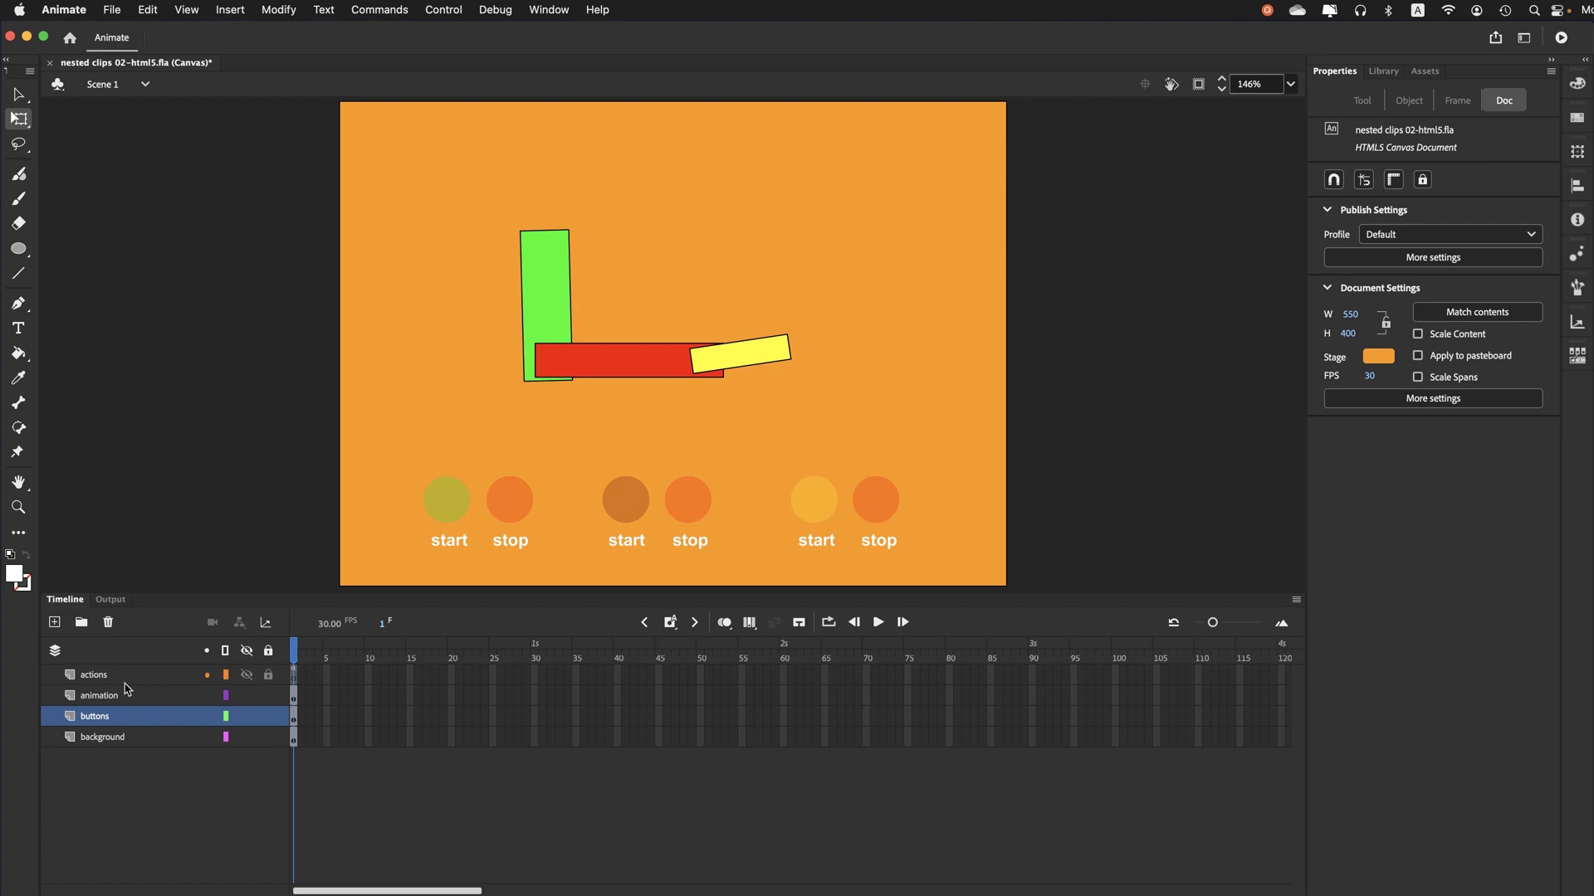
Examine the contents of the actions, animation, buttons and background layers, and preview the fade_button symbol in the library
{"action": "left_click", "coordinate": [123, 677]}
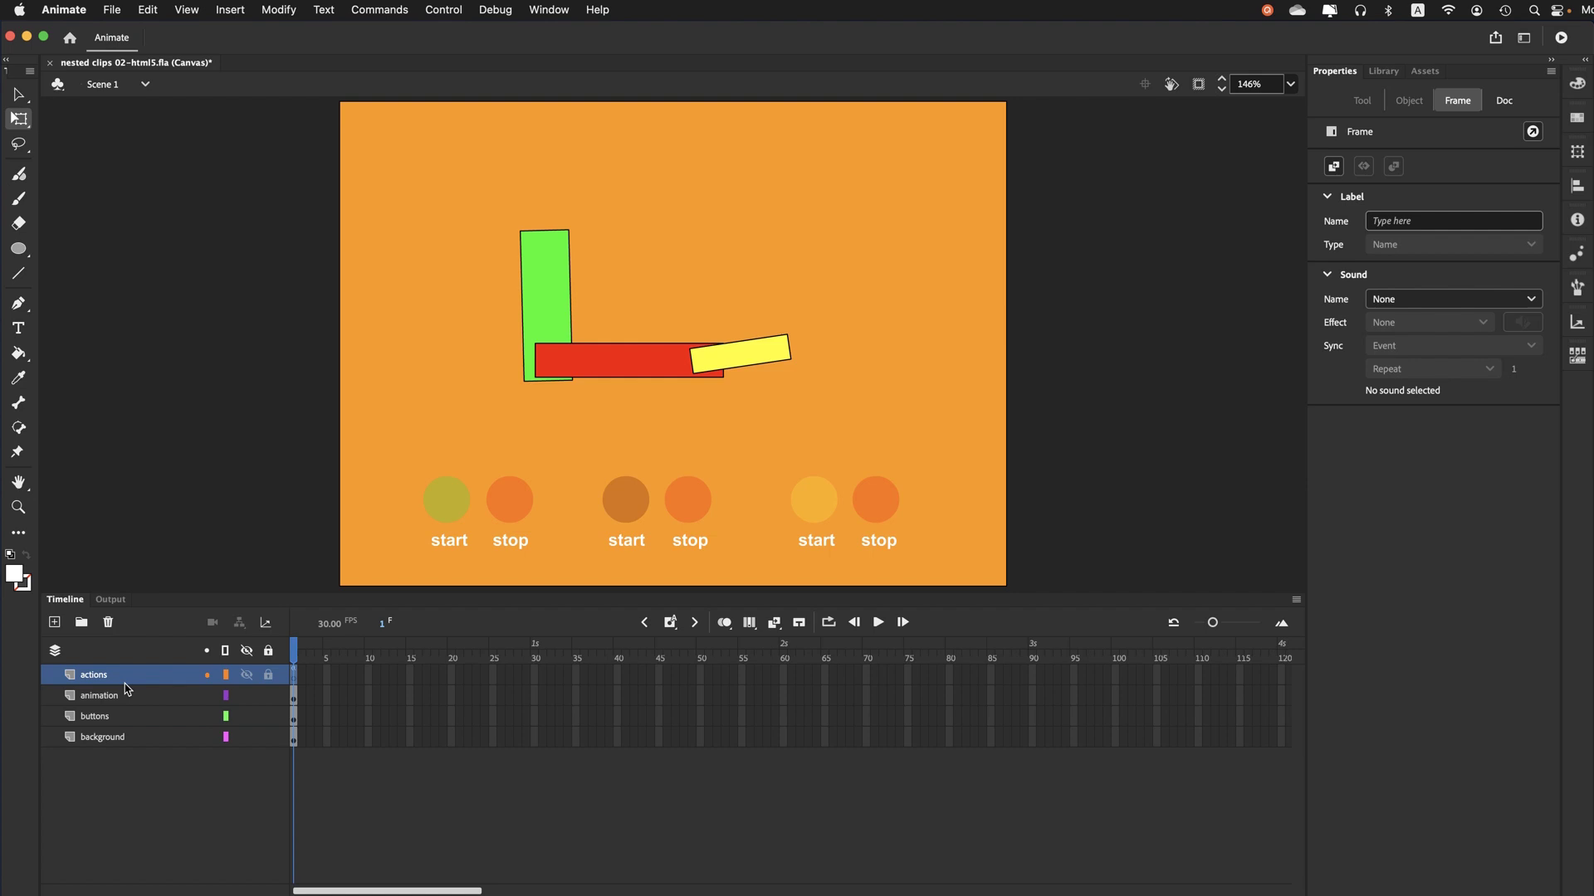
{"action": "left_click", "coordinate": [143, 705]}
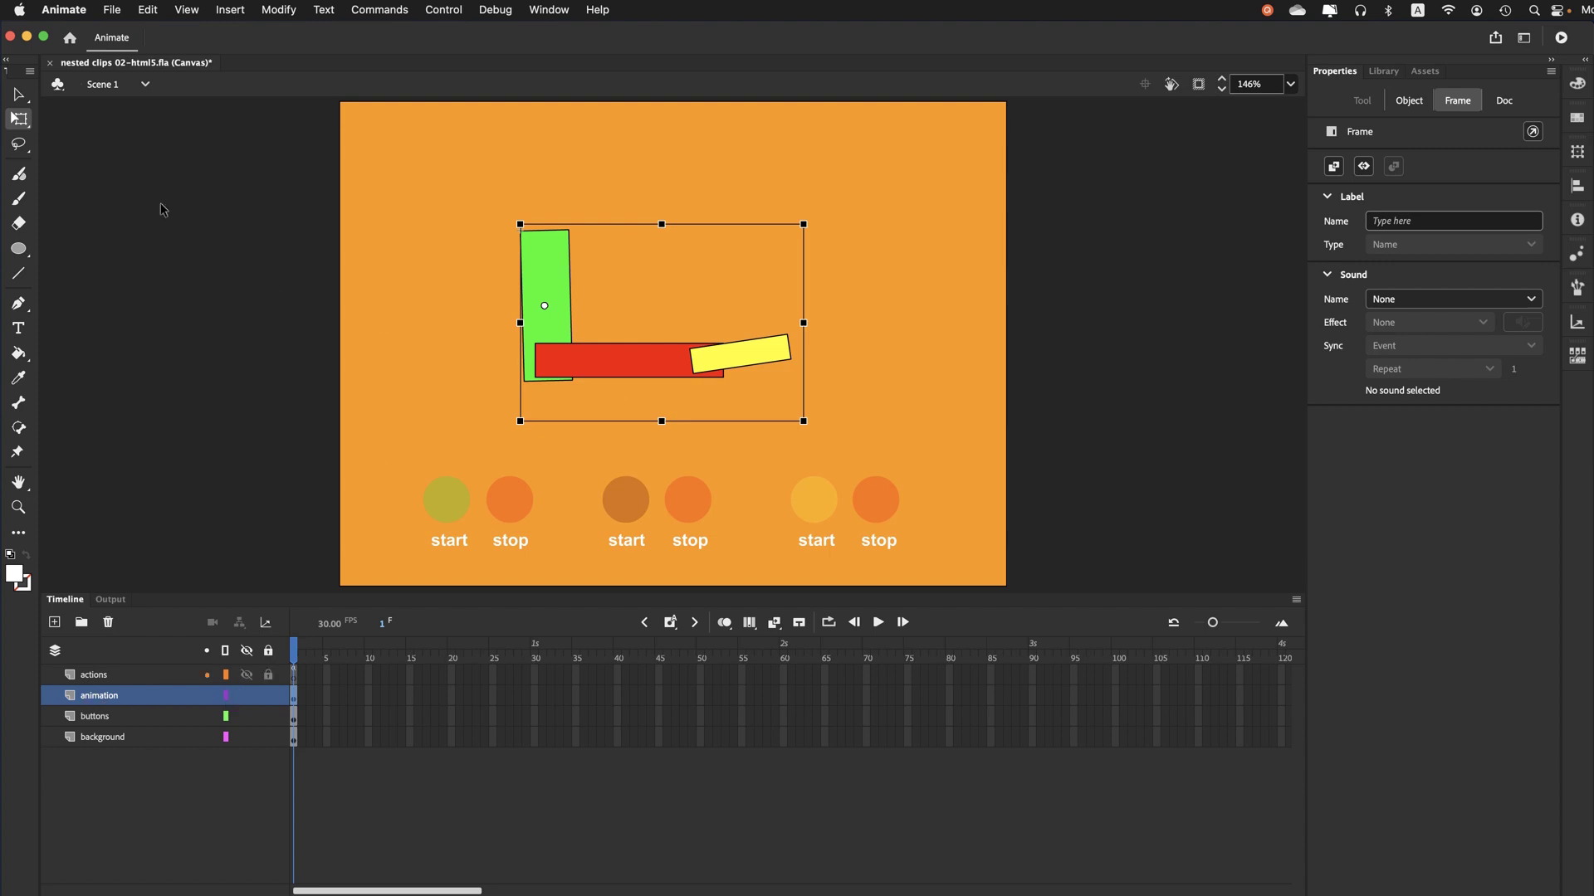
{"action": "left_click", "coordinate": [21, 94]}
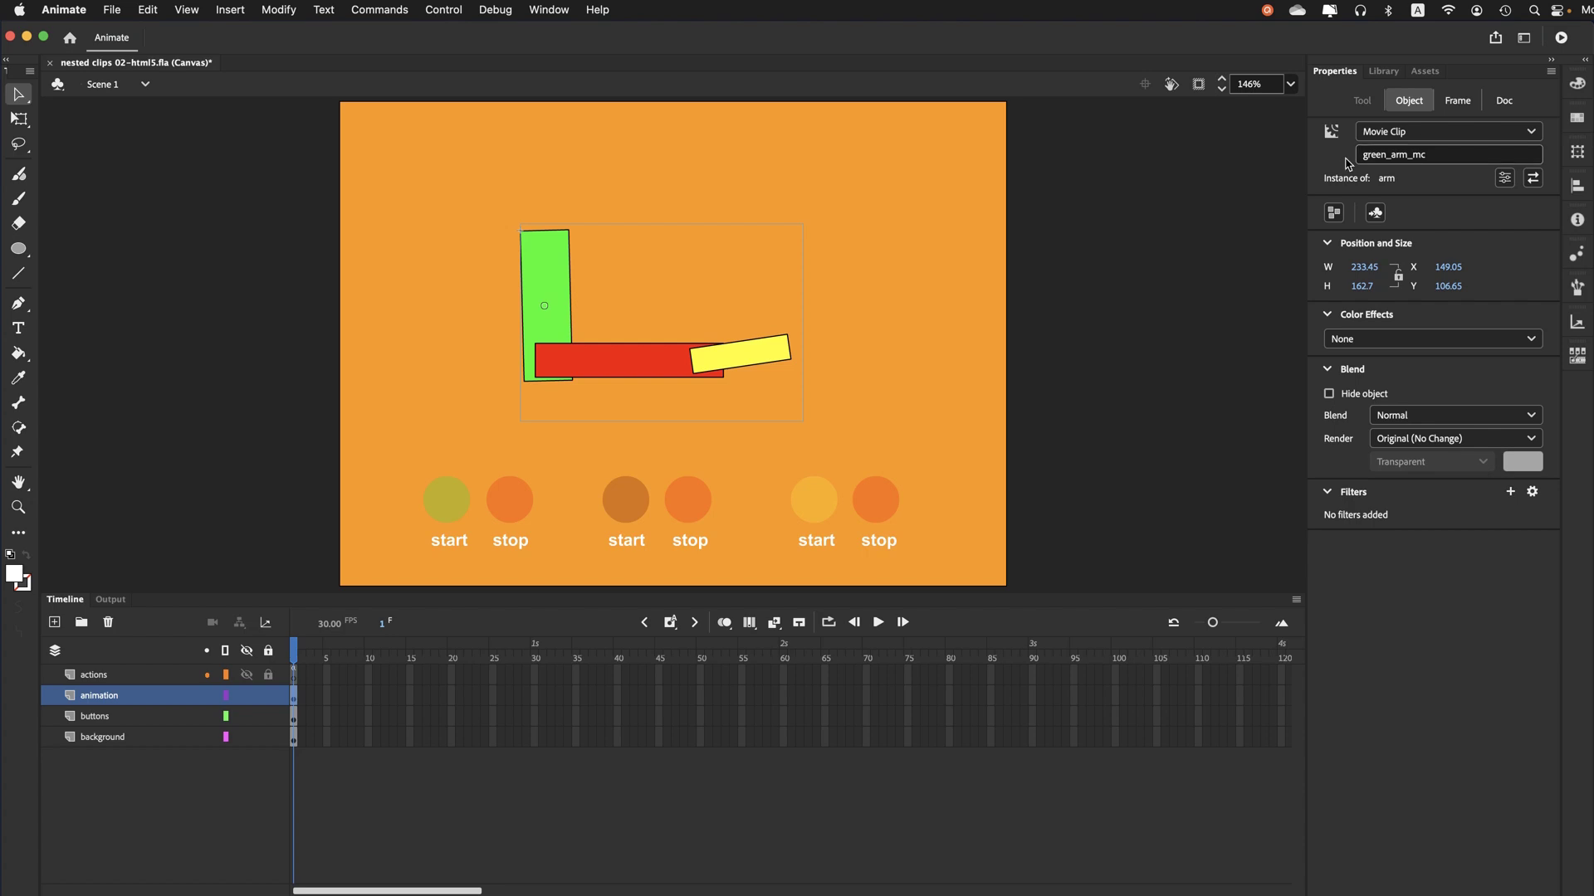
{"action": "left_click", "coordinate": [89, 719]}
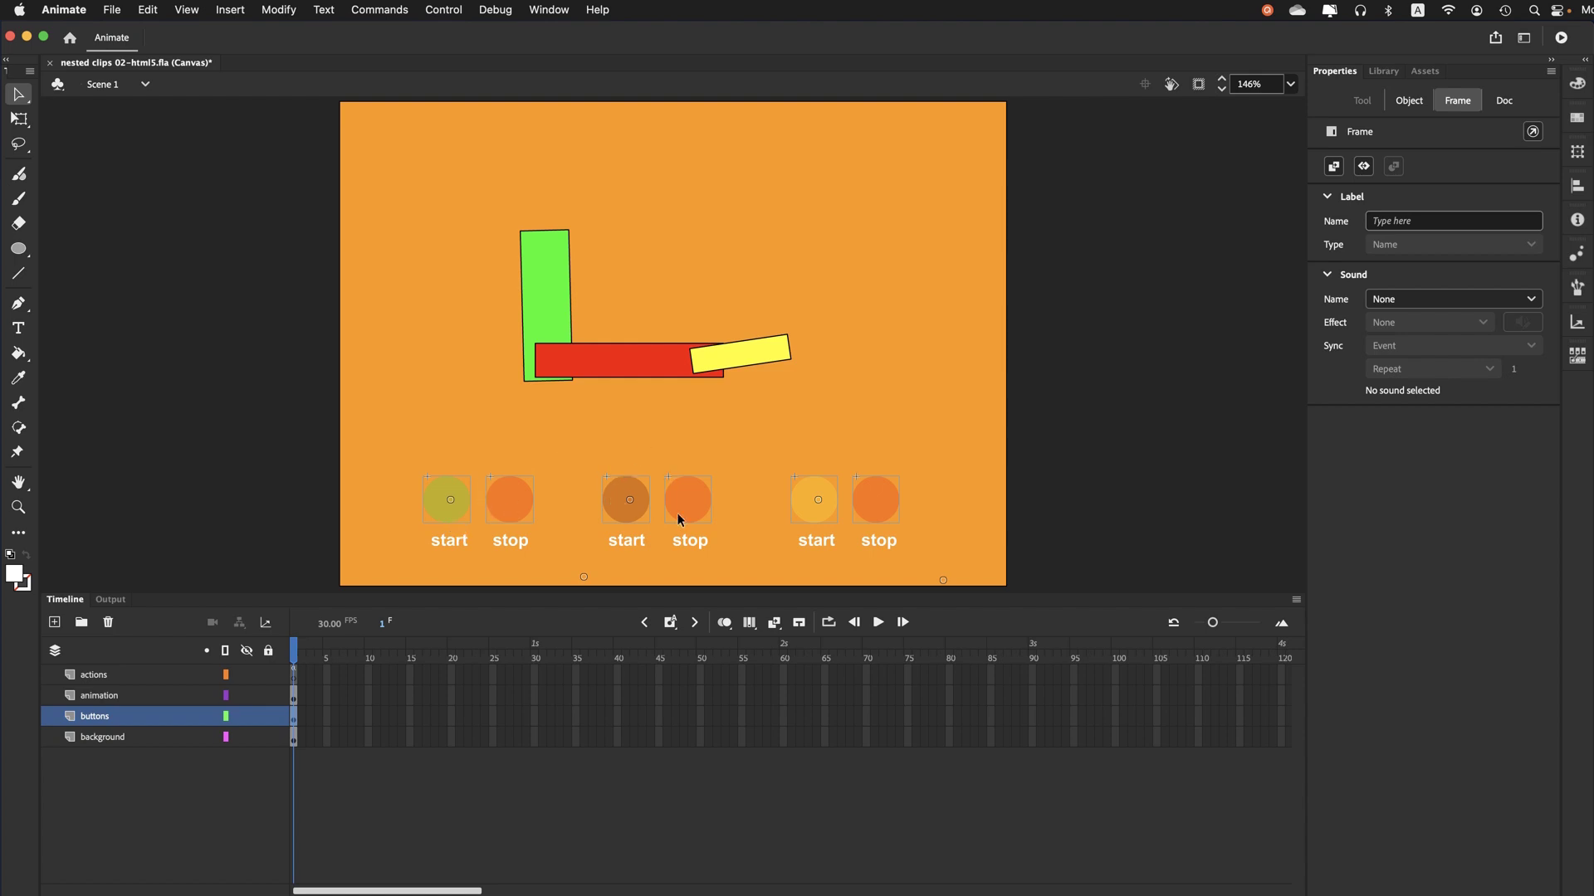
{"action": "left_click", "coordinate": [1384, 71]}
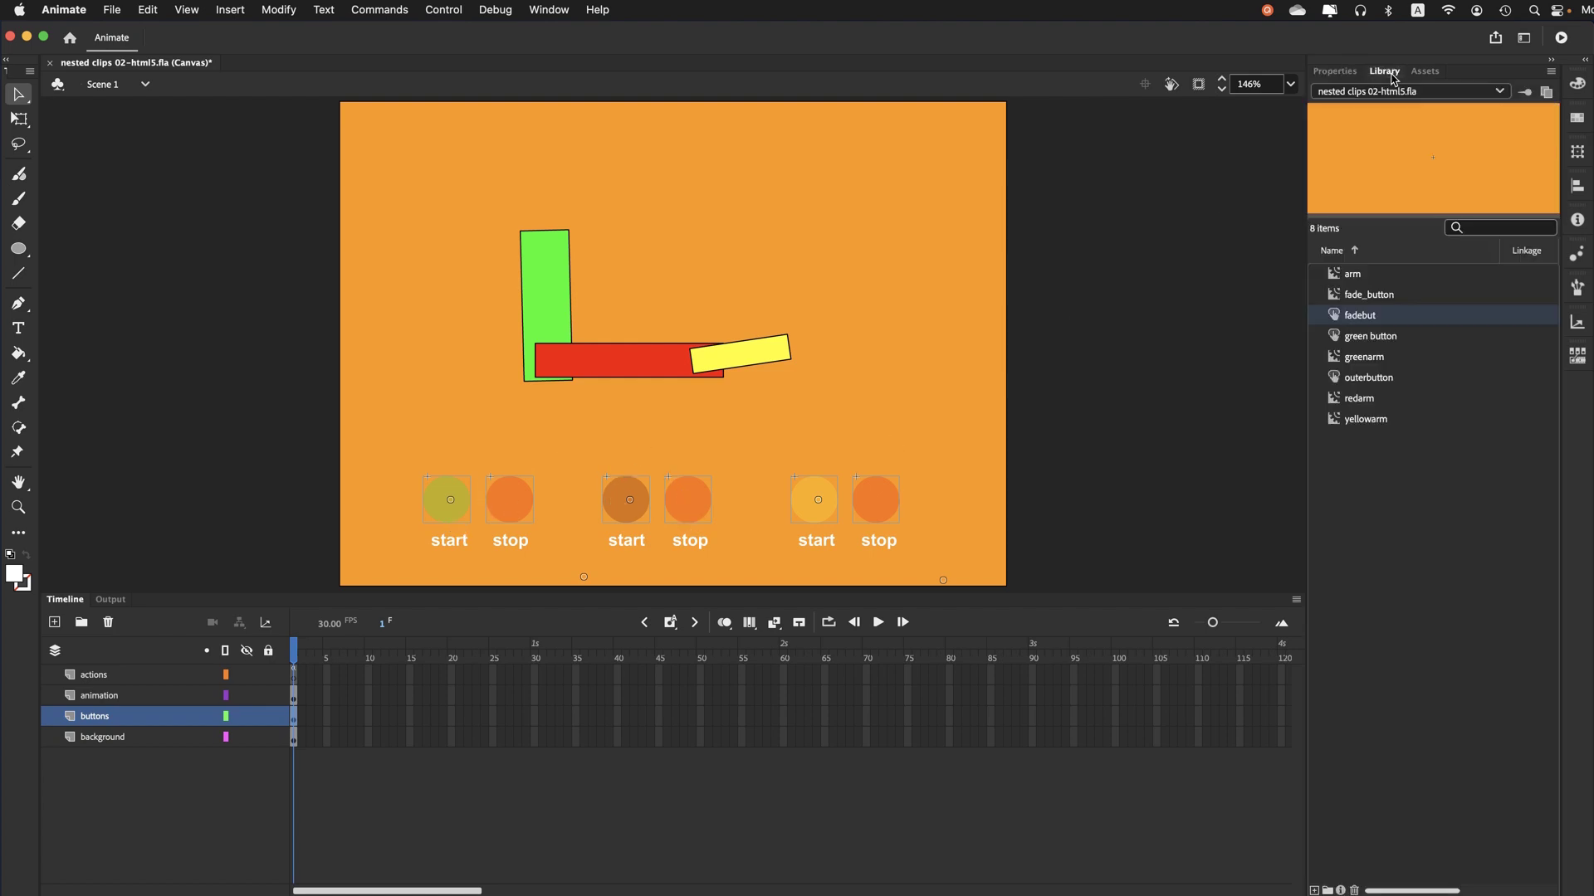
{"action": "left_click", "coordinate": [1390, 298]}
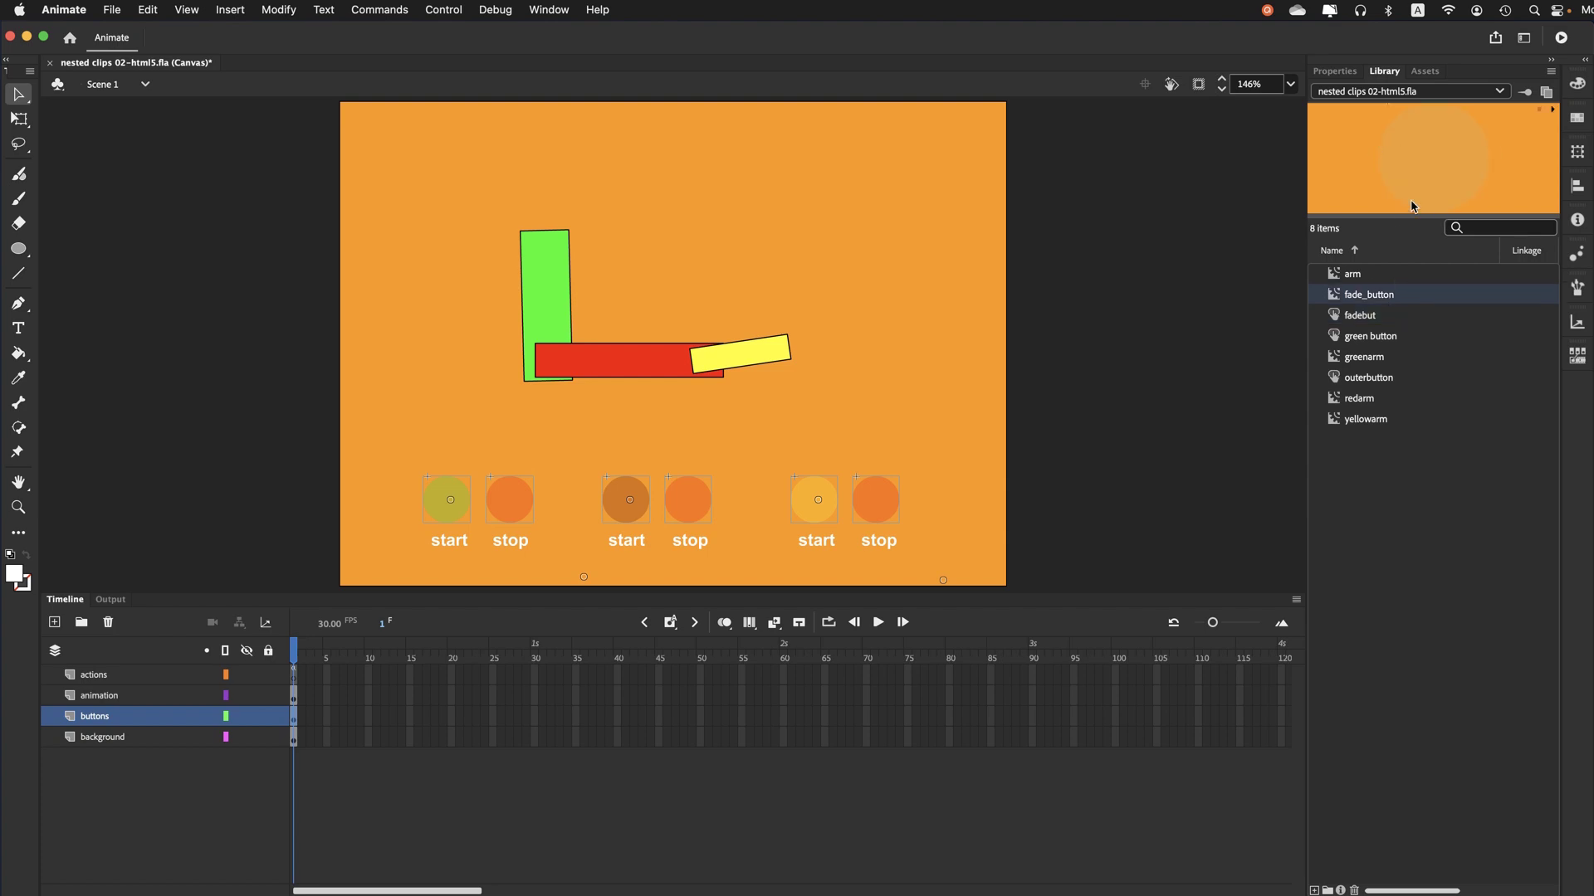
{"action": "left_click", "coordinate": [1334, 71]}
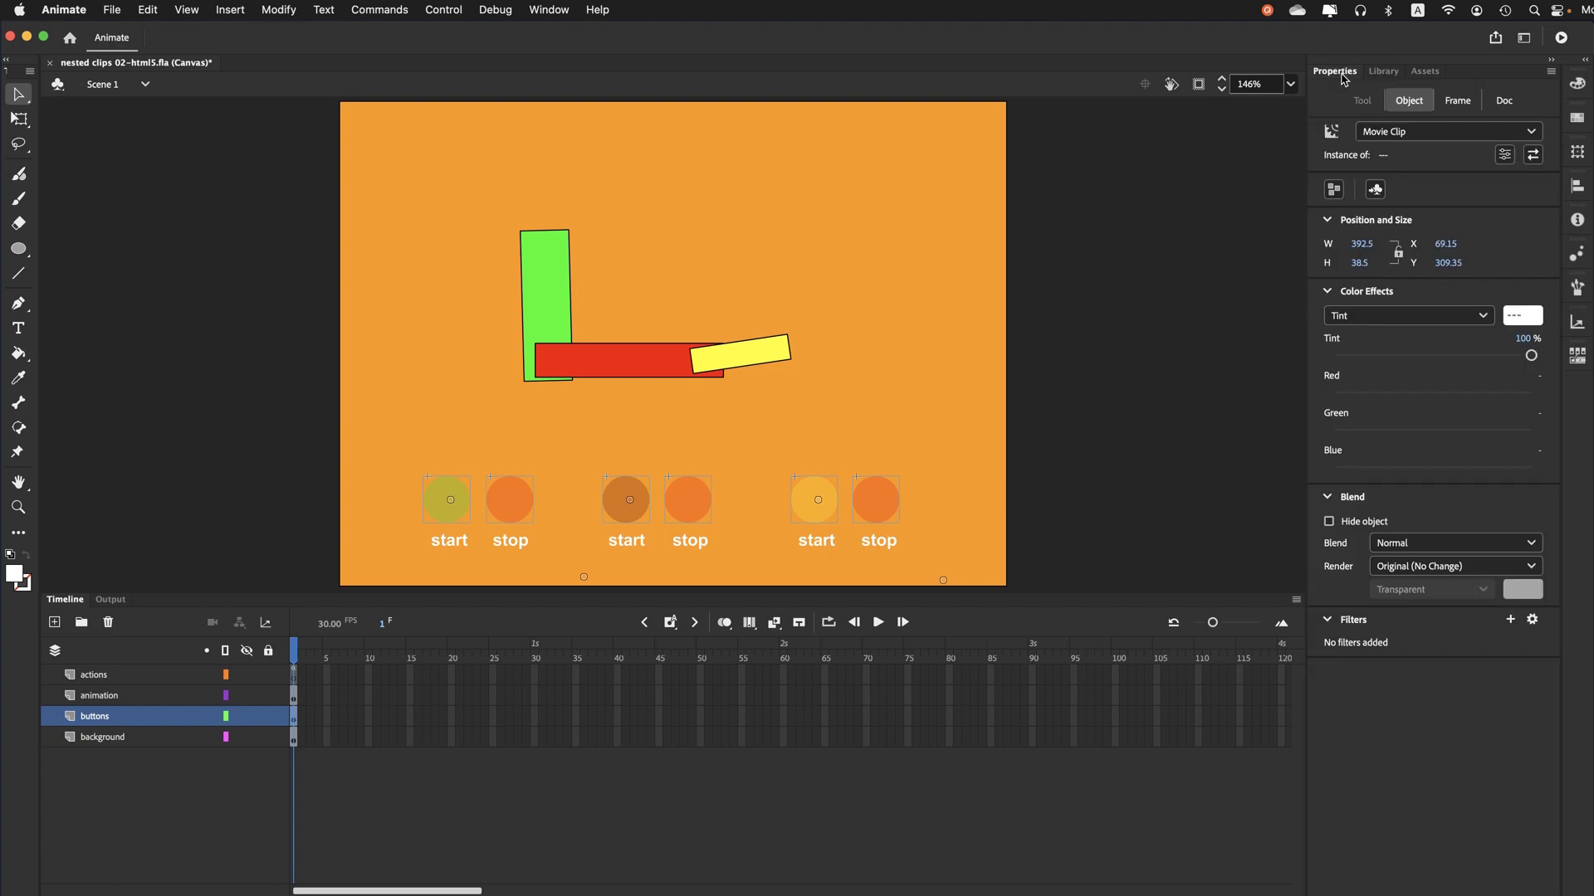
{"action": "left_click", "coordinate": [128, 741]}
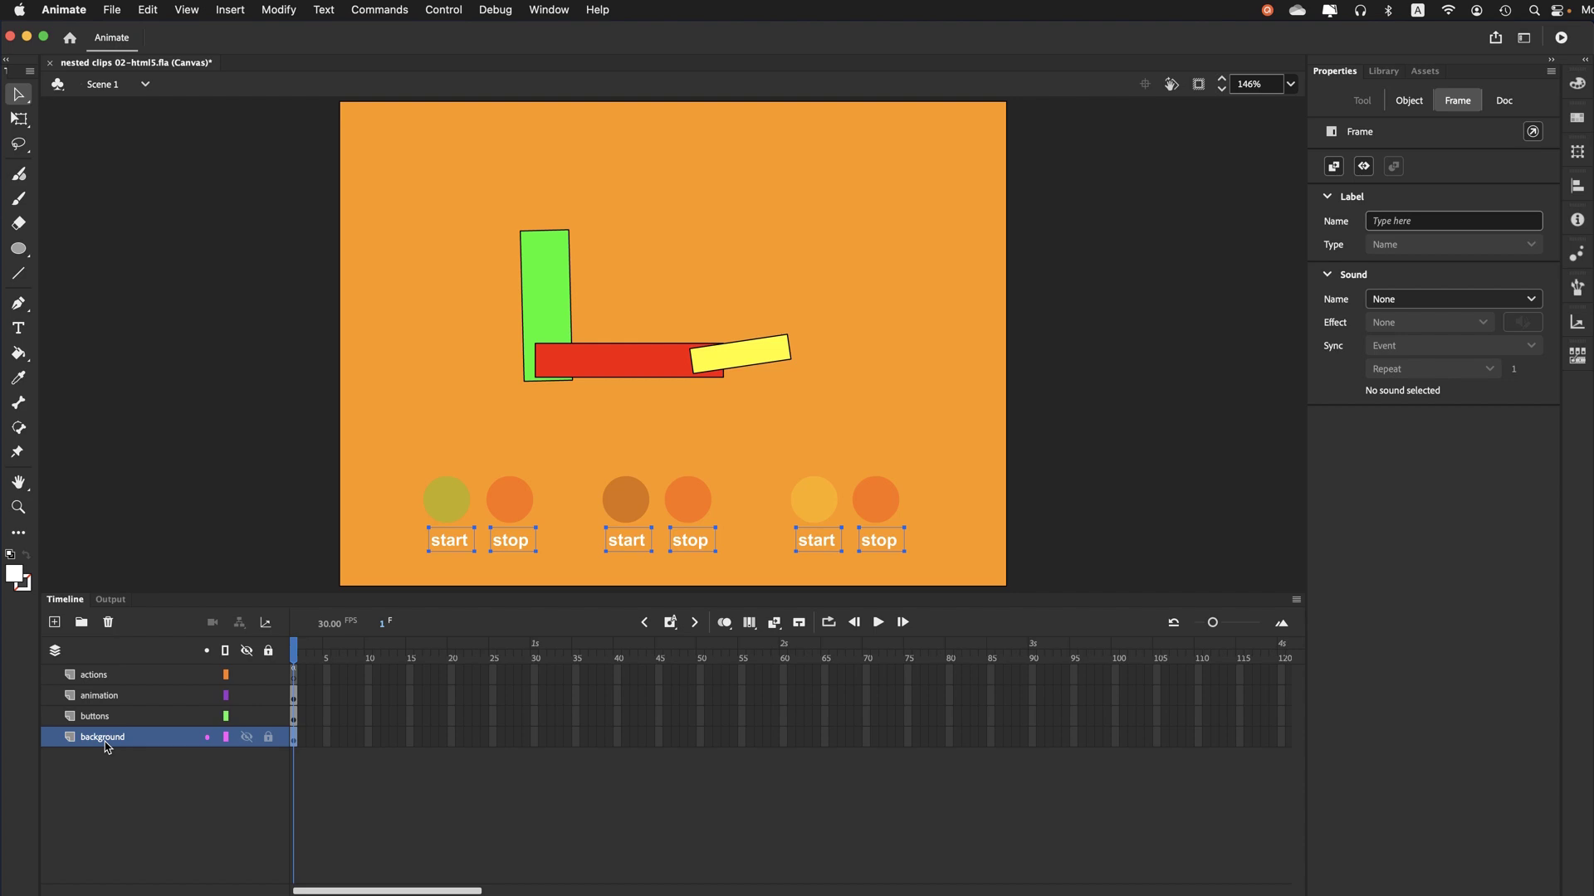
{"action": "left_click", "coordinate": [106, 800]}
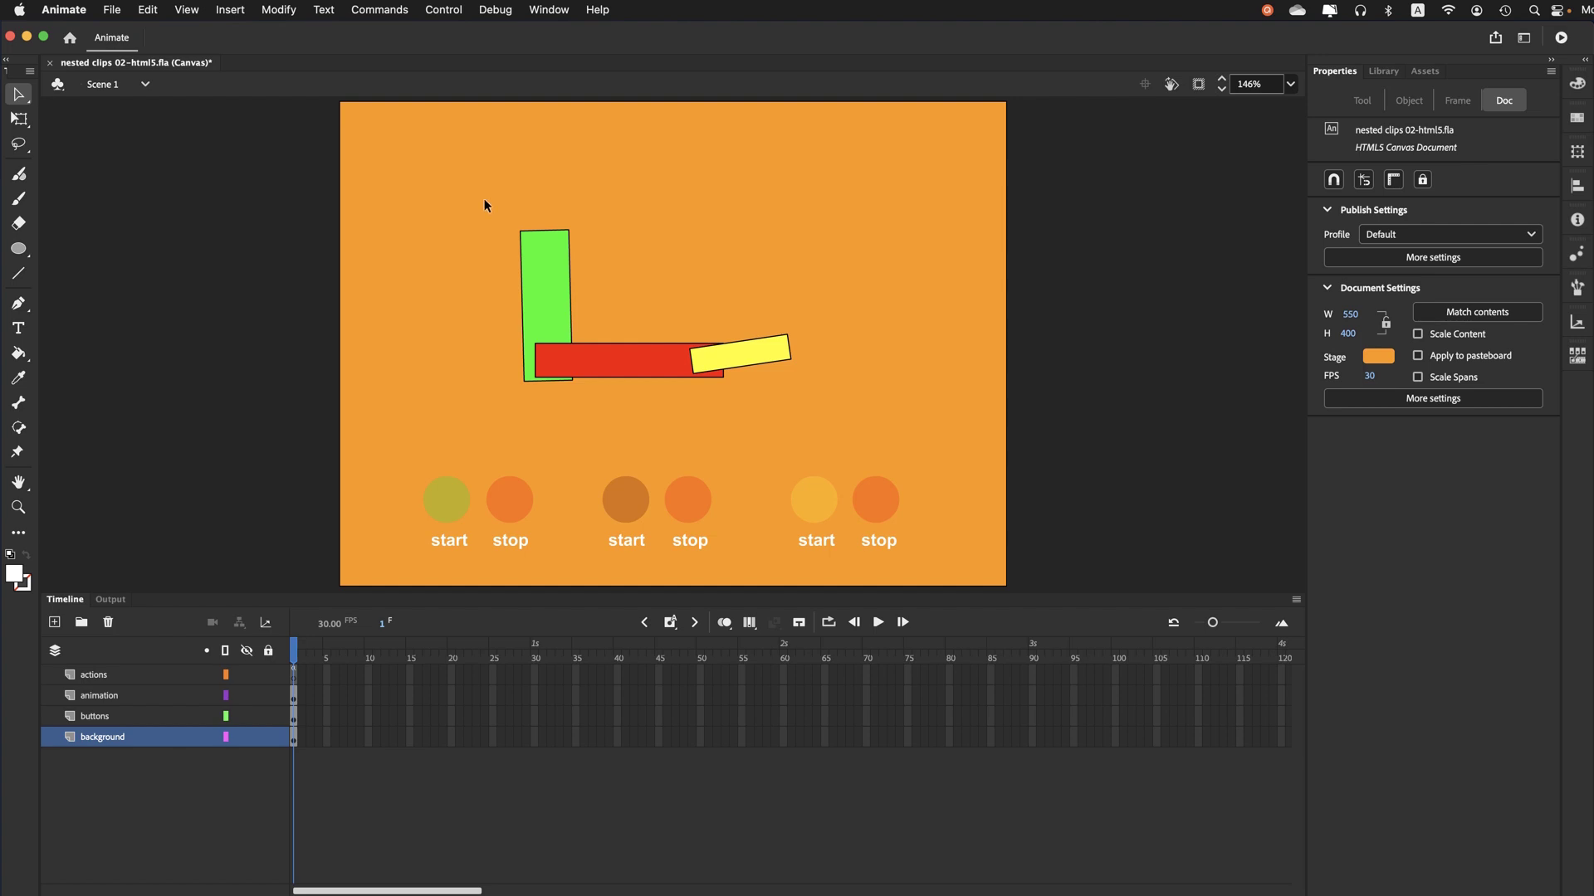
Test the nested clips movie in the browser
{"action": "left_click", "coordinate": [444, 10]}
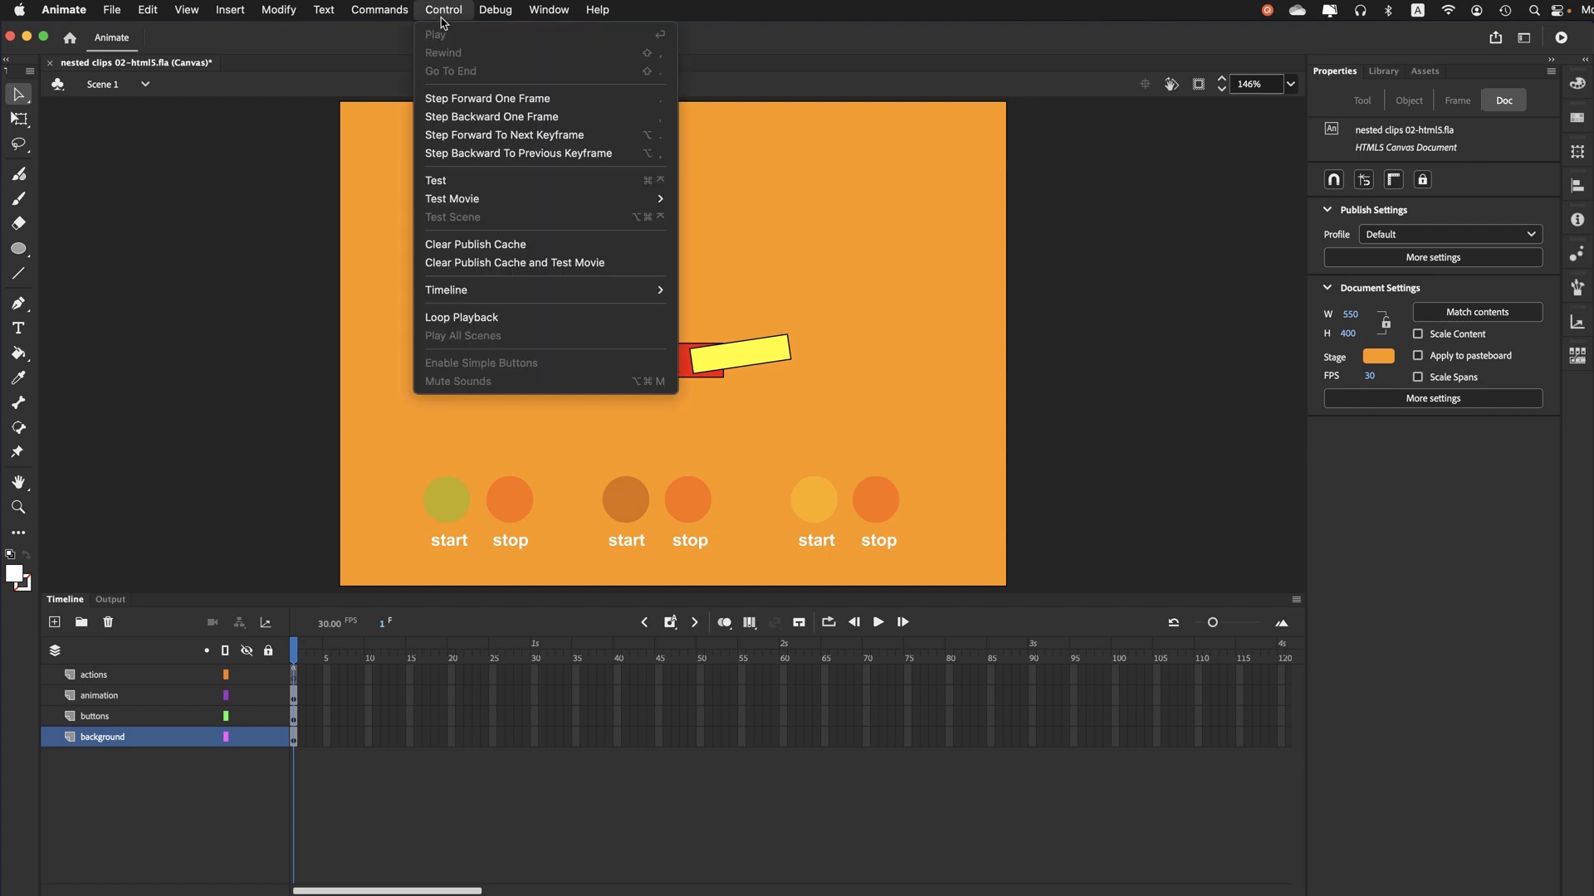
{"action": "mouse_move", "coordinate": [470, 200]}
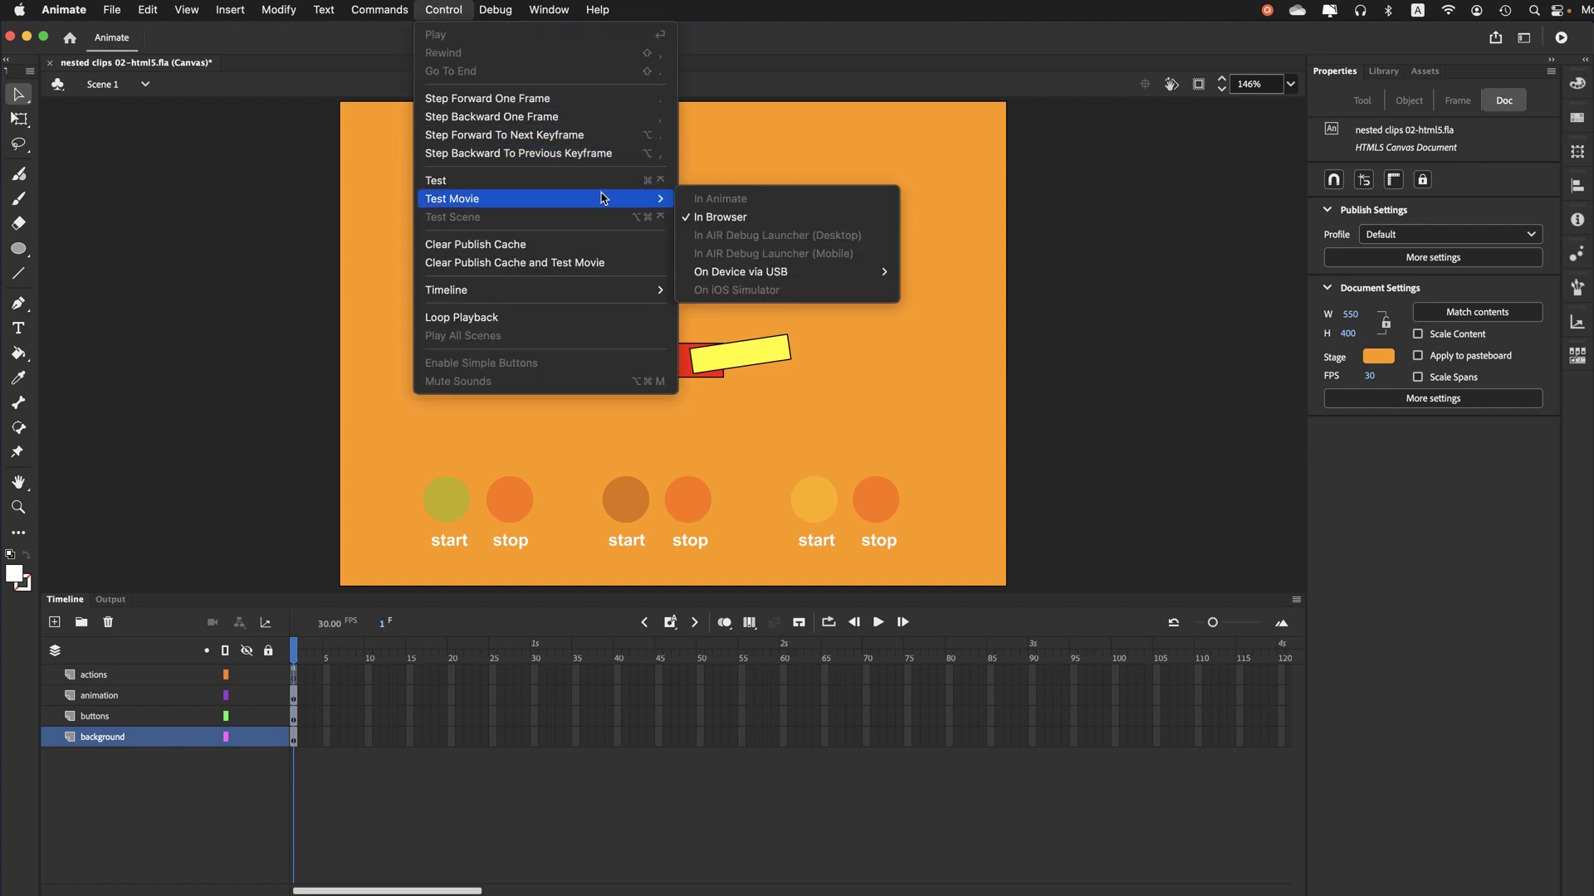
{"action": "left_click", "coordinate": [710, 217]}
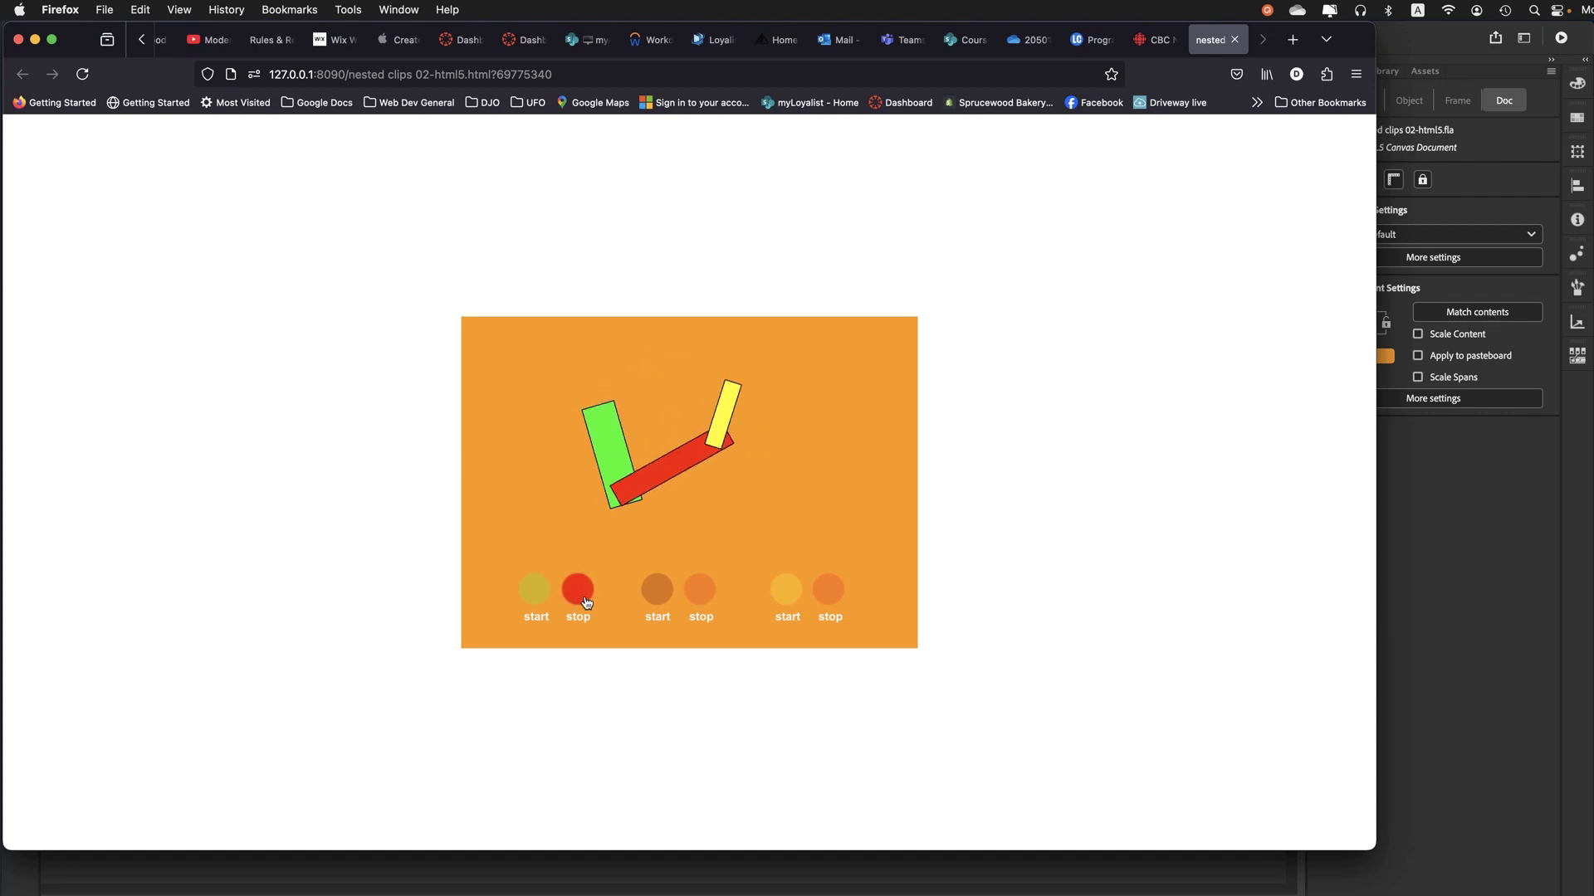
Try the start and stop buttons of the green, red and yellow arms in the browser preview
{"action": "left_click", "coordinate": [714, 594]}
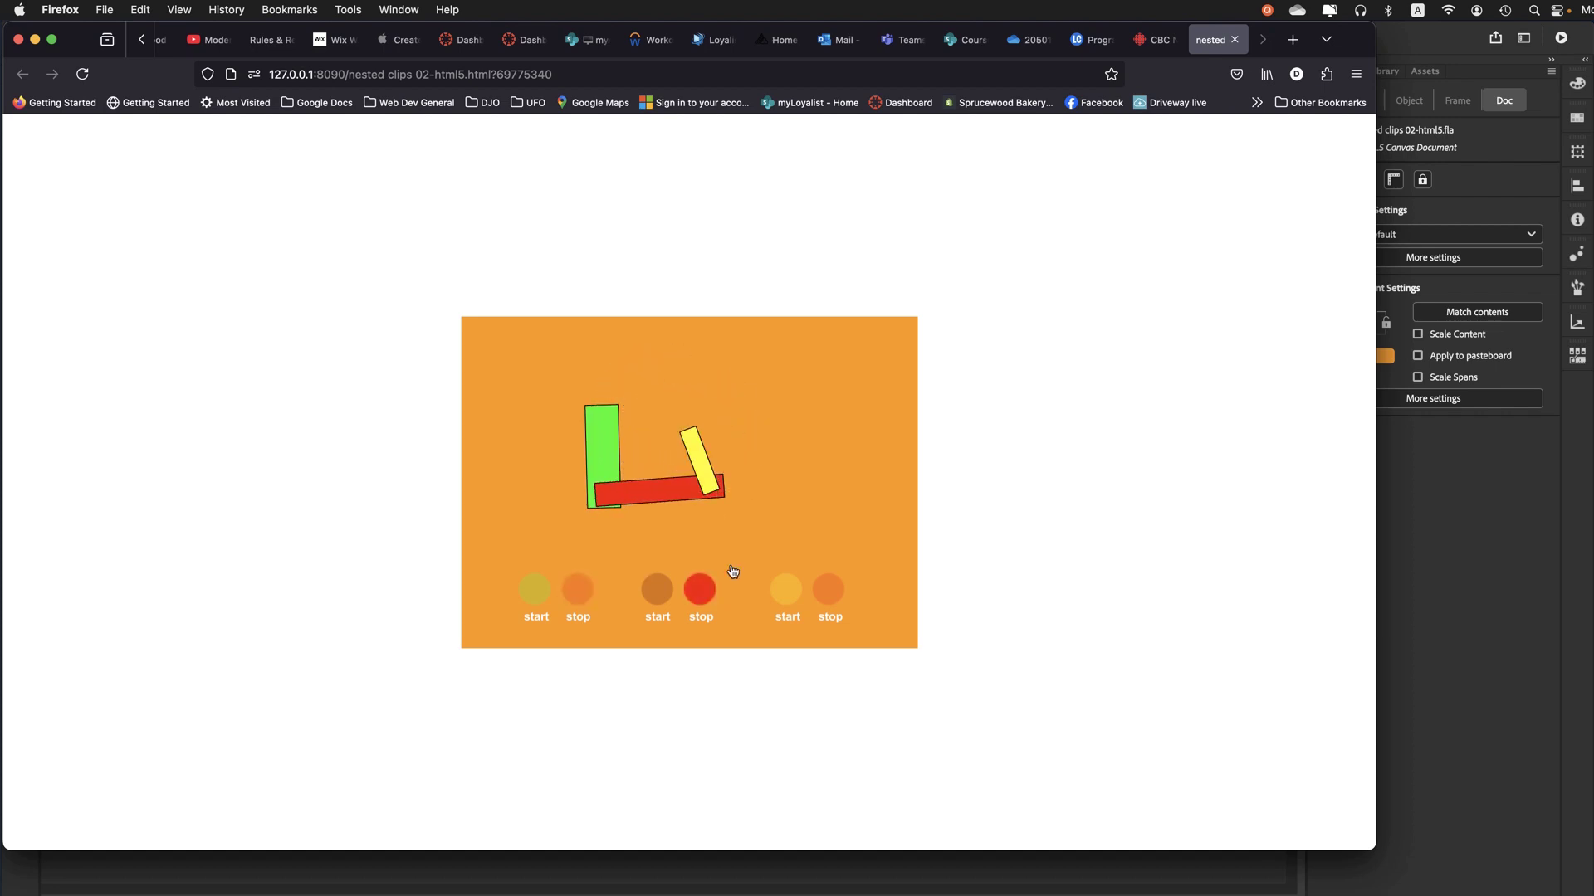
{"action": "left_click", "coordinate": [838, 597]}
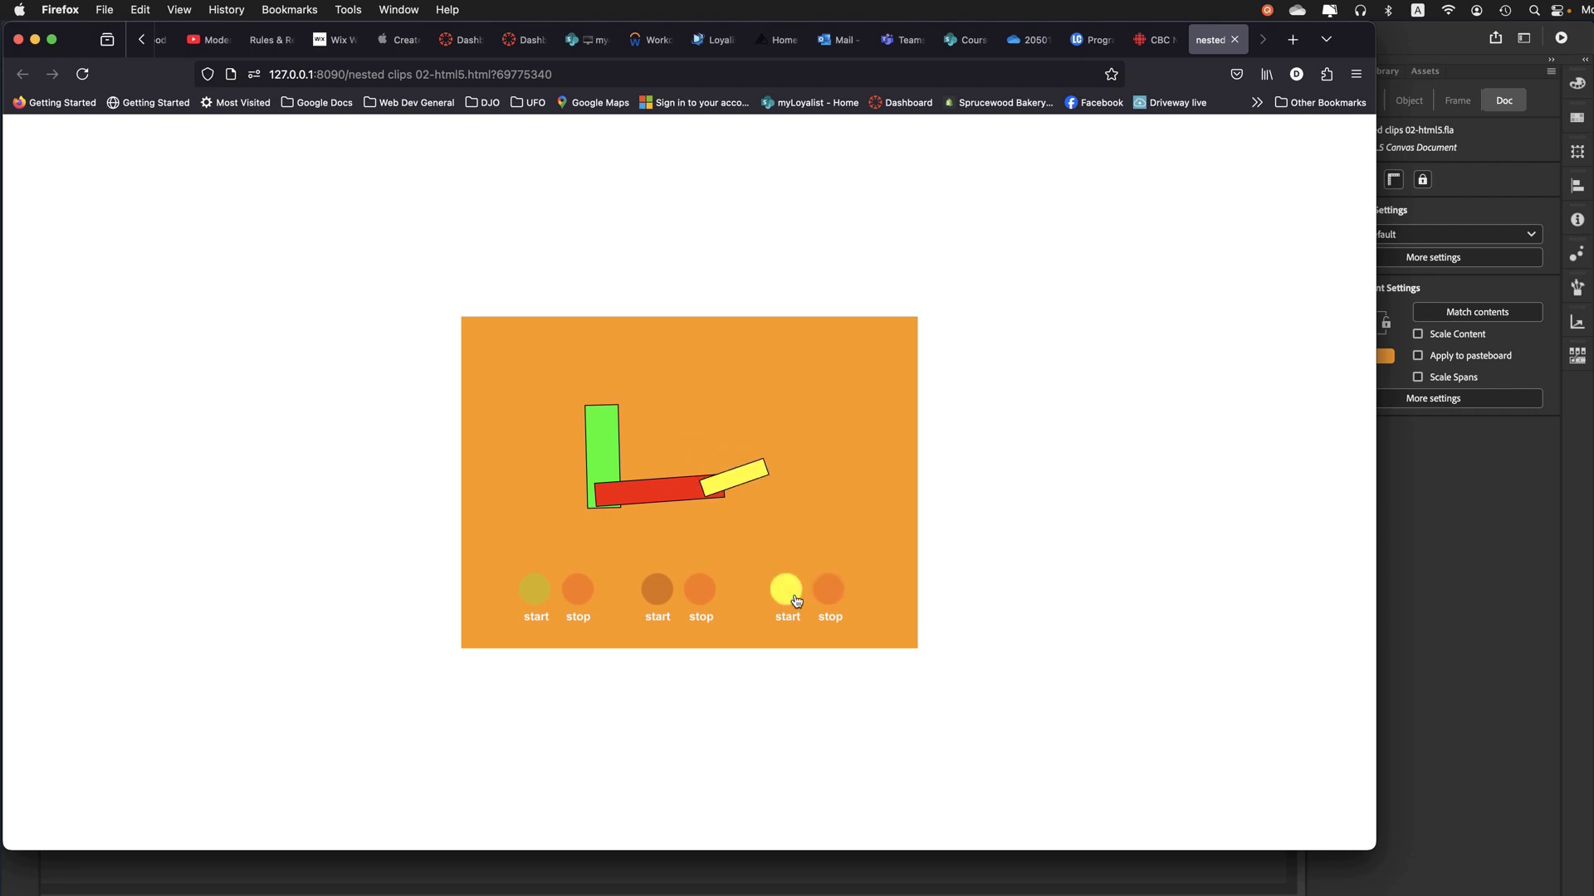
{"action": "left_click", "coordinate": [795, 599]}
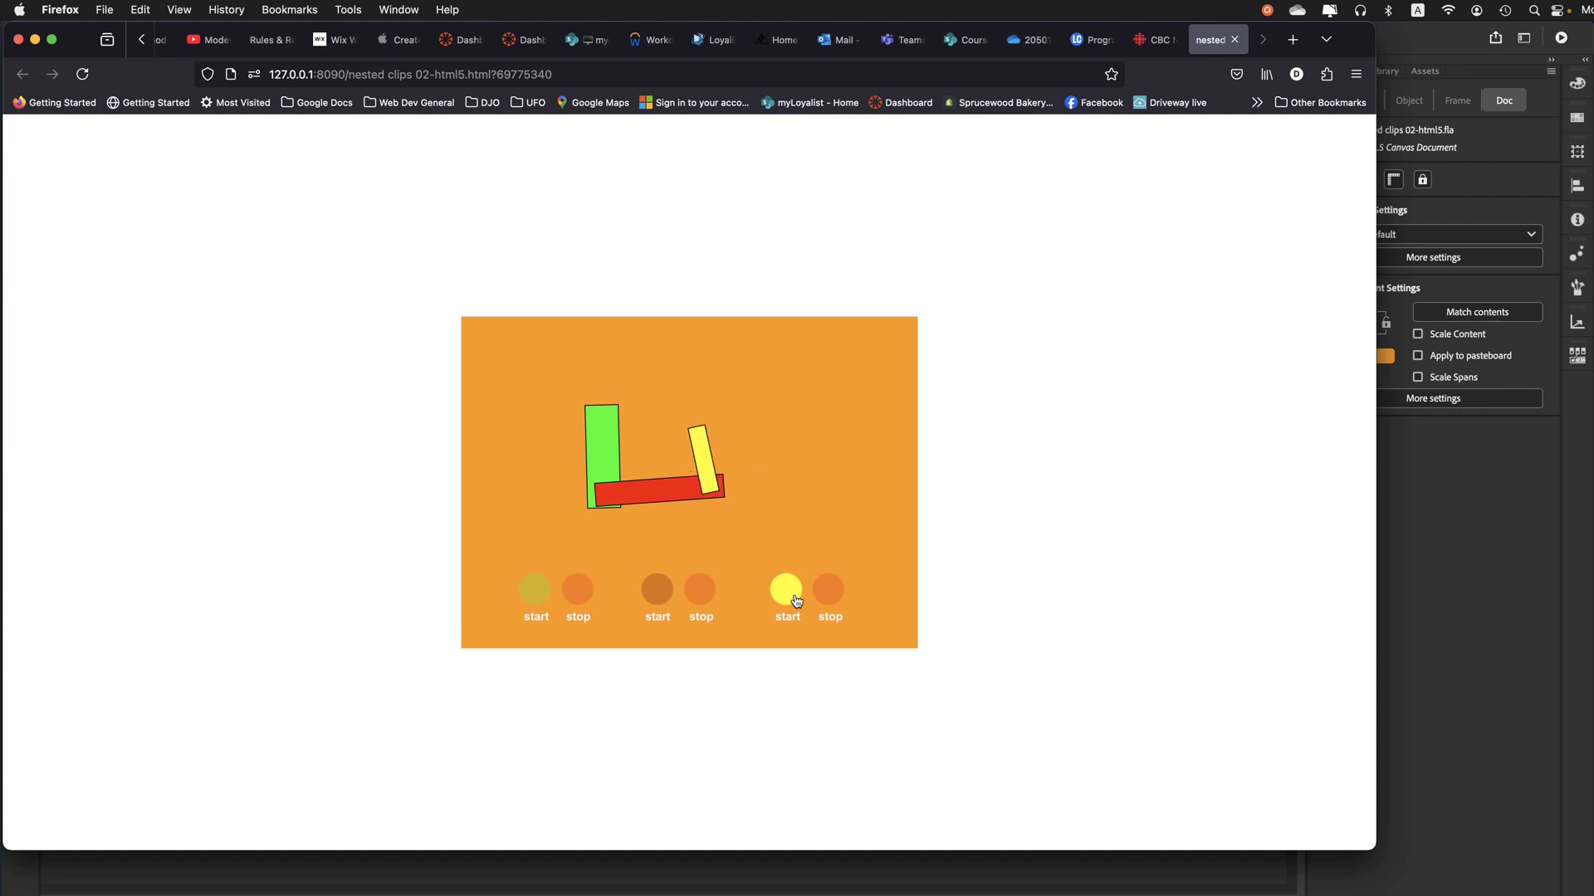
{"action": "left_click", "coordinate": [644, 602]}
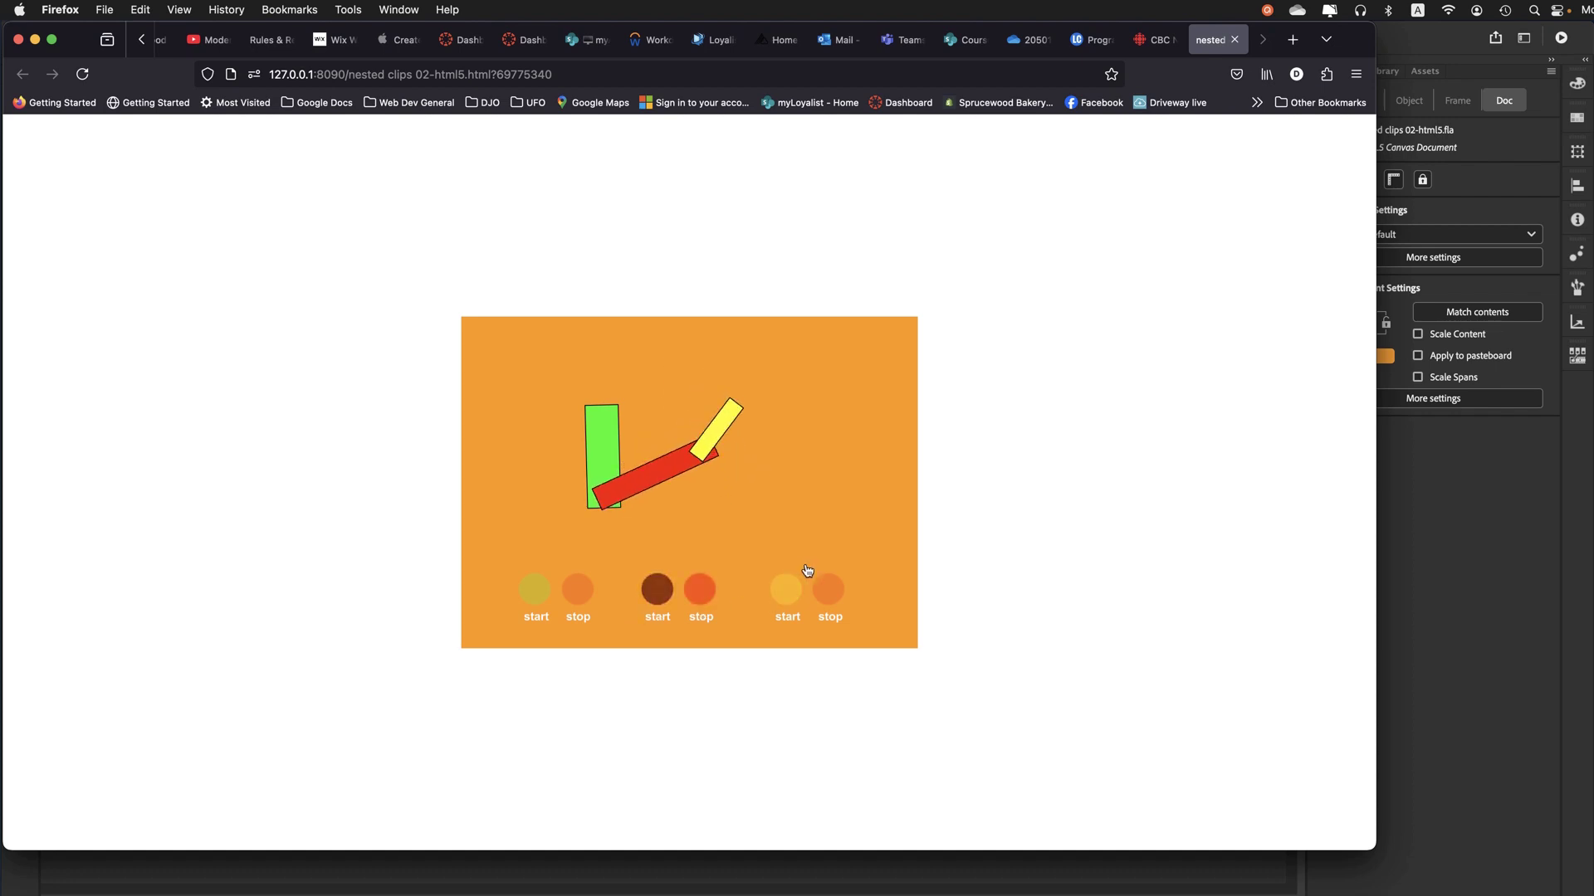
{"action": "left_click", "coordinate": [833, 598]}
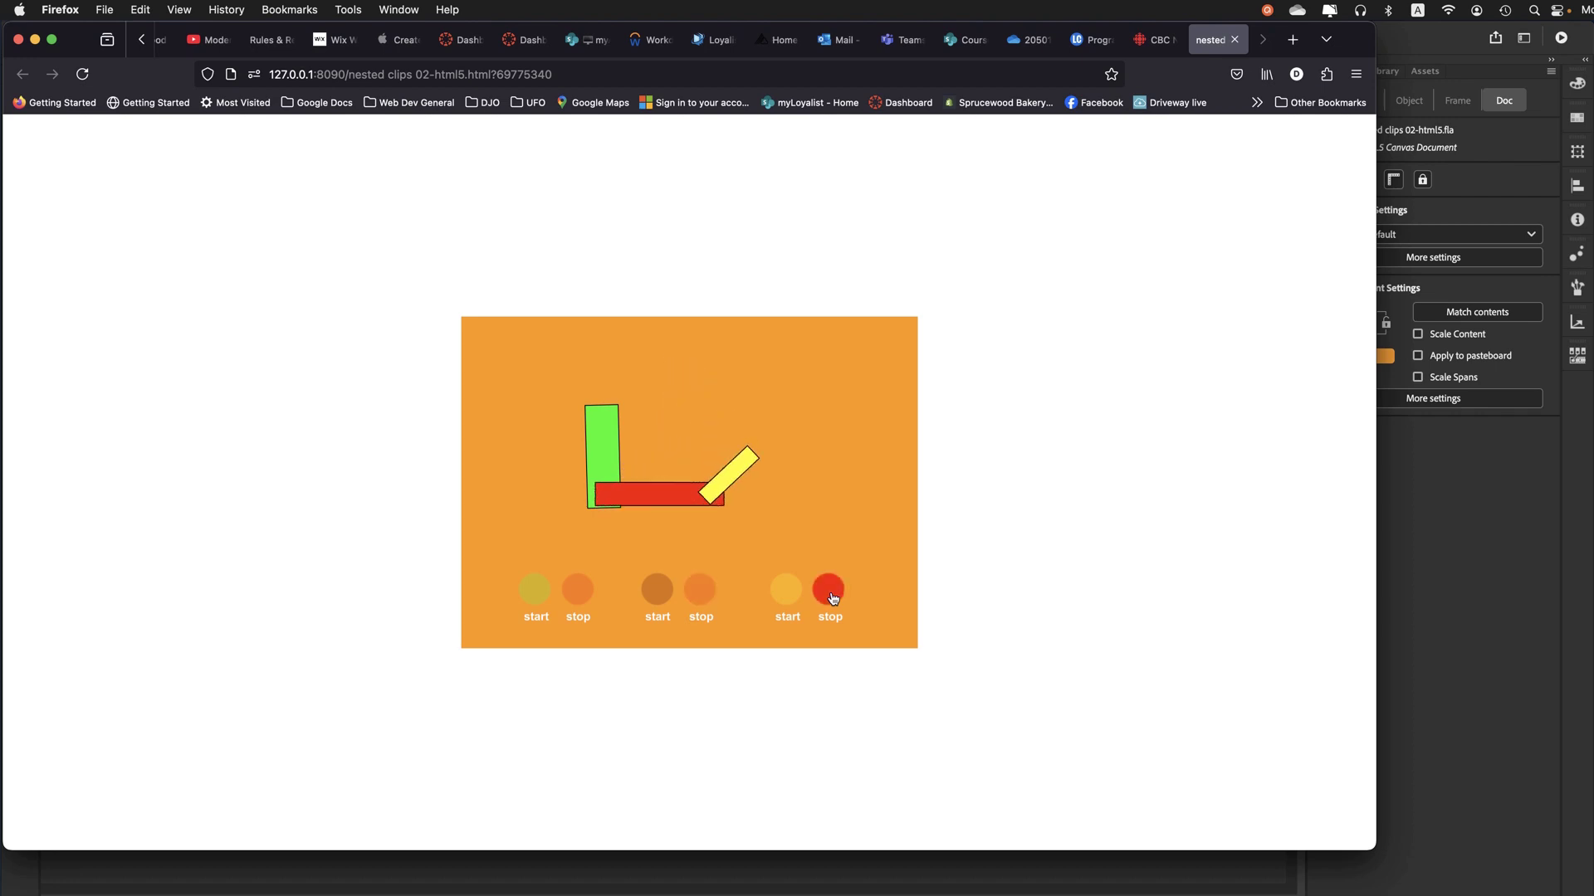
{"action": "left_click", "coordinate": [805, 603]}
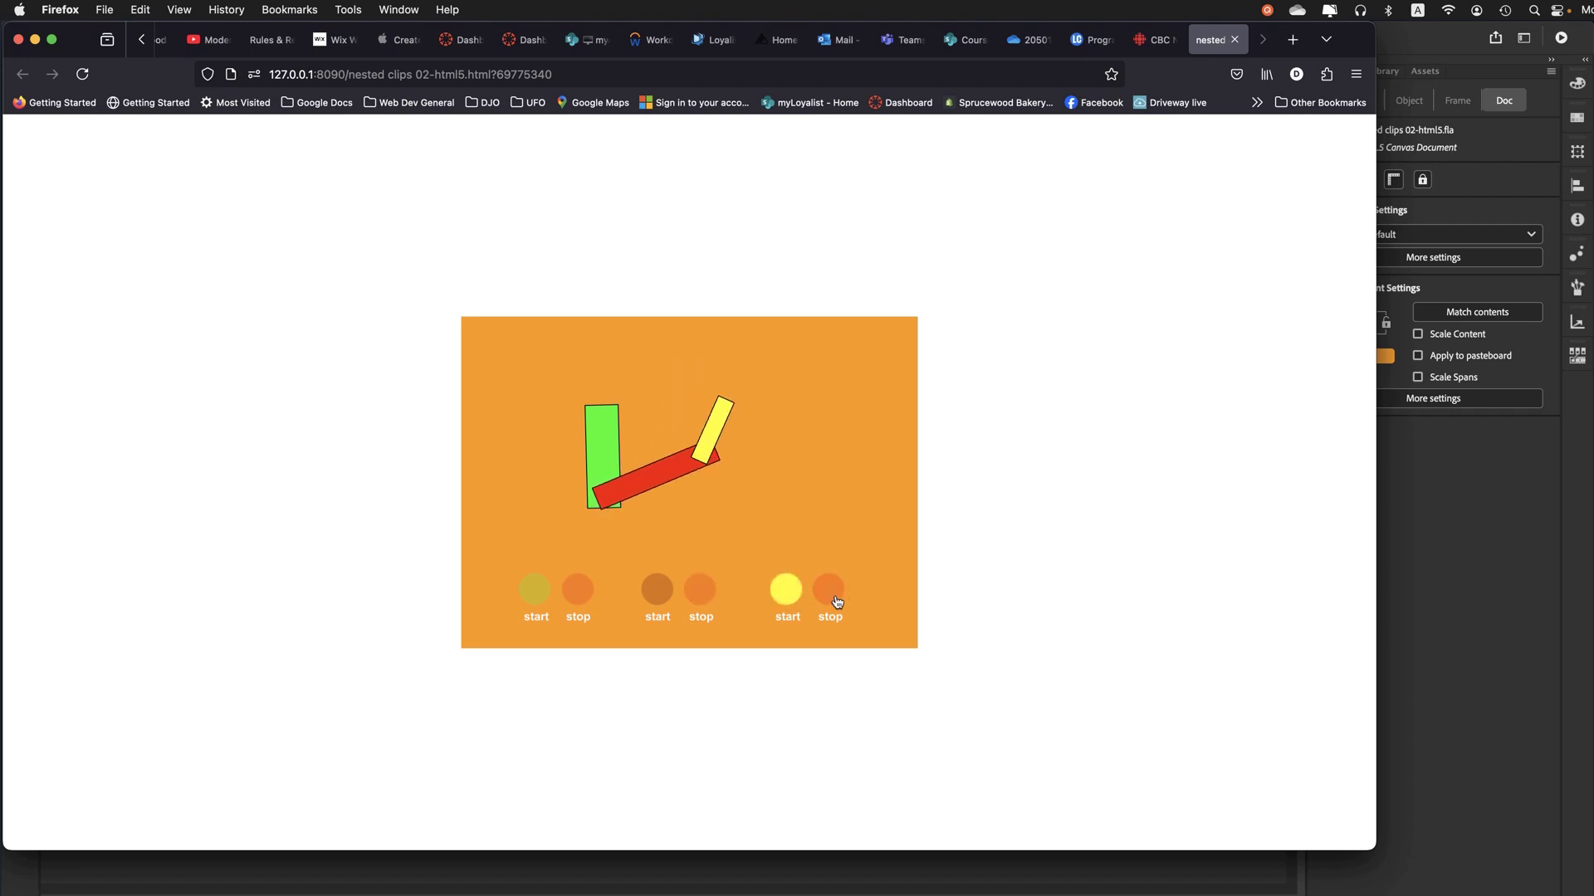
{"action": "left_click", "coordinate": [839, 599]}
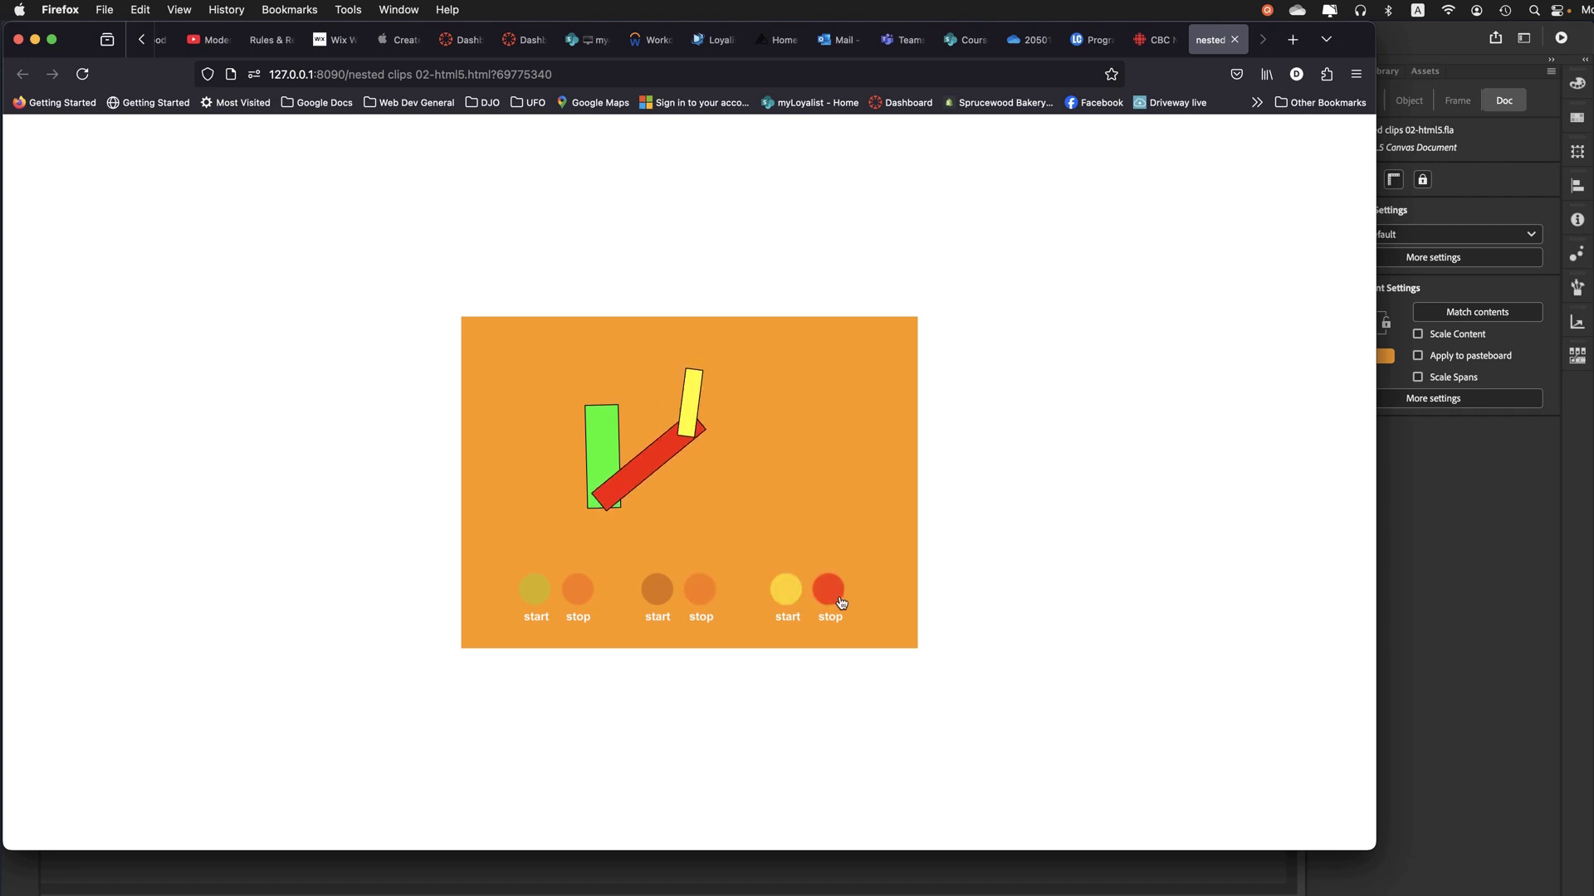
{"action": "left_click", "coordinate": [794, 605]}
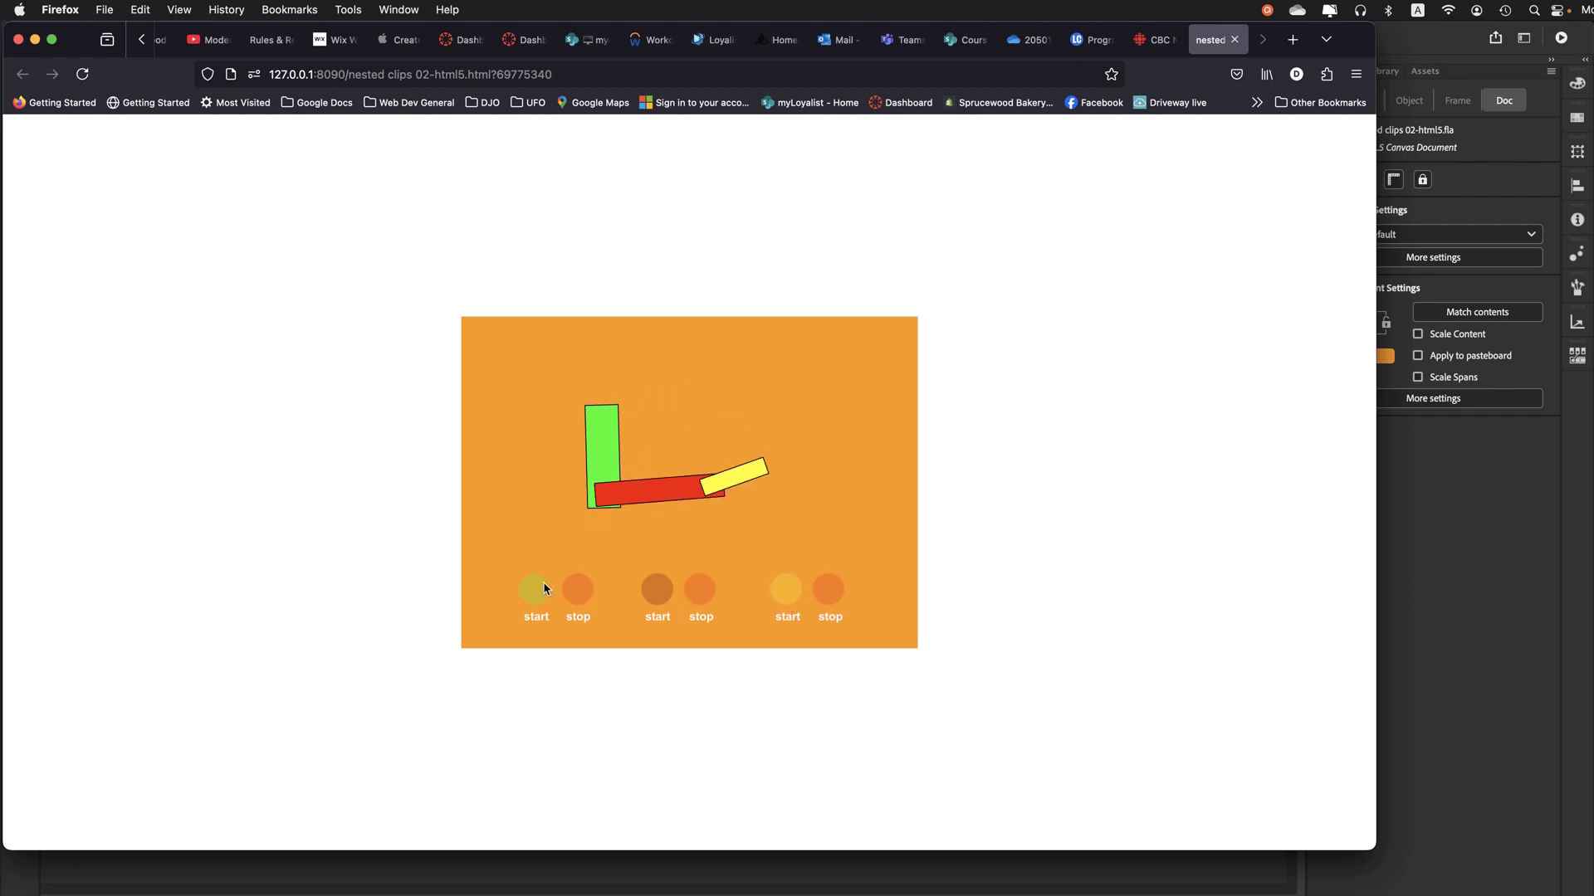
{"action": "left_click", "coordinate": [535, 603]}
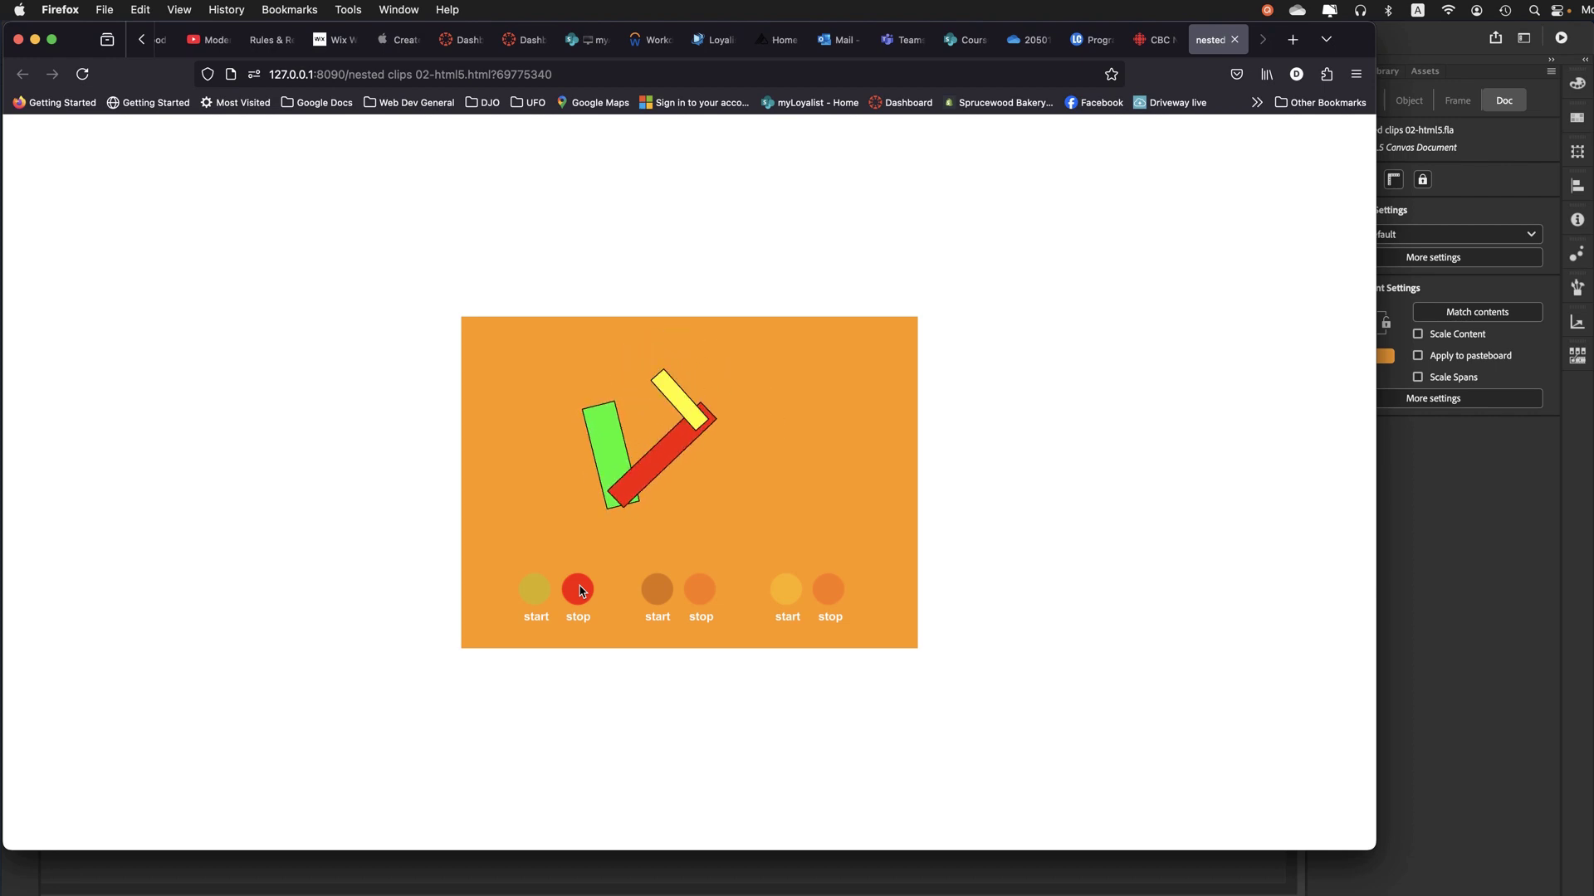
{"action": "left_click", "coordinate": [581, 591]}
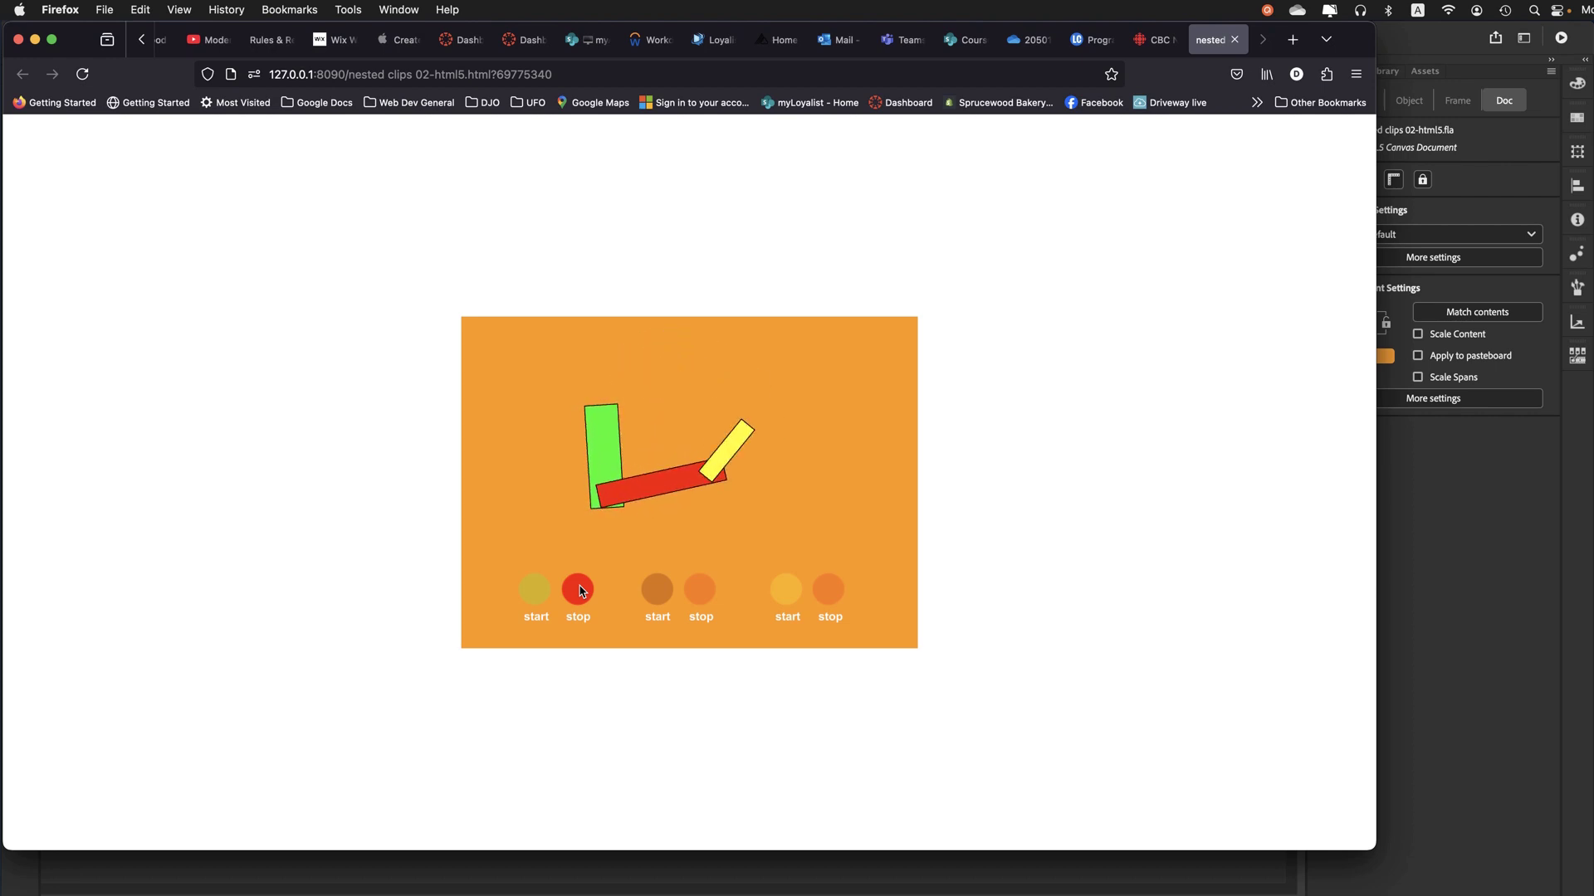
{"action": "left_click", "coordinate": [701, 594]}
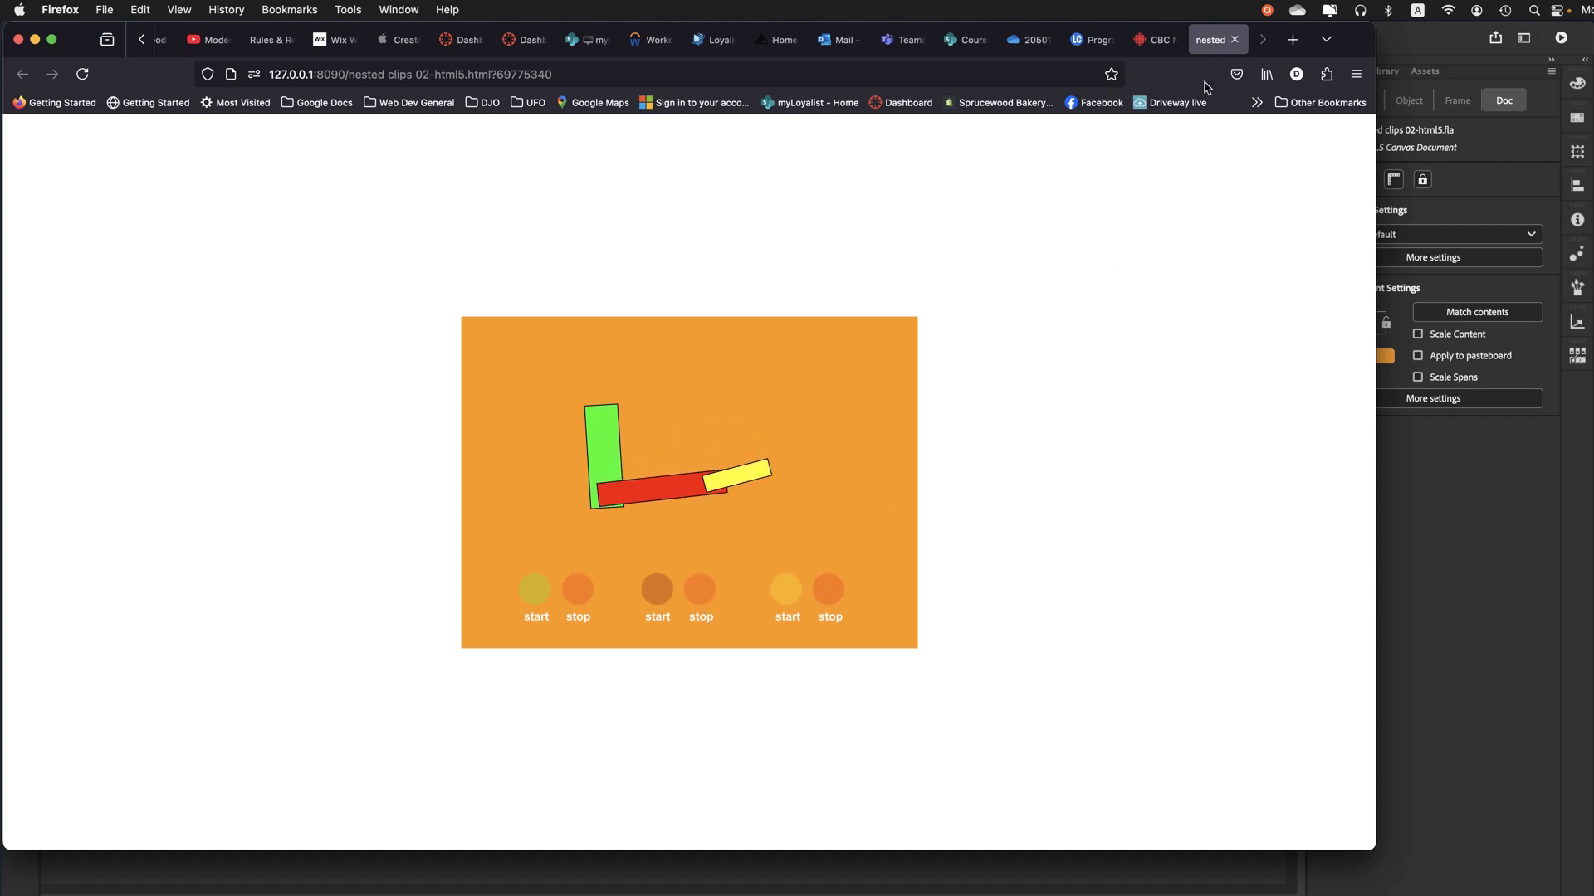
Switch back to Animate and create a Standard 640 × 480 HTML5 Canvas document at 30 fps
{"action": "key", "text": "super+Tab"}
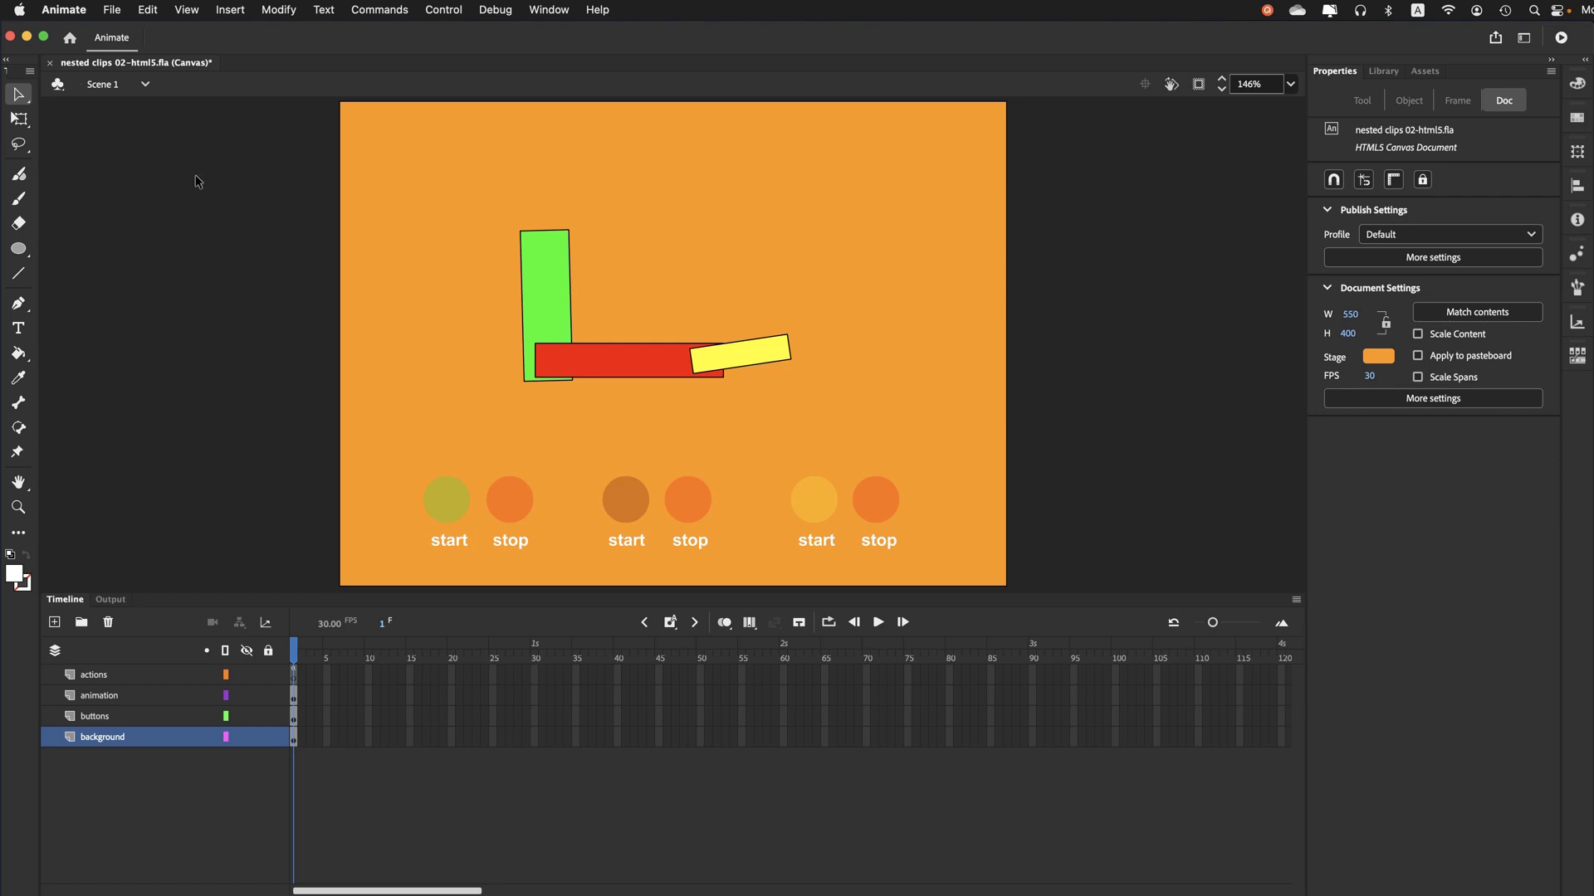
{"action": "left_click", "coordinate": [111, 10]}
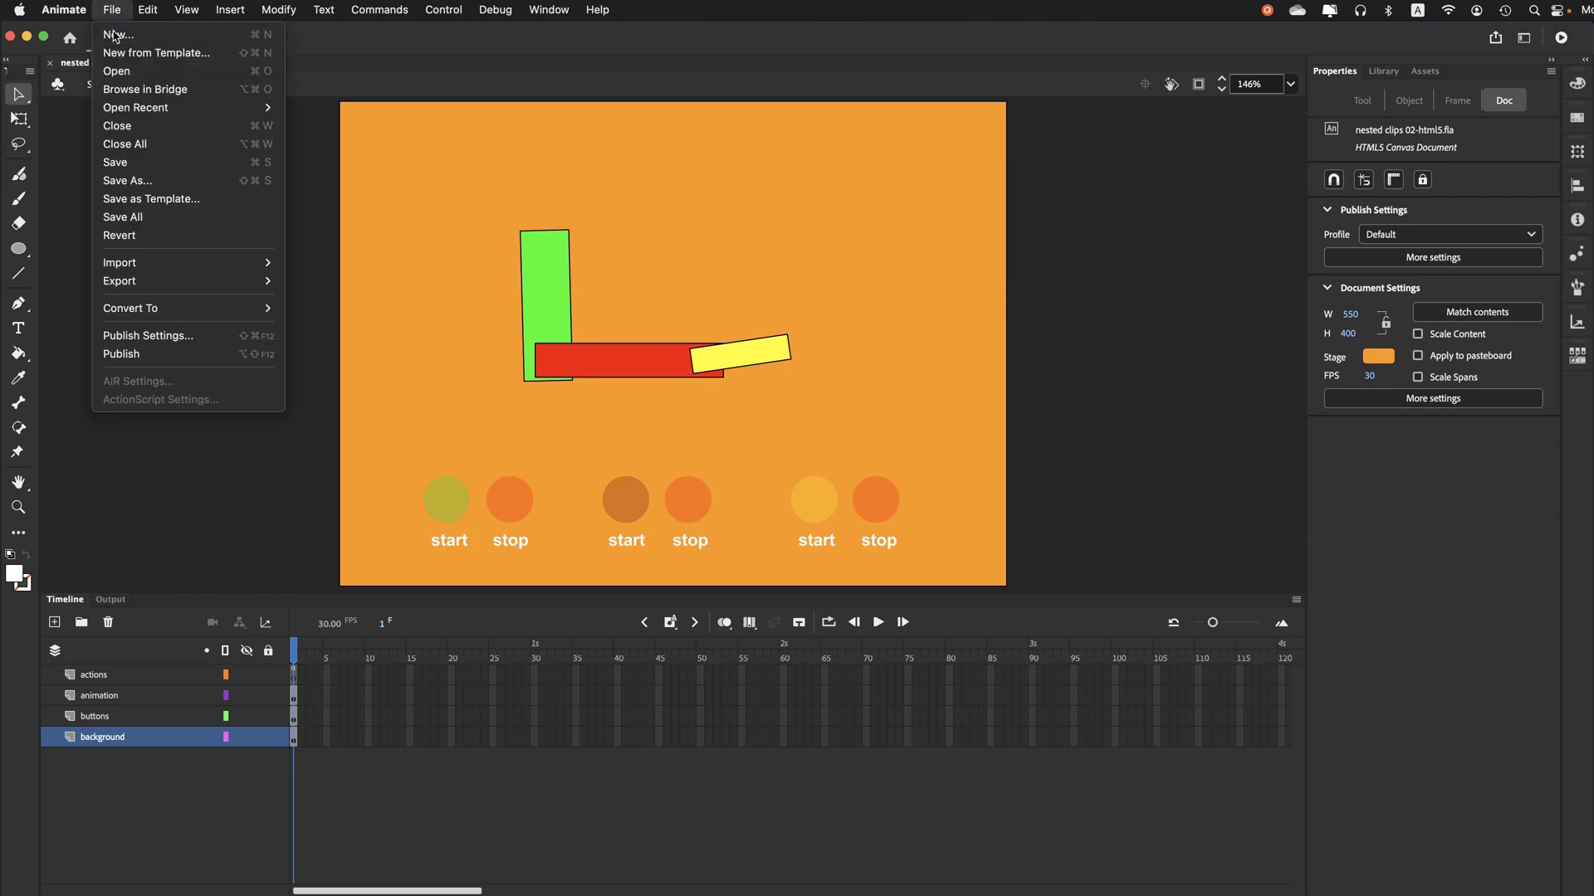
{"action": "left_click", "coordinate": [113, 35]}
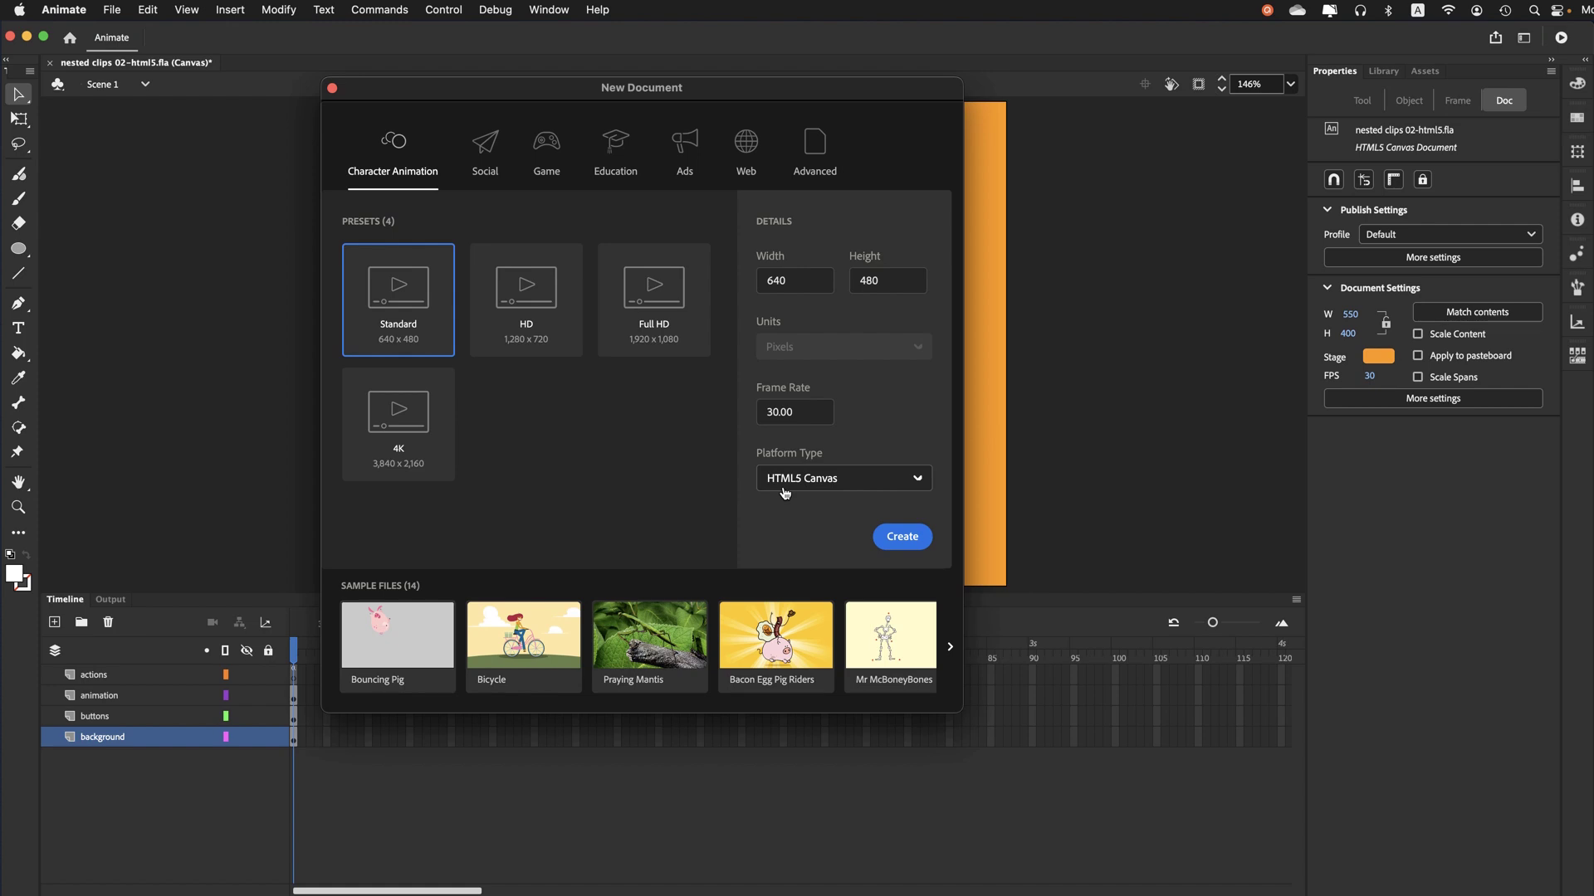
{"action": "left_click", "coordinate": [895, 546]}
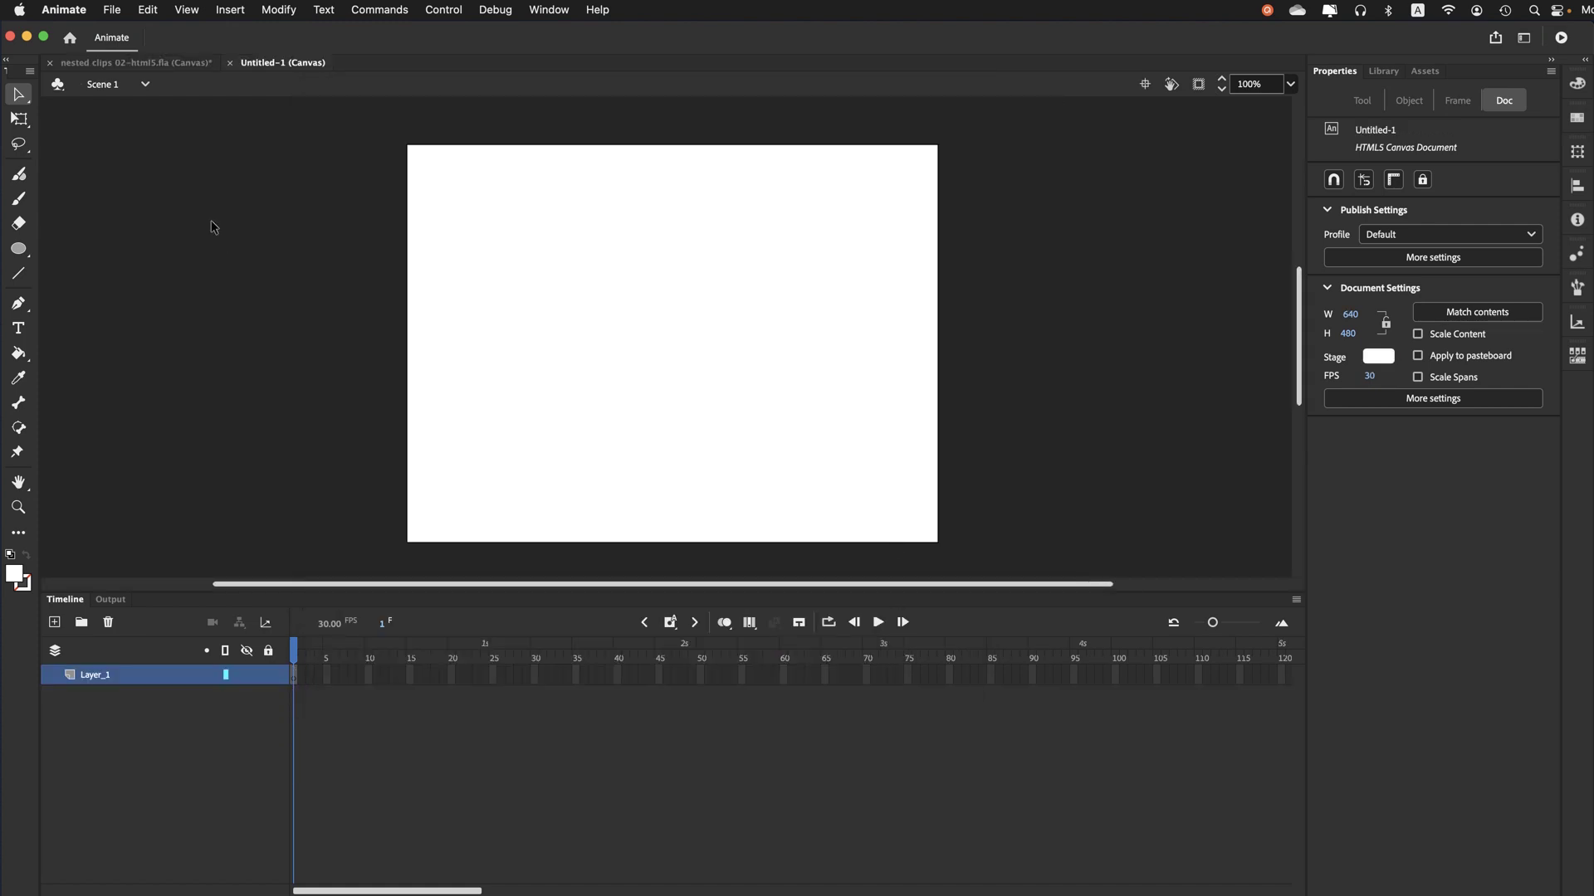
Save the new document as an Animate Document (.fla) named with the author's surname followed by _04
{"action": "left_click", "coordinate": [110, 10]}
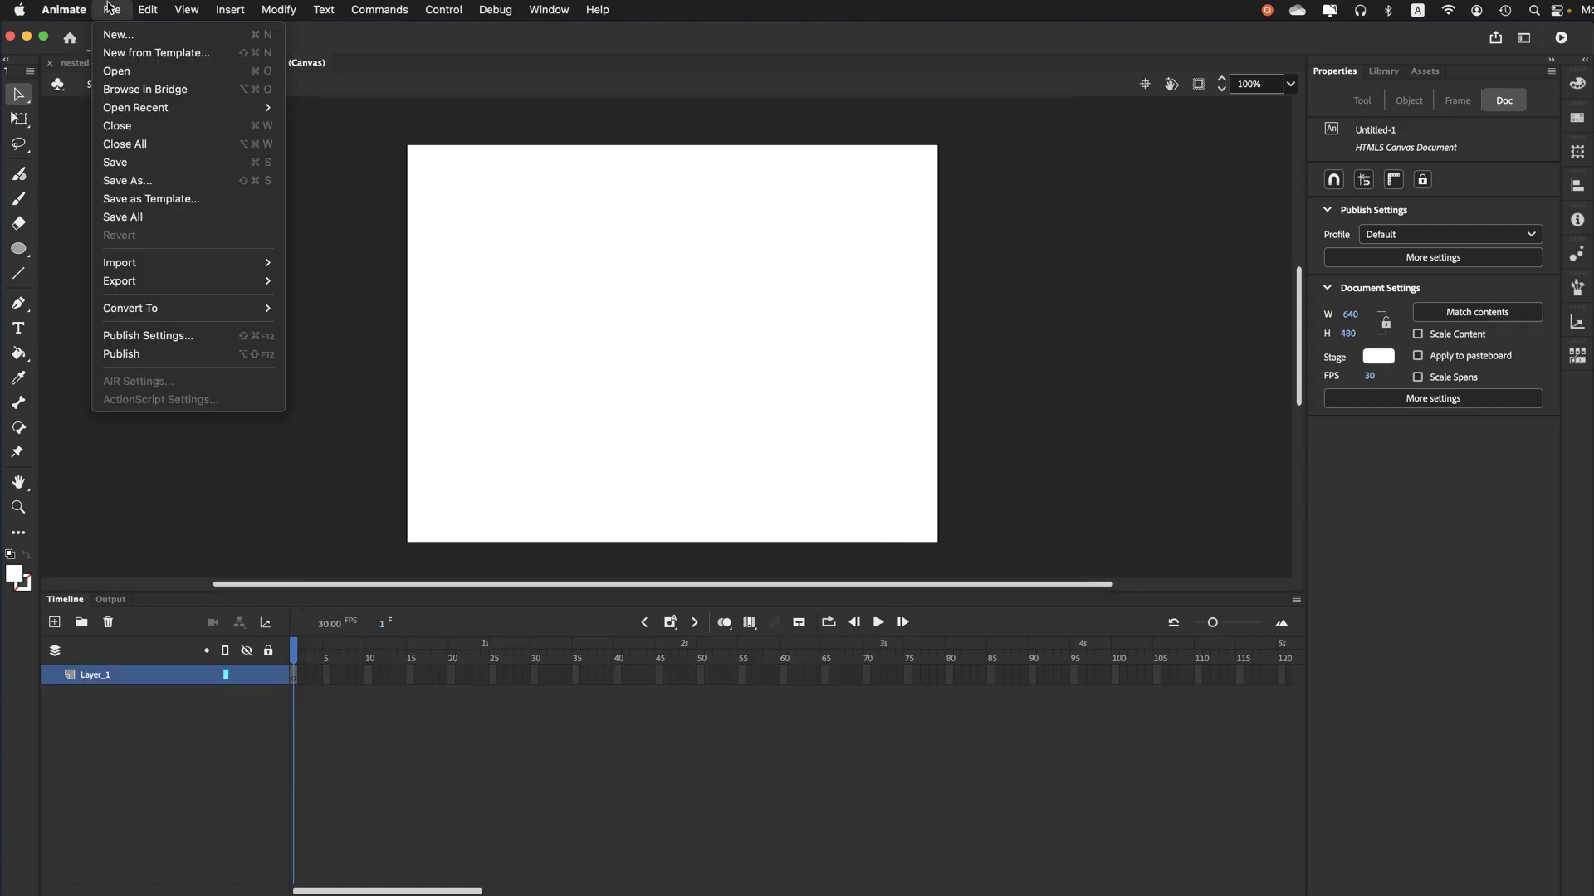
{"action": "left_click", "coordinate": [118, 181]}
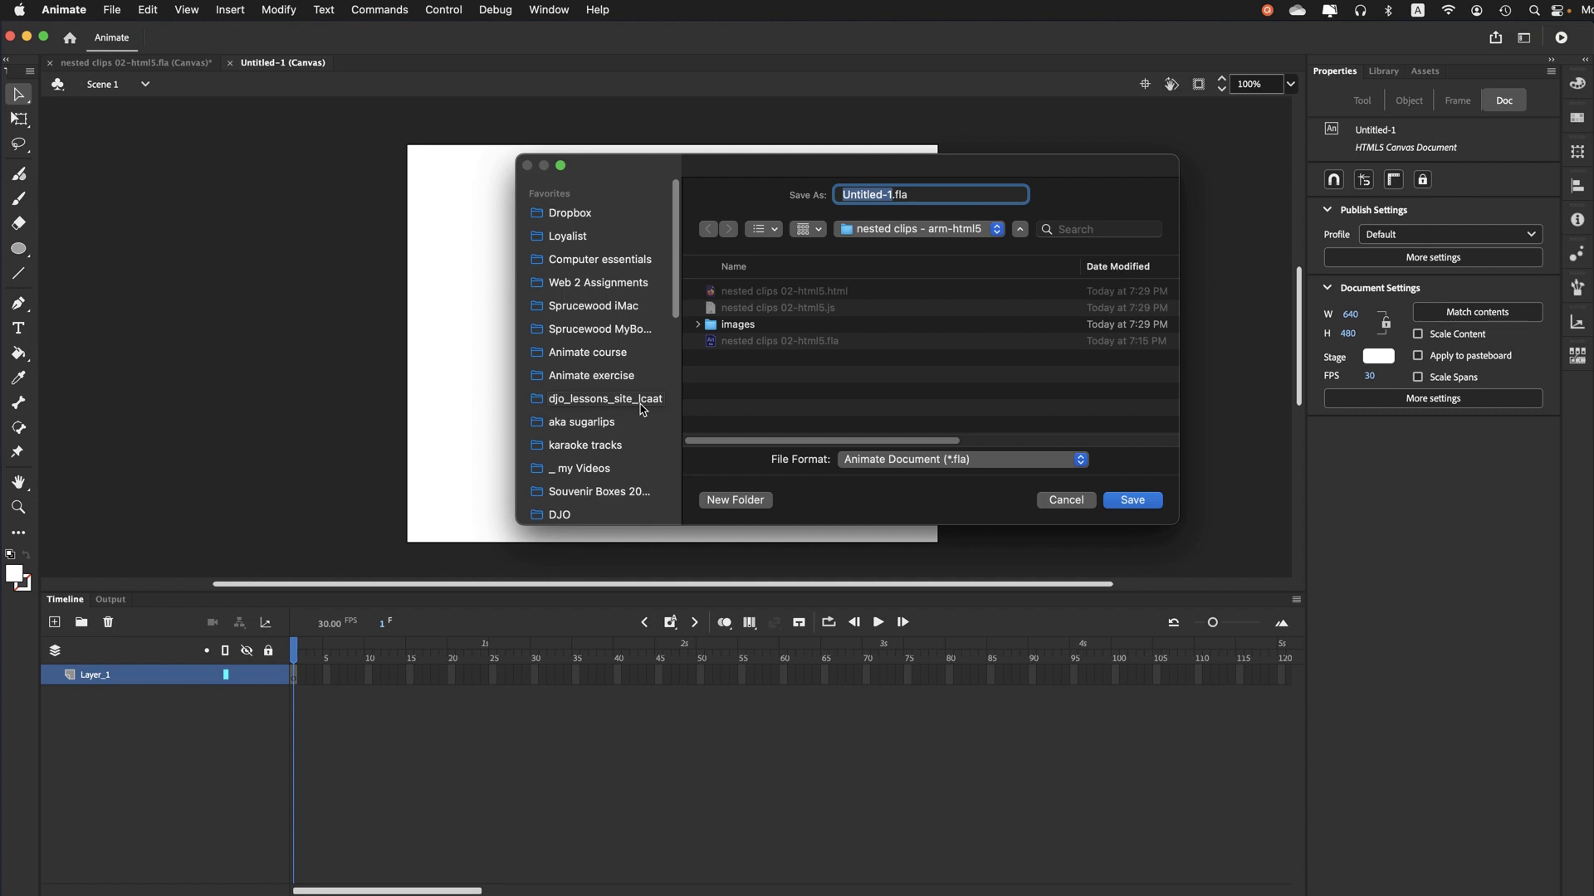
{"action": "type", "text": "ouellette_04"}
{"action": "left_click", "coordinate": [1137, 503]}
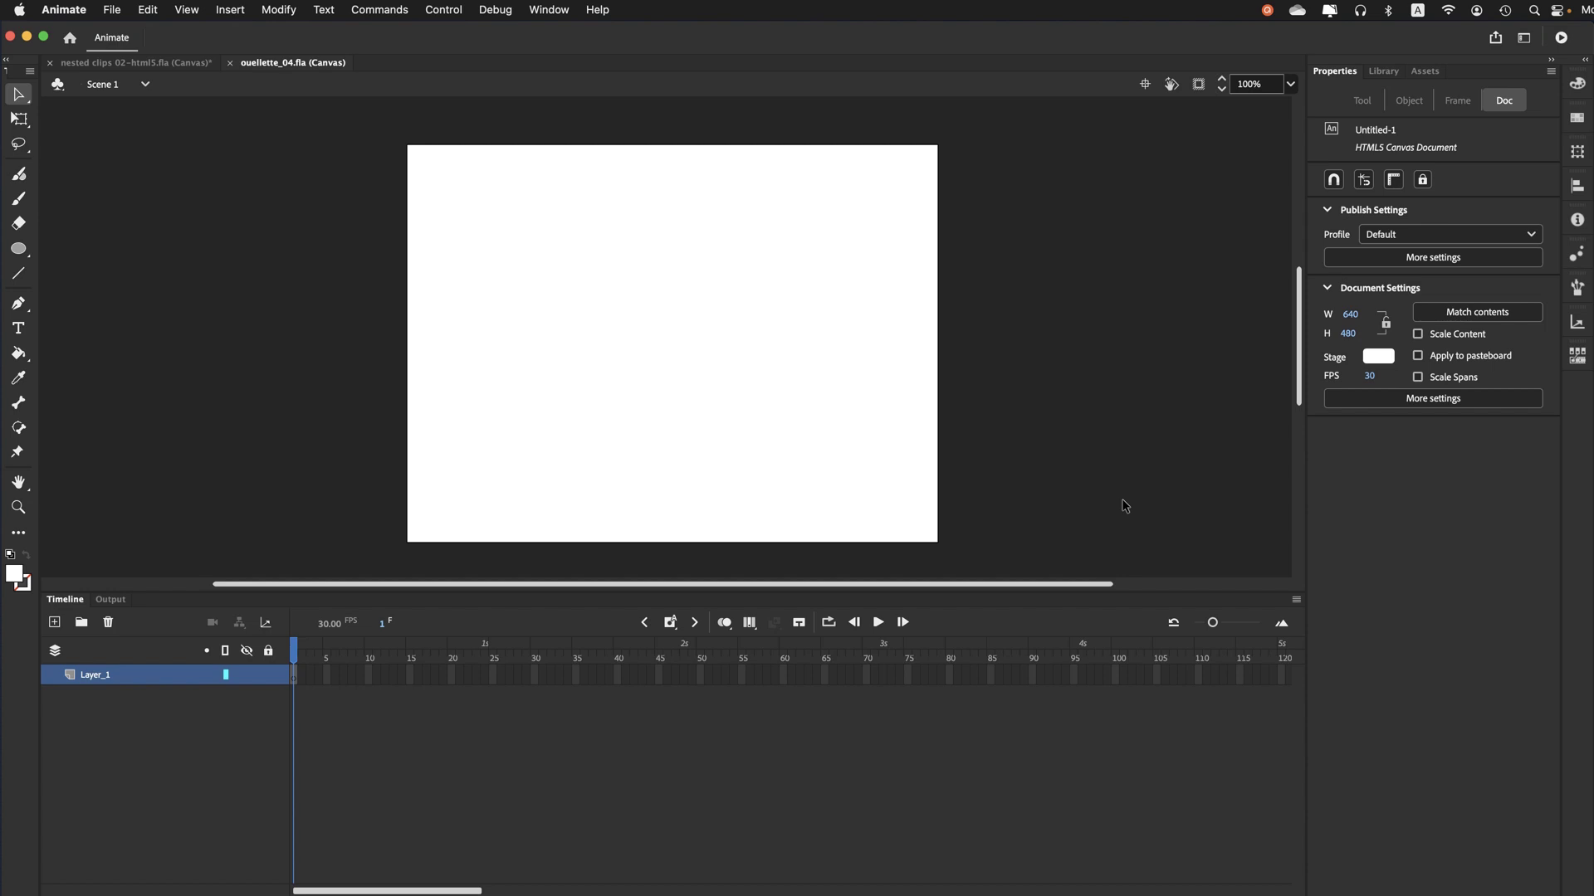
Set the stage colour to orange and add three new layers above the existing one
{"action": "left_click", "coordinate": [1378, 356]}
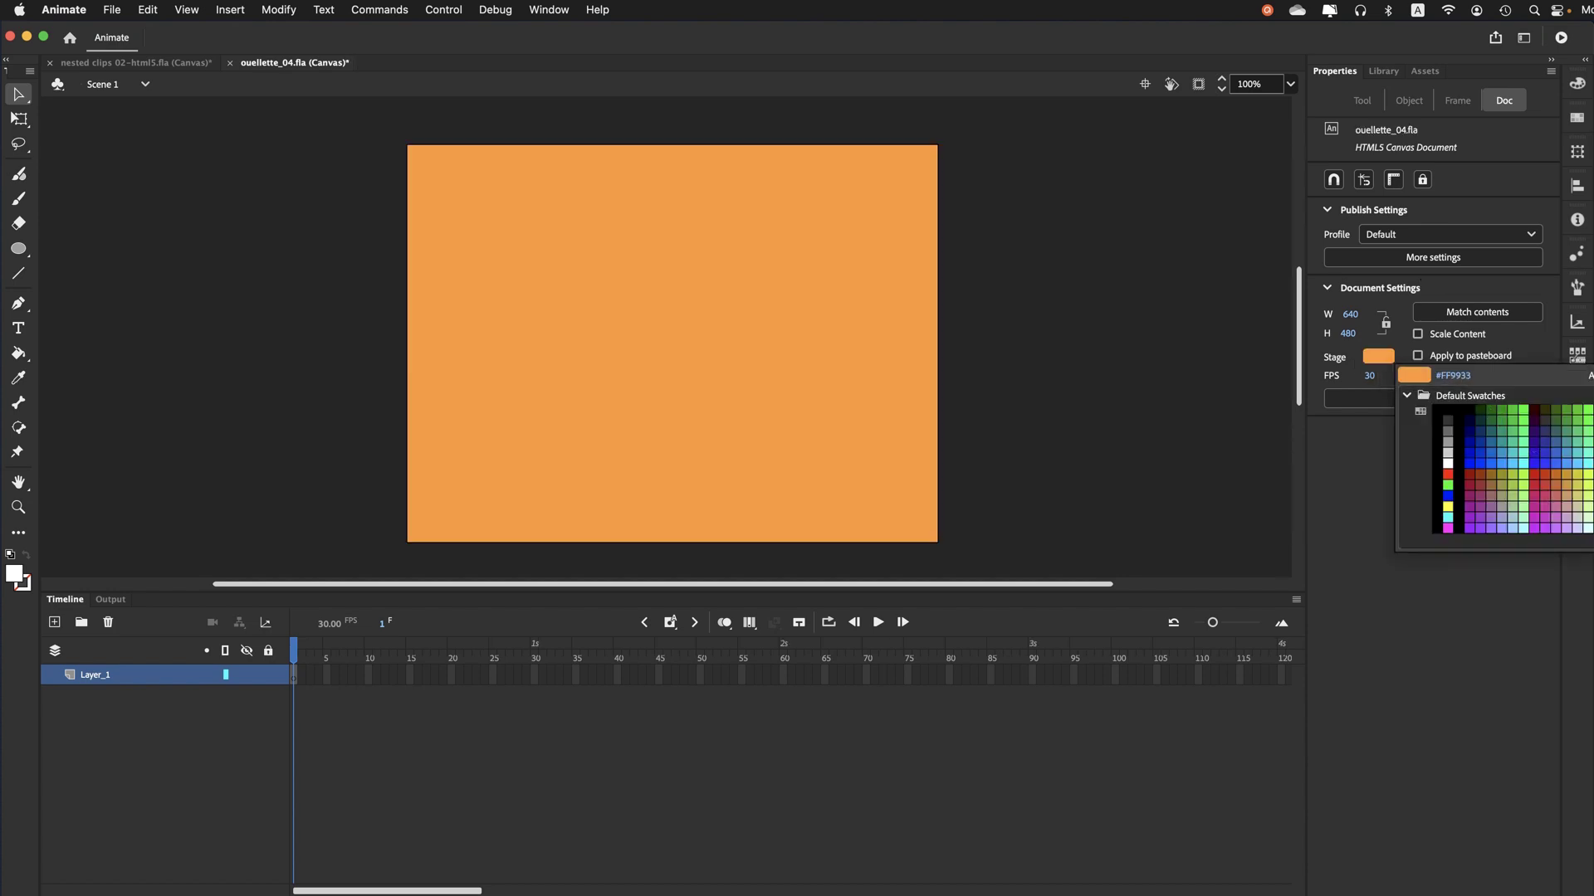
{"action": "left_click", "coordinate": [1368, 486]}
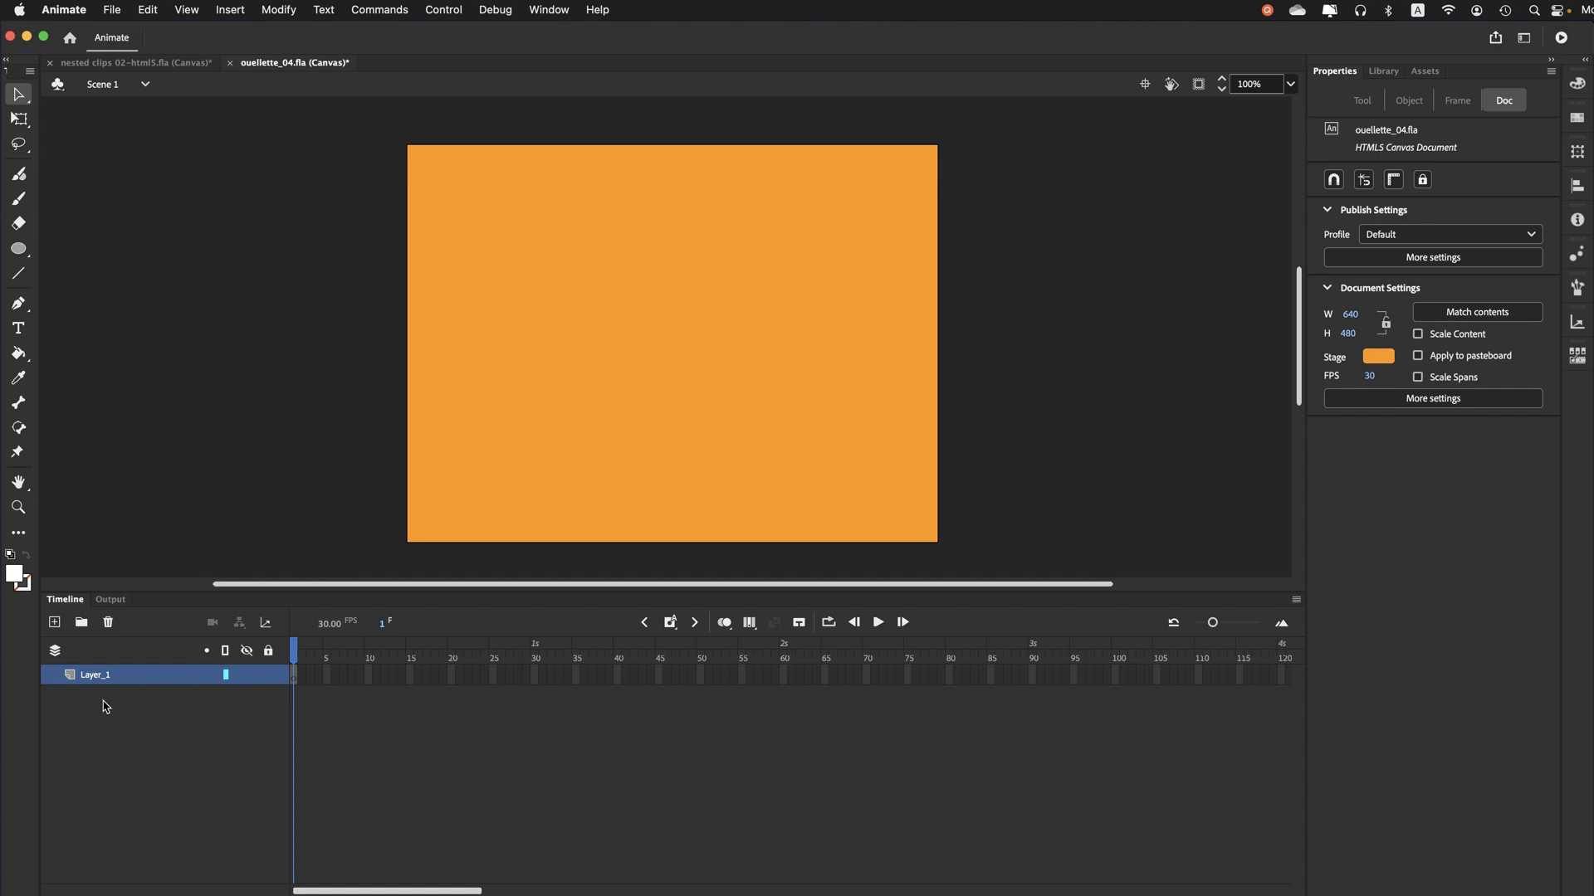
{"action": "left_click", "coordinate": [54, 623]}
{"action": "left_click", "coordinate": [54, 623]}
{"action": "left_click", "coordinate": [54, 623]}
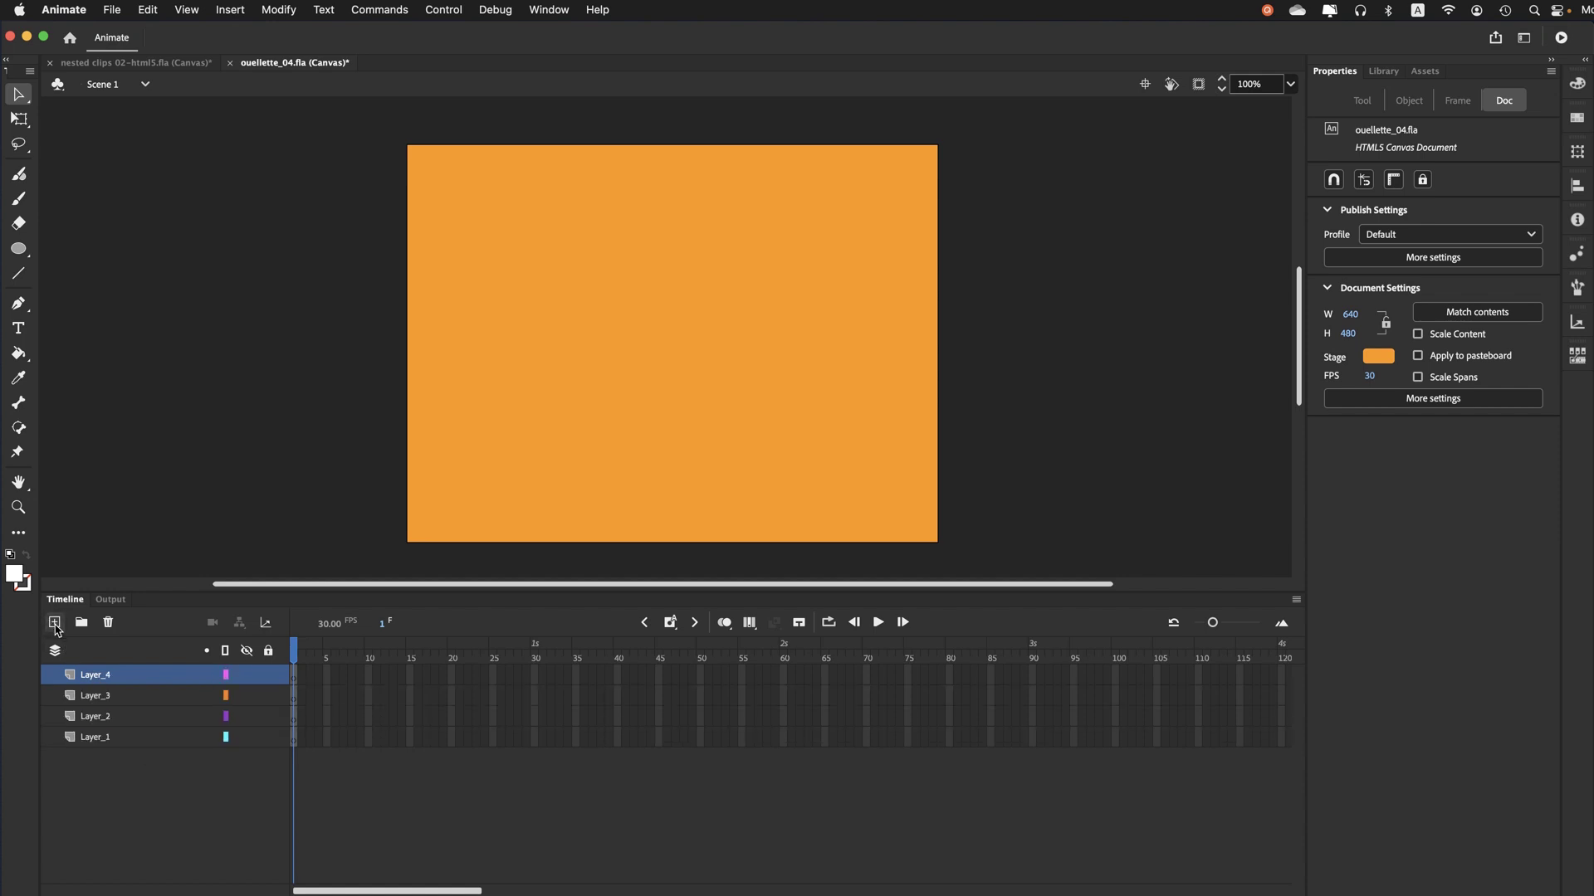
Rename the topmost layer as actions
{"action": "double_click", "coordinate": [94, 674]}
{"action": "type", "text": "ac"}
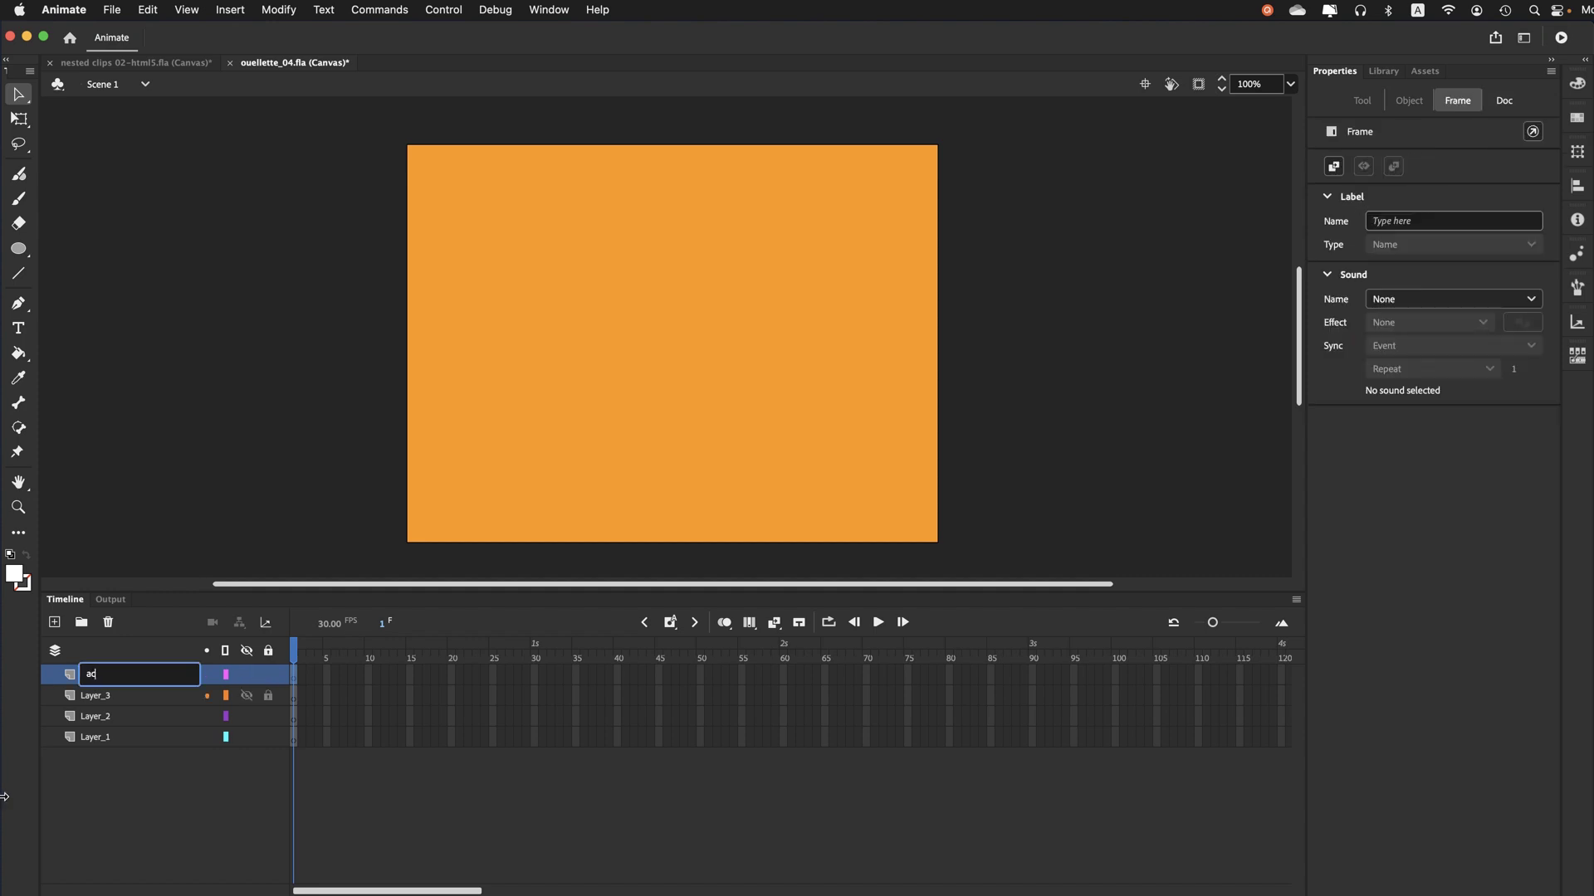
{"action": "type", "text": "tions"}
{"action": "key", "text": "Return"}
Rename the two layers directly below actions as animation and buttons, in that order
{"action": "left_click", "coordinate": [91, 701]}
{"action": "double_click", "coordinate": [91, 701]}
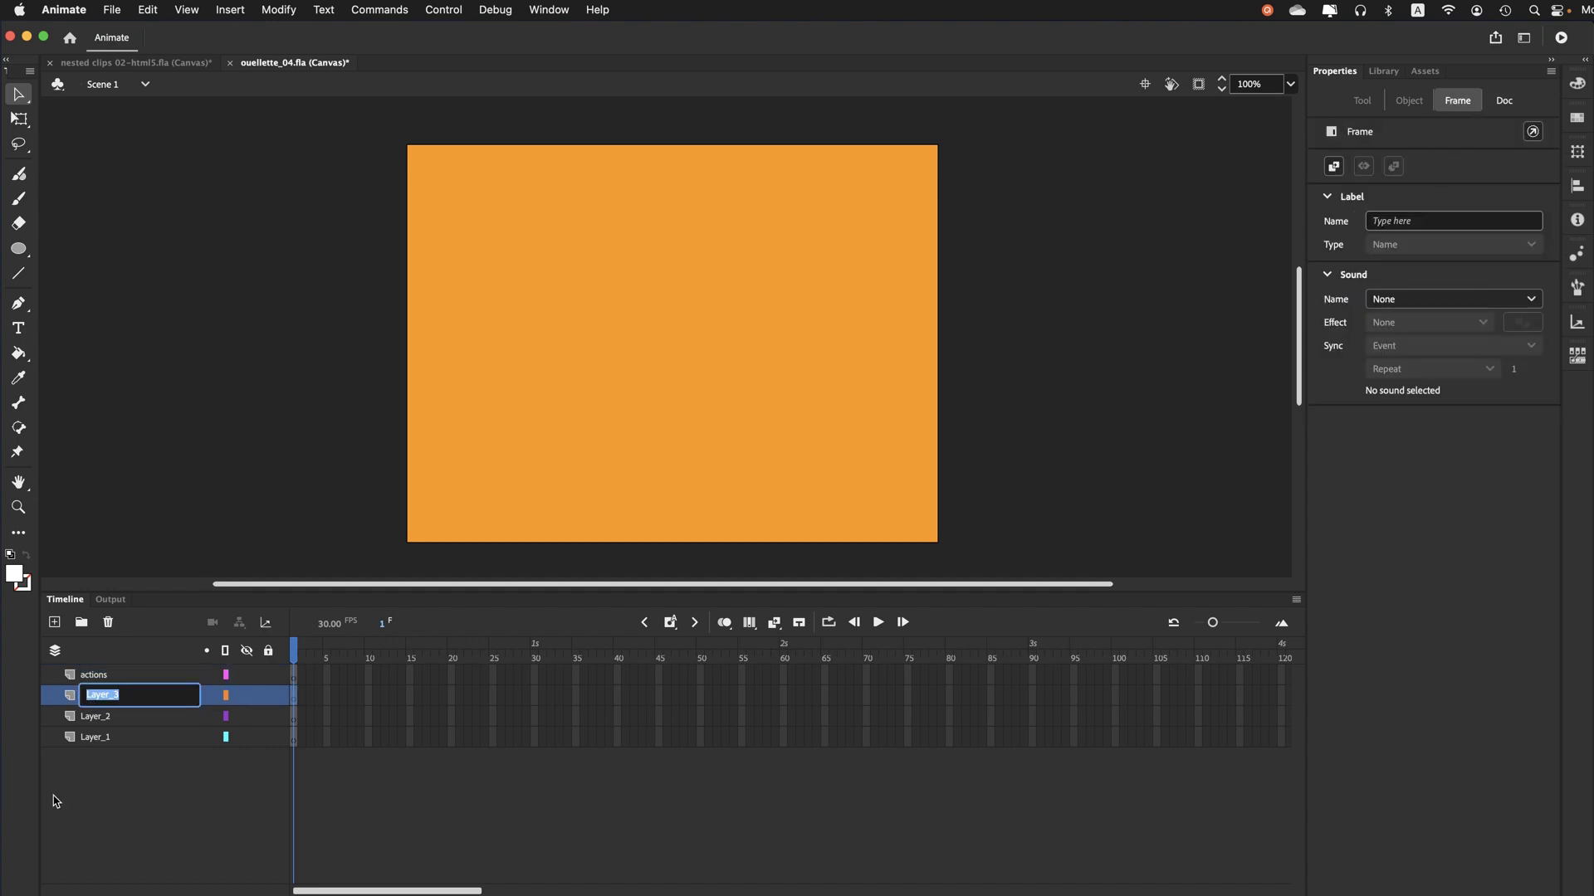
{"action": "type", "text": "animation"}
{"action": "key", "text": "Return"}
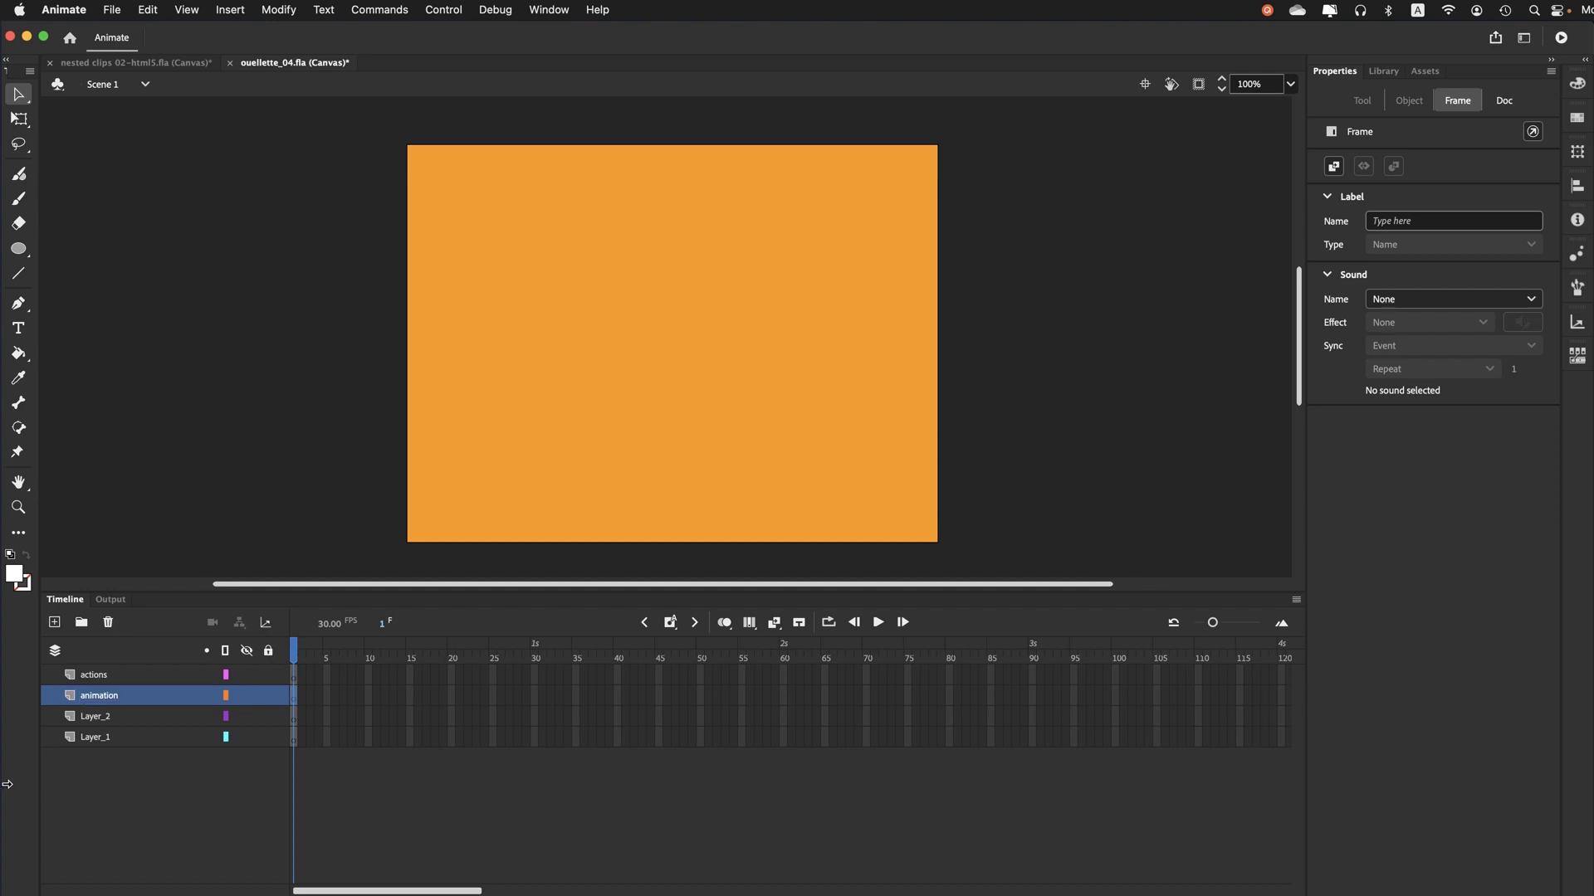
{"action": "double_click", "coordinate": [110, 724]}
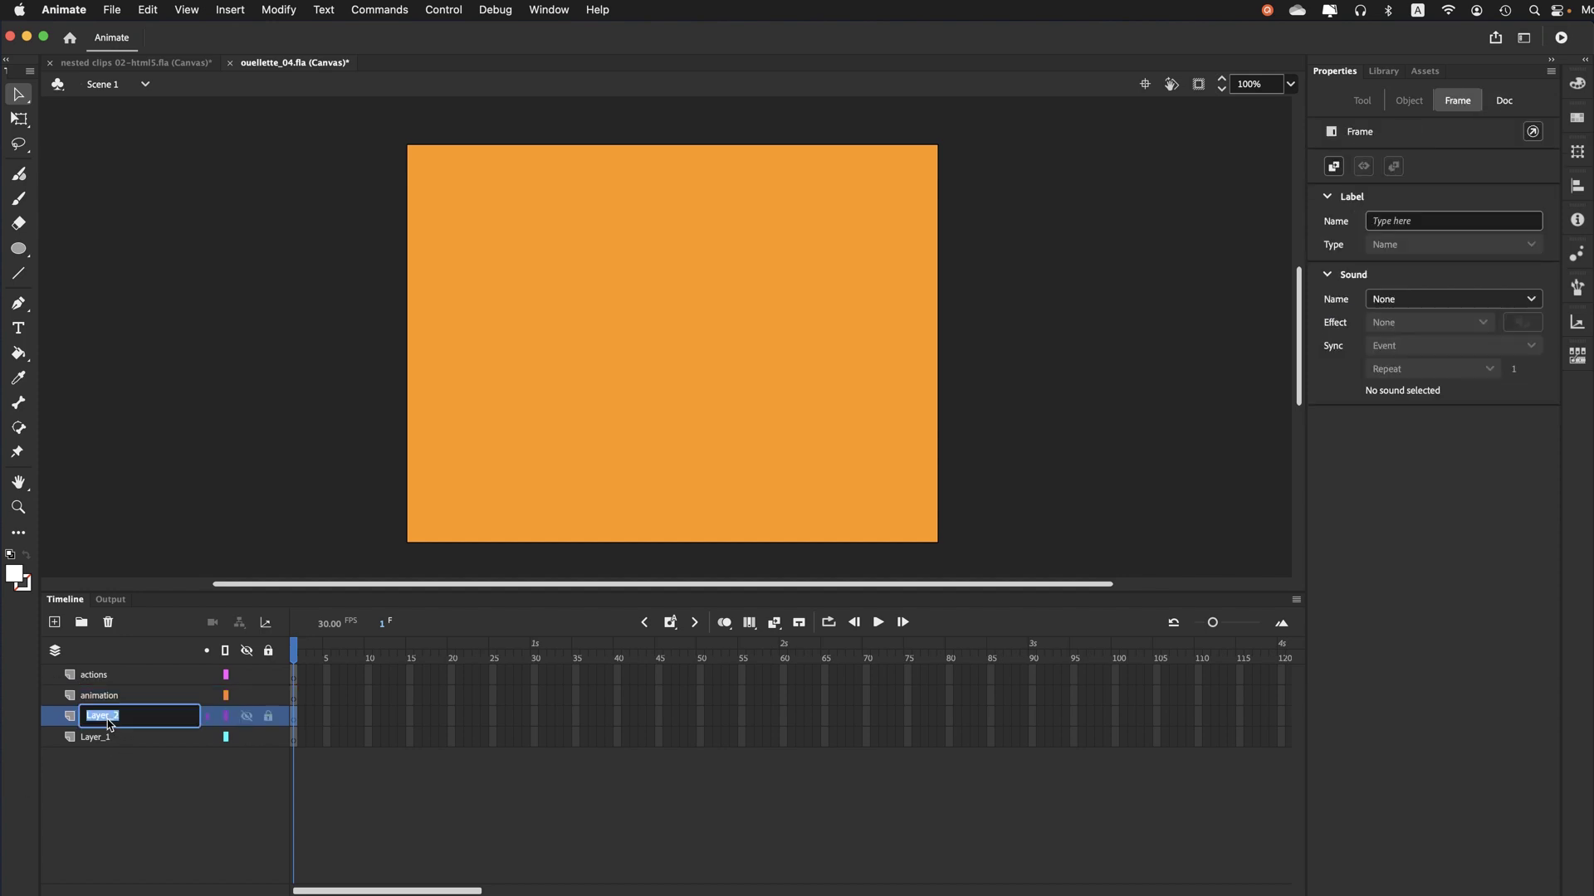
{"action": "type", "text": "buttons"}
{"action": "key", "text": "Return"}
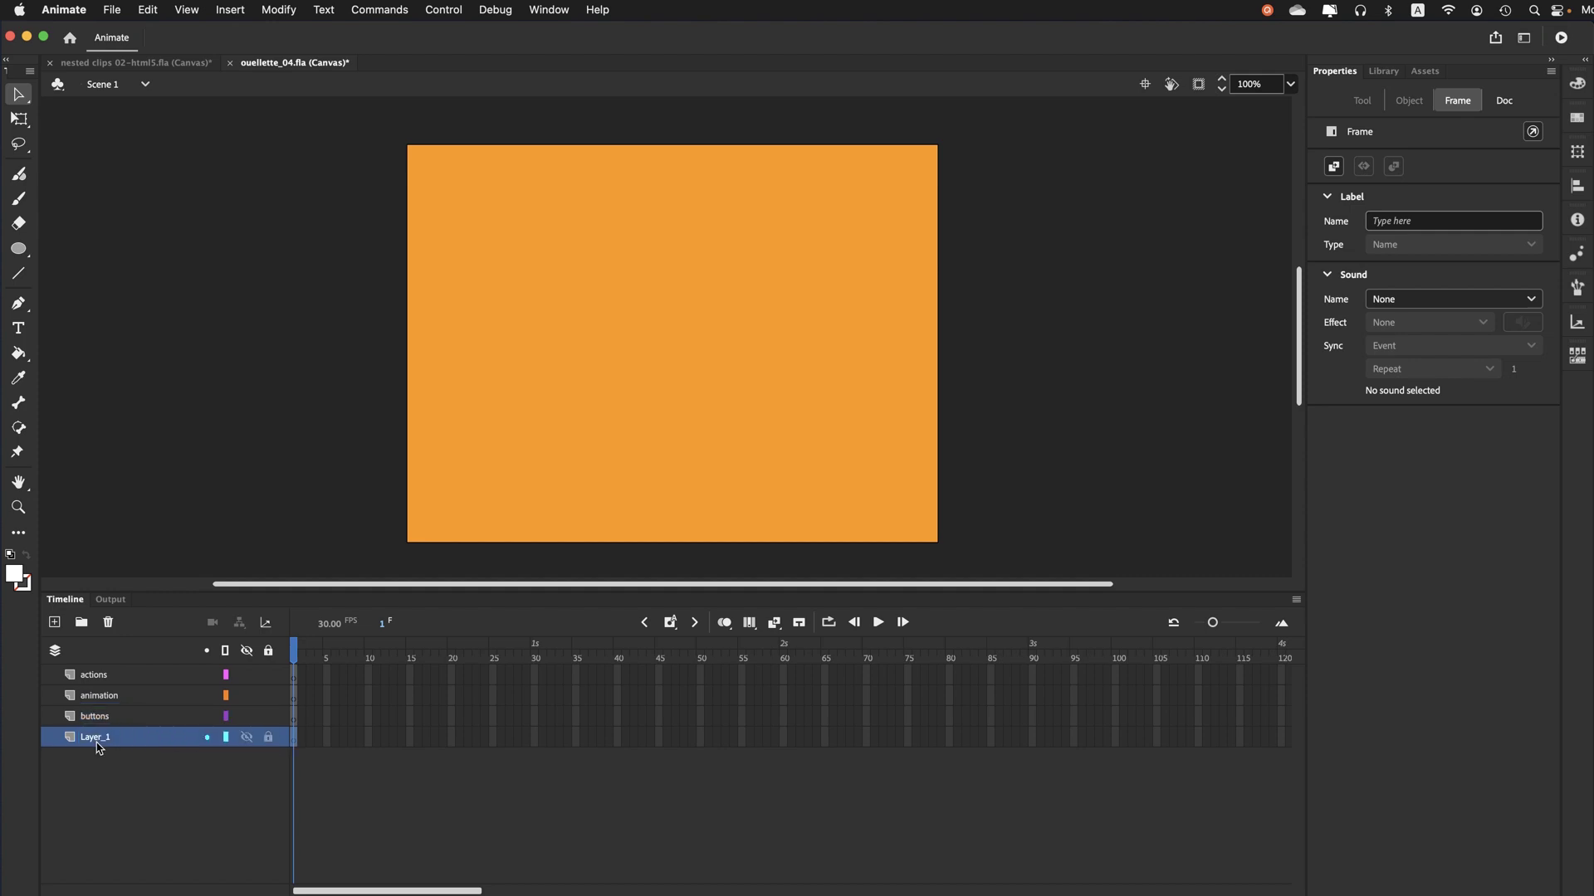
Rename the bottom layer as background and save the document
{"action": "double_click", "coordinate": [112, 738]}
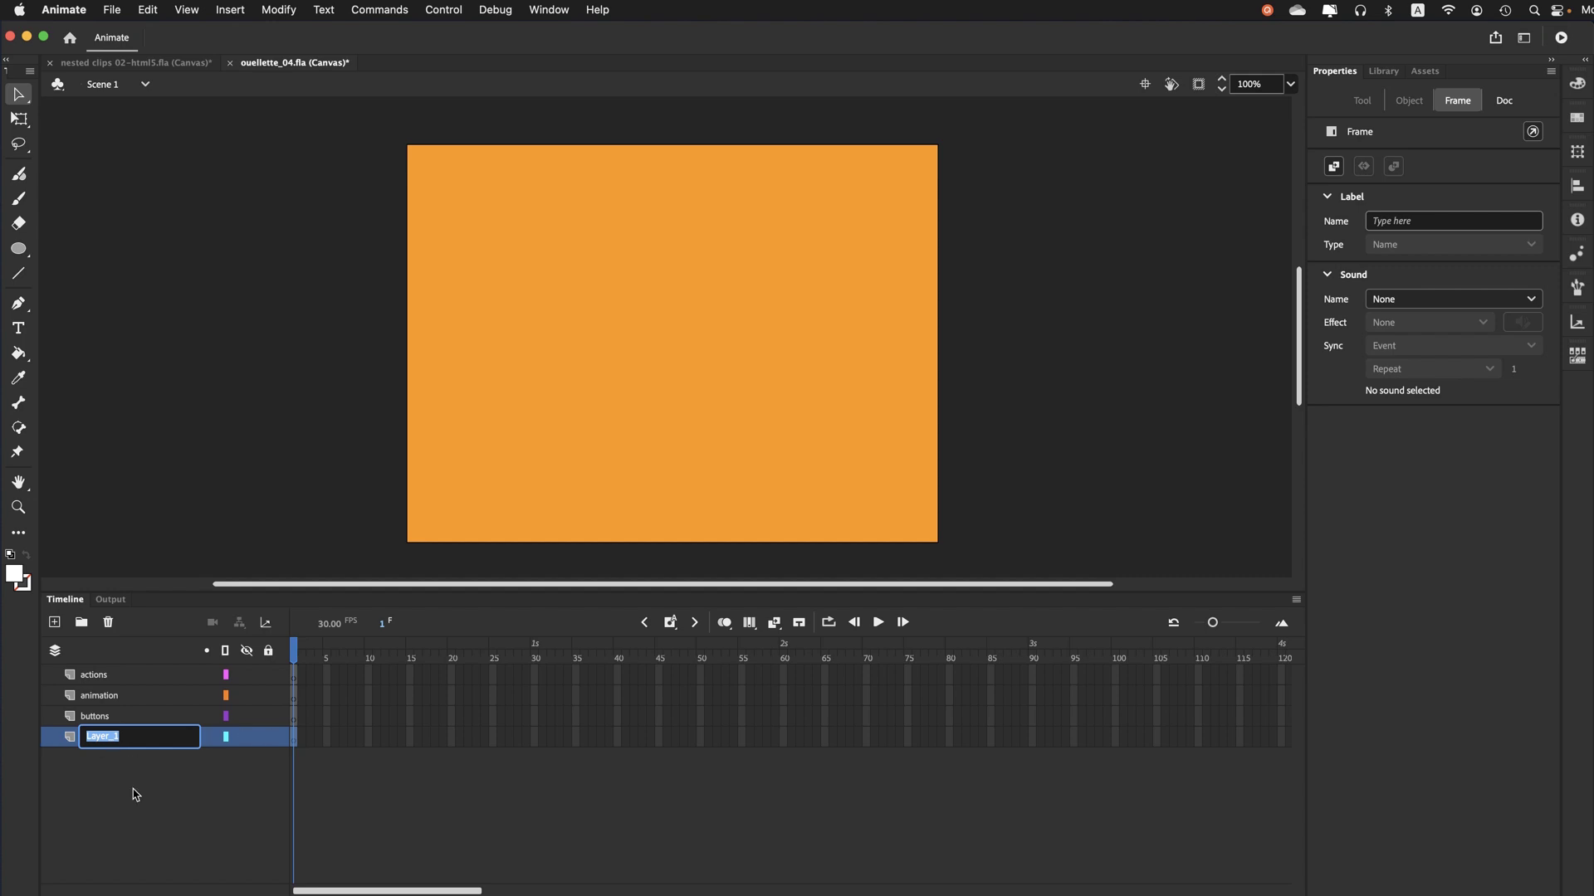
{"action": "type", "text": "background"}
{"action": "key", "text": "Return"}
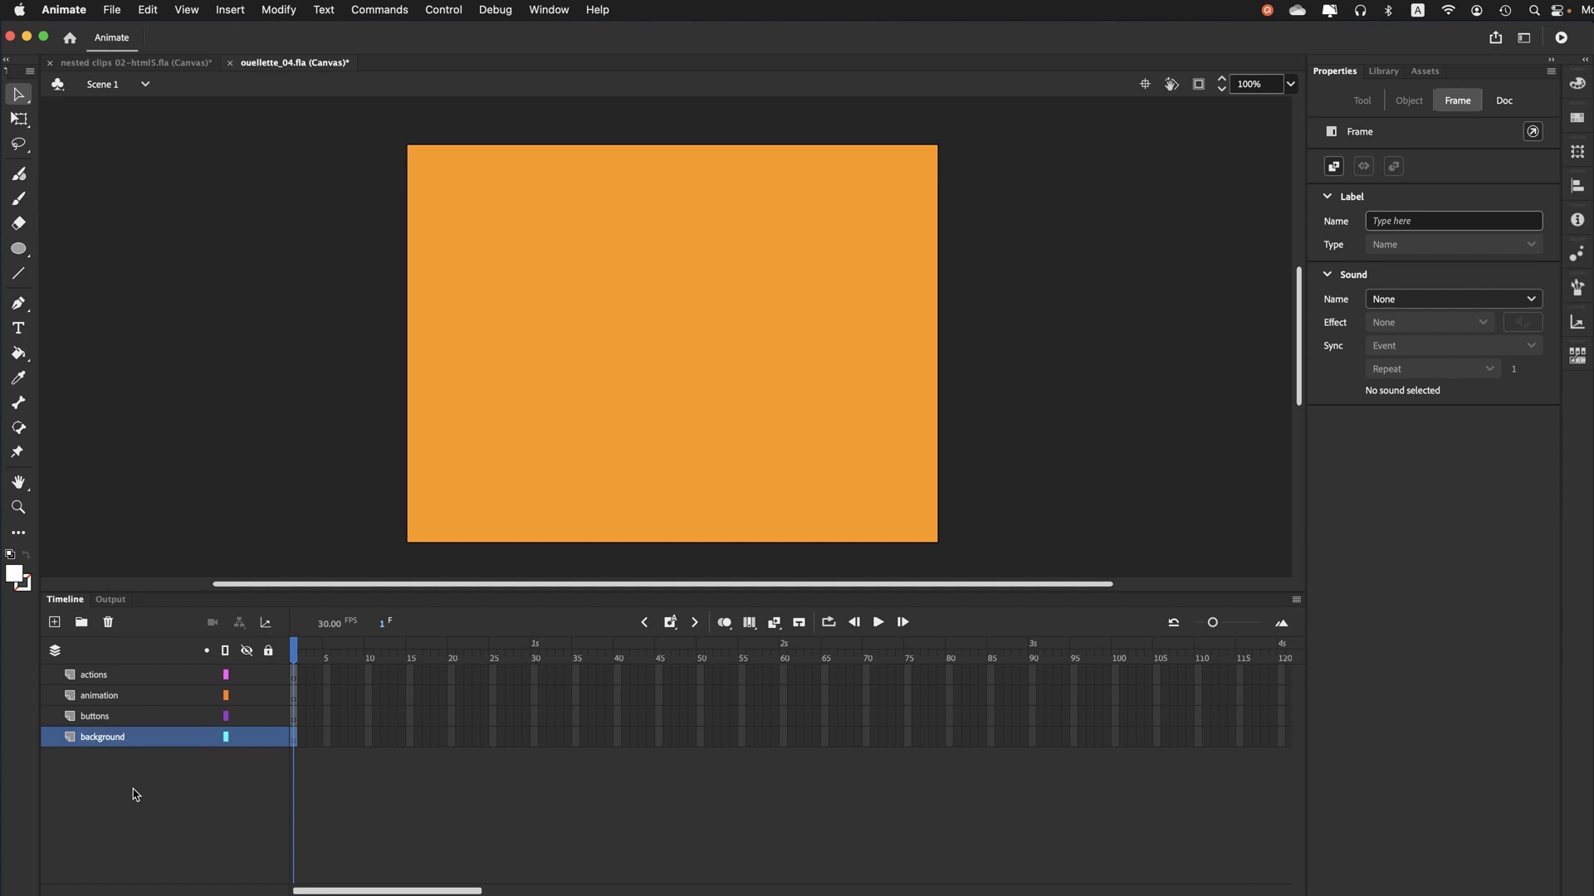
{"action": "left_click", "coordinate": [111, 9]}
{"action": "left_click", "coordinate": [112, 164]}
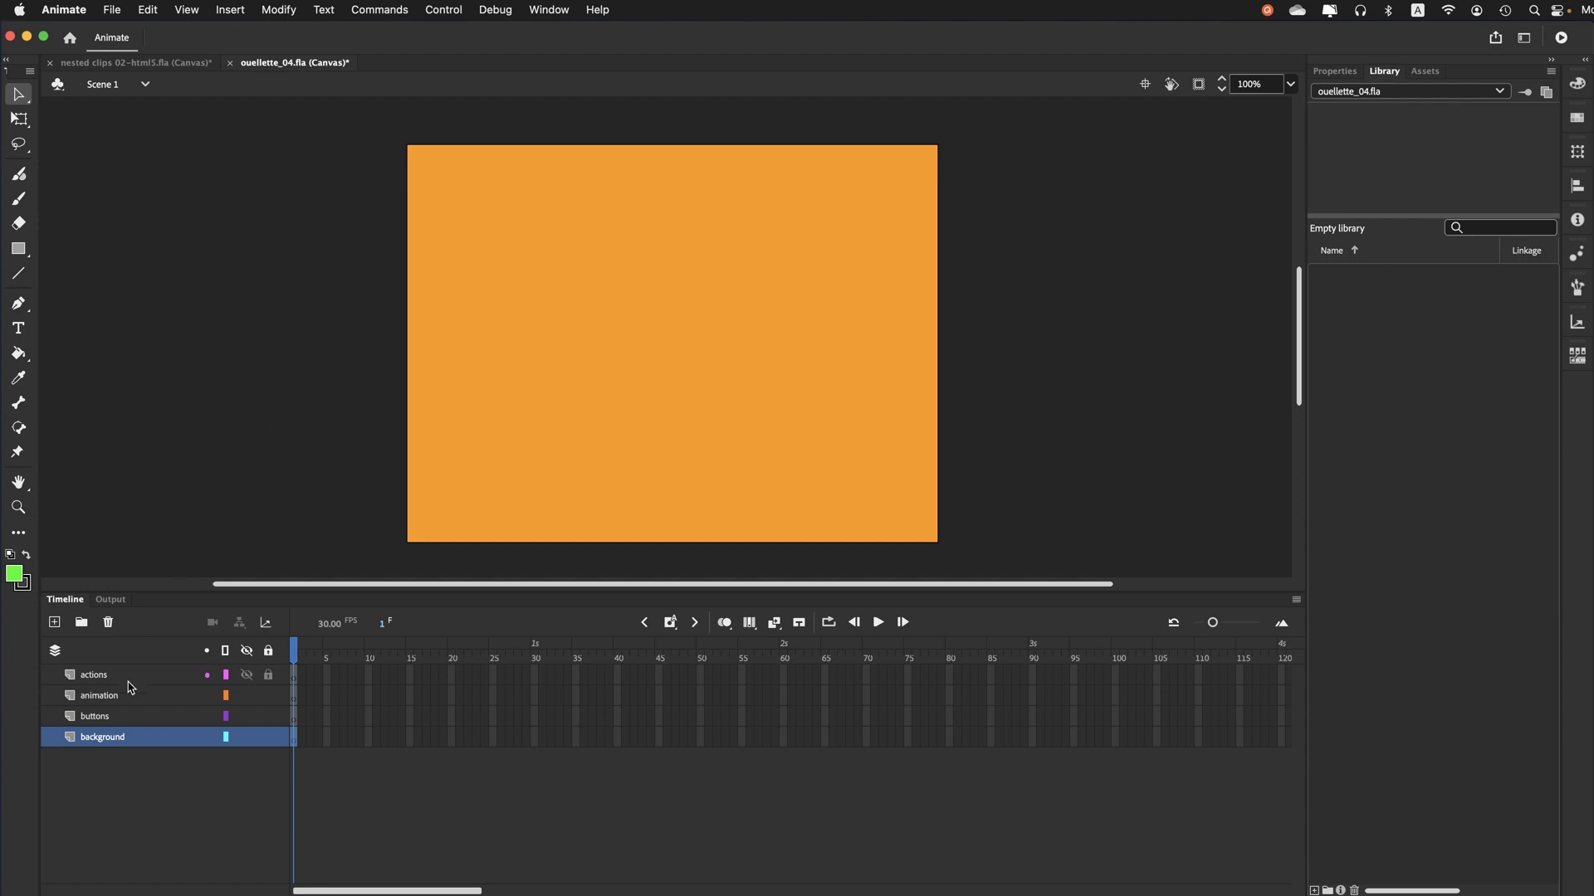
Draw an upright green rectangle with a black stroke, about 48 × 203 px, near the stage's left side on the animation layer
{"action": "left_click", "coordinate": [108, 701]}
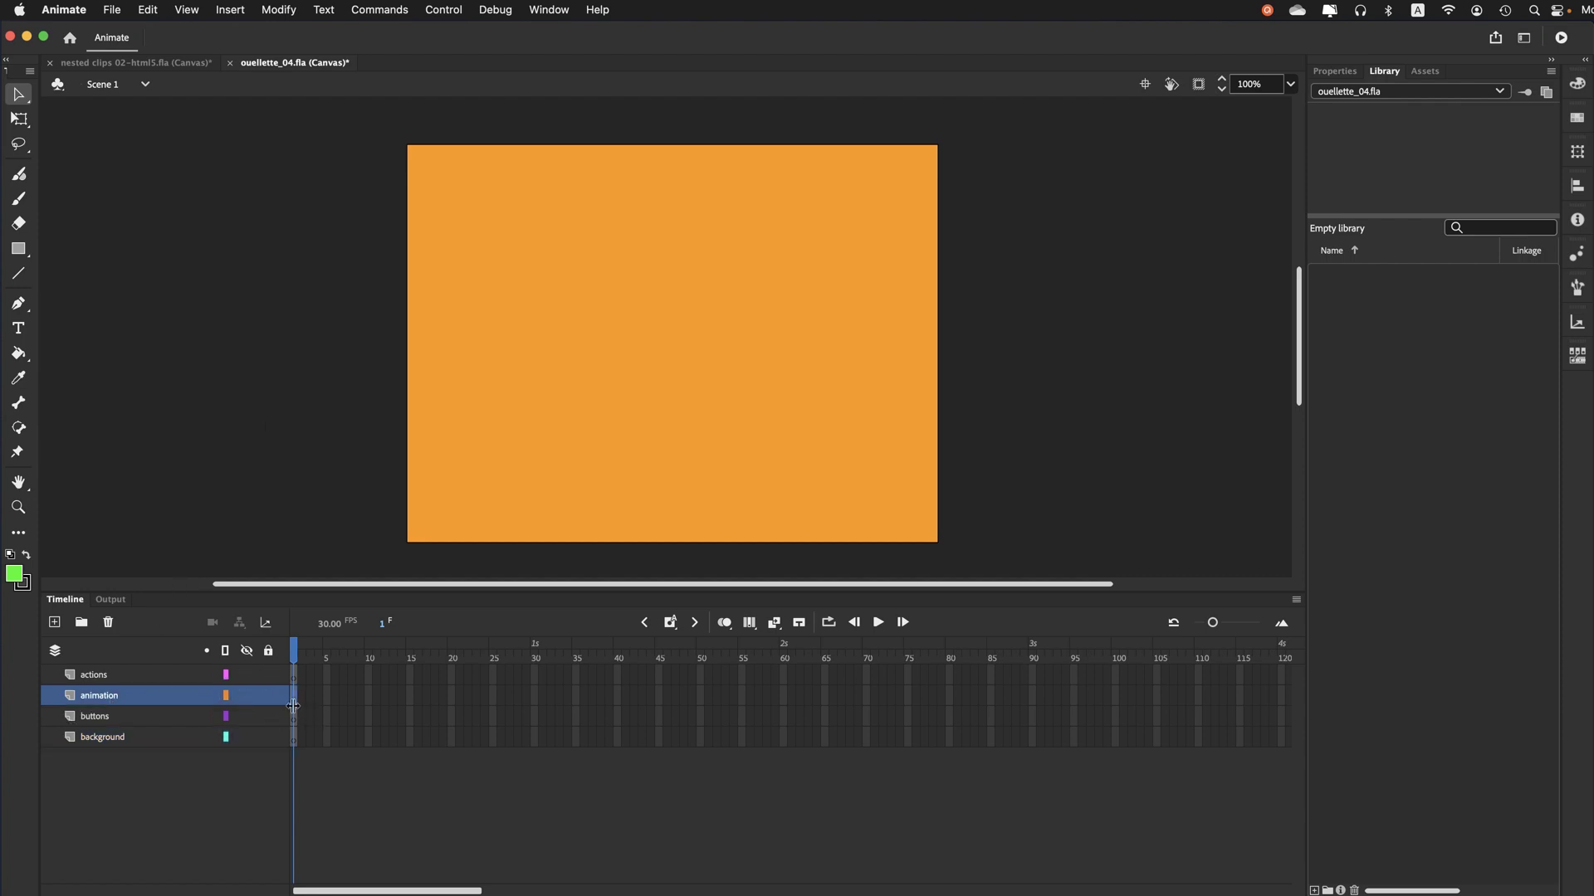
{"action": "left_click", "coordinate": [25, 249]}
{"action": "left_click", "coordinate": [25, 249]}
{"action": "left_click", "coordinate": [76, 257]}
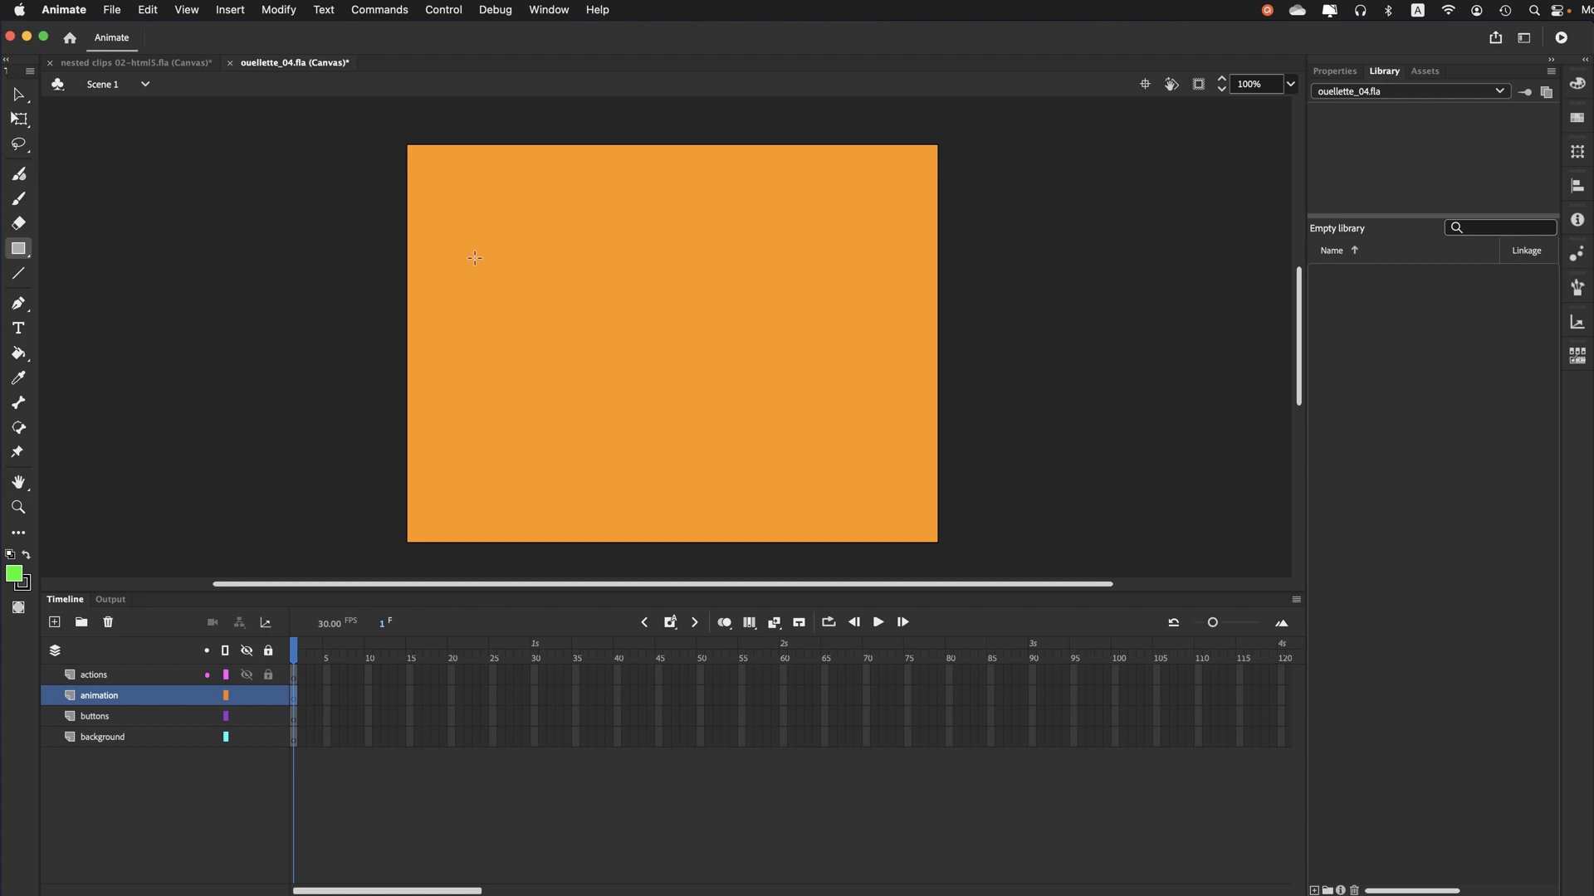
{"action": "left_click_drag", "start_coordinate": [474, 258], "coordinate": [514, 426]}
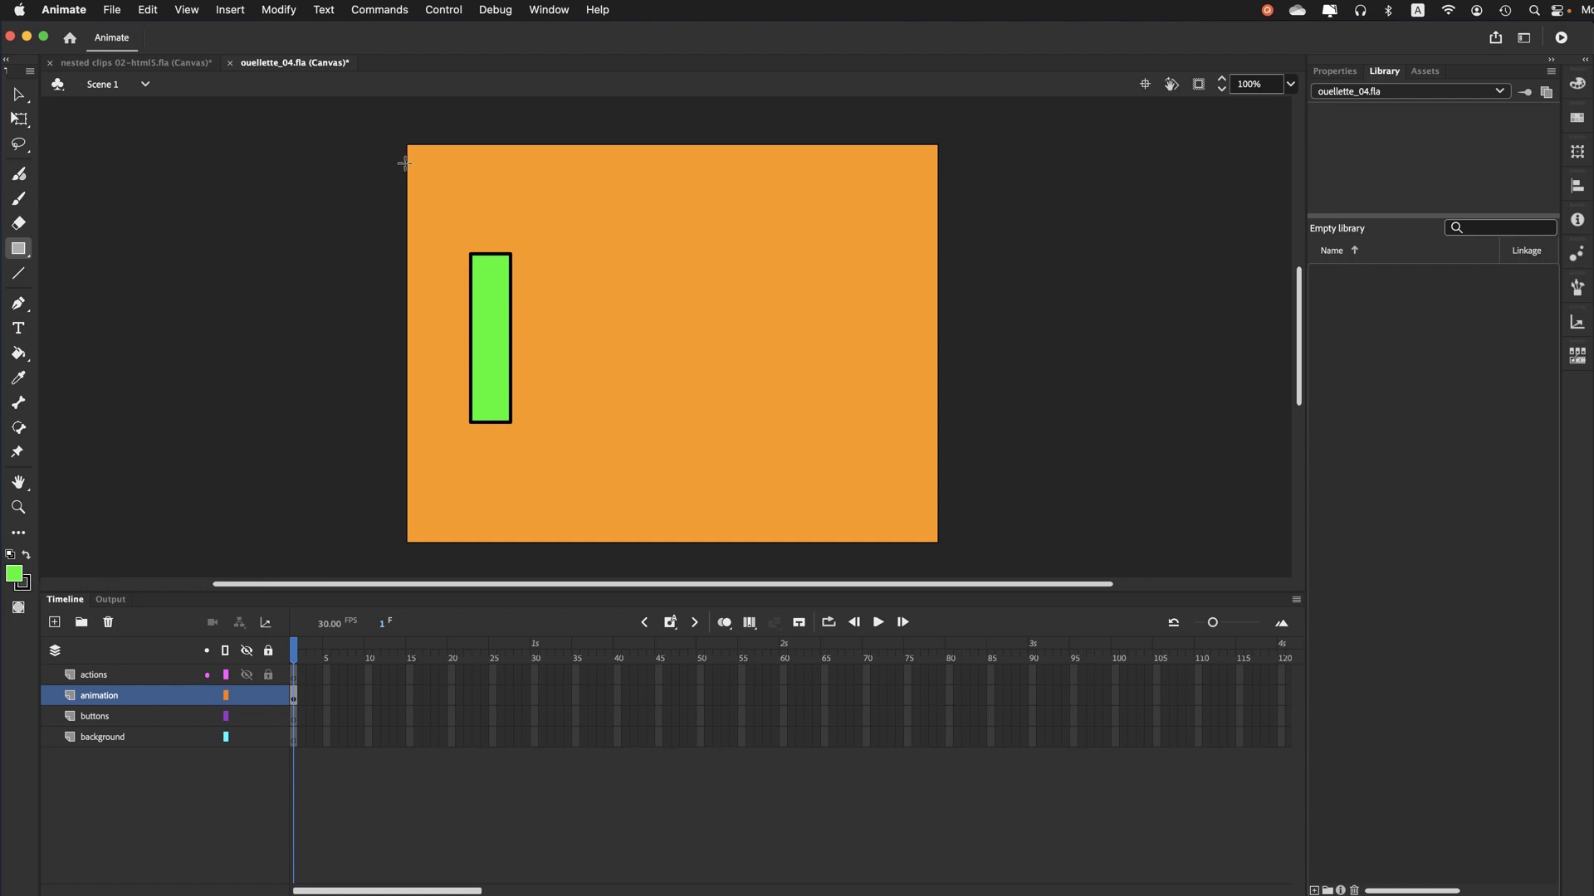
Convert the whole green rectangle, fill and stroke, into a Movie Clip symbol named green_arm
{"action": "left_click", "coordinate": [1334, 70]}
{"action": "left_click", "coordinate": [18, 94]}
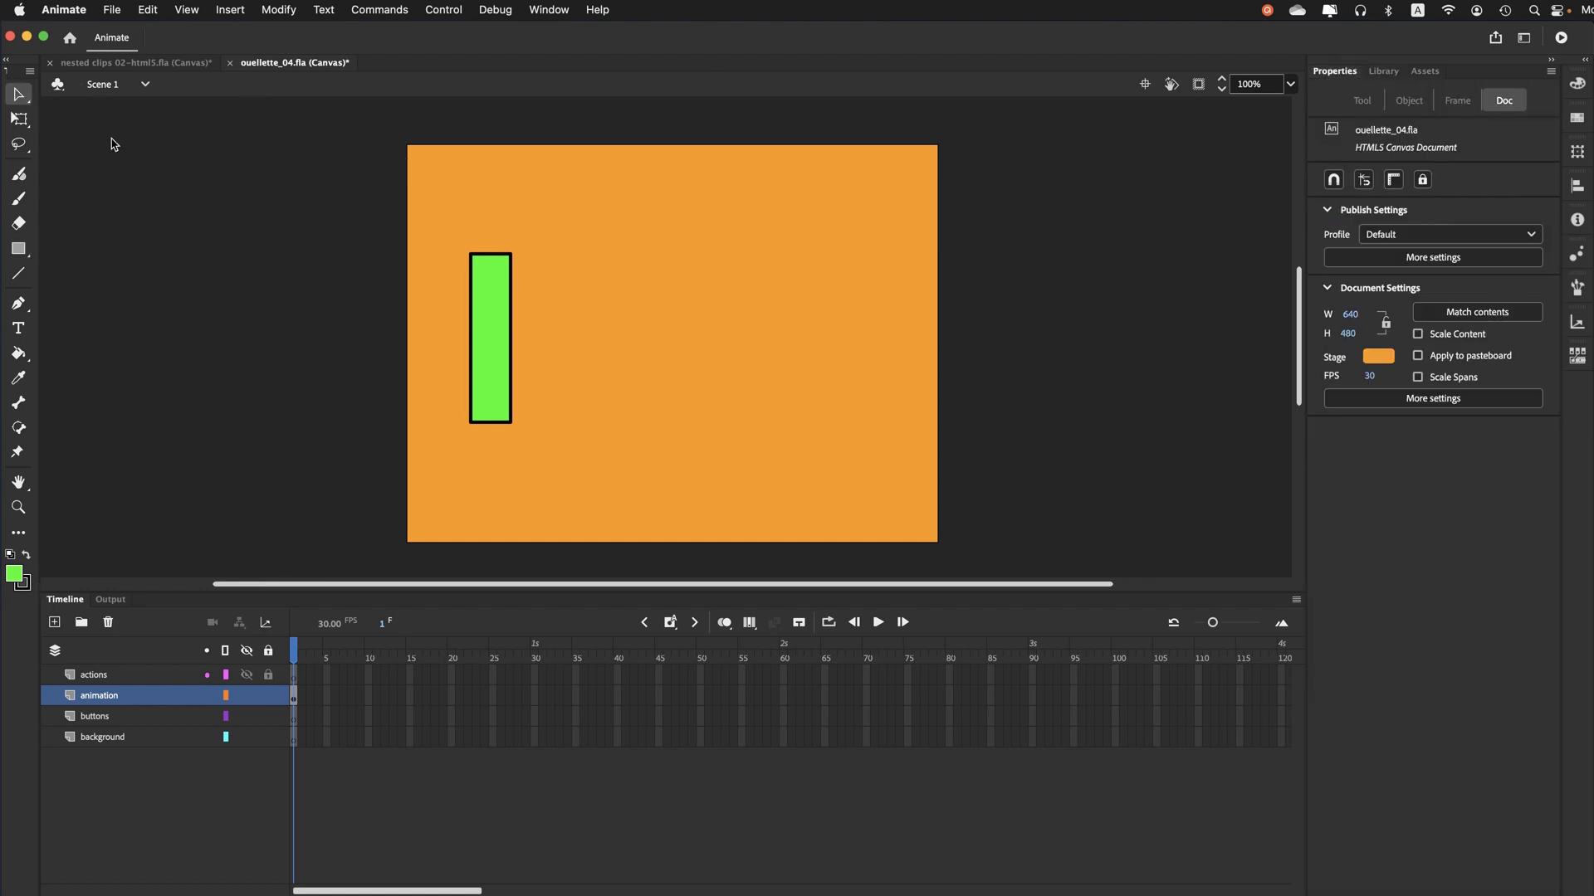
{"action": "left_click", "coordinate": [490, 310]}
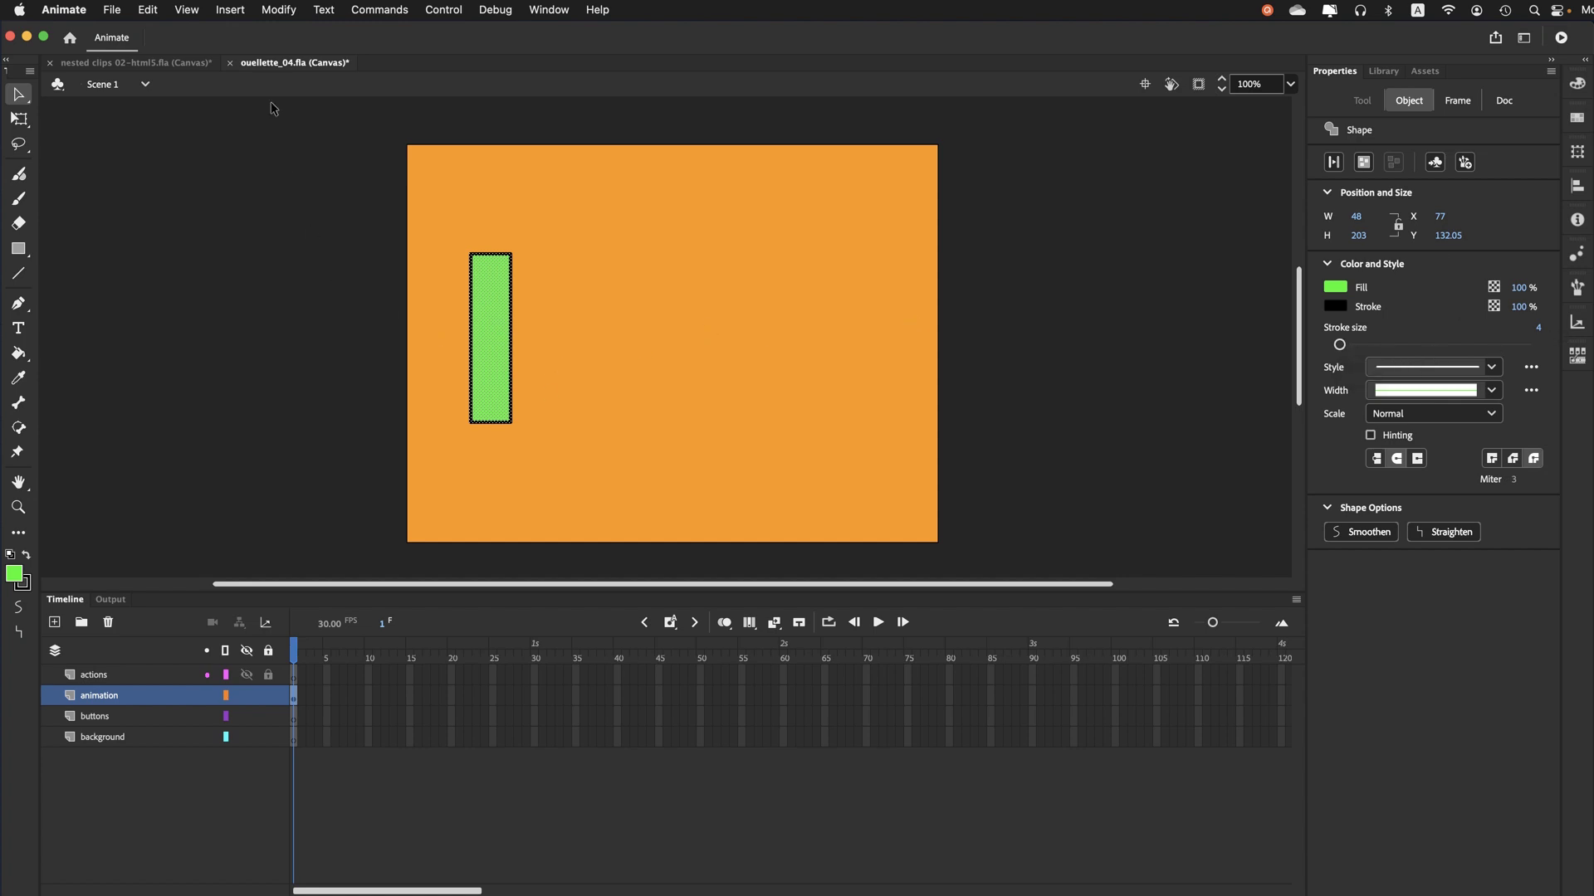
{"action": "left_click", "coordinate": [275, 11]}
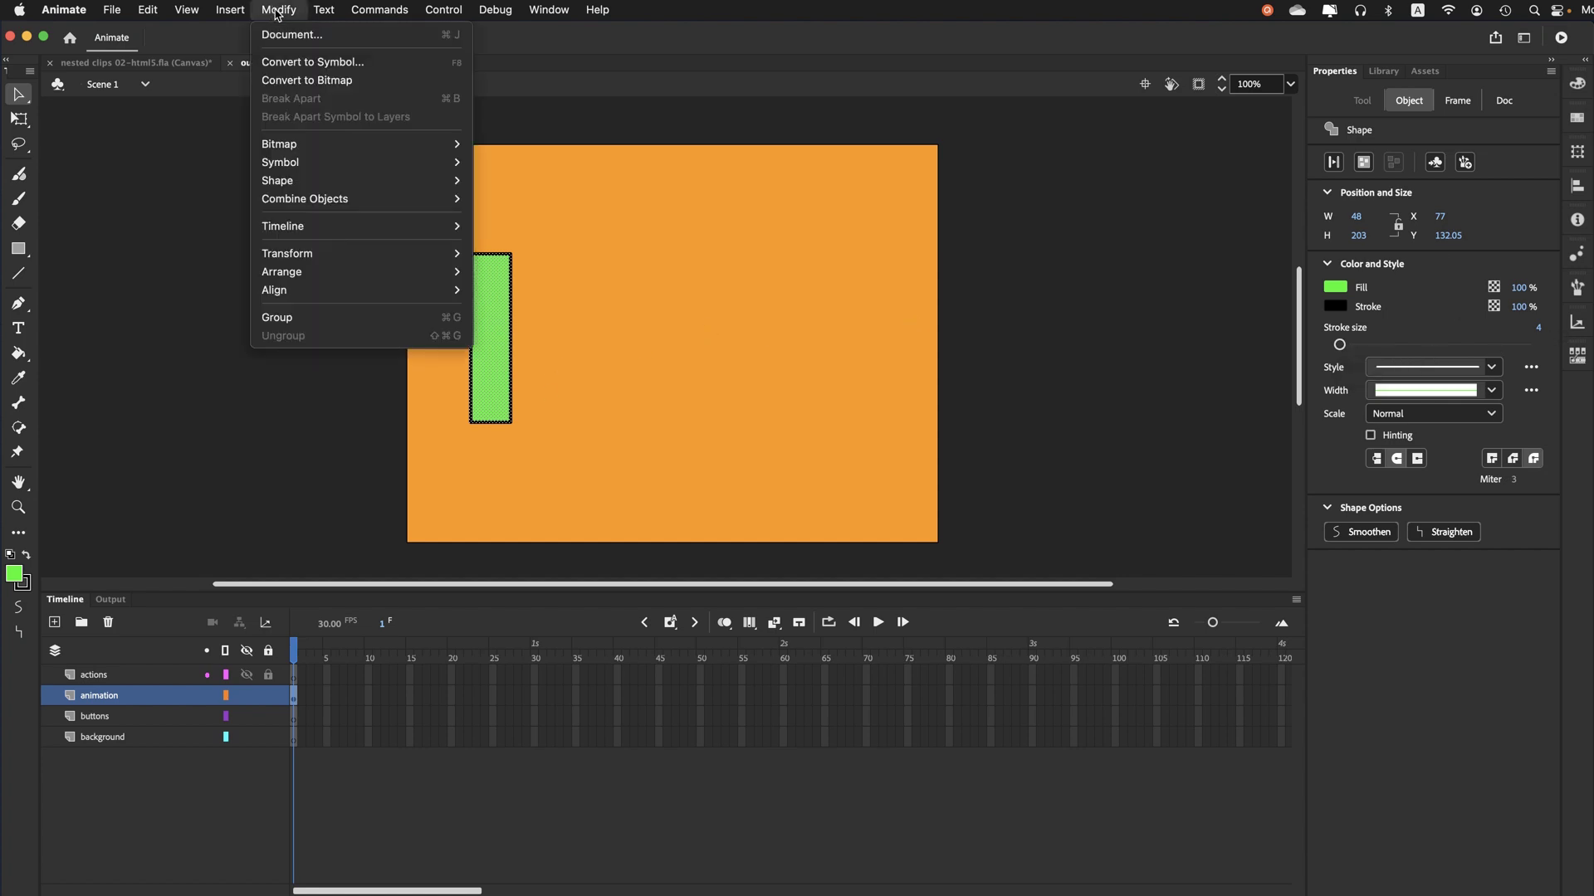
{"action": "left_click", "coordinate": [293, 64]}
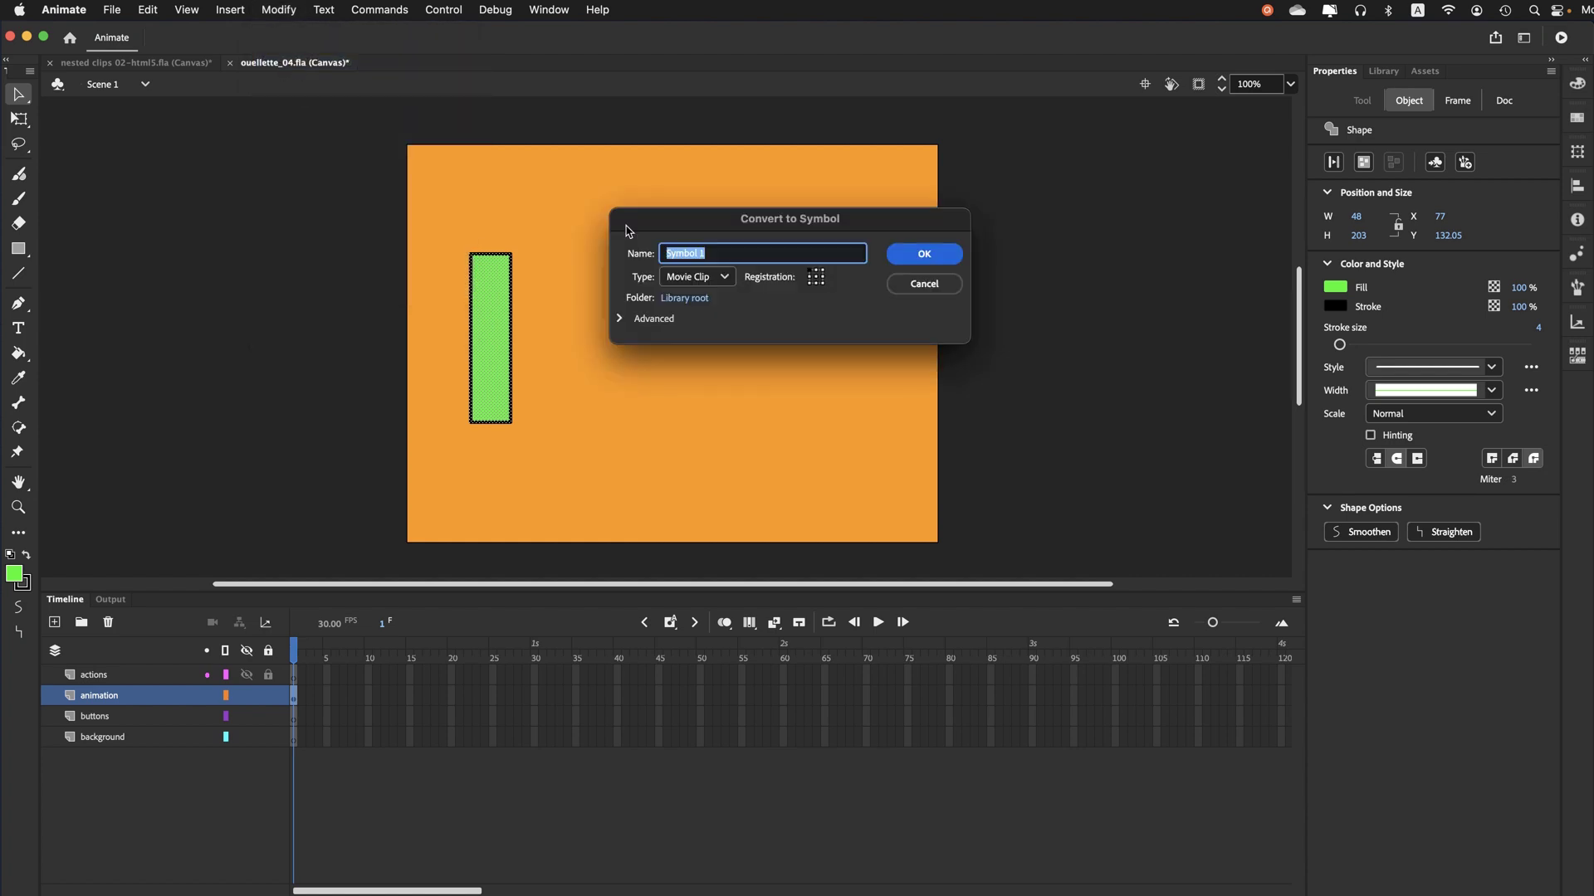
{"action": "type", "text": "green_arm"}
{"action": "key", "text": "Return"}
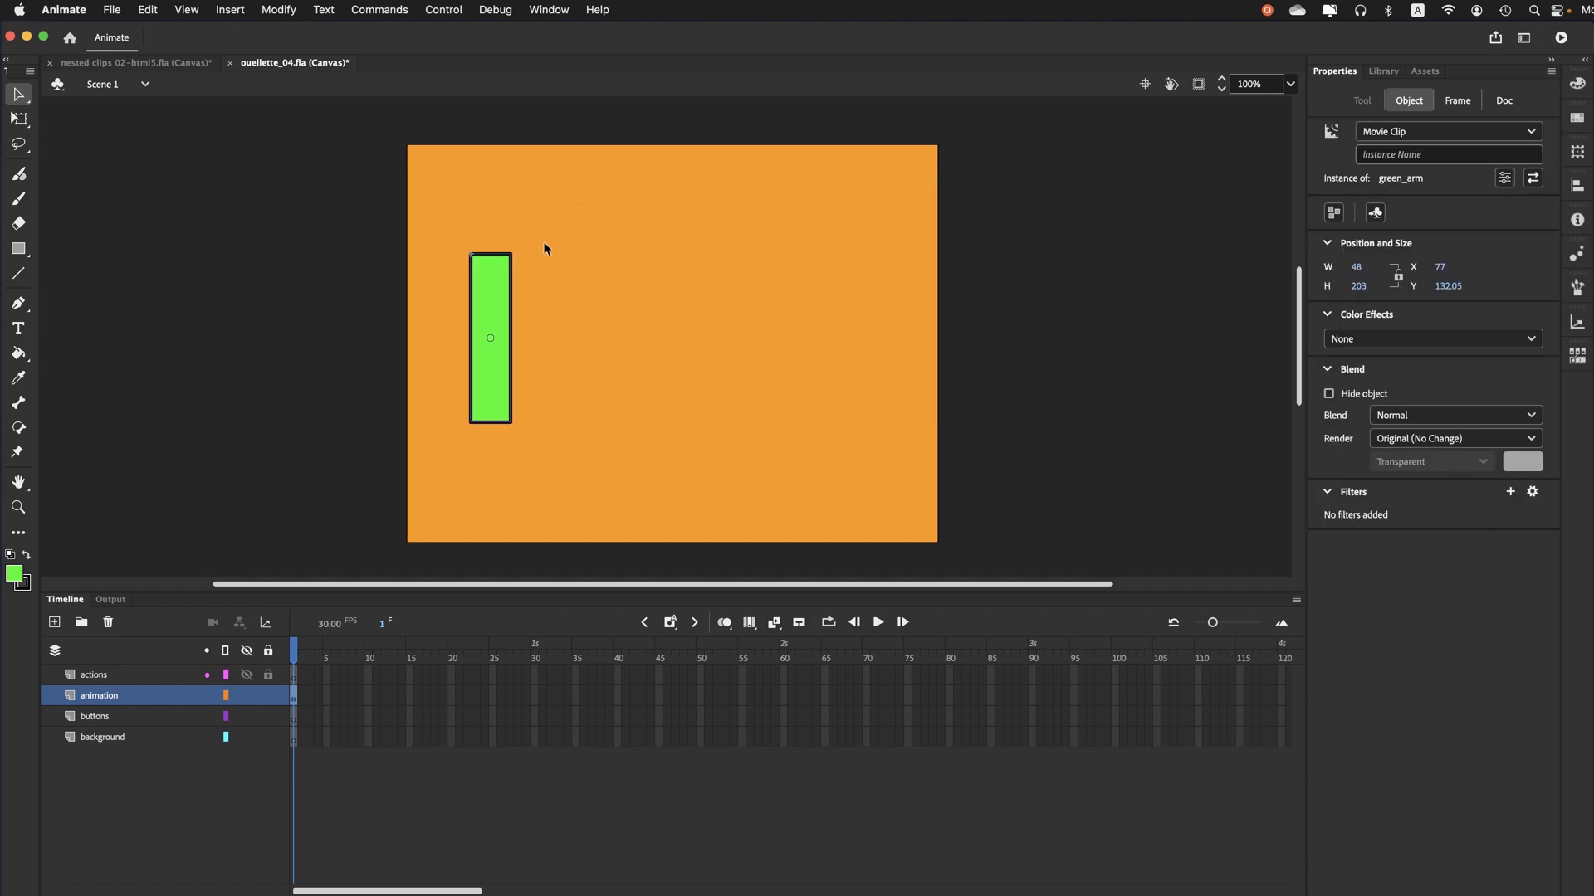
Enter the green_arm clip and convert the rectangle inside it into a nested Movie Clip symbol named green
{"action": "double_click", "coordinate": [493, 410]}
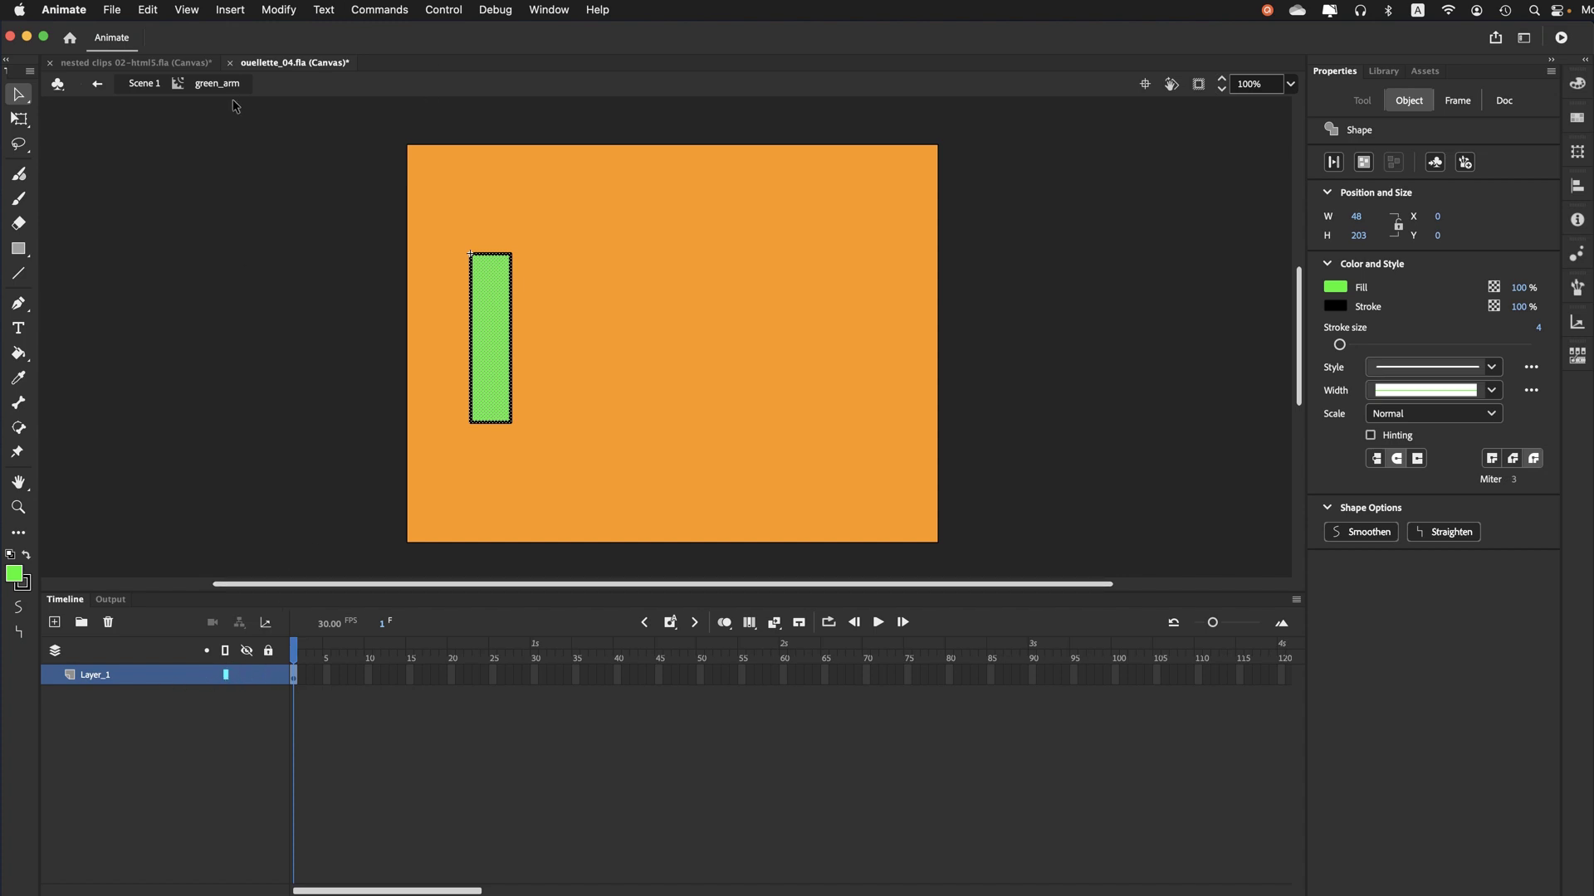
{"action": "left_click", "coordinate": [279, 10]}
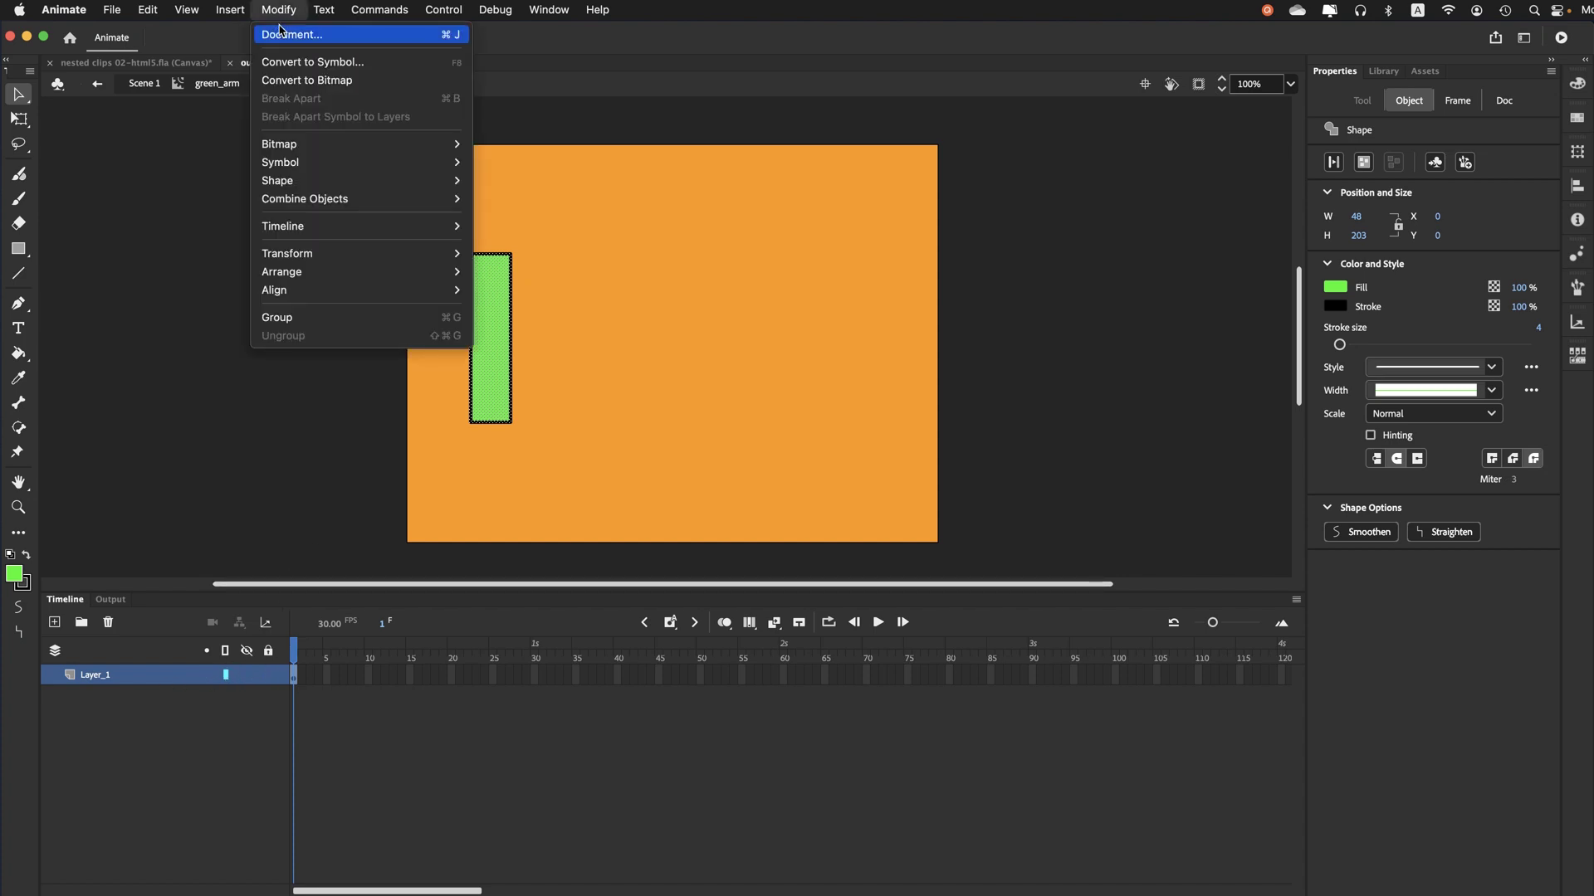
{"action": "left_click", "coordinate": [306, 61]}
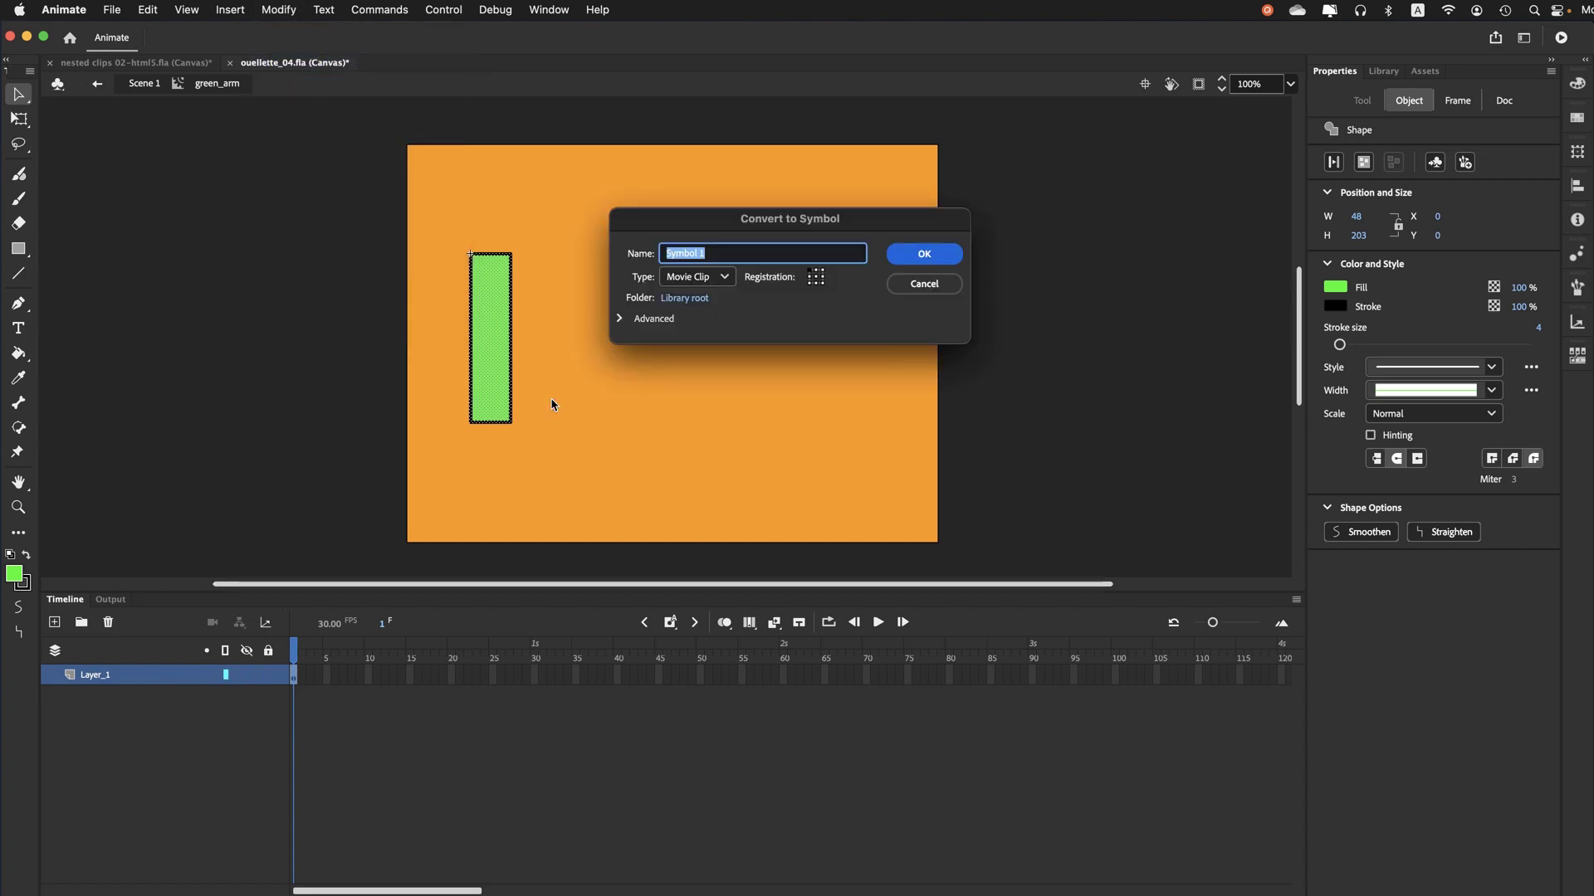
{"action": "type", "text": "g"}
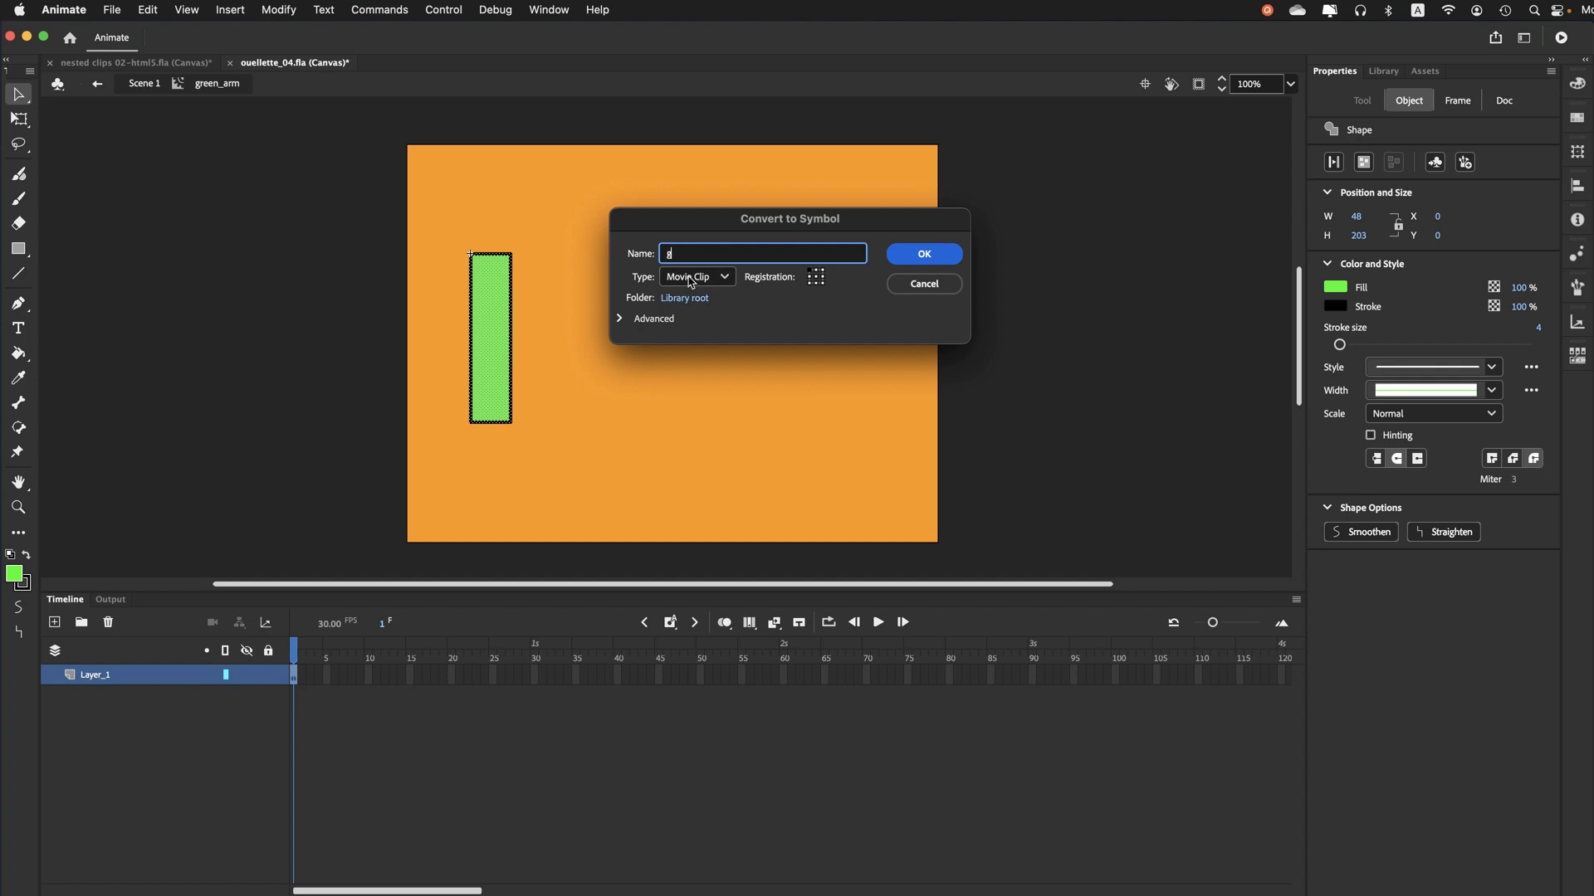
{"action": "type", "text": "reen"}
{"action": "left_click", "coordinate": [947, 259]}
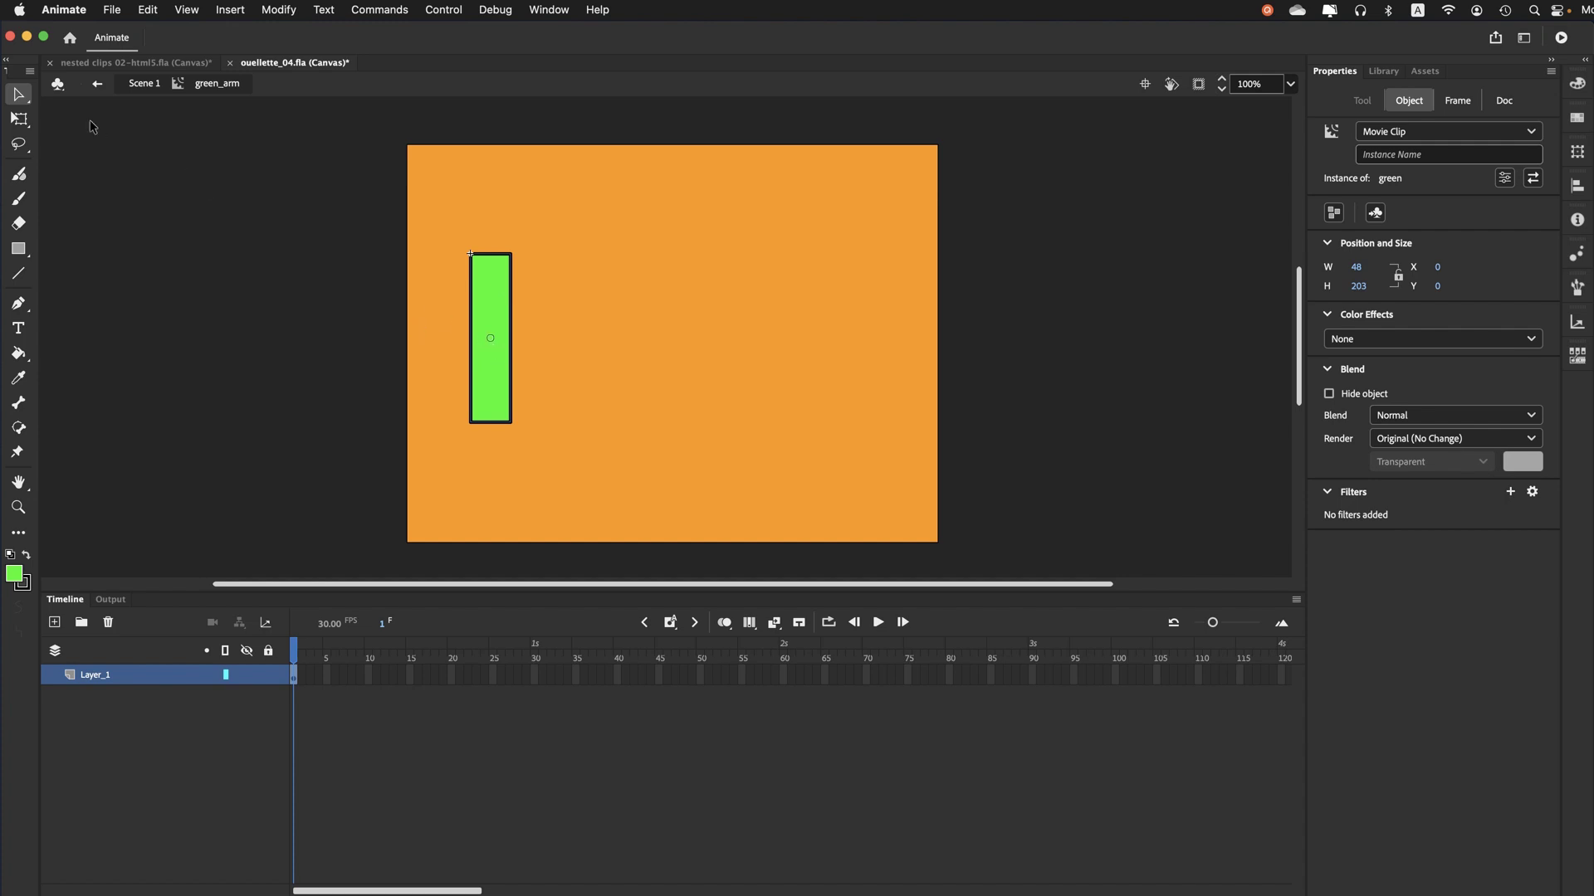
Move the green clip's transformation point from its centre to just inside the middle of its upper end
{"action": "left_click", "coordinate": [25, 121]}
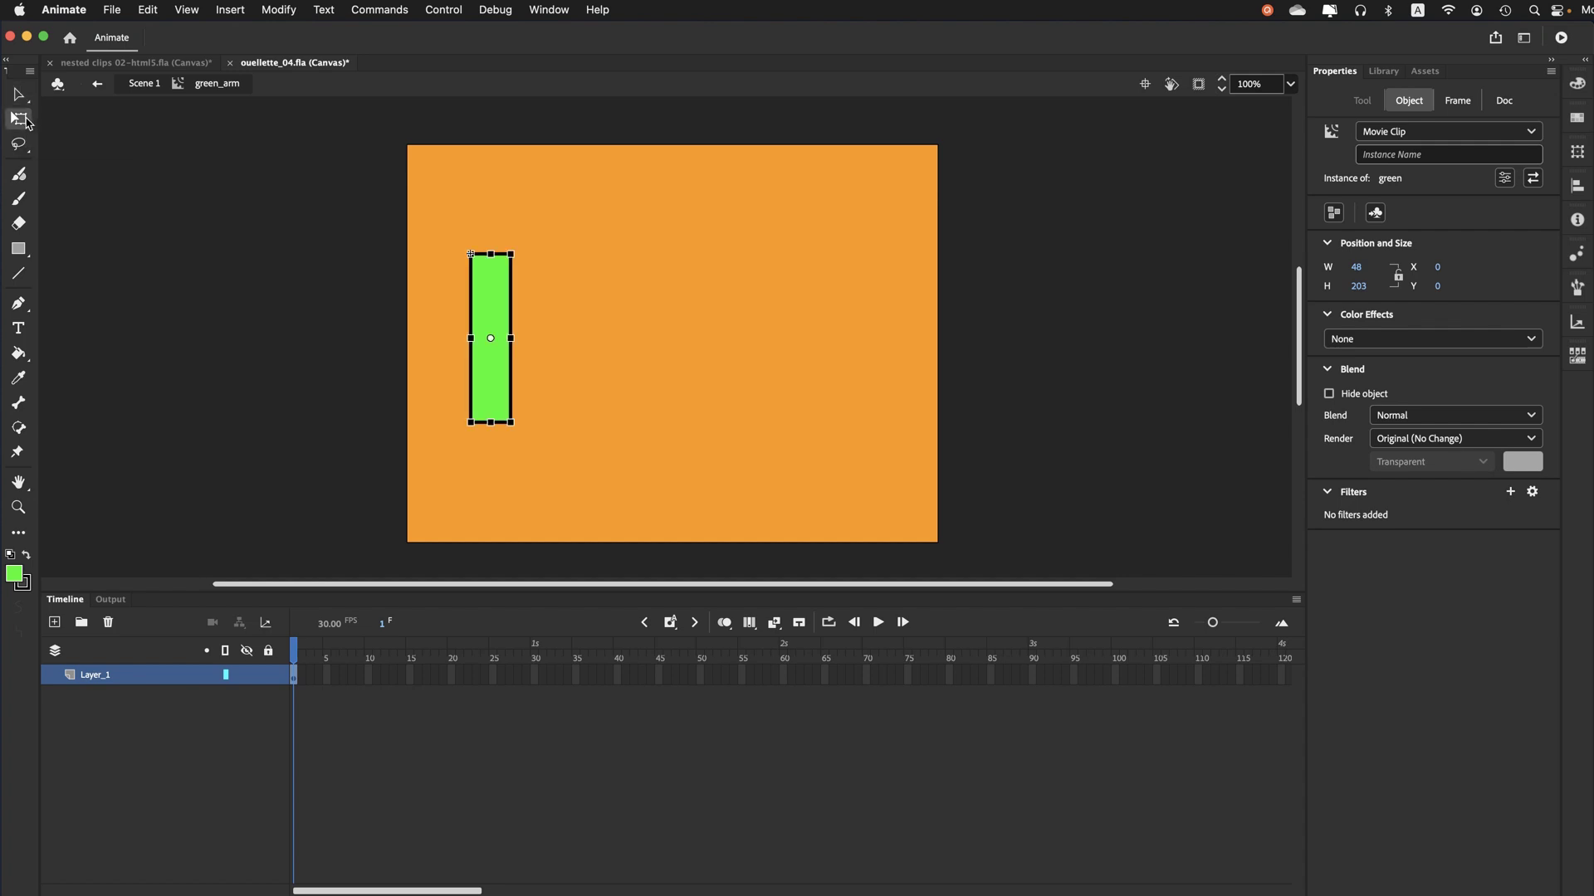
{"action": "left_click_drag", "start_coordinate": [491, 338], "coordinate": [491, 269]}
{"action": "left_click", "coordinate": [20, 98]}
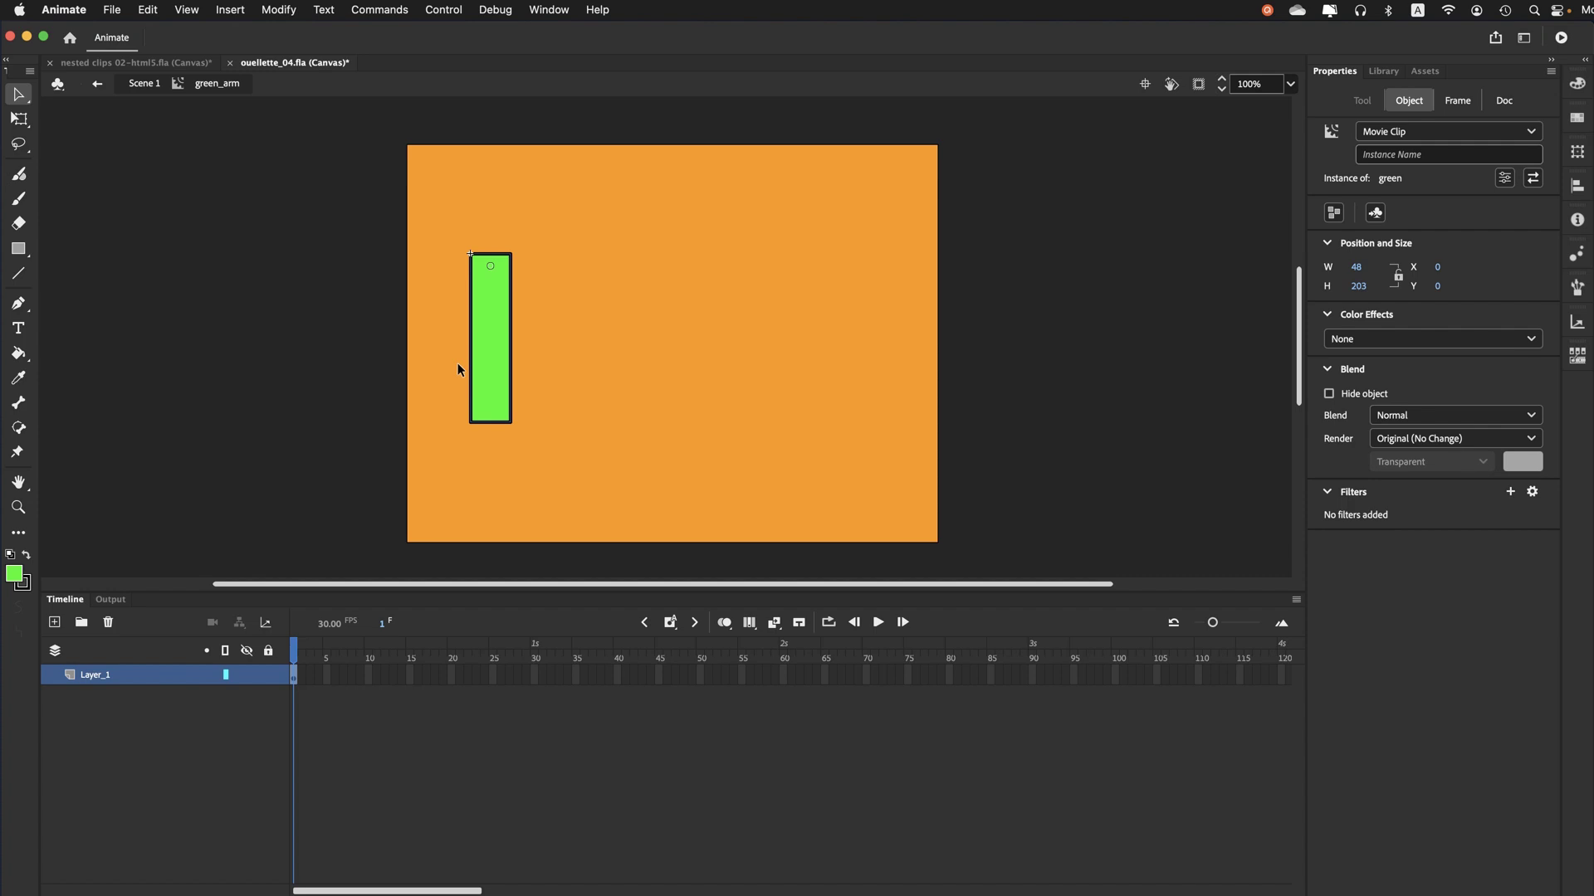
Enter the nested green clip and rename its only layer as green
{"action": "double_click", "coordinate": [493, 340]}
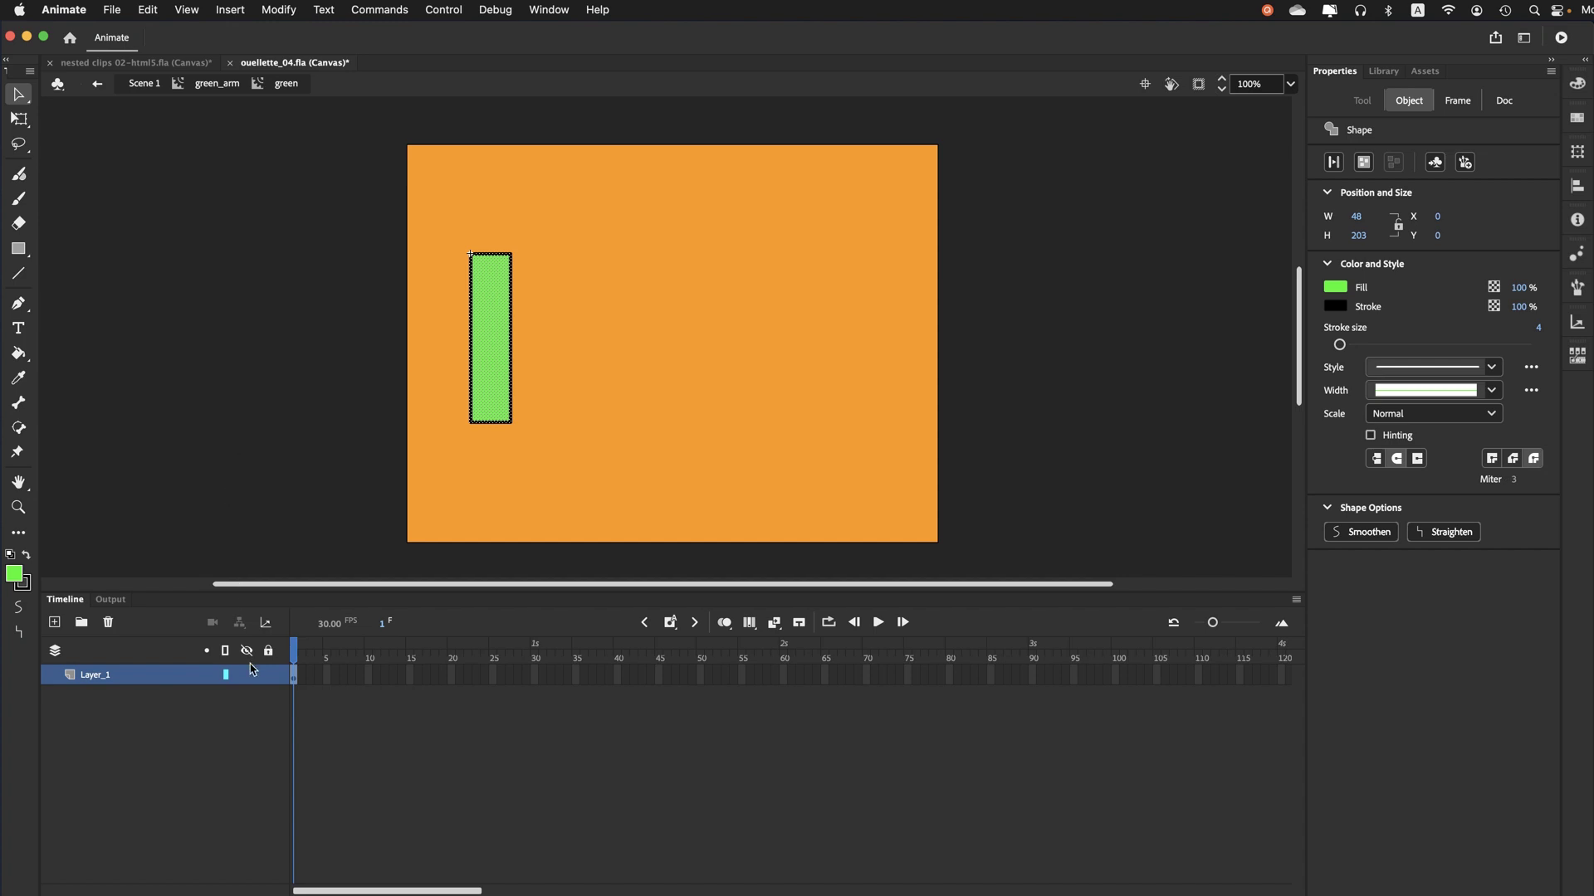
{"action": "left_click", "coordinate": [104, 677]}
{"action": "double_click", "coordinate": [102, 677]}
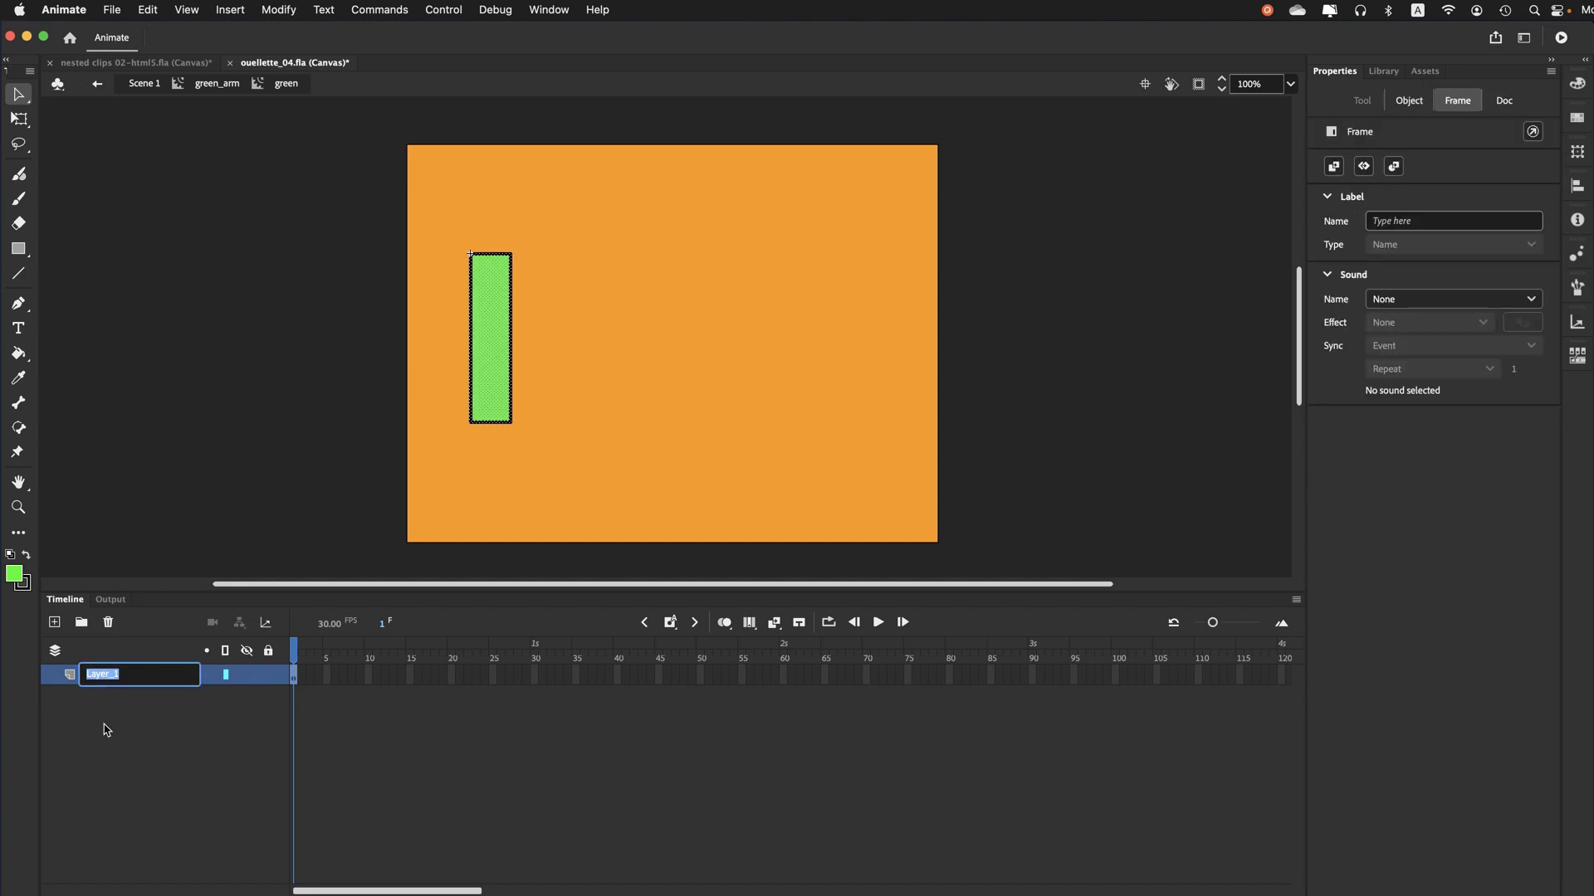
{"action": "type", "text": "green"}
{"action": "key", "text": "Return"}
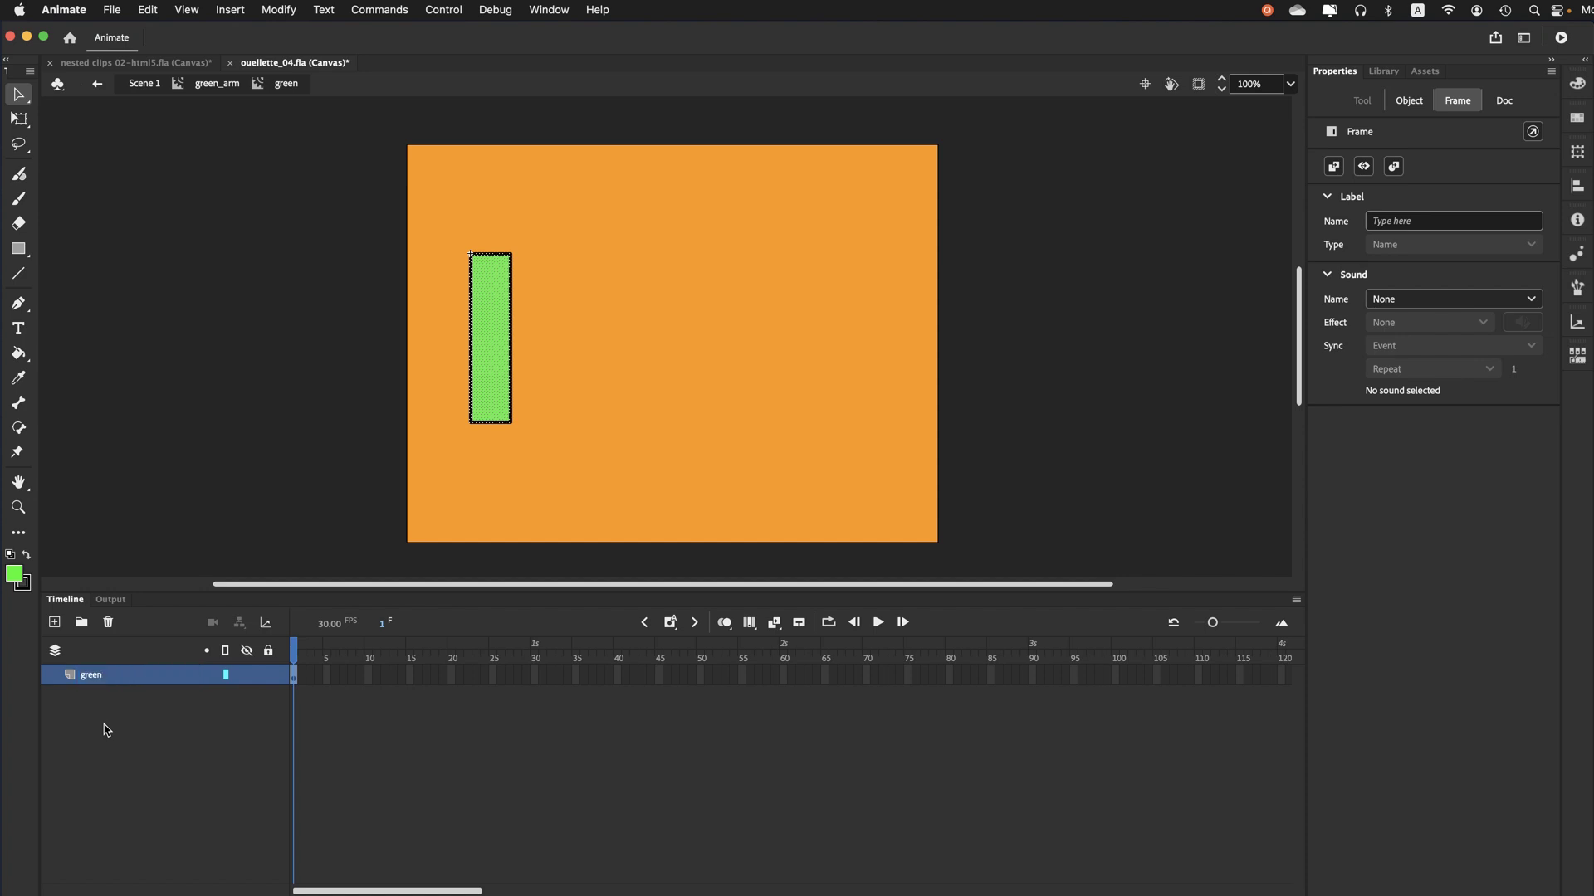
Add a layer named red above the green layer inside the green clip
{"action": "left_click", "coordinate": [54, 624]}
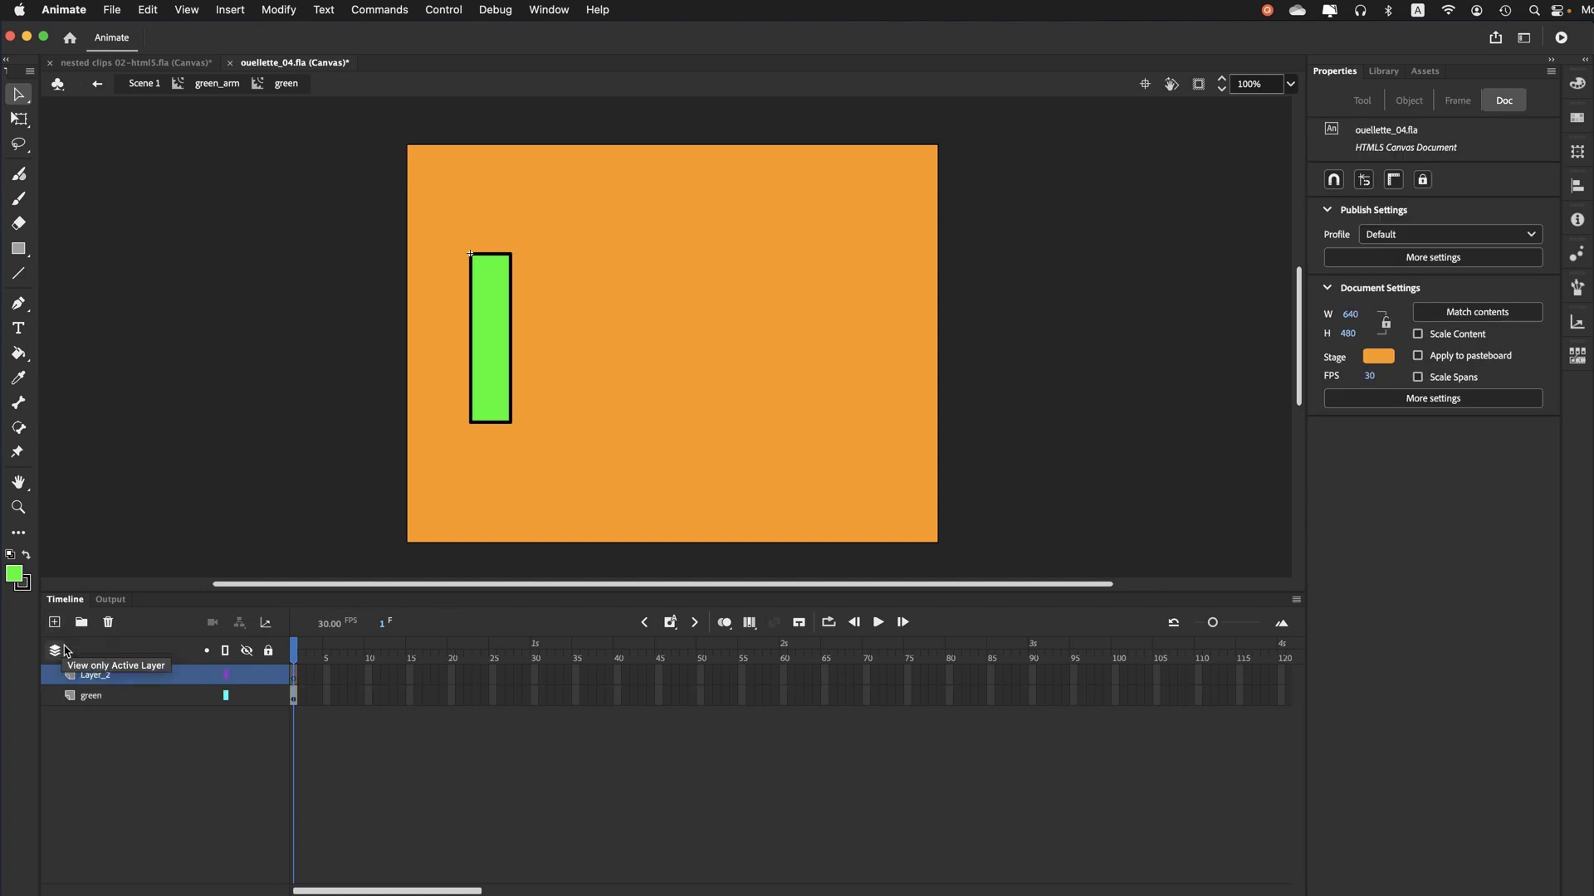
{"action": "double_click", "coordinate": [92, 675]}
{"action": "type", "text": "re"}
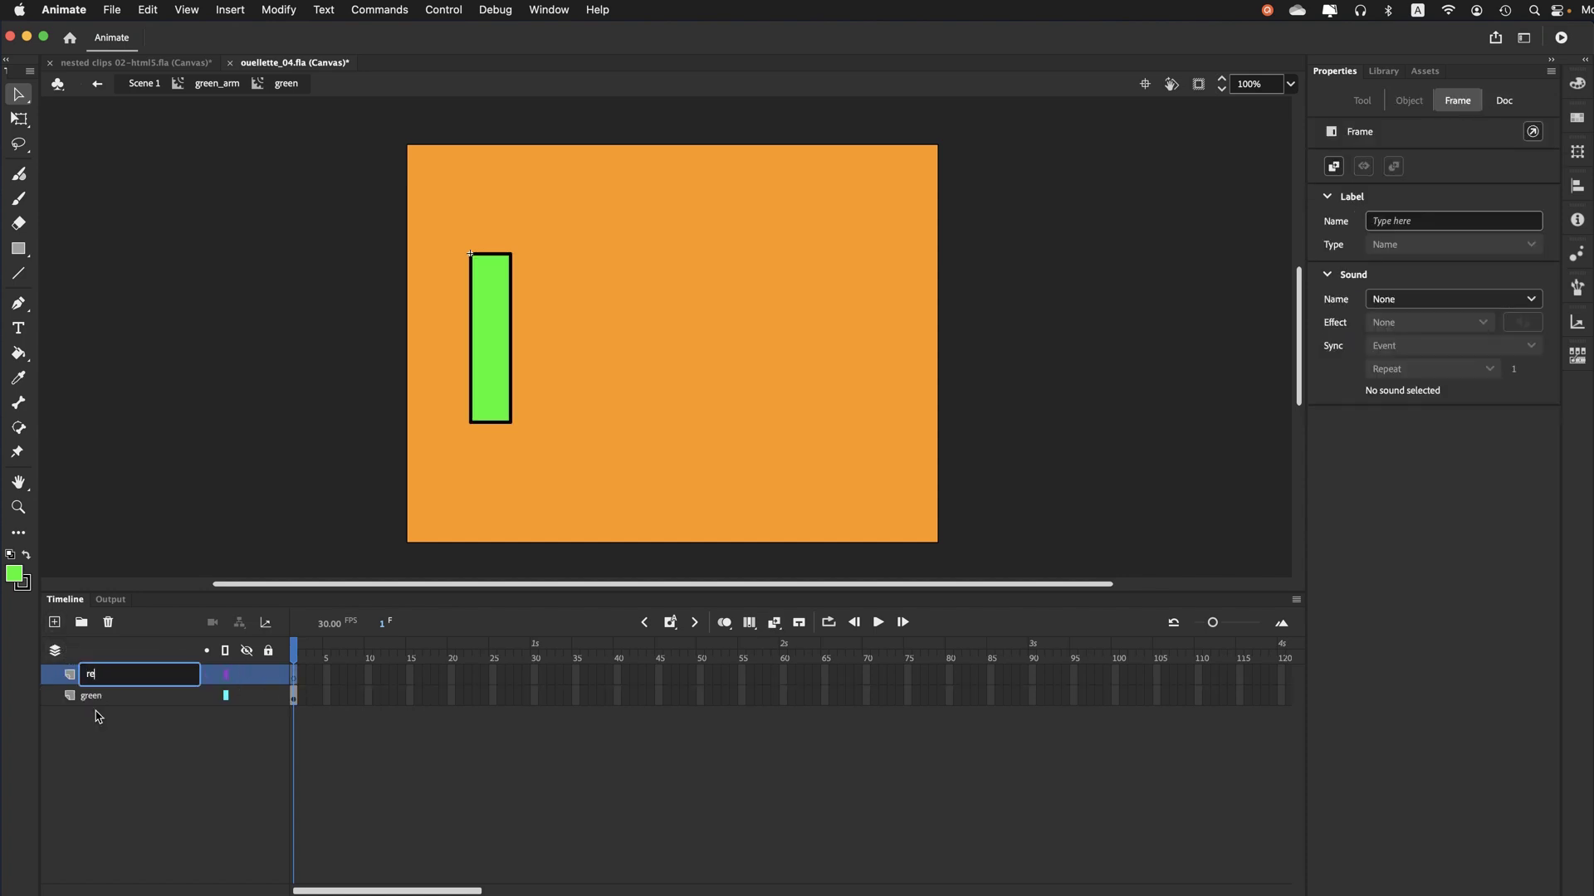
{"action": "type", "text": "d"}
{"action": "key", "text": "Return"}
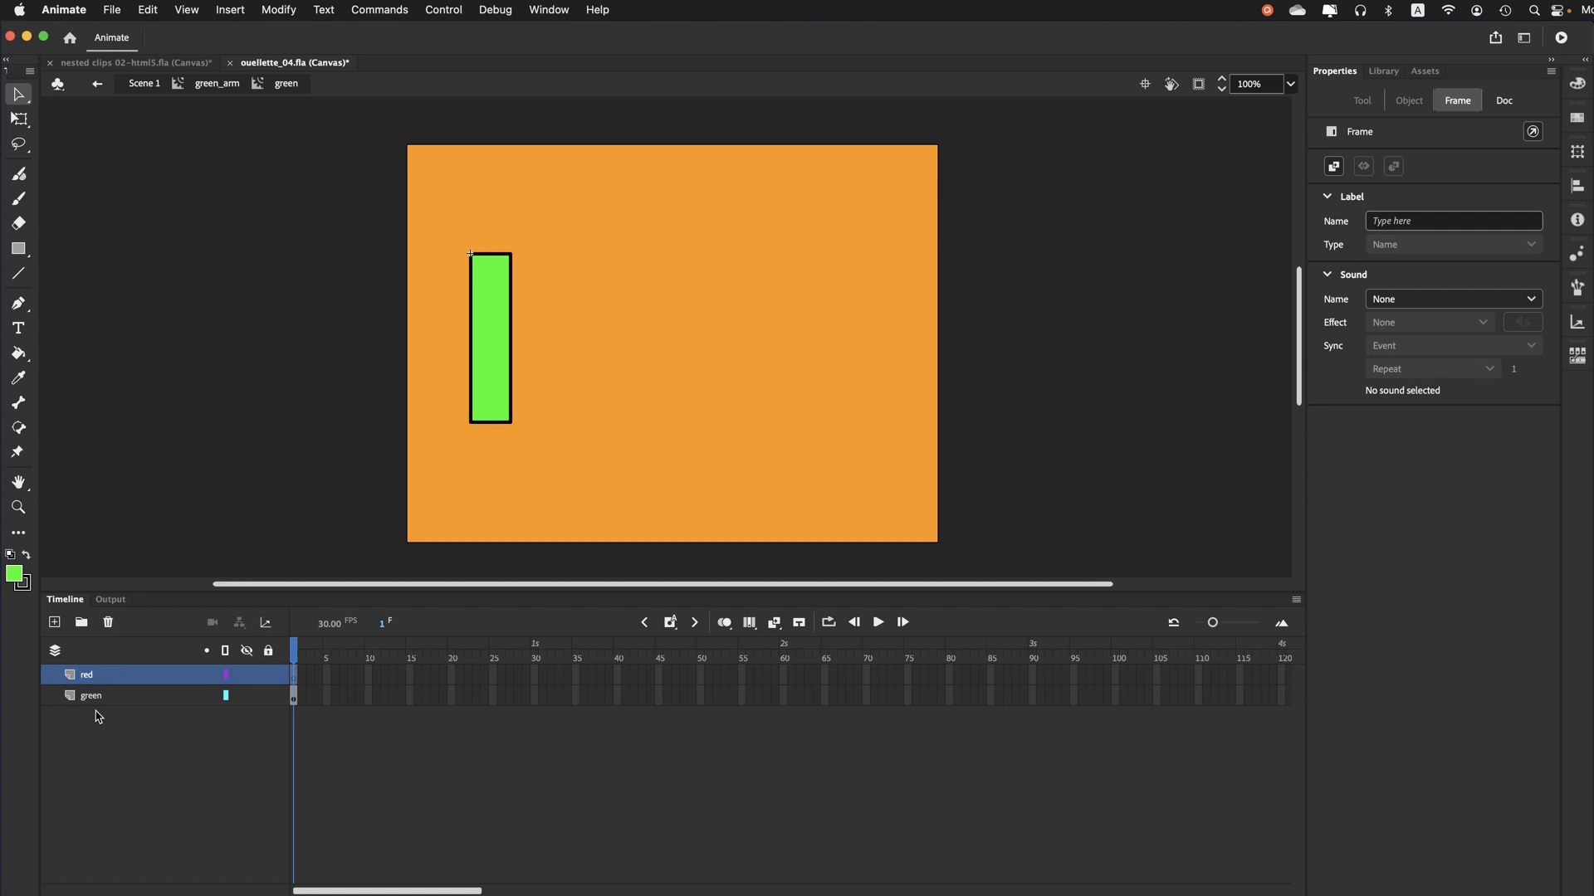
Draw a horizontal red rectangle, about 188 × 35 px, on the red layer, overlapping the green bar's lower end and extending to the right
{"action": "left_click", "coordinate": [15, 253]}
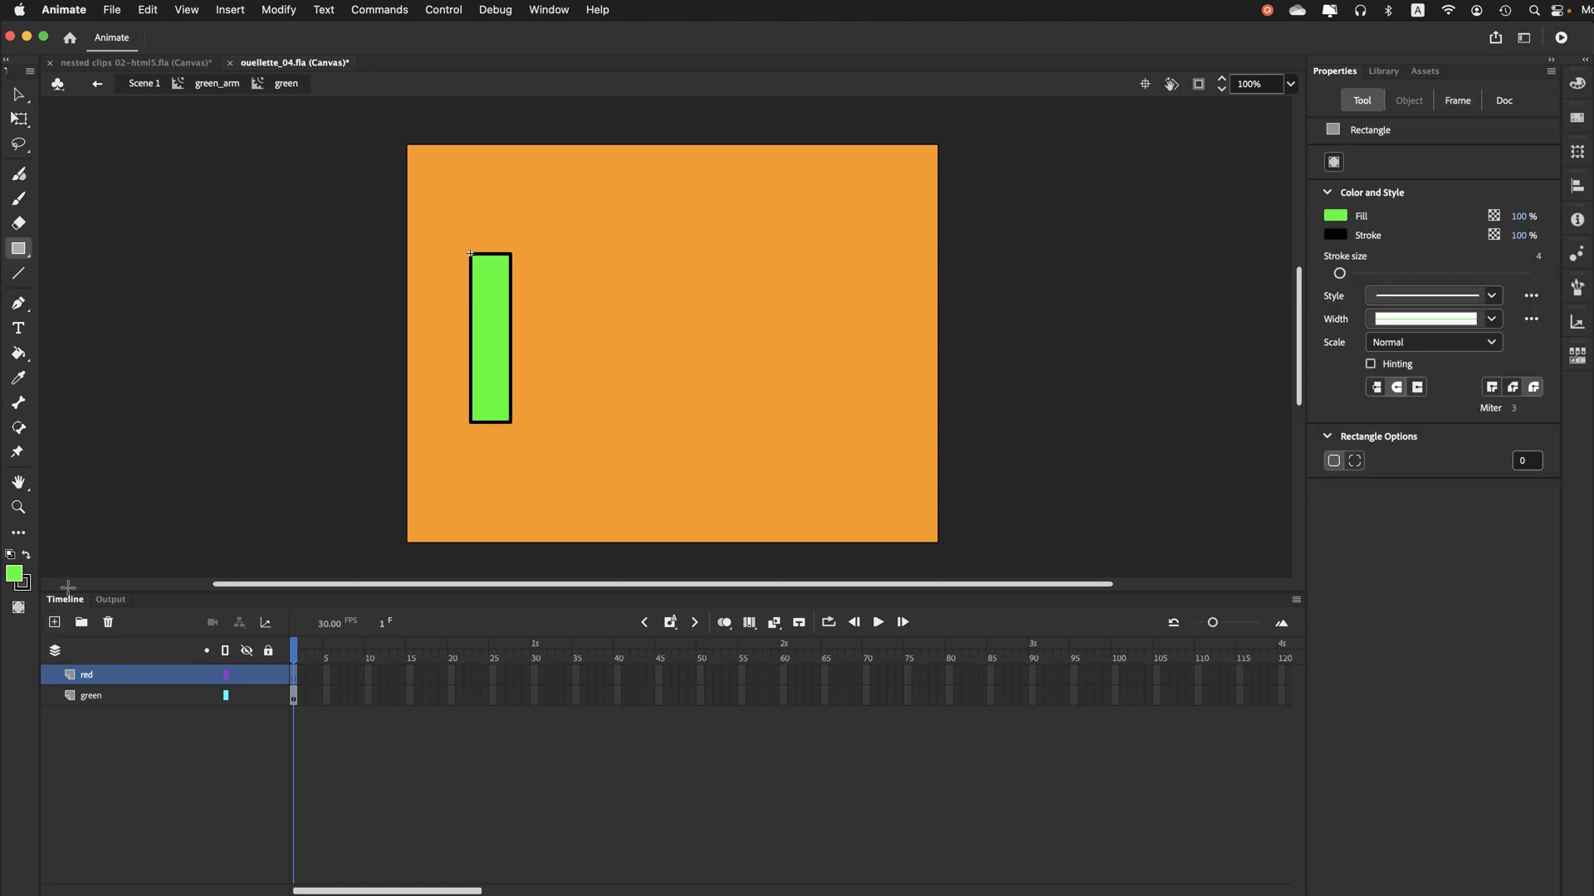
{"action": "left_click", "coordinate": [13, 575]}
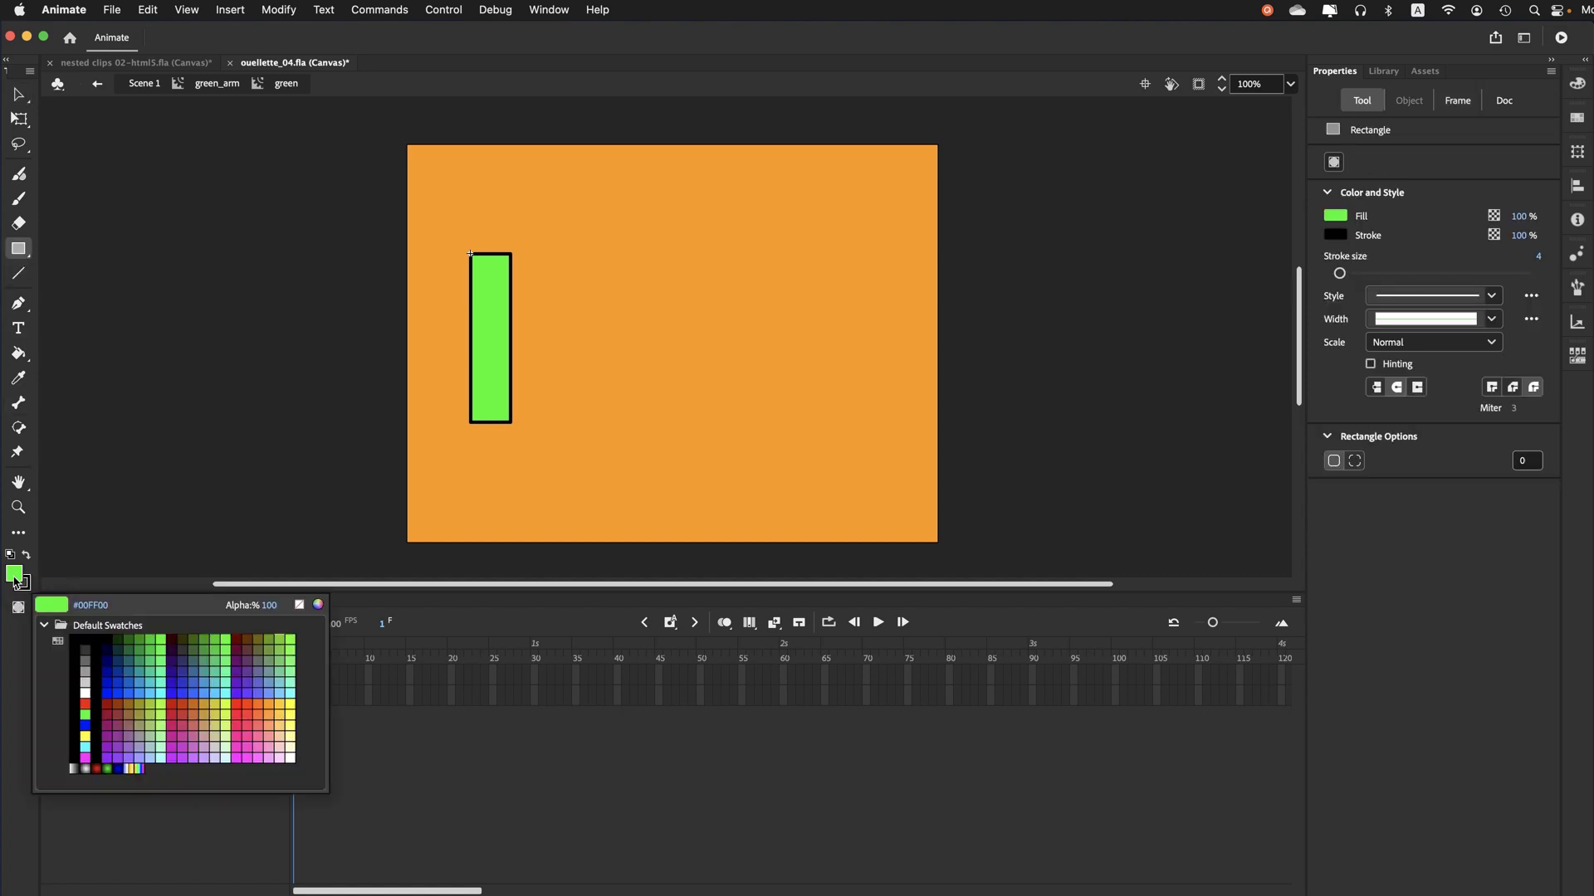
{"action": "left_click", "coordinate": [87, 706]}
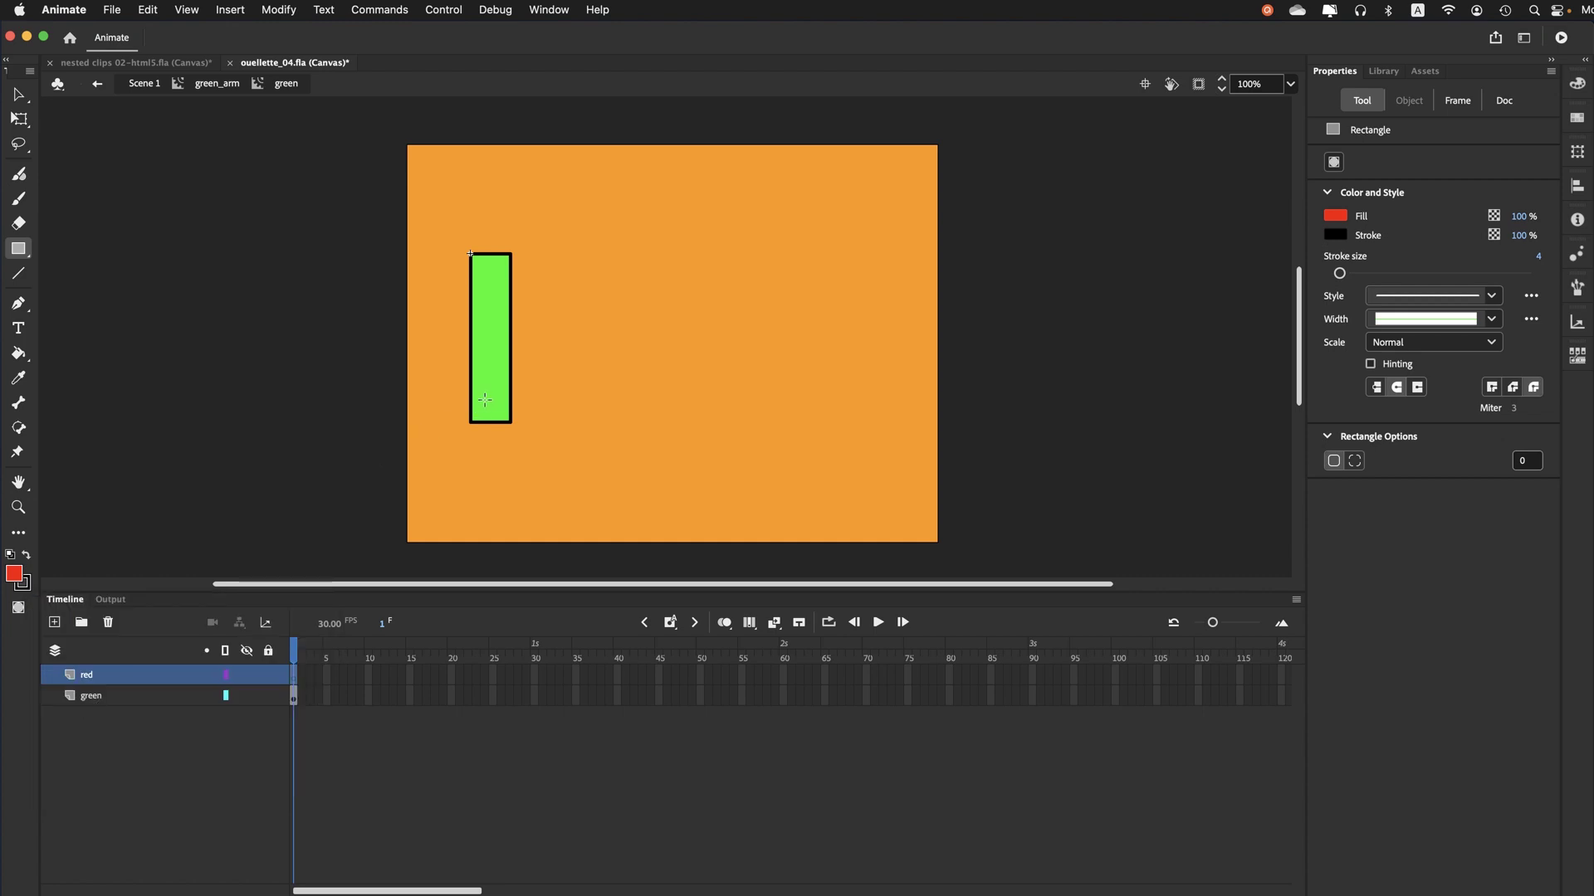
{"action": "left_click_drag", "start_coordinate": [480, 394], "coordinate": [641, 427]}
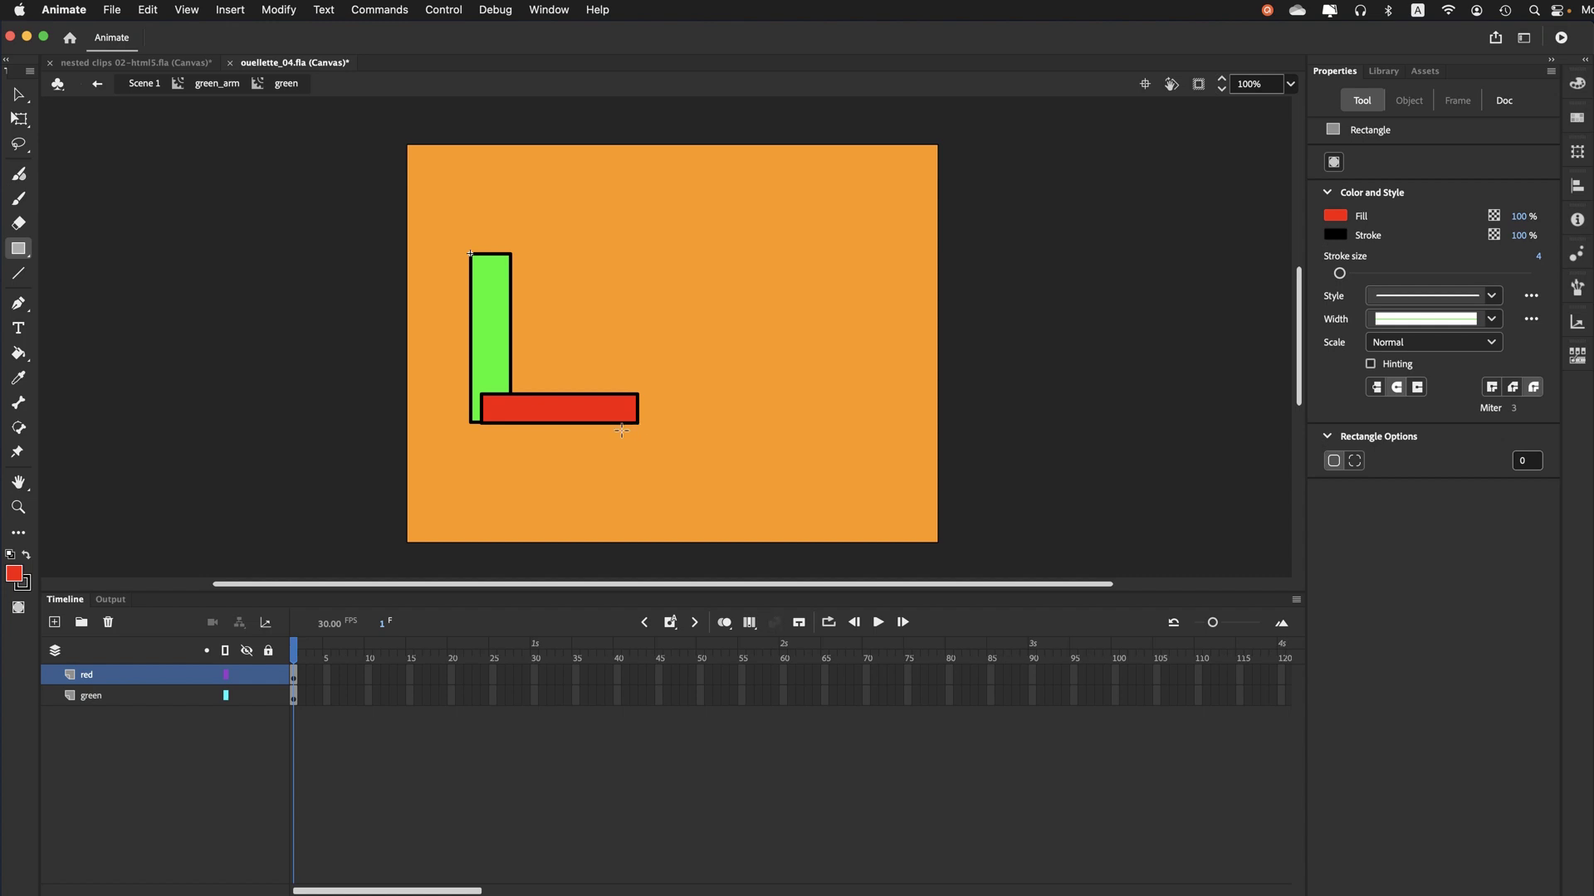
Convert the red rectangle into a movie clip symbol named red
{"action": "left_click", "coordinate": [18, 94]}
{"action": "left_click", "coordinate": [551, 415]}
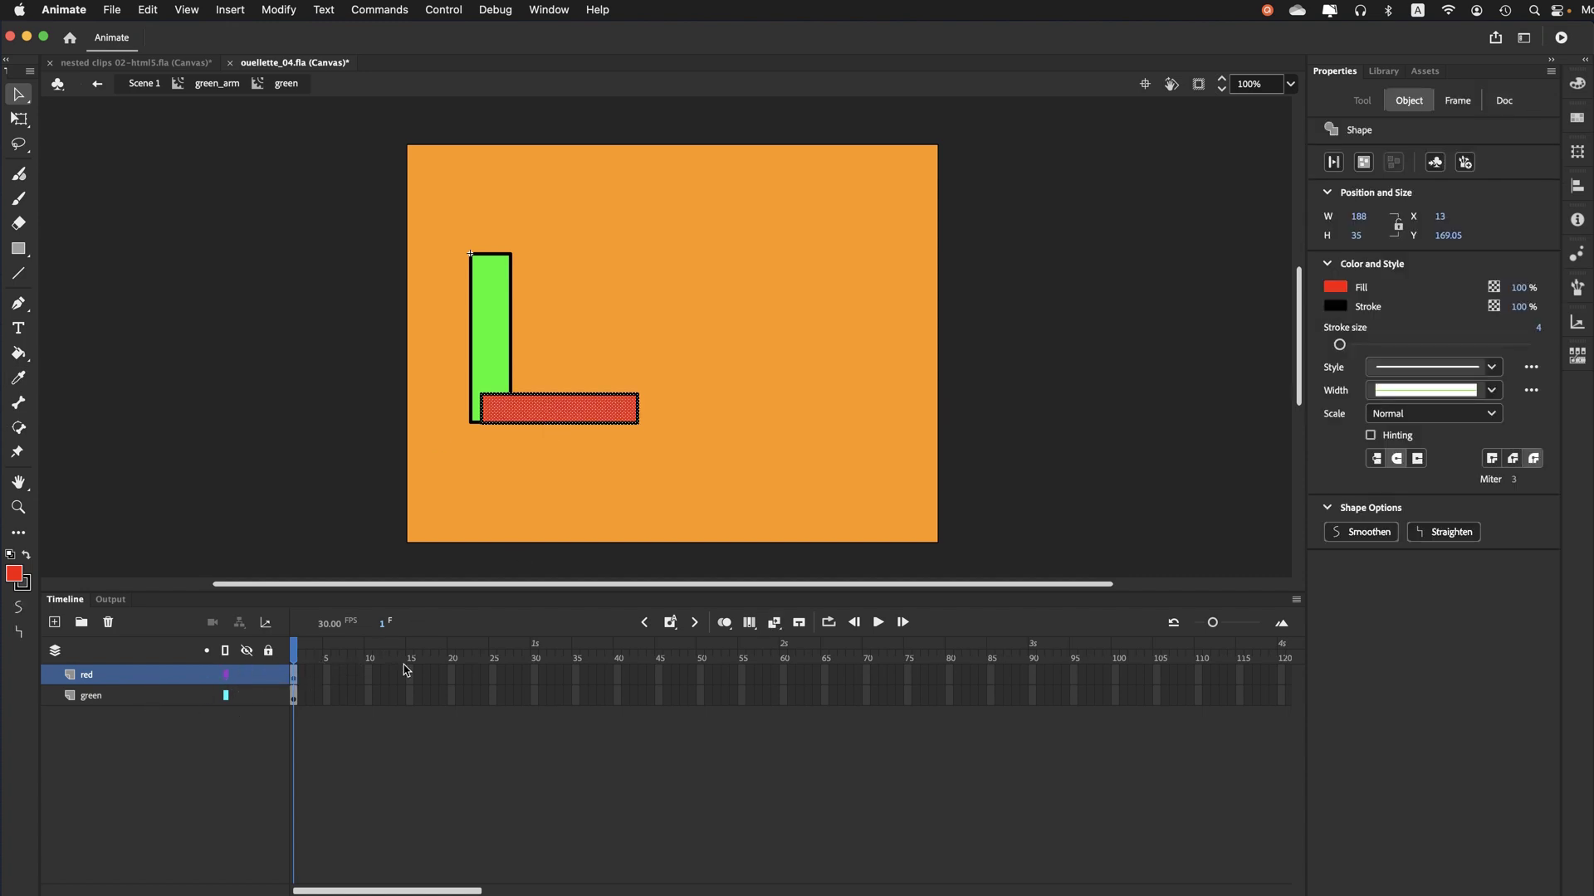
{"action": "left_click", "coordinate": [282, 12]}
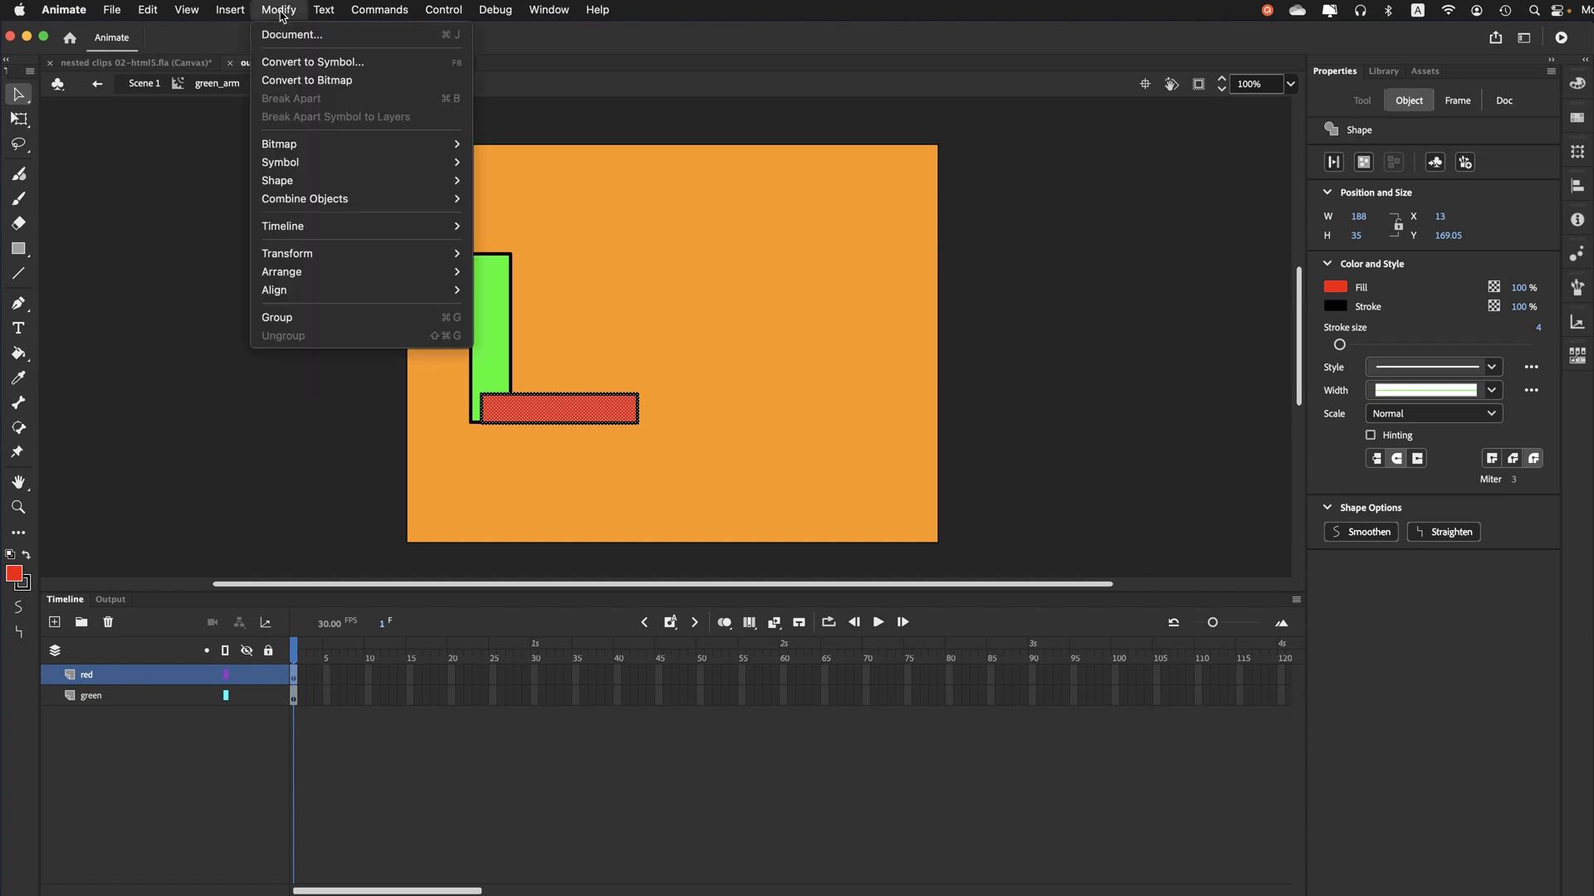
{"action": "left_click", "coordinate": [297, 63]}
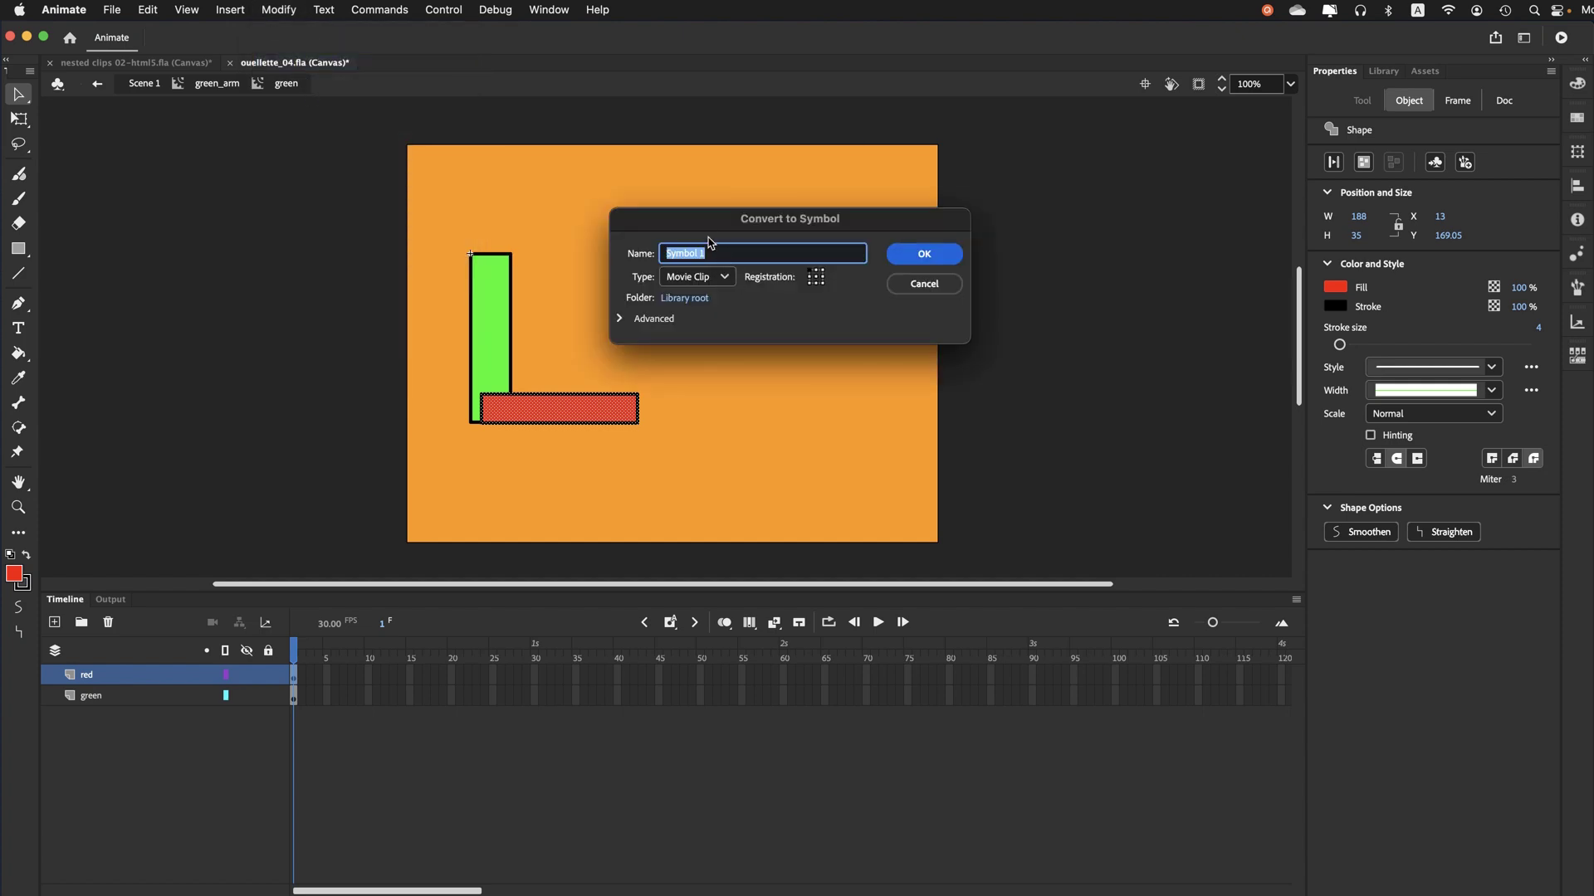
{"action": "type", "text": "red"}
{"action": "key", "text": "Return"}
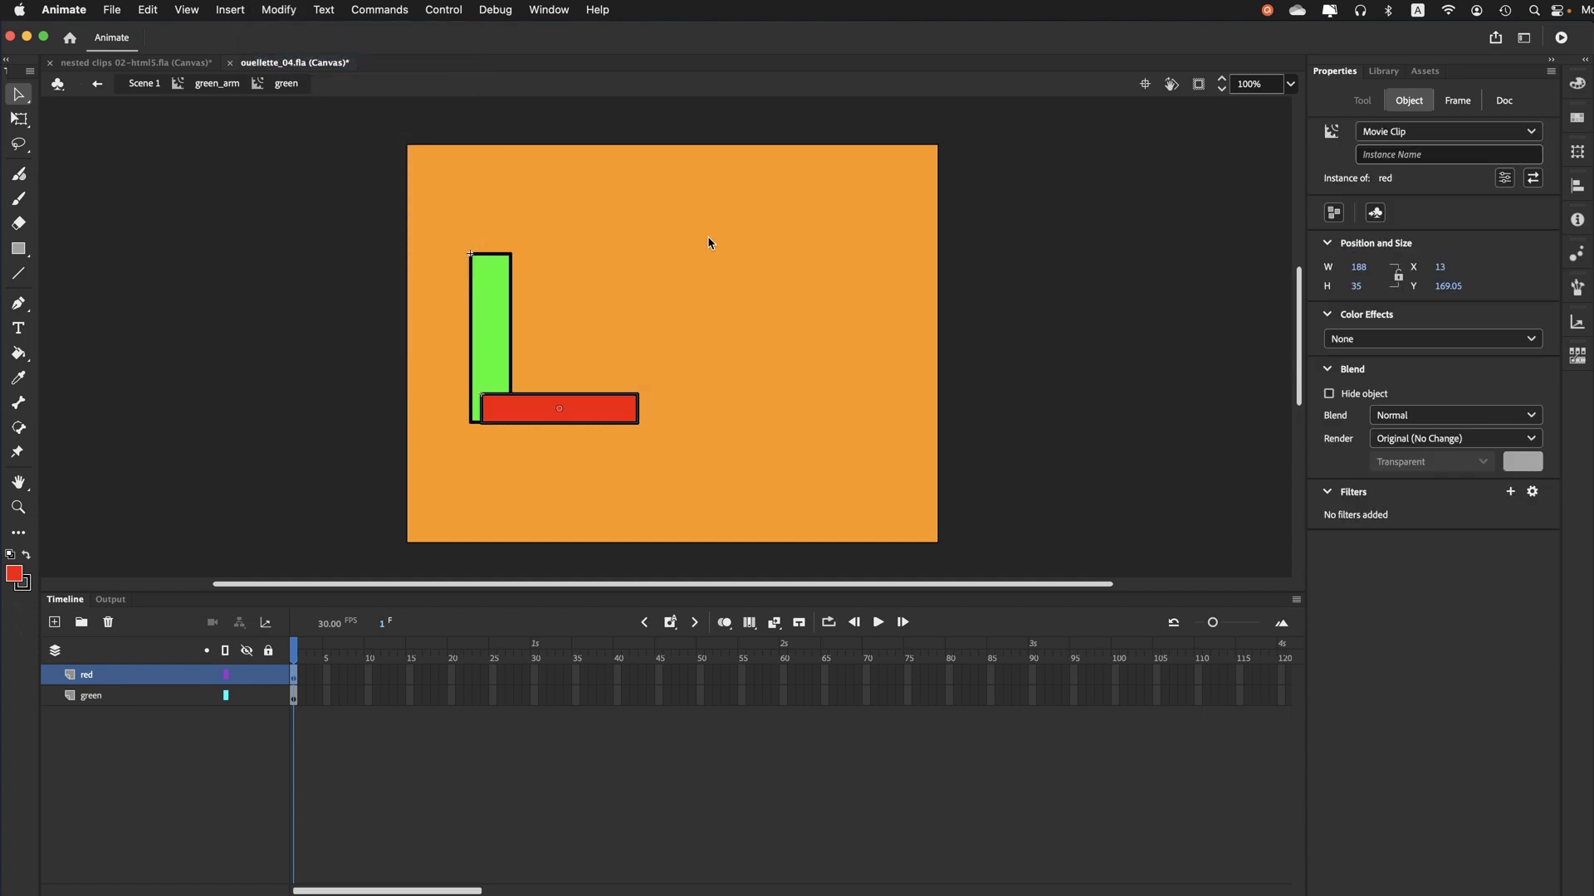
Move the red clip's transformation point just inside its left end and shift the clip to about X 7, Y 168 over the green bar's lower end
{"action": "left_click", "coordinate": [18, 118]}
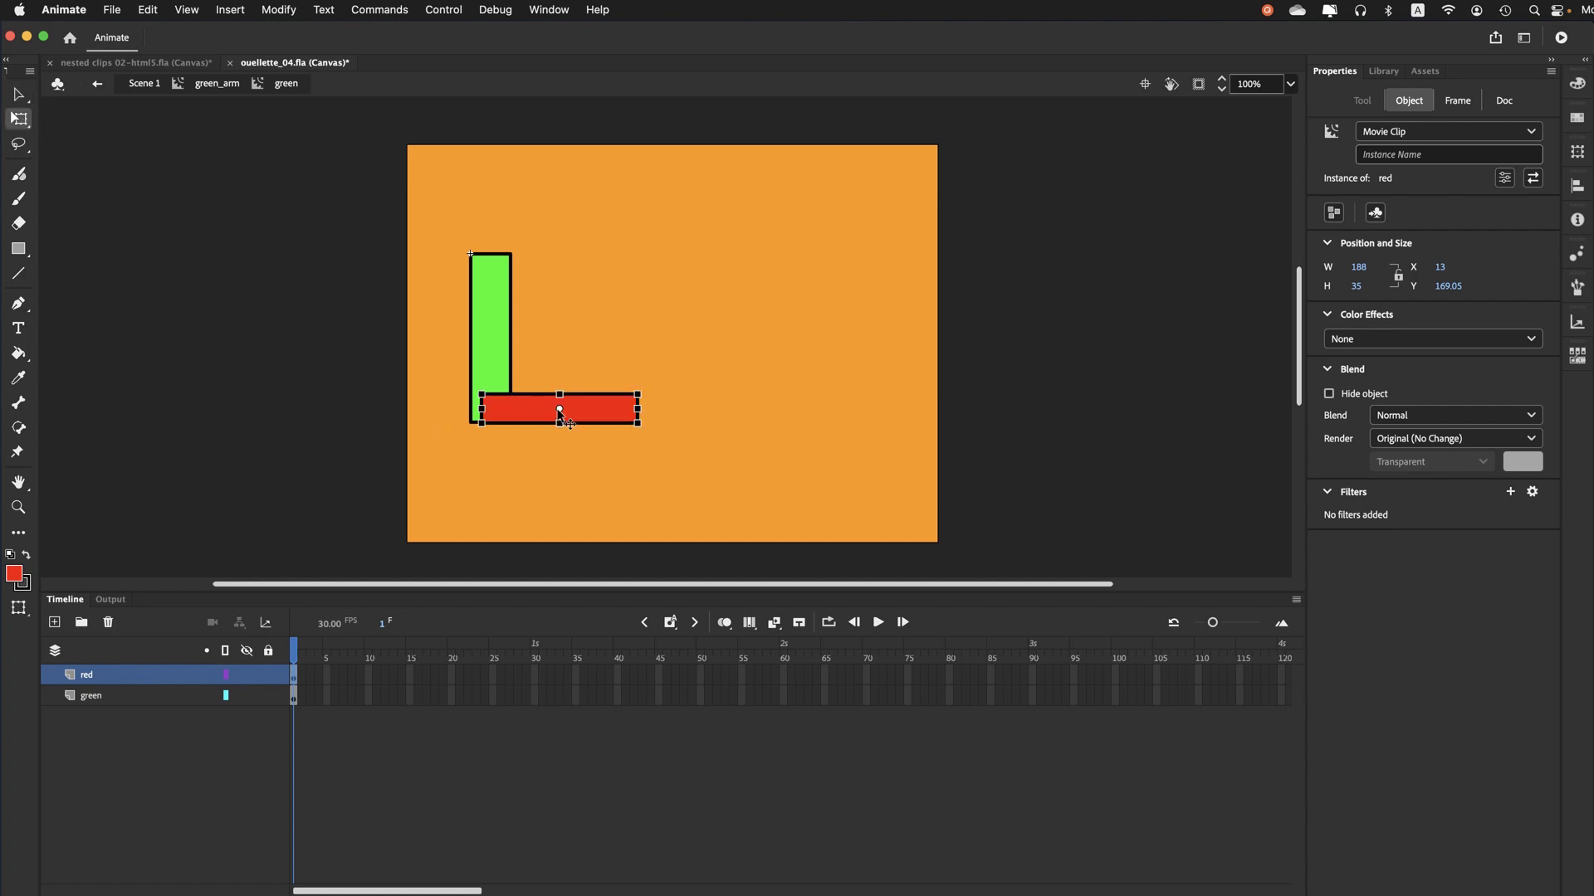
{"action": "left_click_drag", "start_coordinate": [559, 410], "coordinate": [495, 410]}
{"action": "key", "text": "Up"}
{"action": "key", "text": "Up"}
{"action": "key", "text": "Up"}
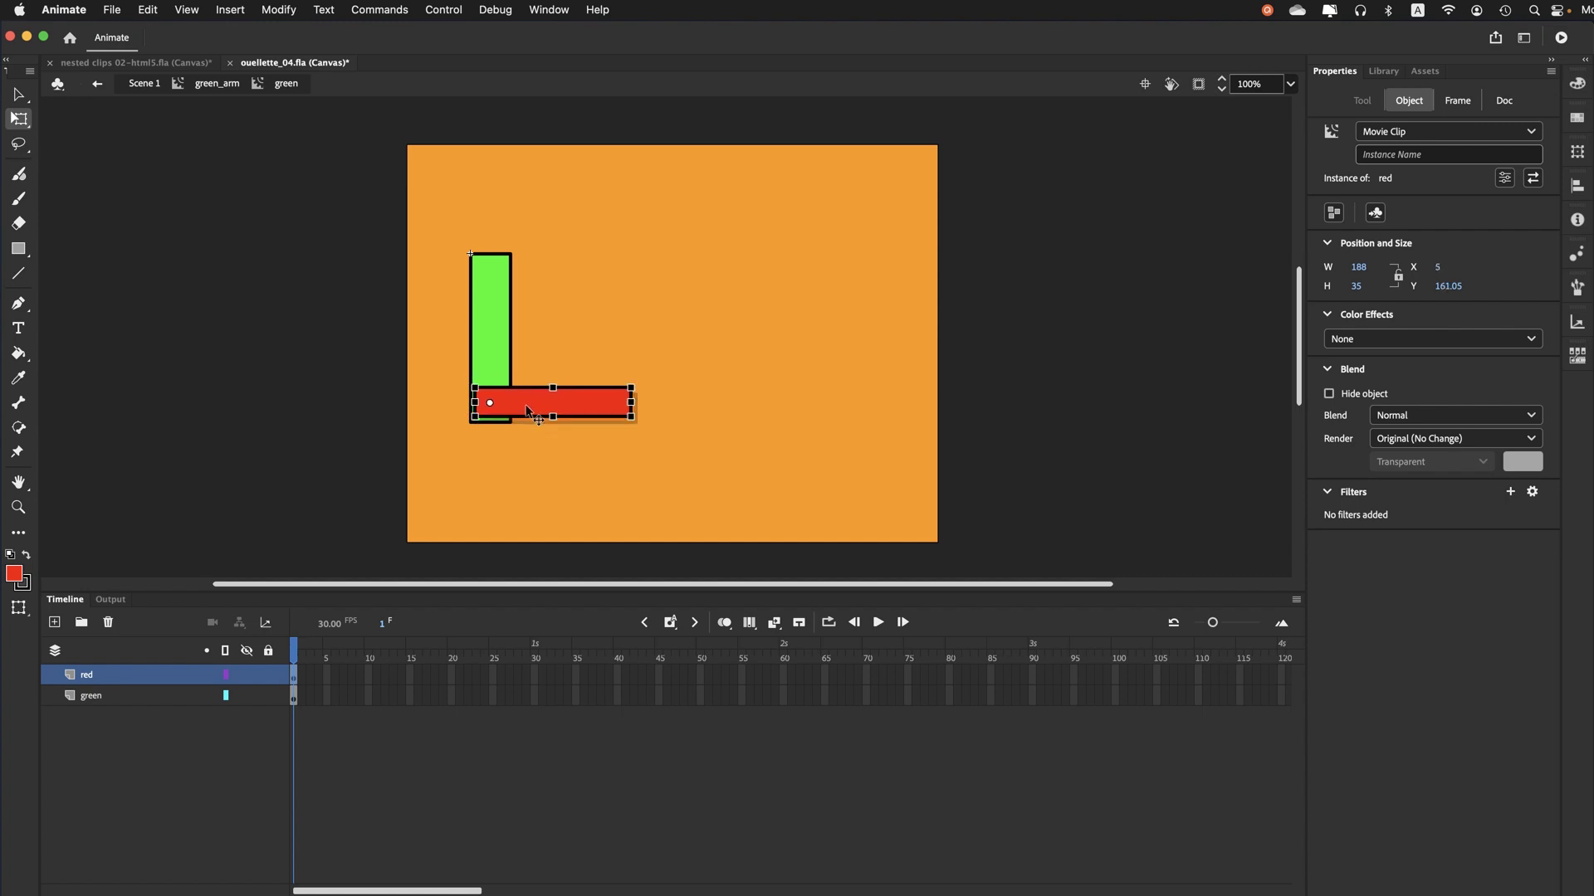
{"action": "left_click_drag", "start_coordinate": [531, 410], "coordinate": [527, 412]}
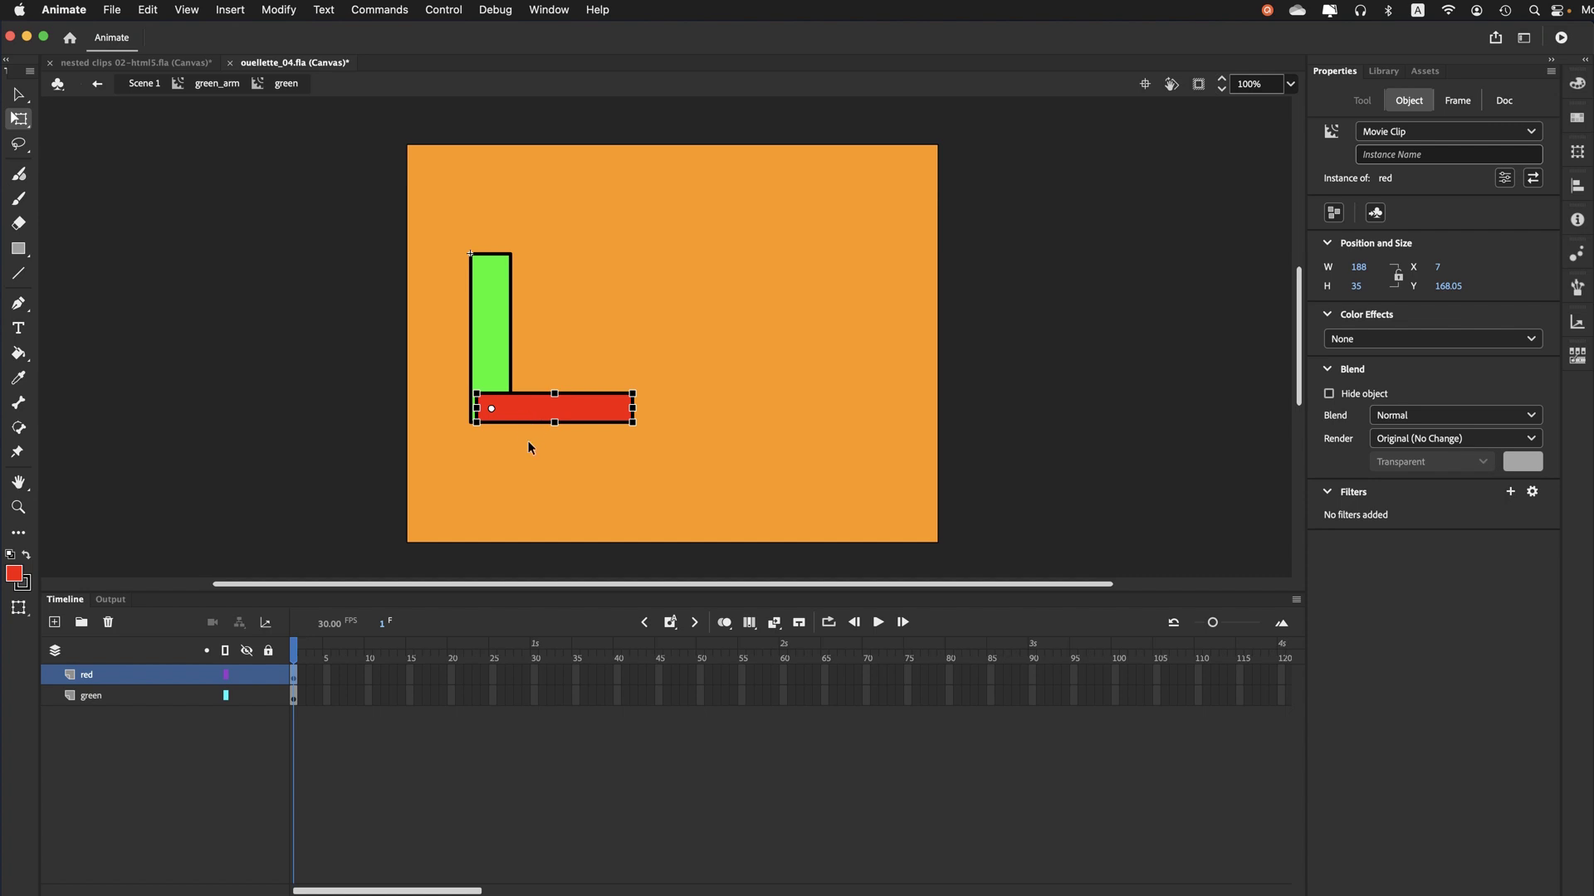
Return to the Selection tool and save the document
{"action": "left_click", "coordinate": [18, 94]}
{"action": "left_click", "coordinate": [113, 10]}
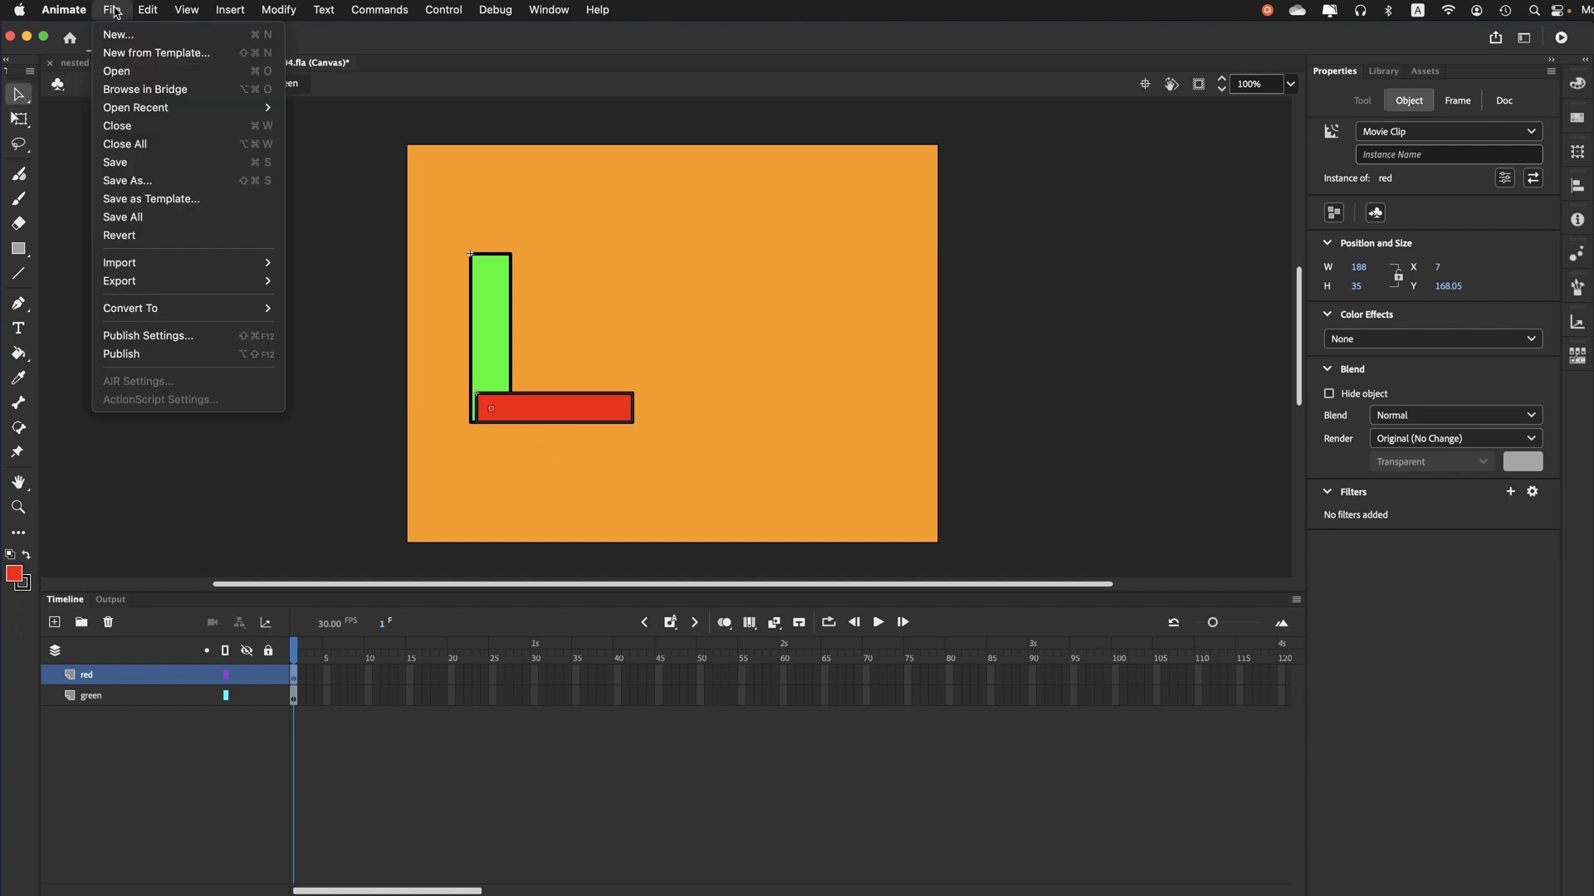
{"action": "left_click", "coordinate": [106, 168]}
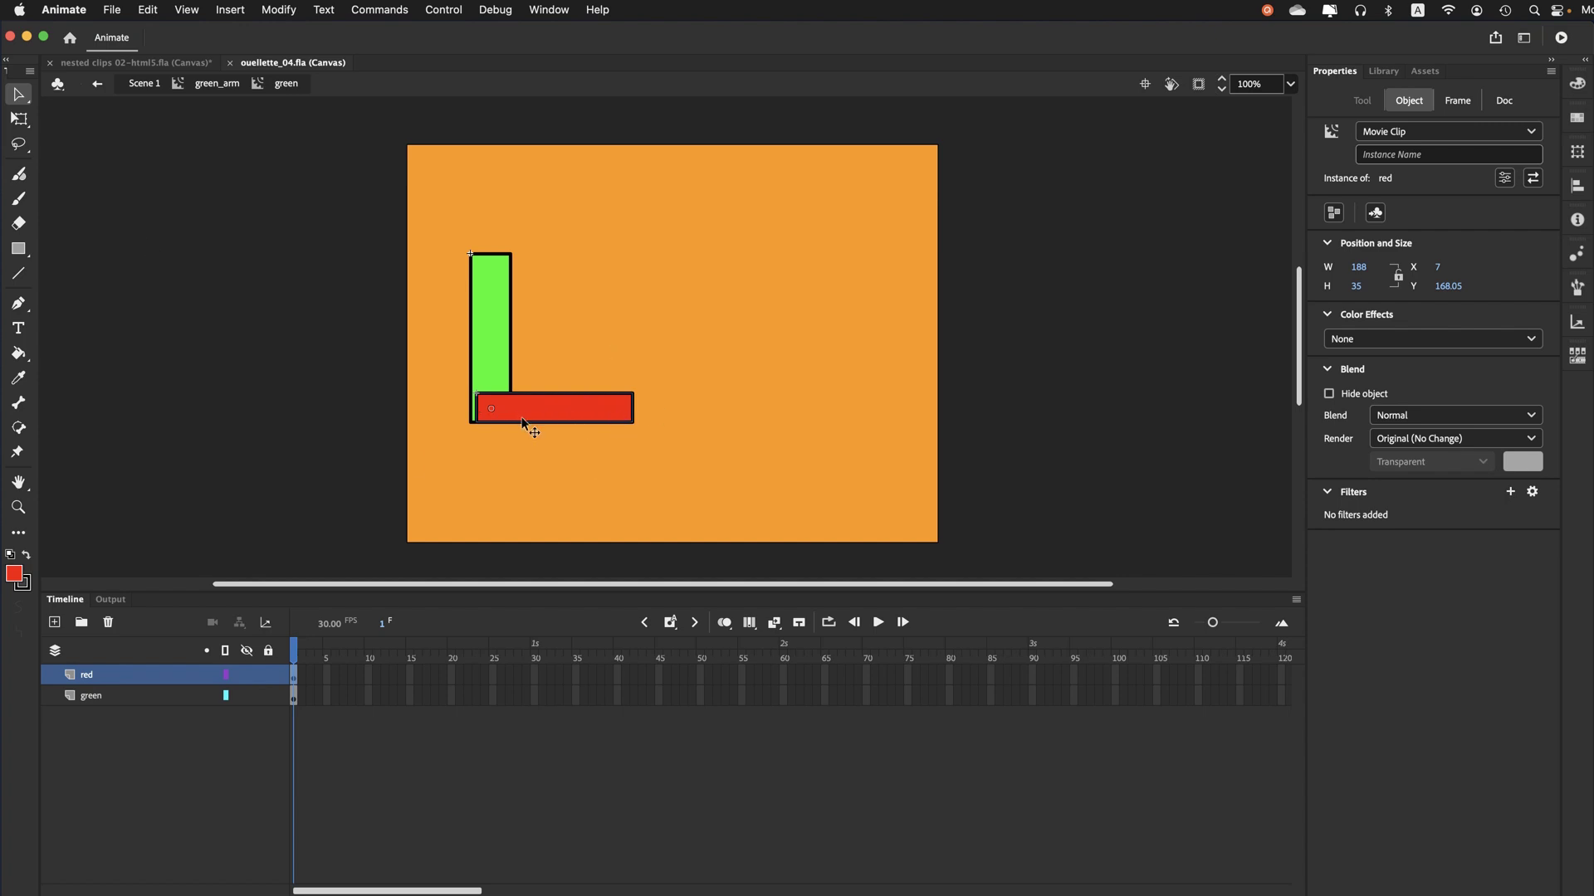
Enter the nested red clip and rename its only layer as red
{"action": "double_click", "coordinate": [600, 406]}
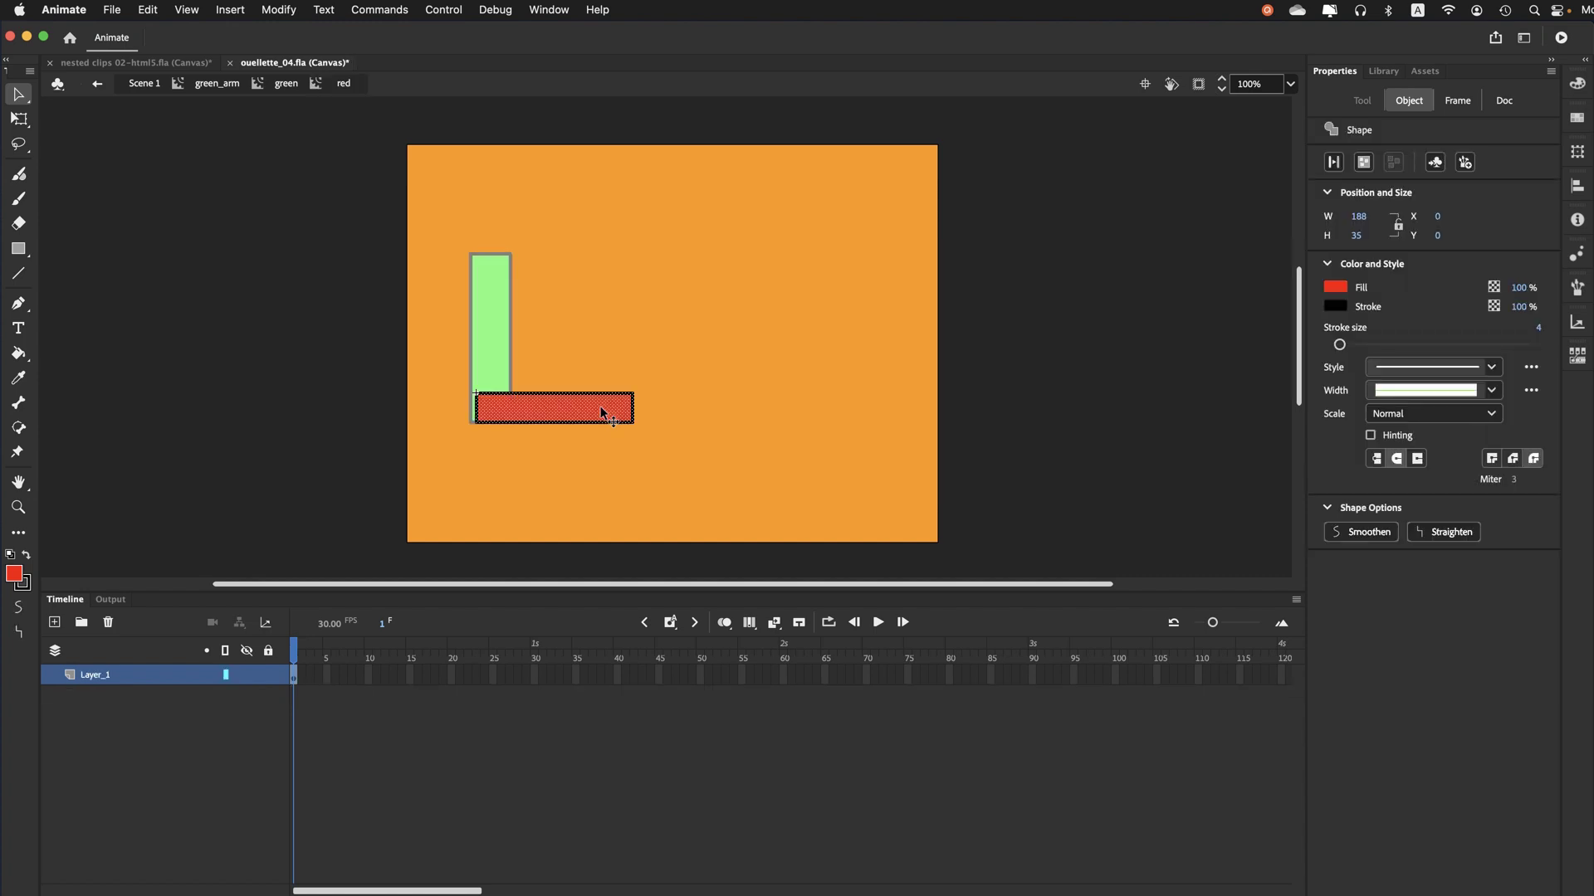
{"action": "double_click", "coordinate": [93, 674]}
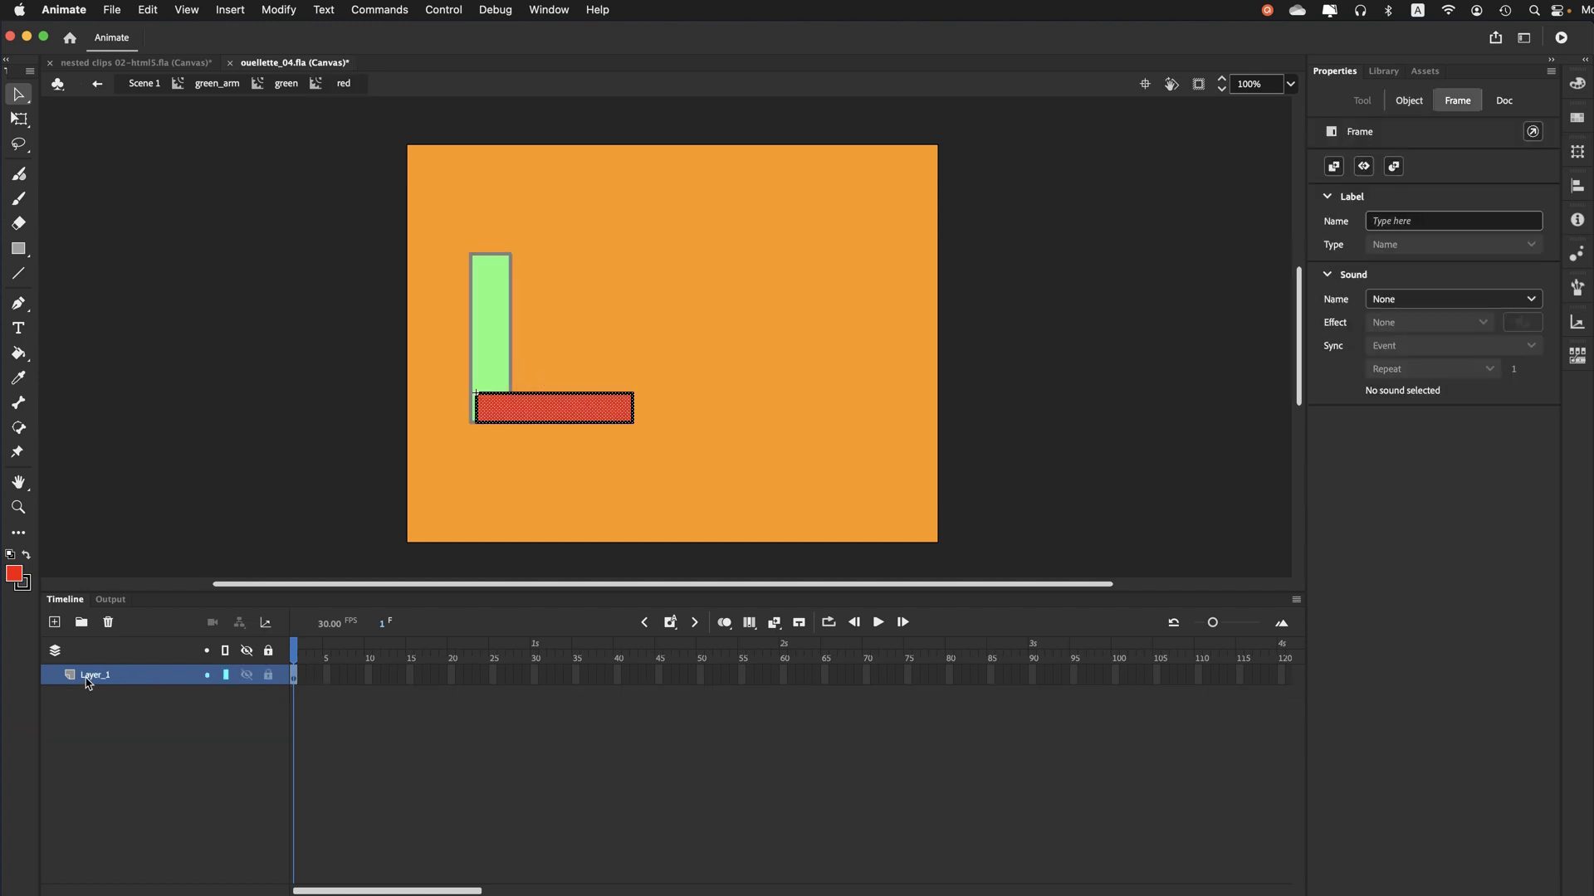
{"action": "type", "text": "red"}
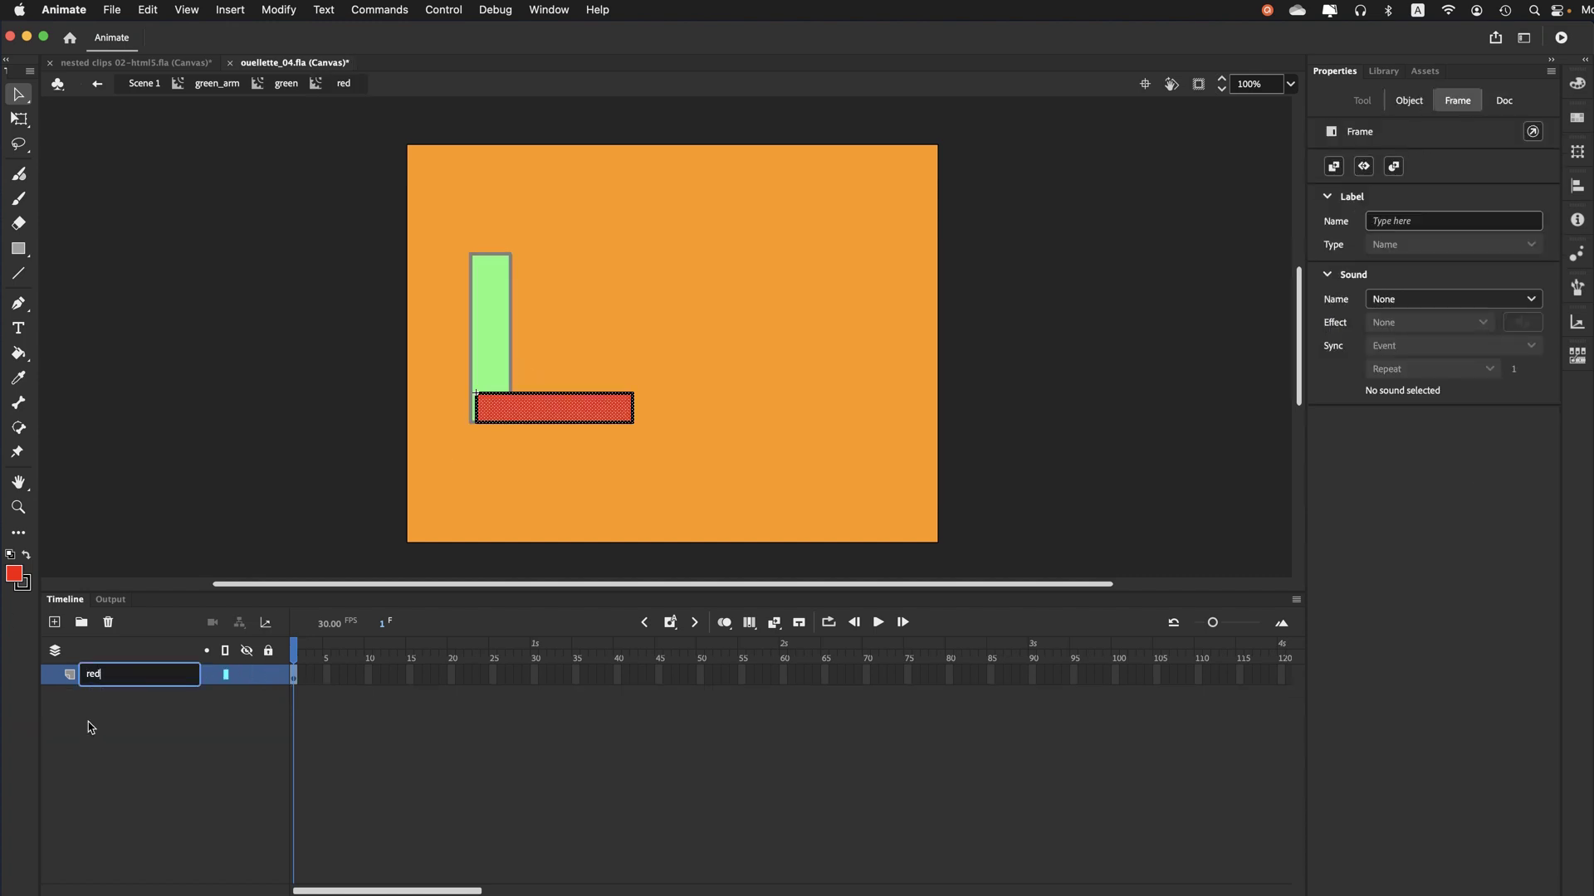
{"action": "key", "text": "Return"}
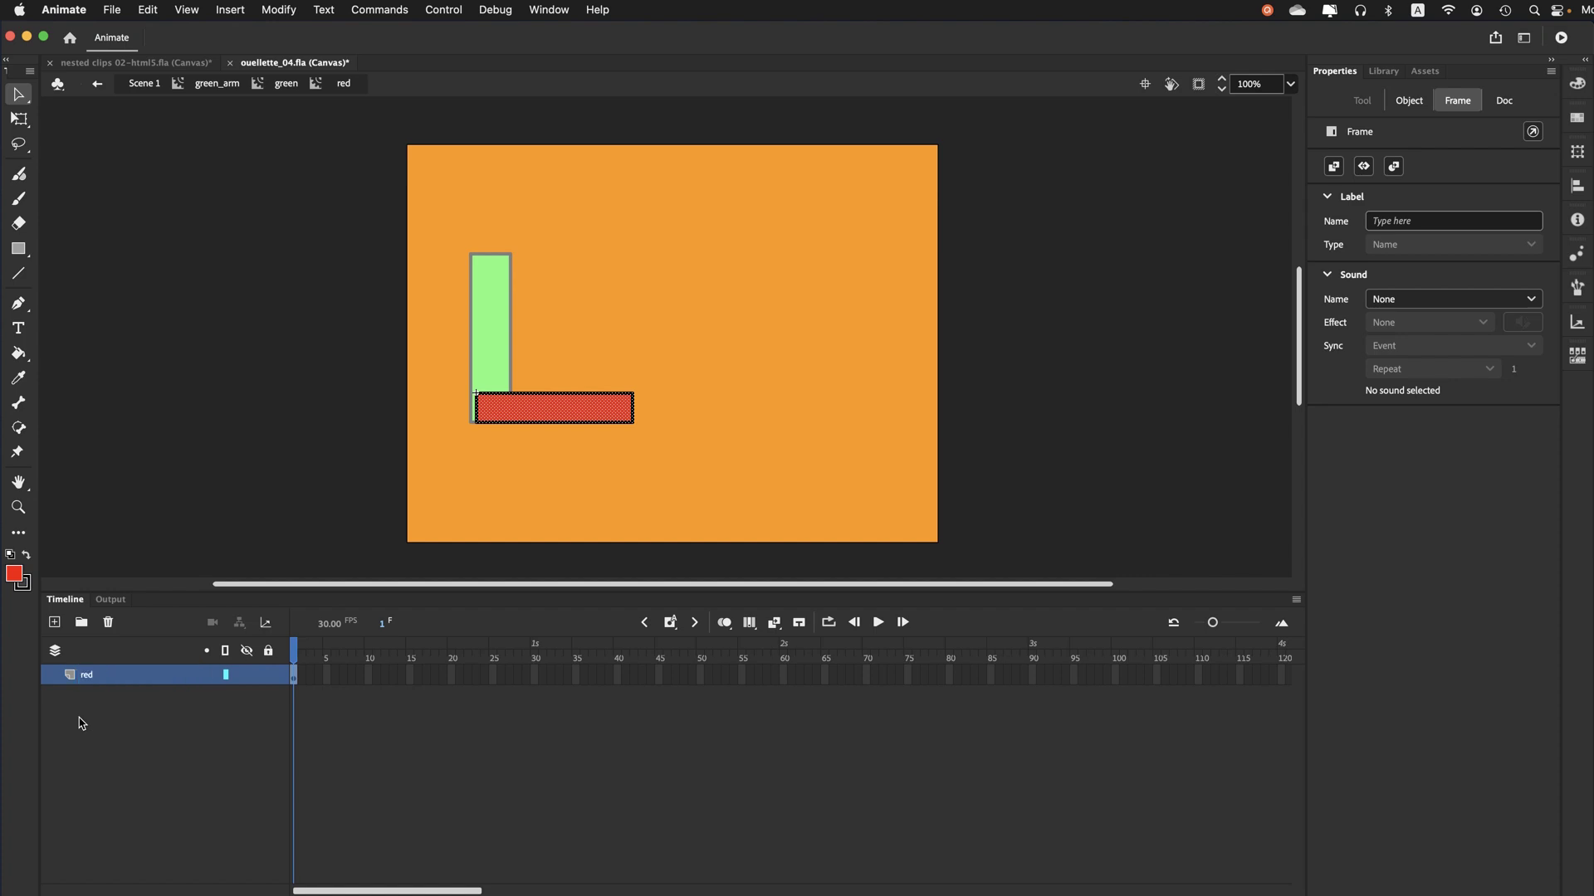
Add a layer named yellow above the red layer inside the red clip
{"action": "left_click", "coordinate": [53, 621]}
{"action": "double_click", "coordinate": [97, 674]}
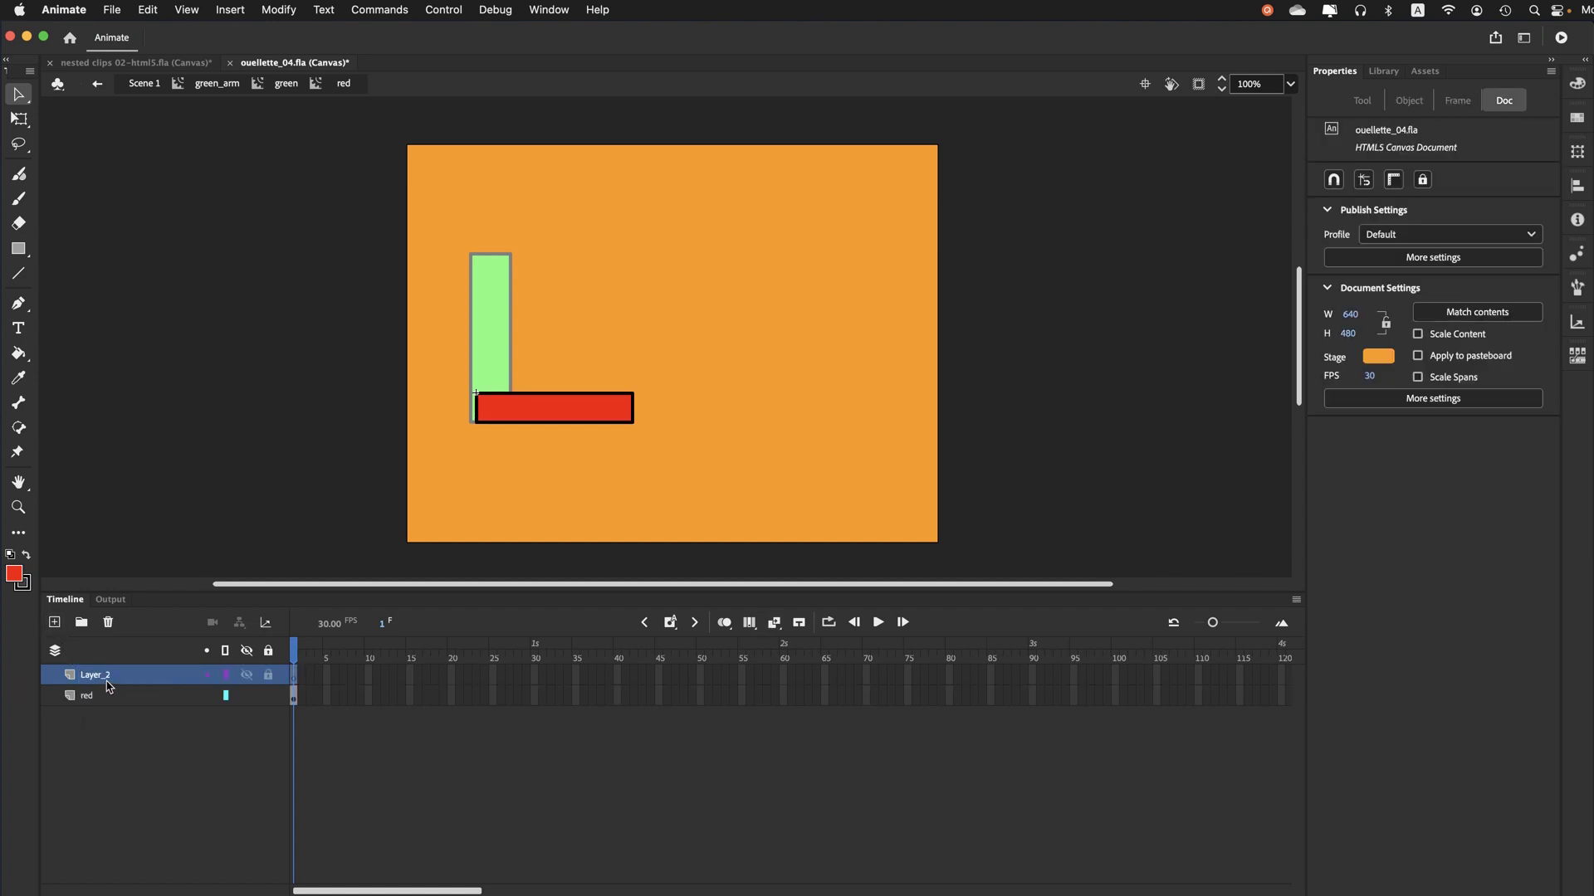
{"action": "type", "text": "yellow"}
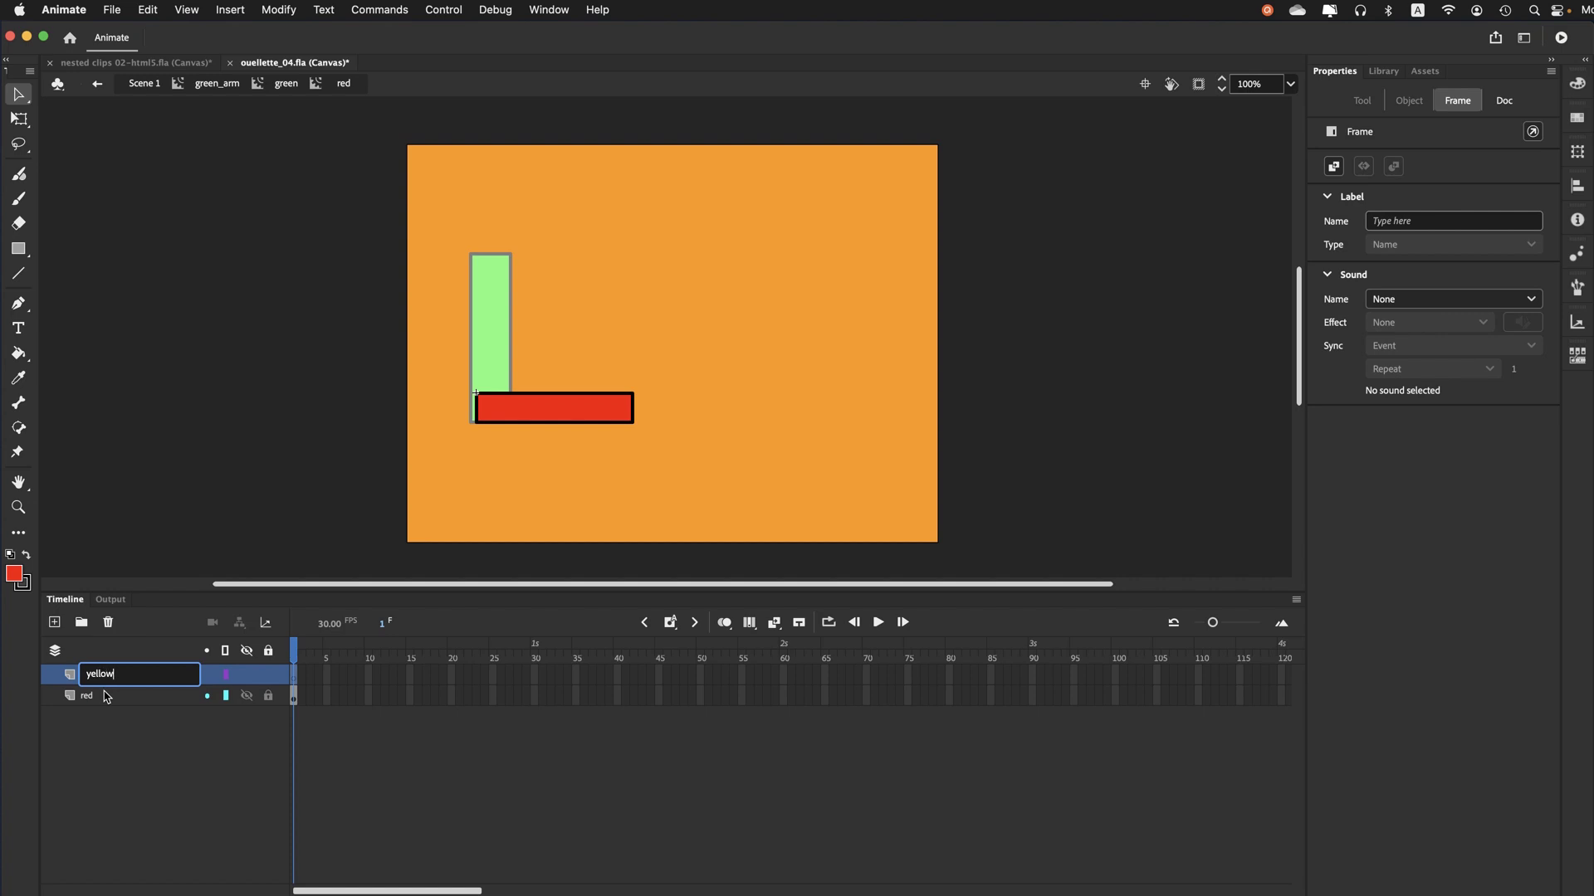
{"action": "key", "text": "Return"}
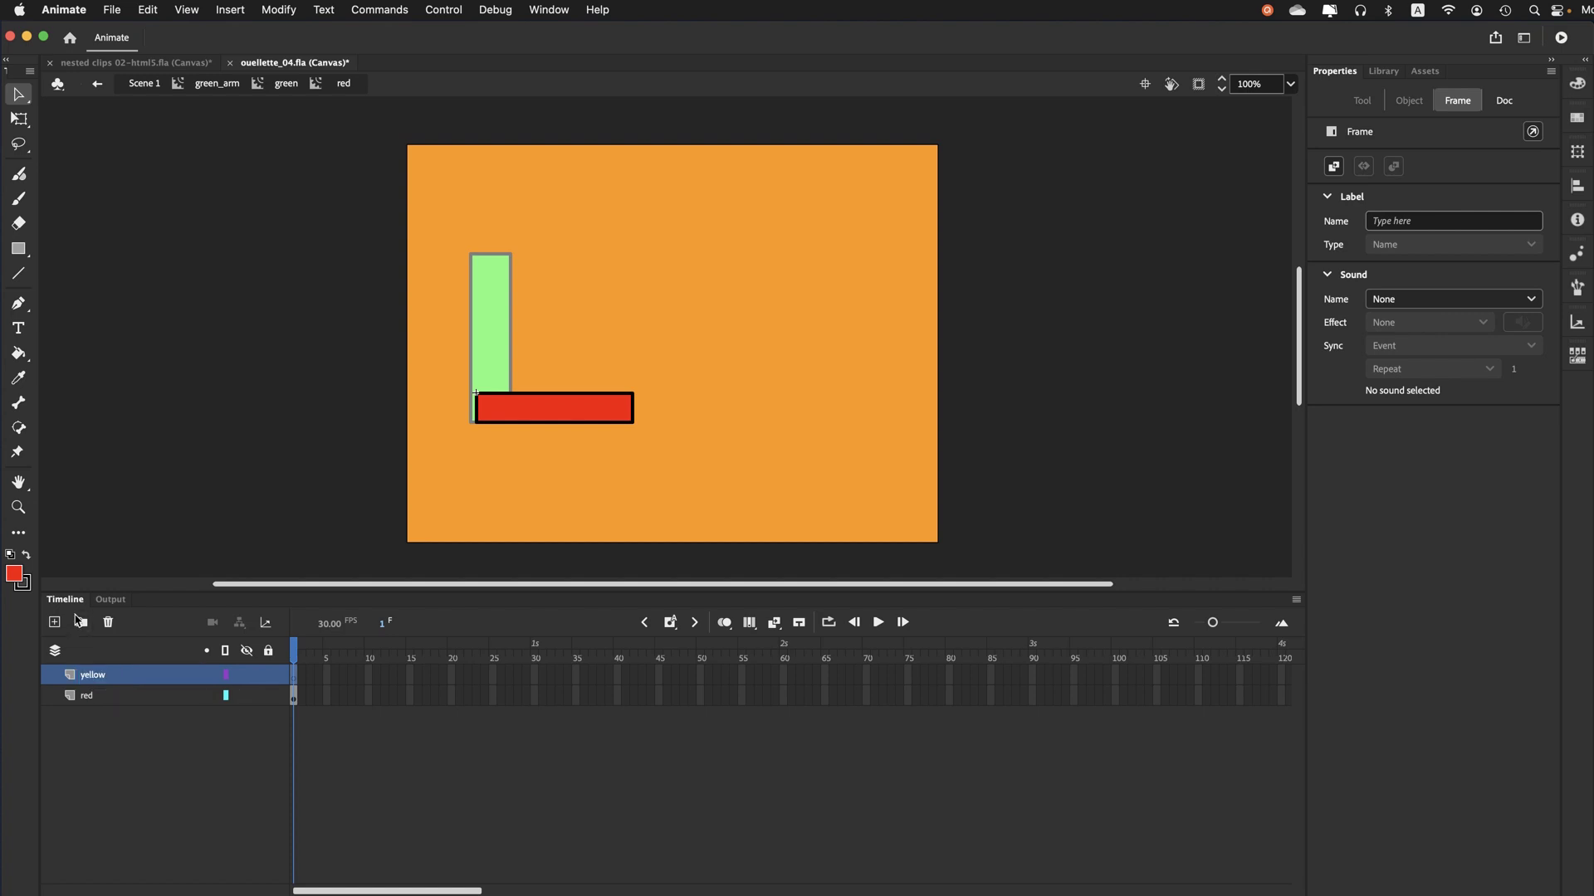
Draw an upright yellow rectangle, about 36 × 76 px, on the yellow layer, overlapping the right end of the red bar
{"action": "left_click", "coordinate": [17, 250]}
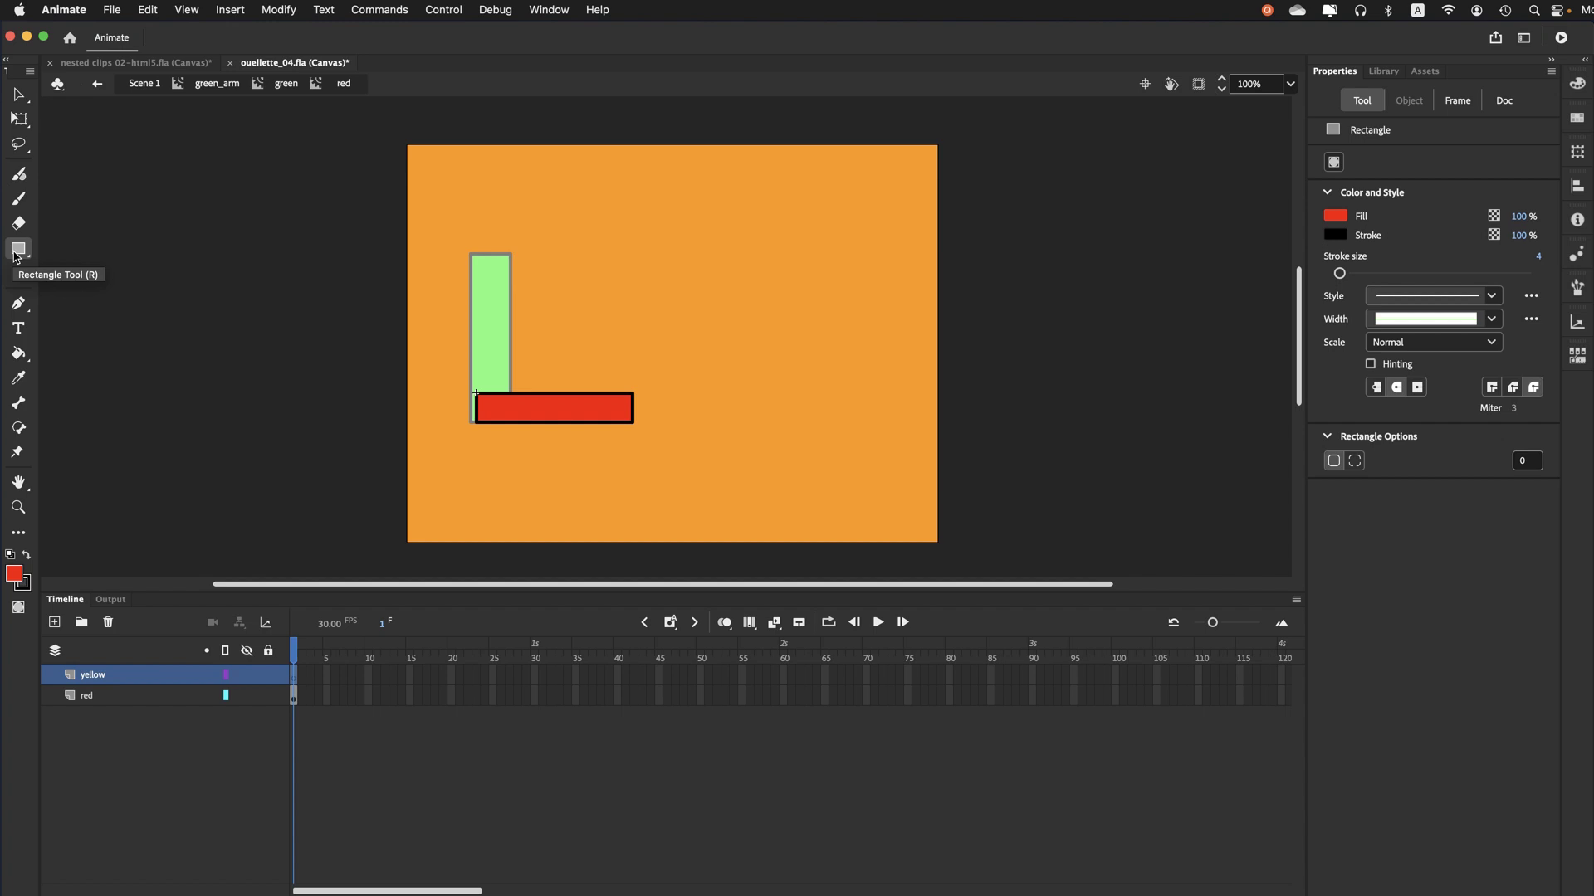
{"action": "left_click", "coordinate": [15, 577]}
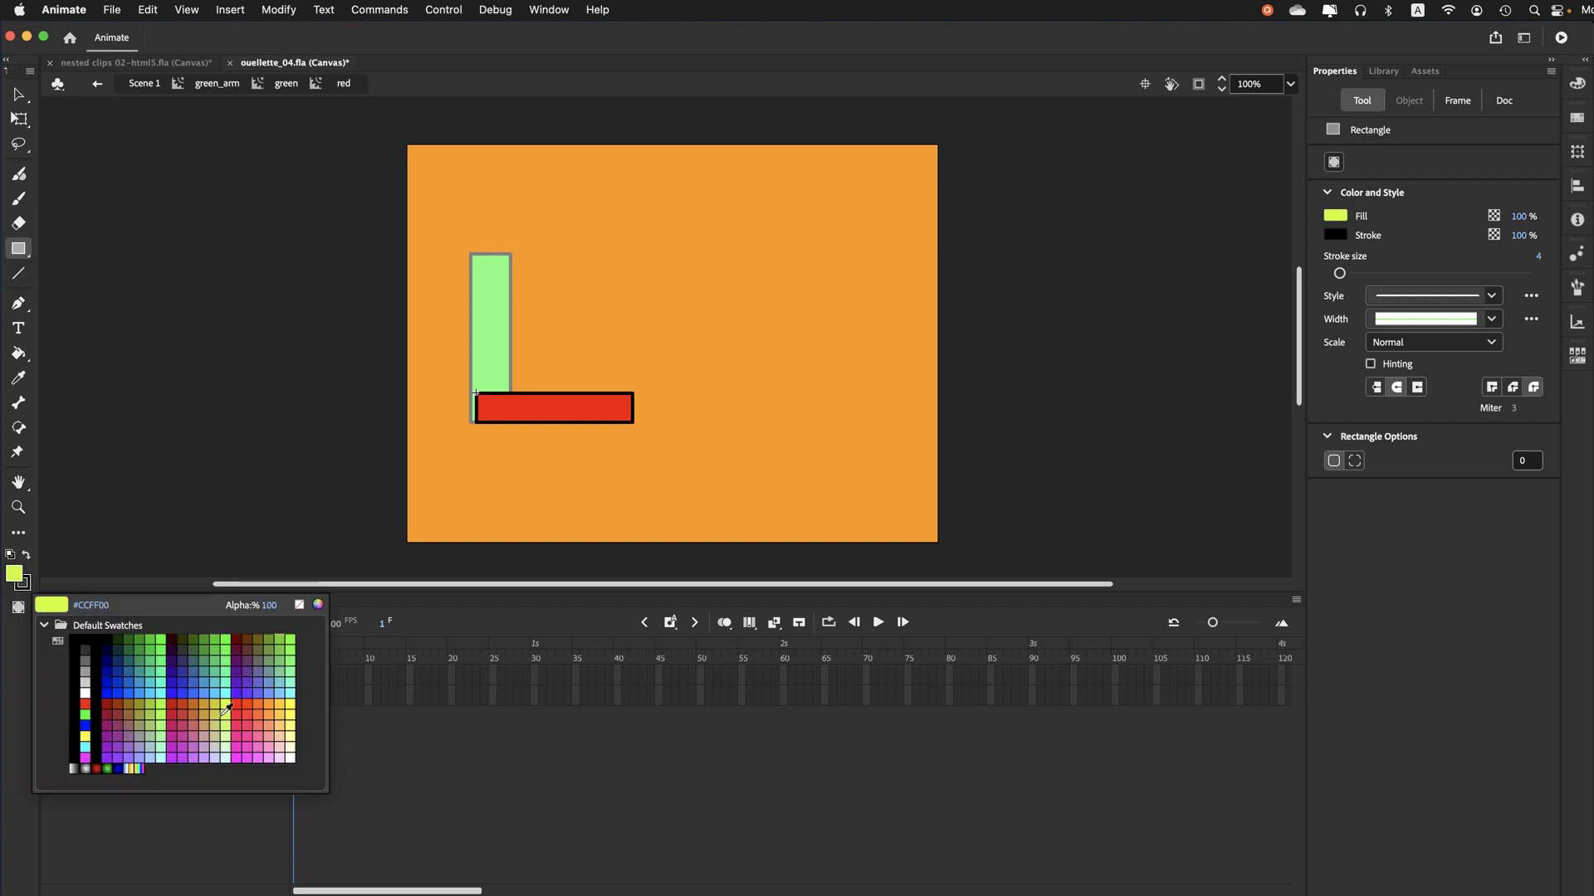
{"action": "left_click", "coordinate": [291, 704]}
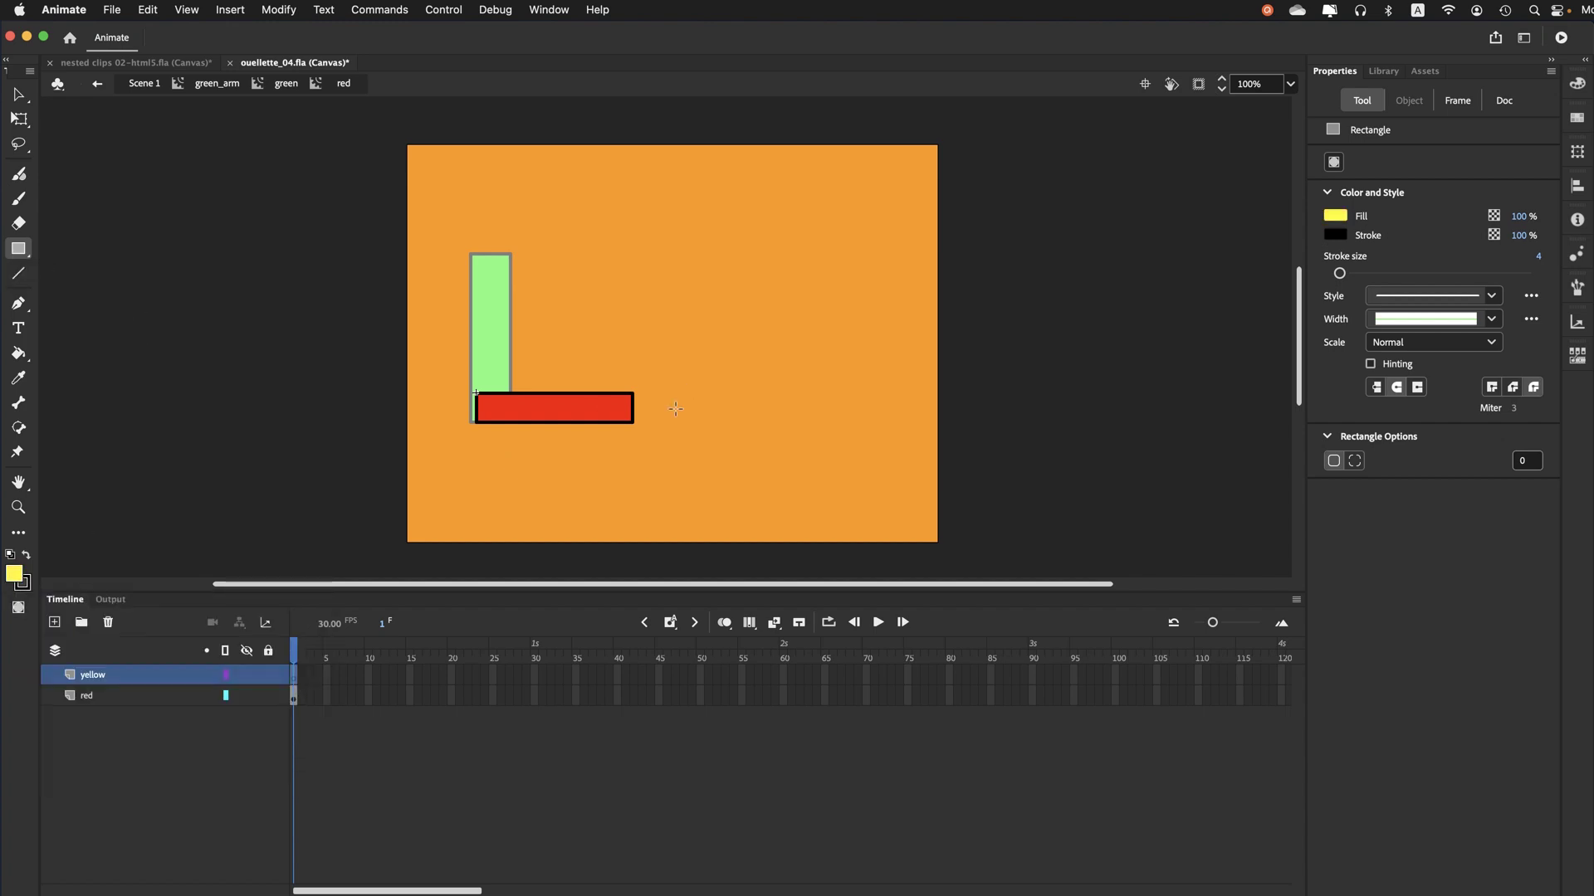
{"action": "left_click_drag", "start_coordinate": [630, 422], "coordinate": [599, 357]}
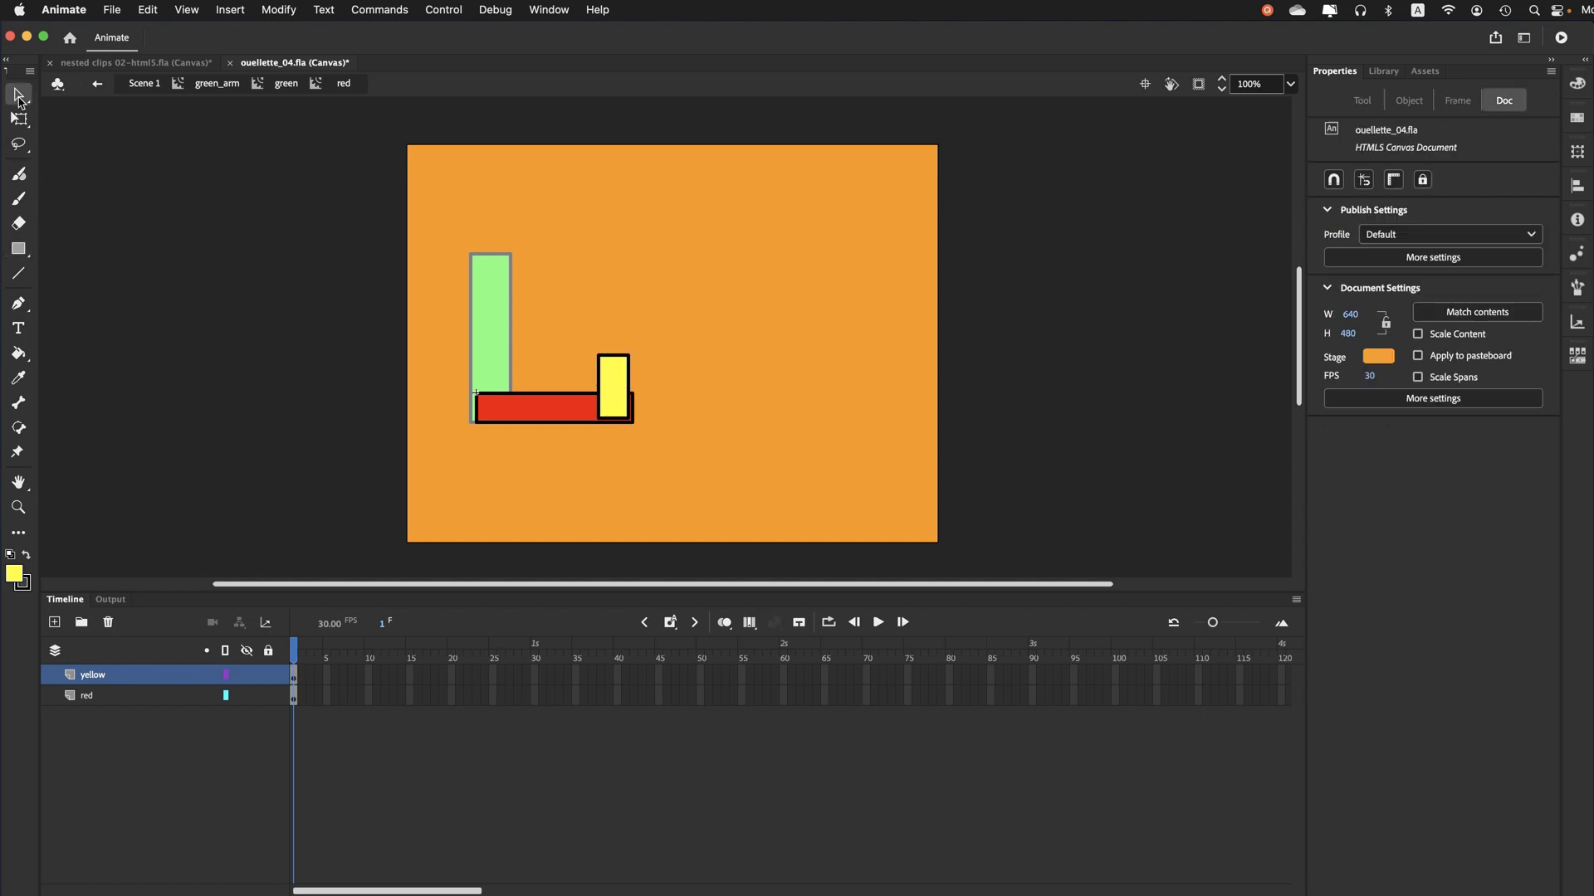
Convert the yellow rectangle into a movie clip symbol named yellow
{"action": "left_click", "coordinate": [20, 97]}
{"action": "left_click", "coordinate": [621, 405]}
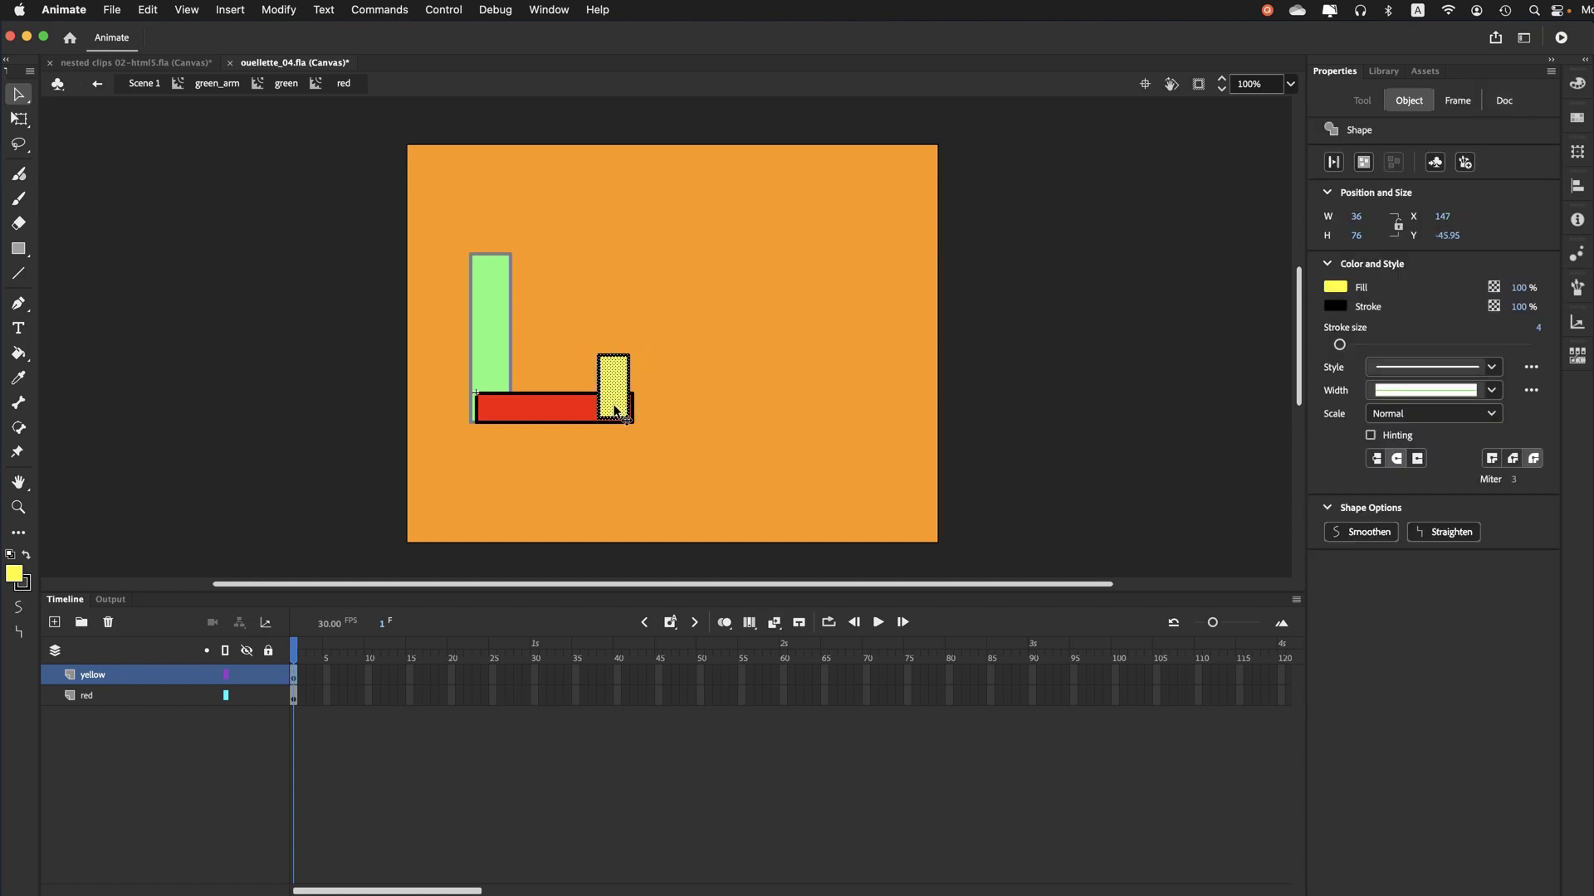
{"action": "left_click", "coordinate": [291, 10]}
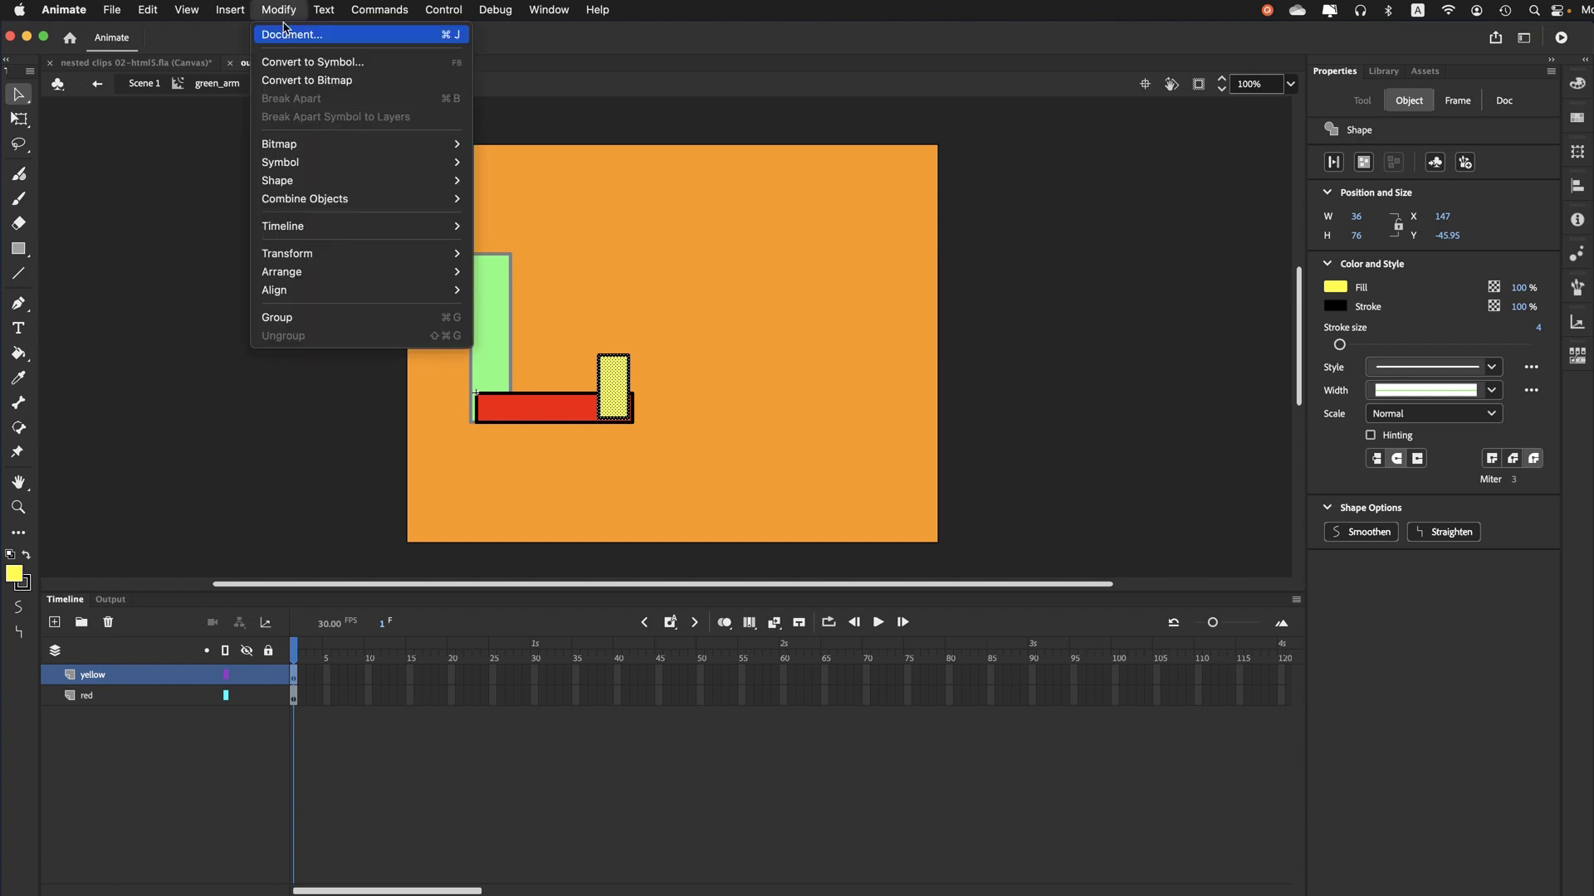
{"action": "left_click", "coordinate": [279, 63]}
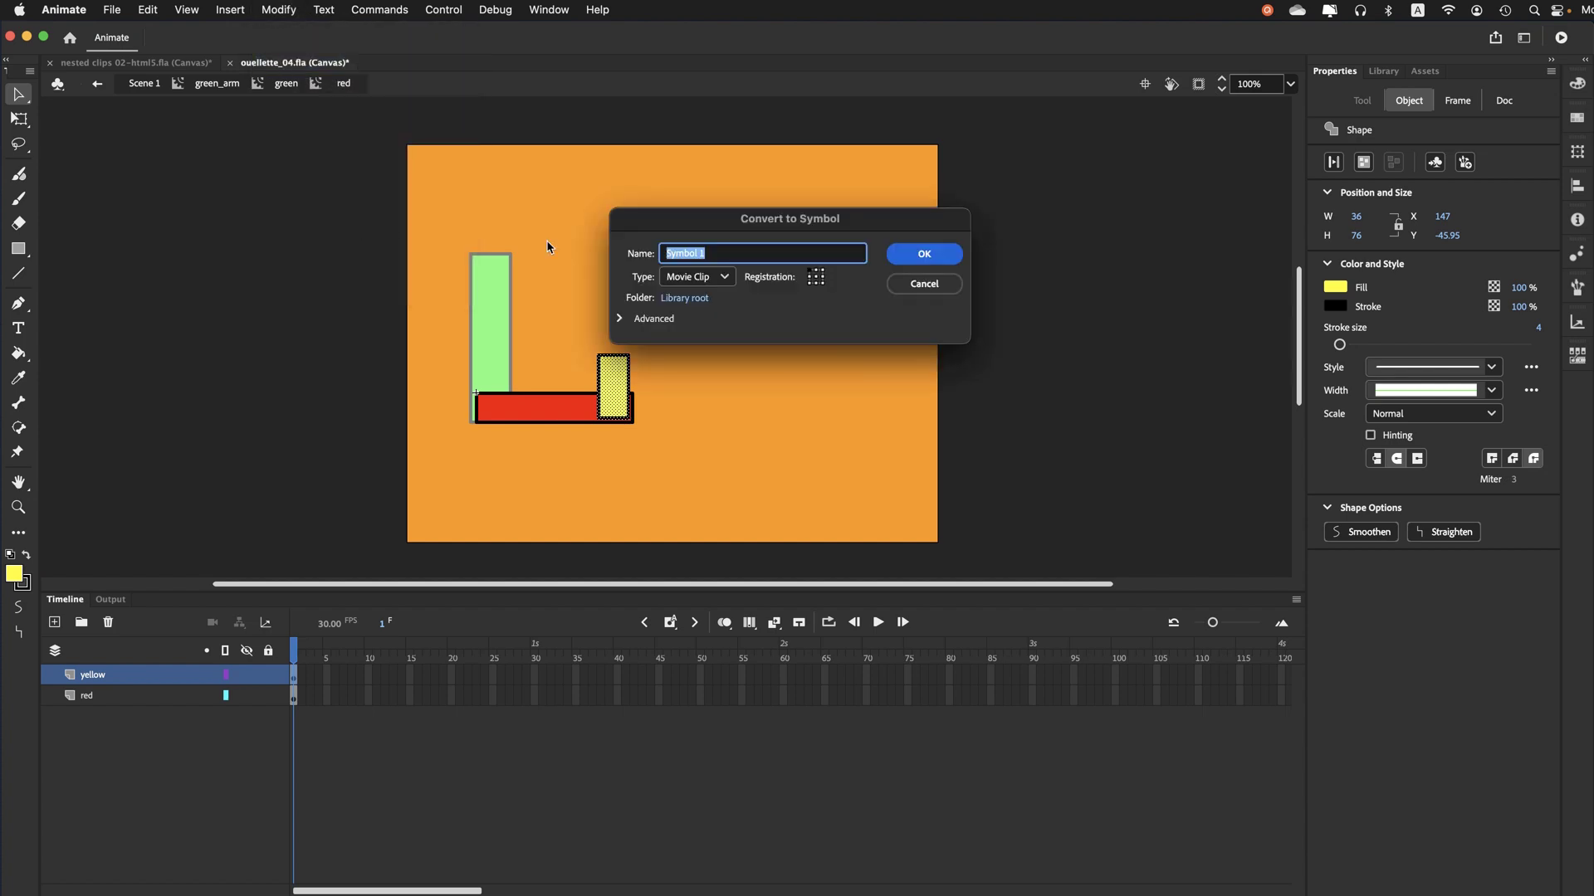
{"action": "type", "text": "yellow"}
{"action": "left_click", "coordinate": [900, 253]}
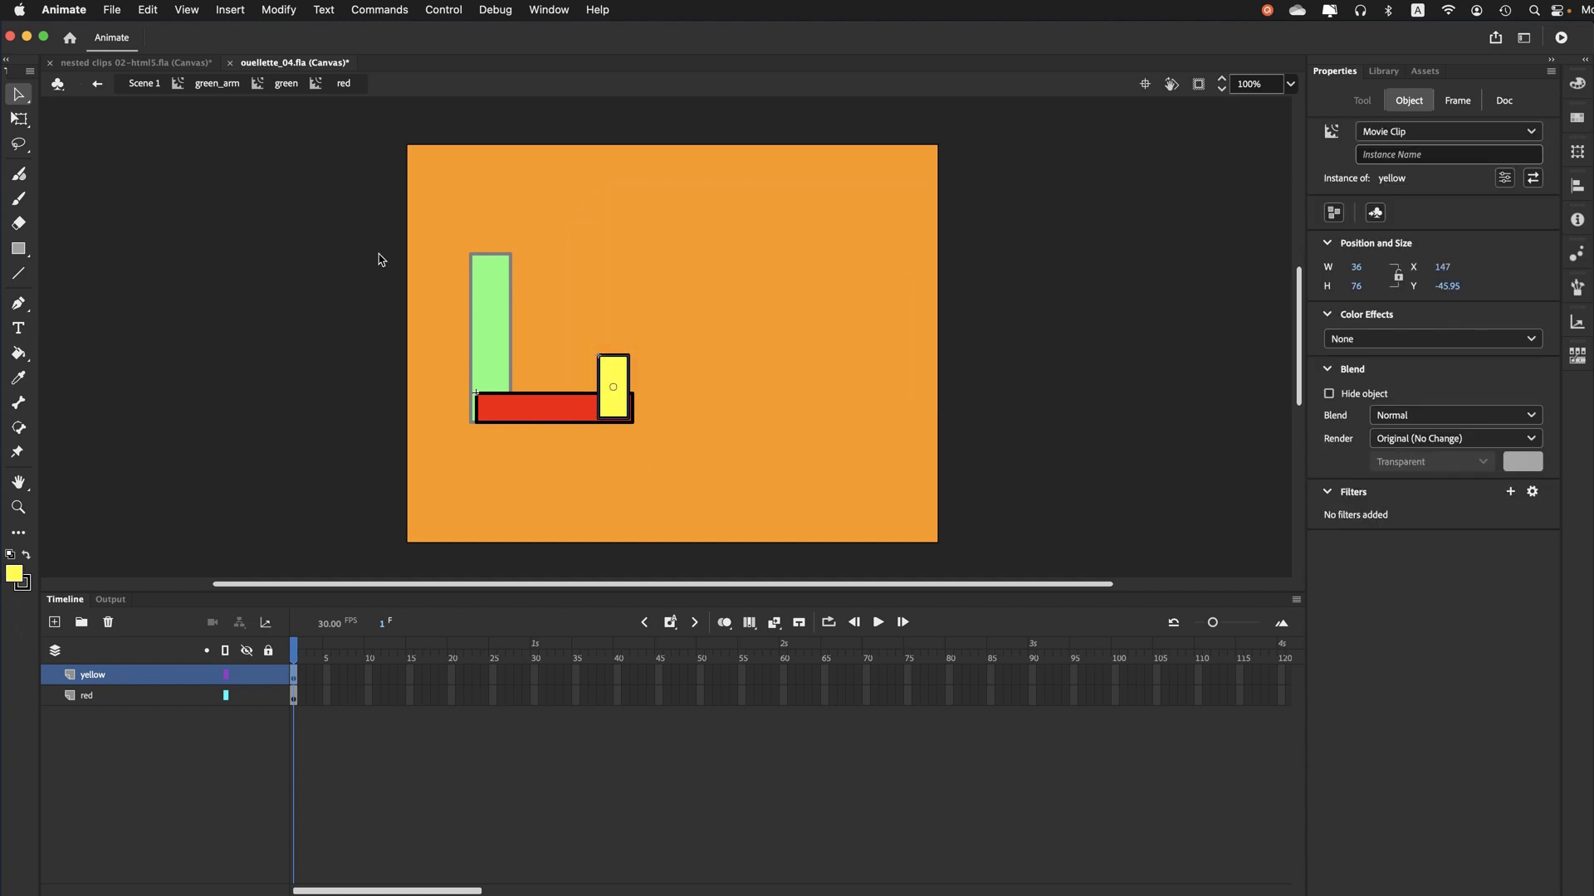
Move the yellow clip's transformation point just inside its lower end and raise the clip to about X 149, Y -62
{"action": "left_click", "coordinate": [18, 119]}
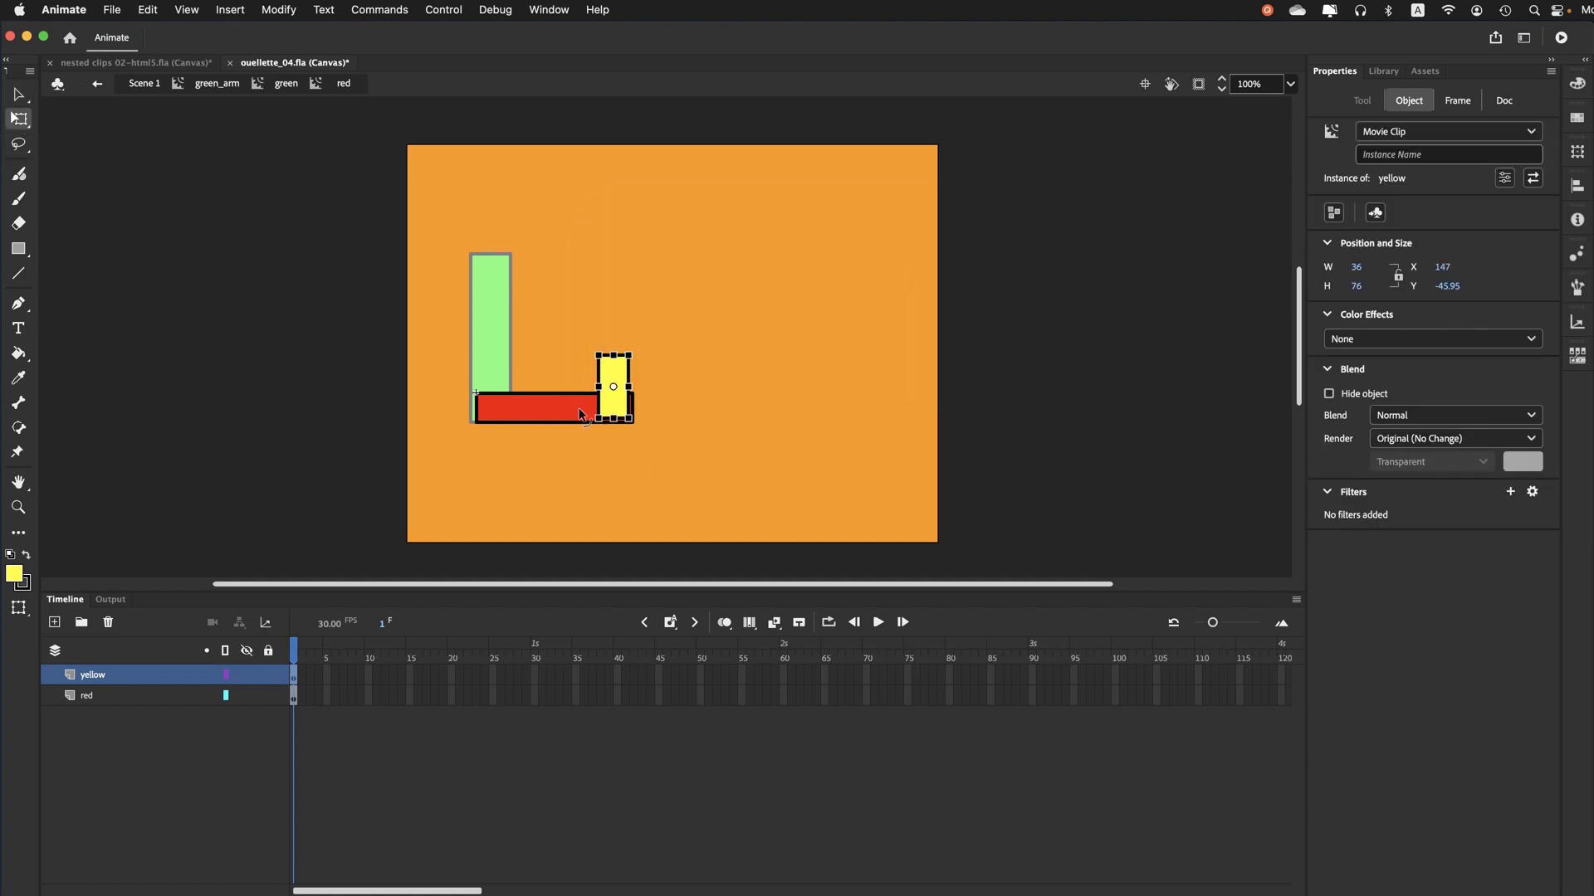
{"action": "left_click_drag", "start_coordinate": [605, 403], "coordinate": [615, 401]}
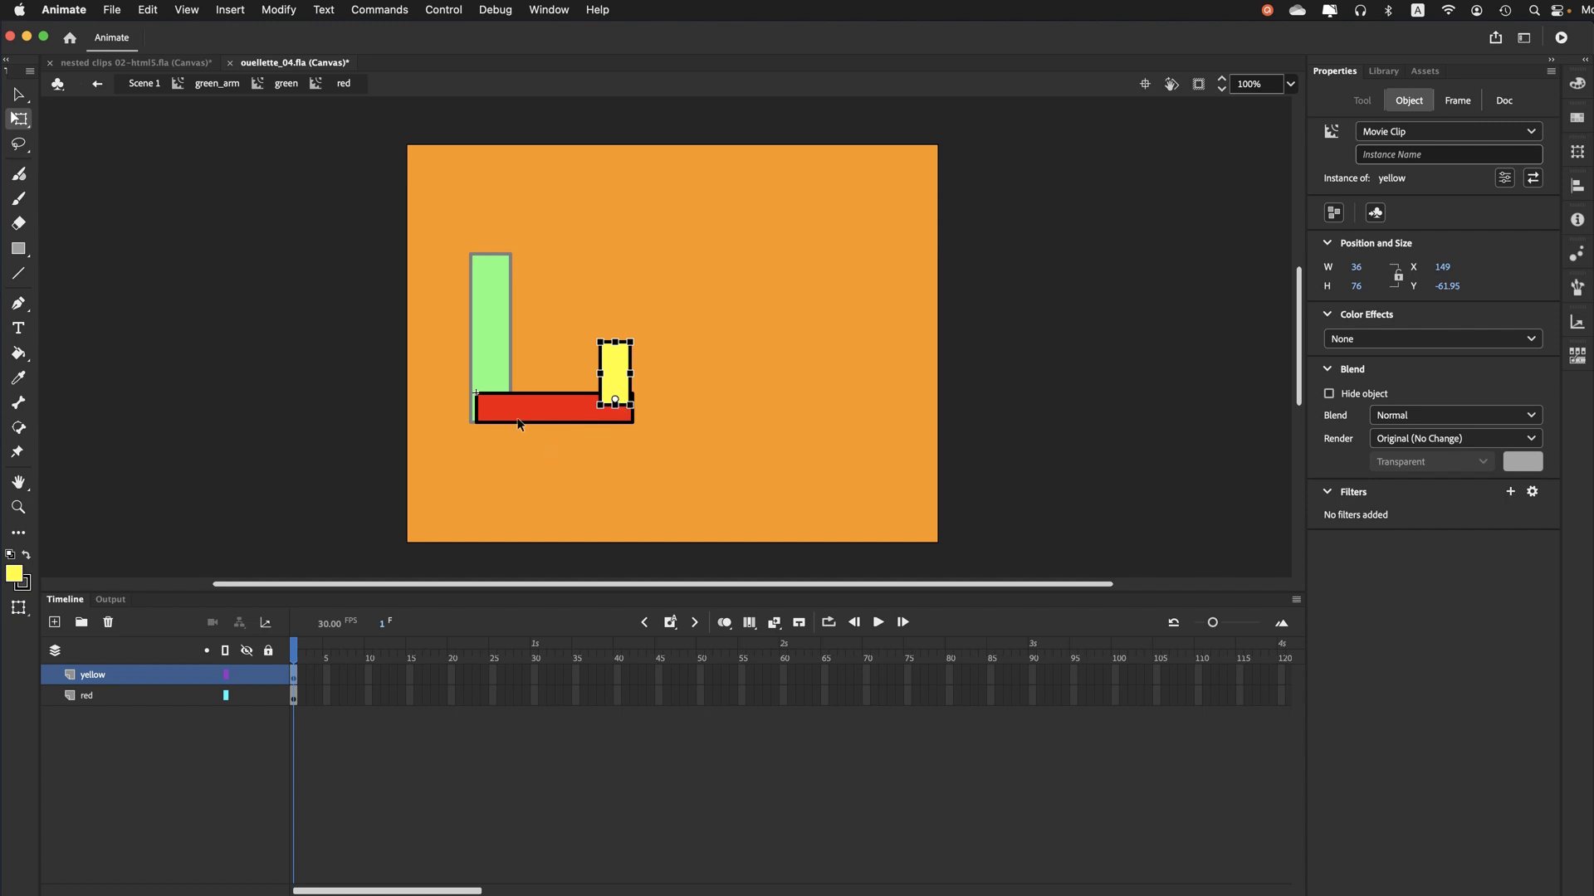
{"action": "left_click", "coordinate": [19, 95]}
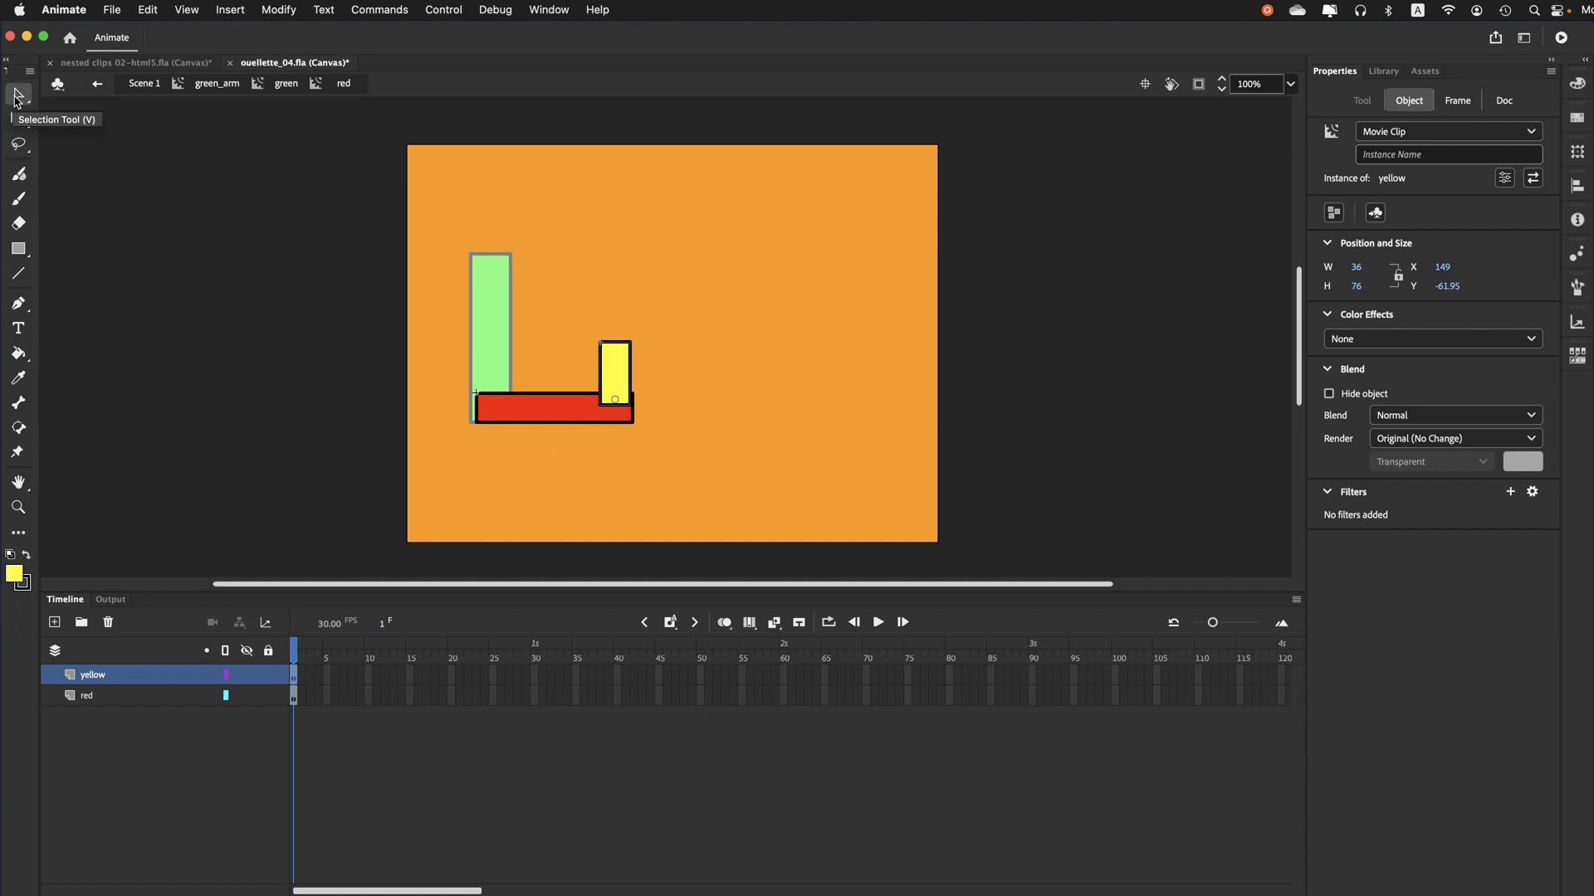
{"action": "left_click", "coordinate": [111, 10]}
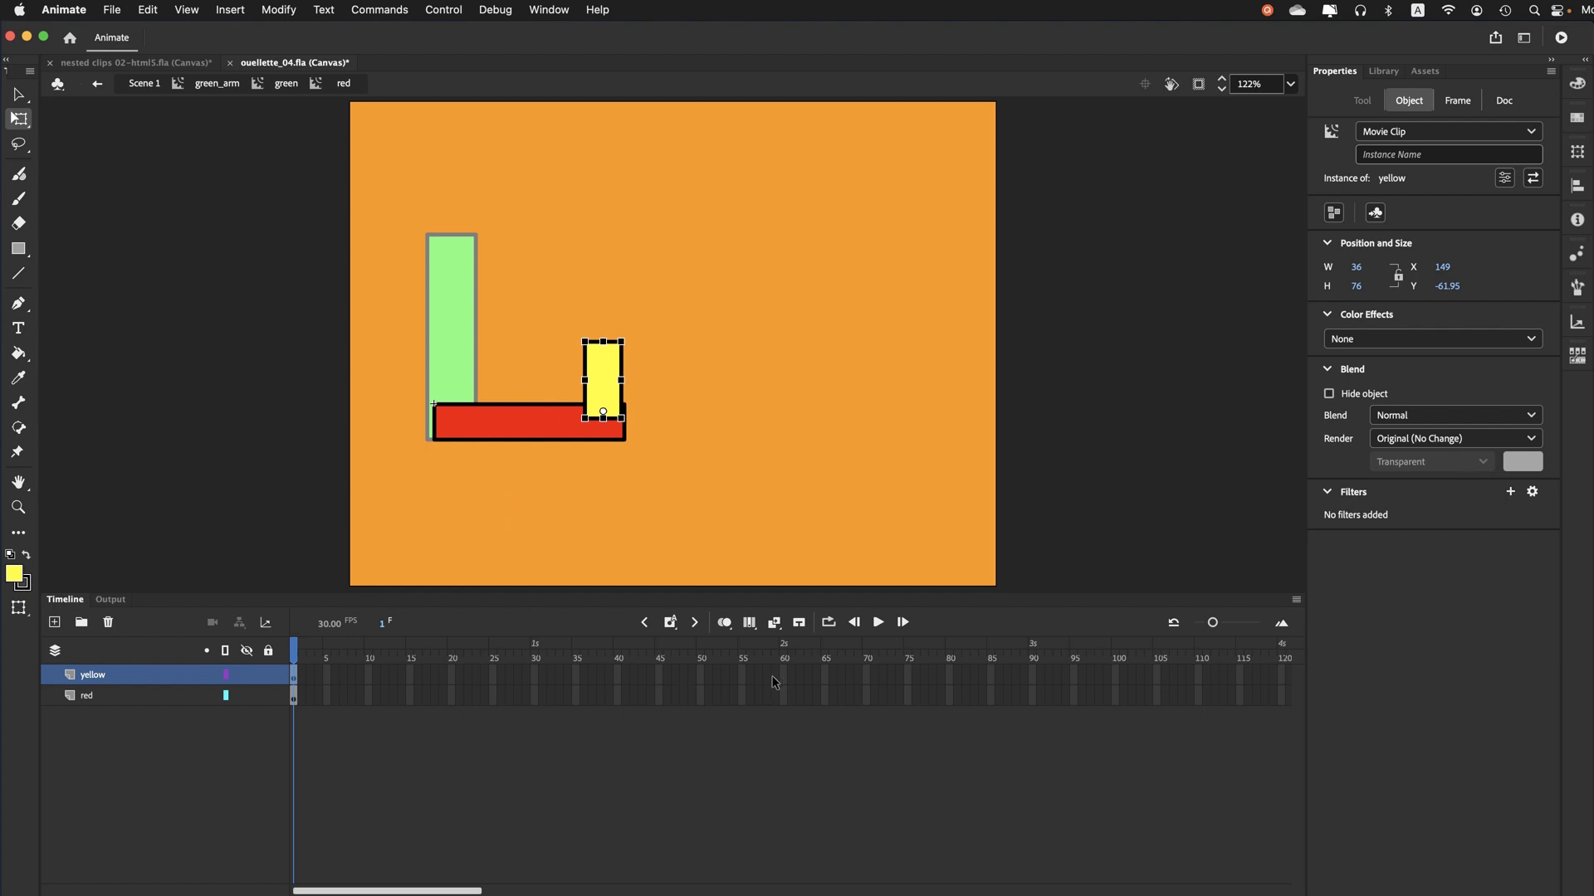
Extend the yellow and red layers to frame 60 and add a keyframe at frame 60 of the yellow layer
{"action": "left_click_drag", "start_coordinate": [788, 673], "coordinate": [786, 698]}
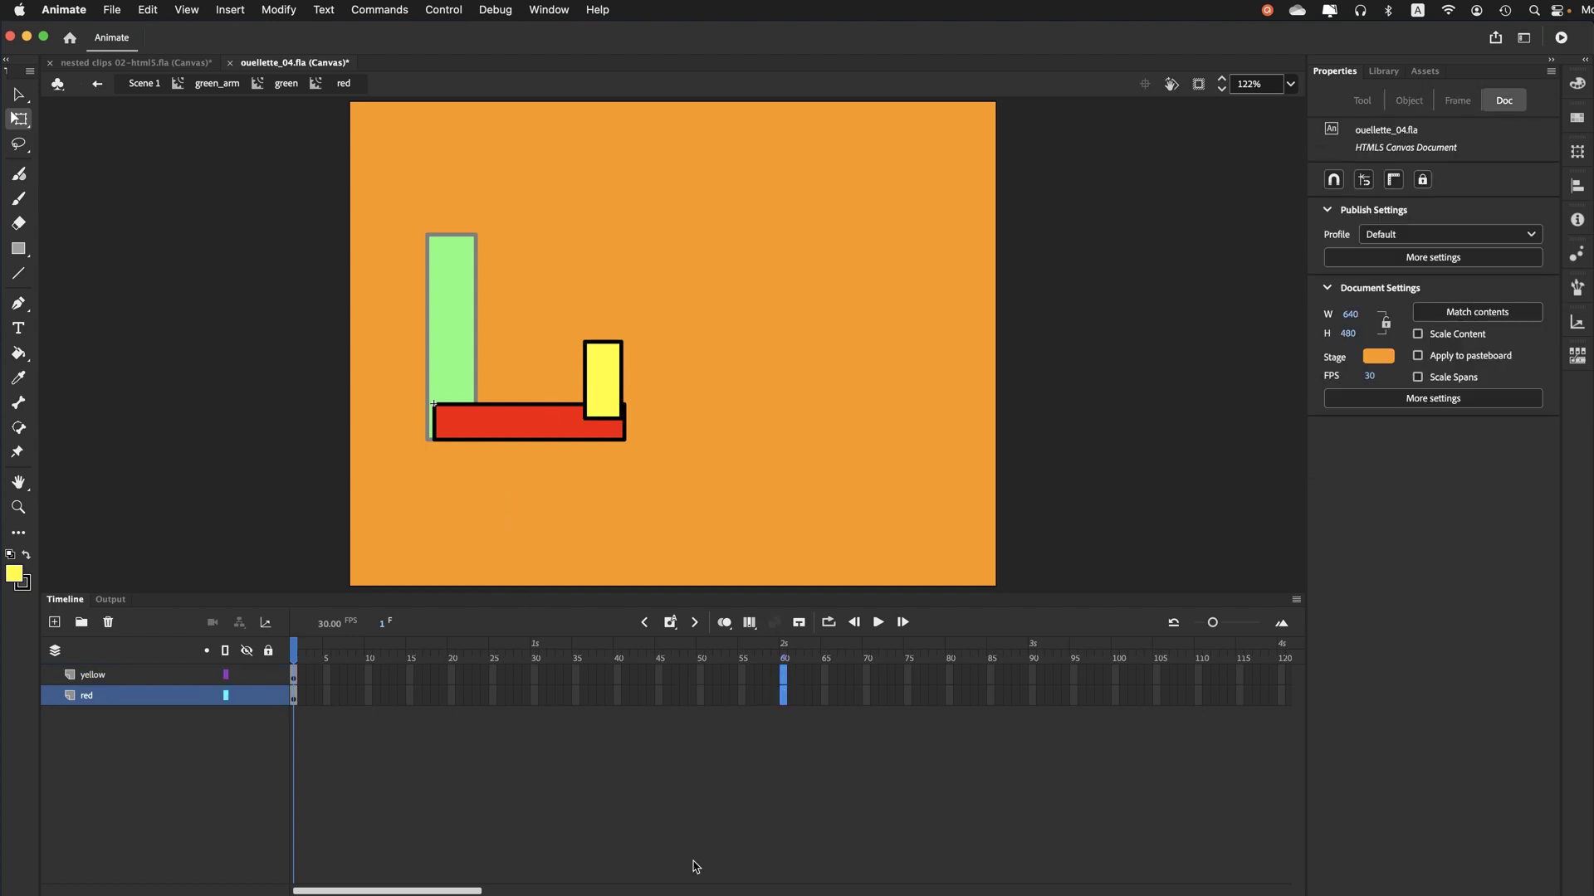
{"action": "key", "text": "F5"}
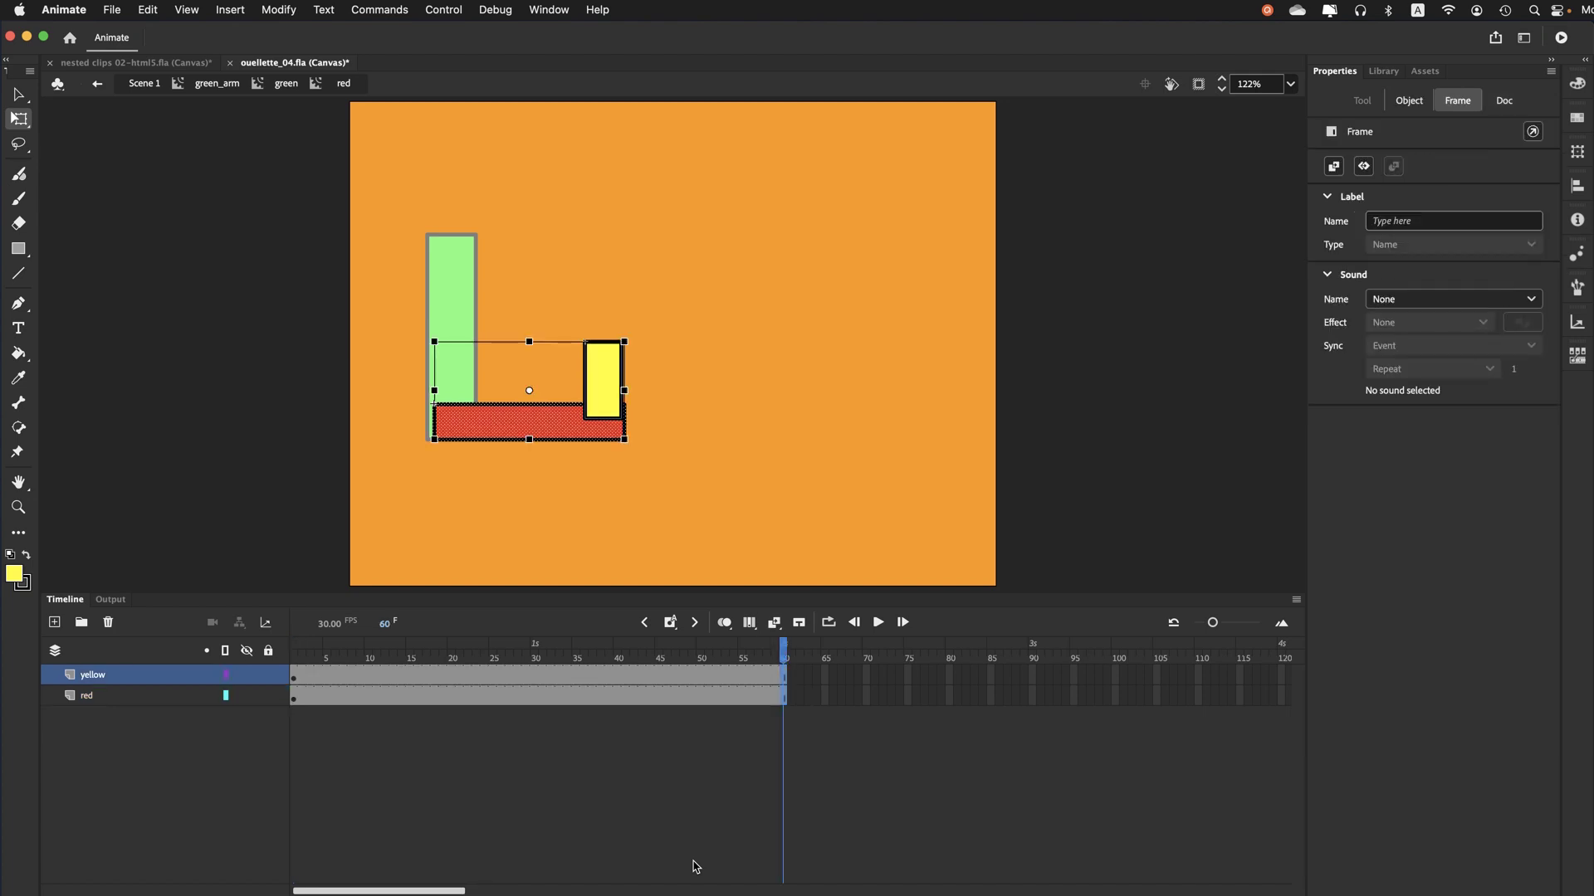
{"action": "left_click", "coordinate": [693, 860]}
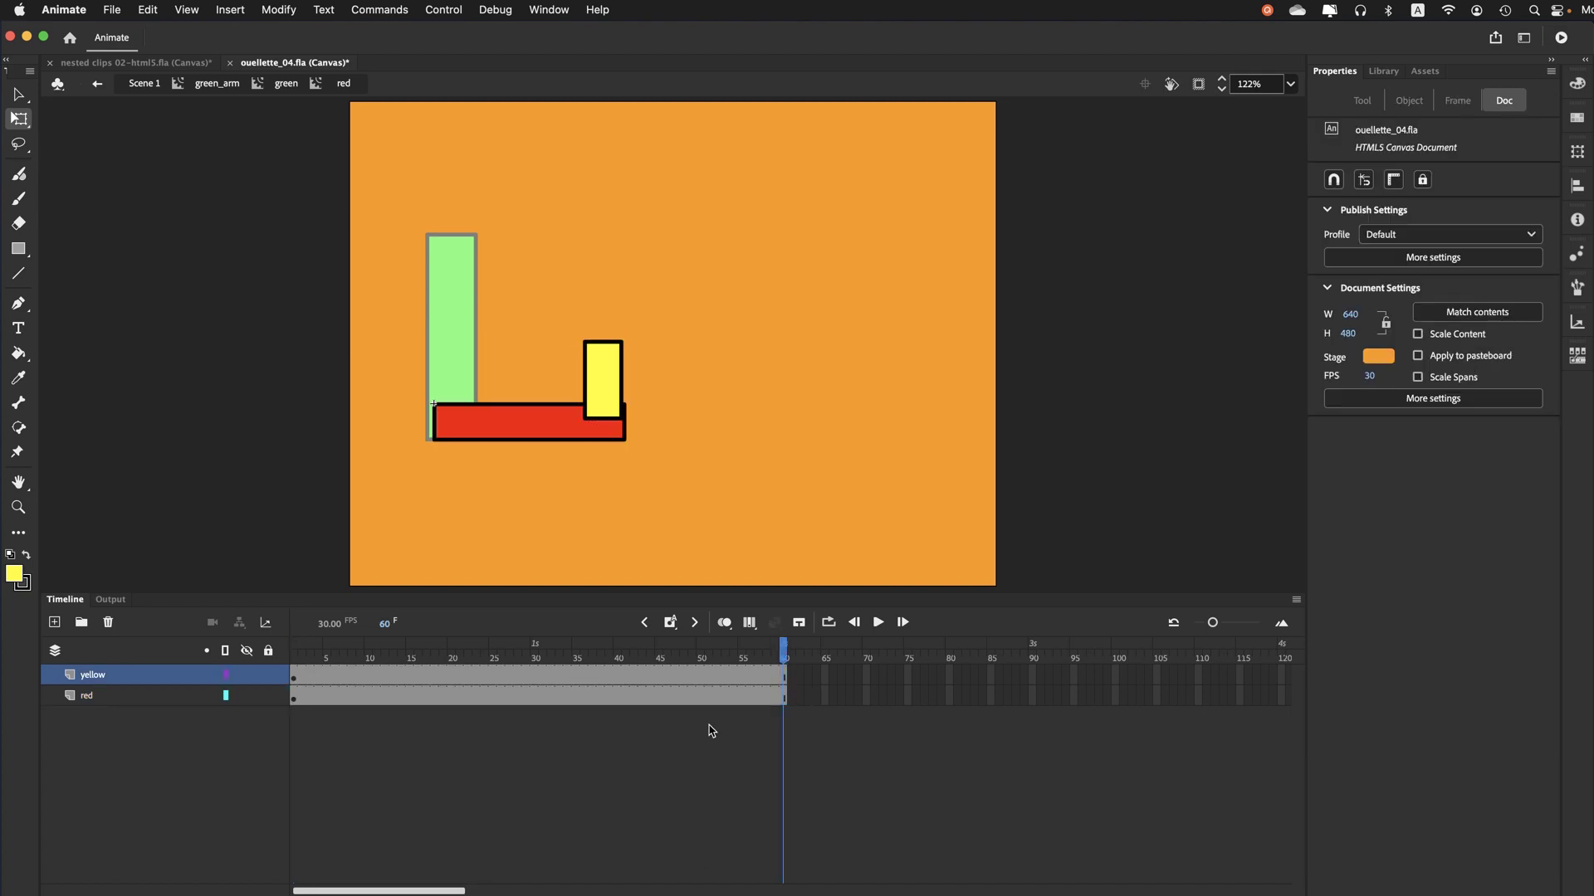
{"action": "left_click", "coordinate": [783, 676]}
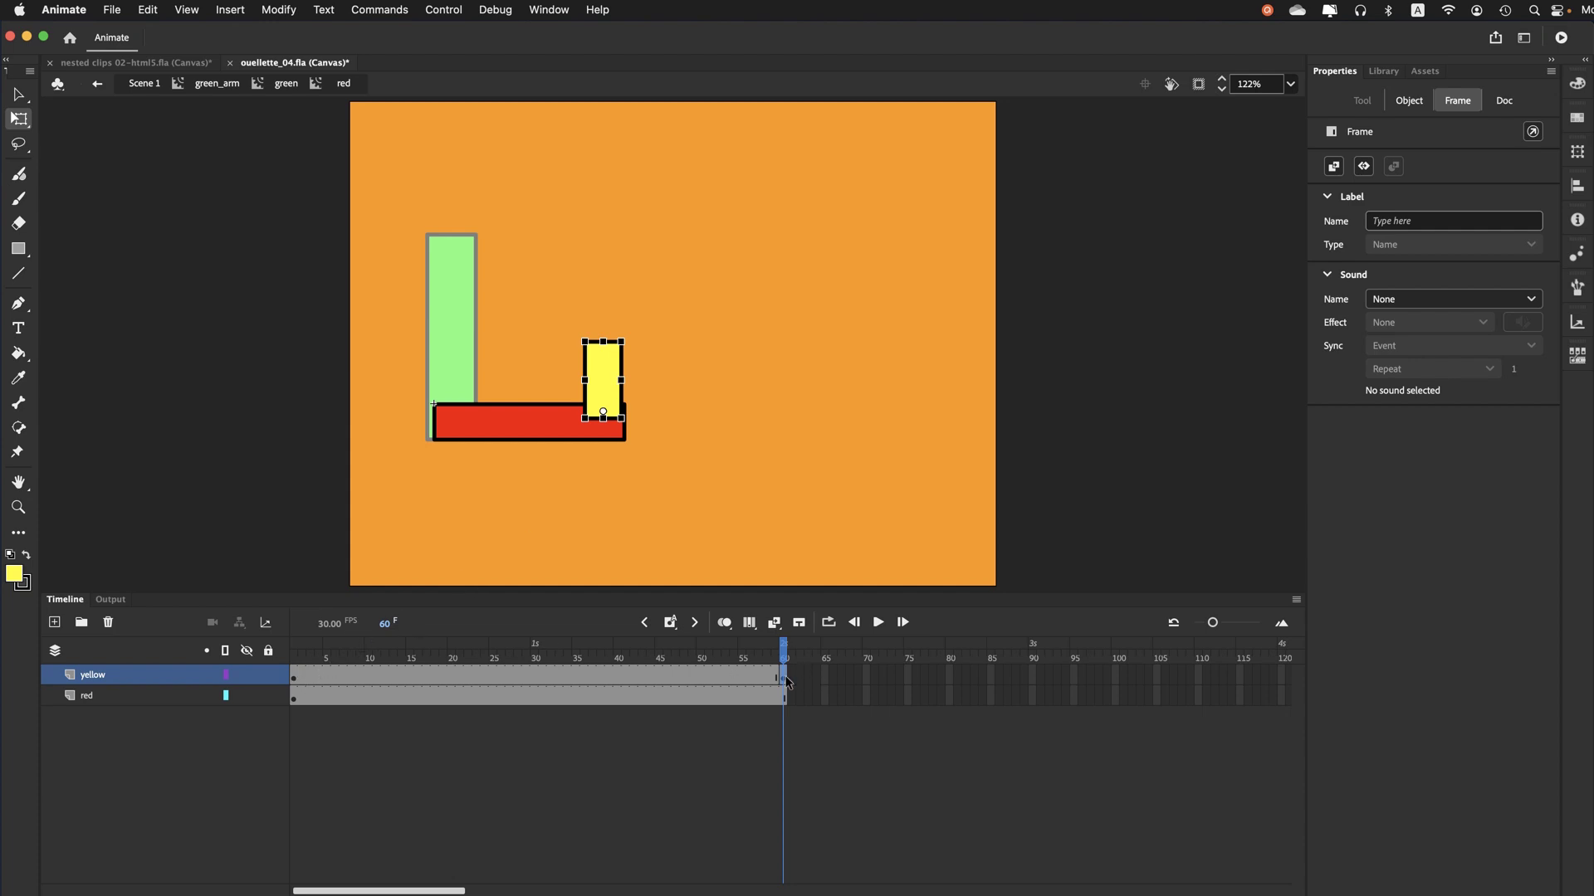
Add a keyframe at frame 30 of the yellow layer and rotate the yellow clip counterclockwise there so it leans over the red bar
{"action": "left_click", "coordinate": [536, 658]}
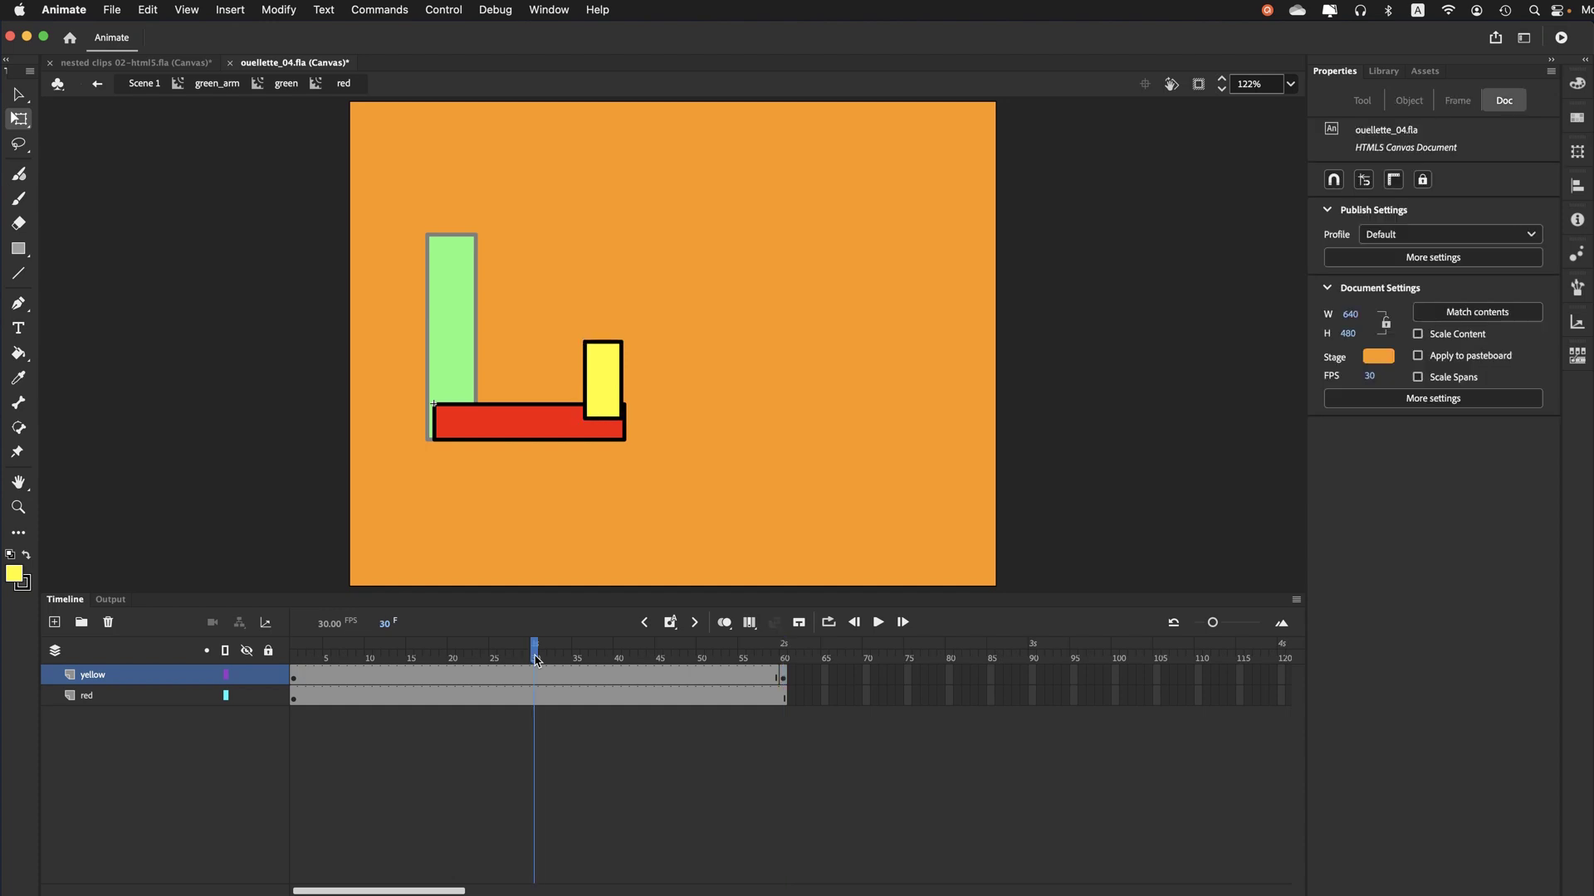
{"action": "left_click", "coordinate": [534, 675]}
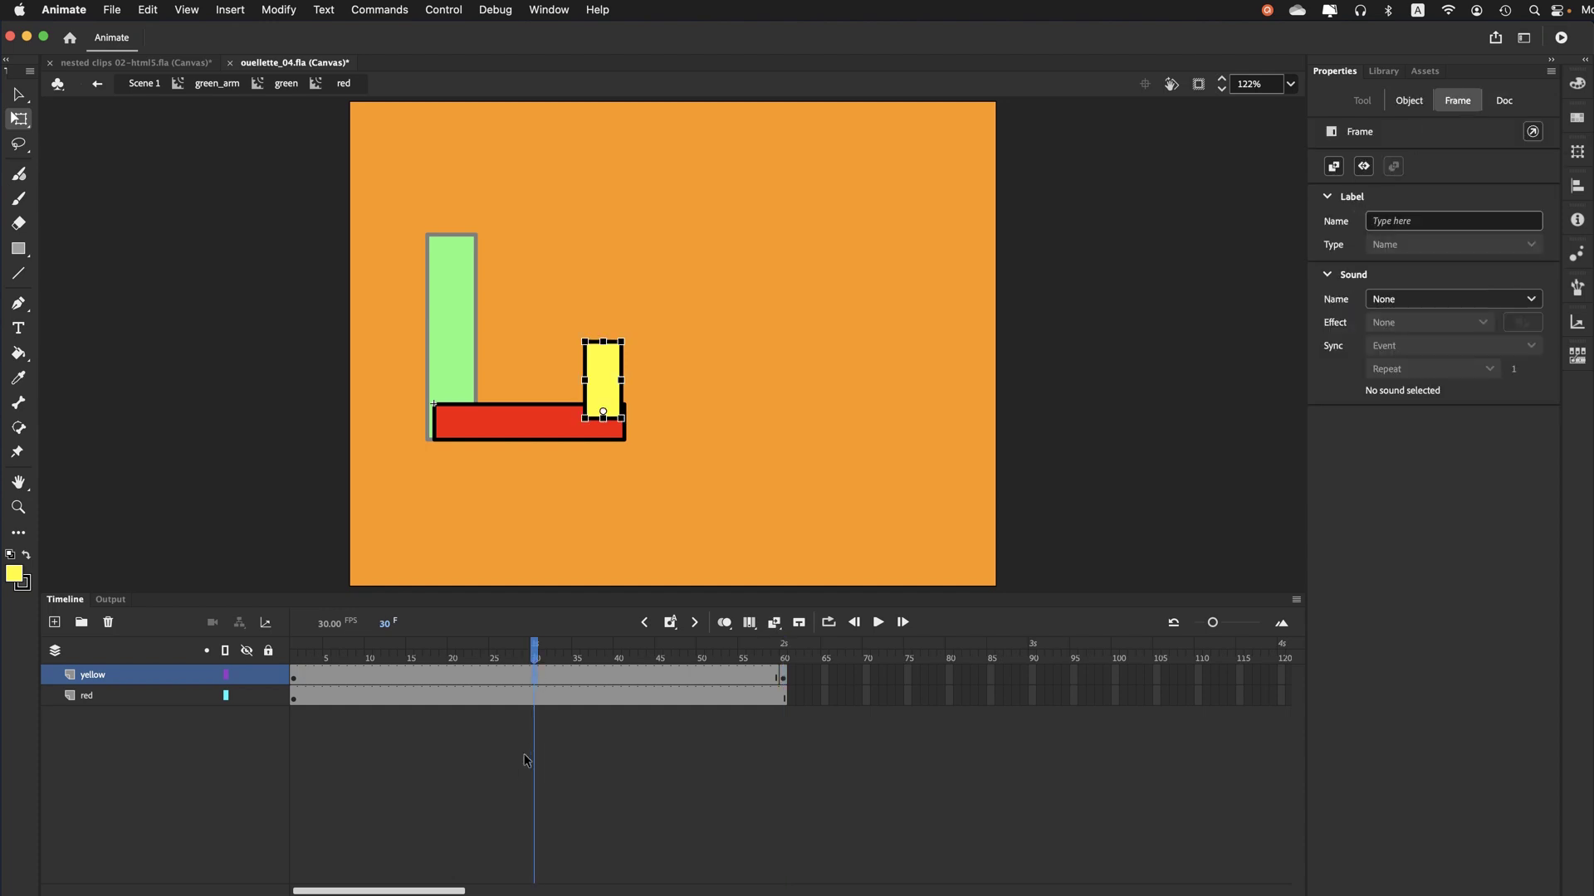
{"action": "key", "text": "F6"}
{"action": "left_click_drag", "start_coordinate": [581, 342], "coordinate": [518, 384]}
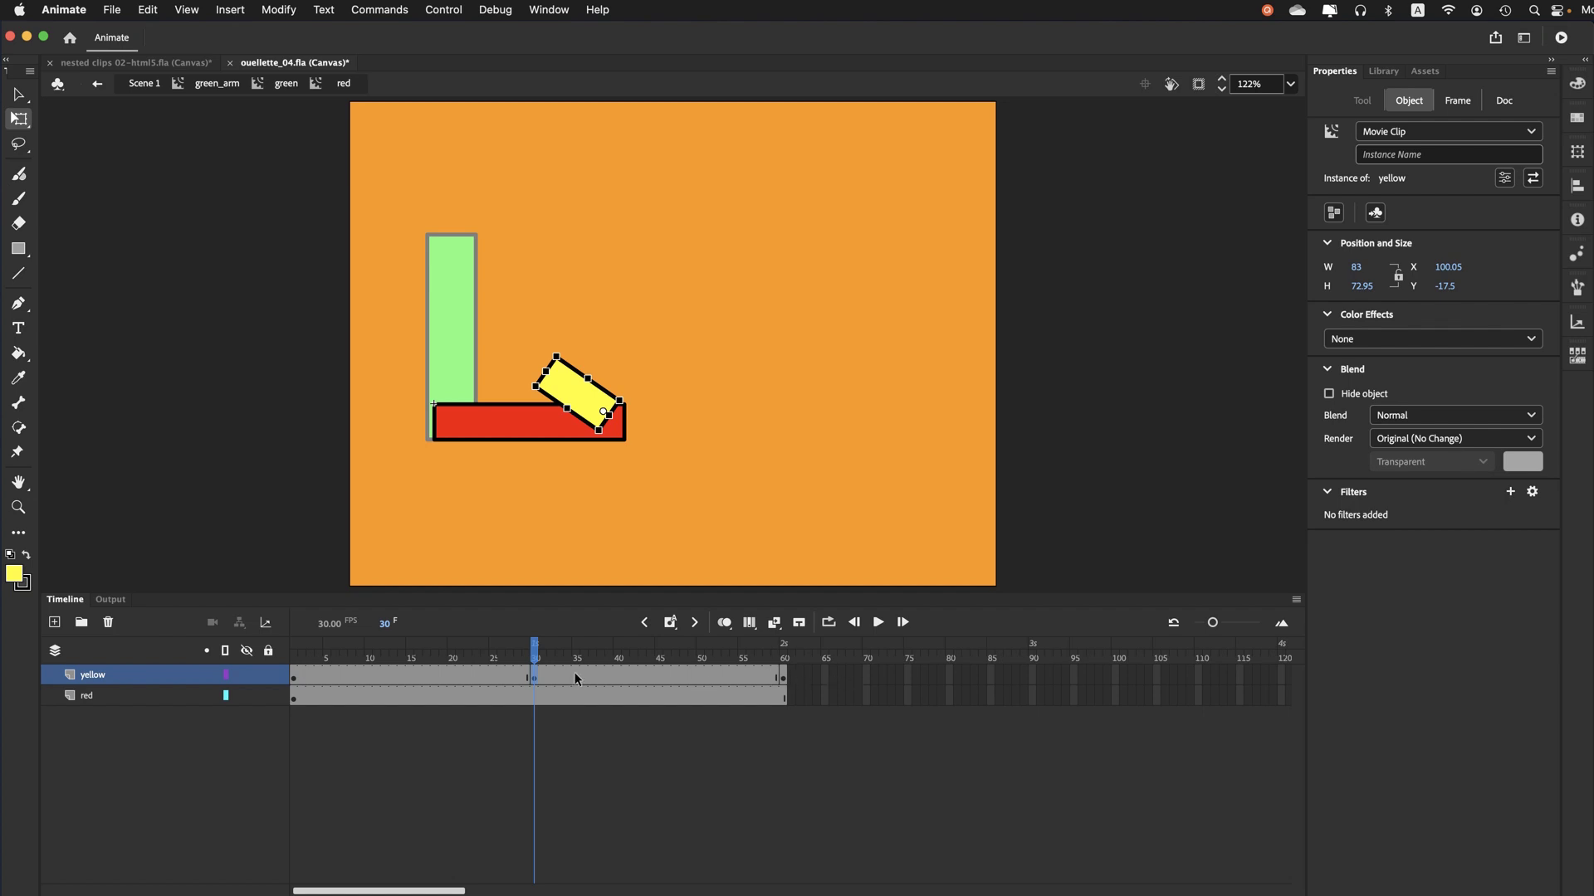
Apply a classic tween across all frames of the yellow layer, return the playhead to frame 1, and save the document
{"action": "left_click", "coordinate": [88, 679]}
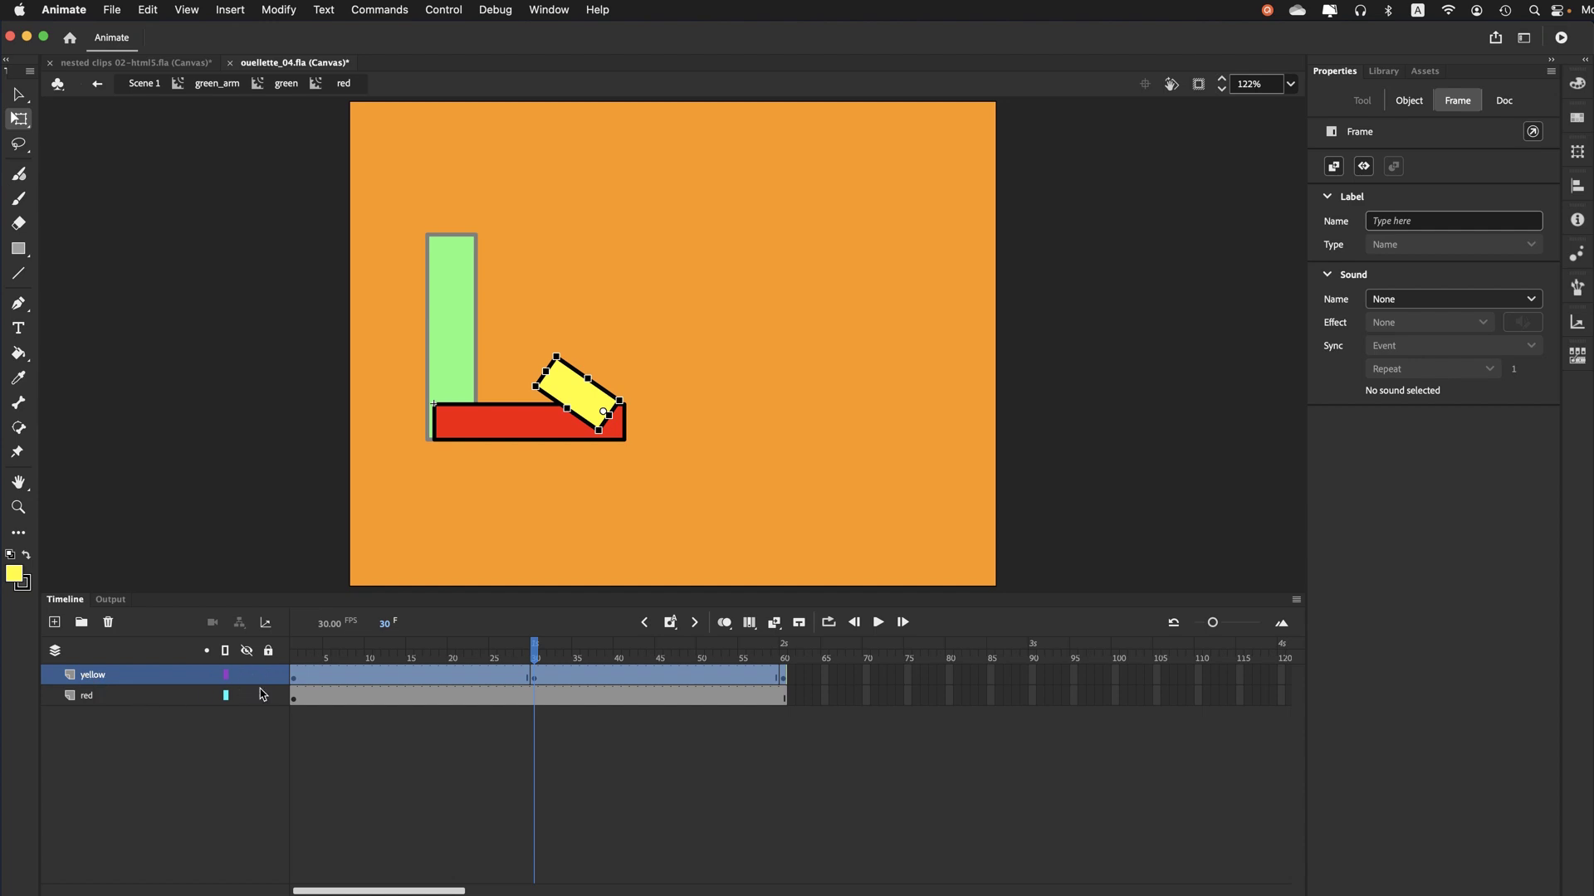
{"action": "right_click", "coordinate": [309, 680]}
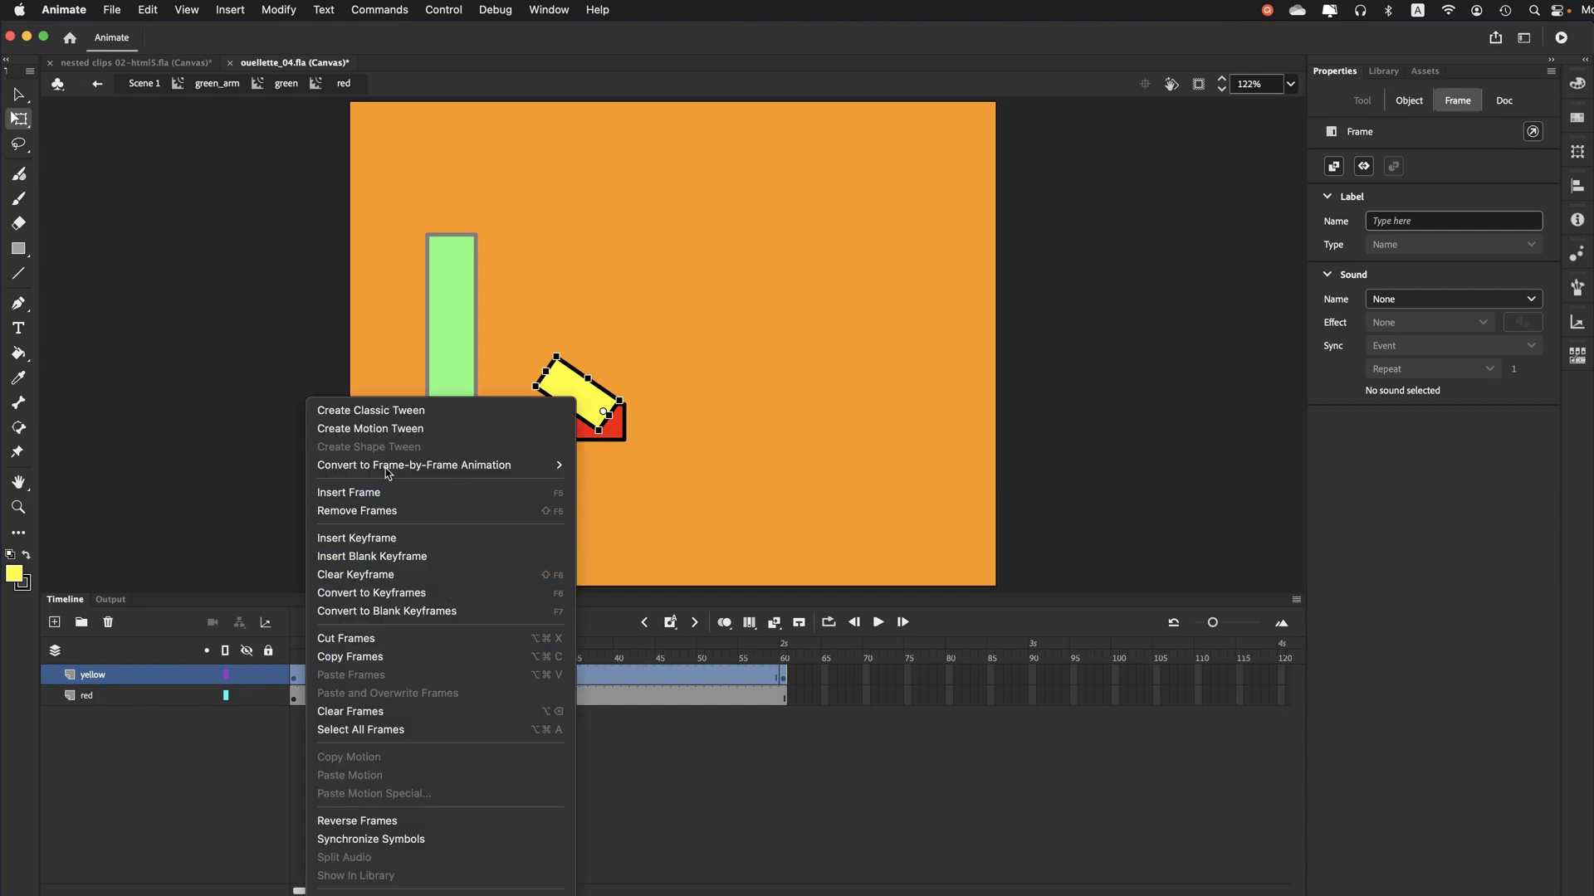
{"action": "left_click", "coordinate": [362, 415]}
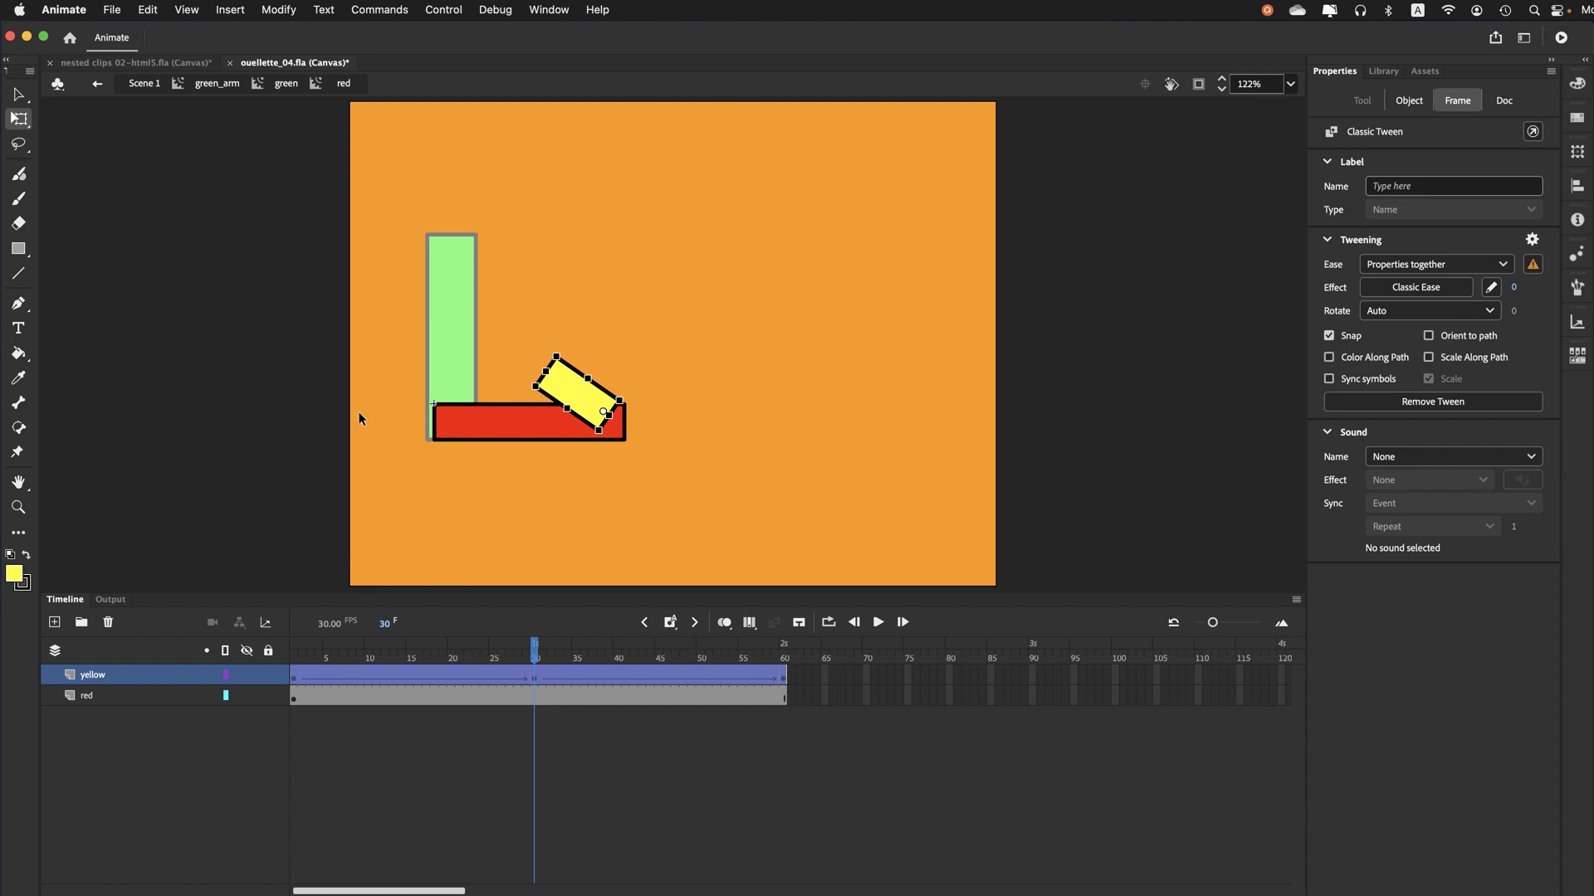
{"action": "left_click", "coordinate": [296, 658]}
{"action": "left_click_drag", "start_coordinate": [297, 660], "coordinate": [226, 657]}
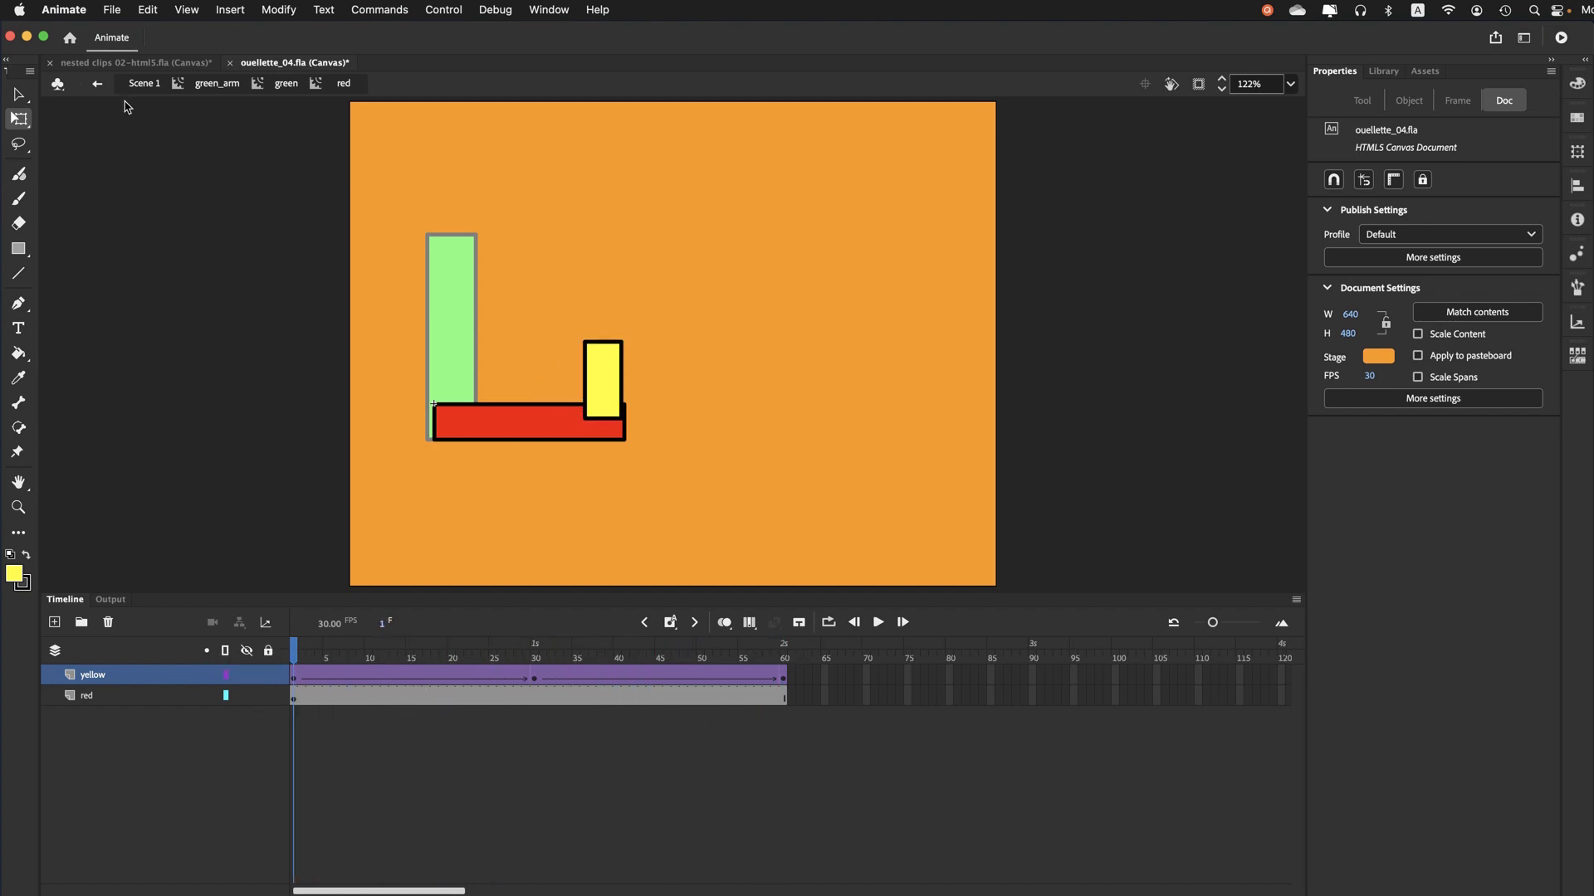
{"action": "left_click", "coordinate": [111, 10]}
{"action": "left_click", "coordinate": [116, 163]}
In the green clip, extend the red and green layers to frame 60 and add a keyframe at frame 60 of the red layer
{"action": "left_click", "coordinate": [285, 84]}
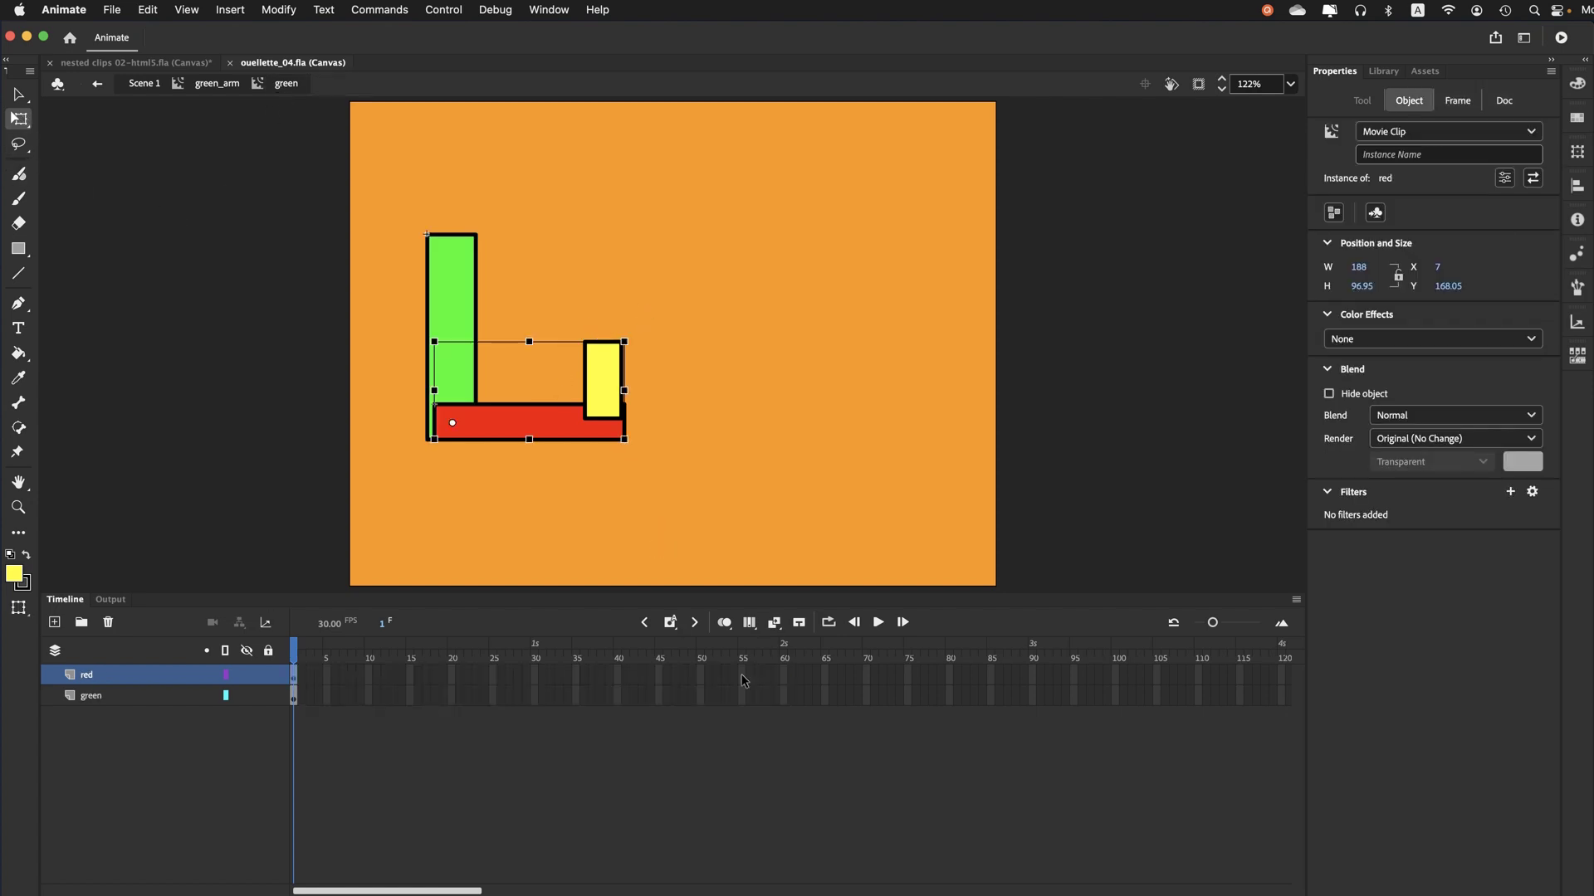
{"action": "left_click_drag", "start_coordinate": [782, 676], "coordinate": [786, 712]}
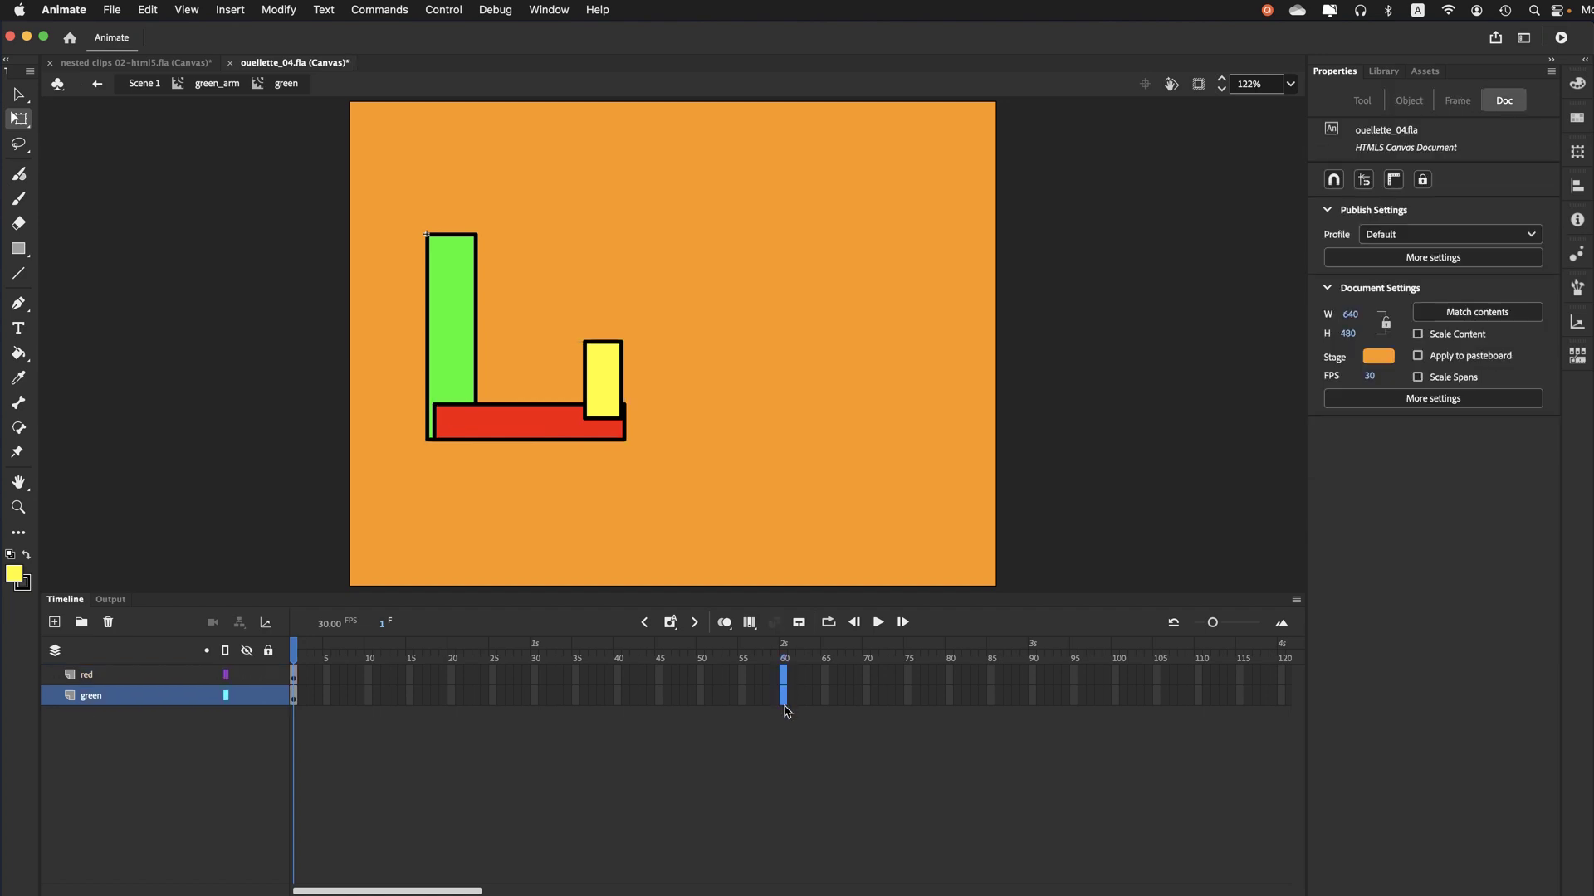
{"action": "key", "text": "F5"}
{"action": "left_click", "coordinate": [765, 830]}
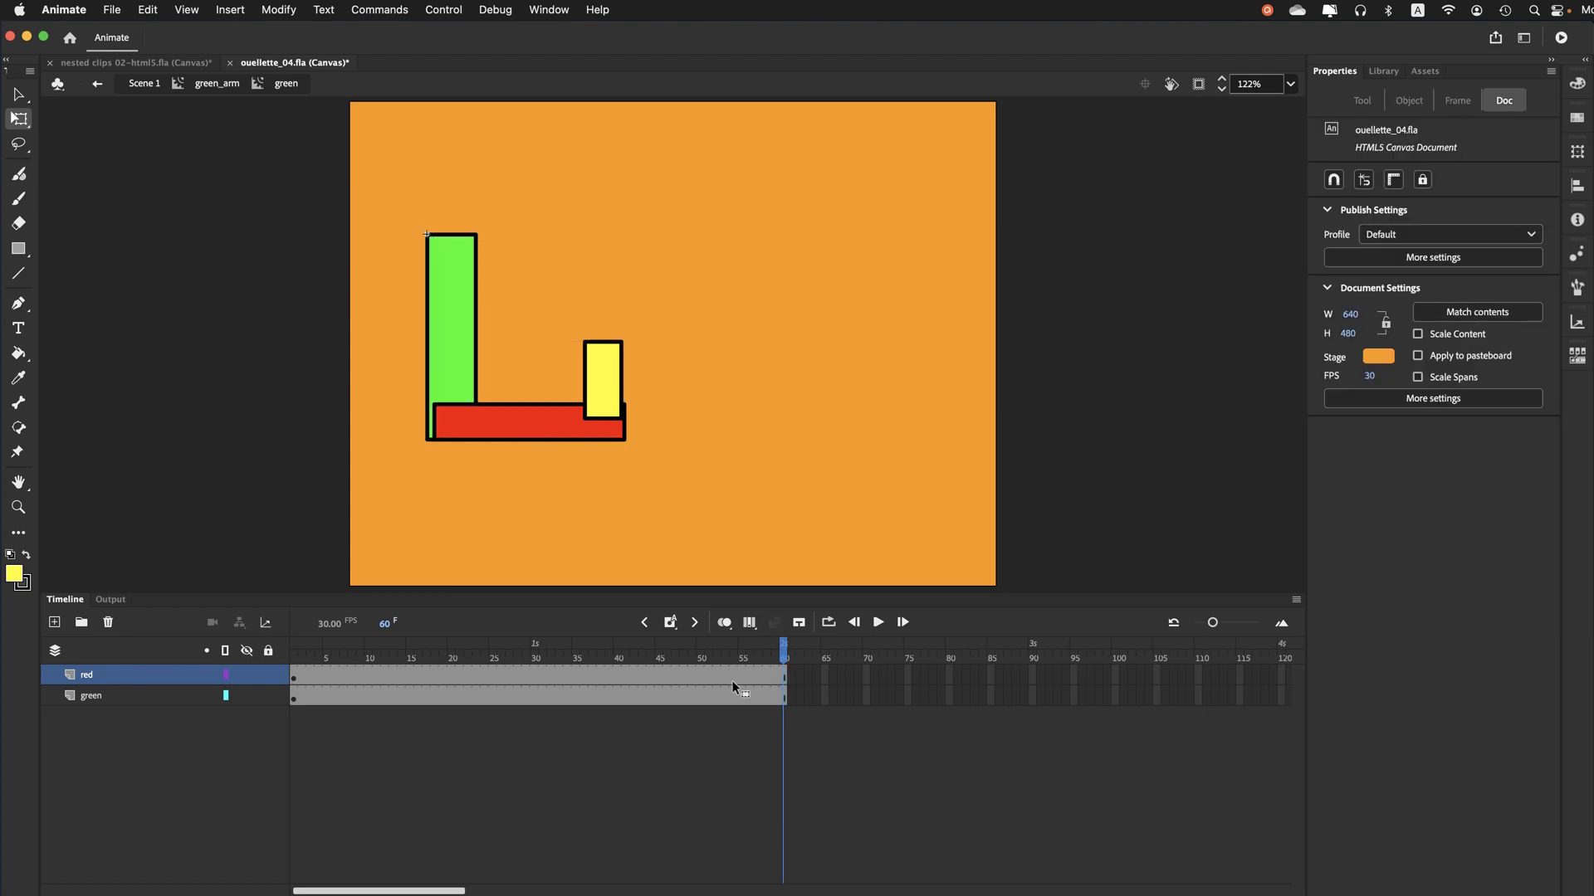
{"action": "left_click", "coordinate": [786, 675]}
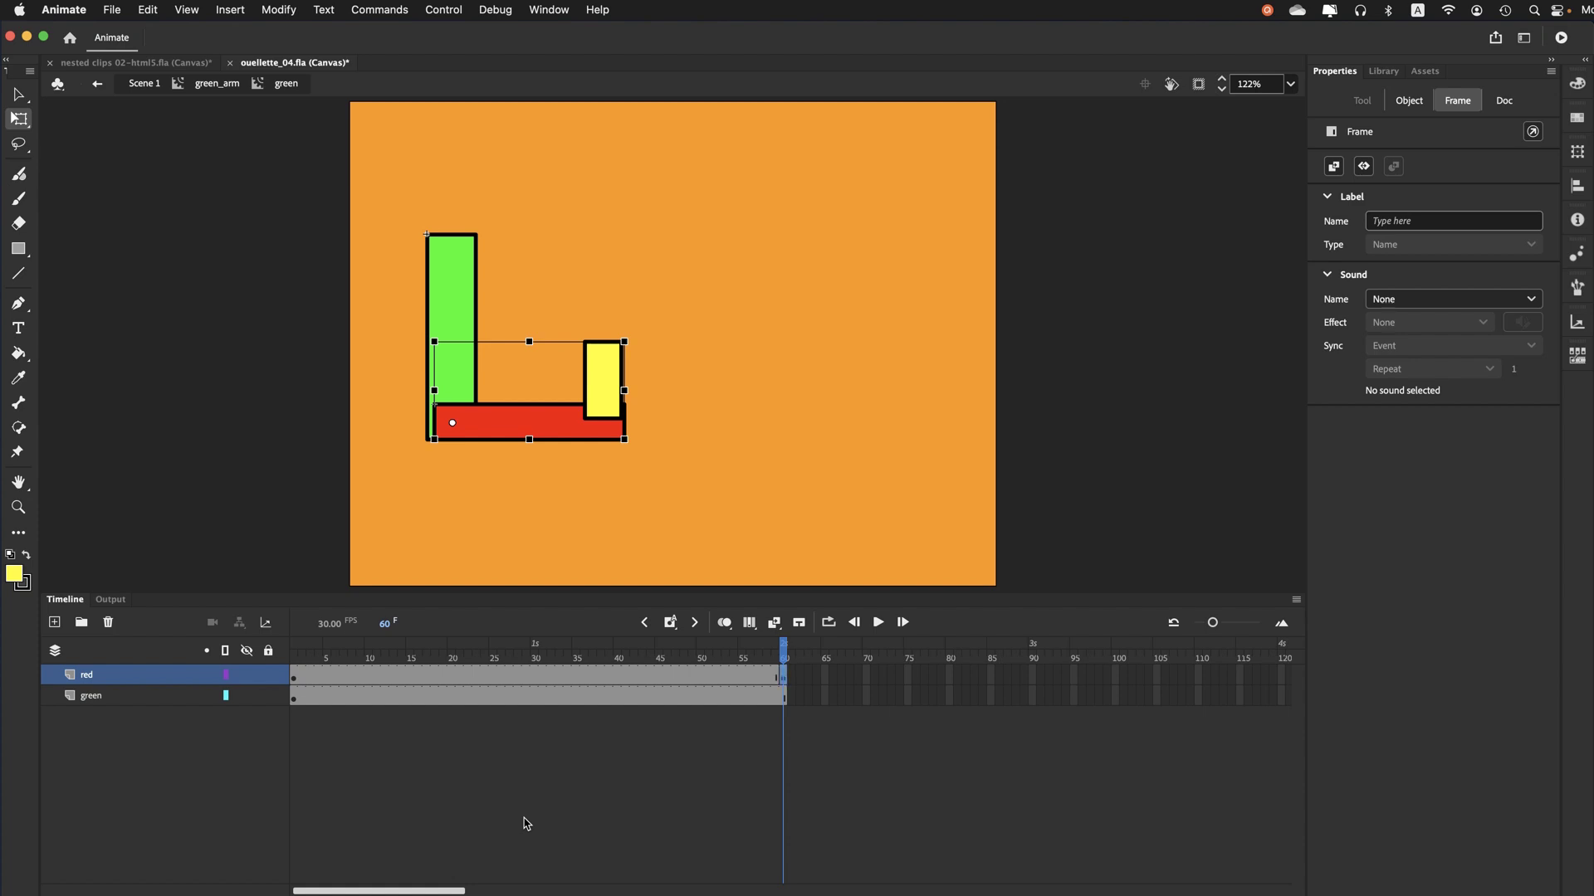
Add a keyframe at frame 30 of the red layer and rotate the red clip counterclockwise there so it slopes up beside the green bar
{"action": "left_click", "coordinate": [537, 660]}
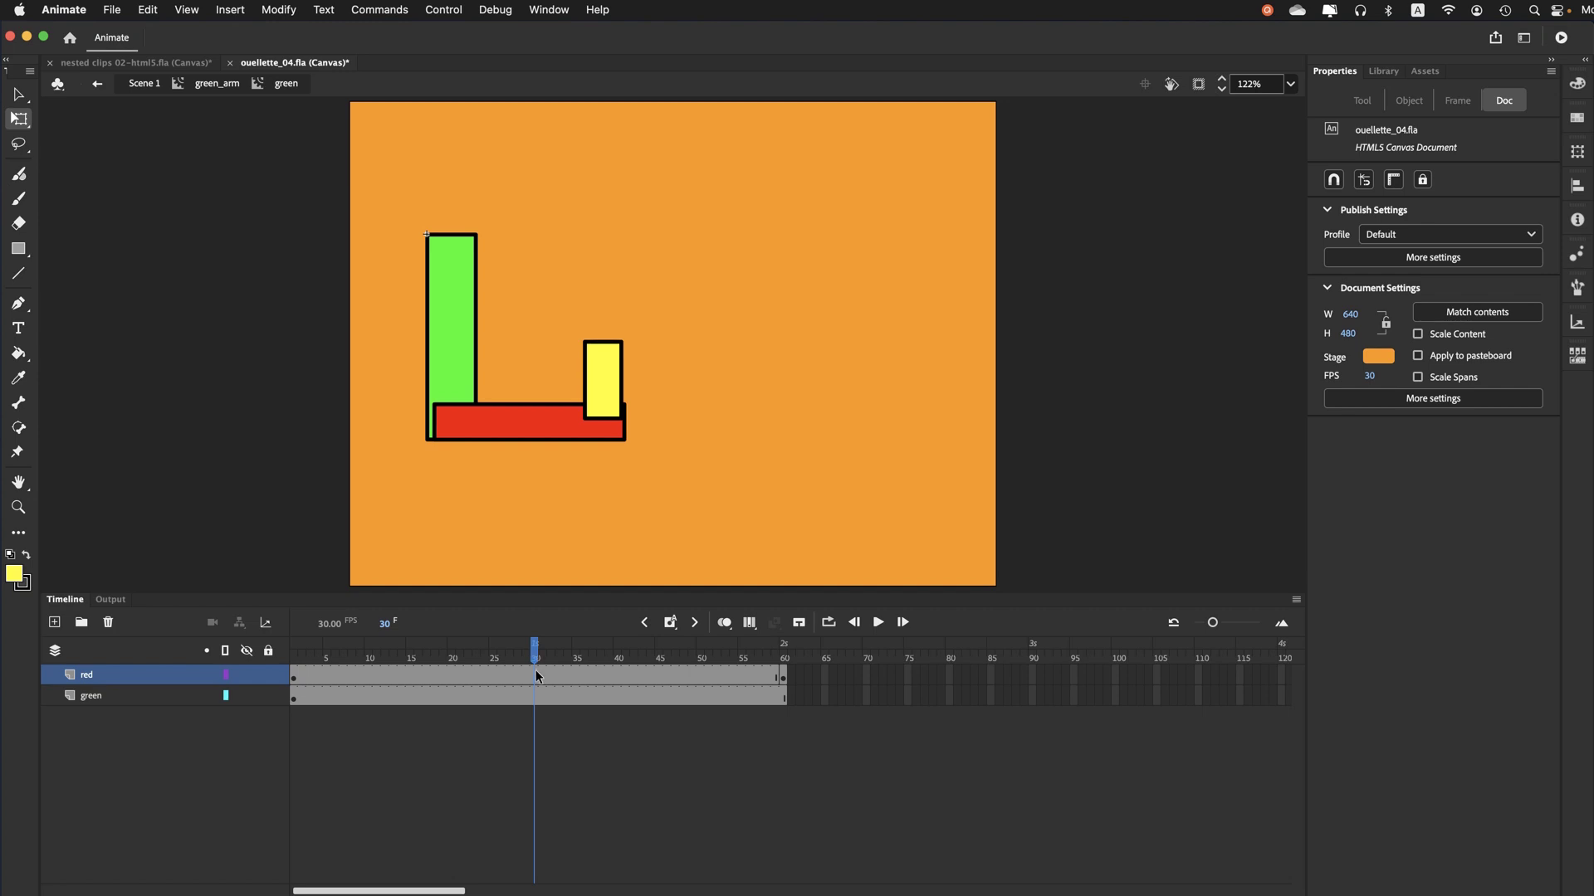
{"action": "left_click", "coordinate": [535, 672]}
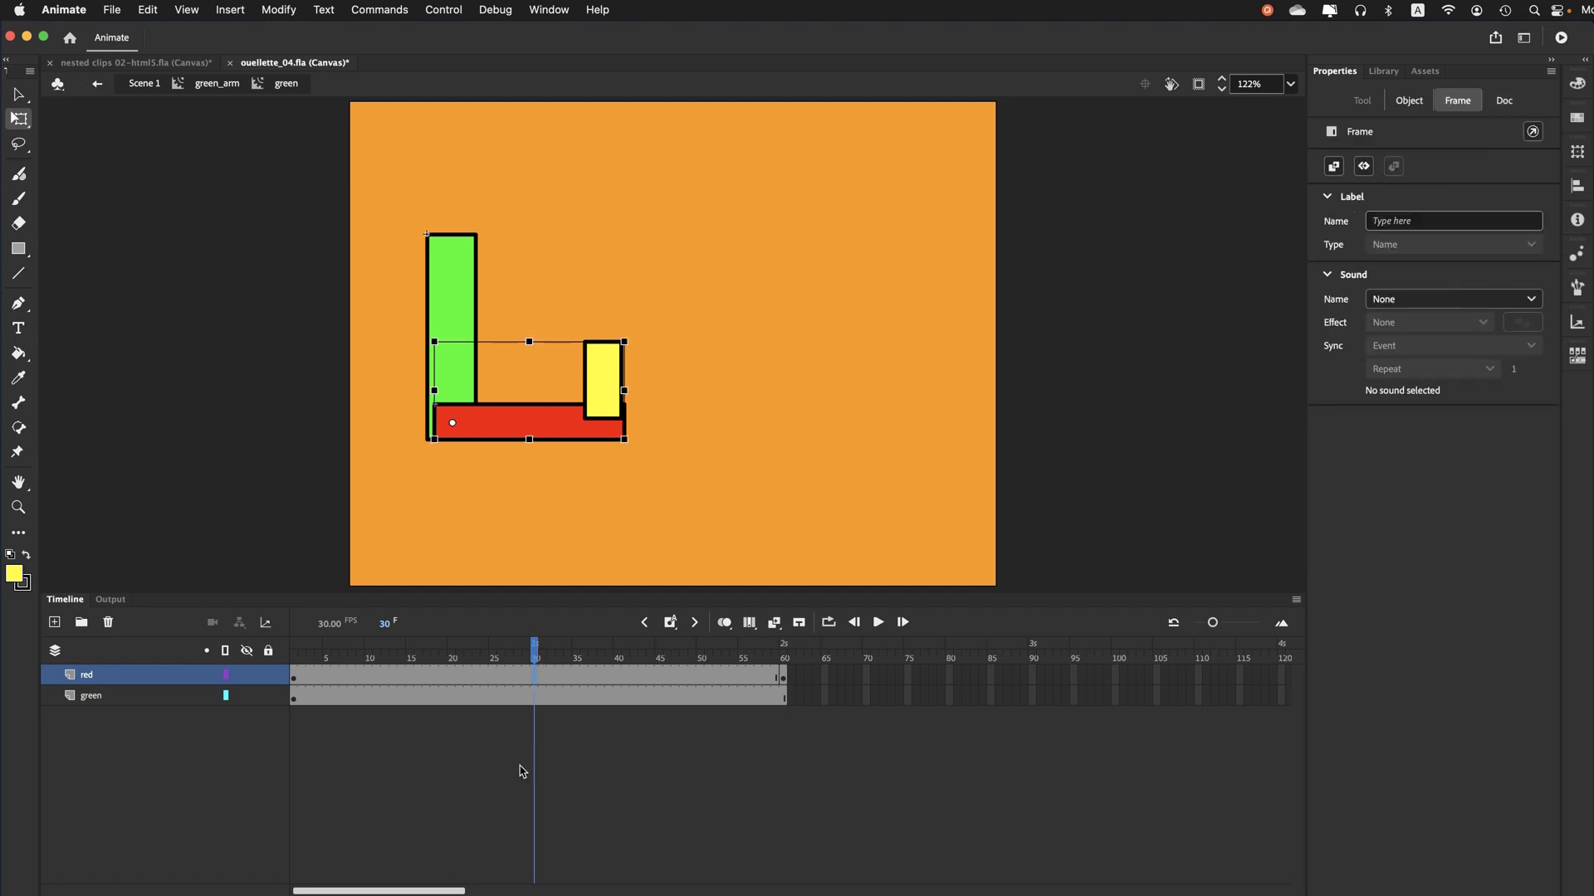
{"action": "key", "text": "F6"}
{"action": "left_click_drag", "start_coordinate": [635, 332], "coordinate": [561, 170]}
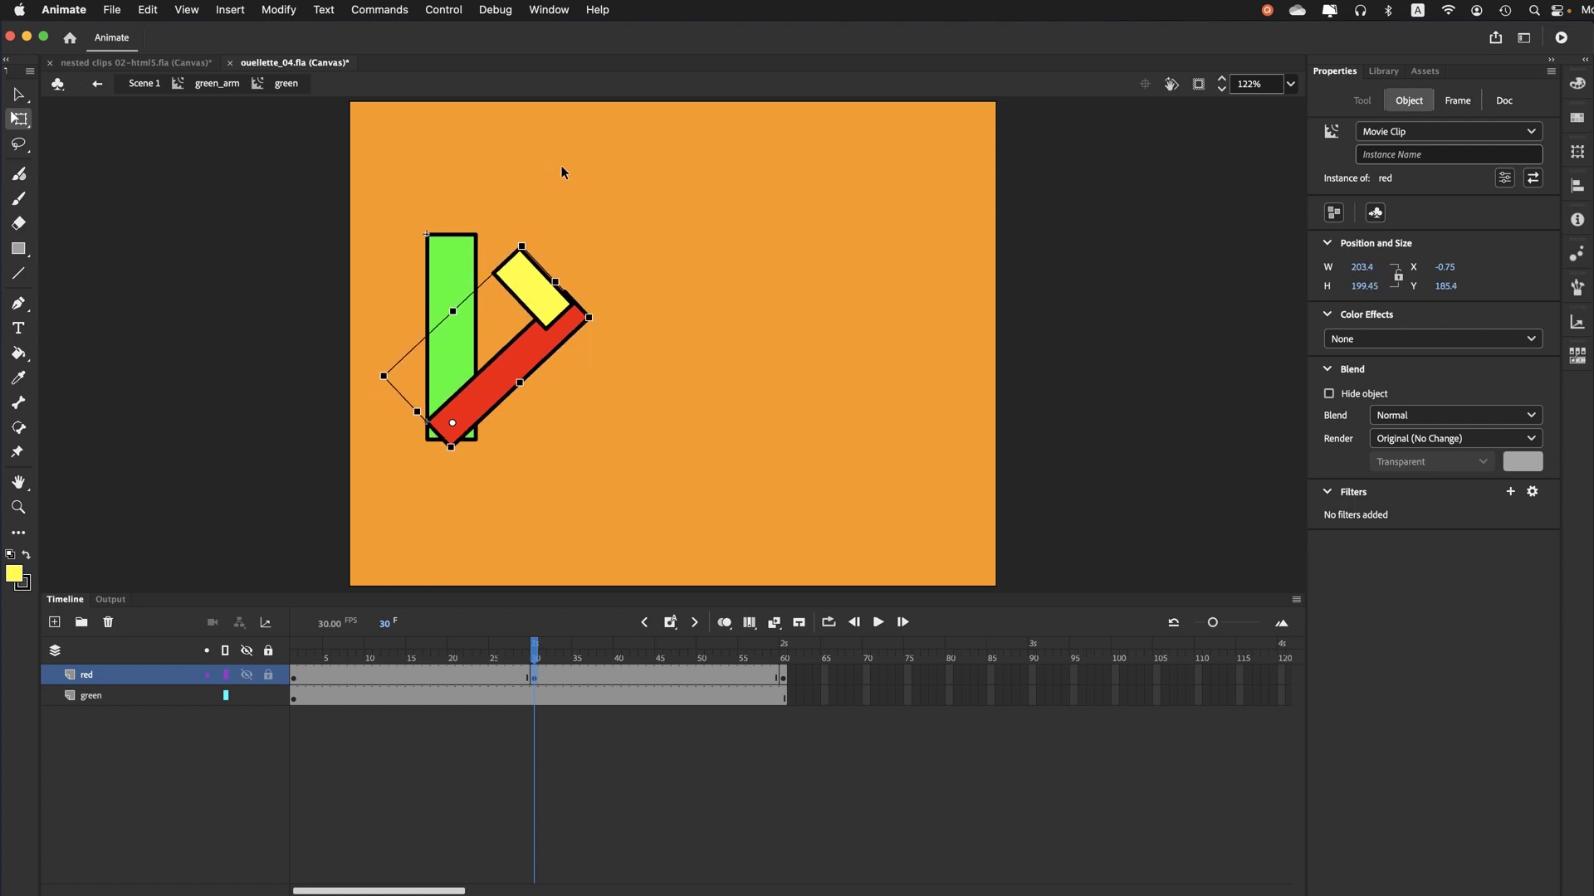
Apply a classic tween across all frames of the red layer, return the playhead to frame 1, and save the document
{"action": "left_click", "coordinate": [79, 677]}
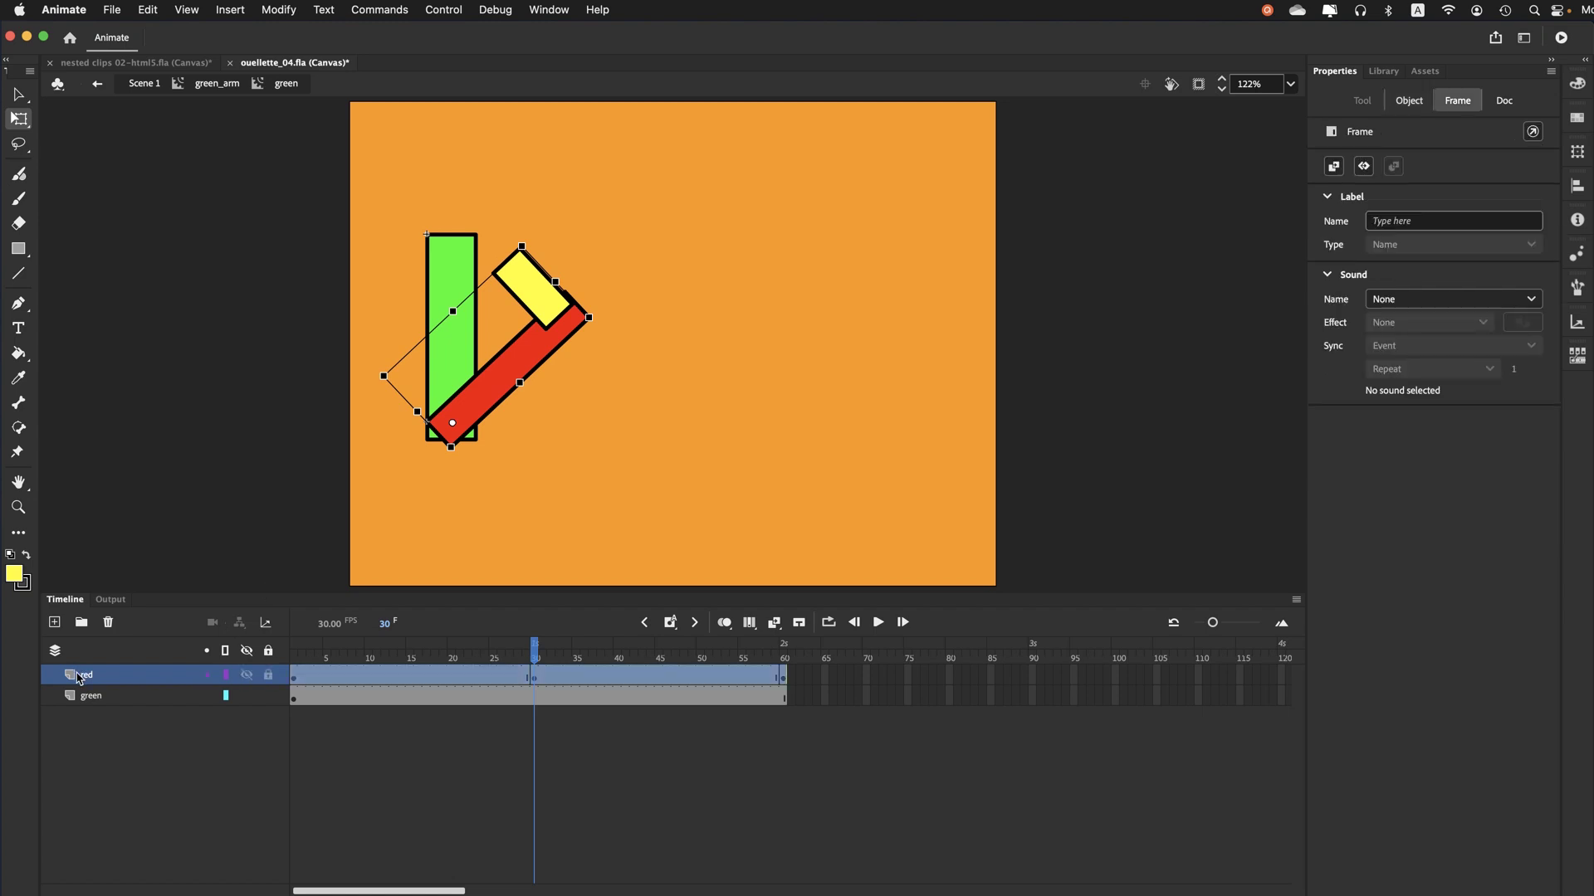
{"action": "right_click", "coordinate": [347, 683]}
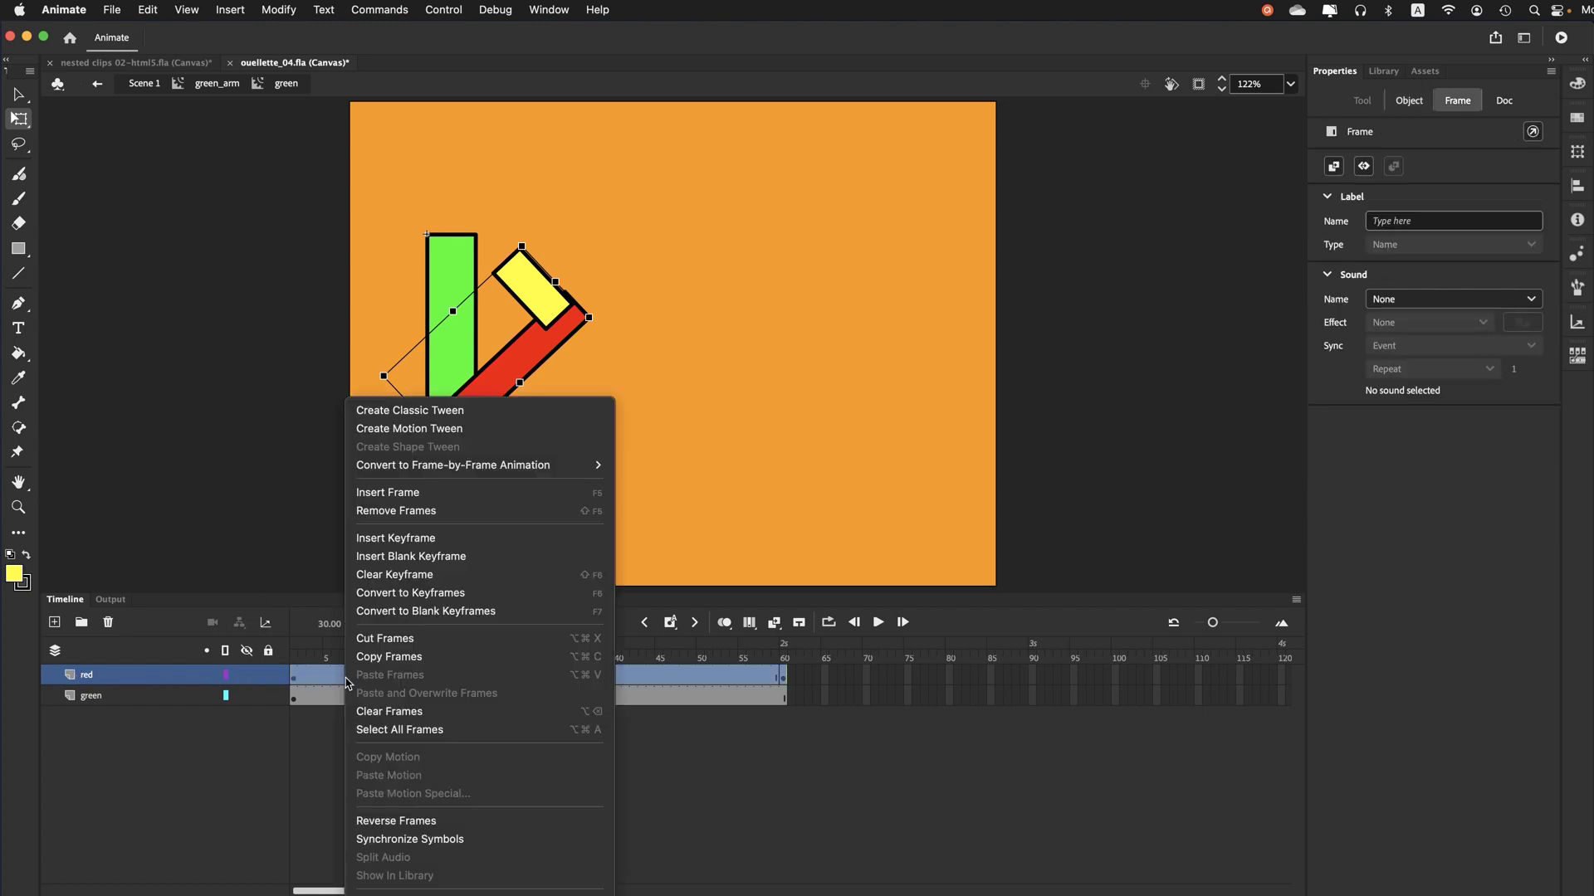
{"action": "left_click", "coordinate": [389, 412]}
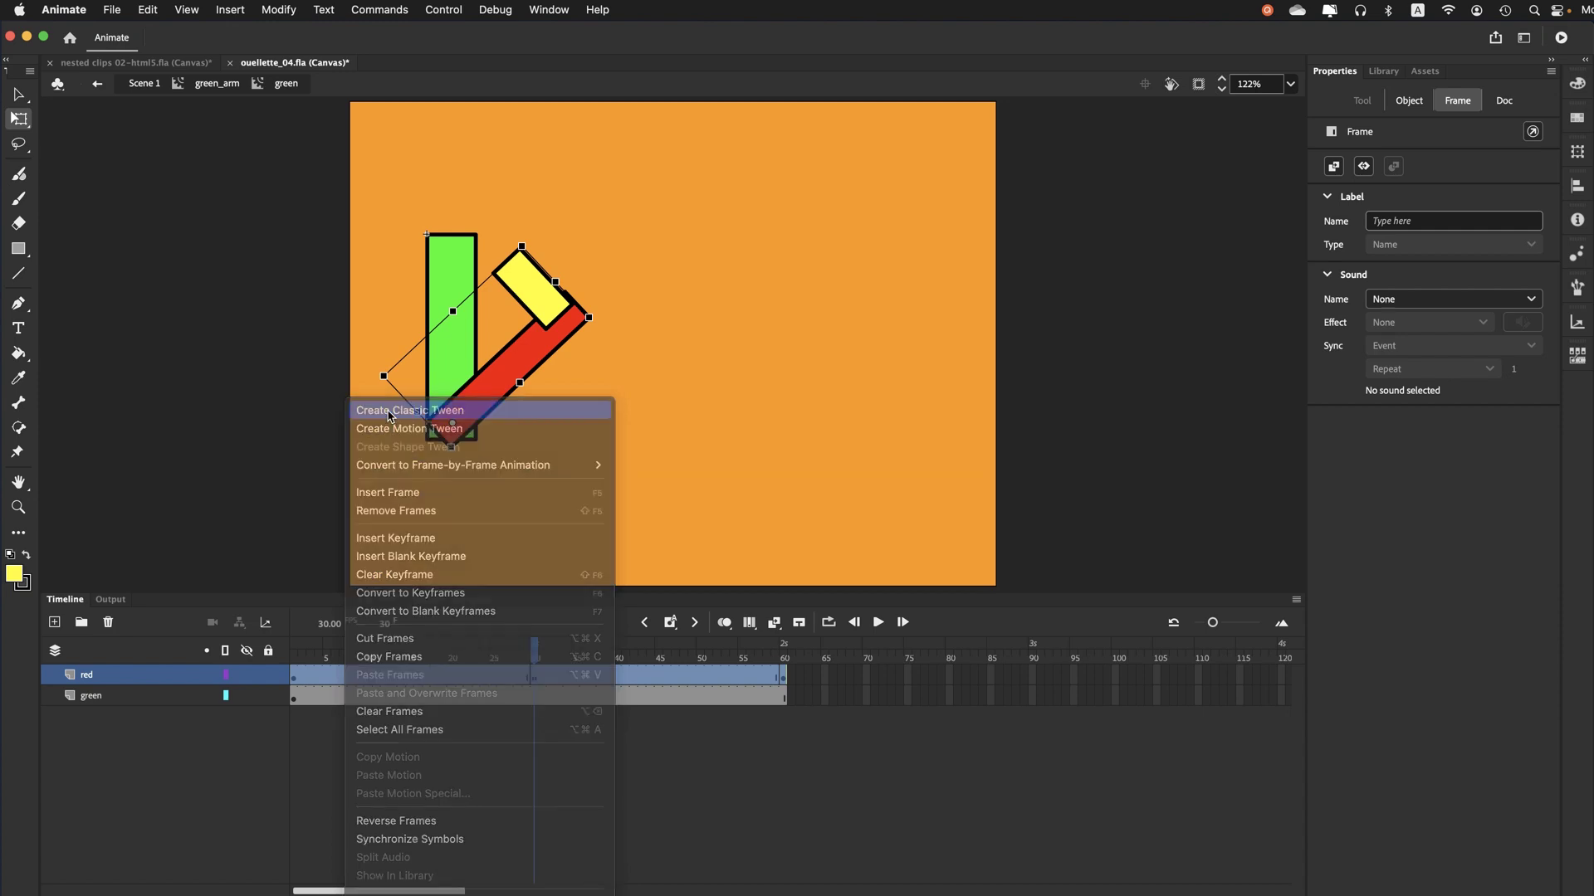
{"action": "left_click", "coordinate": [295, 663]}
{"action": "mouse_move", "coordinate": [295, 663]}
{"action": "left_mouse_down"}
{"action": "mouse_move", "coordinate": [747, 639]}
{"action": "mouse_move", "coordinate": [294, 651]}
{"action": "left_mouse_up"}
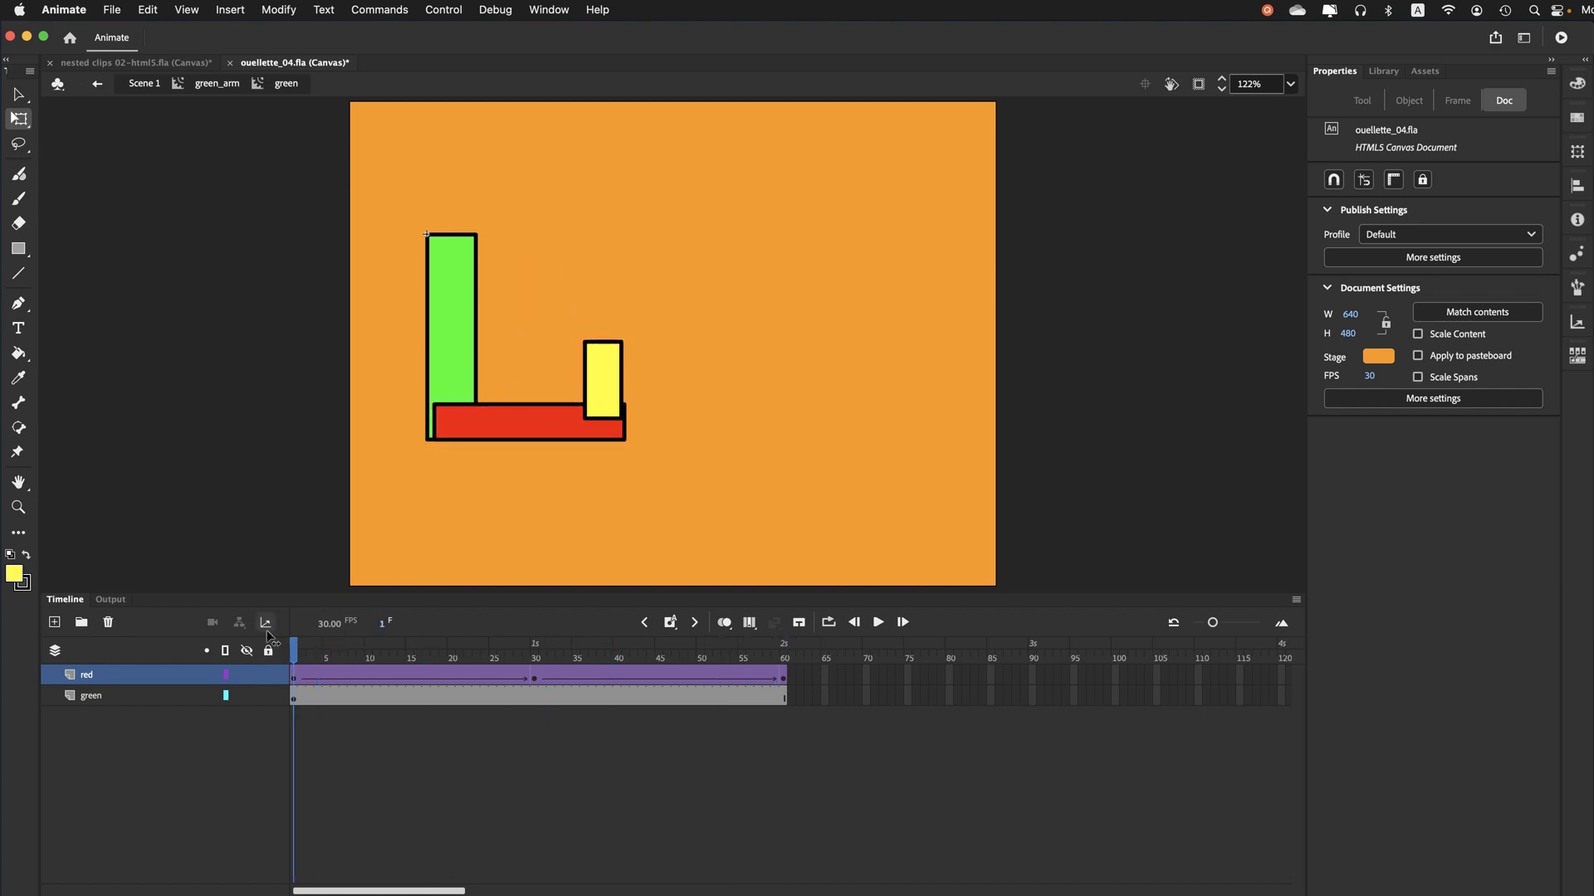
{"action": "left_click", "coordinate": [113, 9]}
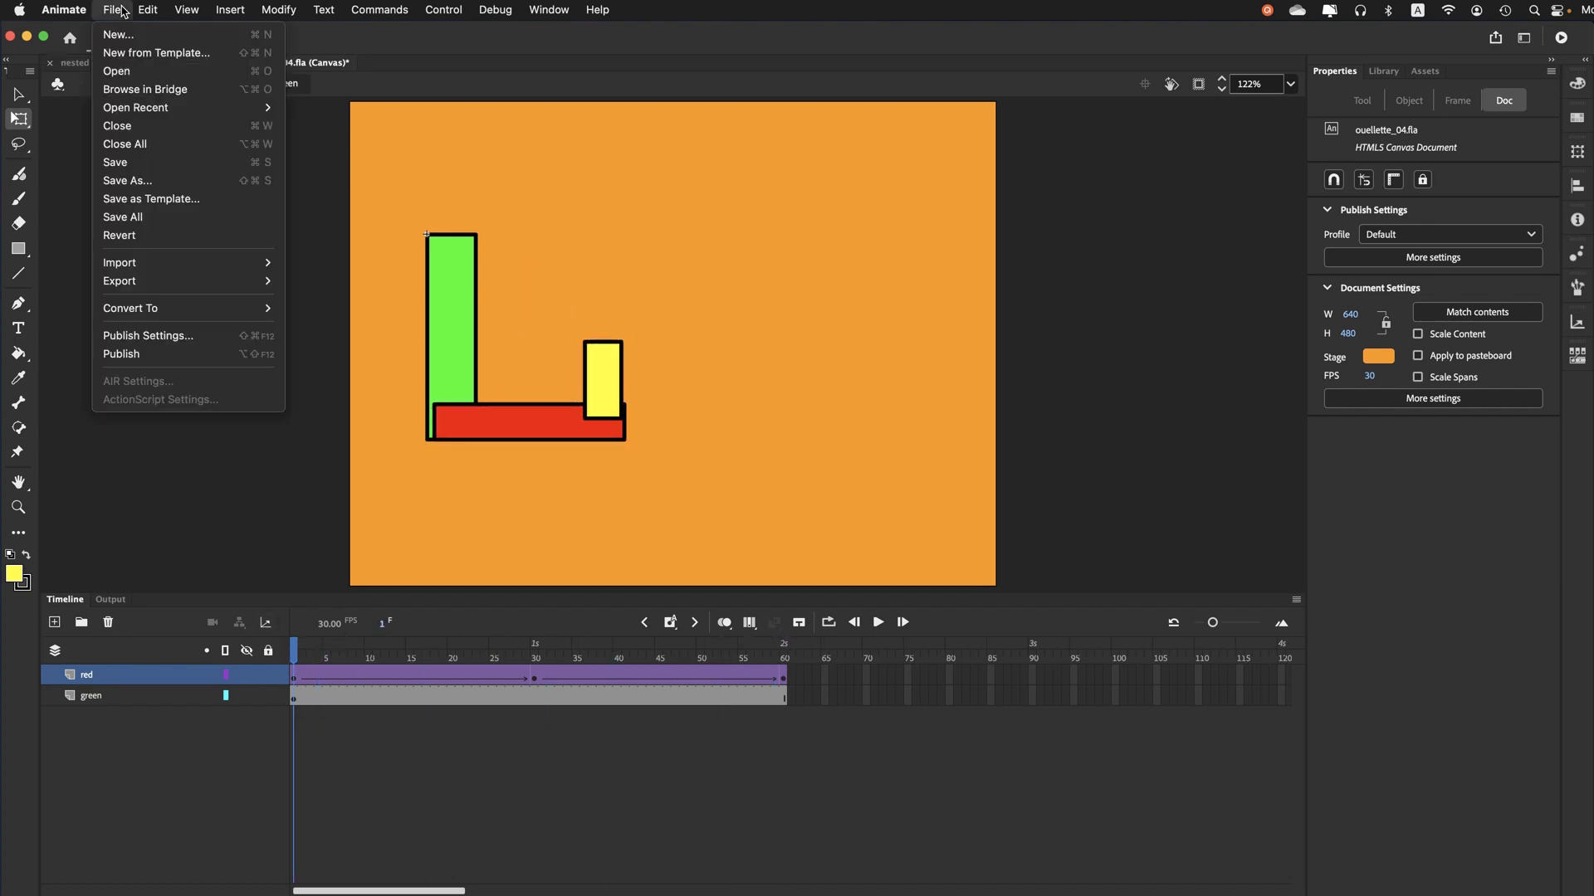
{"action": "left_click", "coordinate": [116, 163]}
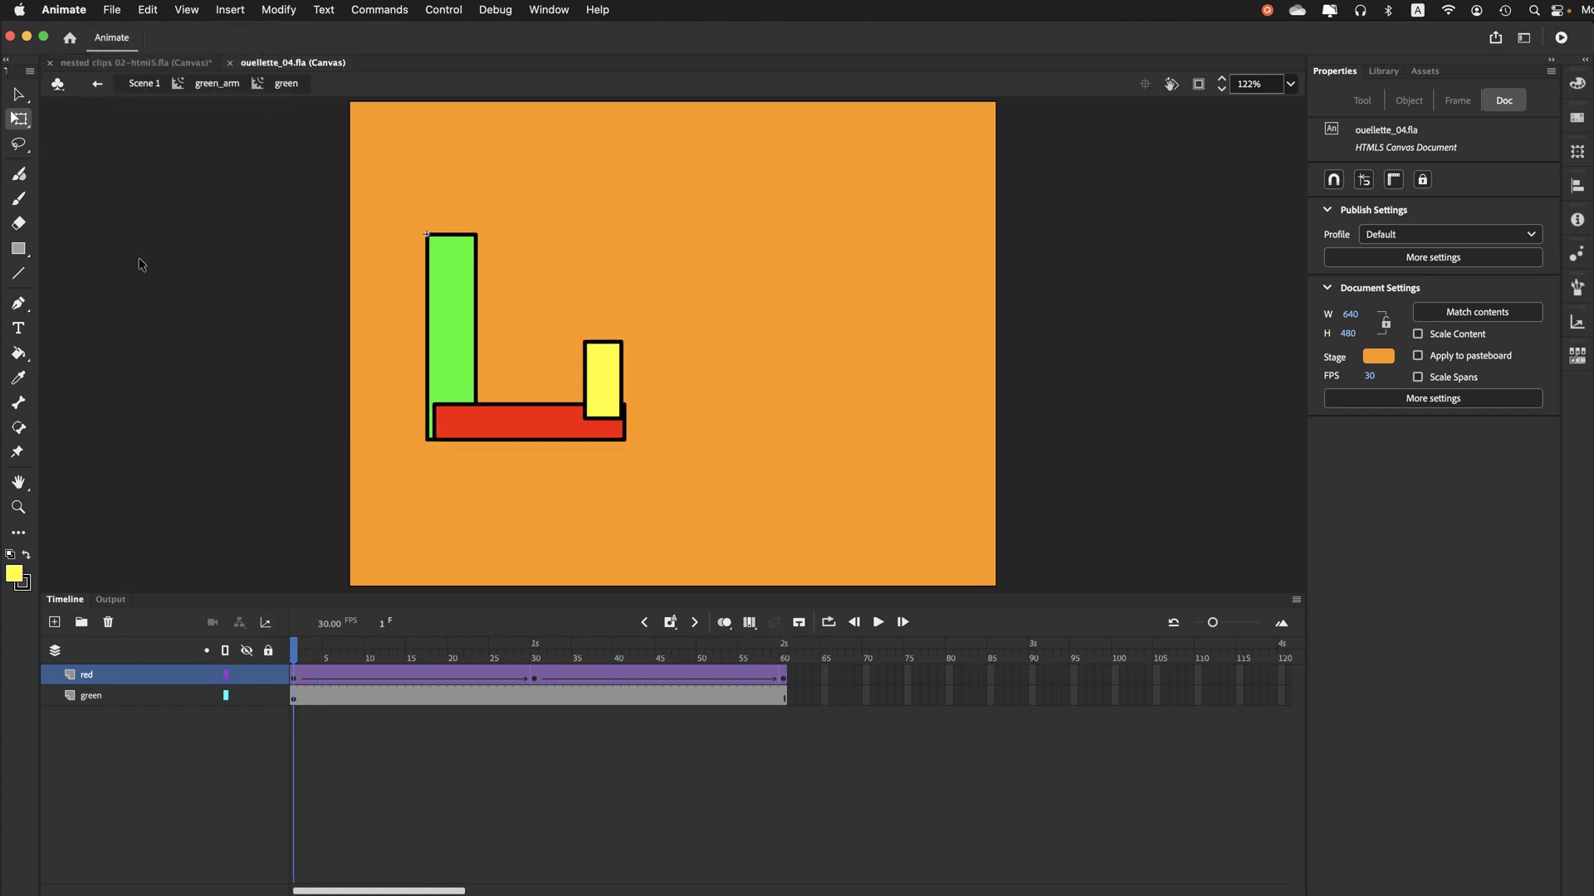
Go back up to the green_arm clip and add a keyframe at frame 60 of Layer_1
{"action": "left_click", "coordinate": [214, 87]}
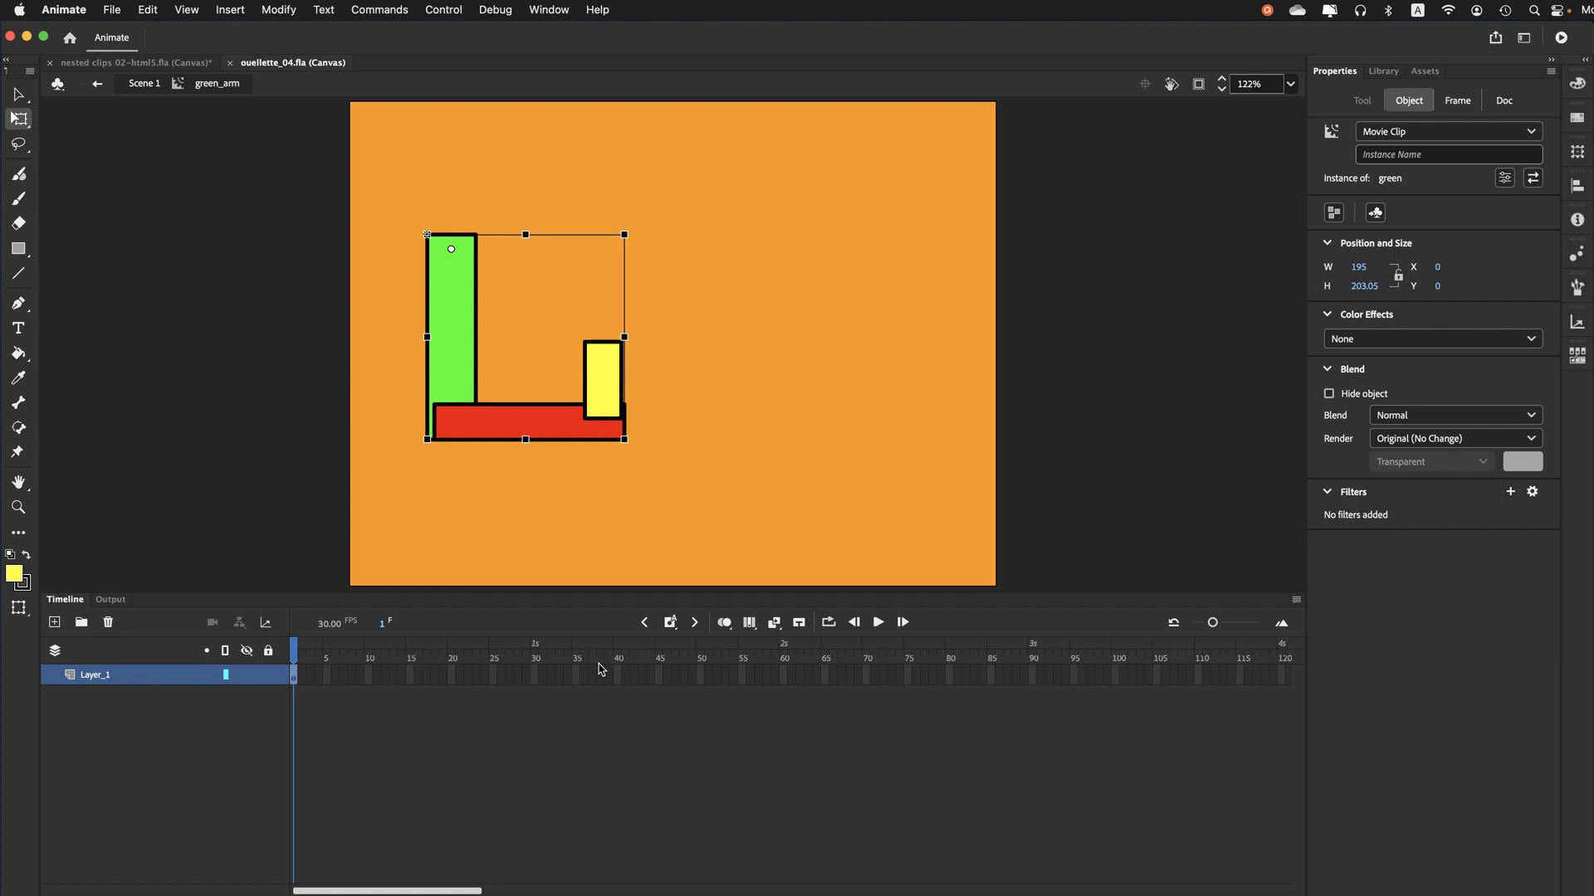
{"action": "left_click", "coordinate": [783, 675]}
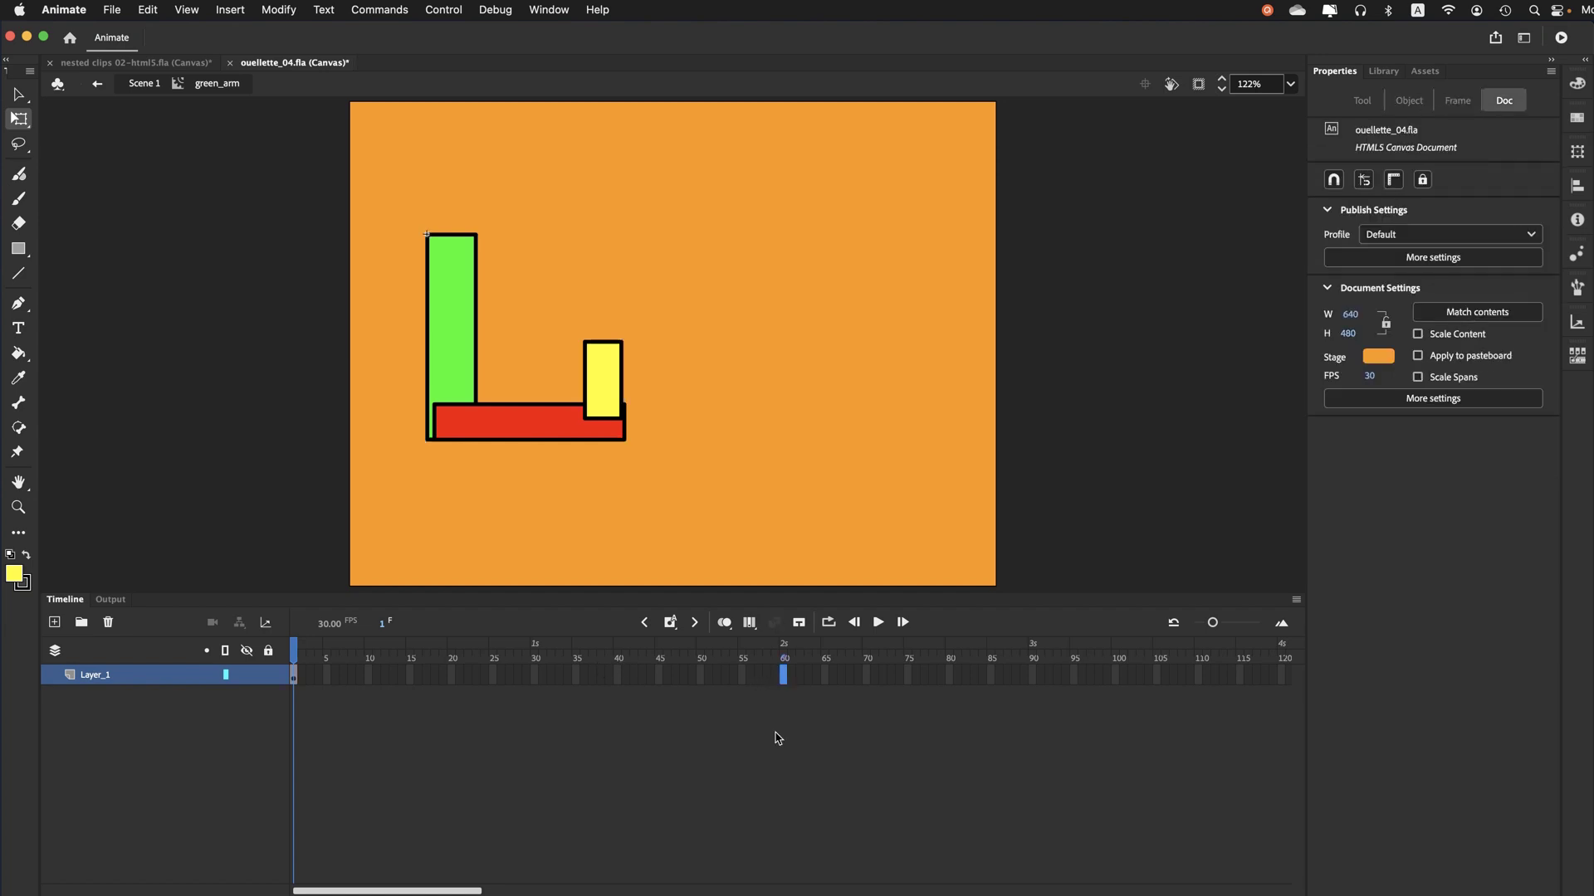
{"action": "key", "text": "F6"}
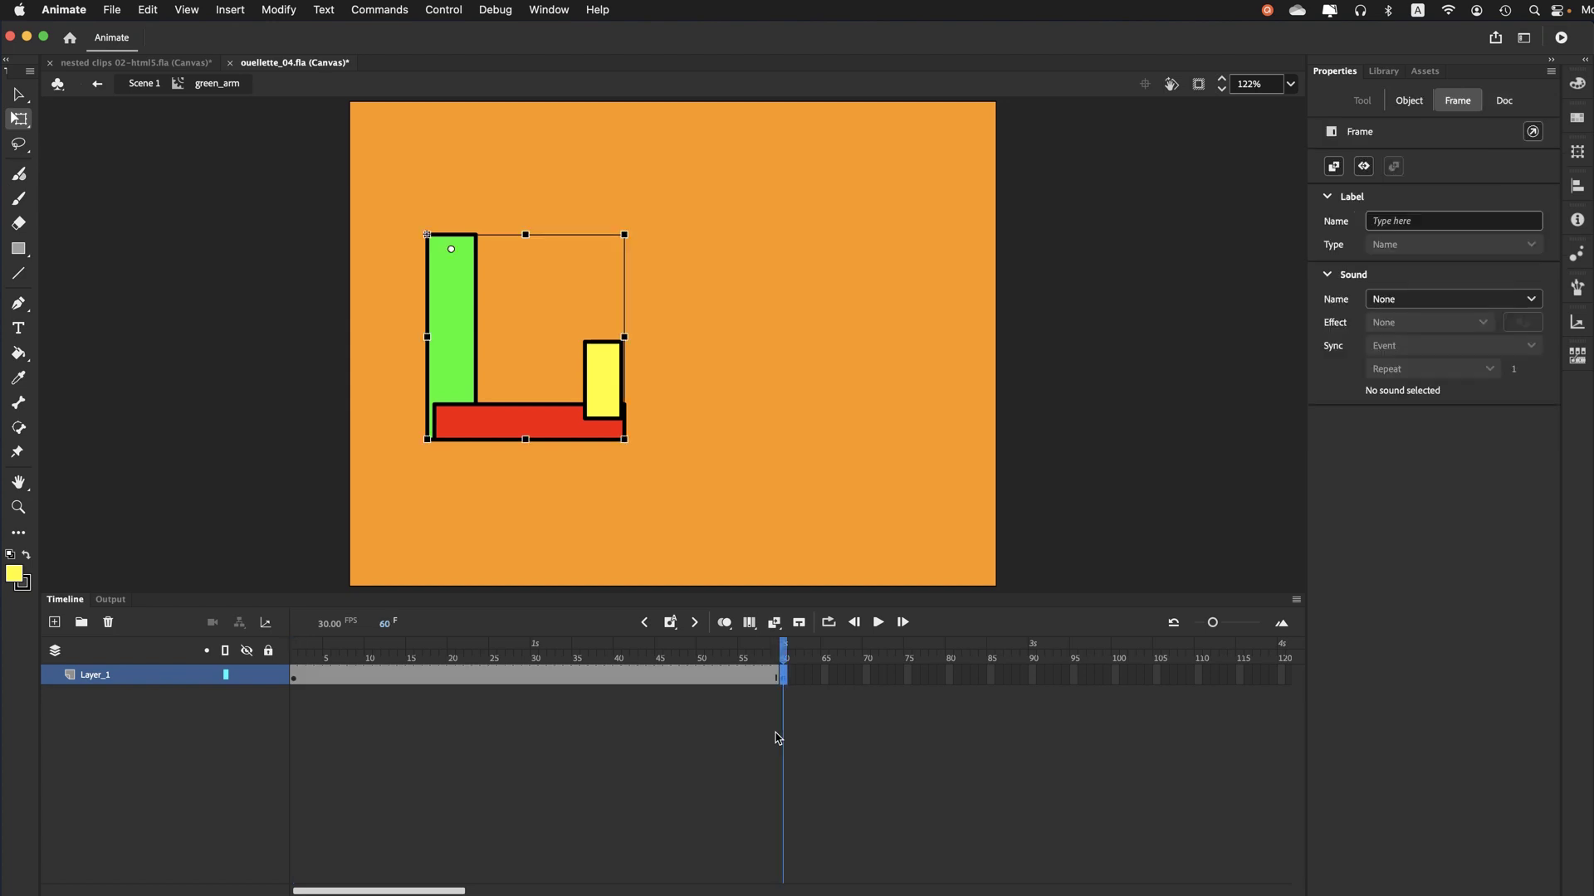
Add a keyframe at frame 30 of Layer_1 and swing the green clip counterclockwise there so the green bar slopes down to the right
{"action": "left_click", "coordinate": [535, 657]}
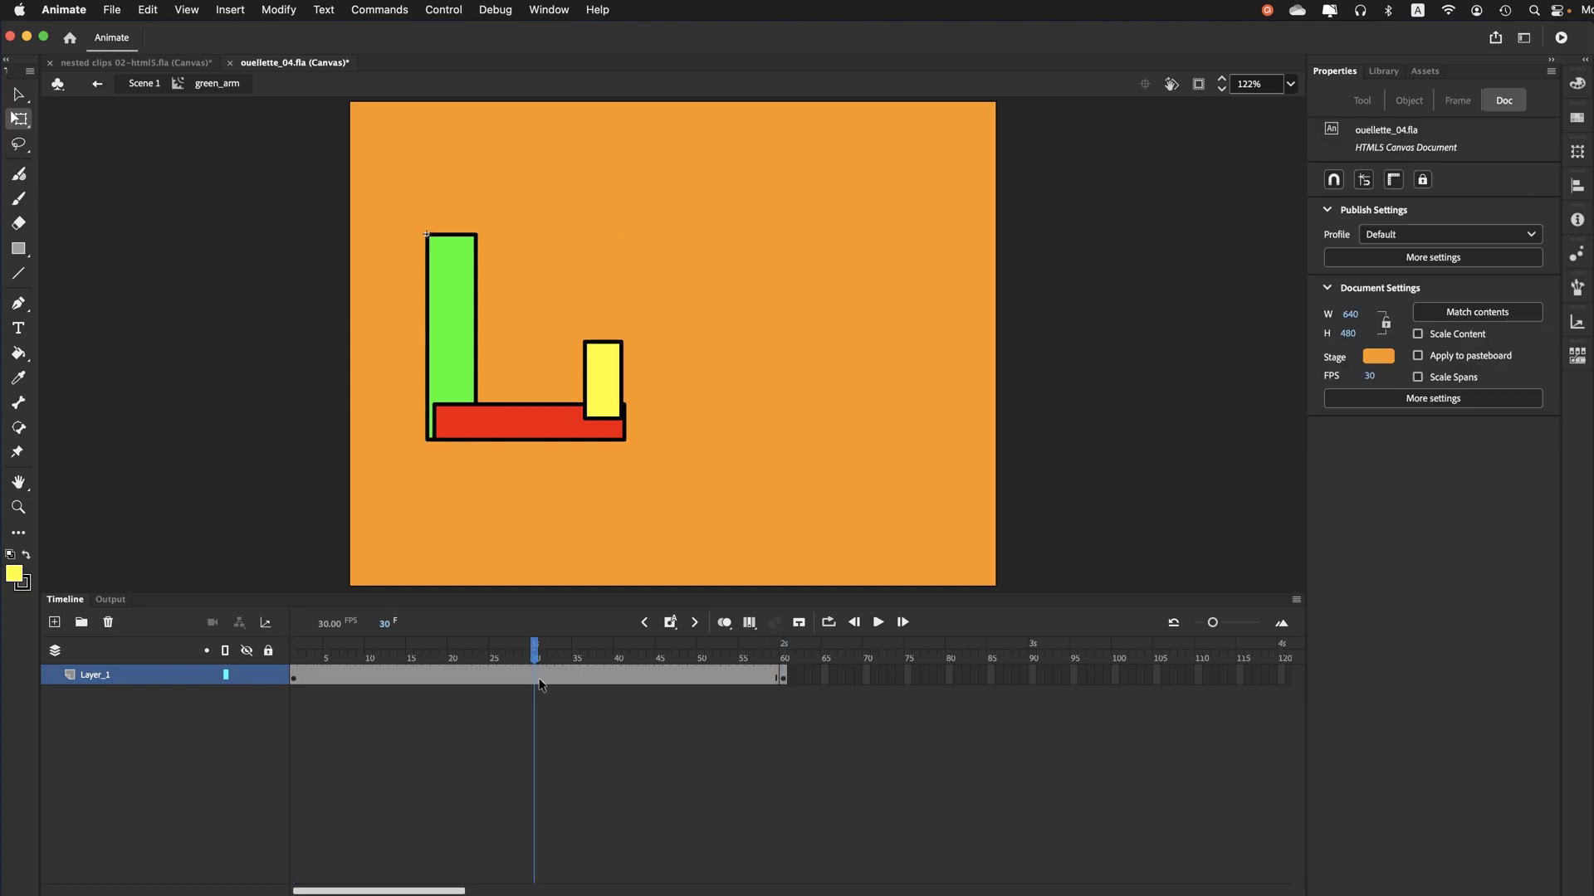
{"action": "left_click", "coordinate": [535, 679]}
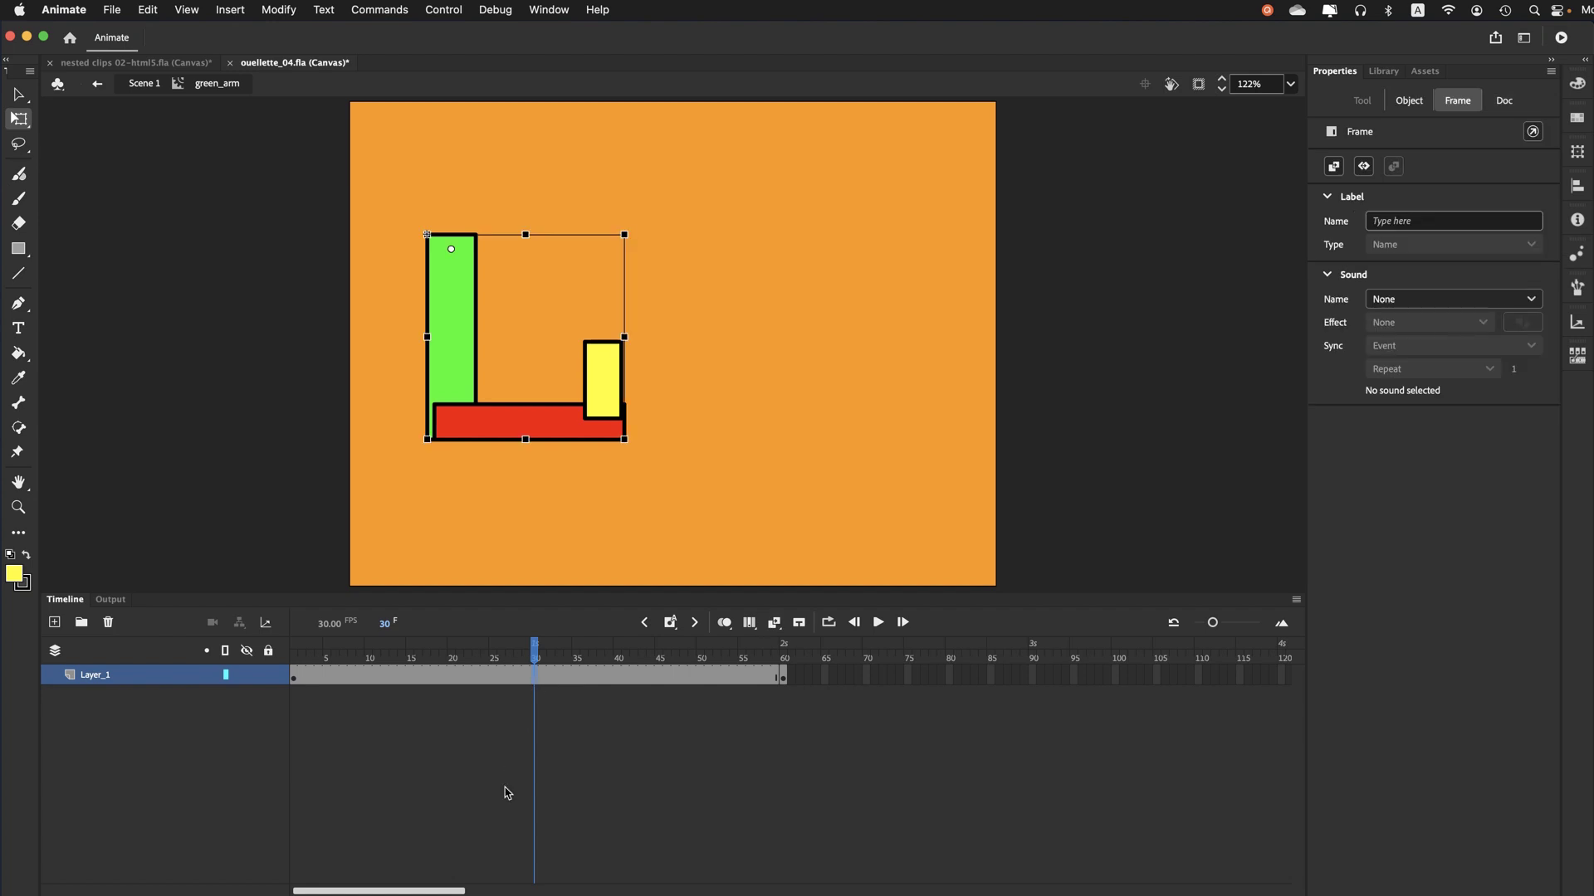
{"action": "key", "text": "F6"}
{"action": "left_click_drag", "start_coordinate": [633, 456], "coordinate": [931, 158]}
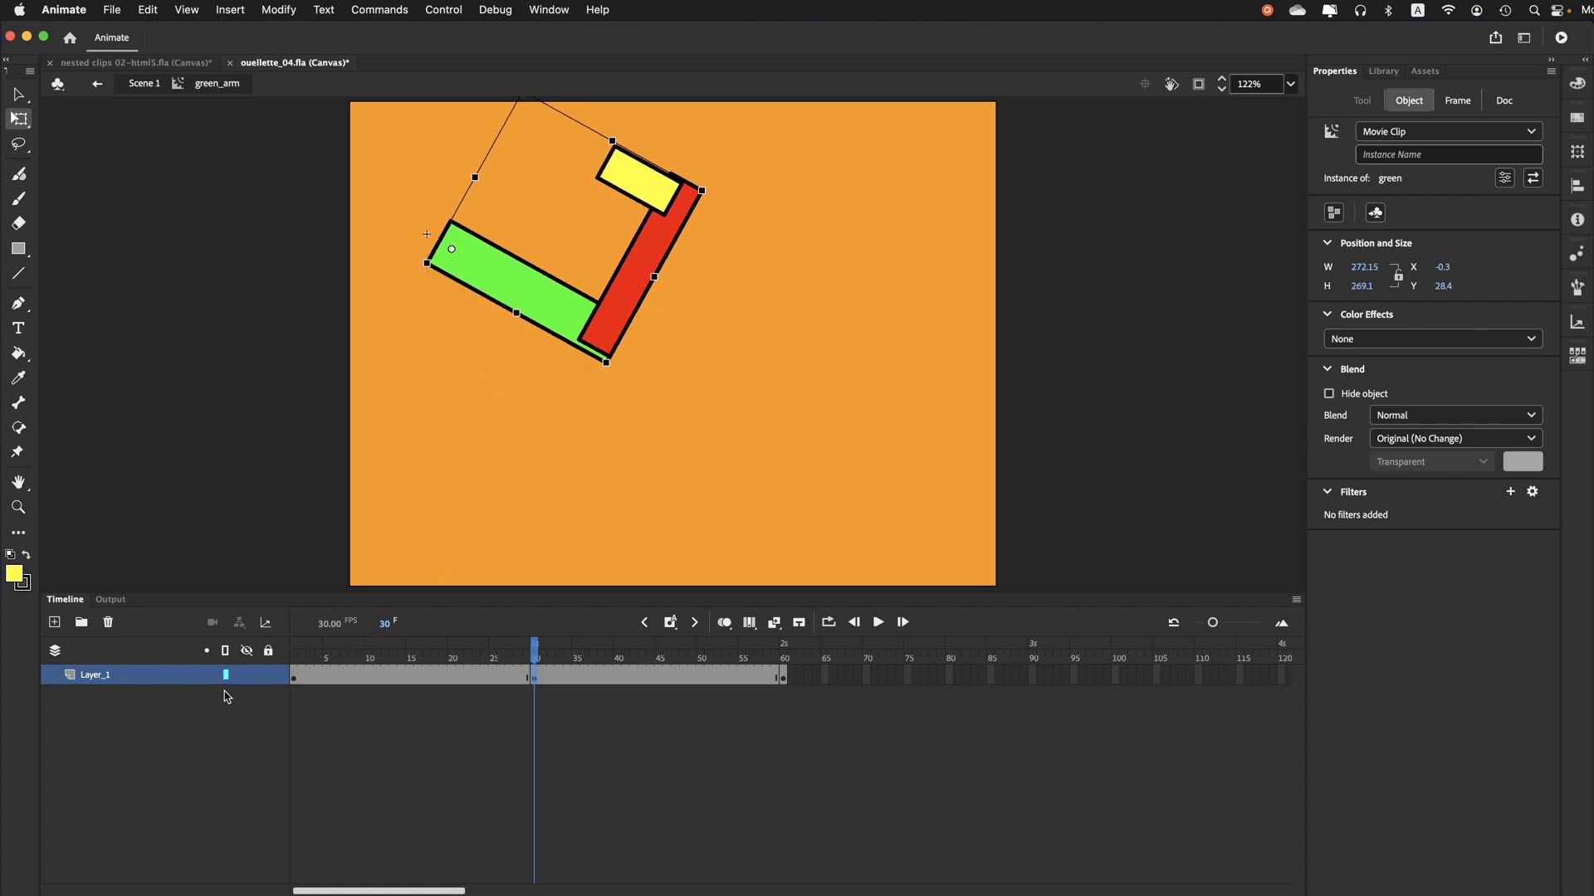
Apply a classic tween across all of Layer_1 in green_arm, return the playhead to frame 1, and save the document
{"action": "left_click", "coordinate": [106, 683]}
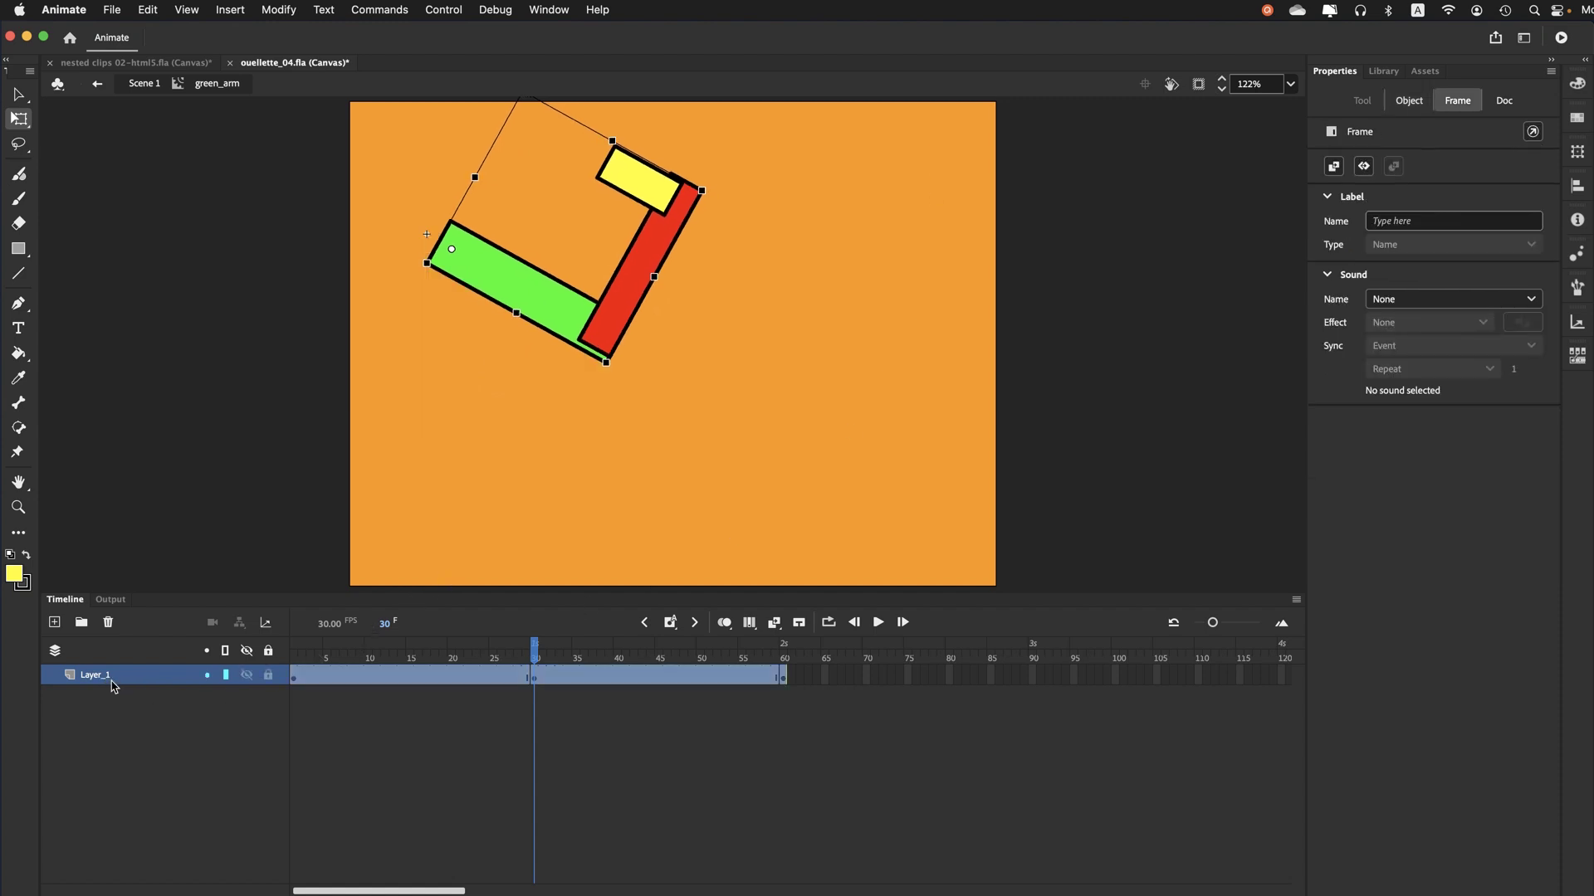
{"action": "right_click", "coordinate": [362, 683]}
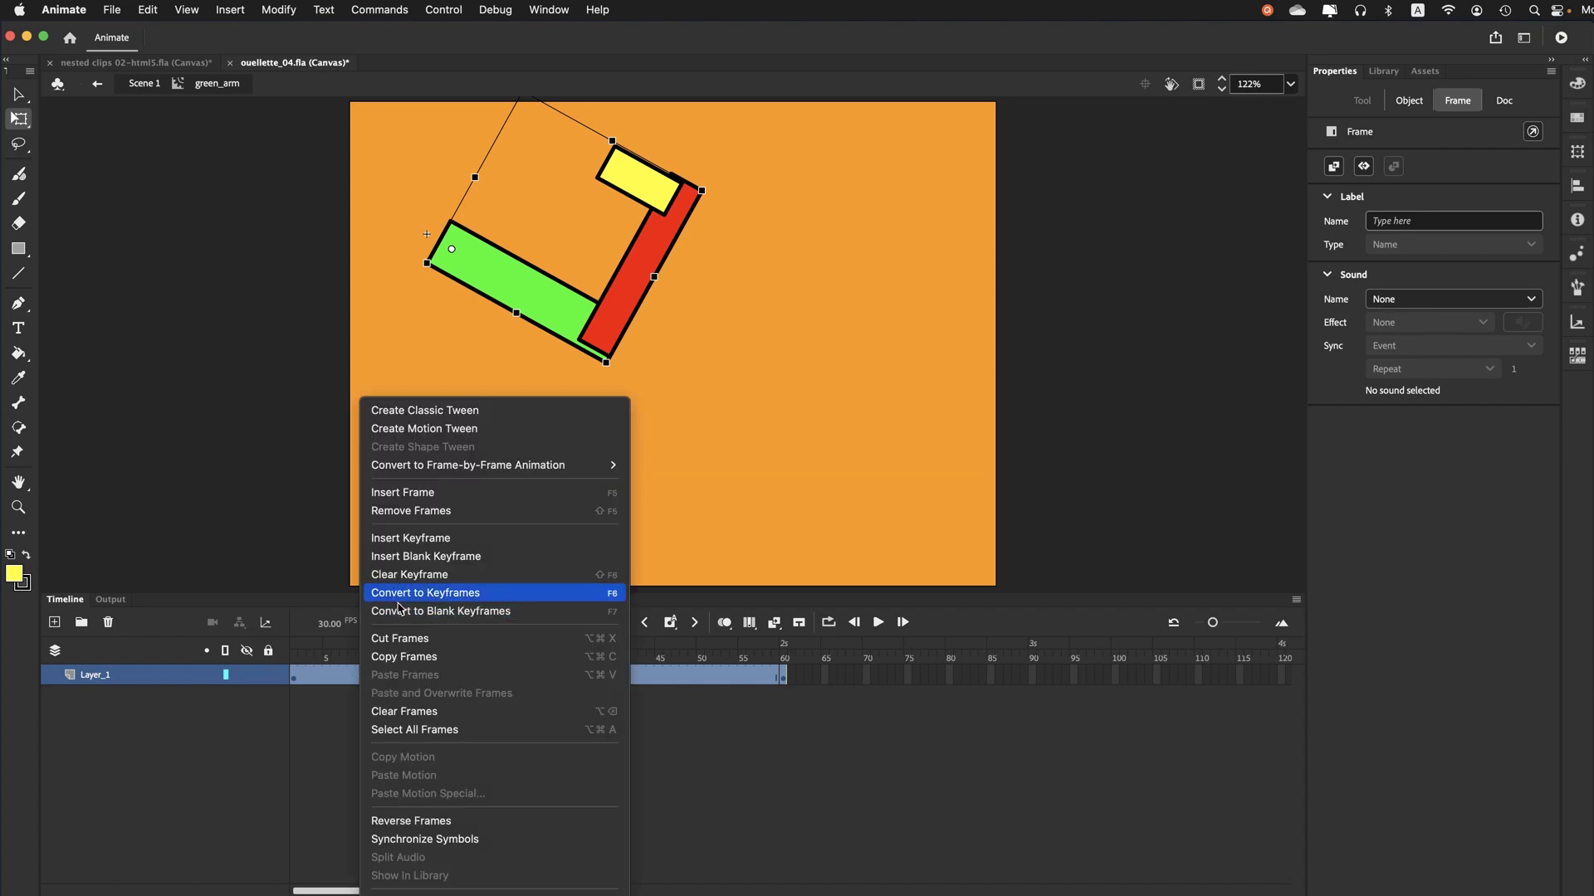
{"action": "left_click", "coordinate": [395, 412]}
{"action": "left_click_drag", "start_coordinate": [534, 656], "coordinate": [66, 645]}
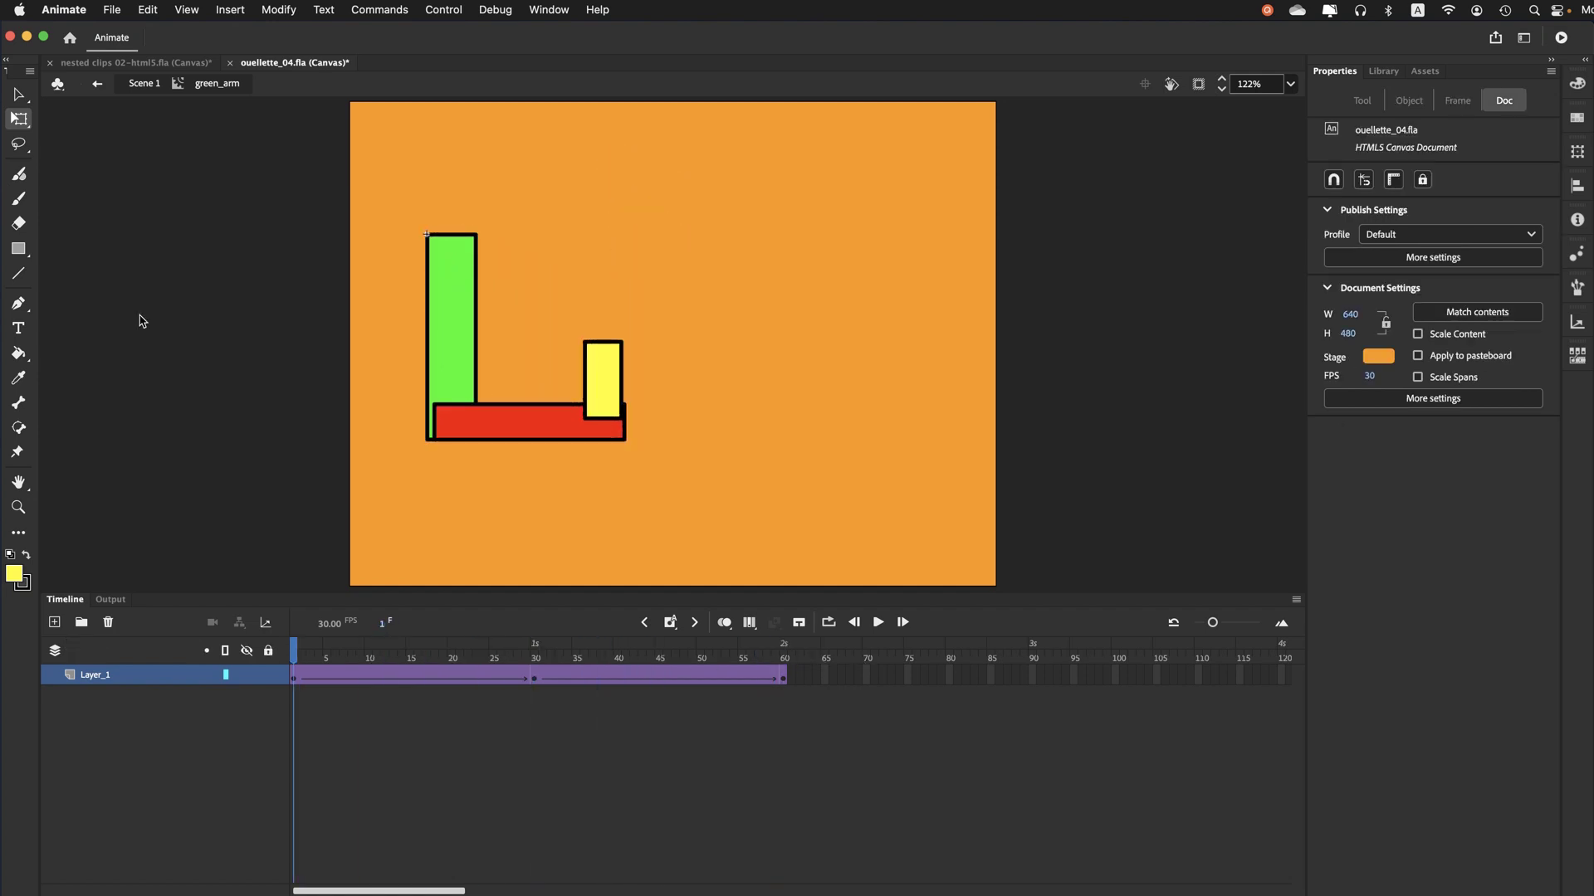
{"action": "left_click", "coordinate": [107, 12]}
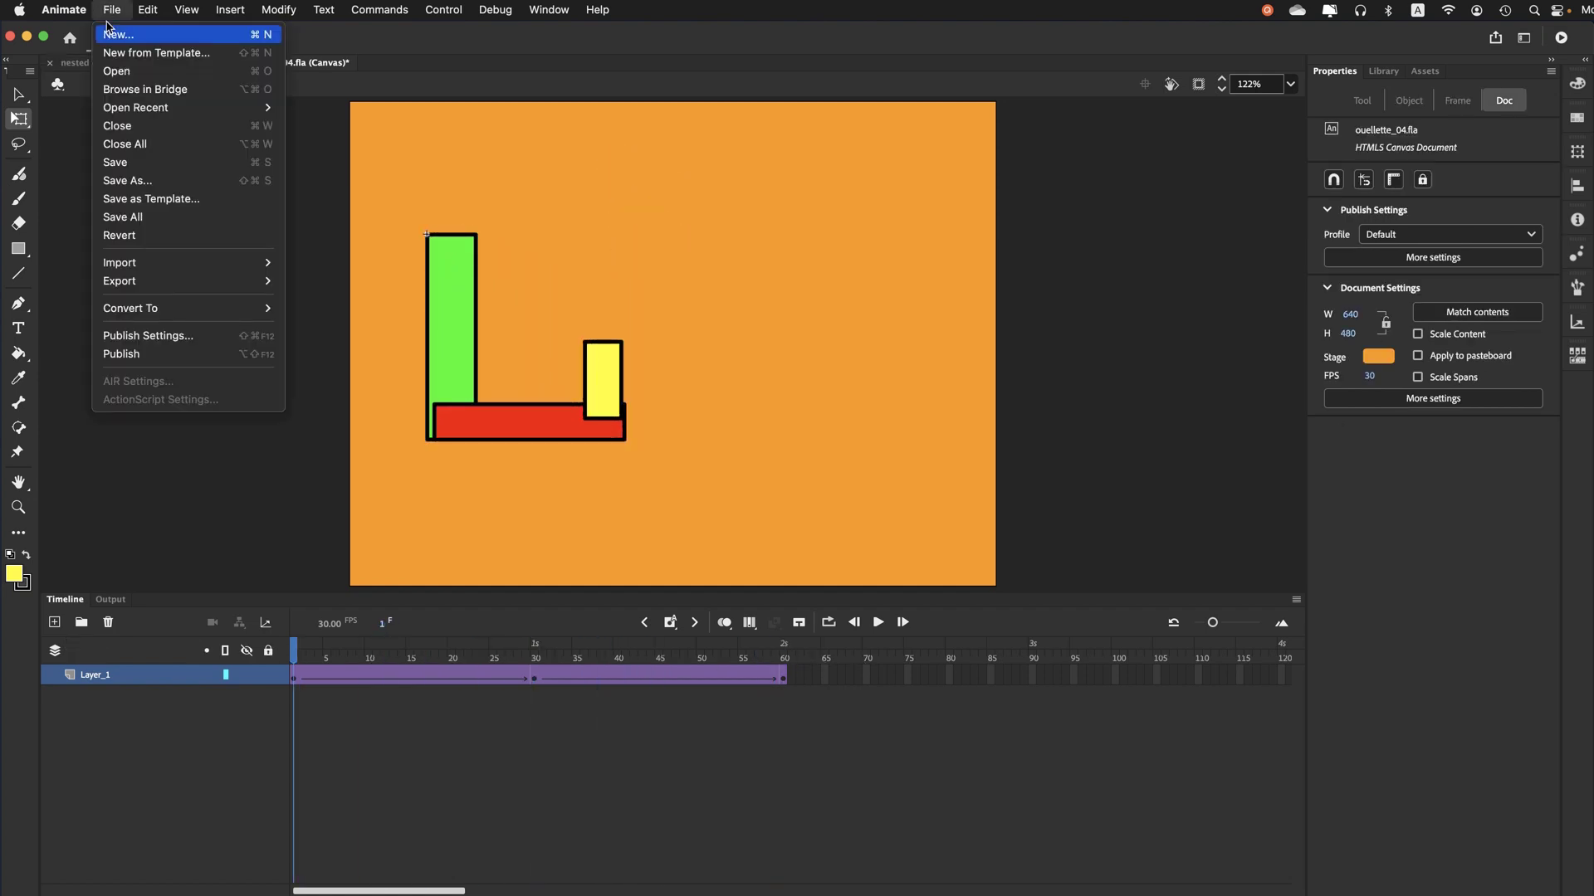
{"action": "left_click", "coordinate": [119, 162]}
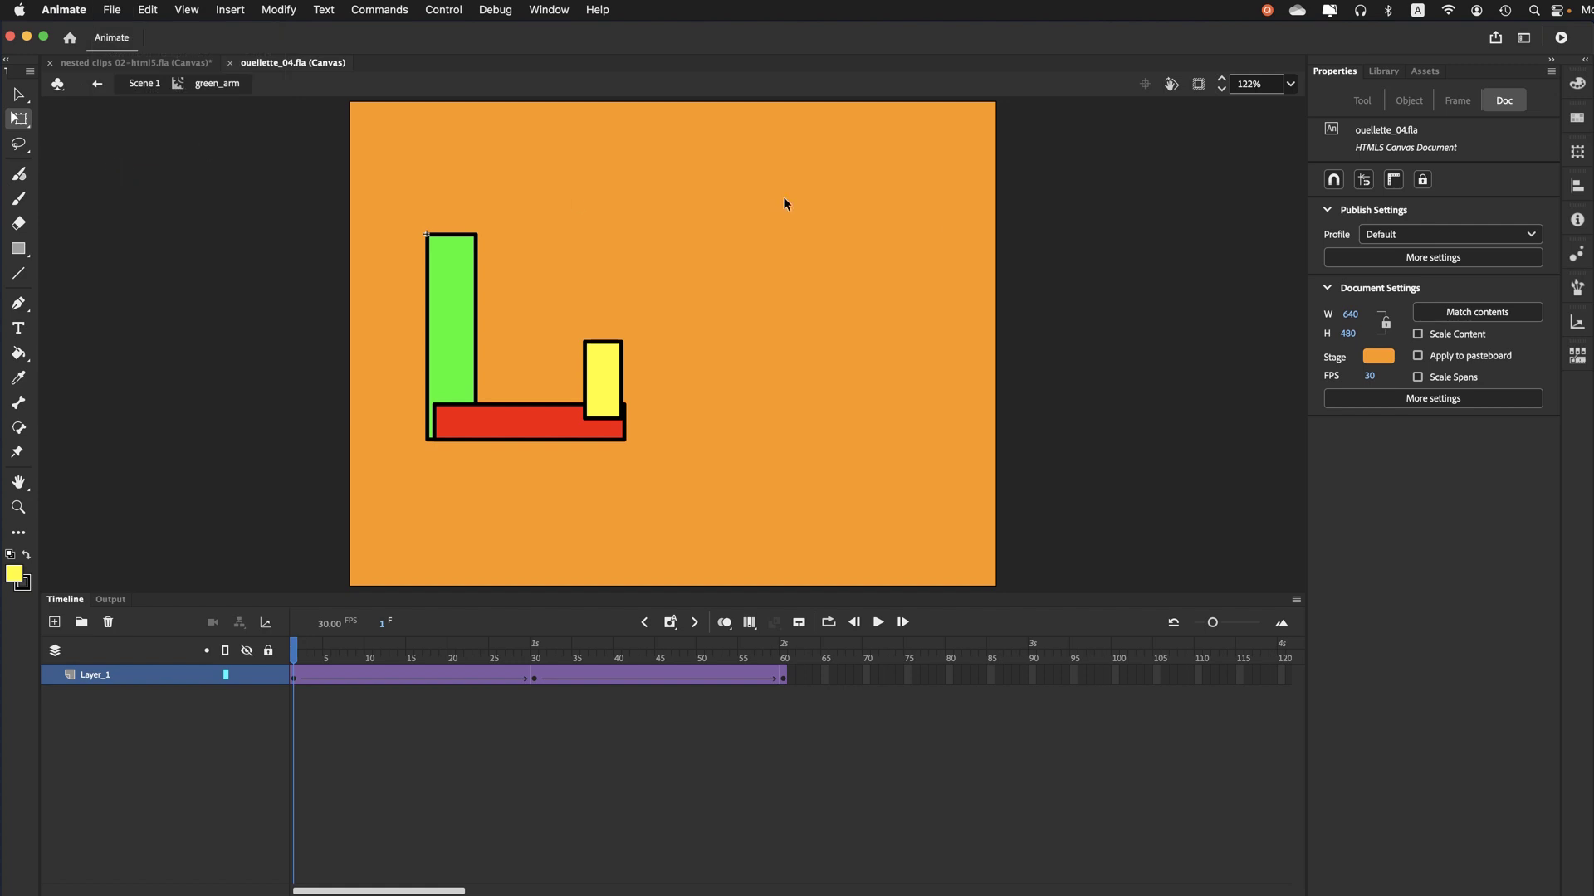
Test the nested arm animation in Firefox, close the preview, and return to the green_arm timeline in Animate
{"action": "key", "text": "v"}
{"action": "key", "text": "super+a"}
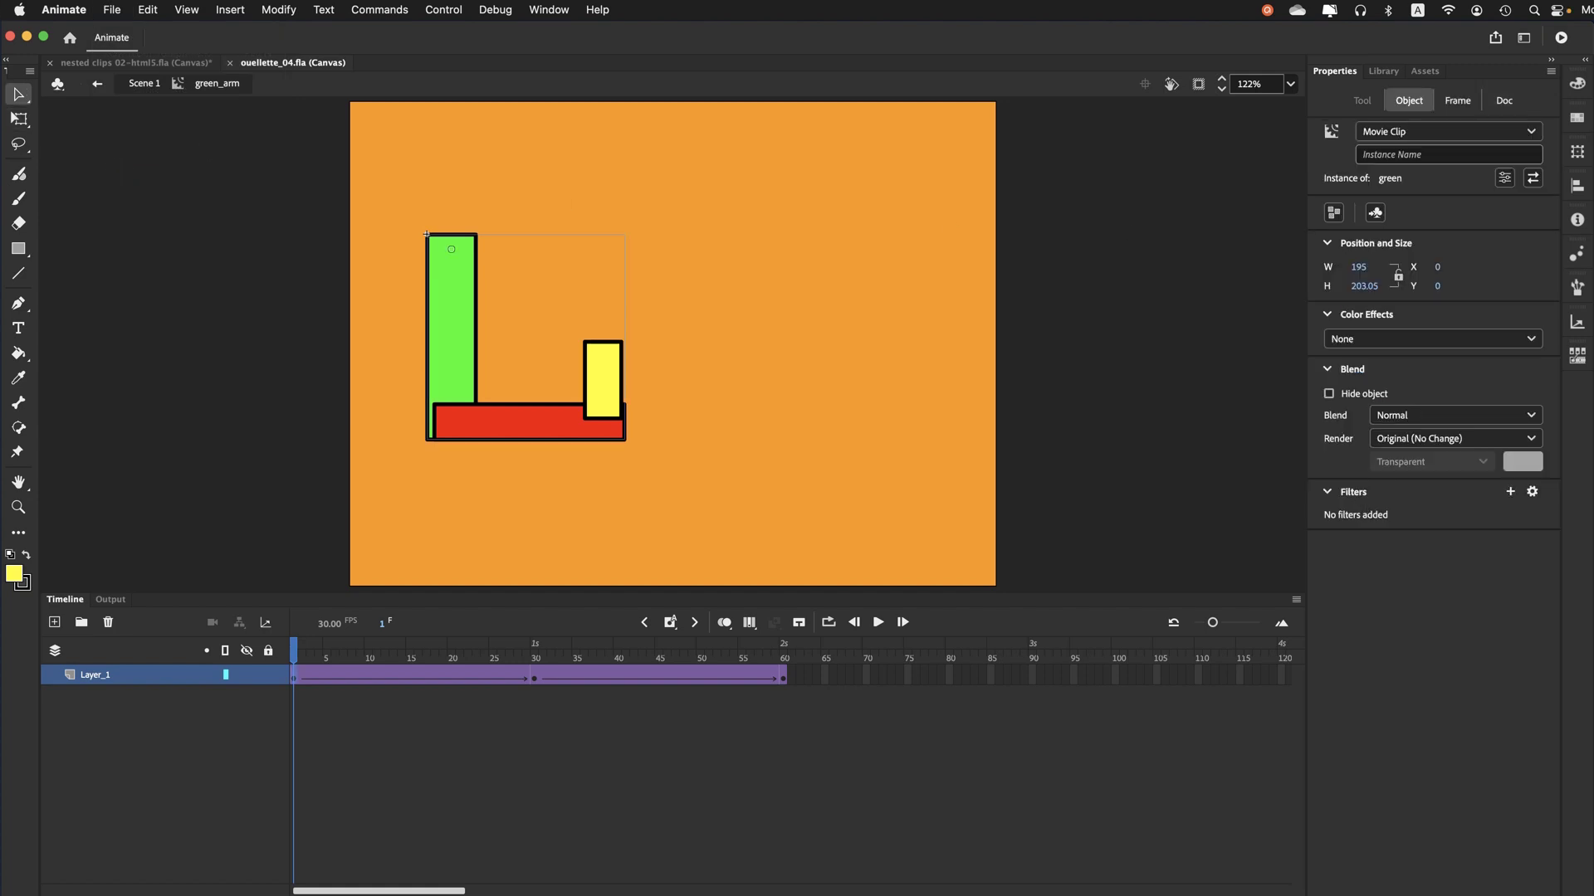
{"action": "left_click", "coordinate": [1560, 39]}
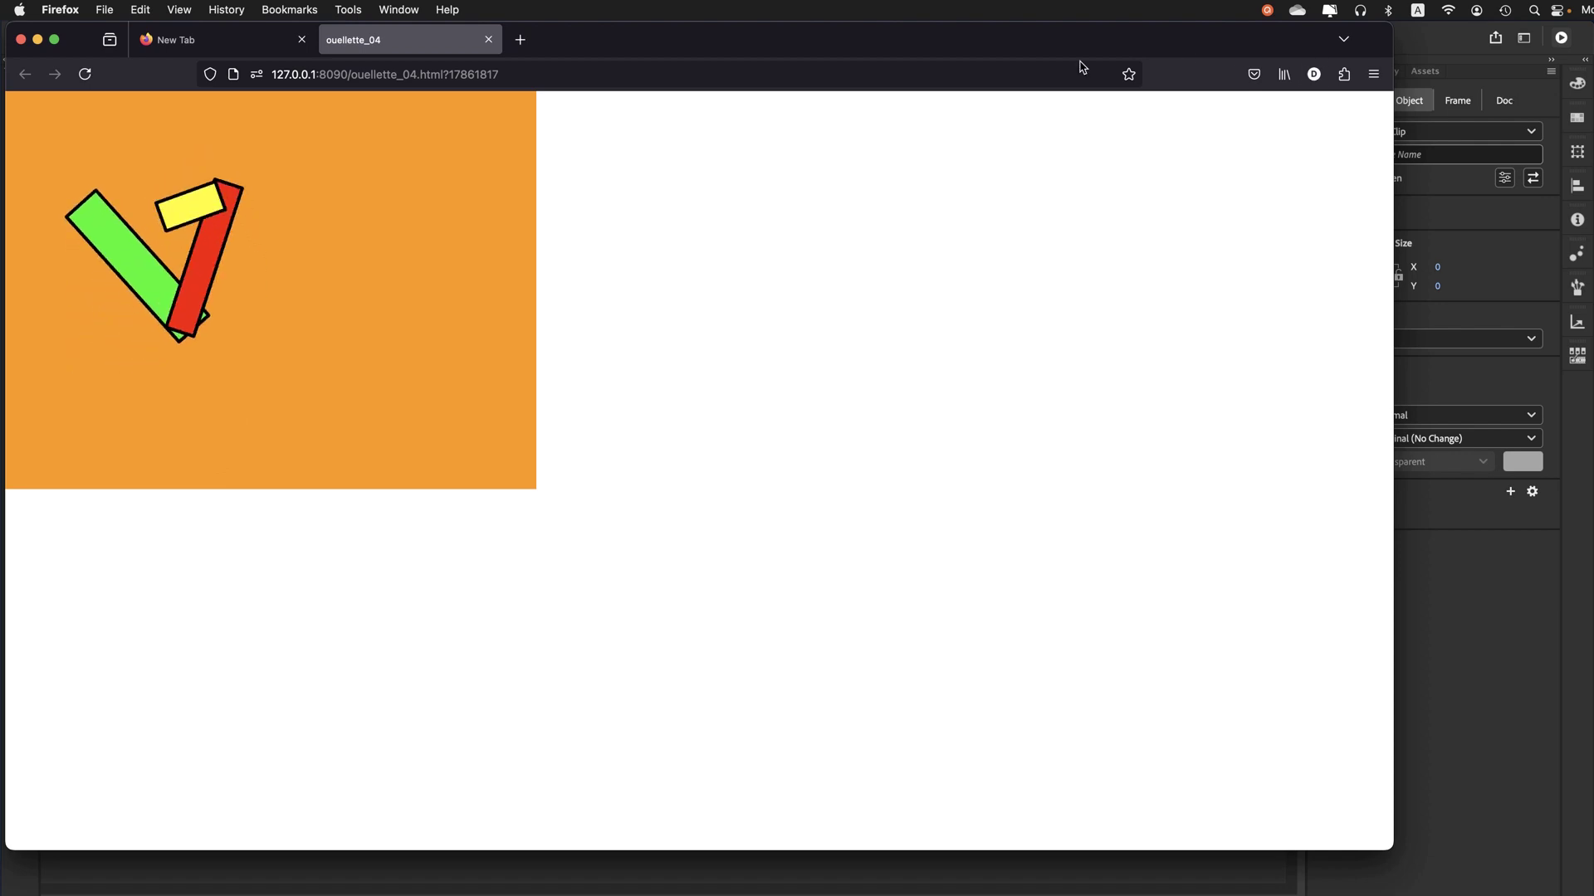
{"action": "left_click", "coordinate": [489, 40]}
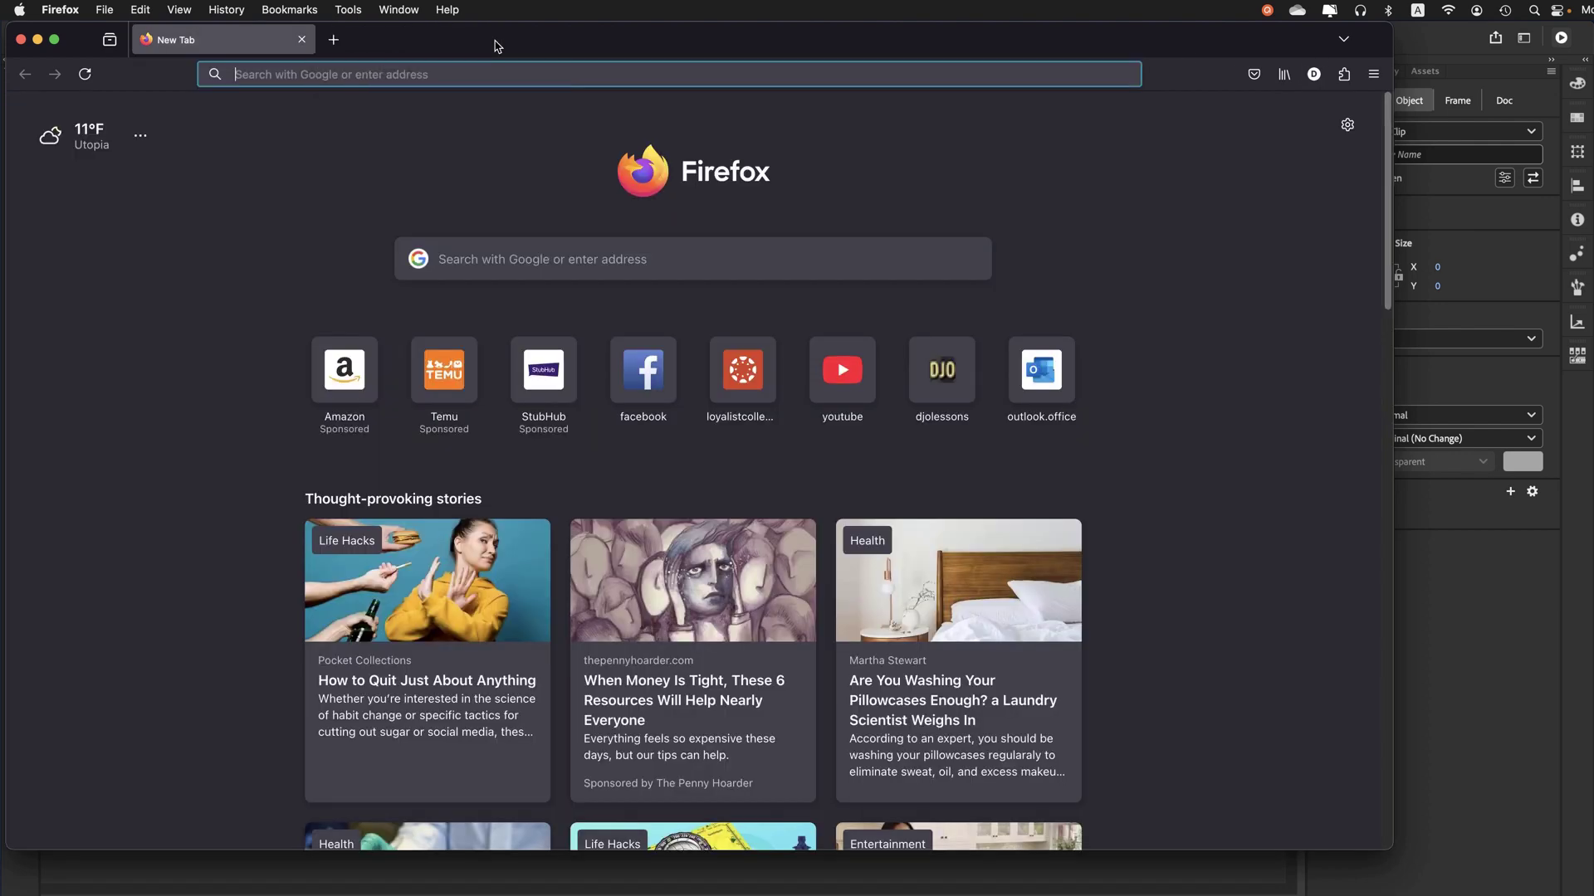
{"action": "key", "text": "super+Tab"}
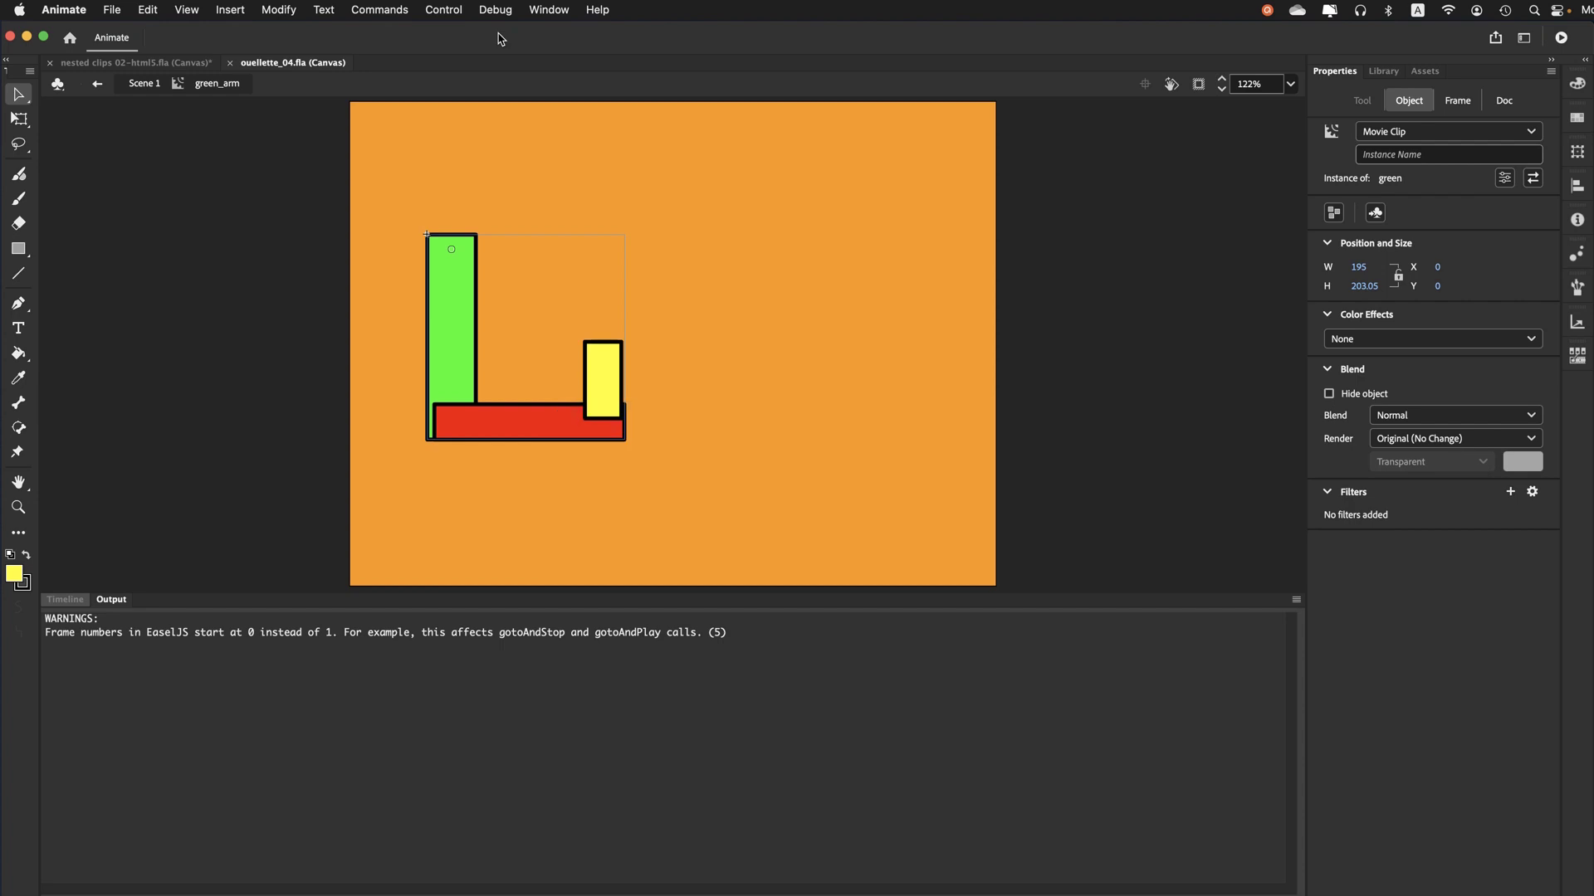
{"action": "left_click", "coordinate": [65, 600]}
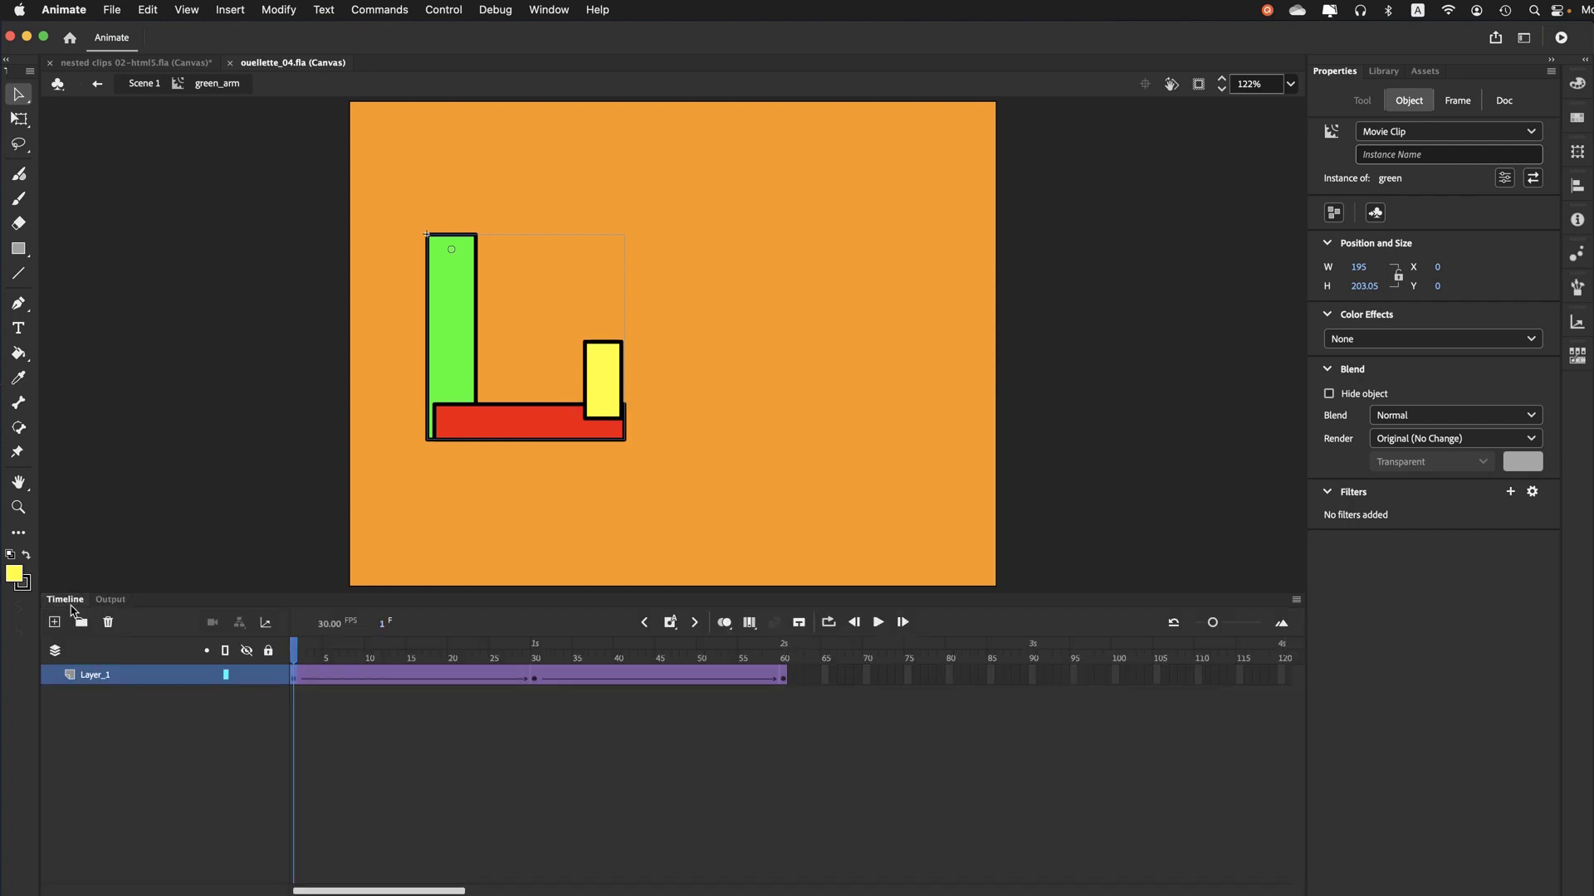
Lengthen the first half of Layer_1's tween by five frames so its keyframes fall at frames 35 and 65
{"action": "left_click", "coordinate": [326, 659]}
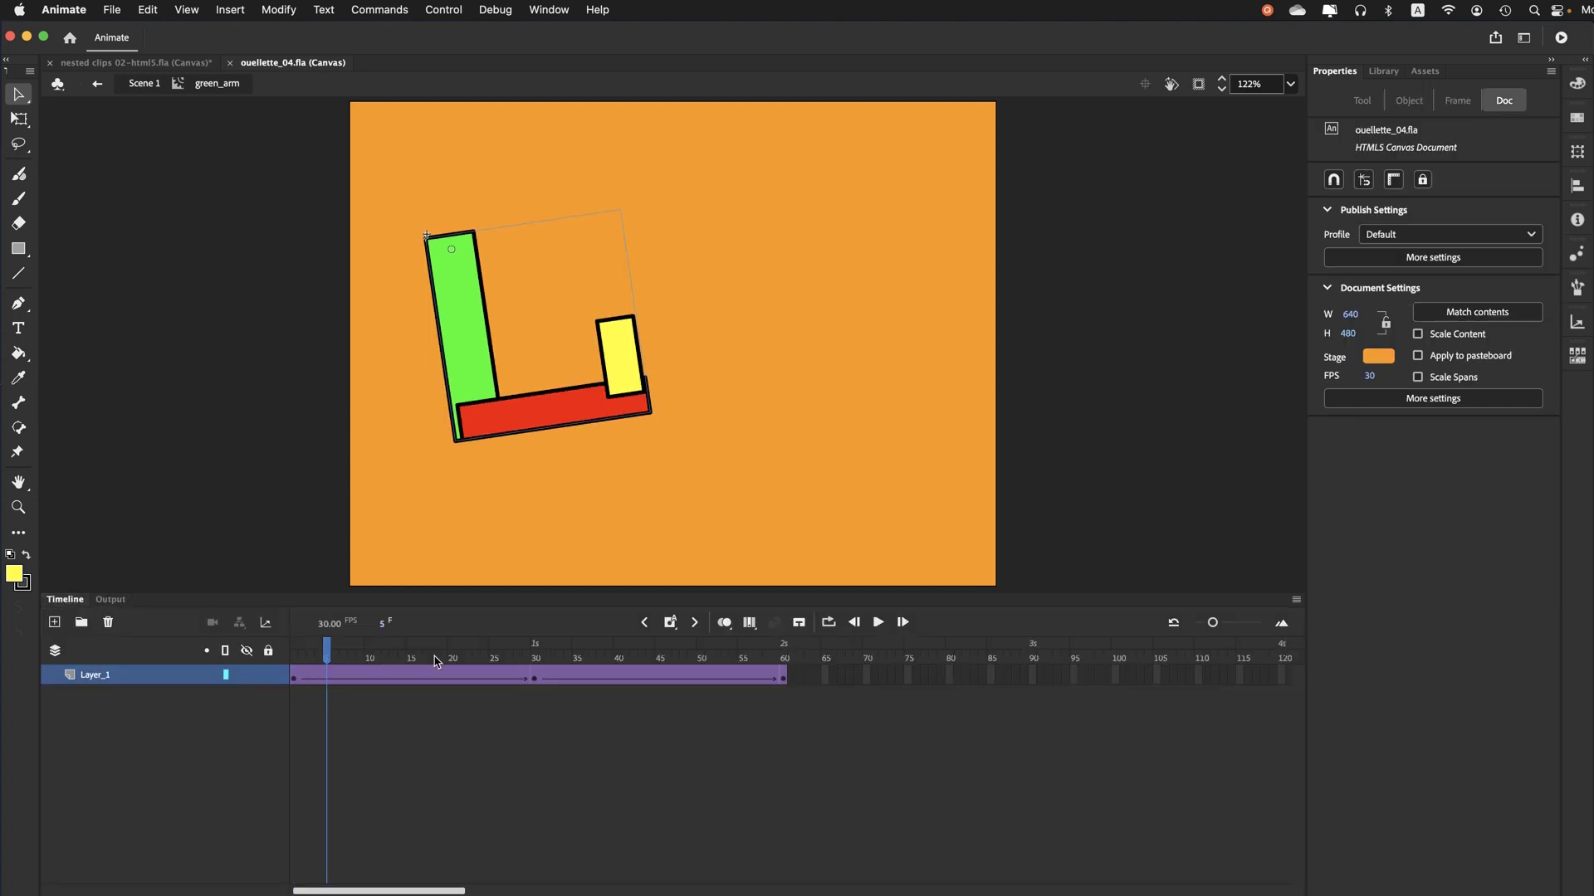
{"action": "left_click", "coordinate": [360, 660]}
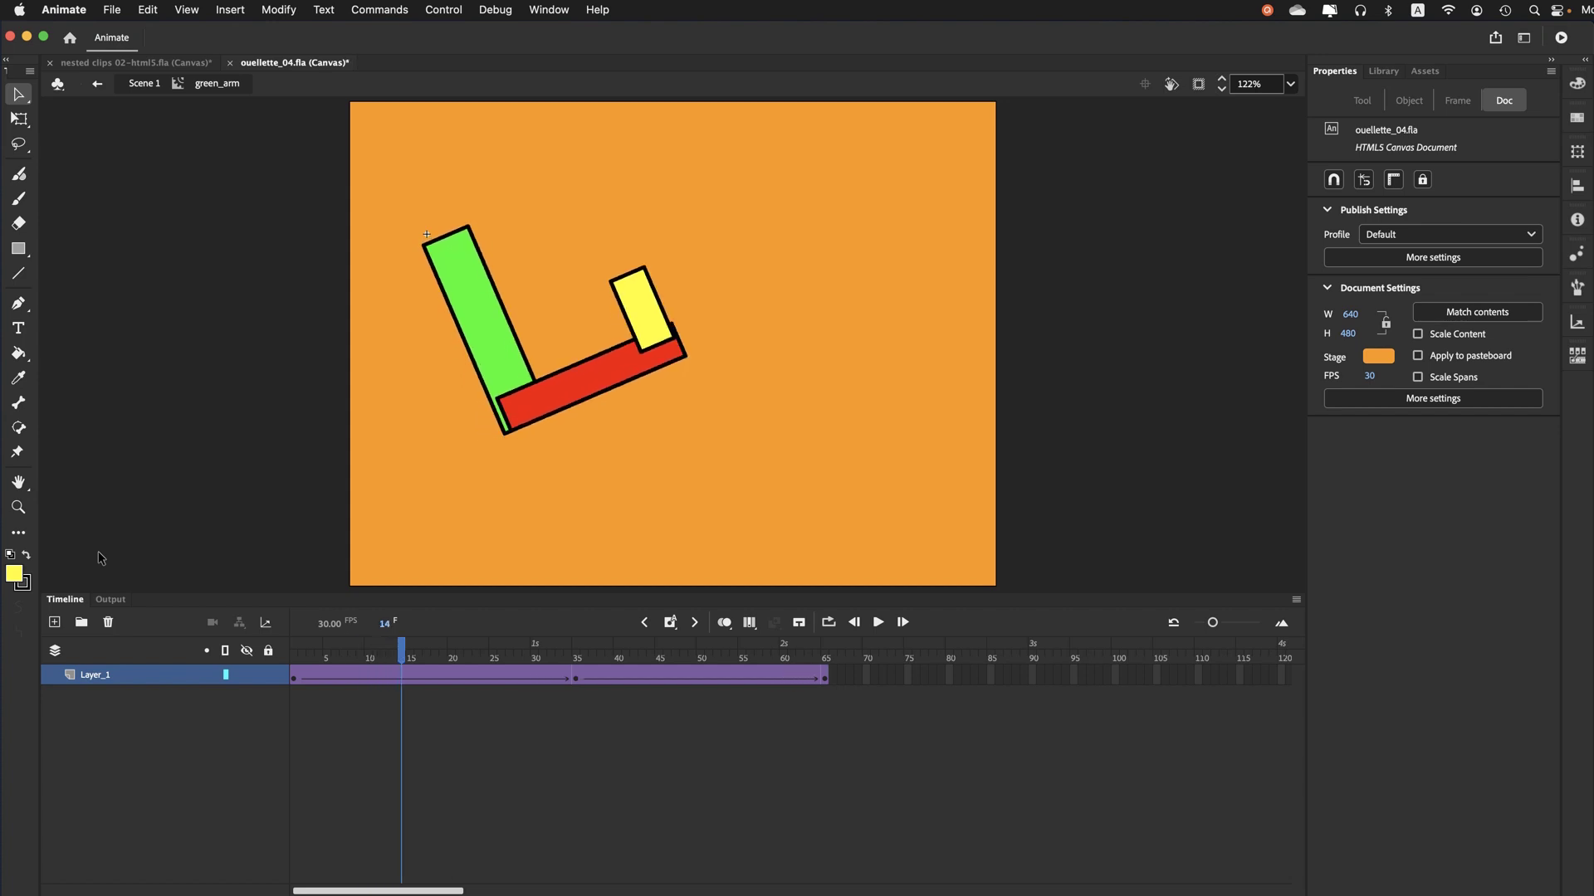
Extend the first half of Layer_1's tween in green_arm so its middle and end keyframes fall at frames 60 and 90
{"action": "key", "text": "F5"}
{"action": "key", "text": "F5"}
{"action": "key", "text": "F5"}
{"action": "key", "text": "F5"}
{"action": "key", "text": "F5"}
{"action": "key", "text": "F5"}
{"action": "key", "text": "F5"}
{"action": "key", "text": "F5"}
{"action": "key", "text": "F5"}
{"action": "key", "text": "F5"}
{"action": "key", "text": "F5"}
{"action": "key", "text": "F5"}
{"action": "key", "text": "F5"}
{"action": "key", "text": "F5"}
{"action": "key", "text": "F5"}
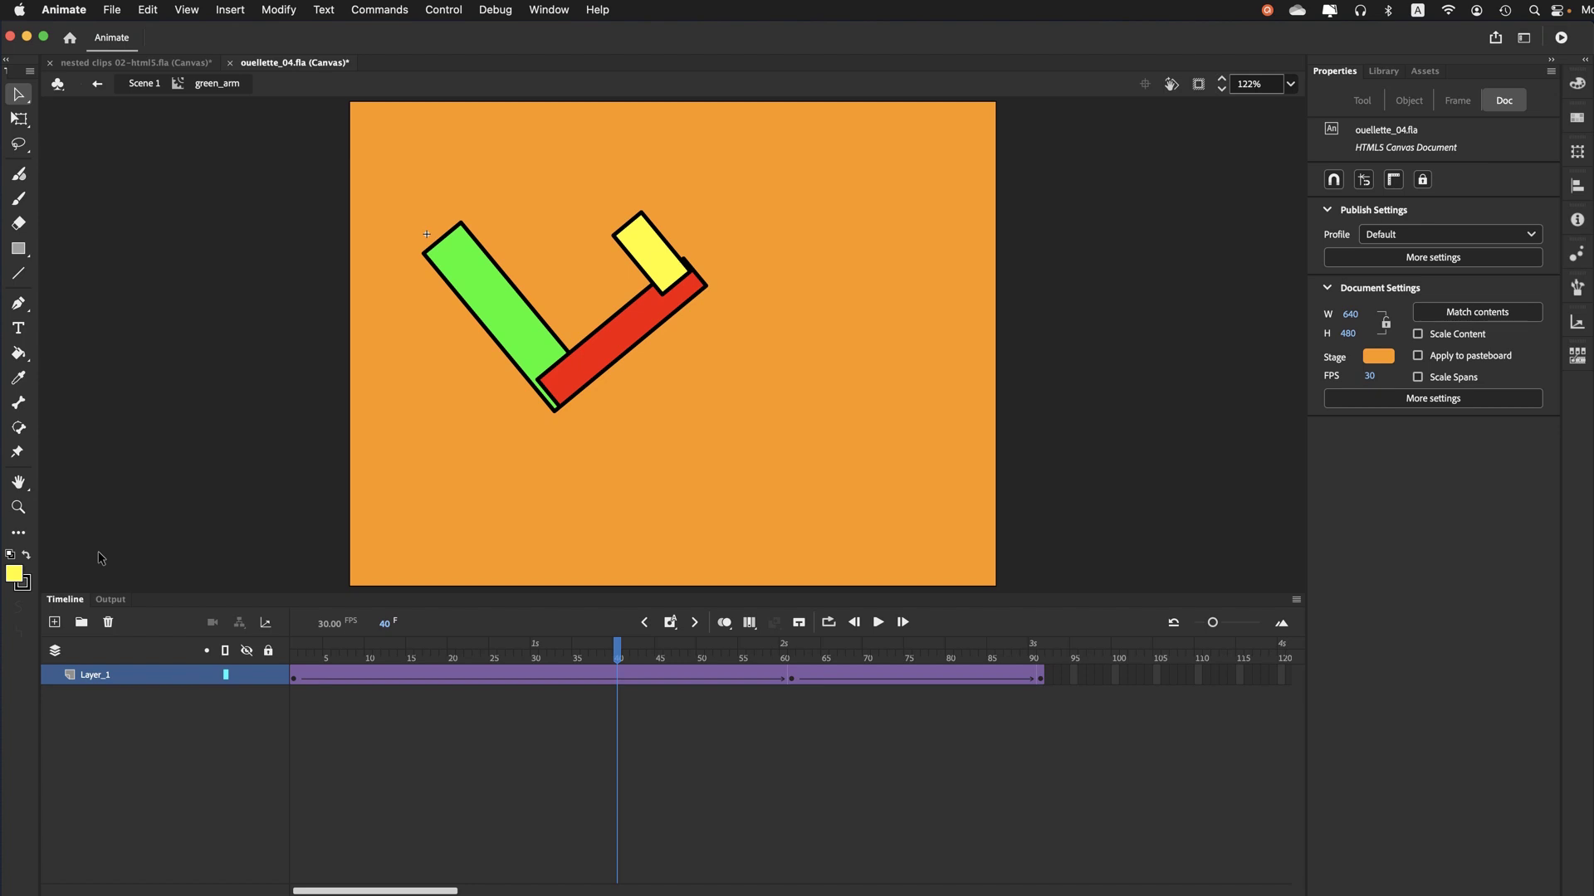
{"action": "key", "text": "shift+F5"}
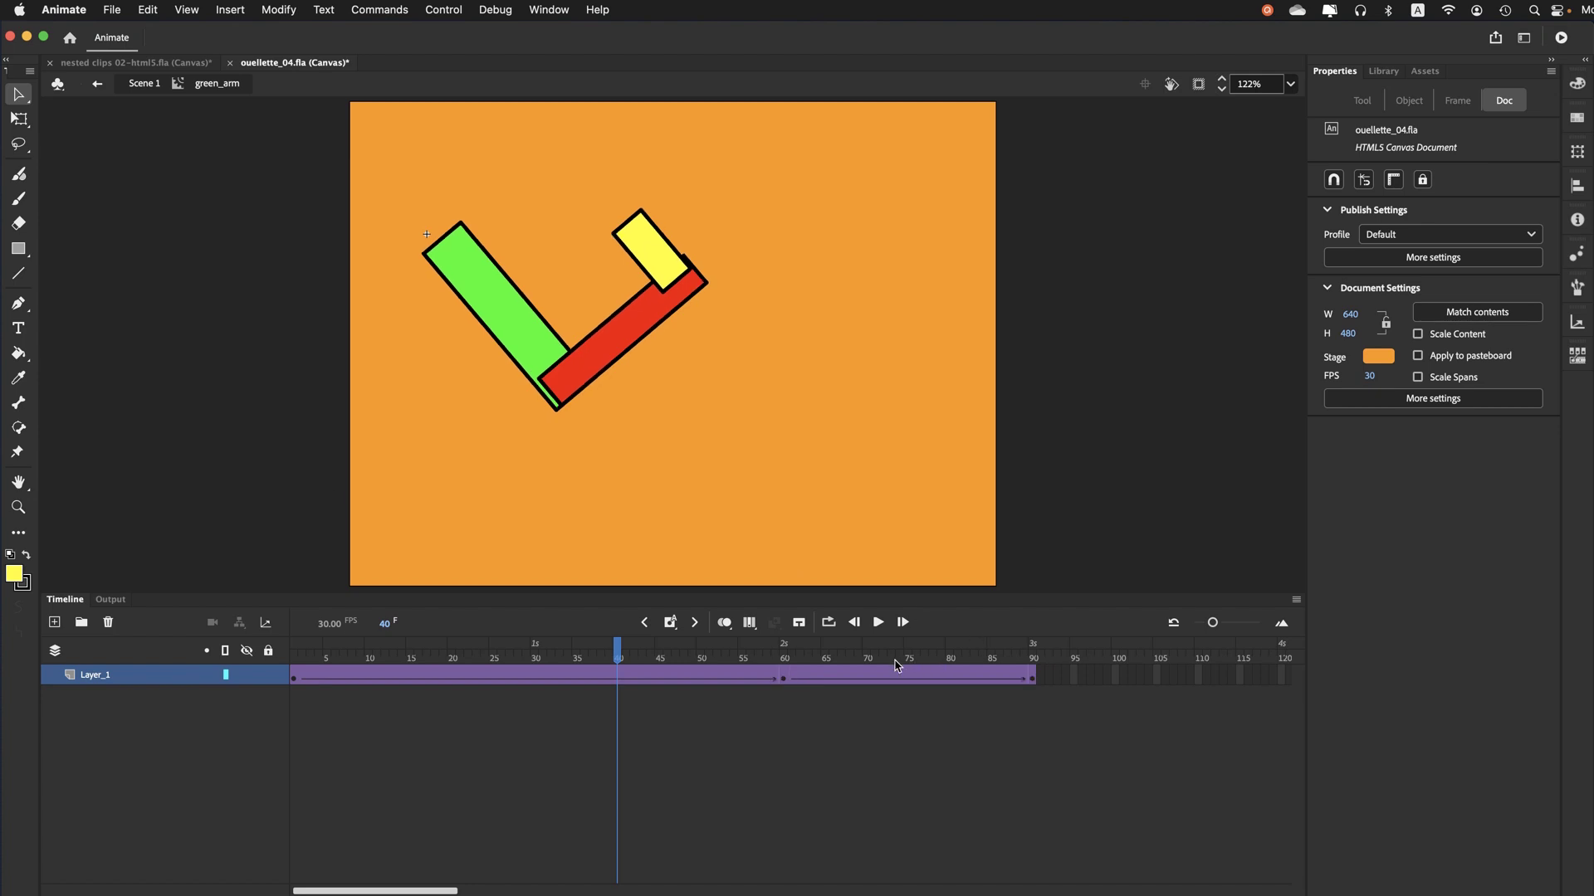
Extend the second half of Layer_1's tween in green_arm so its final keyframe falls at frame 120
{"action": "left_click", "coordinate": [1007, 662]}
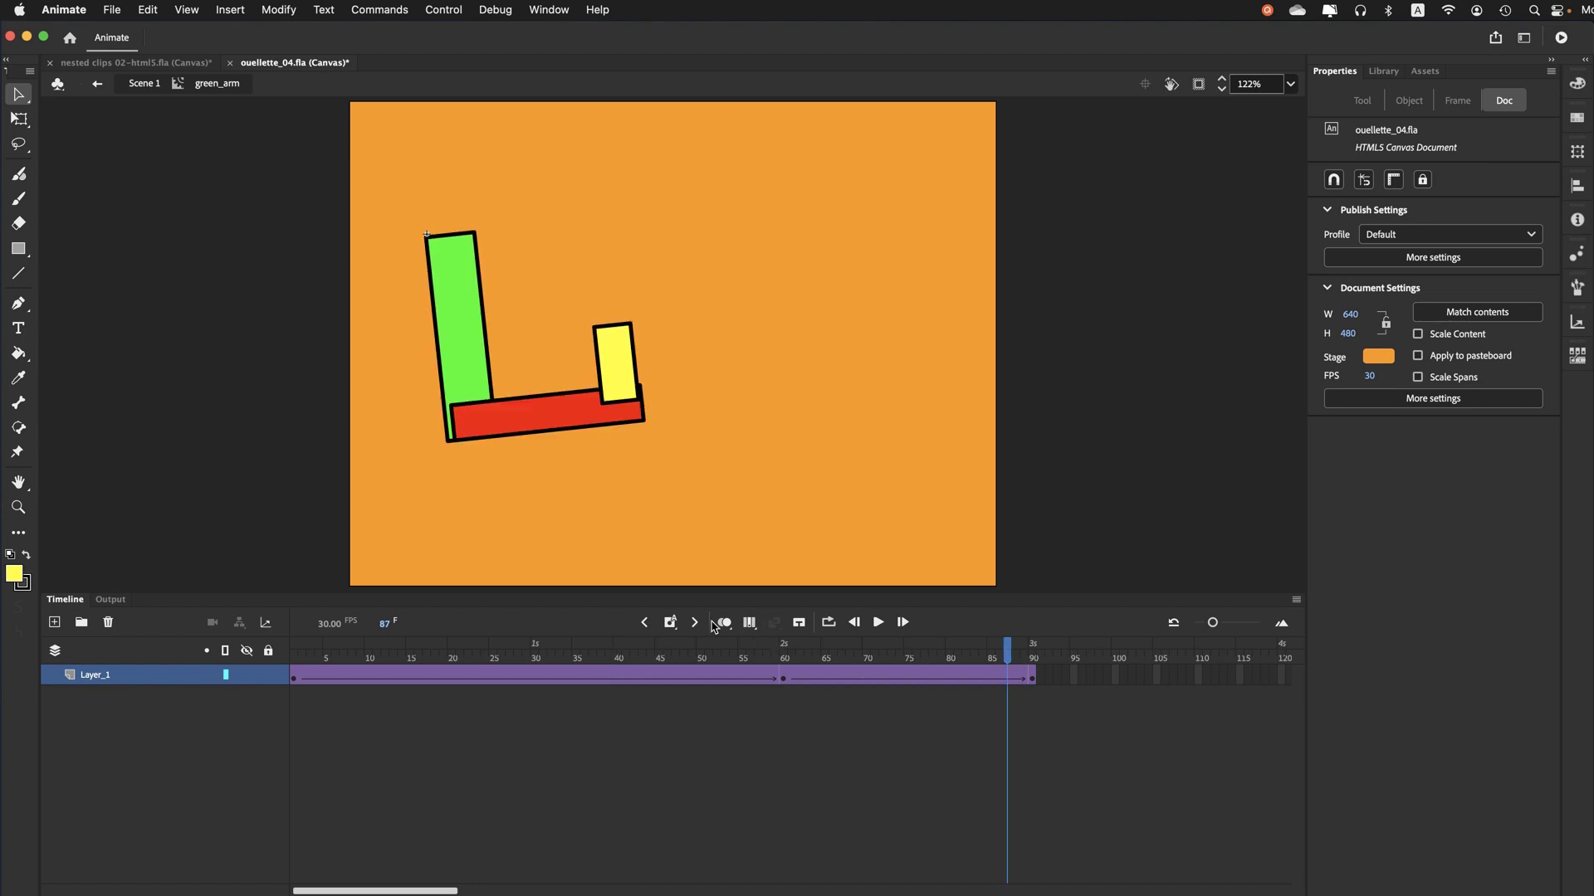
{"action": "key", "text": "F5"}
{"action": "key", "text": "F5"}
{"action": "key", "text": "F5"}
{"action": "key", "text": "F5"}
{"action": "key", "text": "F5"}
{"action": "key", "text": "F5"}
{"action": "key", "text": "F5"}
{"action": "key", "text": "F5"}
{"action": "key", "text": "F5"}
{"action": "key", "text": "F5"}
{"action": "key", "text": "F5"}
{"action": "key", "text": "F5"}
{"action": "key", "text": "F5"}
{"action": "key", "text": "F5"}
{"action": "key", "text": "F5"}
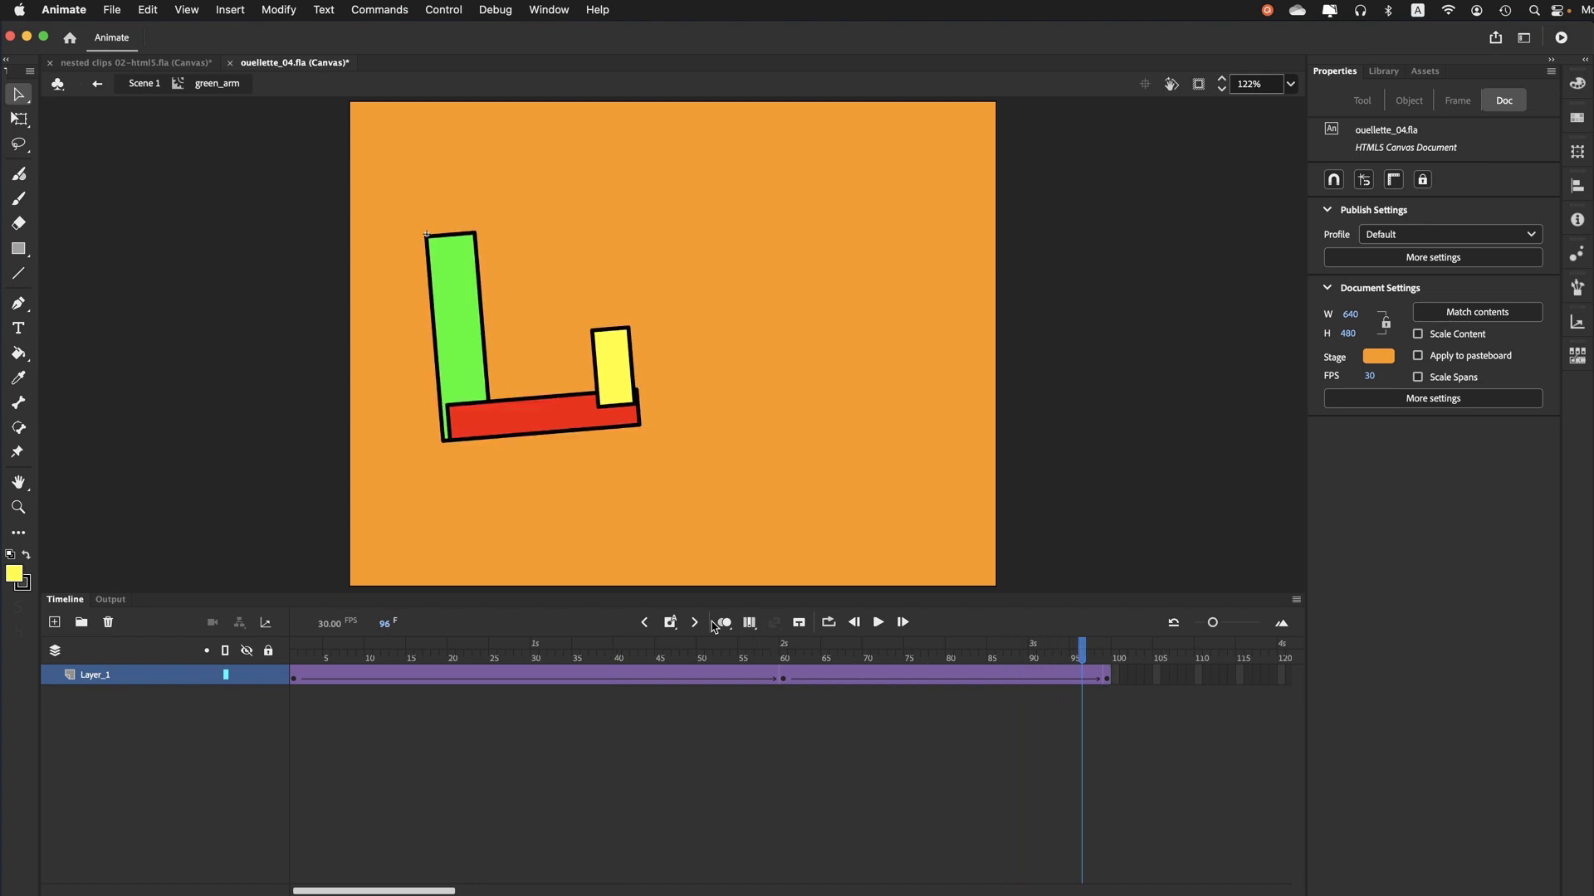
{"action": "key", "text": "F5"}
{"action": "key", "text": "F5"}
{"action": "key", "text": "F5"}
{"action": "key", "text": "F5"}
{"action": "key", "text": "F5"}
{"action": "key", "text": "F5"}
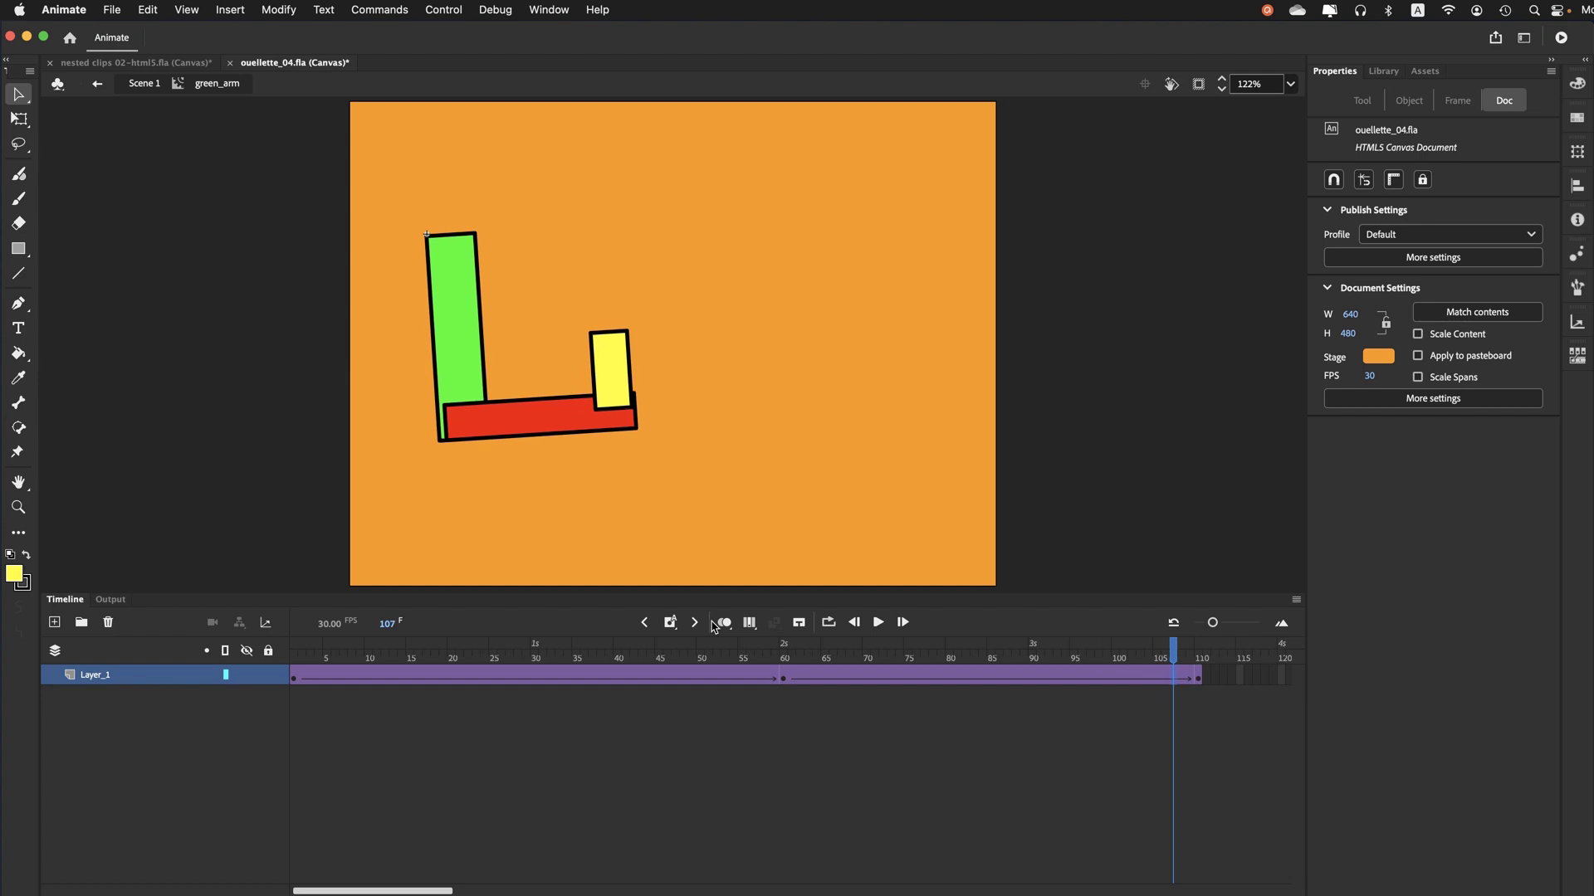
{"action": "key", "text": "F5"}
{"action": "key", "text": "F5"}
{"action": "key", "text": "F5"}
{"action": "key", "text": "F5"}
{"action": "key", "text": "F5"}
{"action": "key", "text": "F5"}
{"action": "key", "text": "F5"}
{"action": "key", "text": "F5"}
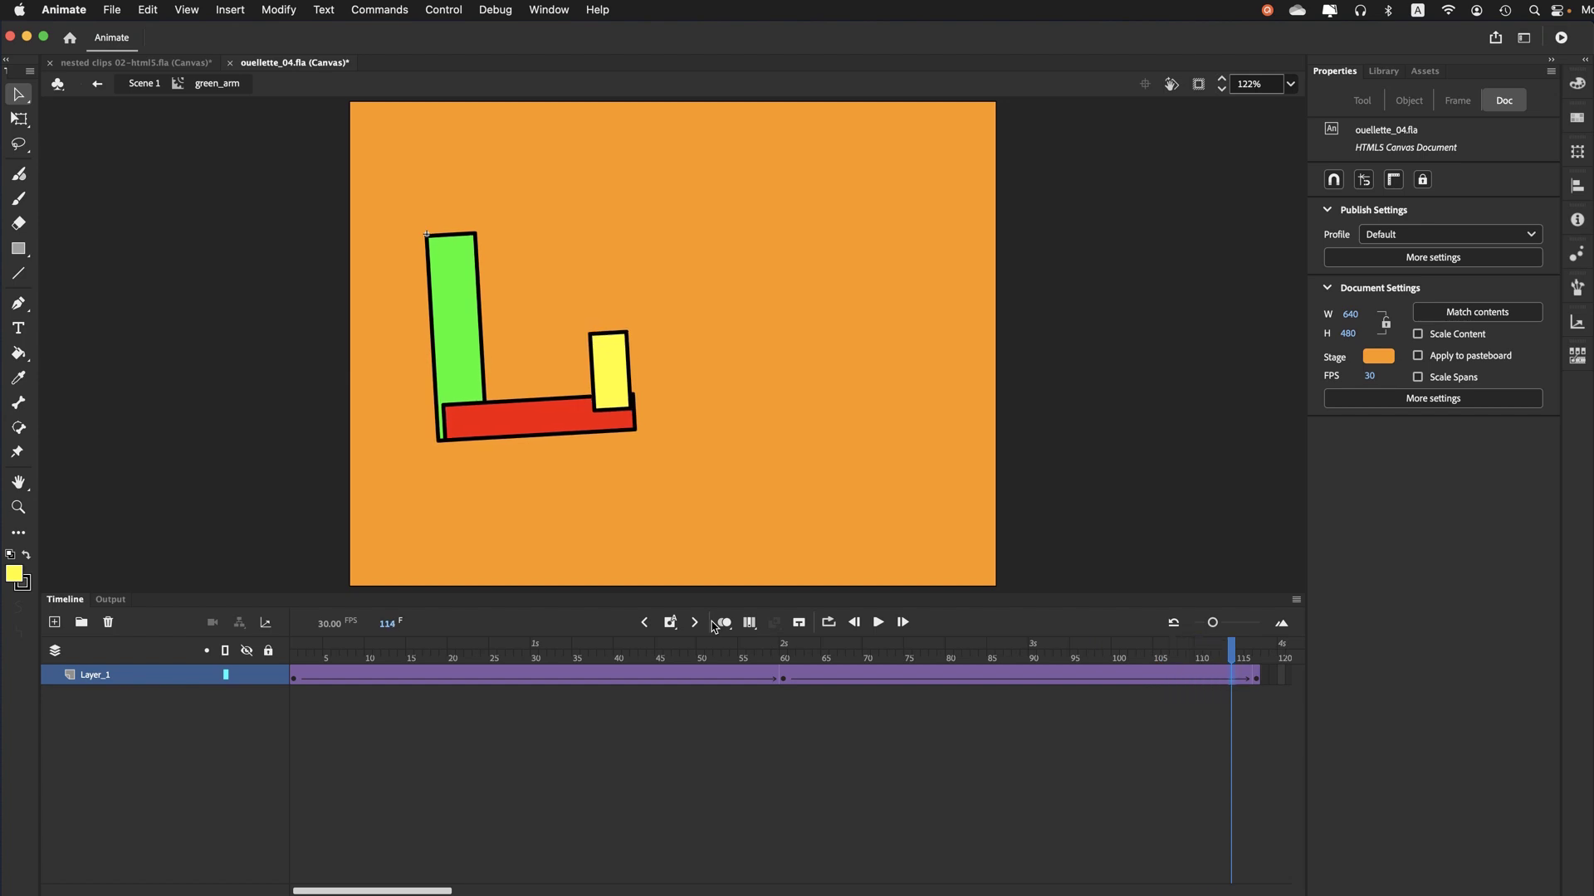
{"action": "key", "text": "F5"}
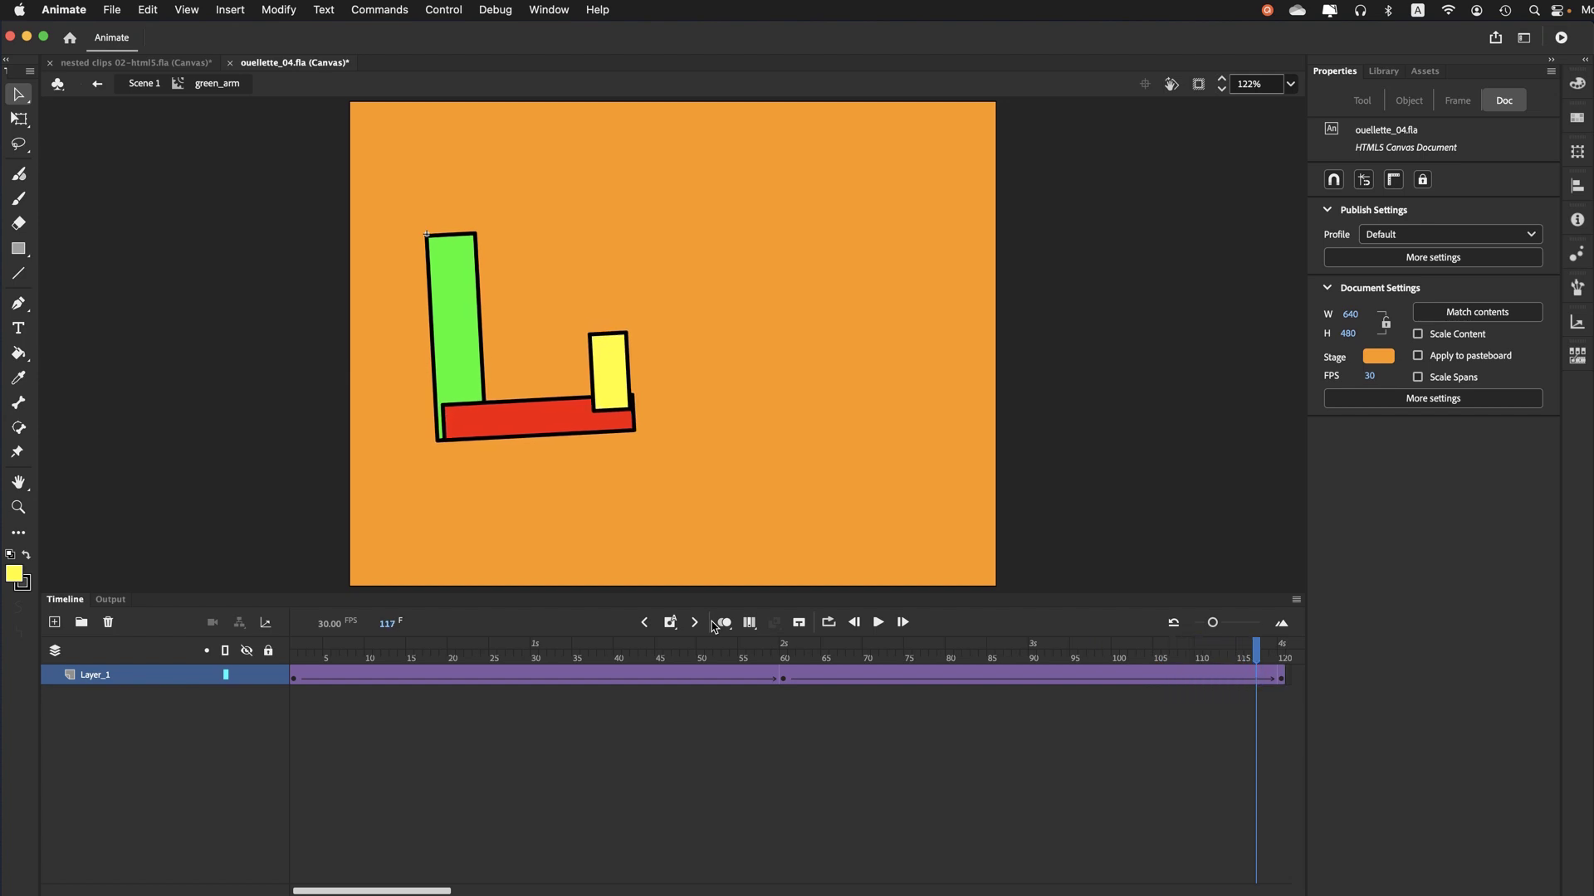
Open the nested green clip and extend the first half of the red layer's tween, with the green layer, to keyframes at frames 60 and 90
{"action": "double_click", "coordinate": [455, 413]}
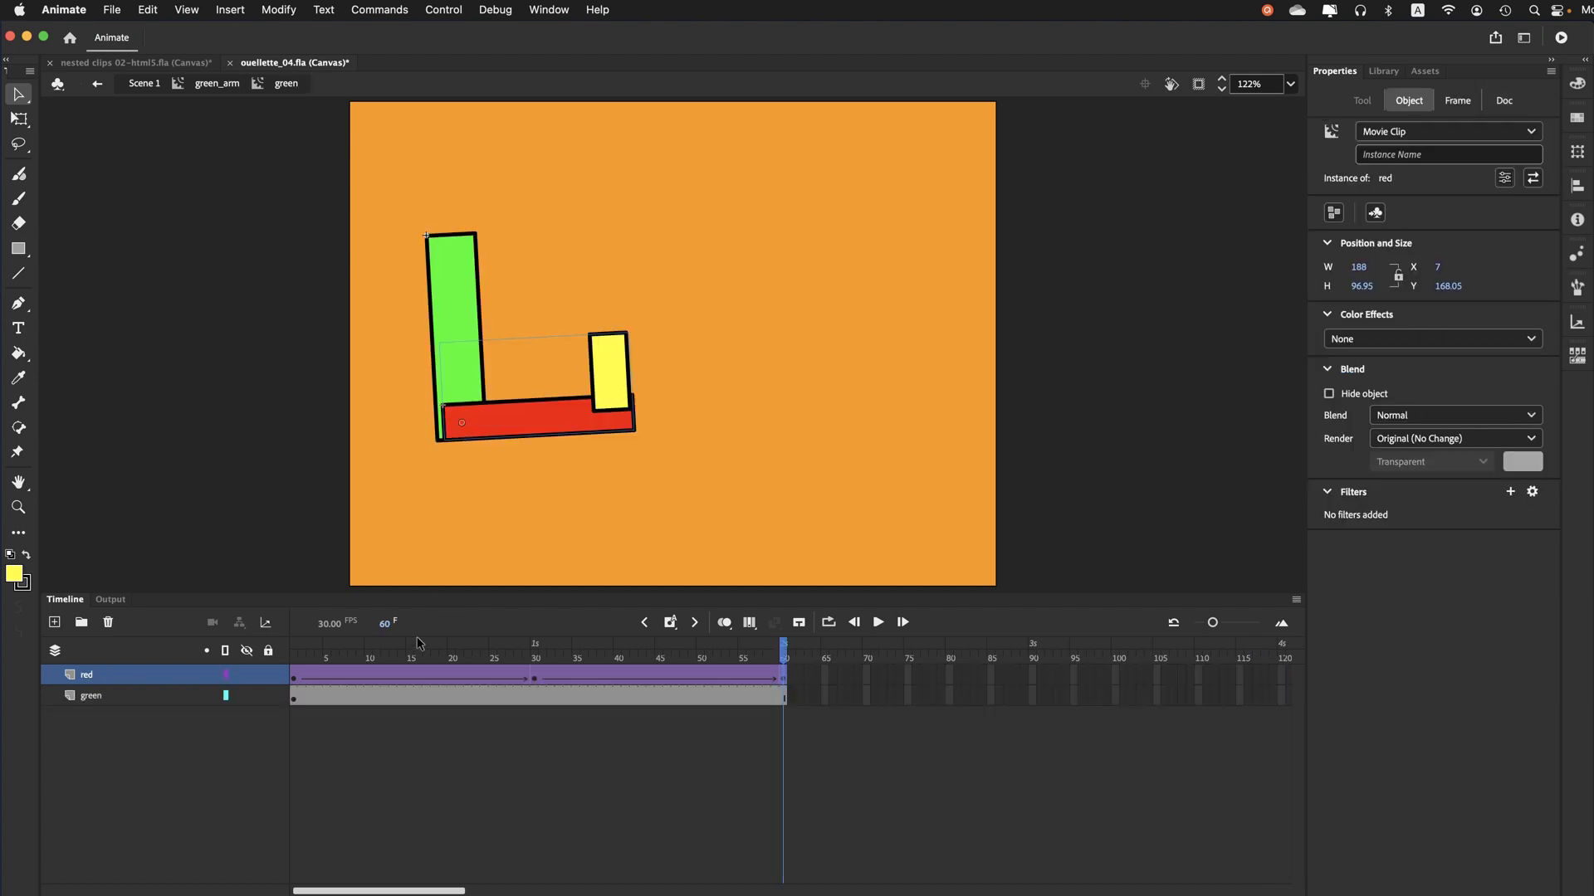
{"action": "left_click", "coordinate": [352, 662]}
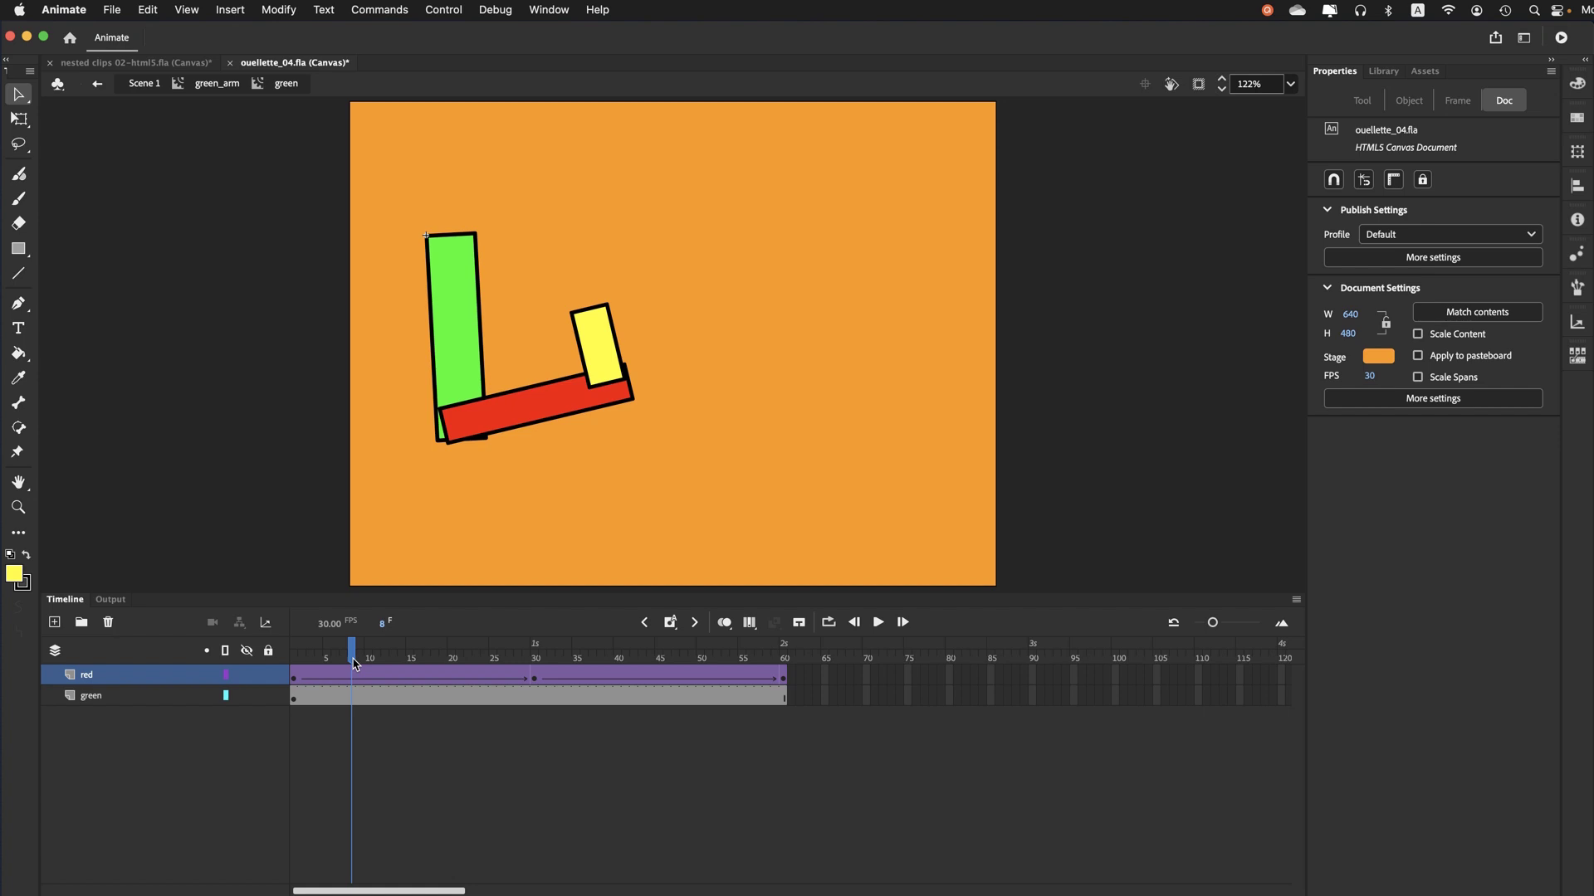
{"action": "key", "text": "F5"}
{"action": "key", "text": "F5"}
{"action": "key", "text": "F5"}
{"action": "key", "text": "F5"}
{"action": "key", "text": "F5"}
{"action": "key", "text": "F5"}
{"action": "key", "text": "F5"}
{"action": "key", "text": "F5"}
{"action": "key", "text": "F5"}
{"action": "key", "text": "F5"}
{"action": "key", "text": "F5"}
{"action": "key", "text": "F5"}
{"action": "key", "text": "F5"}
{"action": "key", "text": "F5"}
{"action": "key", "text": "F5"}
{"action": "key", "text": "F5"}
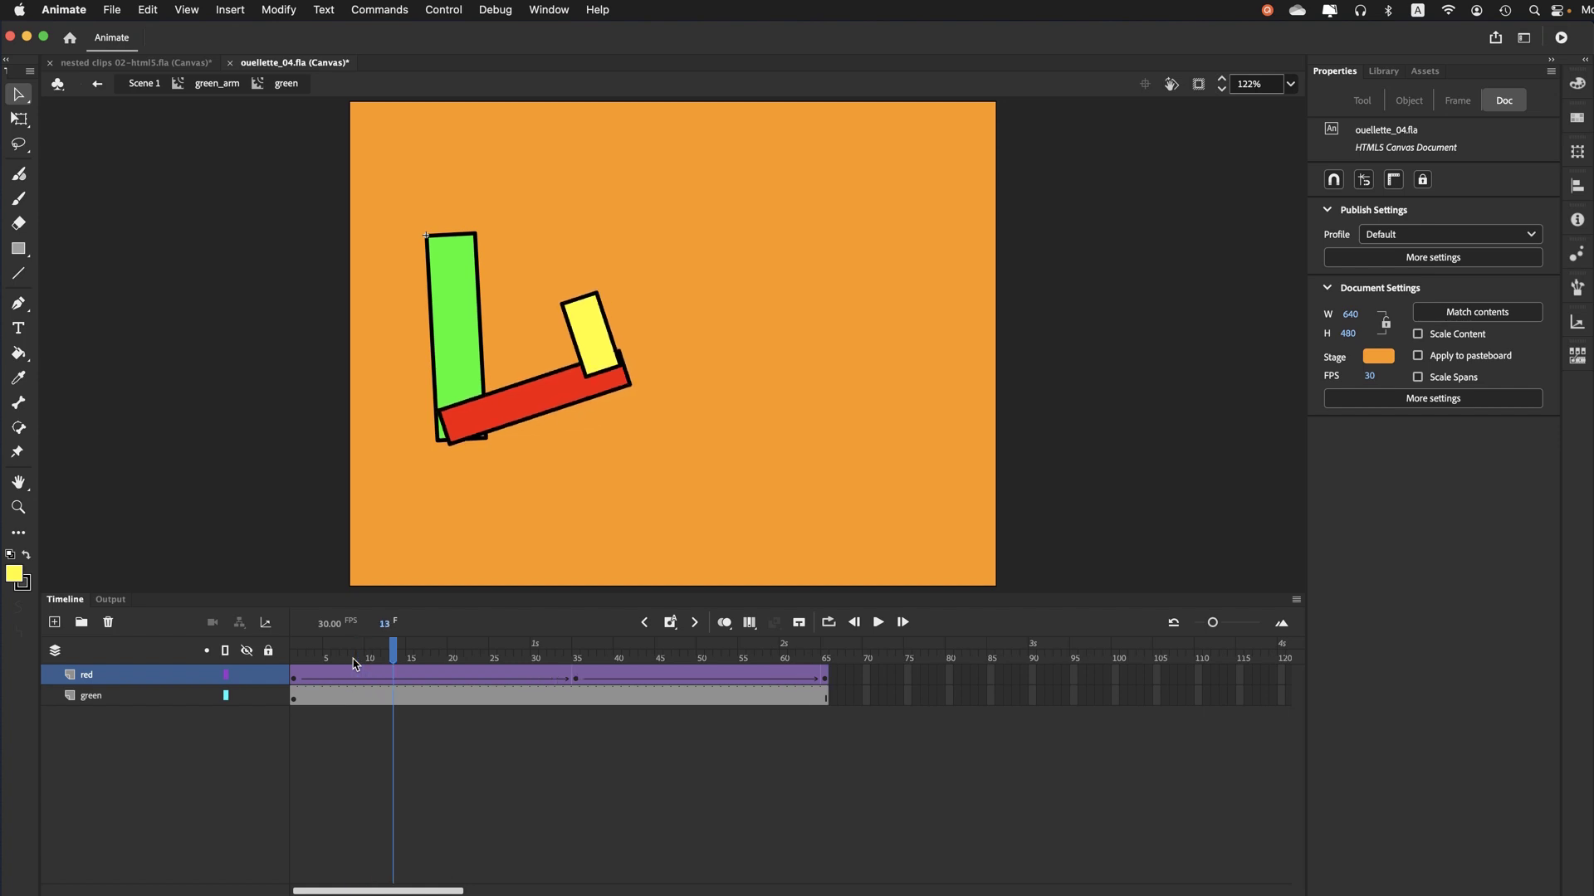
{"action": "key", "text": "F5"}
{"action": "key", "text": "F5"}
{"action": "key", "text": "F5"}
{"action": "key", "text": "F5"}
{"action": "key", "text": "F5"}
{"action": "key", "text": "F5"}
{"action": "key", "text": "F5"}
{"action": "key", "text": "F5"}
{"action": "key", "text": "F5"}
{"action": "key", "text": "F5"}
{"action": "key", "text": "F5"}
{"action": "key", "text": "F5"}
{"action": "key", "text": "F5"}
{"action": "key", "text": "F5"}
{"action": "key", "text": "F5"}
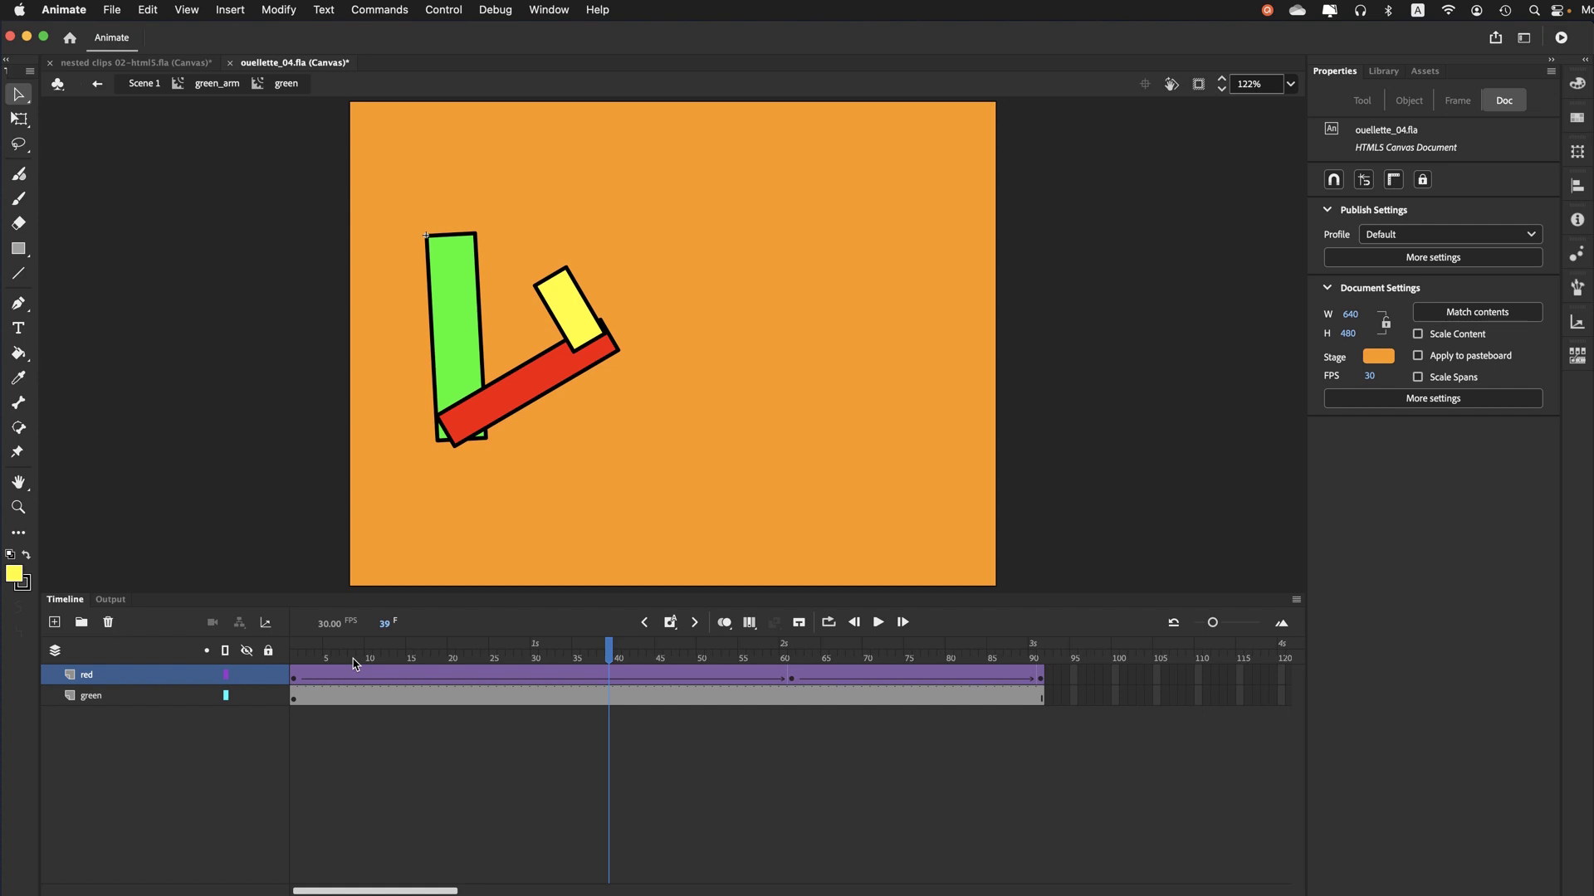
{"action": "key", "text": "shift+F5"}
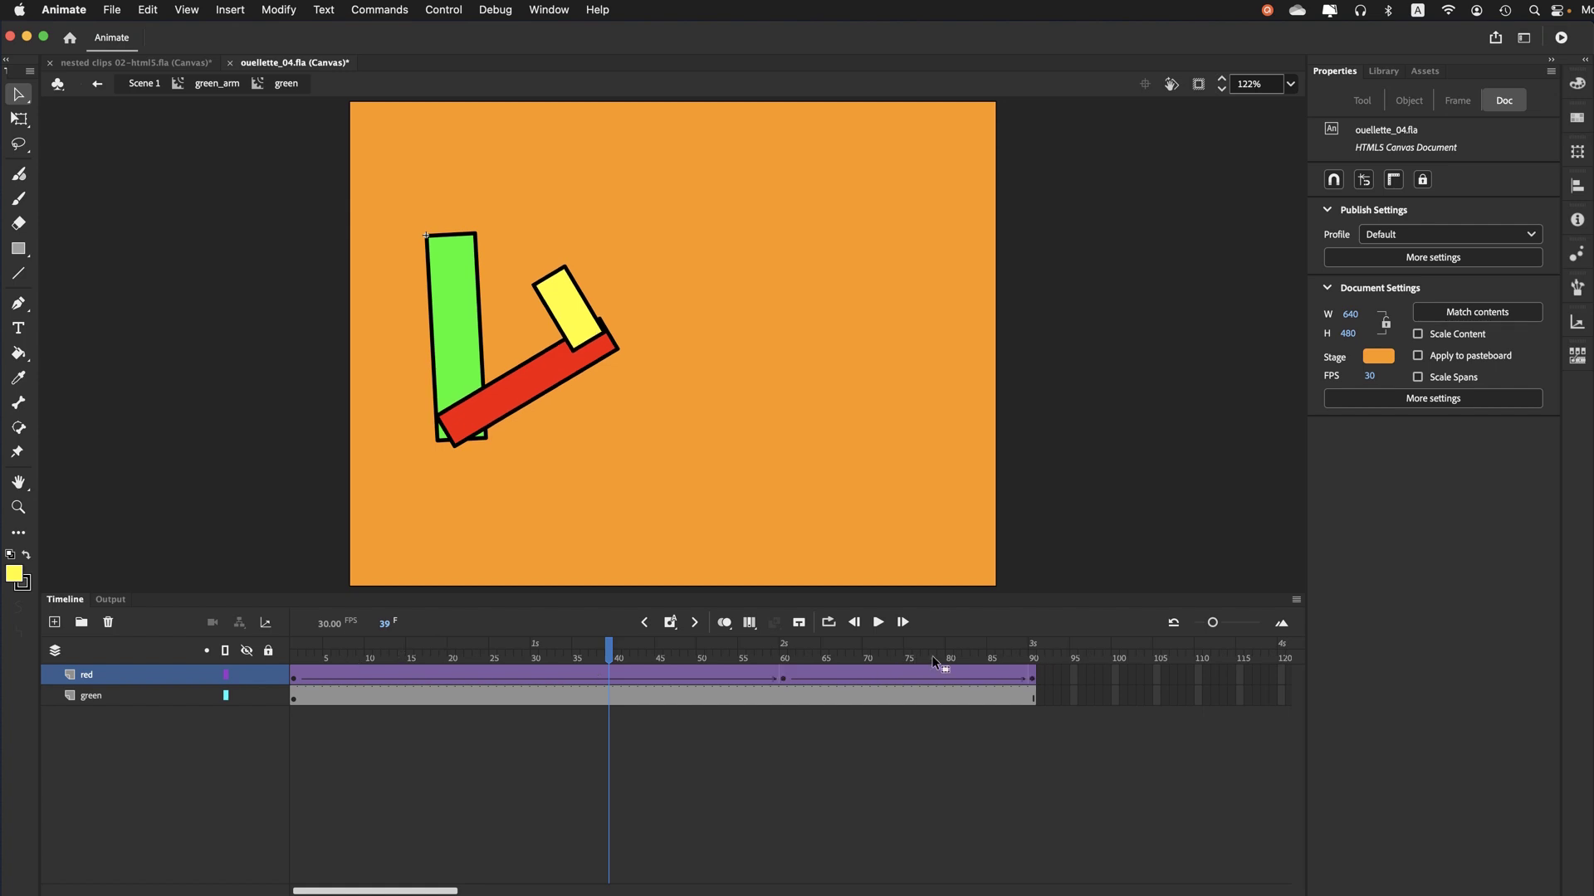
Extend the second half of the red layer's tween inside the green clip, along with the green layer, to end at frame 120
{"action": "left_click", "coordinate": [998, 655]}
{"action": "key", "text": "F5"}
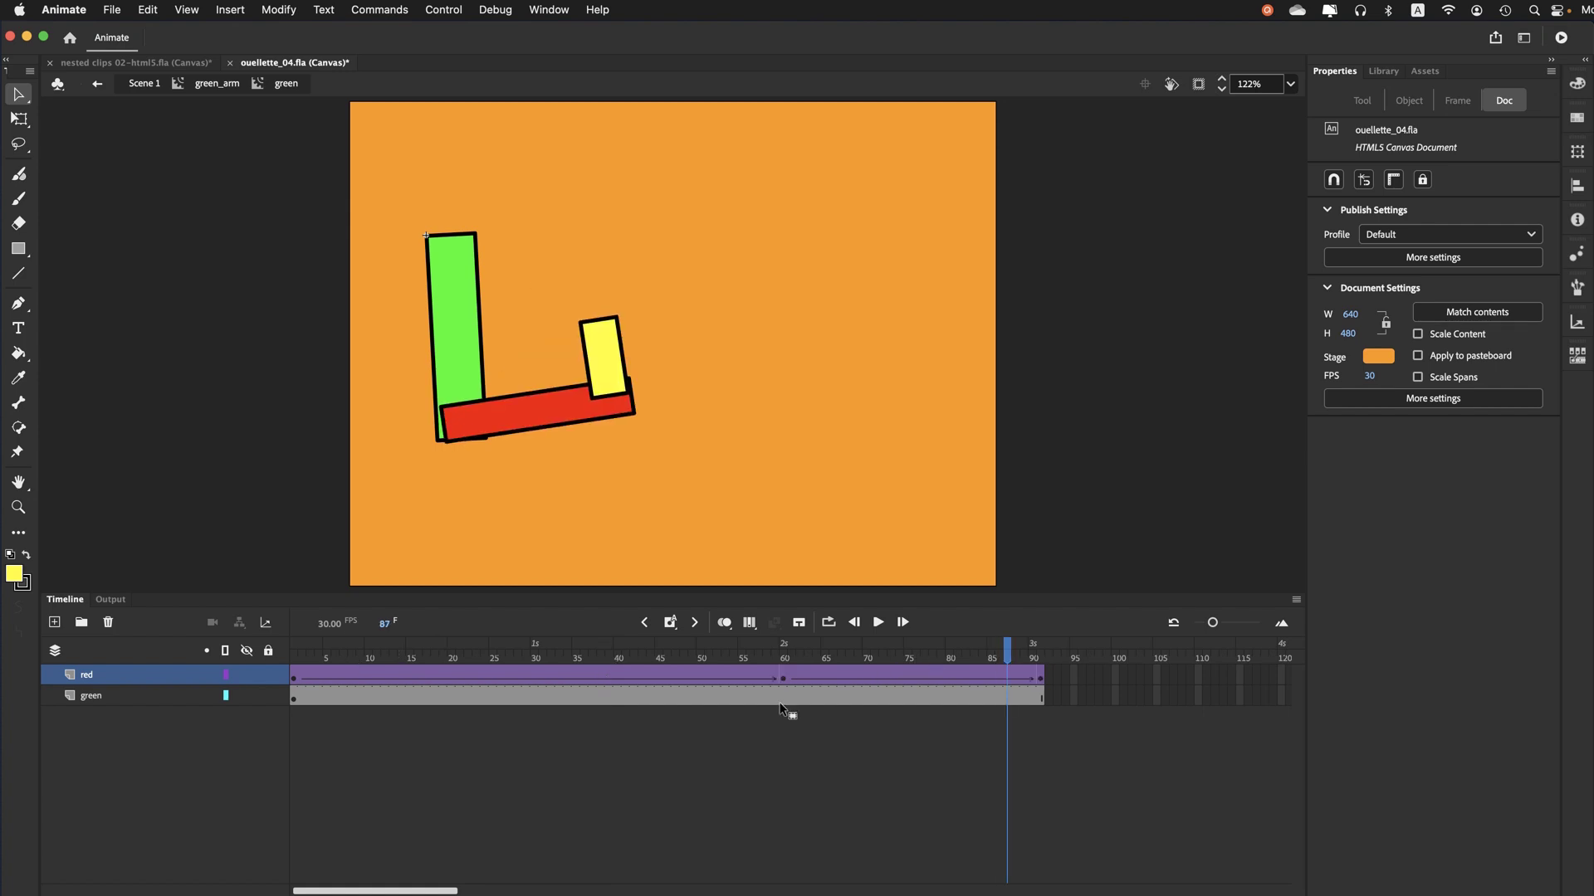
{"action": "key", "text": "F5"}
{"action": "key", "text": "F5"}
{"action": "key", "text": "F5"}
{"action": "key", "text": "F5"}
{"action": "key", "text": "F5"}
{"action": "key", "text": "F5"}
{"action": "key", "text": "F5"}
{"action": "key", "text": "F5"}
{"action": "key", "text": "F5"}
{"action": "key", "text": "F5"}
{"action": "key", "text": "F5"}
{"action": "key", "text": "F5"}
{"action": "key", "text": "F5"}
{"action": "key", "text": "F5"}
{"action": "key", "text": "F5"}
{"action": "key", "text": "F5"}
{"action": "key", "text": "F5"}
{"action": "key", "text": "F5"}
{"action": "key", "text": "F5"}
{"action": "key", "text": "F5"}
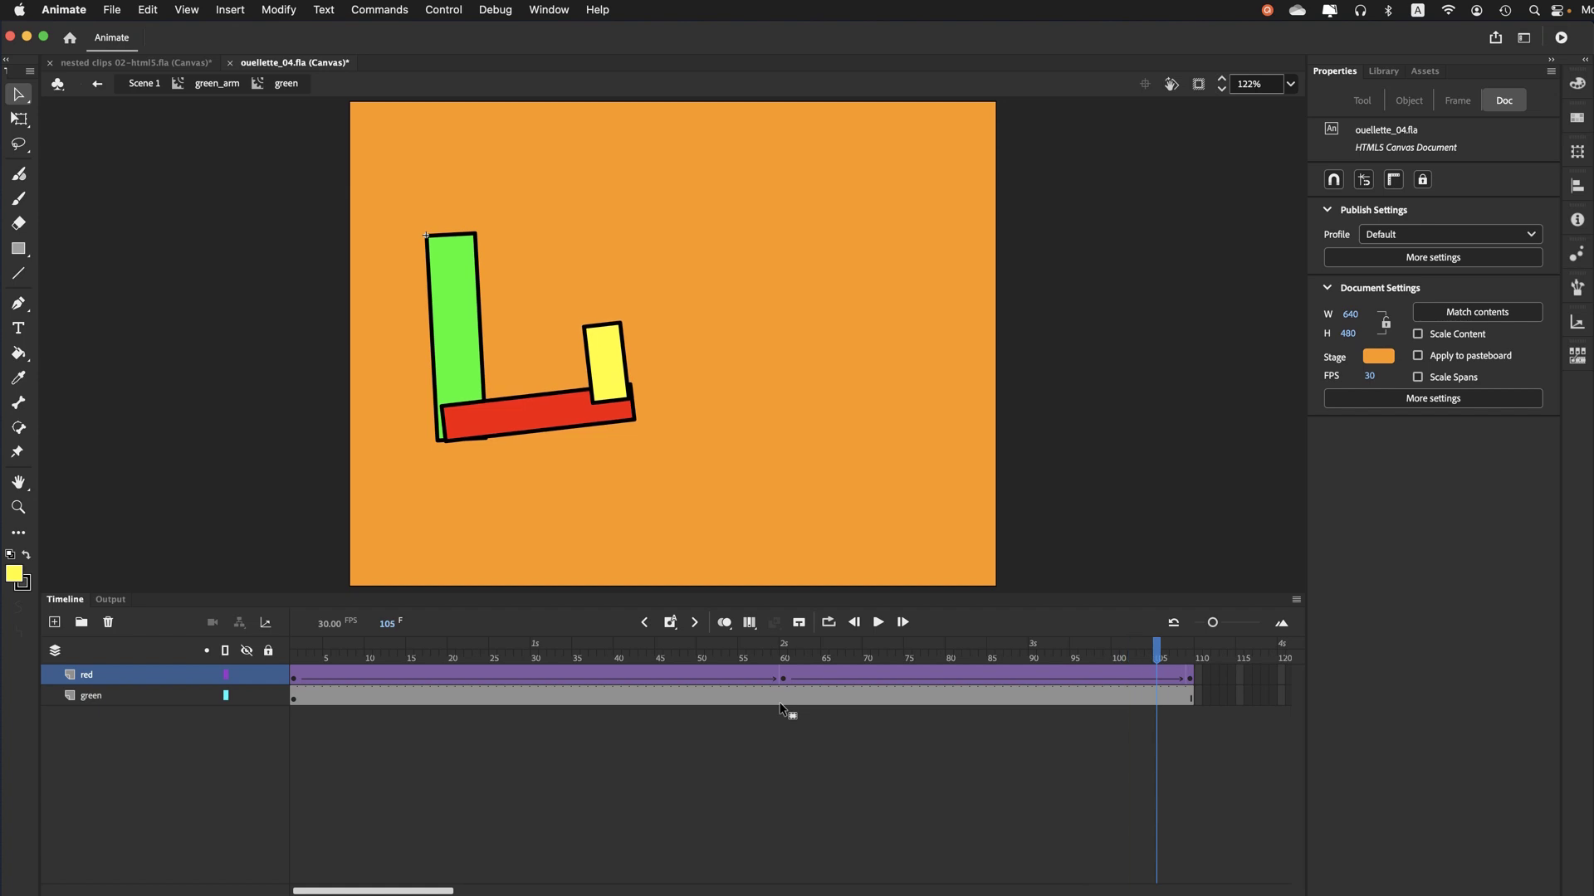
{"action": "key", "text": "F5"}
{"action": "key", "text": "F5"}
{"action": "key", "text": "F5"}
{"action": "key", "text": "F5"}
{"action": "key", "text": "F5"}
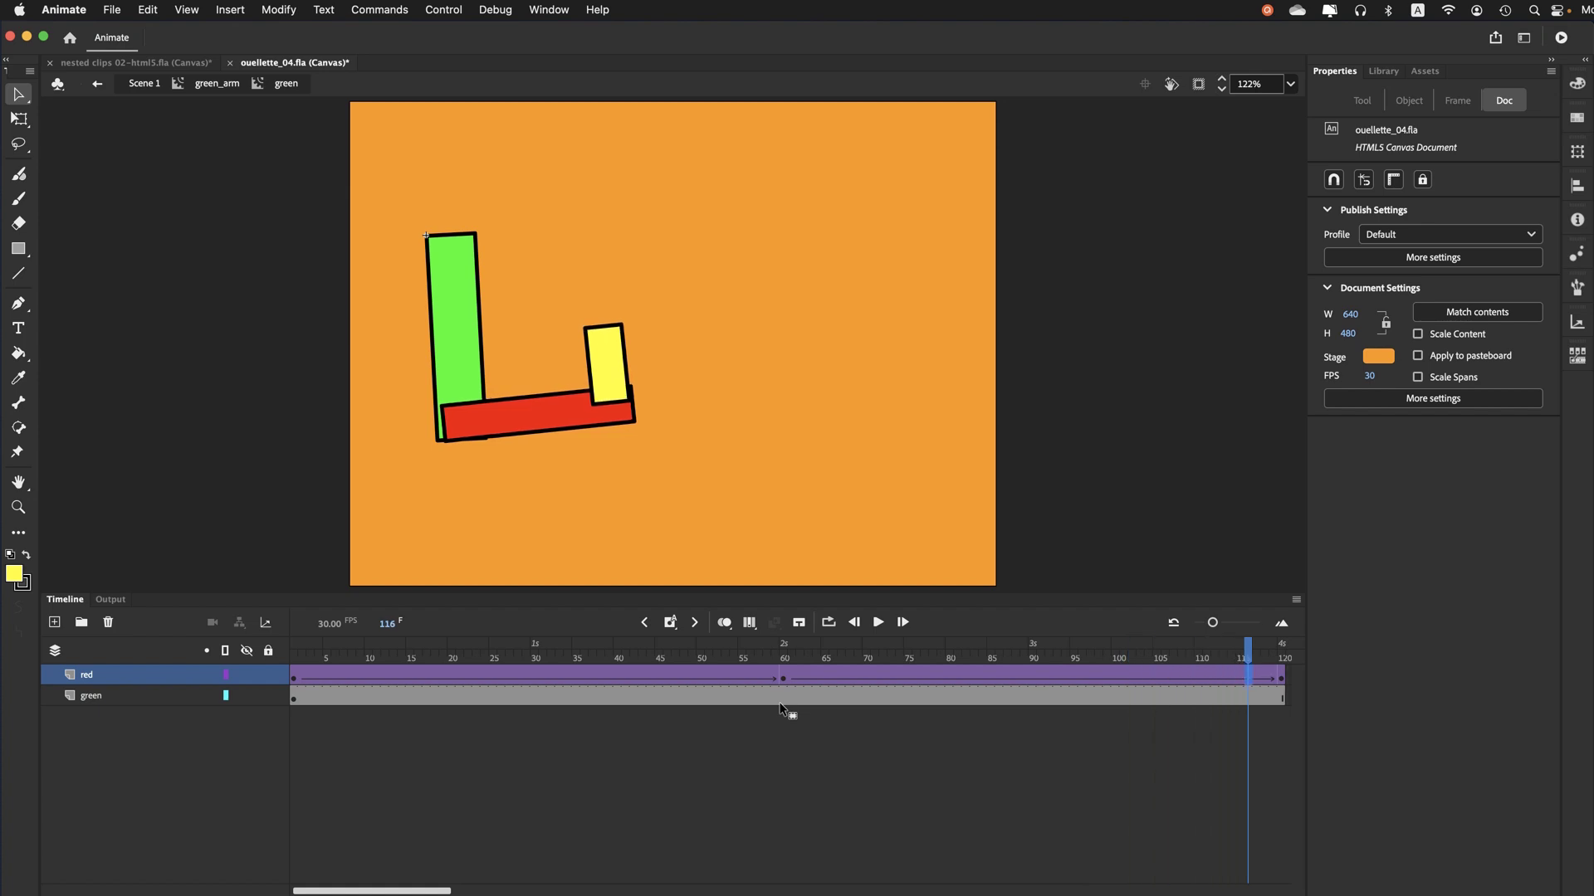
Open the nested red clip and extend the first half of the yellow layer's tween, with the red layer, to keyframes at frames 60 and 90
{"action": "double_click", "coordinate": [614, 396]}
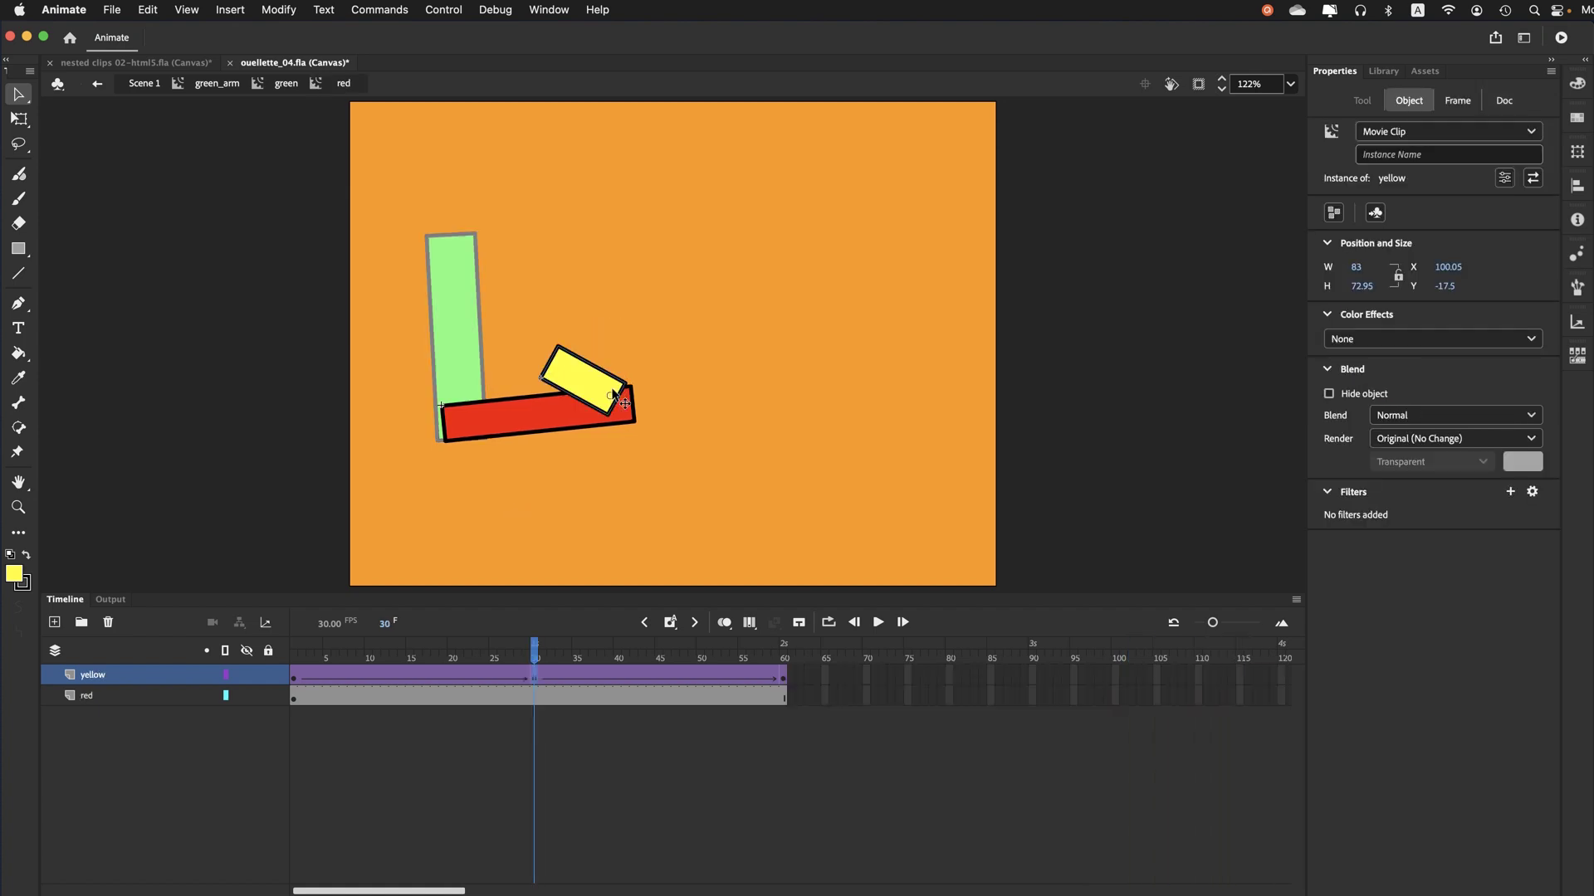
{"action": "left_click", "coordinate": [335, 657]}
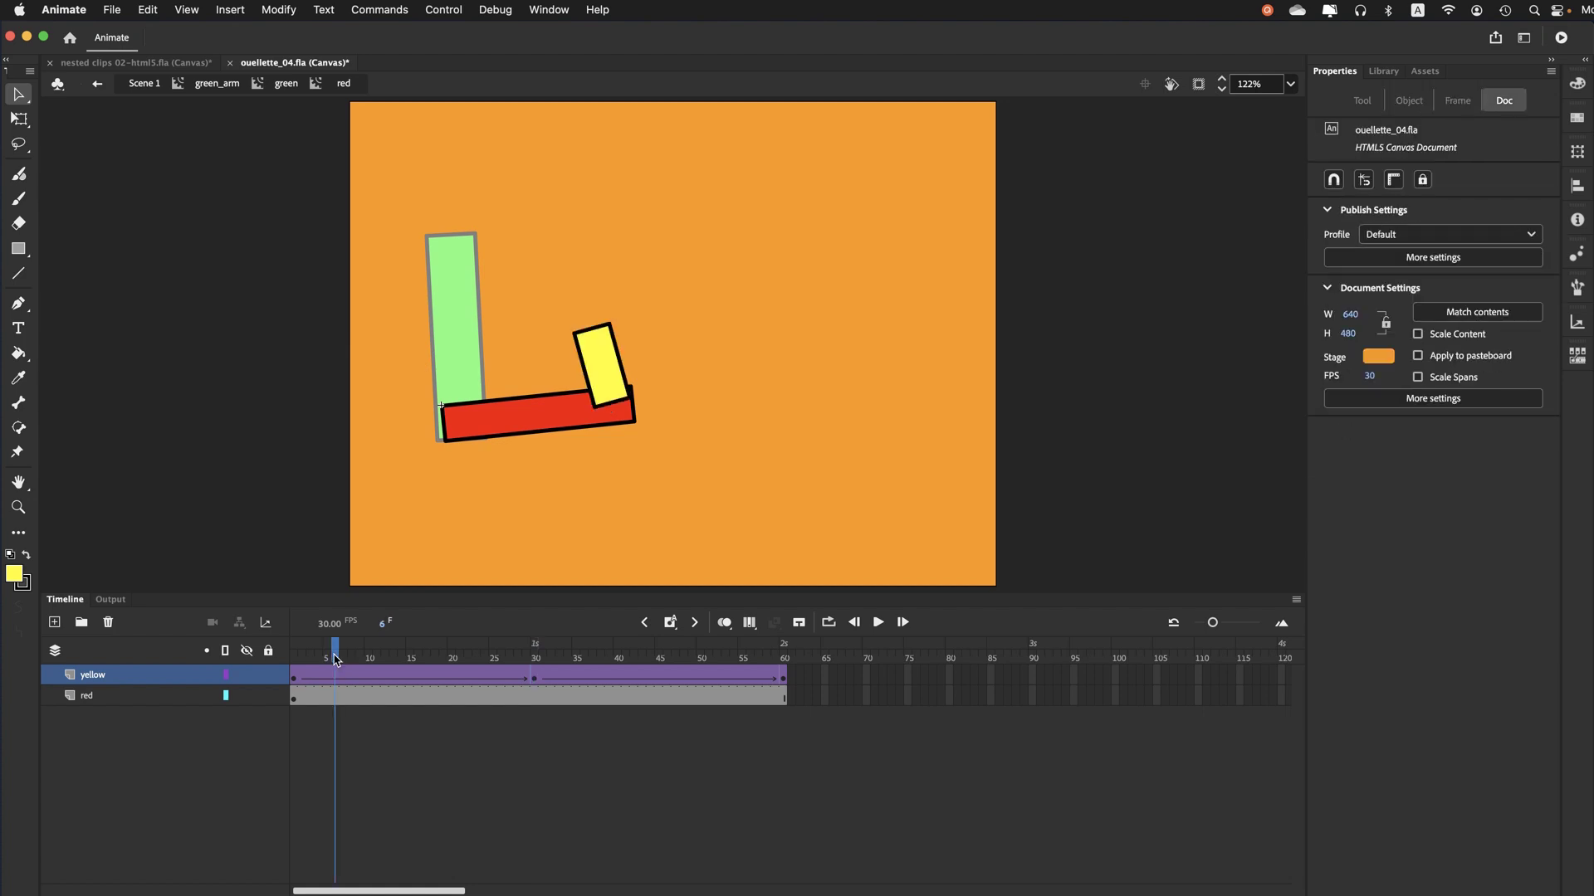
{"action": "key", "text": "F5"}
{"action": "key", "text": "F5"}
{"action": "key", "text": "F5"}
{"action": "key", "text": "F5"}
{"action": "key", "text": "F5"}
{"action": "key", "text": "F5"}
{"action": "key", "text": "F5"}
{"action": "key", "text": "F5"}
{"action": "key", "text": "F5"}
{"action": "key", "text": "F5"}
{"action": "key", "text": "F5"}
{"action": "key", "text": "F5"}
{"action": "key", "text": "F5"}
{"action": "key", "text": "F5"}
{"action": "key", "text": "F5"}
{"action": "key", "text": "F5"}
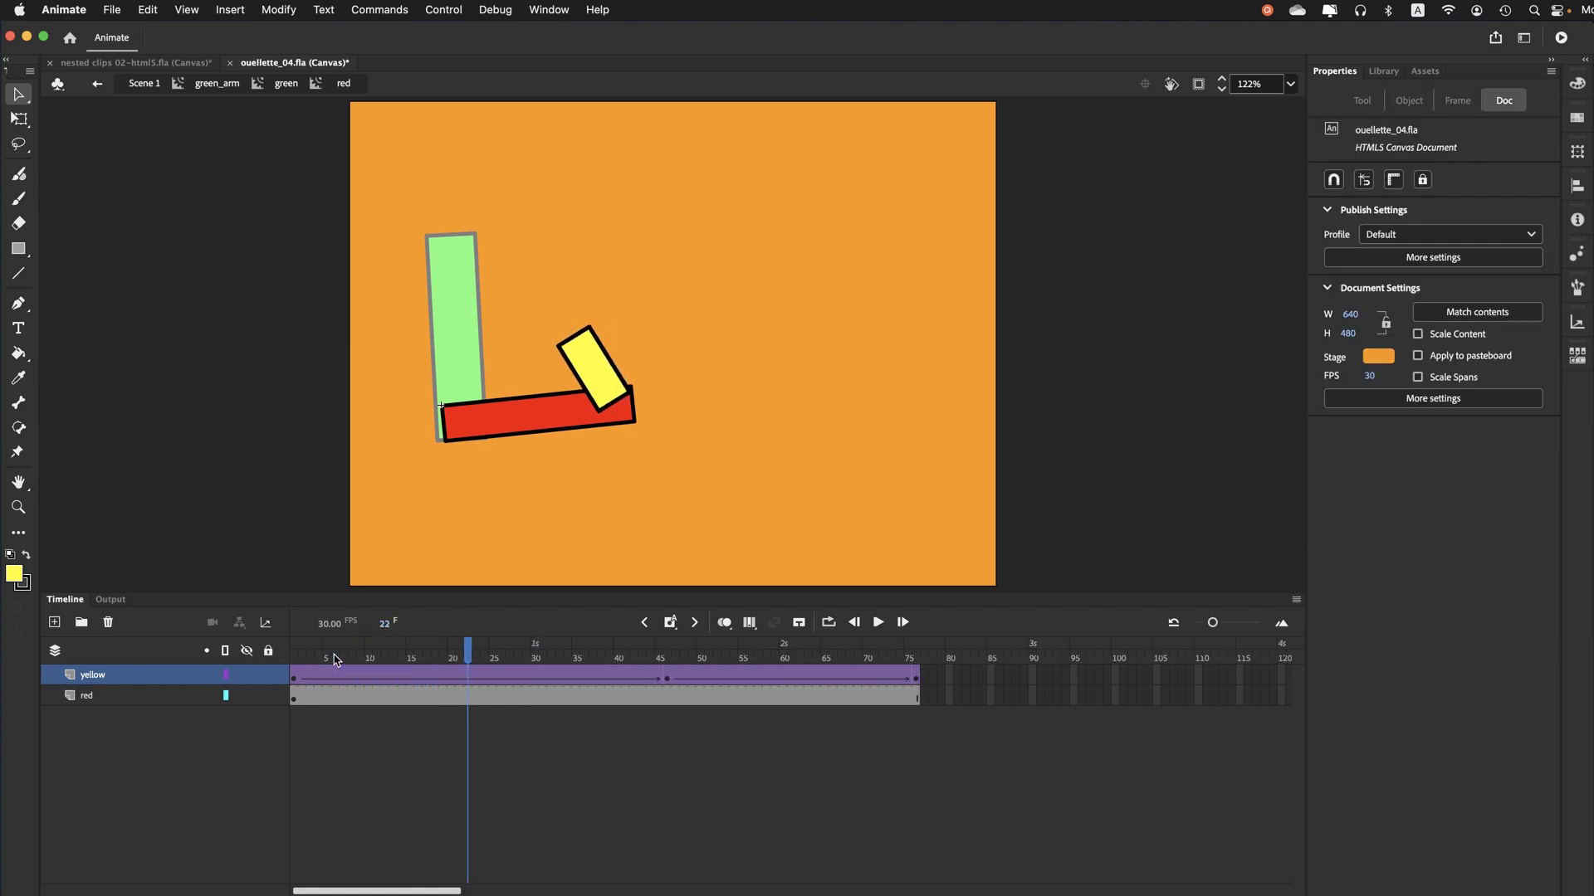
{"action": "key", "text": "F5"}
{"action": "key", "text": "F5"}
{"action": "key", "text": "F5"}
{"action": "key", "text": "F5"}
{"action": "key", "text": "F5"}
{"action": "key", "text": "F5"}
{"action": "key", "text": "F5"}
{"action": "key", "text": "F5"}
{"action": "key", "text": "F5"}
{"action": "key", "text": "F5"}
{"action": "key", "text": "F5"}
{"action": "key", "text": "F5"}
{"action": "key", "text": "F5"}
{"action": "key", "text": "F5"}
{"action": "key", "text": "F5"}
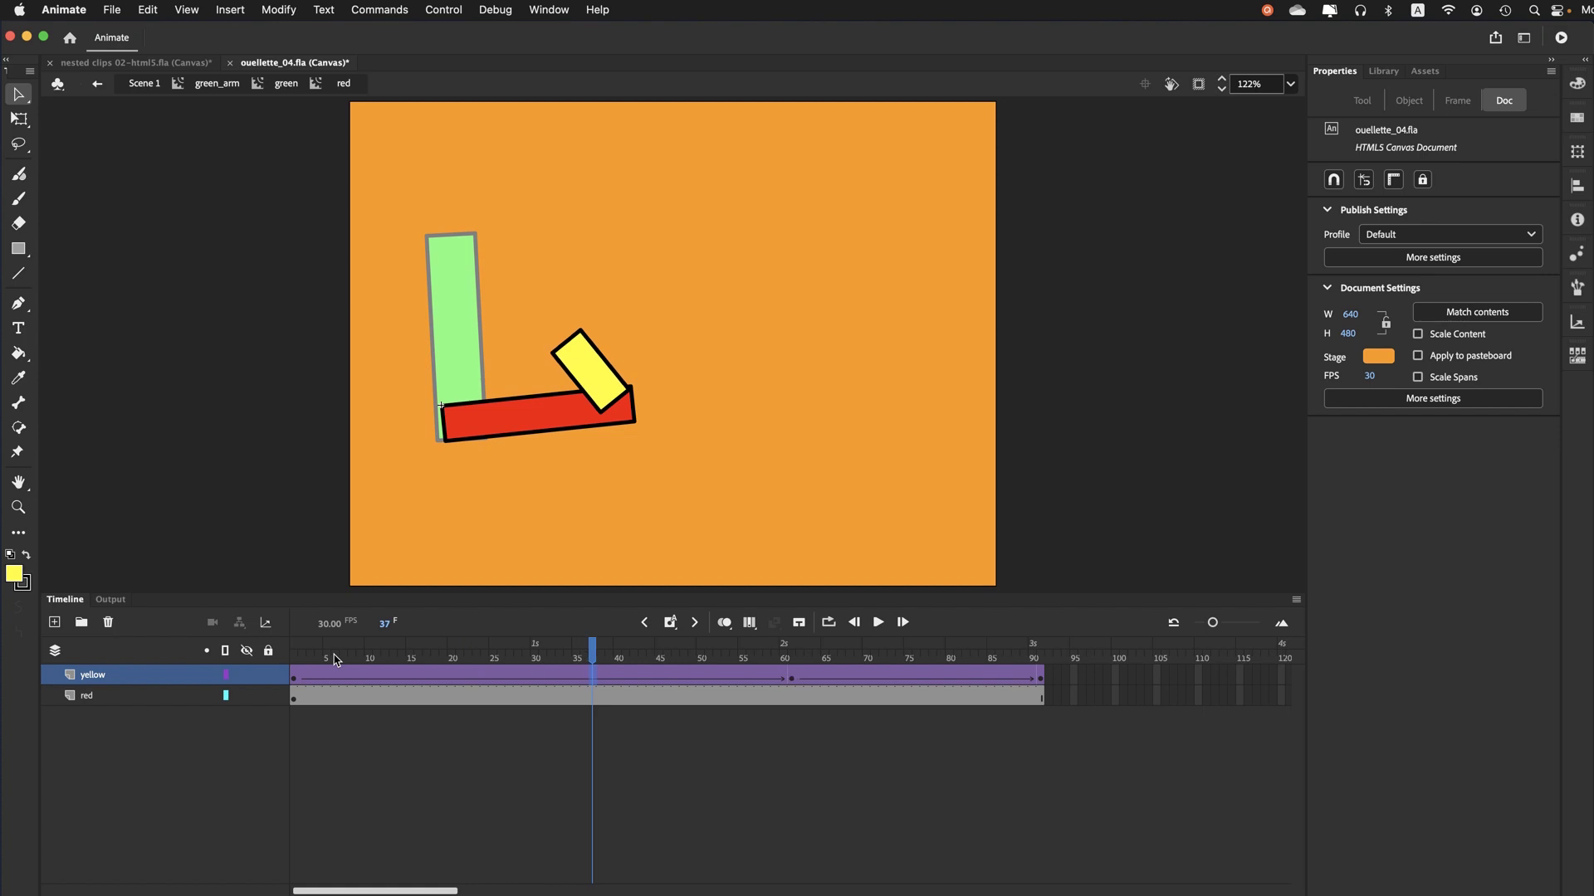
{"action": "key", "text": "shift+F5"}
Extend the second half of the yellow layer's tween inside the red clip, along with the red layer, to end at frame 120
{"action": "left_click", "coordinate": [981, 662]}
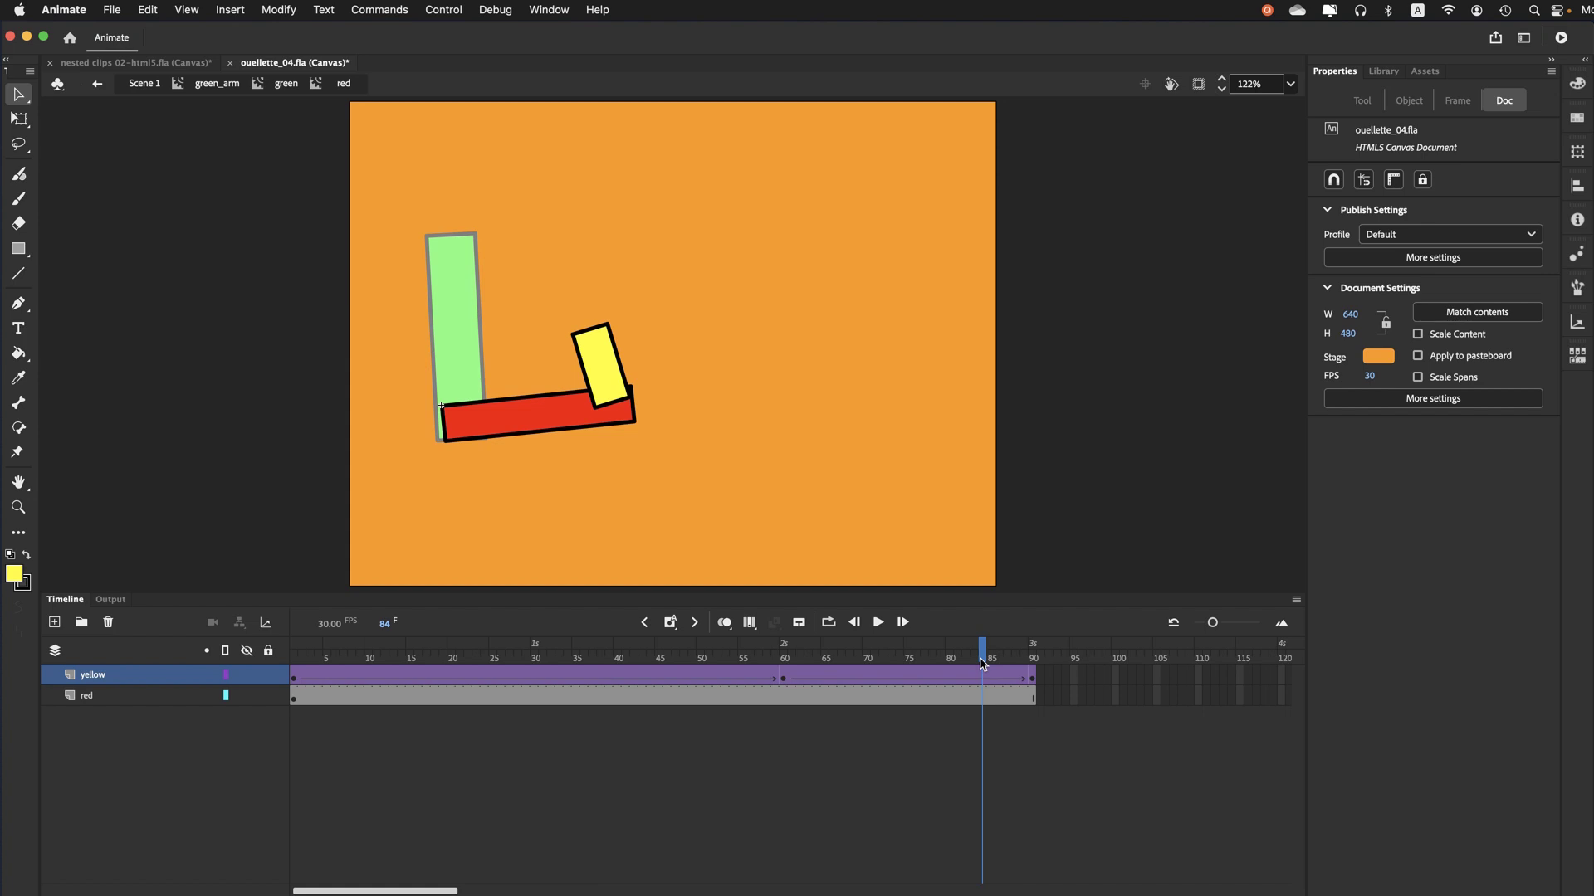
{"action": "key", "text": "F5"}
{"action": "key", "text": "F5"}
{"action": "key", "text": "F5"}
{"action": "key", "text": "F5"}
{"action": "key", "text": "F5"}
{"action": "key", "text": "F5"}
{"action": "key", "text": "F5"}
{"action": "key", "text": "F5"}
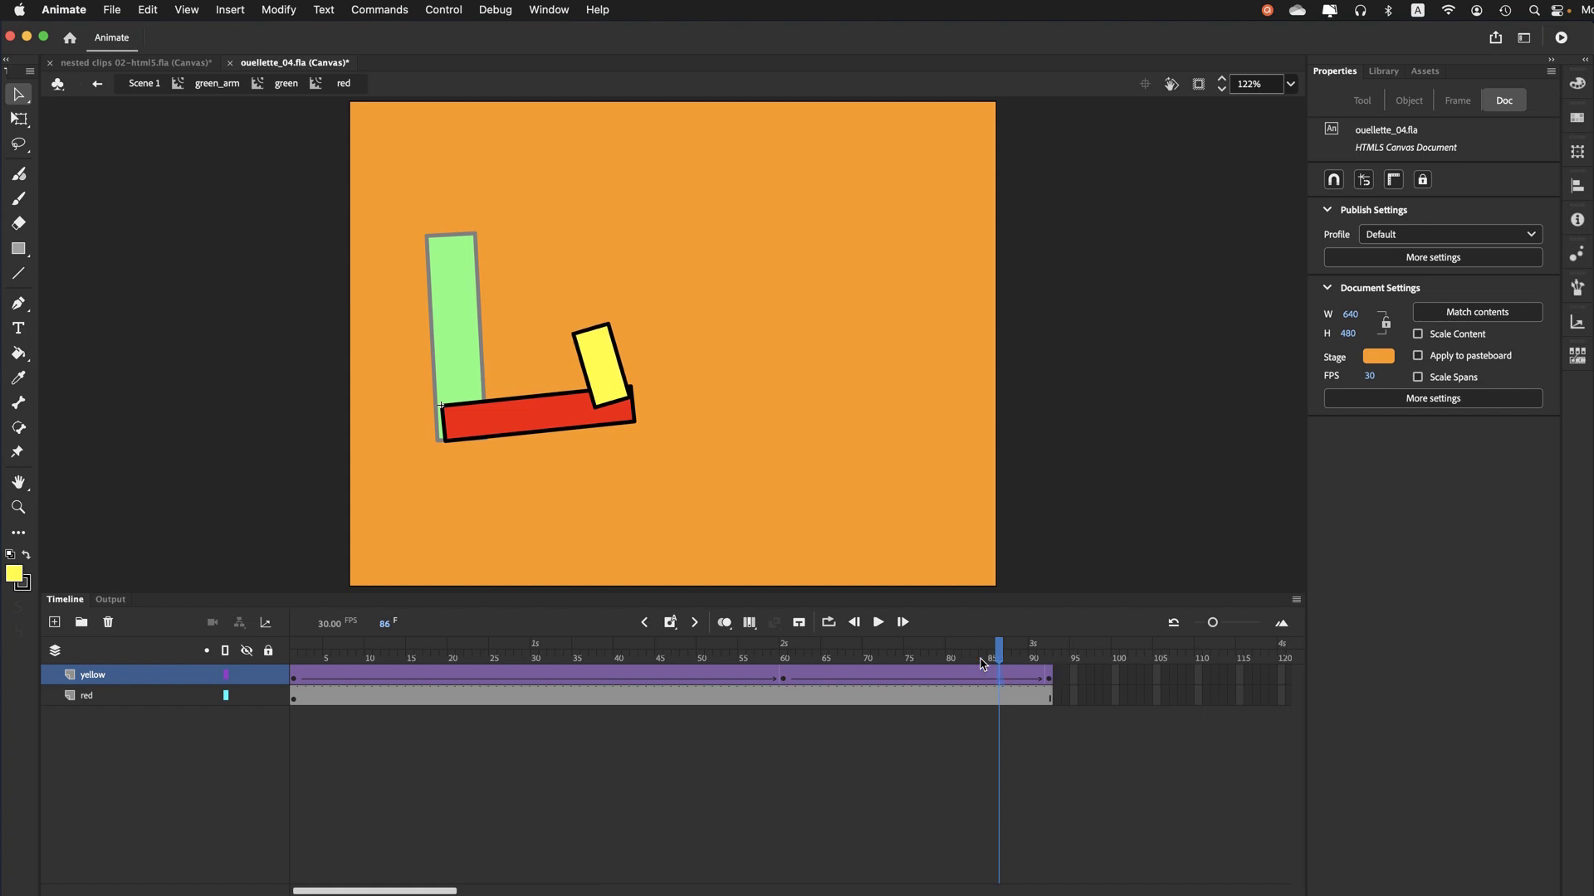
{"action": "key", "text": "F5"}
{"action": "key", "text": "F5"}
{"action": "key", "text": "F5"}
{"action": "key", "text": "F5"}
{"action": "key", "text": "F5"}
{"action": "key", "text": "F5"}
{"action": "key", "text": "F5"}
{"action": "key", "text": "F5"}
{"action": "key", "text": "F5"}
{"action": "key", "text": "F5"}
{"action": "key", "text": "F5"}
{"action": "key", "text": "F5"}
{"action": "key", "text": "F5"}
{"action": "key", "text": "F5"}
{"action": "key", "text": "F5"}
{"action": "key", "text": "F5"}
{"action": "key", "text": "F5"}
{"action": "key", "text": "F5"}
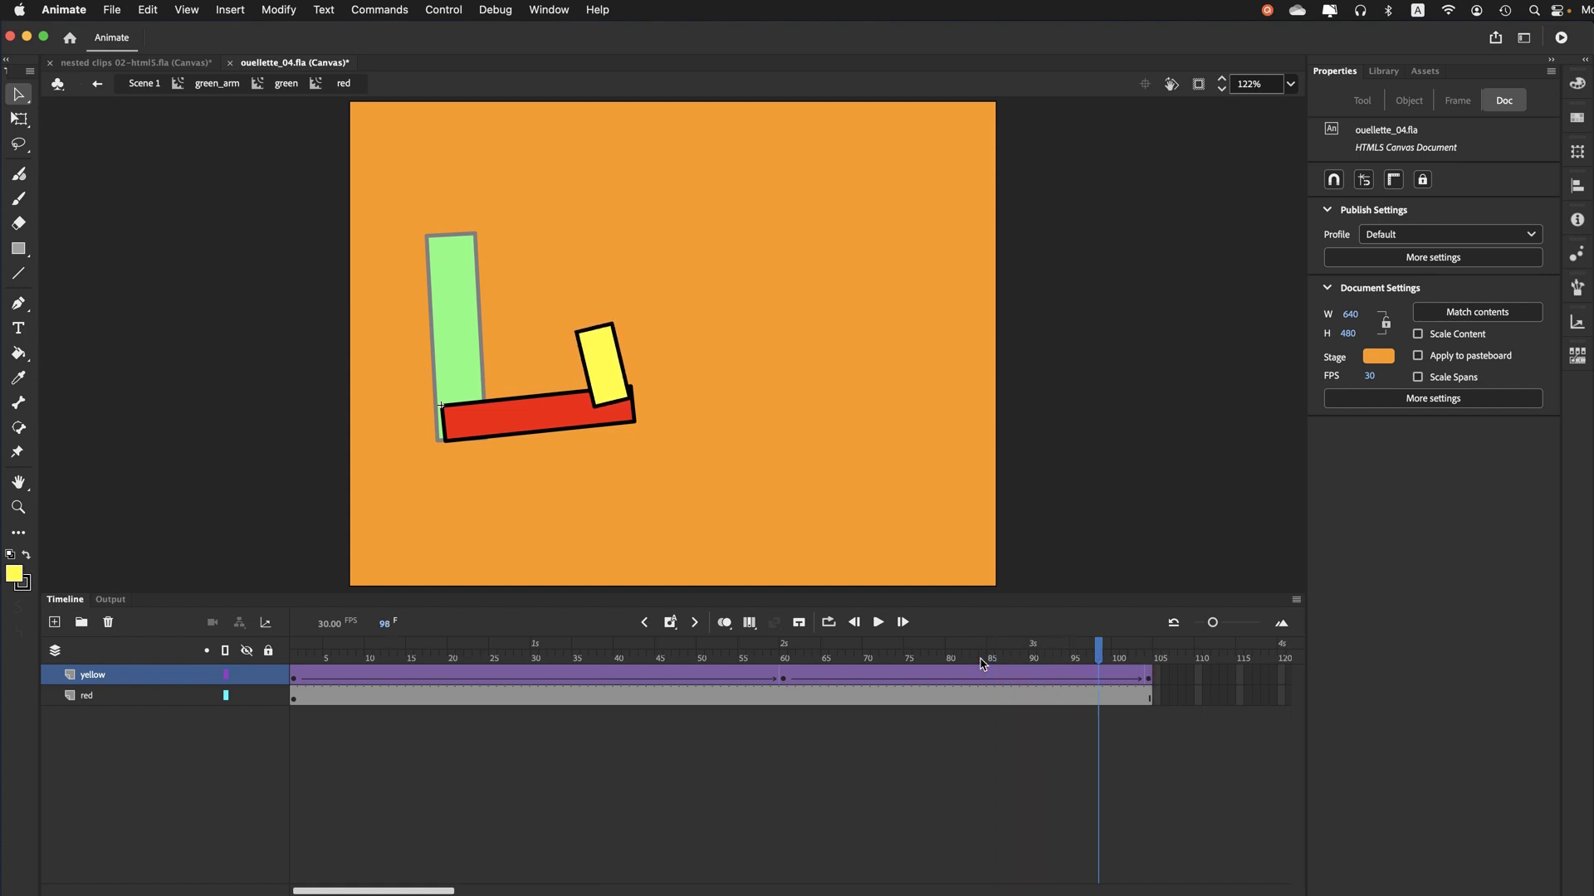
{"action": "key", "text": "F5"}
{"action": "key", "text": "F5"}
{"action": "key", "text": "F5"}
{"action": "key", "text": "F5"}
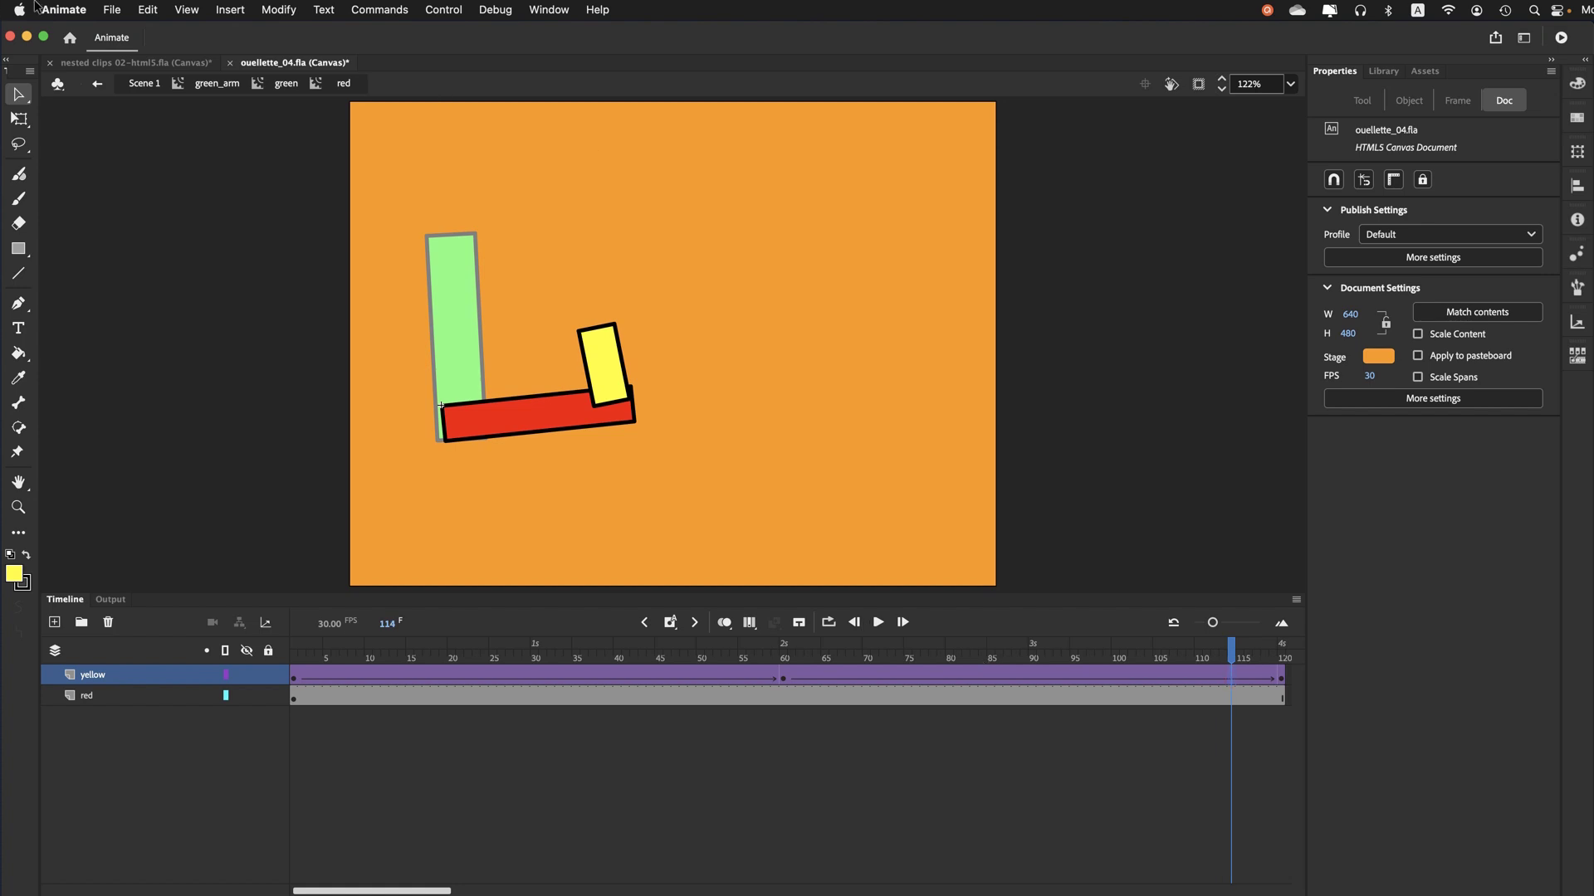
Save the document, test the slowed arm animation in the browser, and return to the red clip's timeline in Animate
{"action": "left_click", "coordinate": [120, 10]}
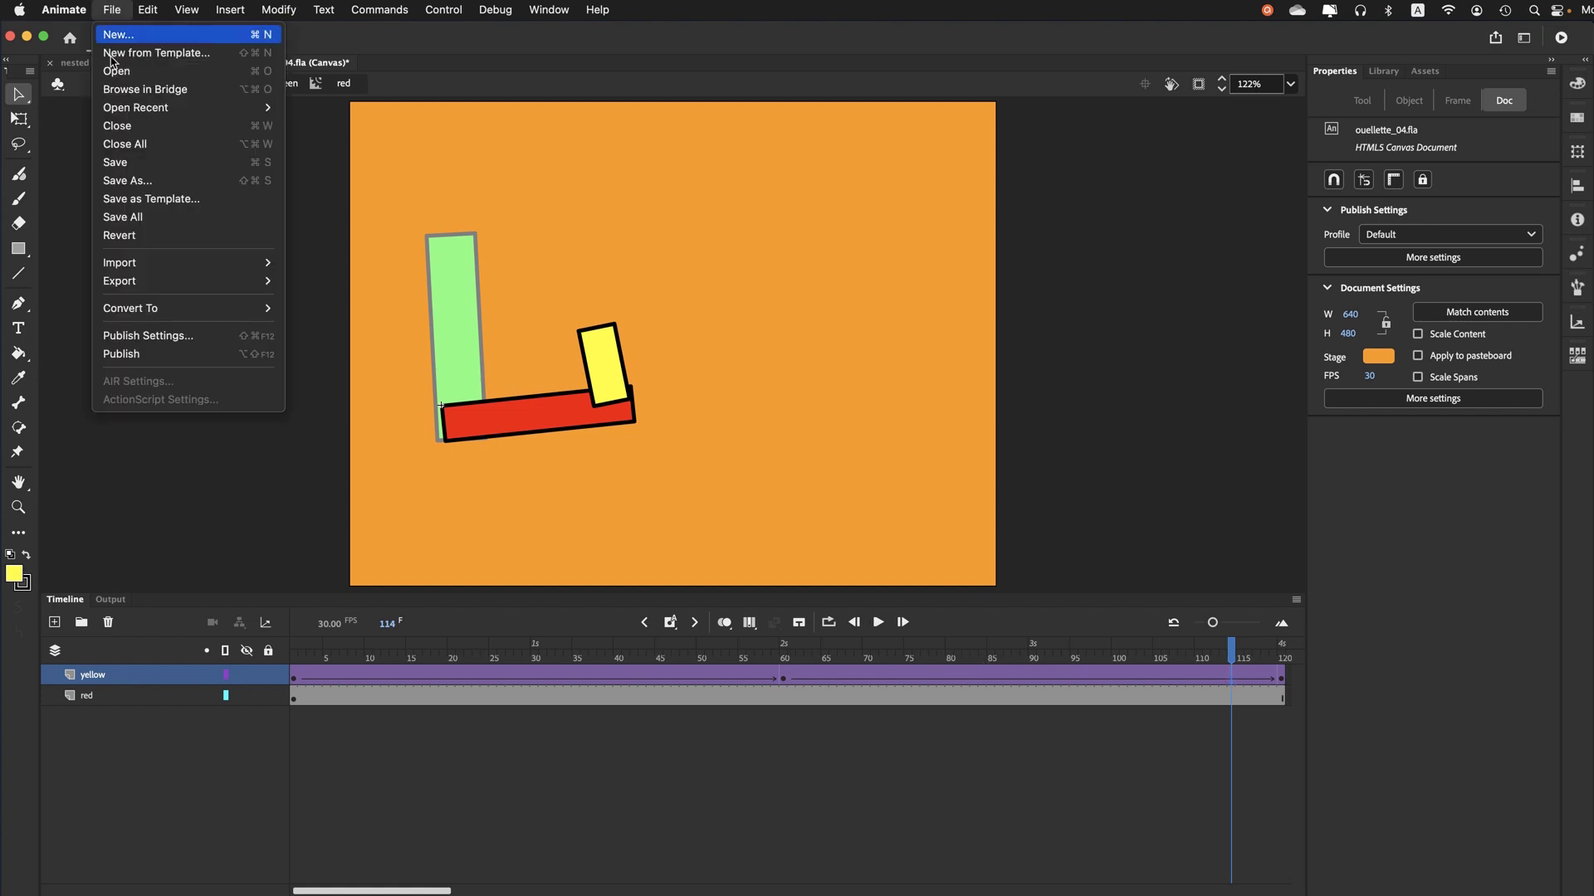
{"action": "left_click", "coordinate": [117, 163]}
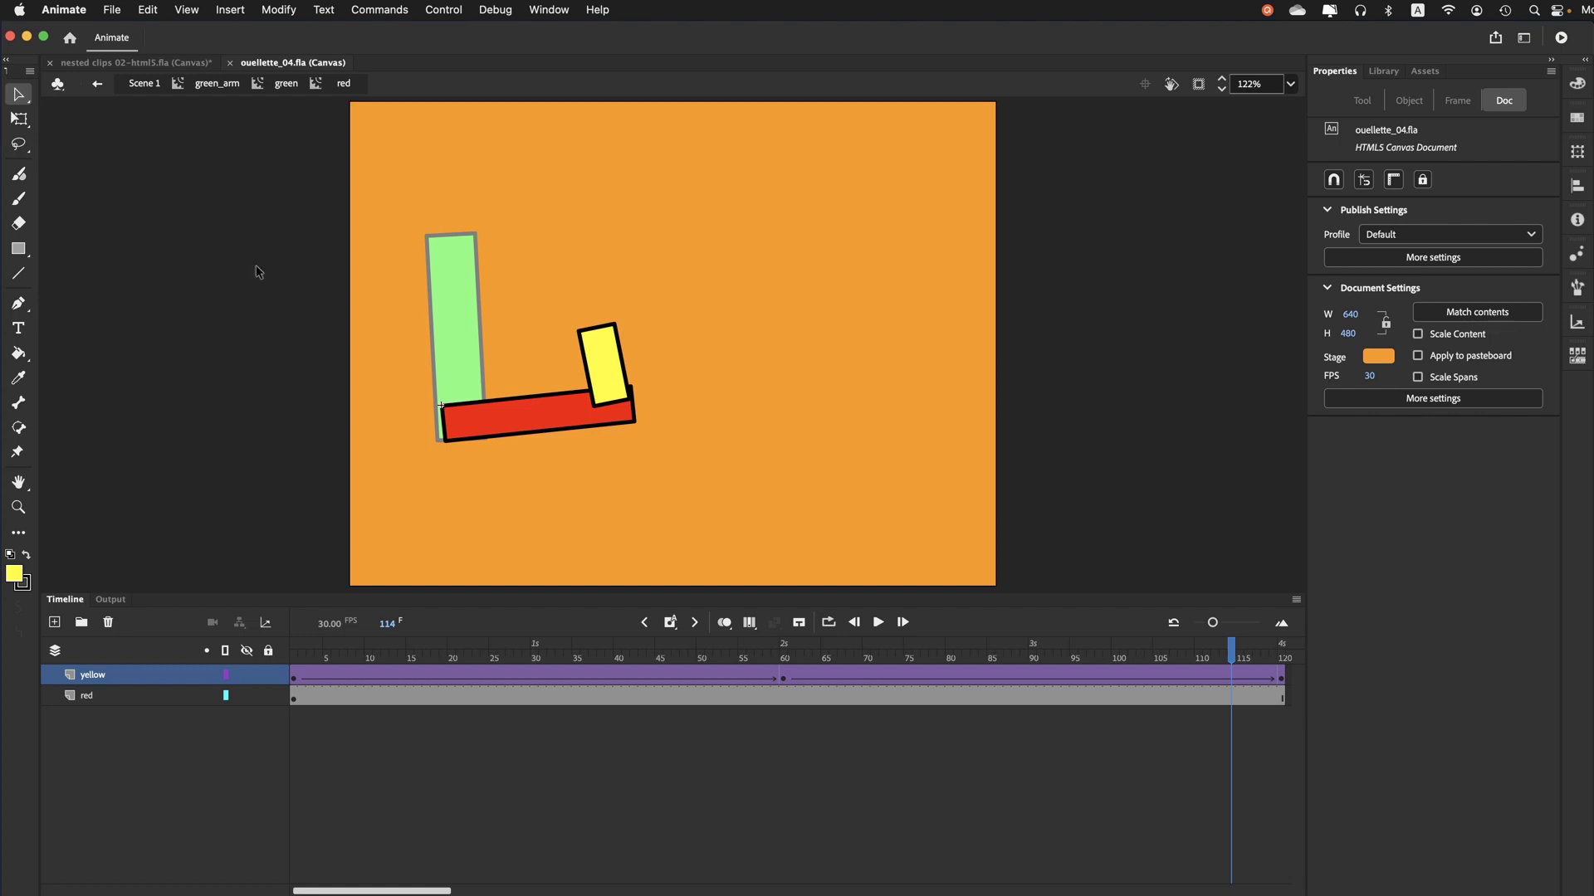
{"action": "left_click", "coordinate": [1560, 37]}
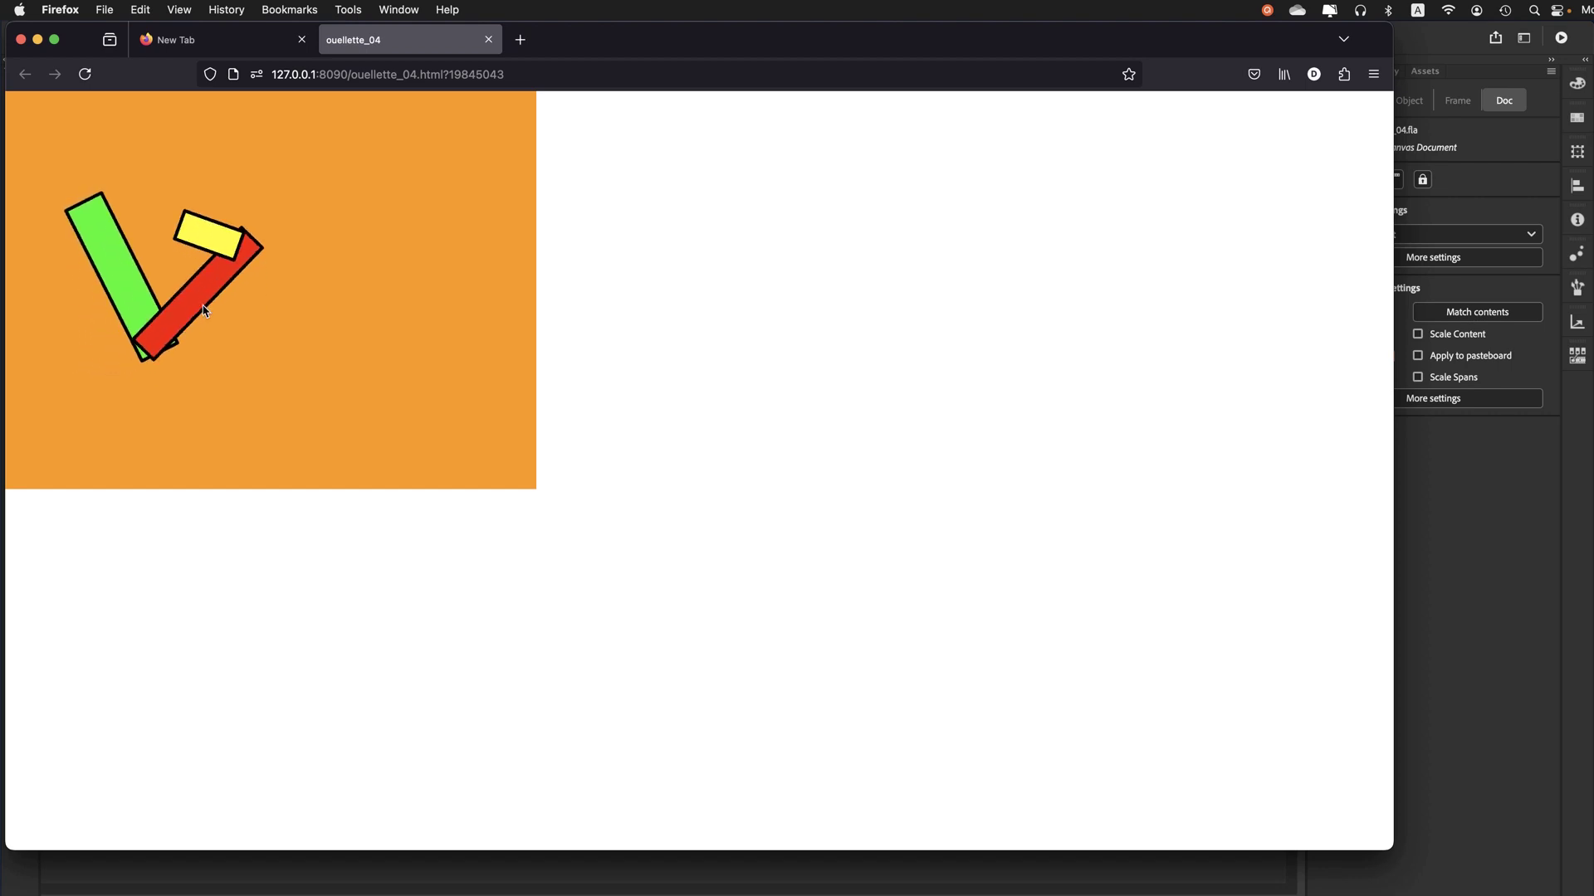
{"action": "left_click", "coordinate": [488, 39]}
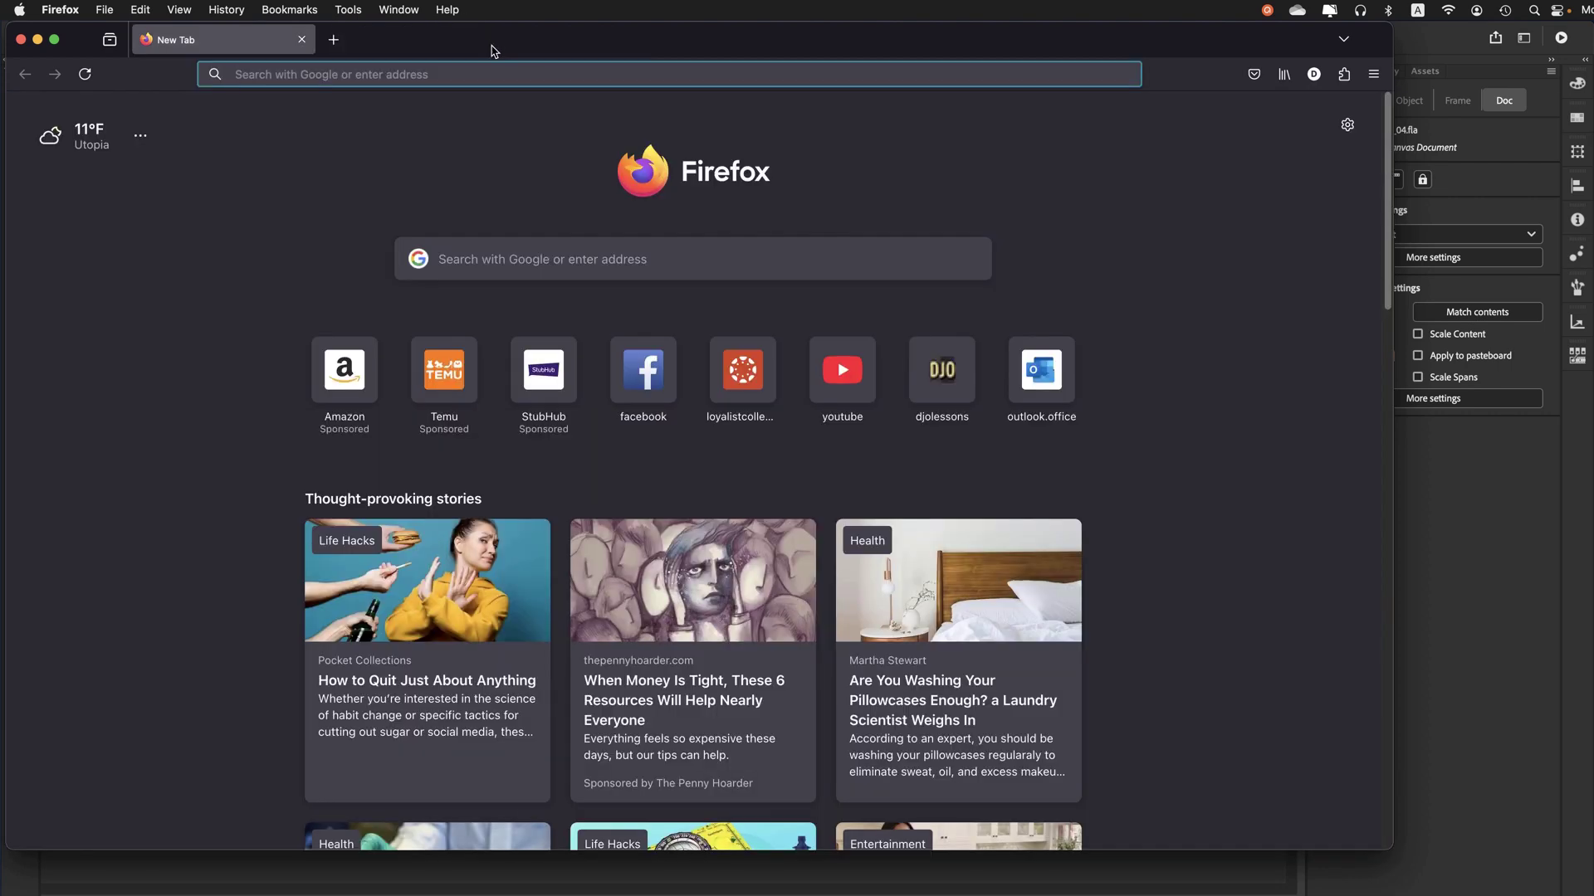
{"action": "key", "text": "super+Tab"}
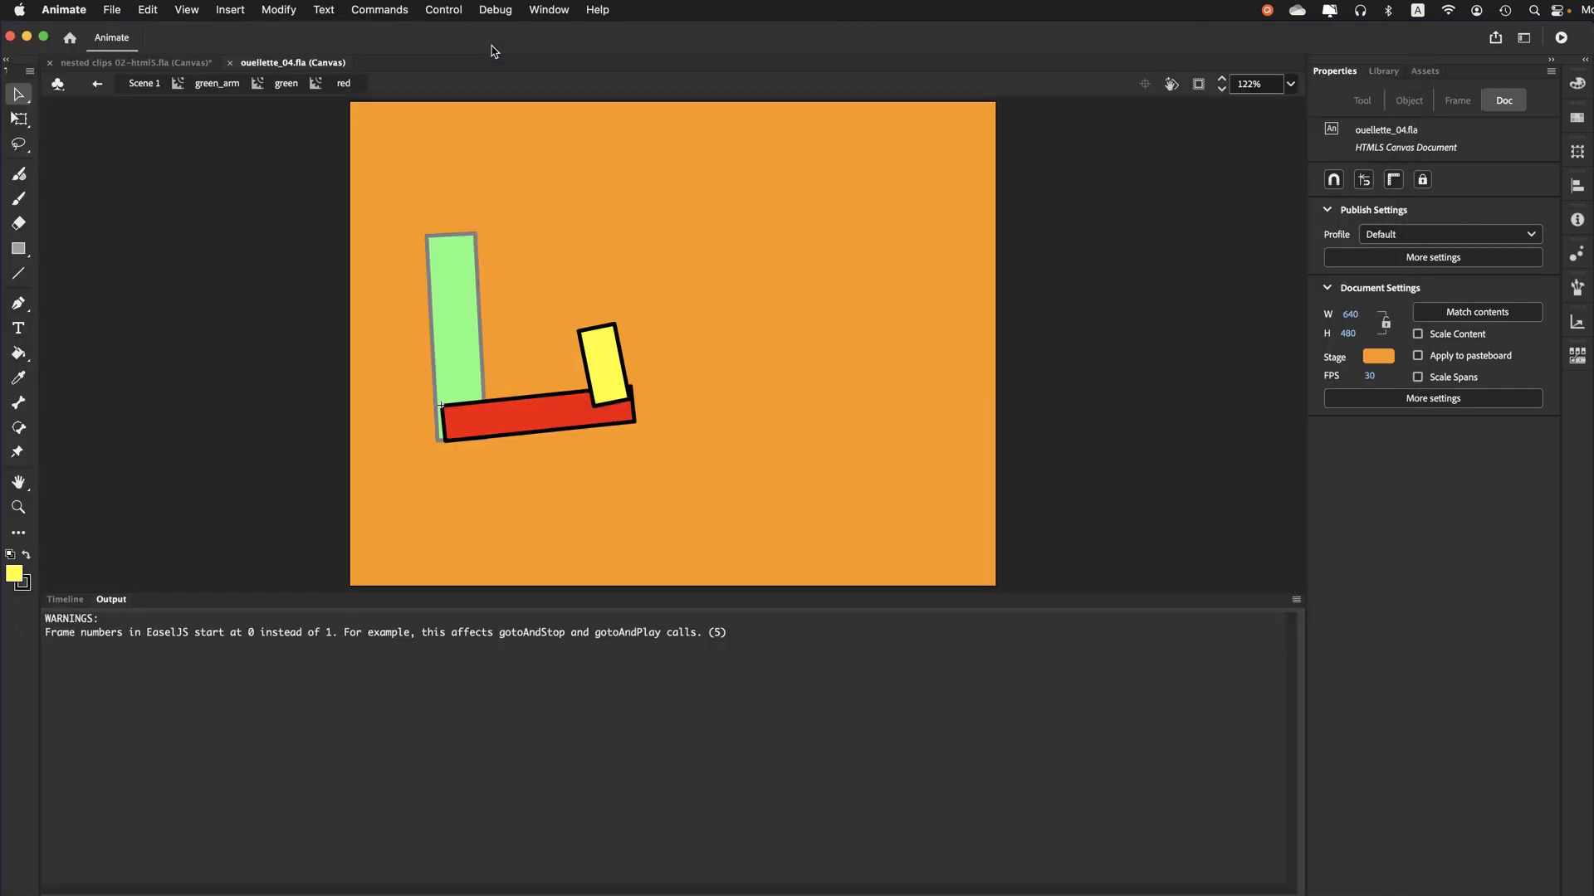
{"action": "left_click", "coordinate": [64, 600]}
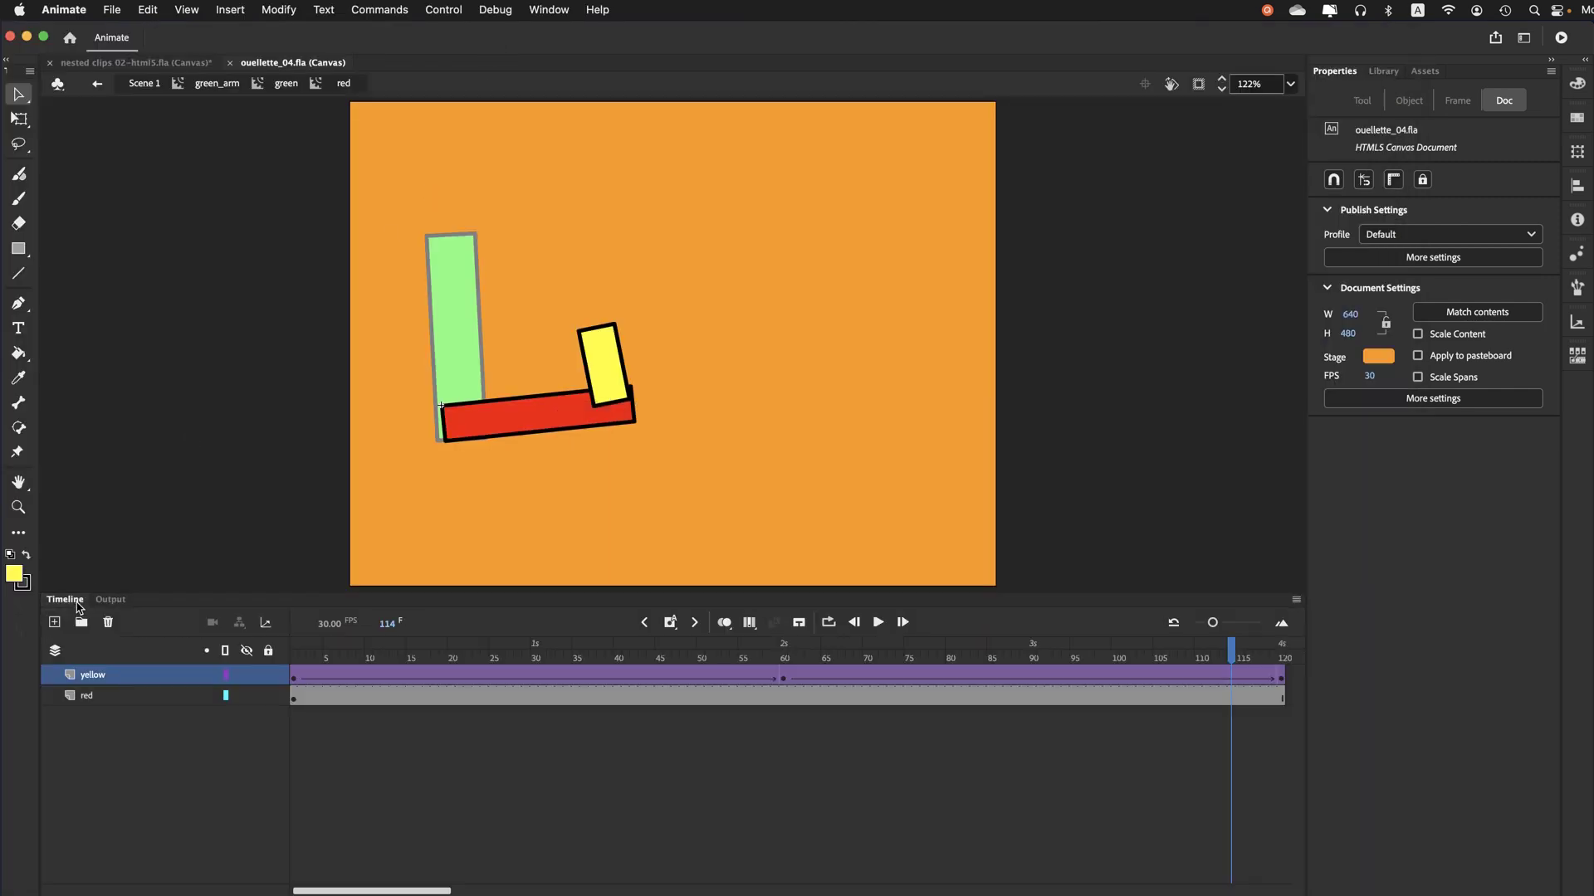
Return to Scene 1 and draw a white, strokeless circle about 55 px wide on the buttons layer, below the arm
{"action": "left_click", "coordinate": [145, 86]}
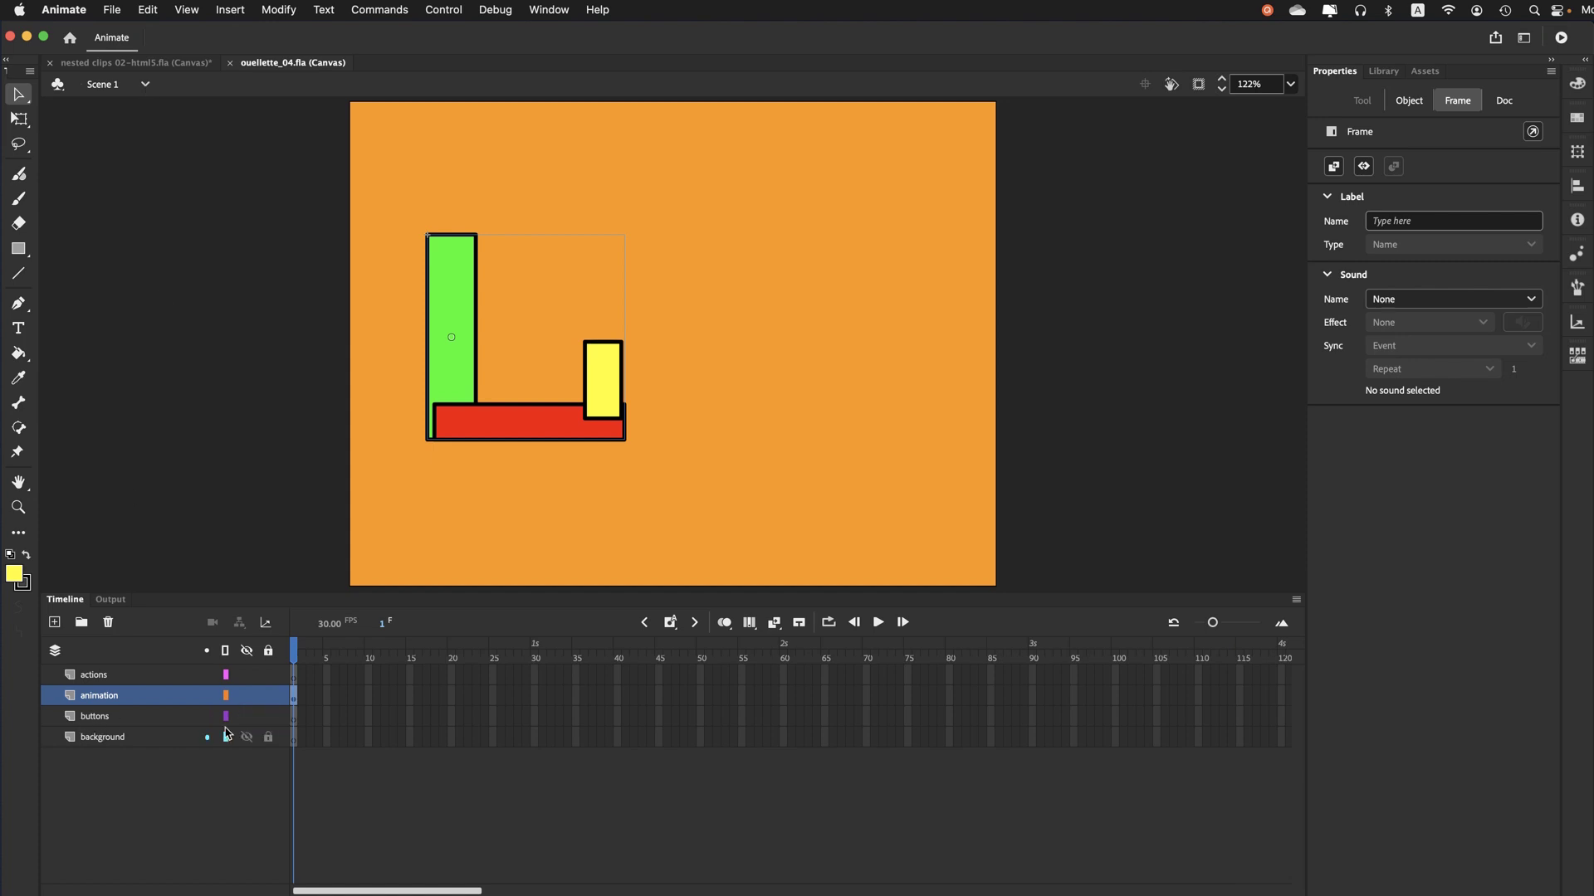
{"action": "left_click", "coordinate": [108, 719]}
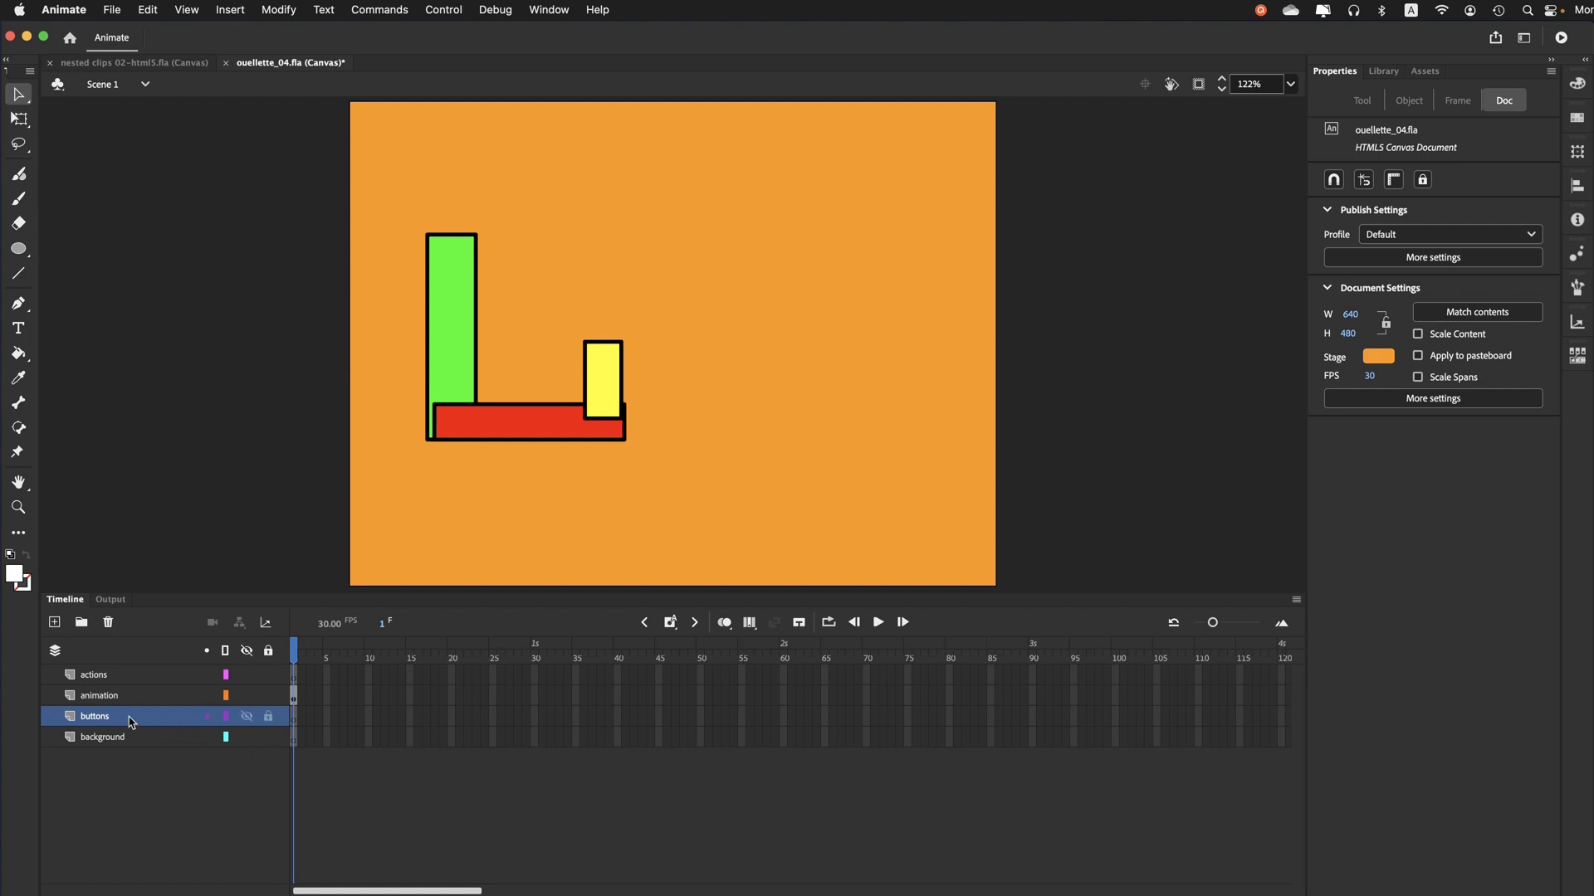
{"action": "left_click", "coordinate": [20, 251]}
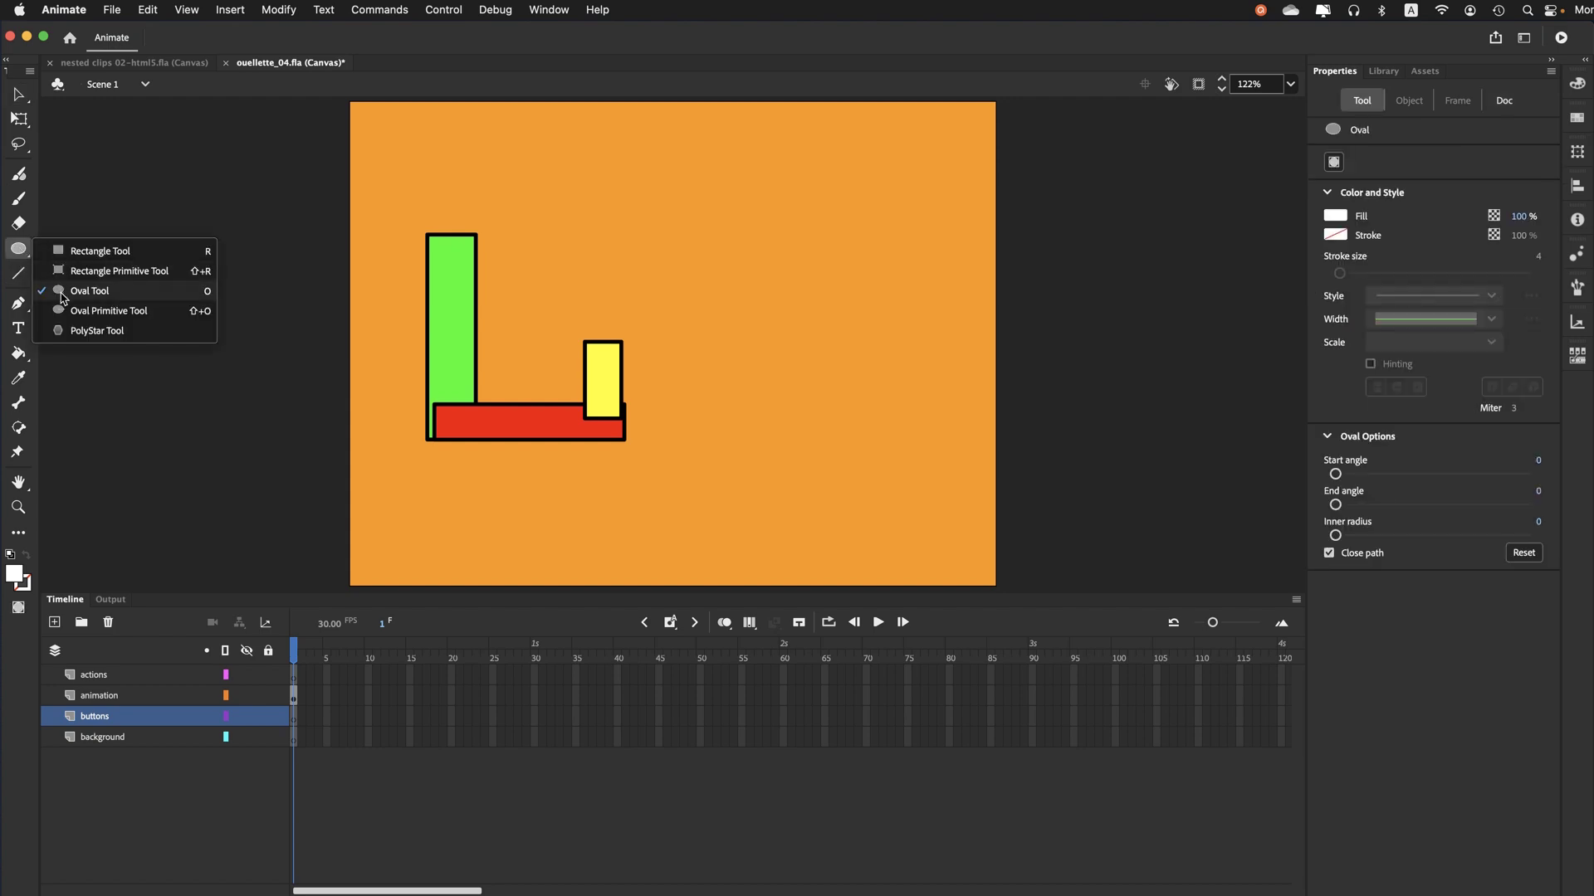
{"action": "left_click", "coordinate": [62, 292]}
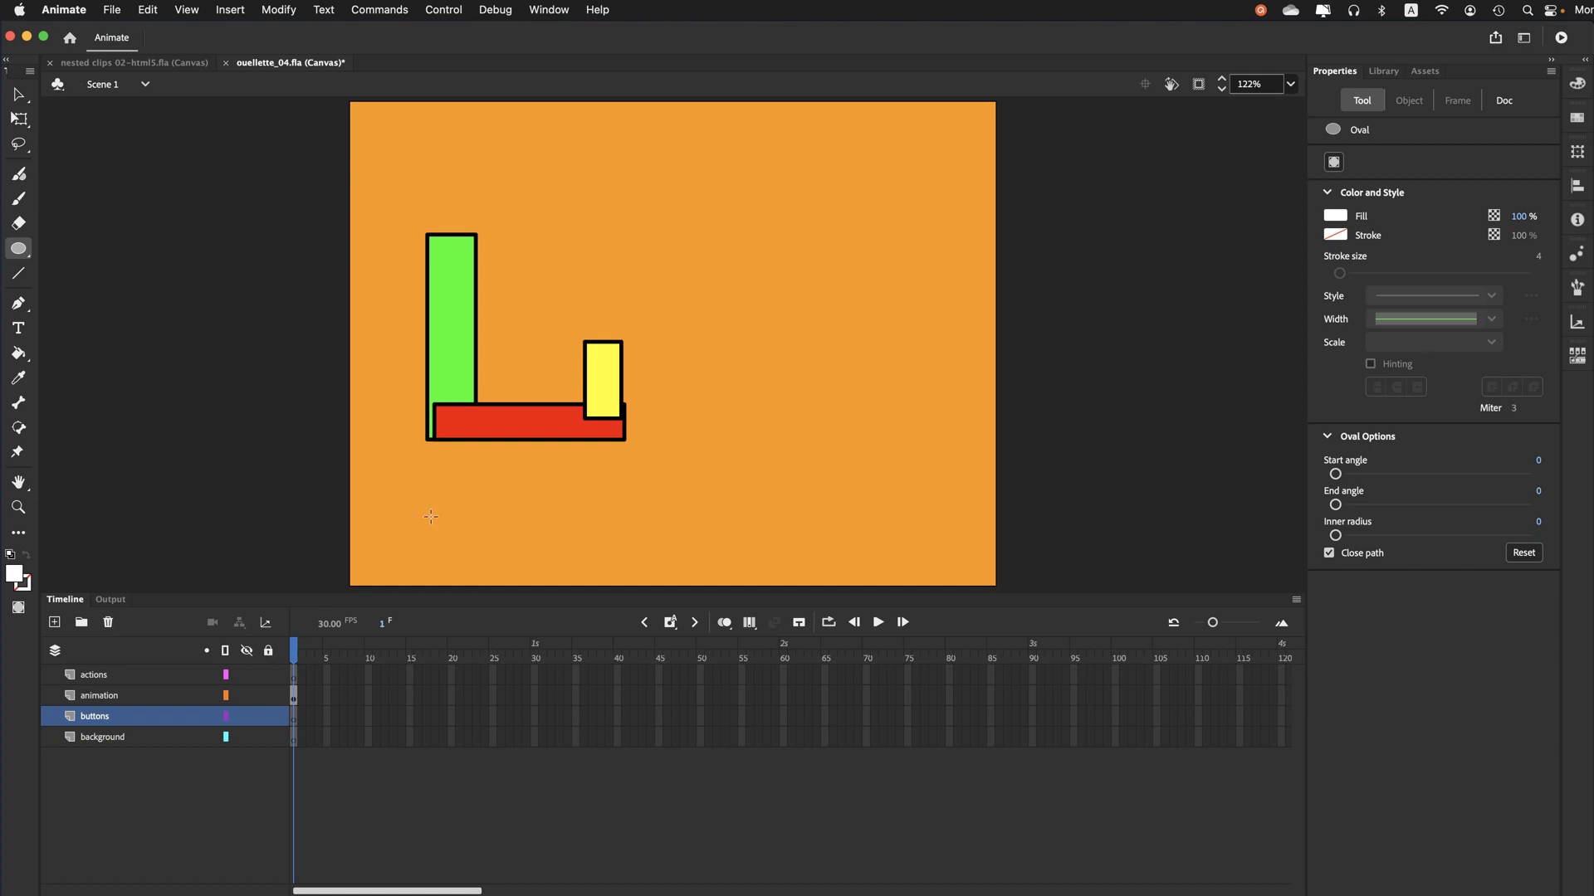
{"action": "left_click_drag", "start_coordinate": [429, 497], "coordinate": [486, 548]}
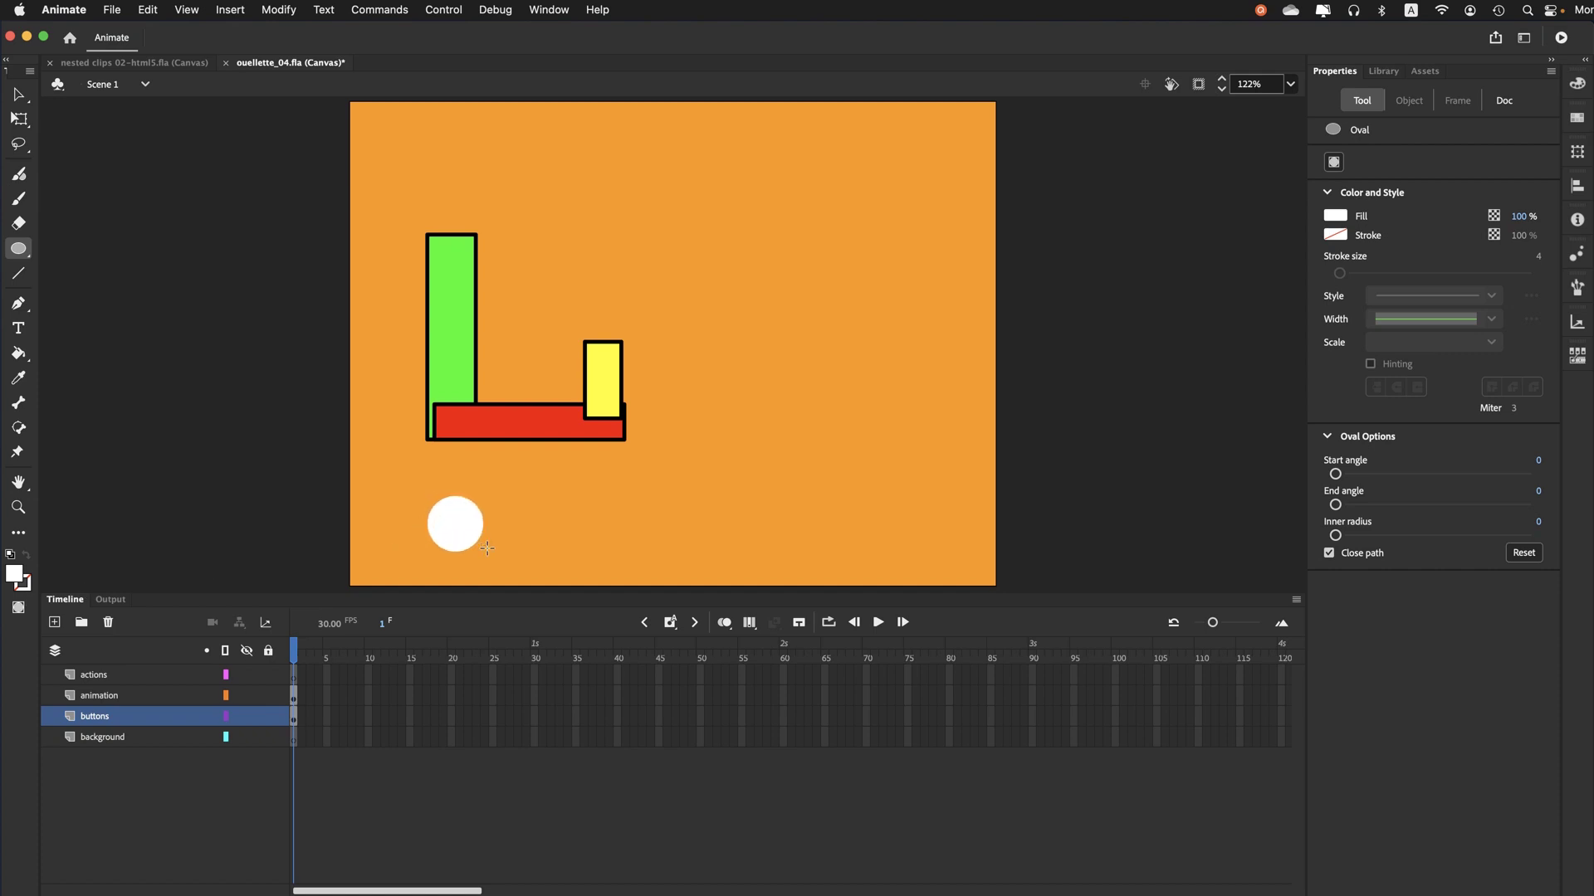
Convert the white circle to a movie clip symbol named FadeButton
{"action": "left_click", "coordinate": [23, 97]}
{"action": "left_click", "coordinate": [452, 529]}
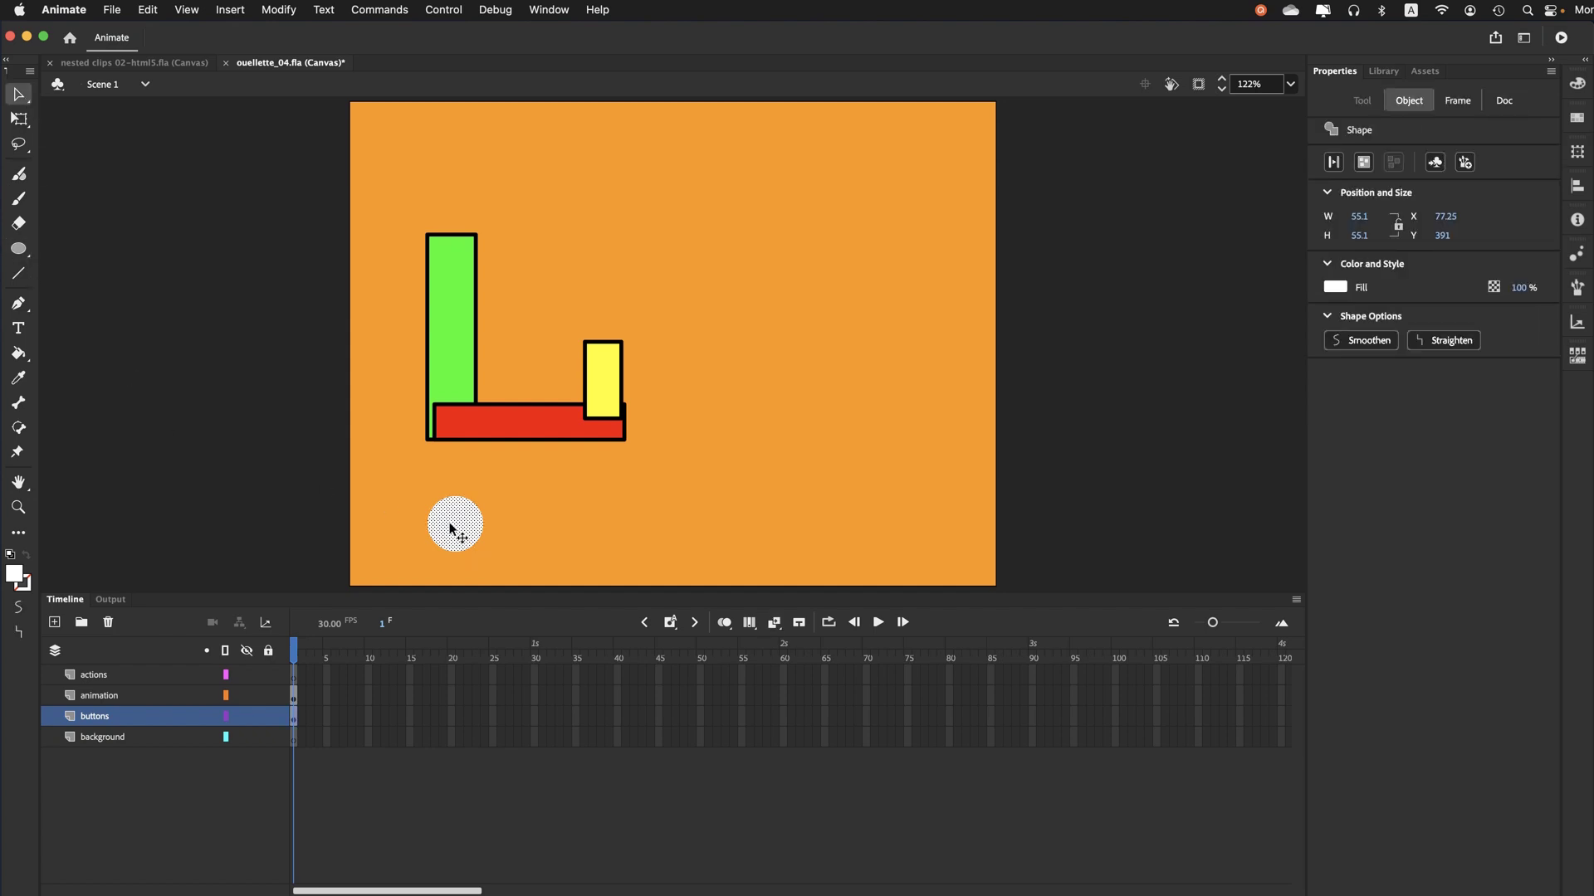
{"action": "left_click", "coordinate": [280, 12]}
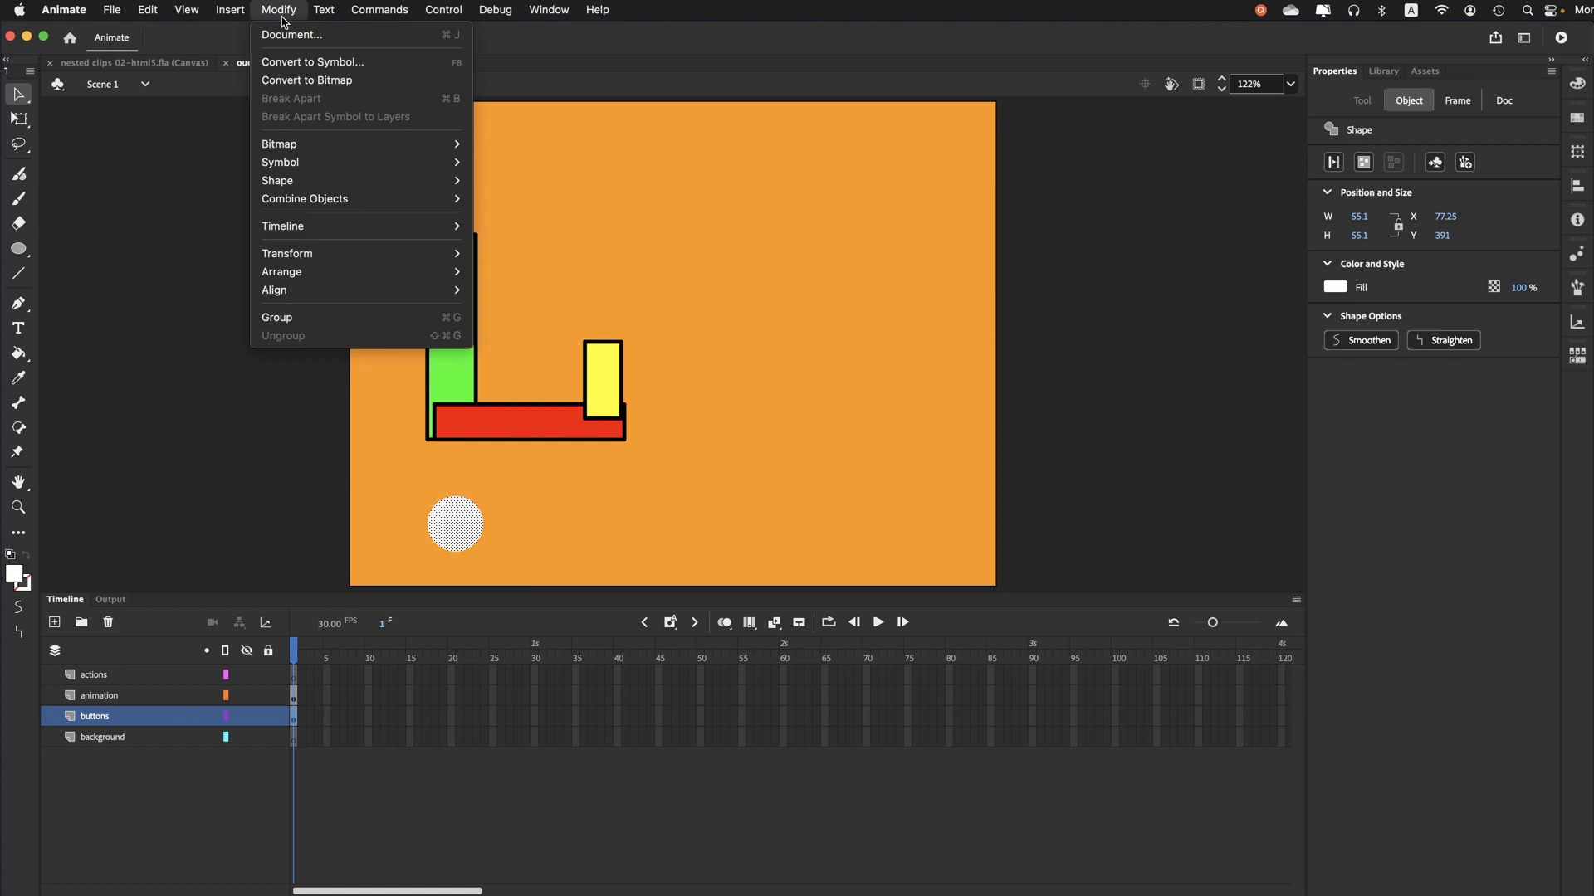
{"action": "left_click", "coordinate": [287, 62]}
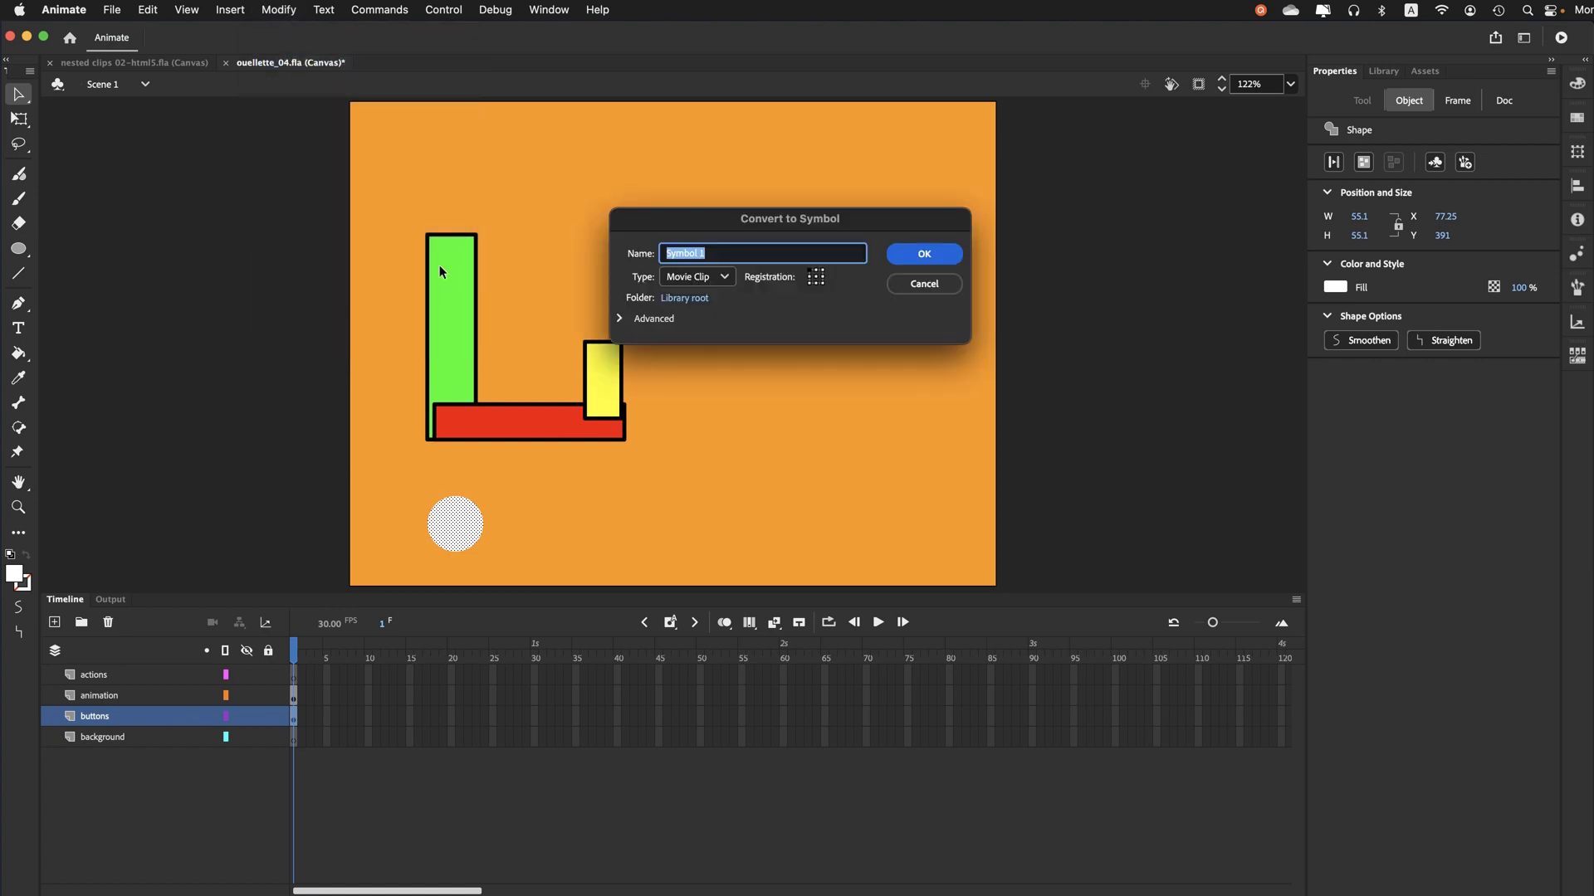
{"action": "type", "text": "FadeButton"}
{"action": "left_click", "coordinate": [930, 257]}
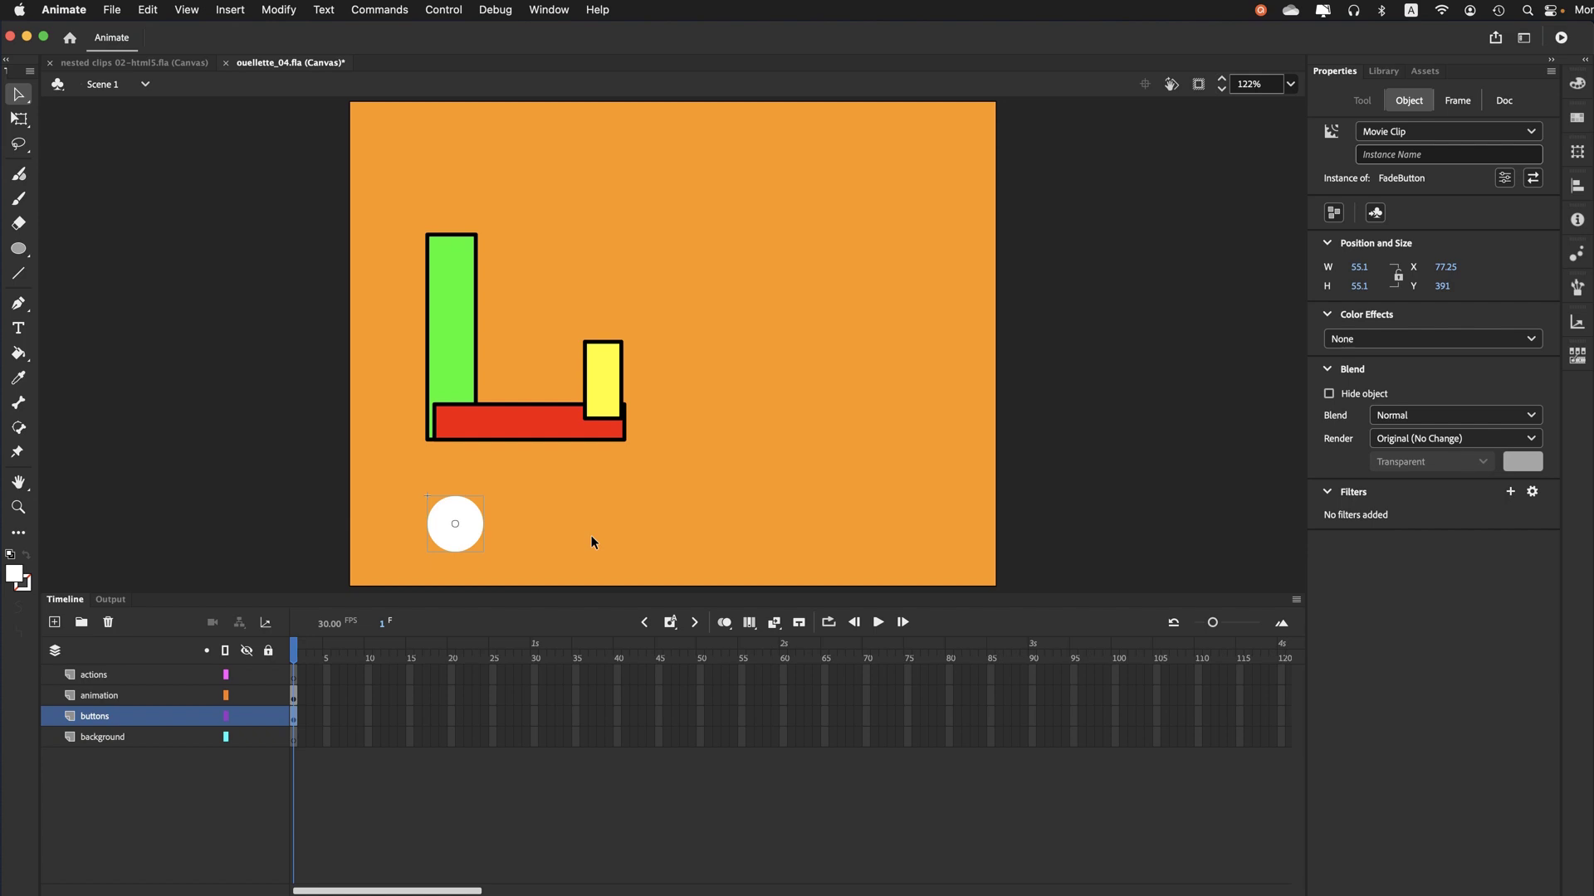
Open the FadeButton clip and convert the circle inside it to a button symbol named button
{"action": "double_click", "coordinate": [458, 548]}
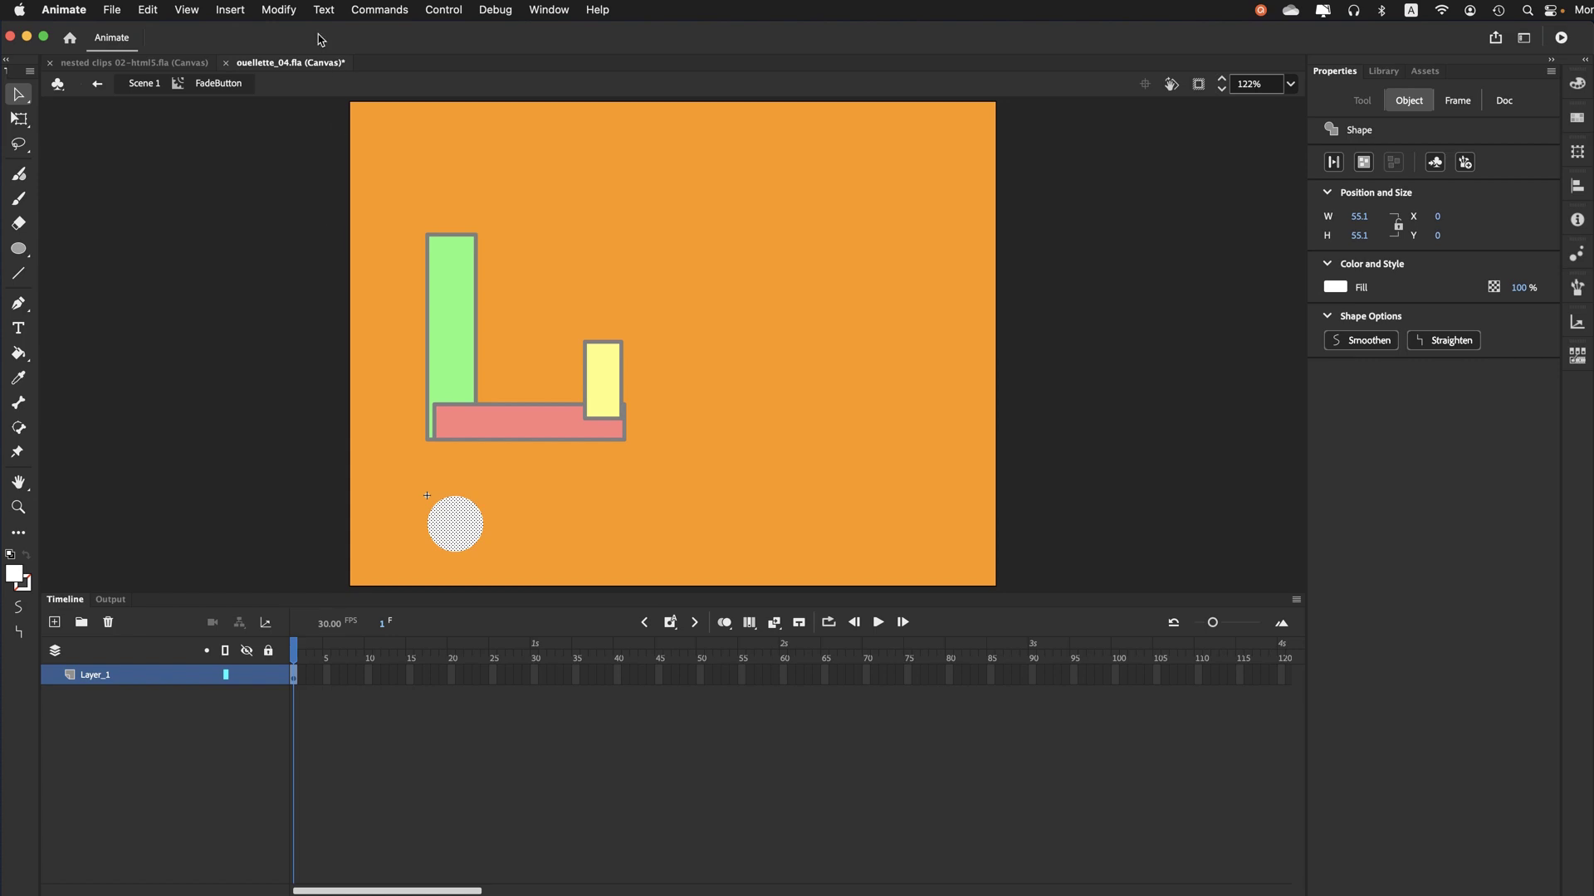
{"action": "left_click", "coordinate": [298, 10]}
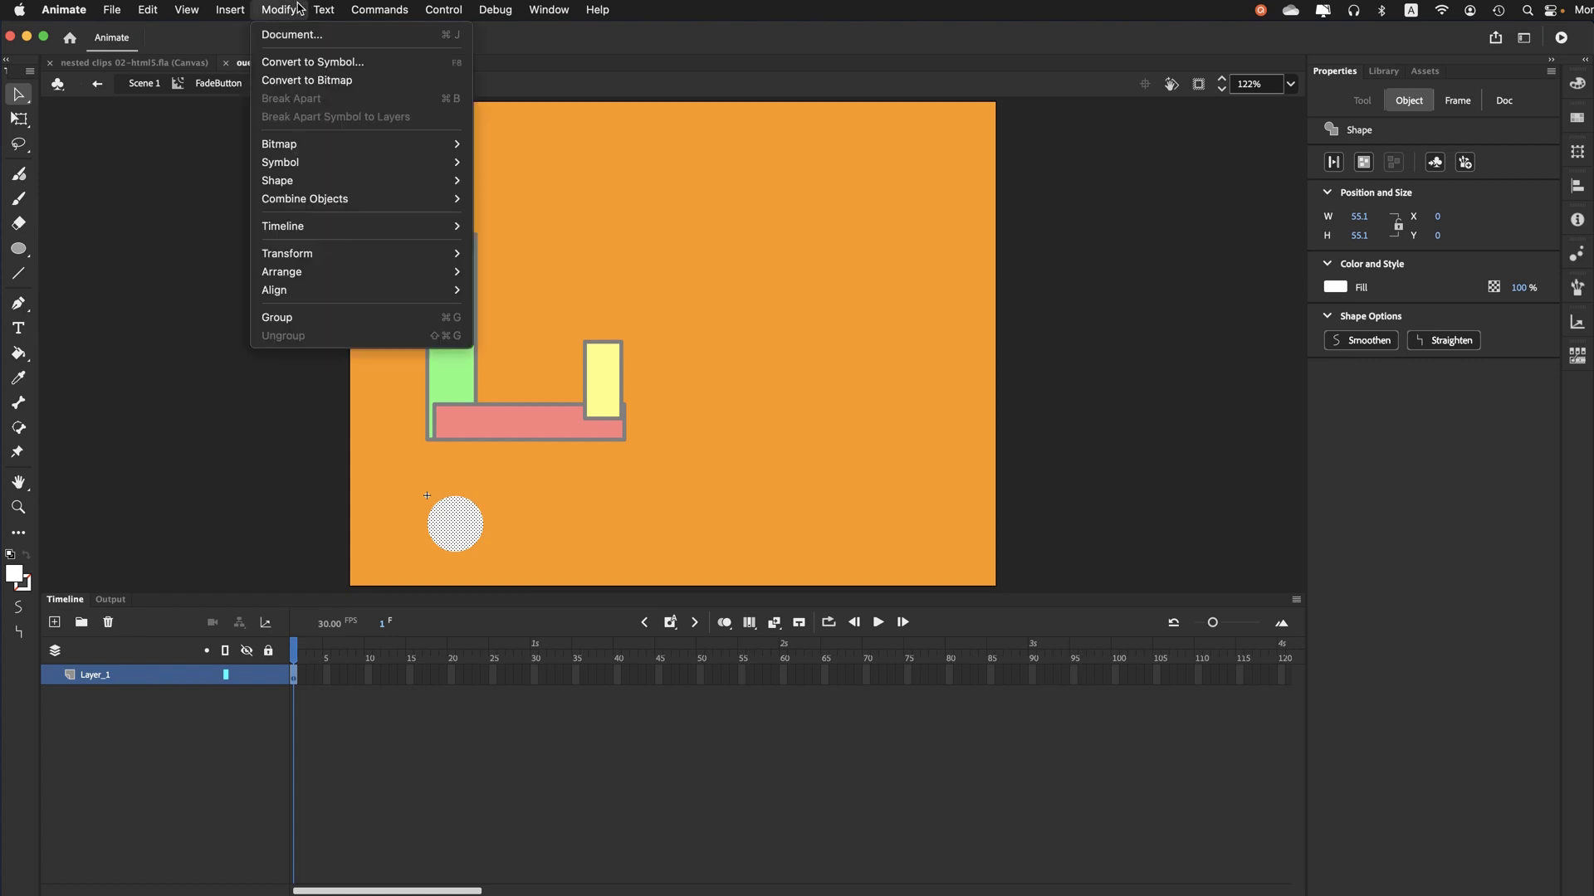
{"action": "left_click", "coordinate": [303, 61]}
{"action": "left_click", "coordinate": [696, 277]}
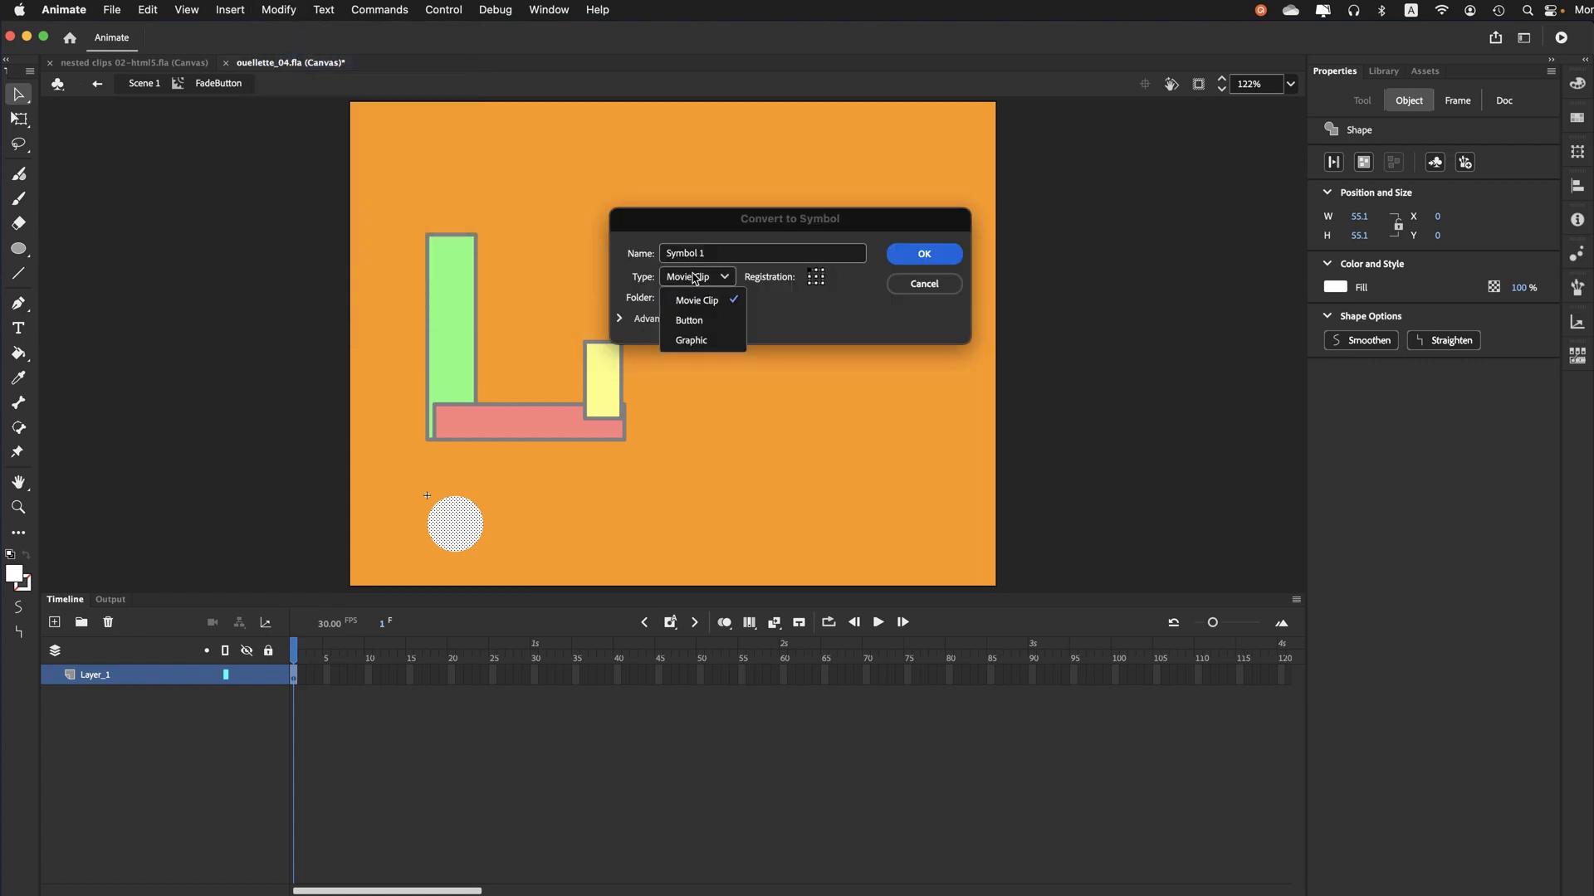
{"action": "left_click", "coordinate": [698, 320]}
{"action": "left_click", "coordinate": [718, 249]}
{"action": "left_click_drag", "start_coordinate": [719, 249], "coordinate": [599, 232]}
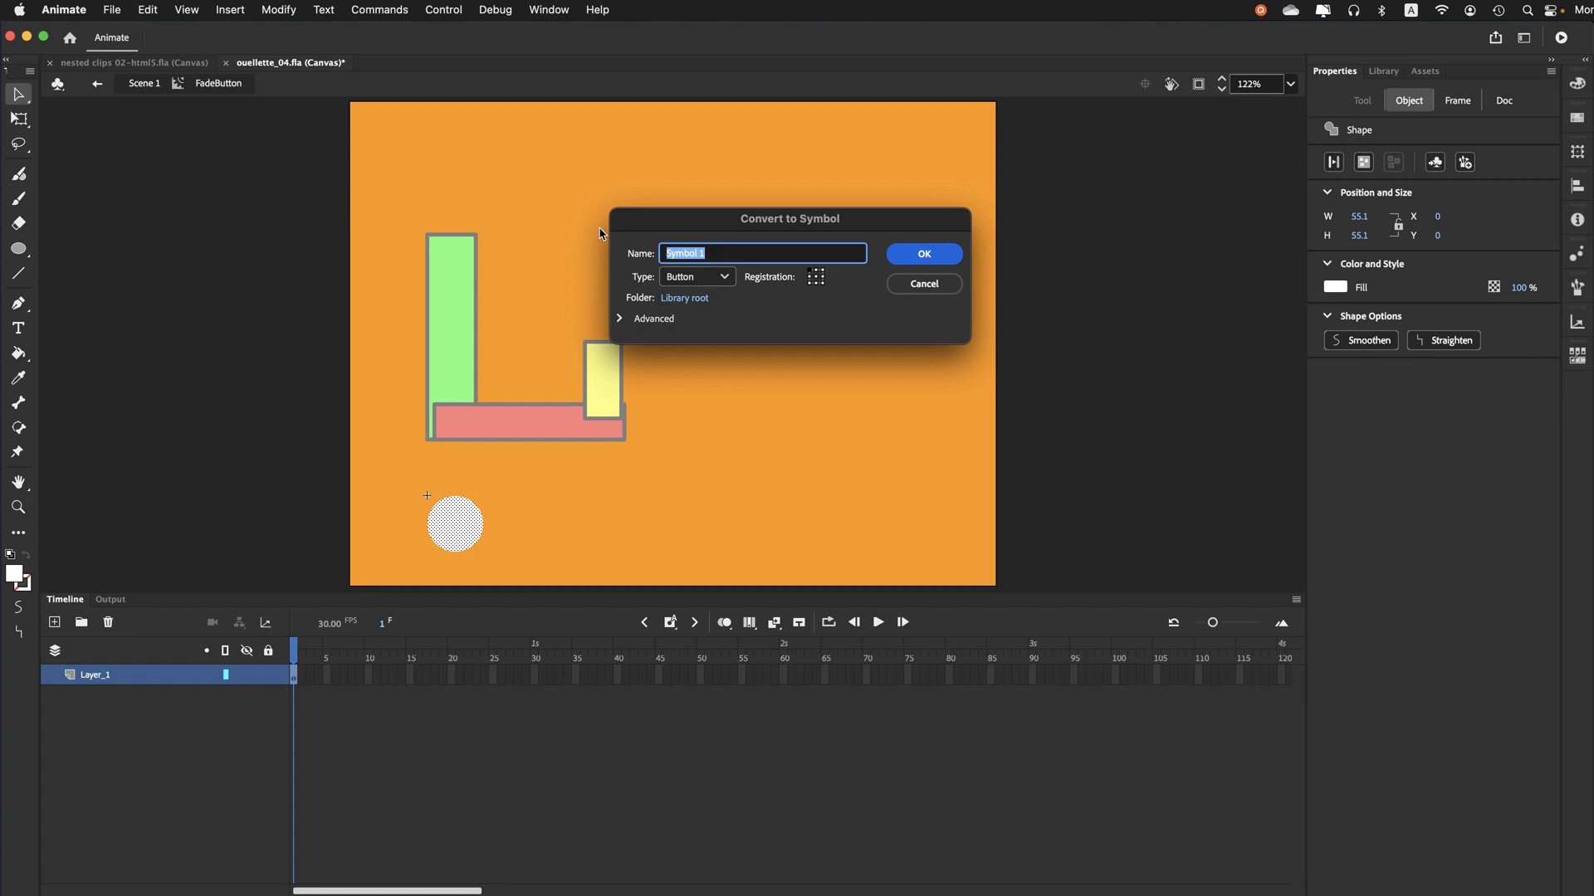
{"action": "type", "text": "button"}
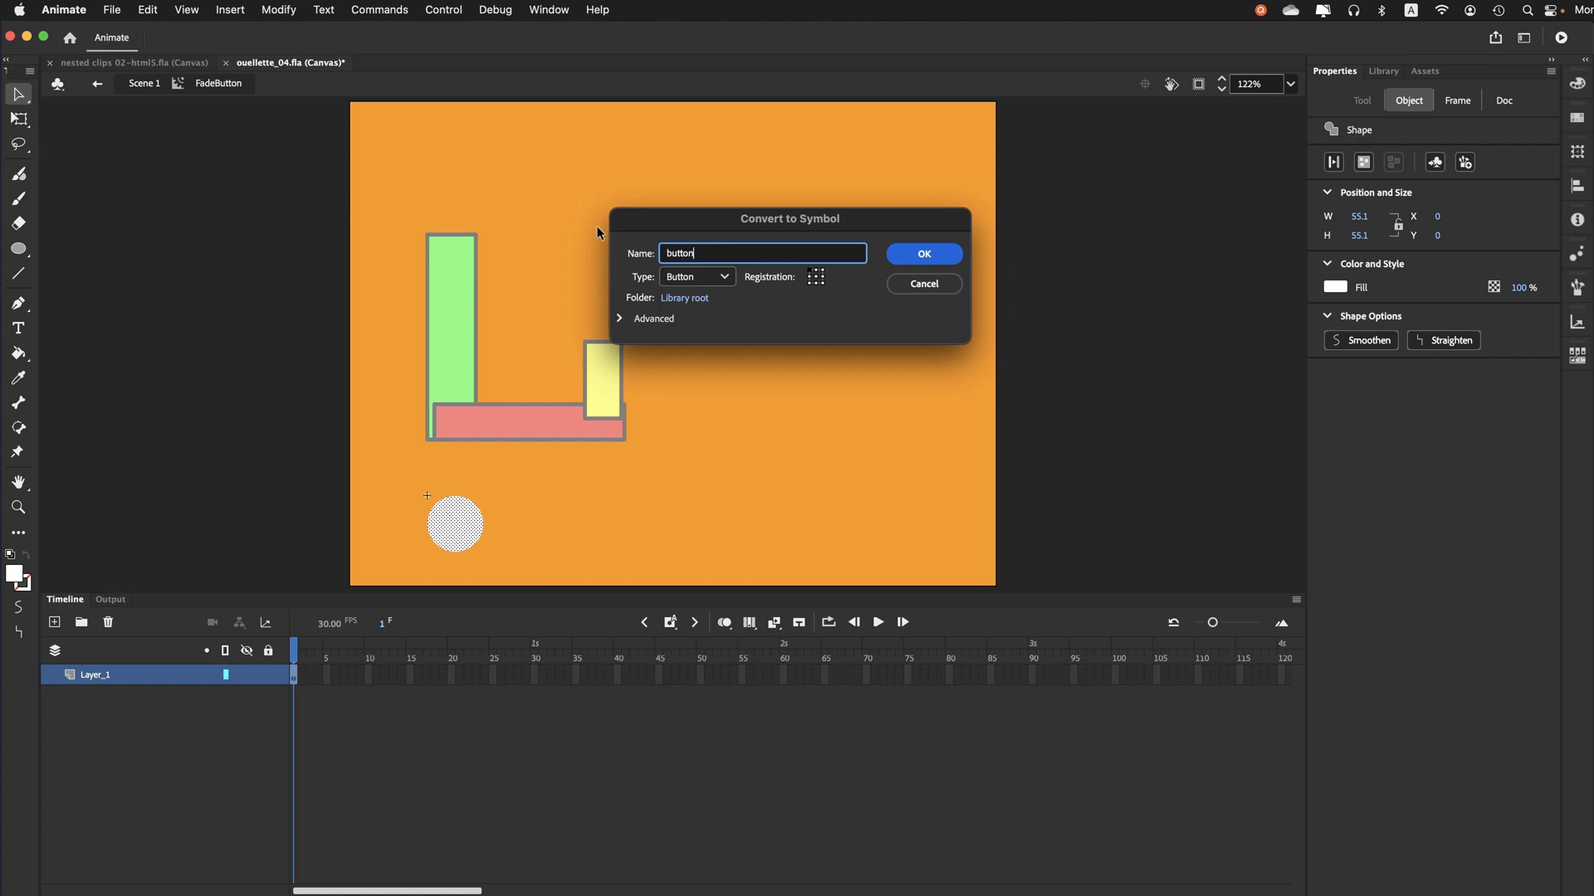
{"action": "left_click", "coordinate": [910, 266]}
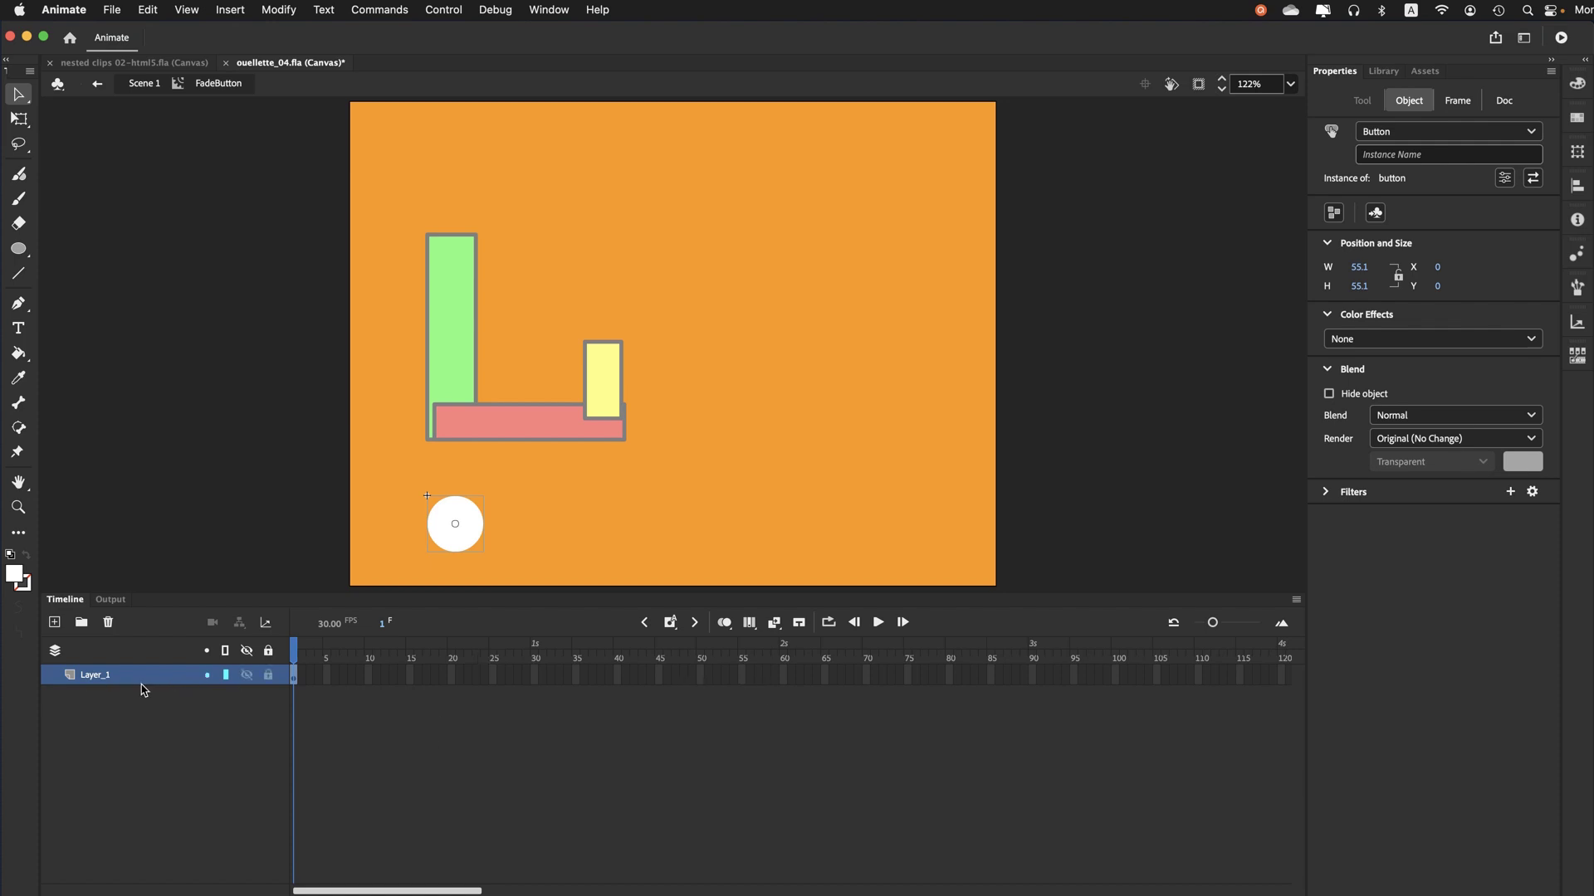
Rename Layer_1 of FadeButton as button and add a layer named actions above it
{"action": "double_click", "coordinate": [95, 674]}
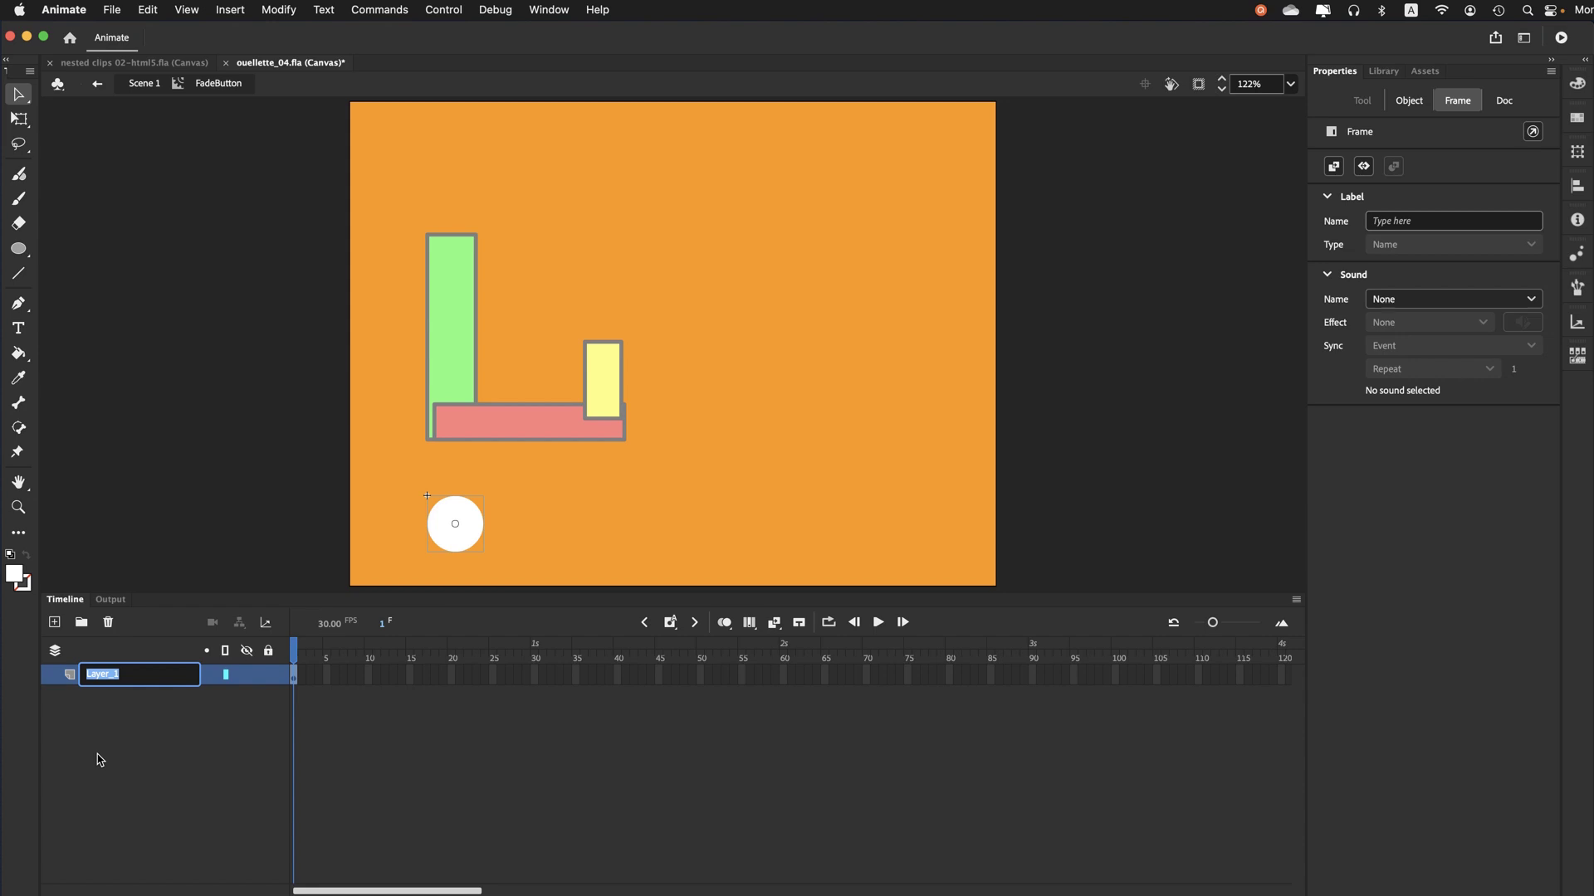
{"action": "type", "text": "button"}
{"action": "key", "text": "Return"}
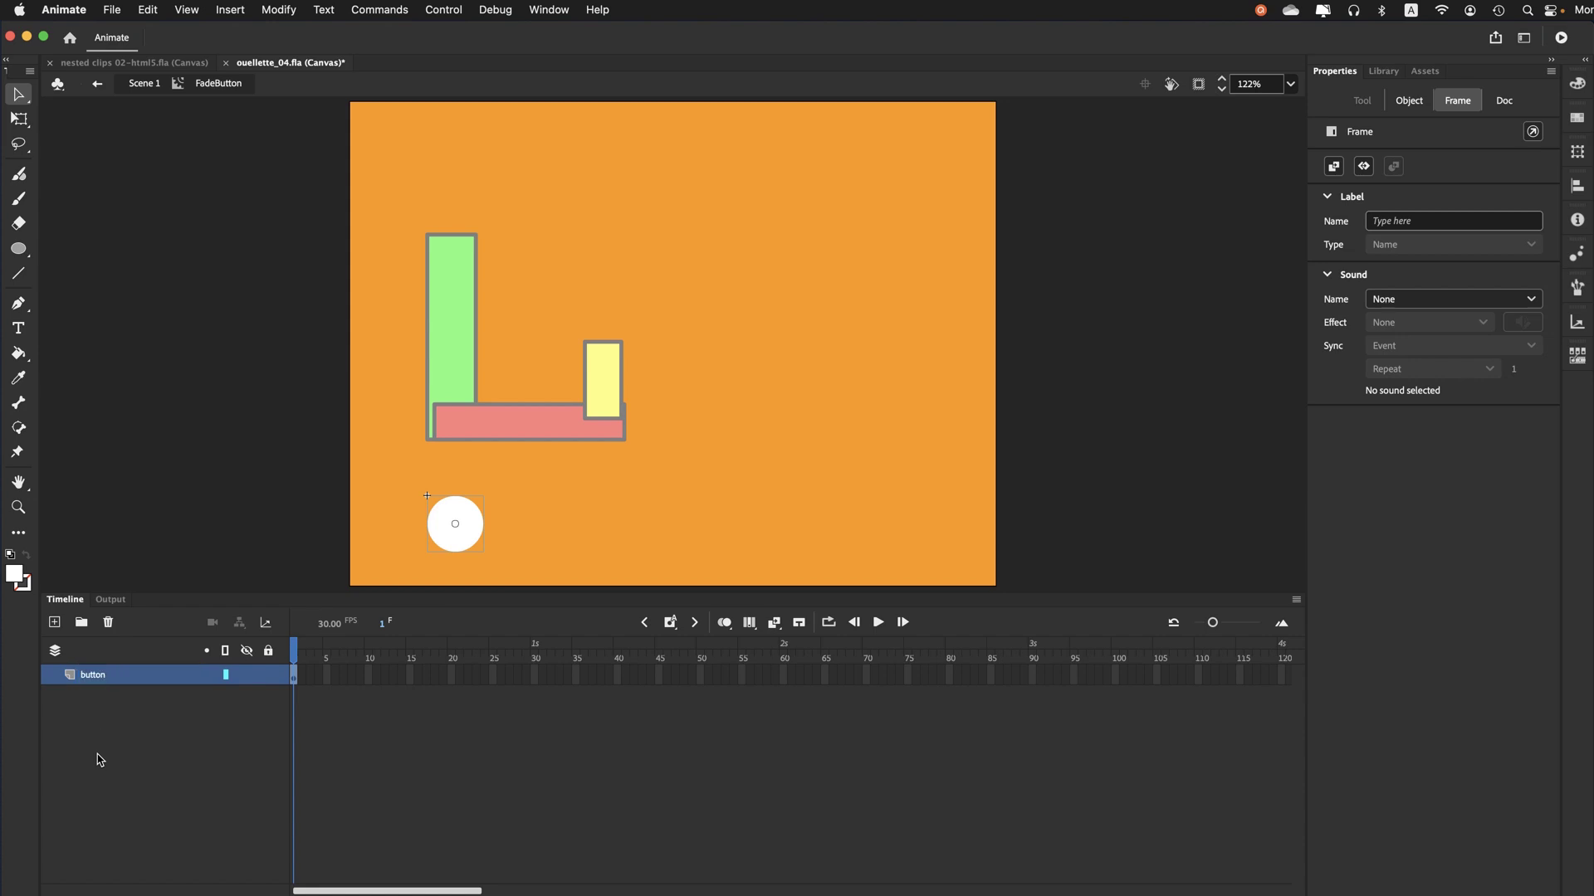
{"action": "left_click", "coordinate": [55, 622]}
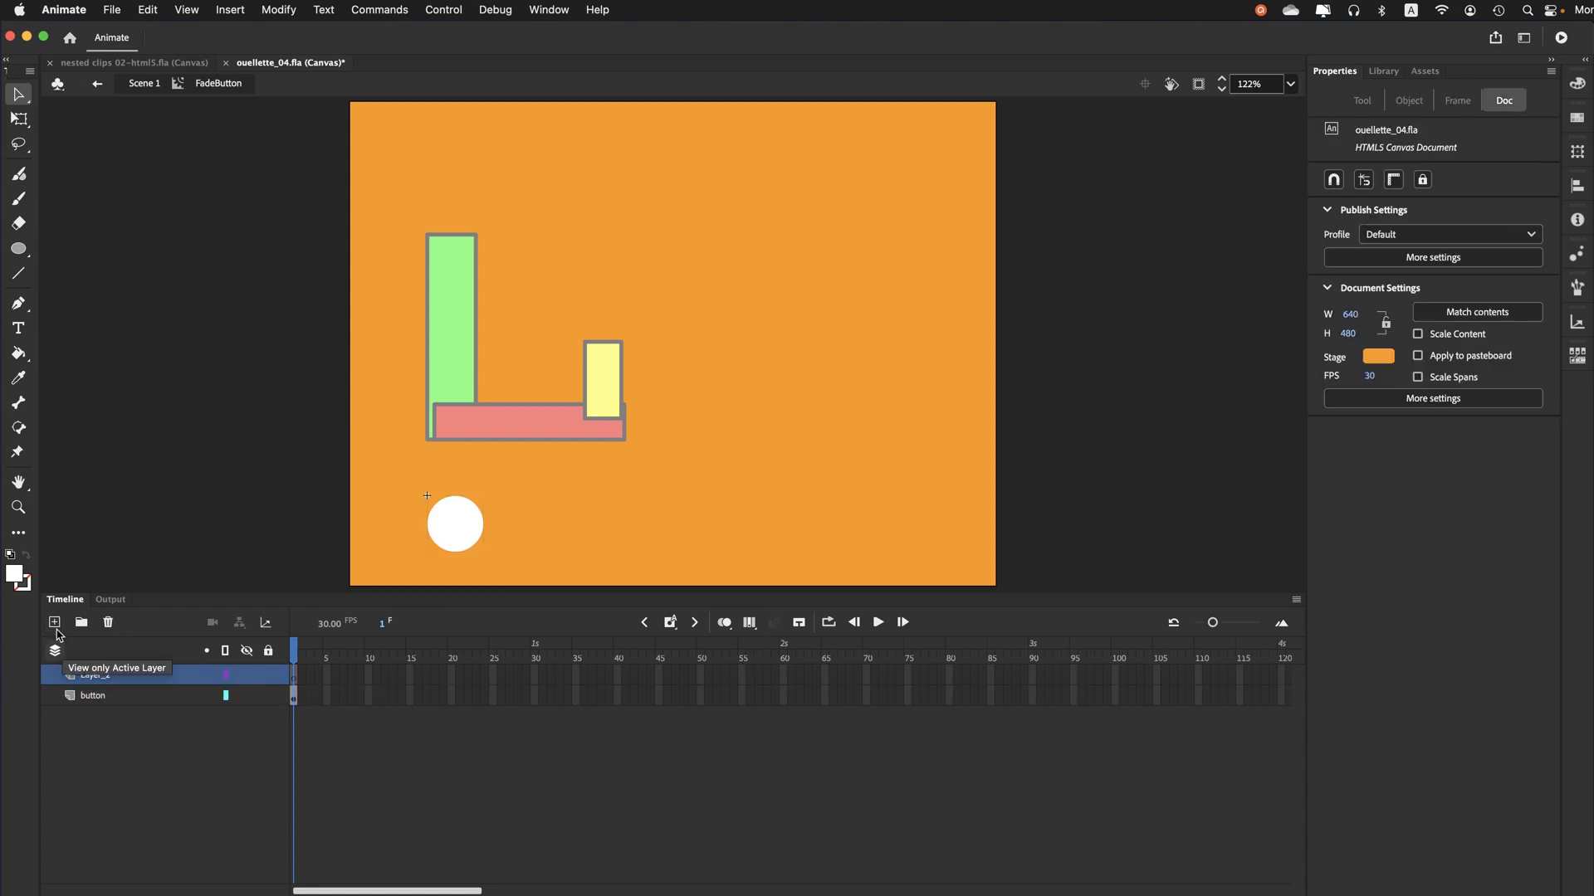
{"action": "double_click", "coordinate": [93, 676]}
{"action": "type", "text": "actions"}
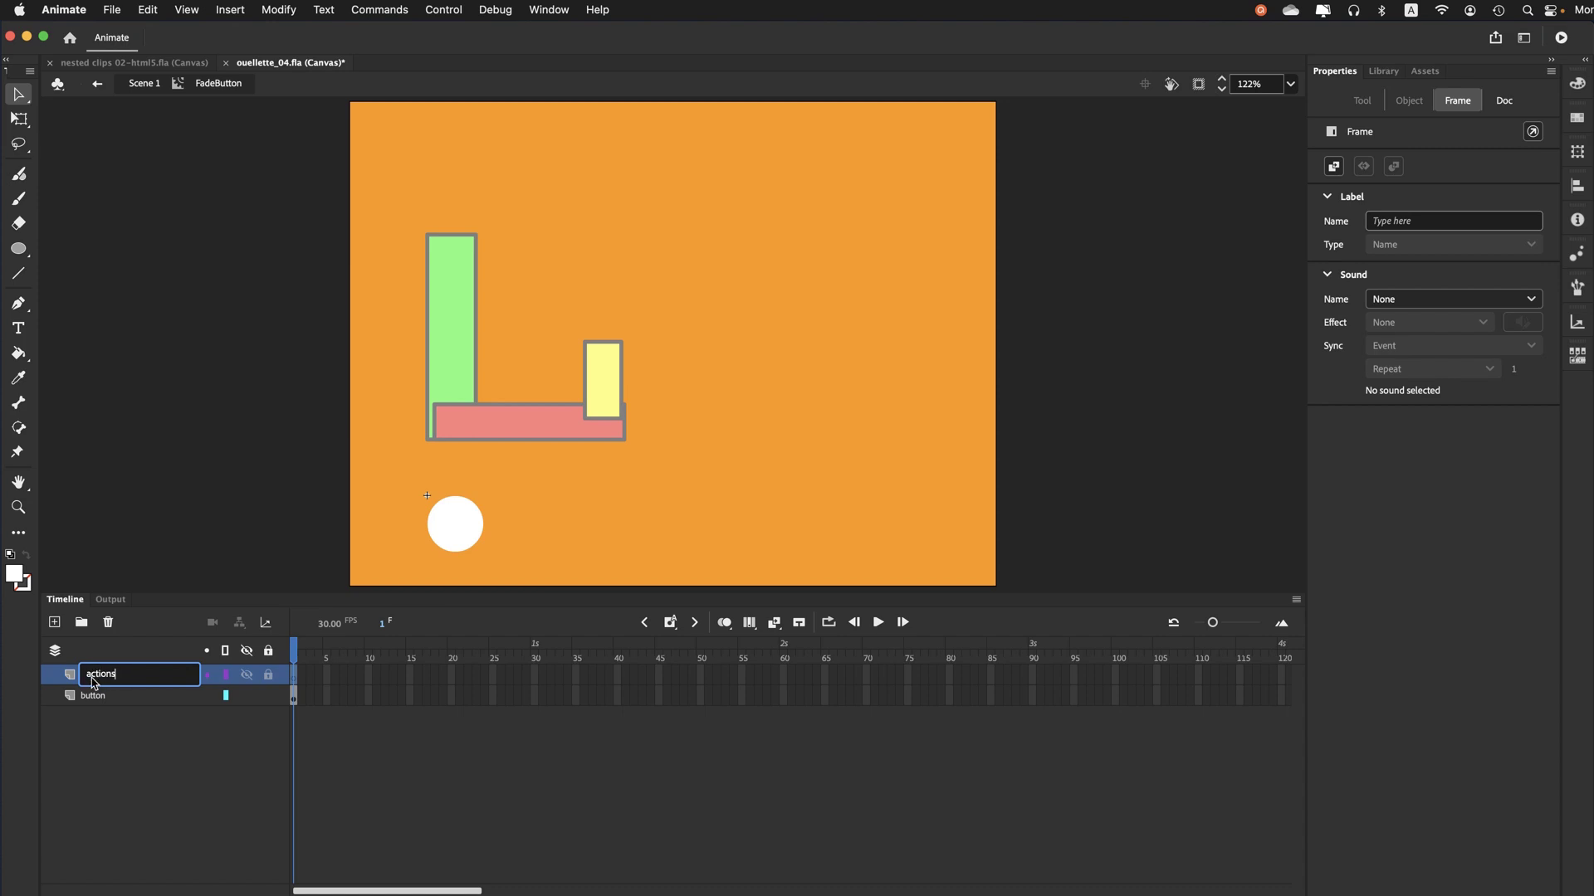
{"action": "key", "text": "Return"}
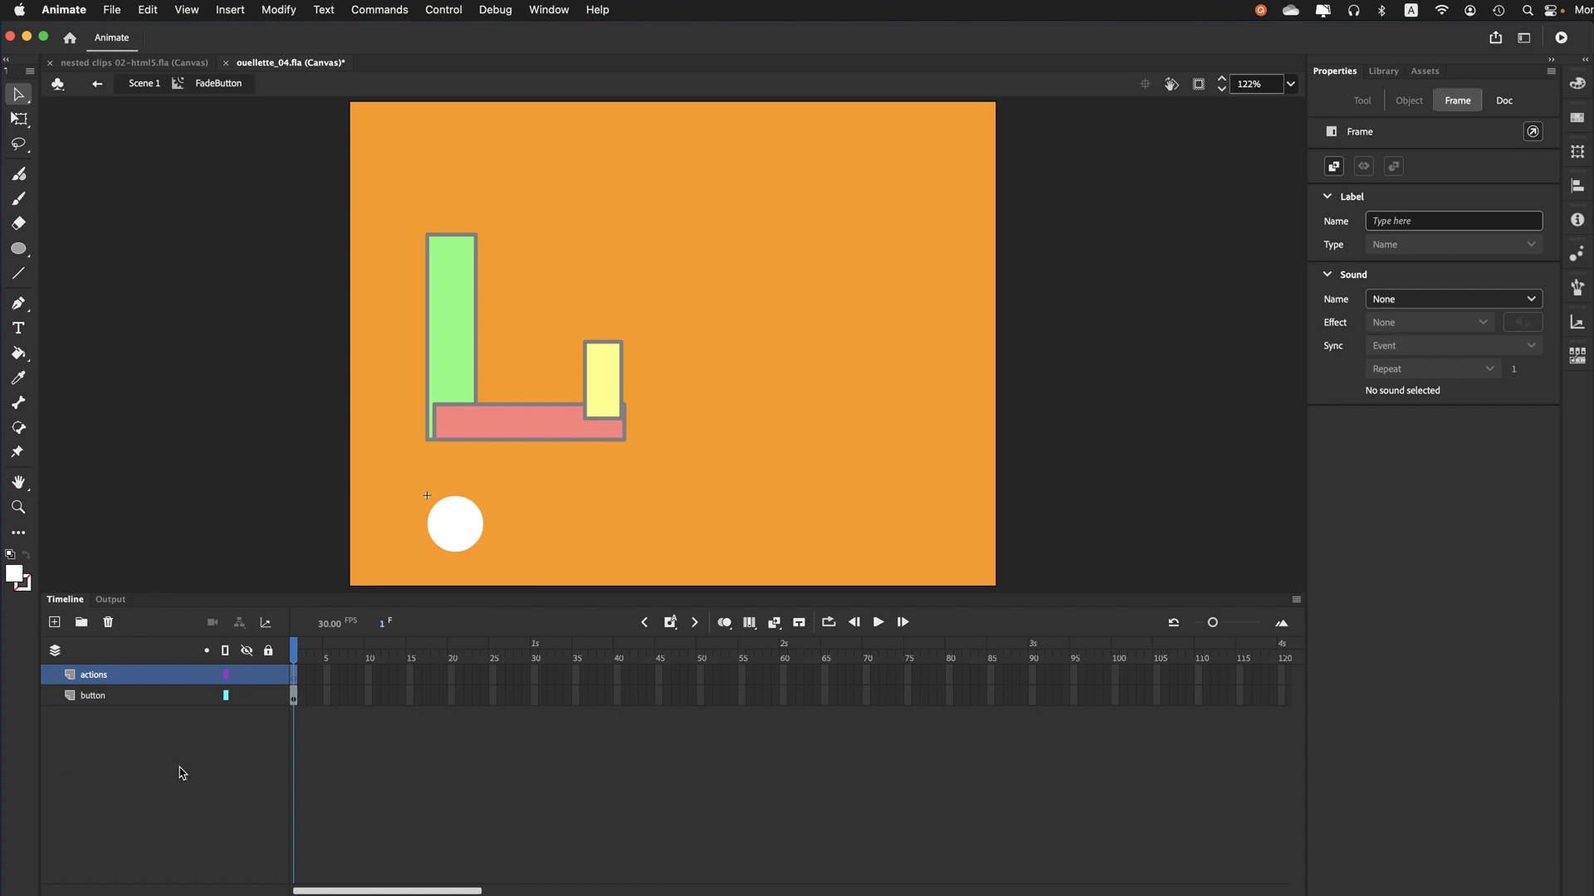
Insert keyframes at frames 10 and 20 of FadeButton's button layer and select the circle at frame 20
{"action": "left_click", "coordinate": [368, 701]}
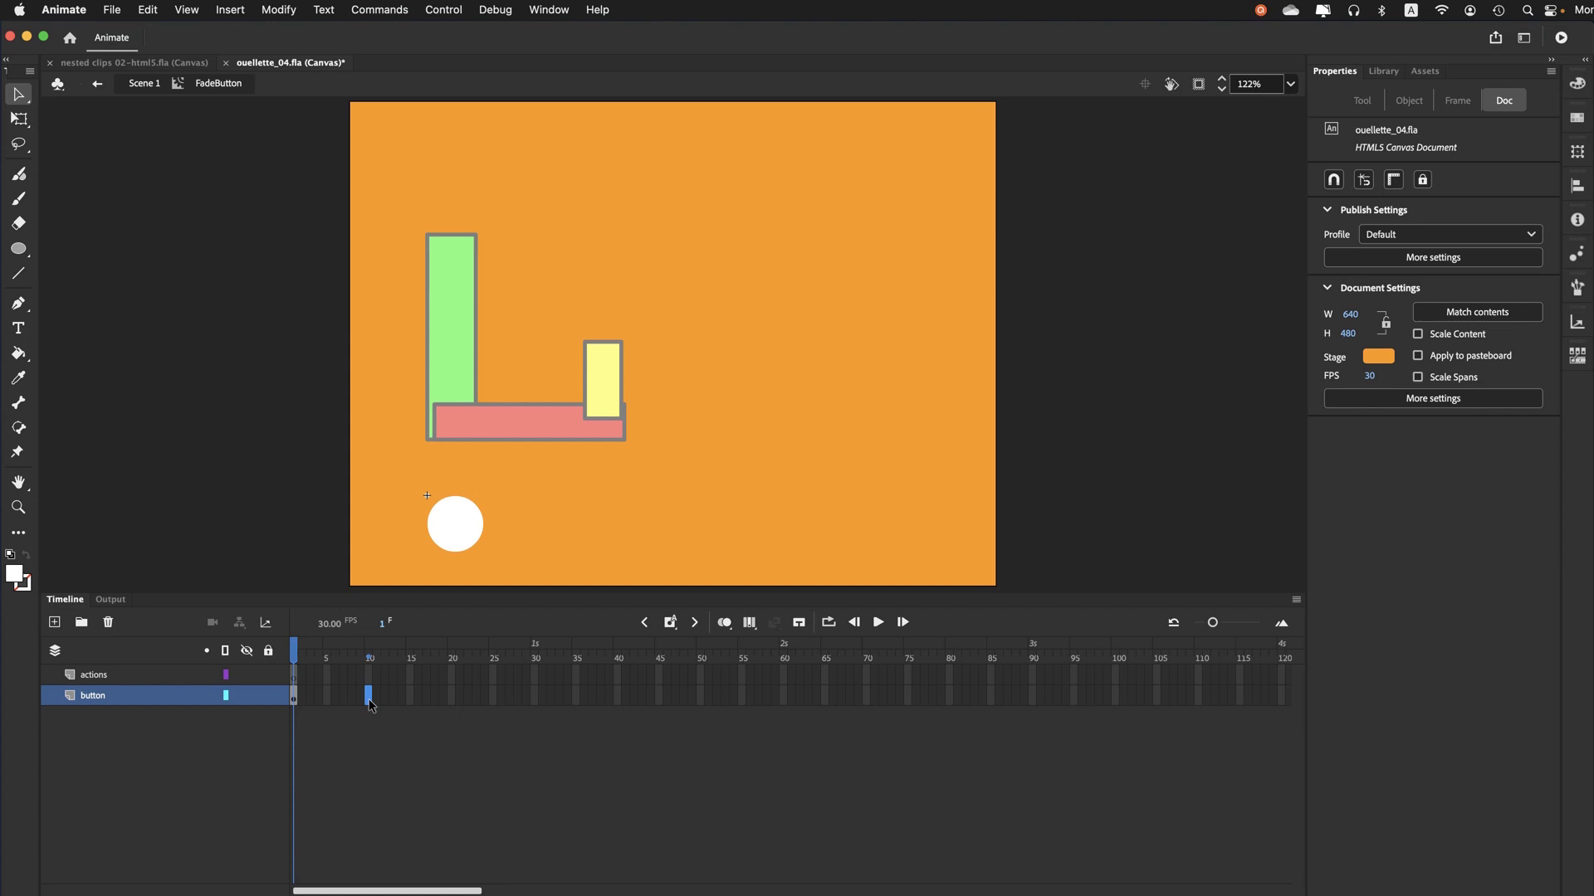
{"action": "key", "text": "F5"}
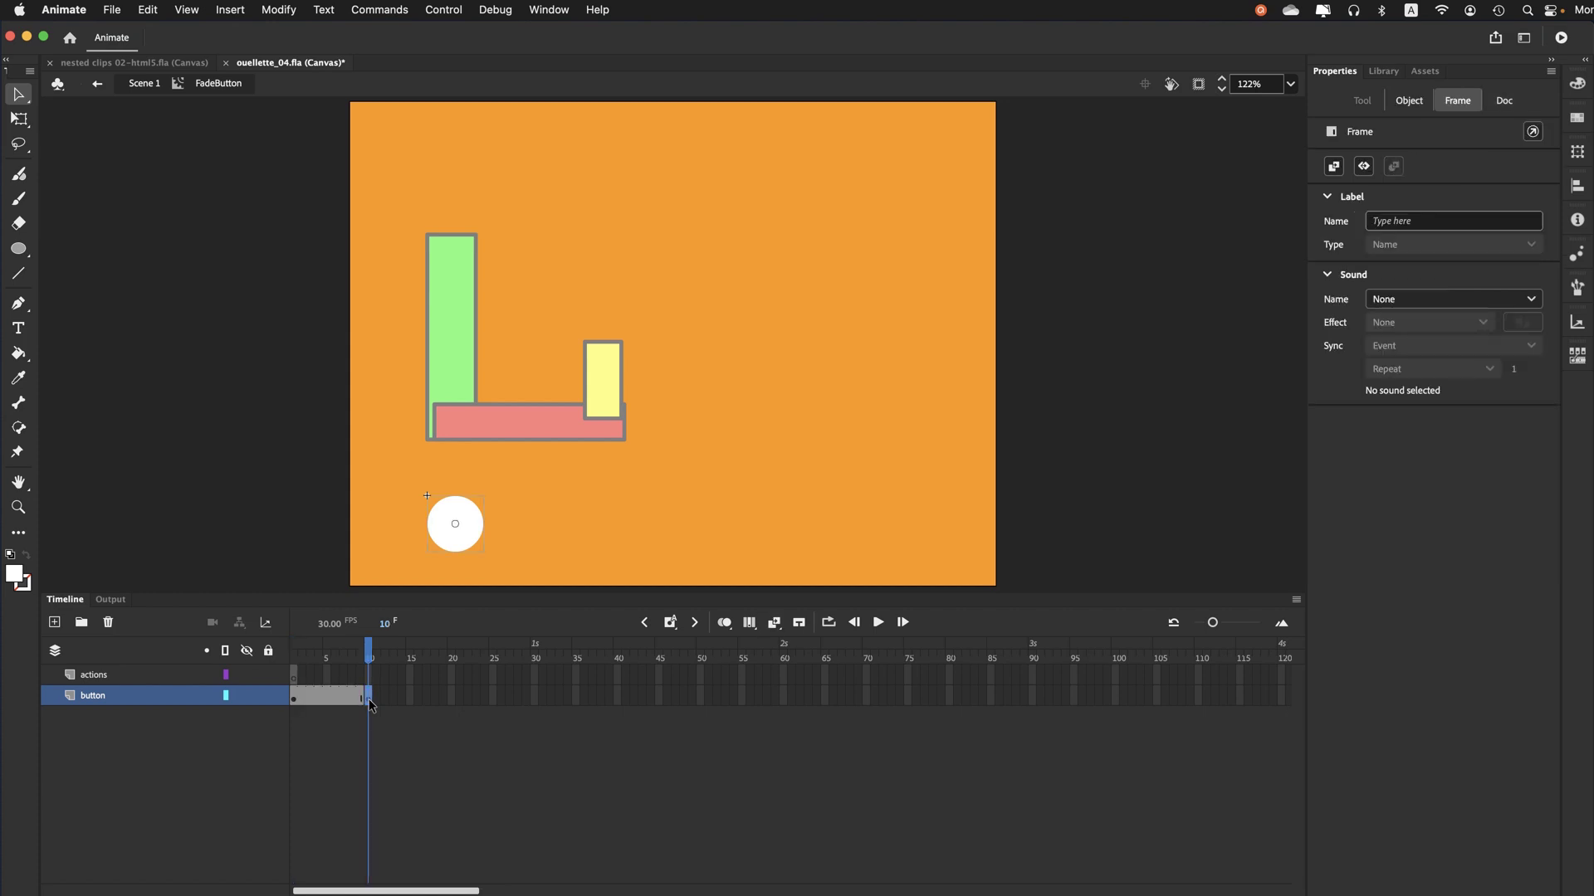
{"action": "left_click", "coordinate": [451, 697]}
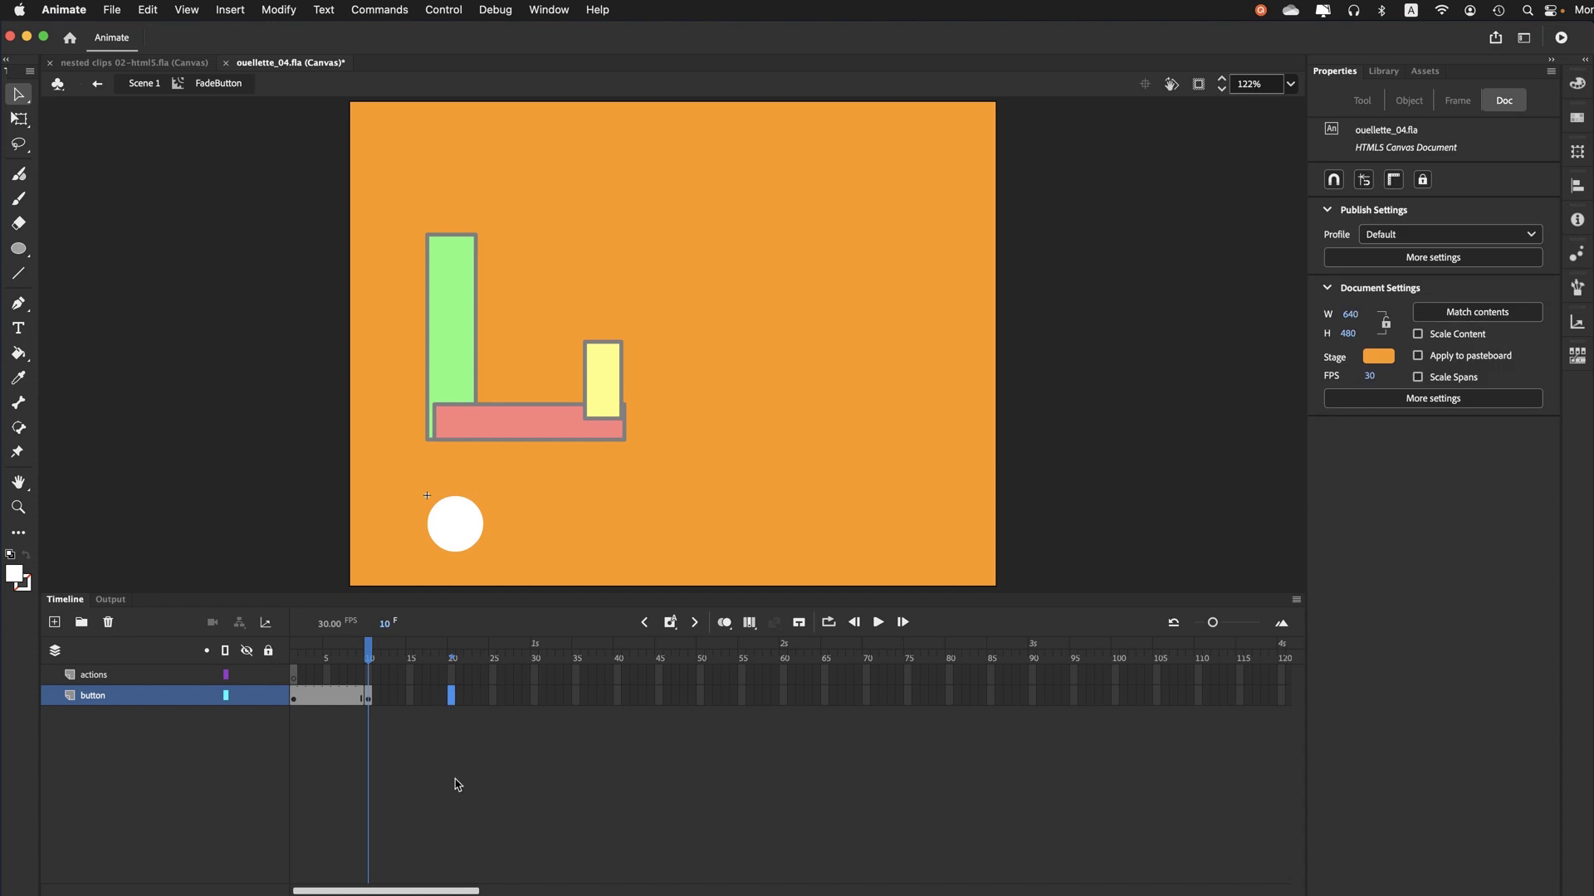
{"action": "key", "text": "F6"}
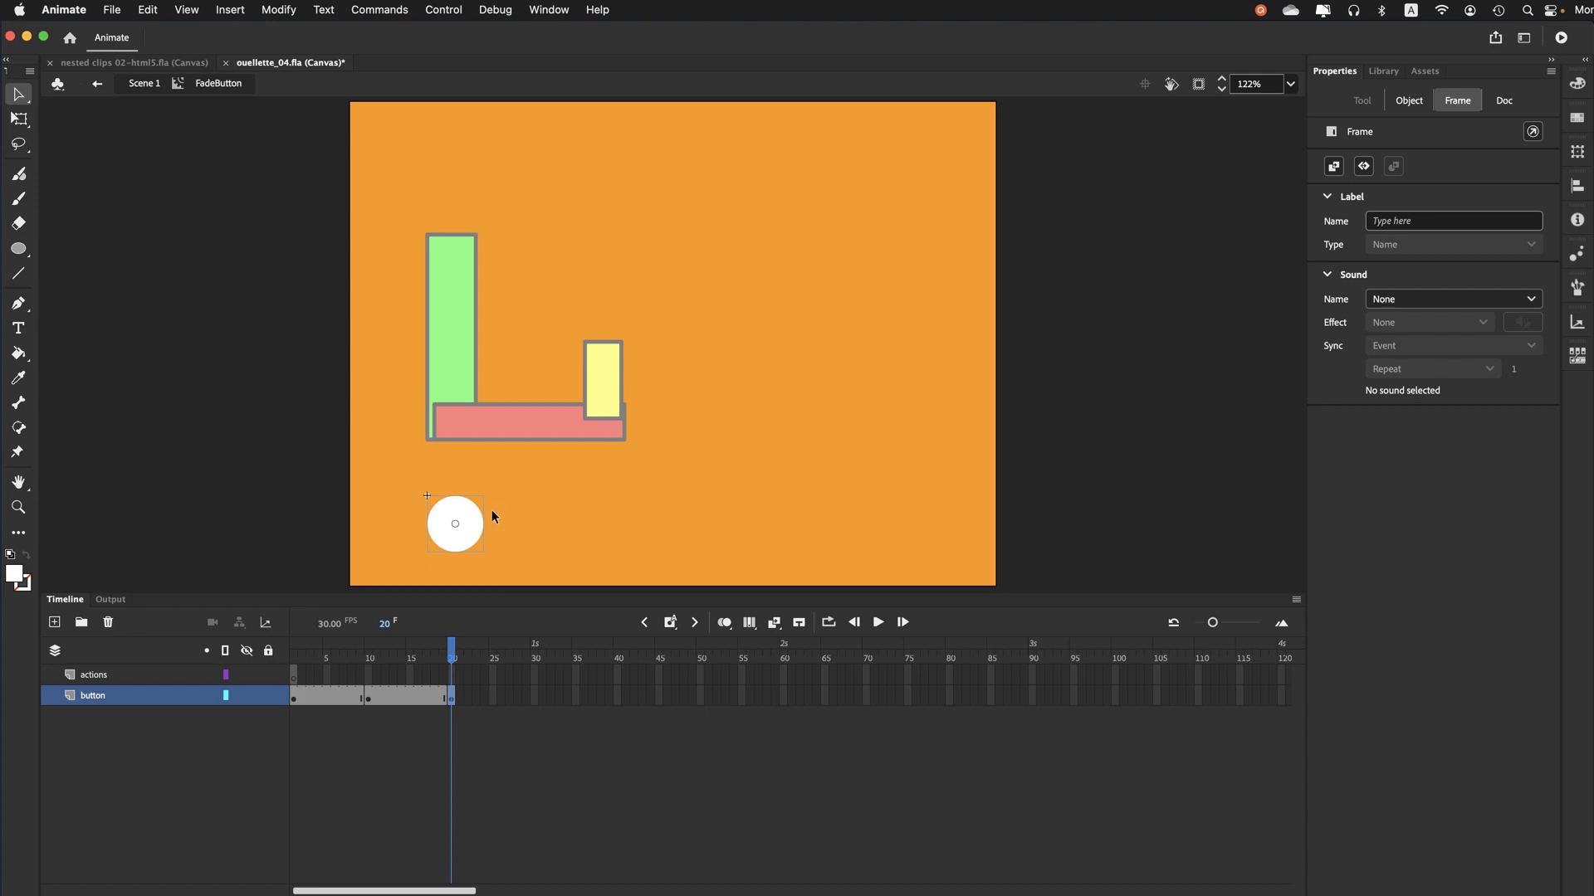
{"action": "left_click", "coordinate": [453, 540]}
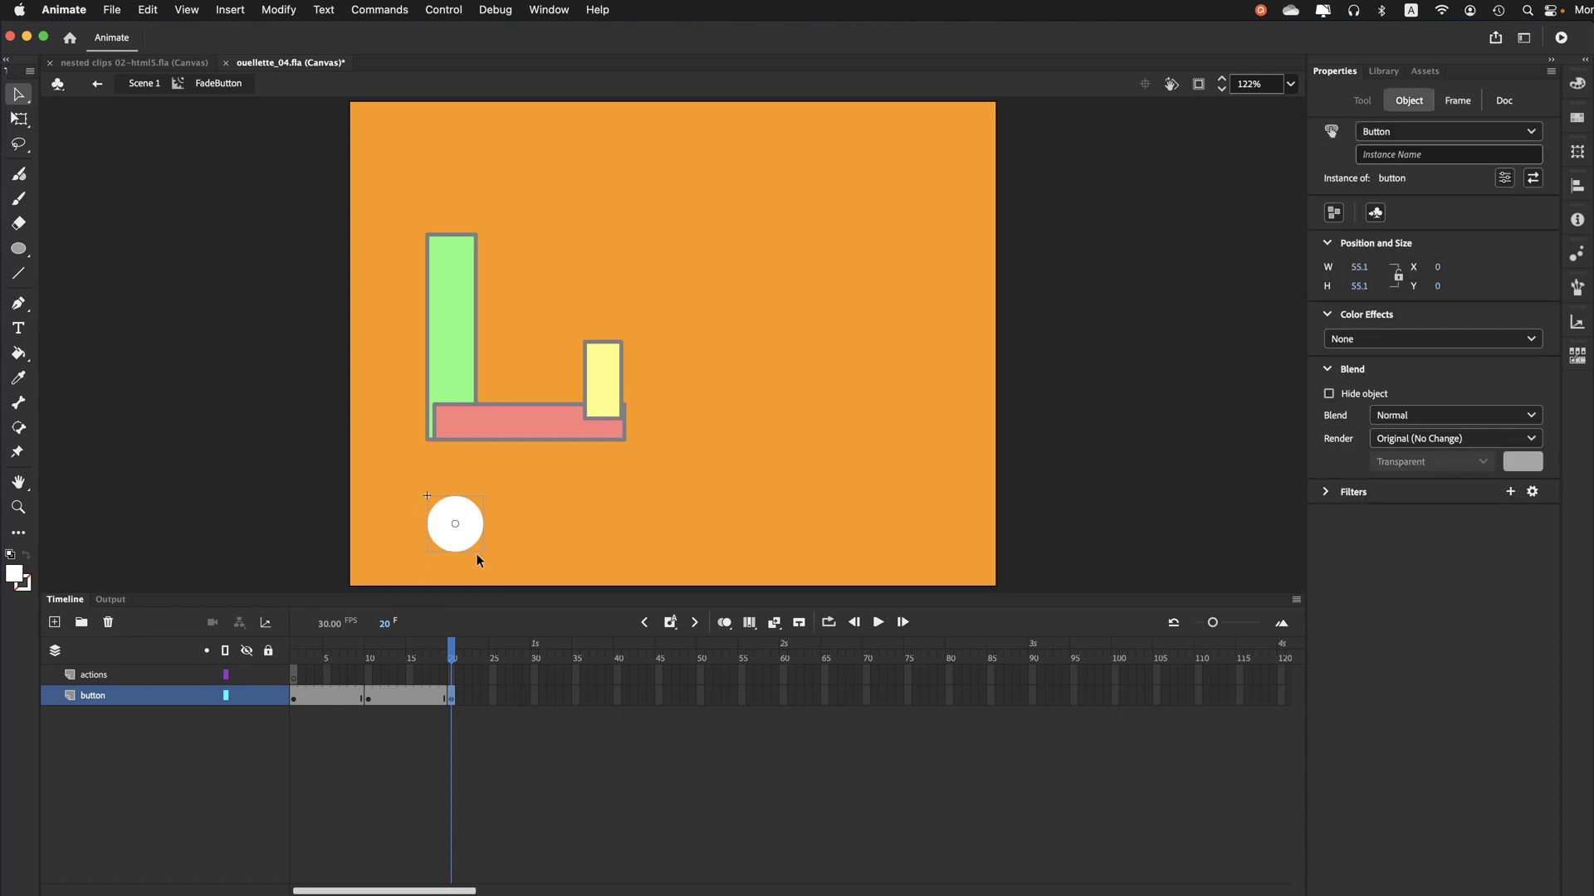
Apply an Alpha color effect of 30% to the circle at frame 20 of the button layer
{"action": "left_click", "coordinate": [1351, 339]}
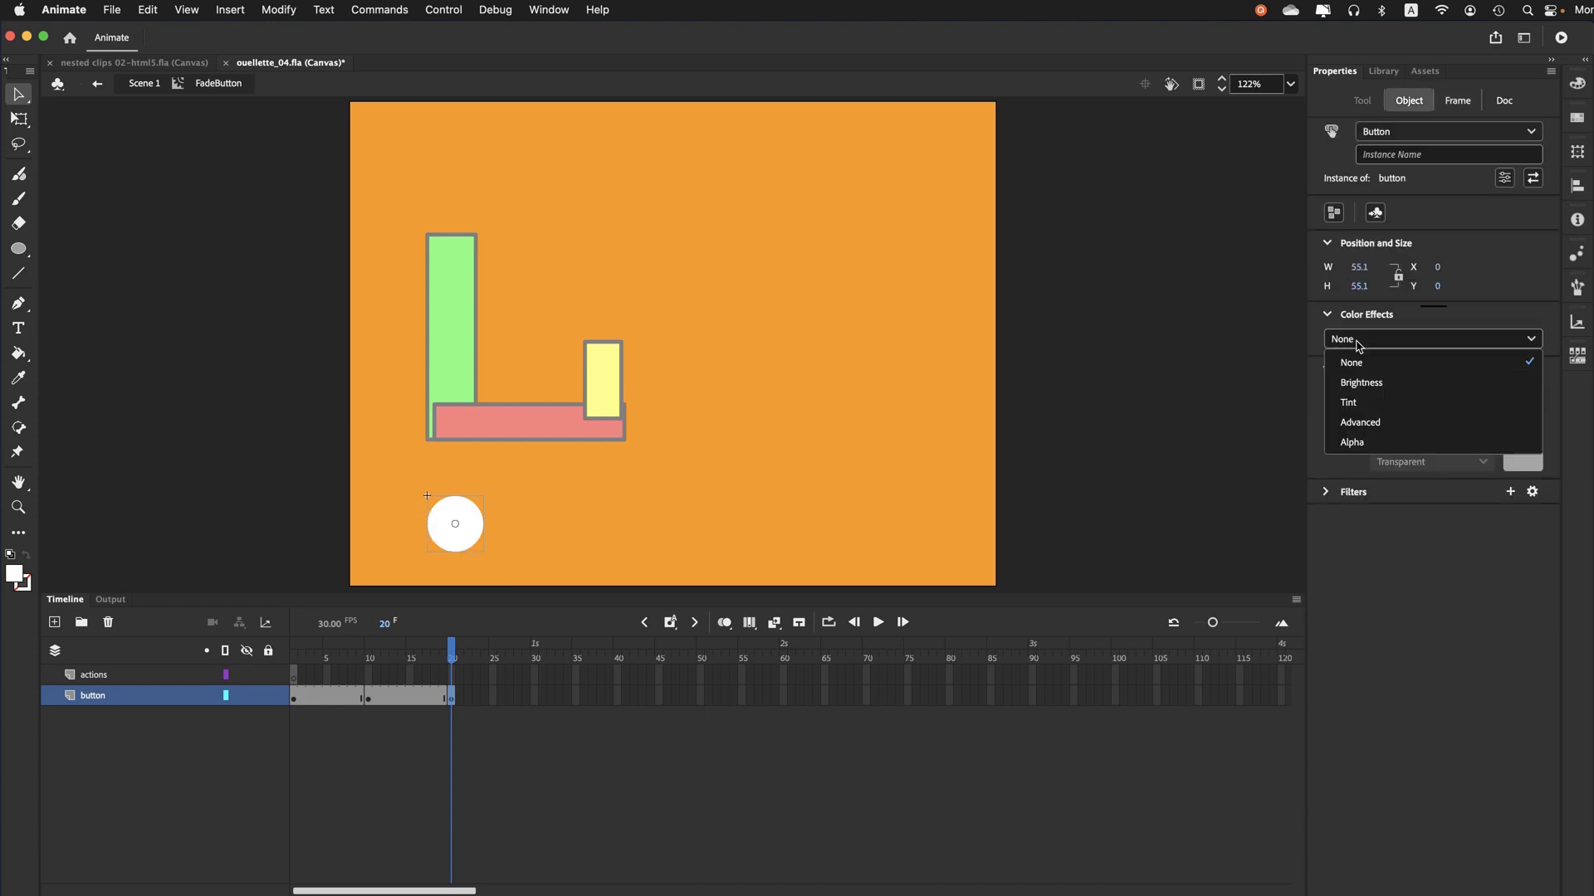
{"action": "left_click", "coordinate": [1367, 443]}
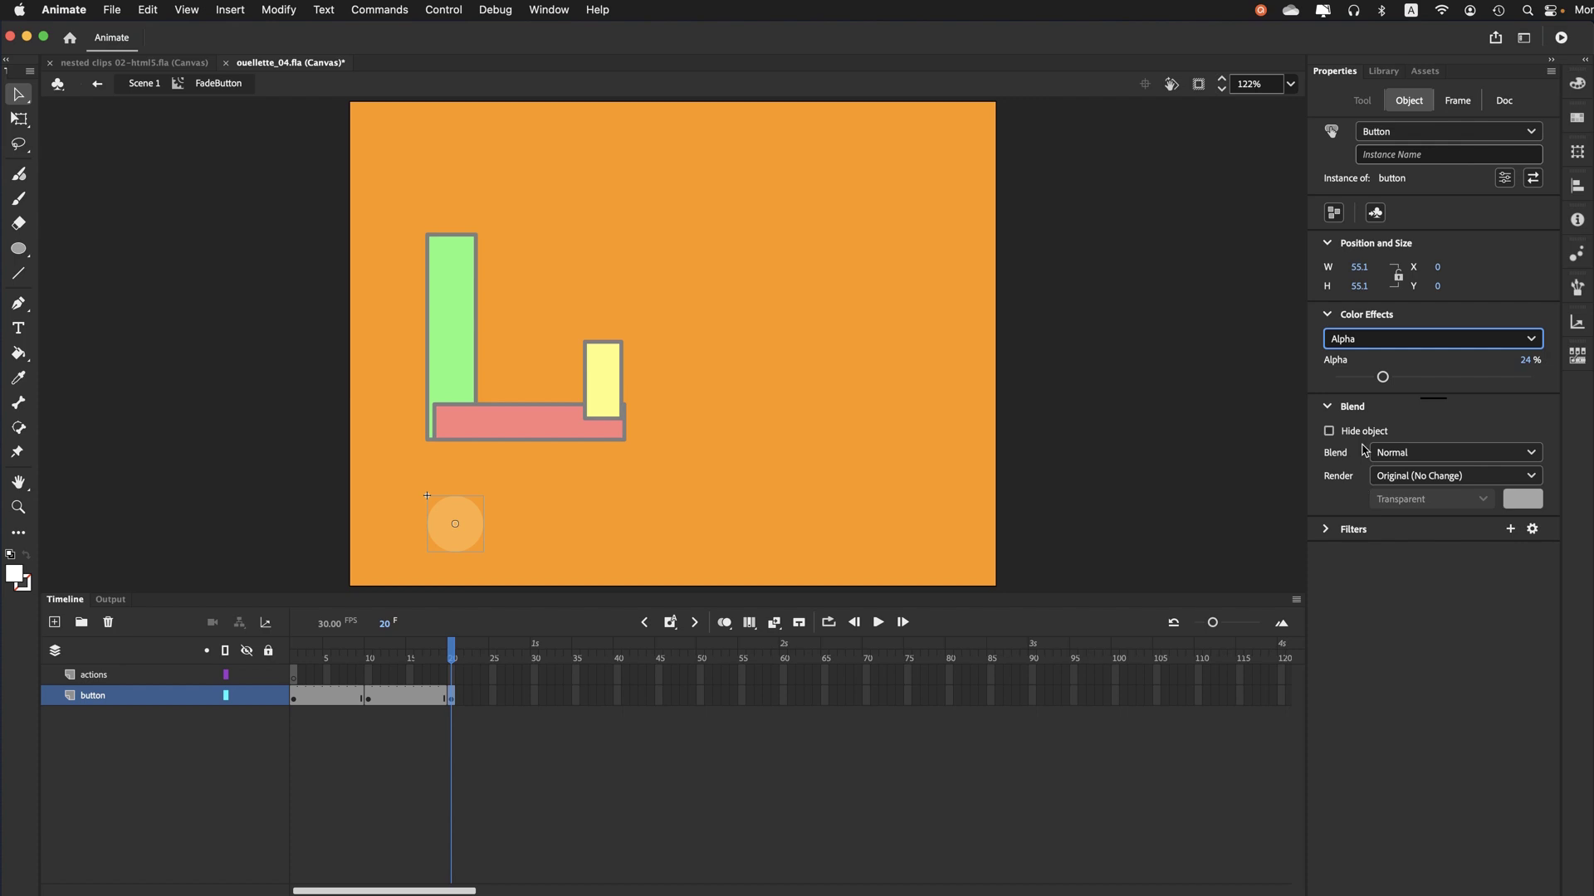
{"action": "left_click", "coordinate": [1384, 377]}
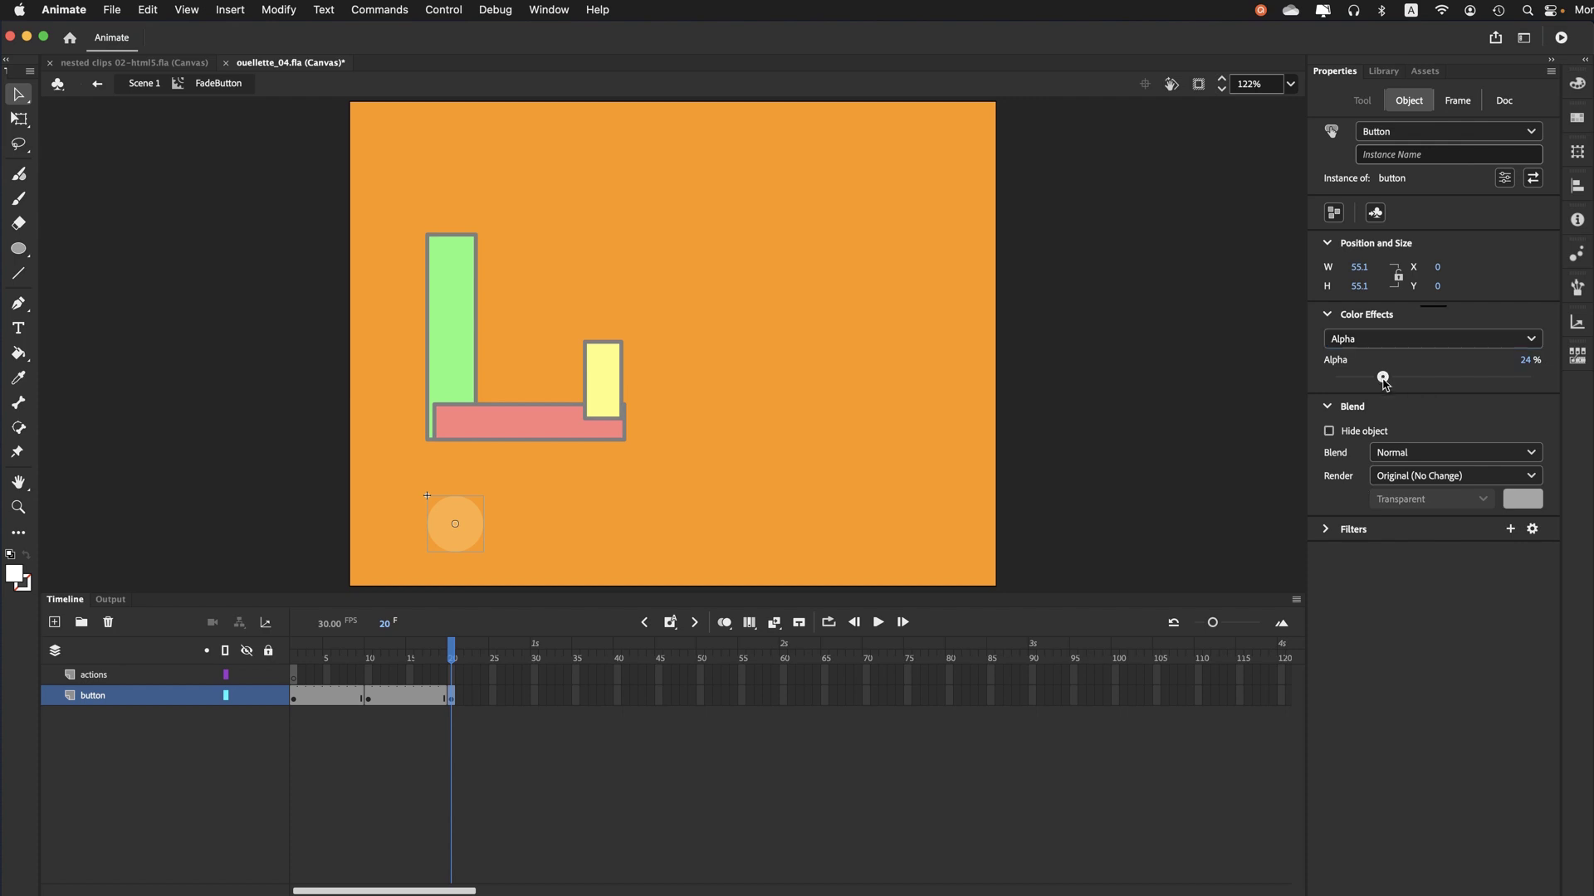
{"action": "left_click_drag", "start_coordinate": [1387, 383], "coordinate": [1397, 387]}
Apply an Alpha color effect of 30% to the circle at frame 1 of the button layer
{"action": "left_click", "coordinate": [297, 656]}
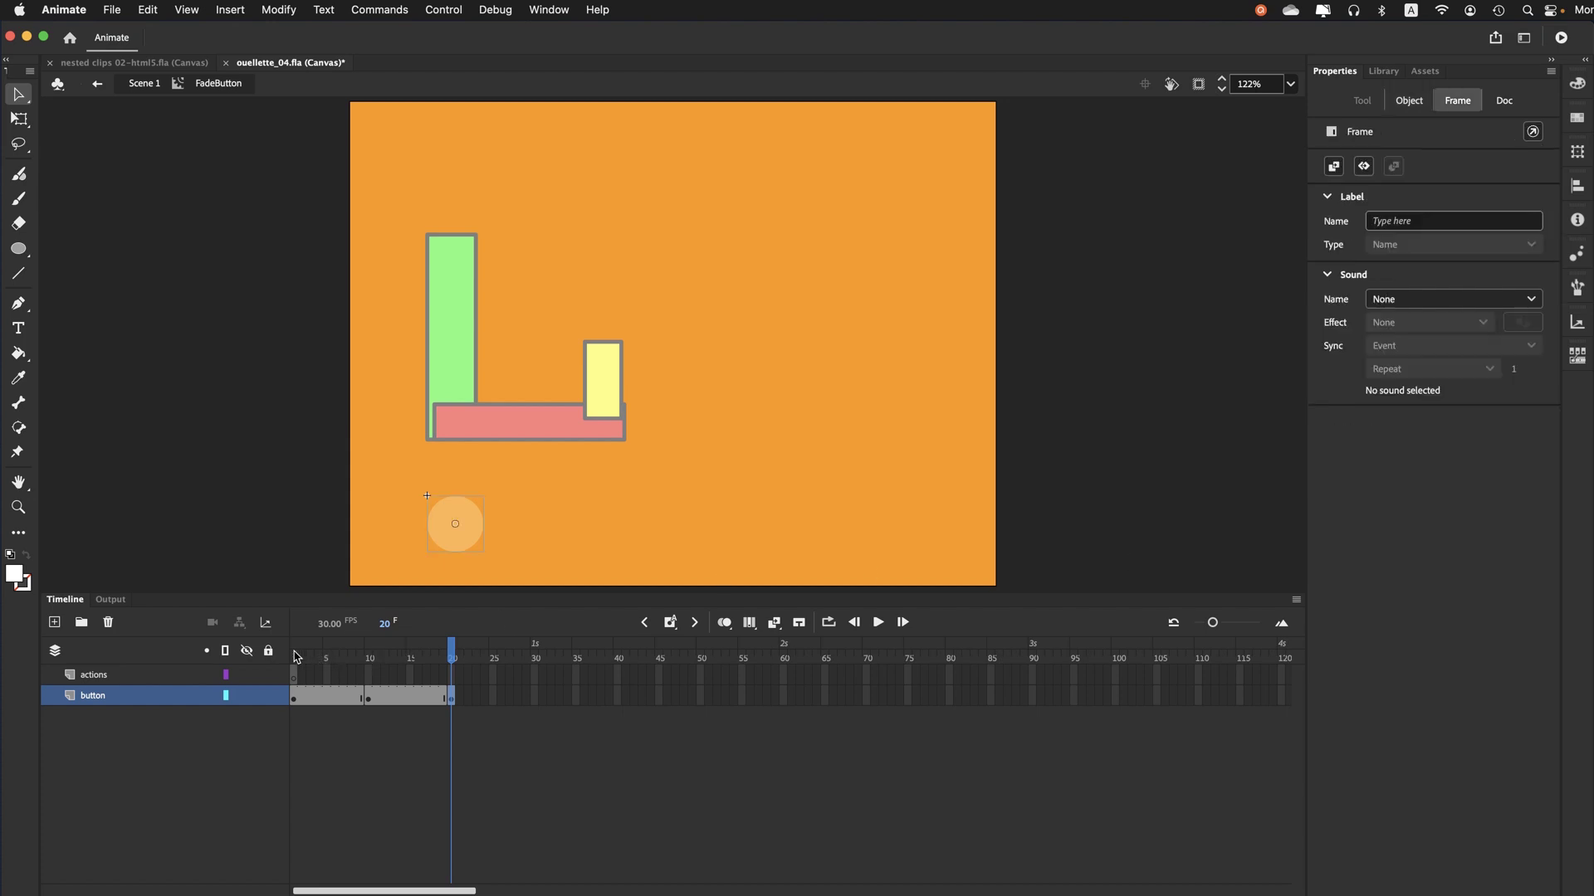
{"action": "left_click", "coordinate": [467, 543]}
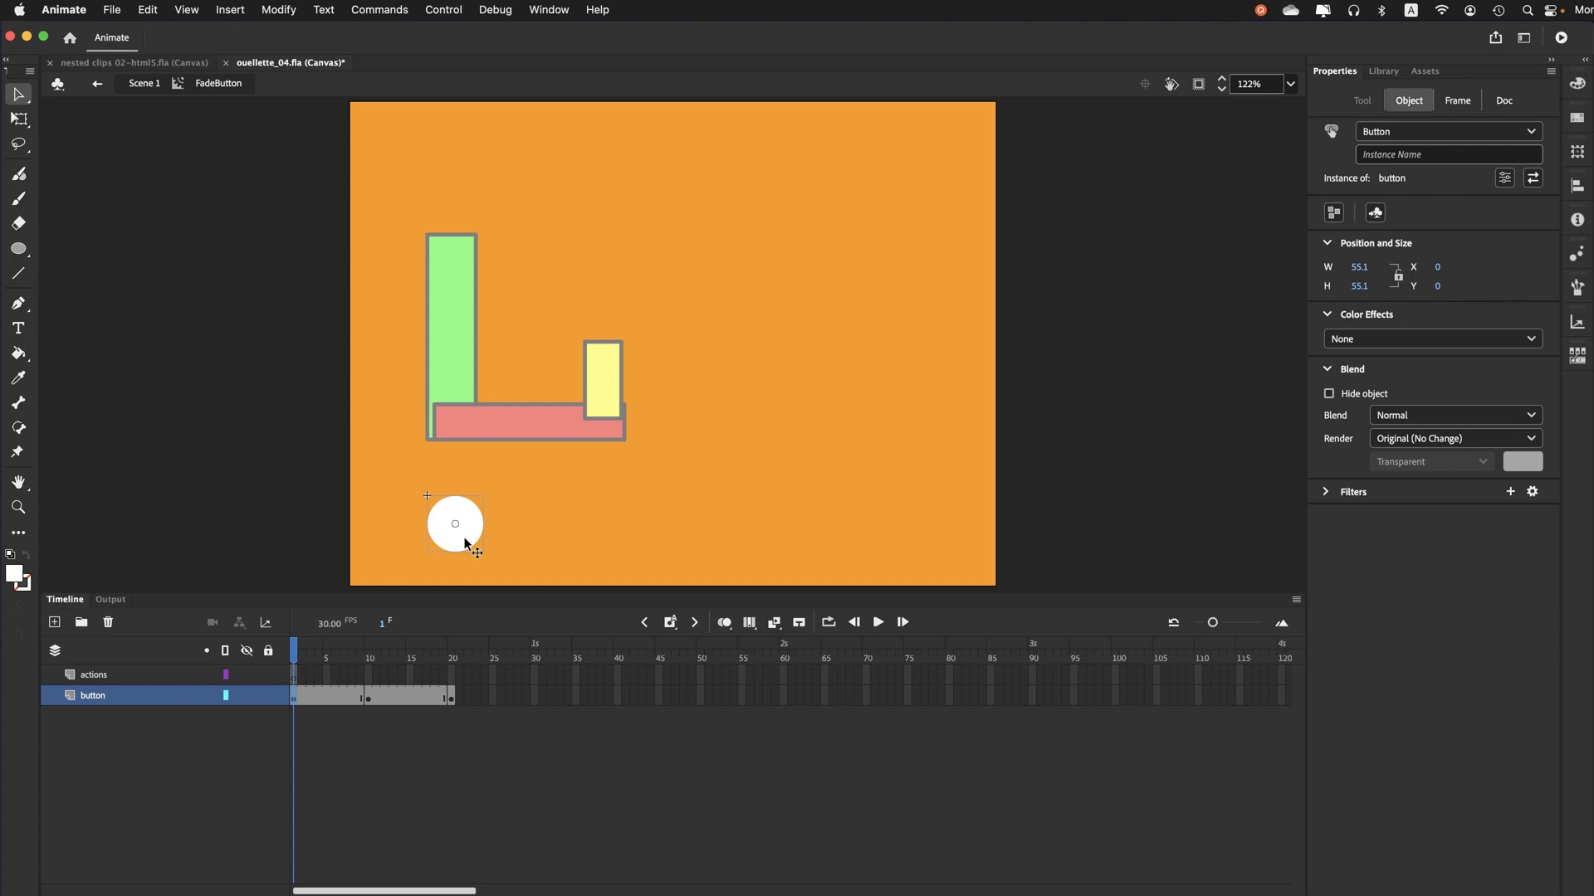
{"action": "left_click", "coordinate": [1345, 340]}
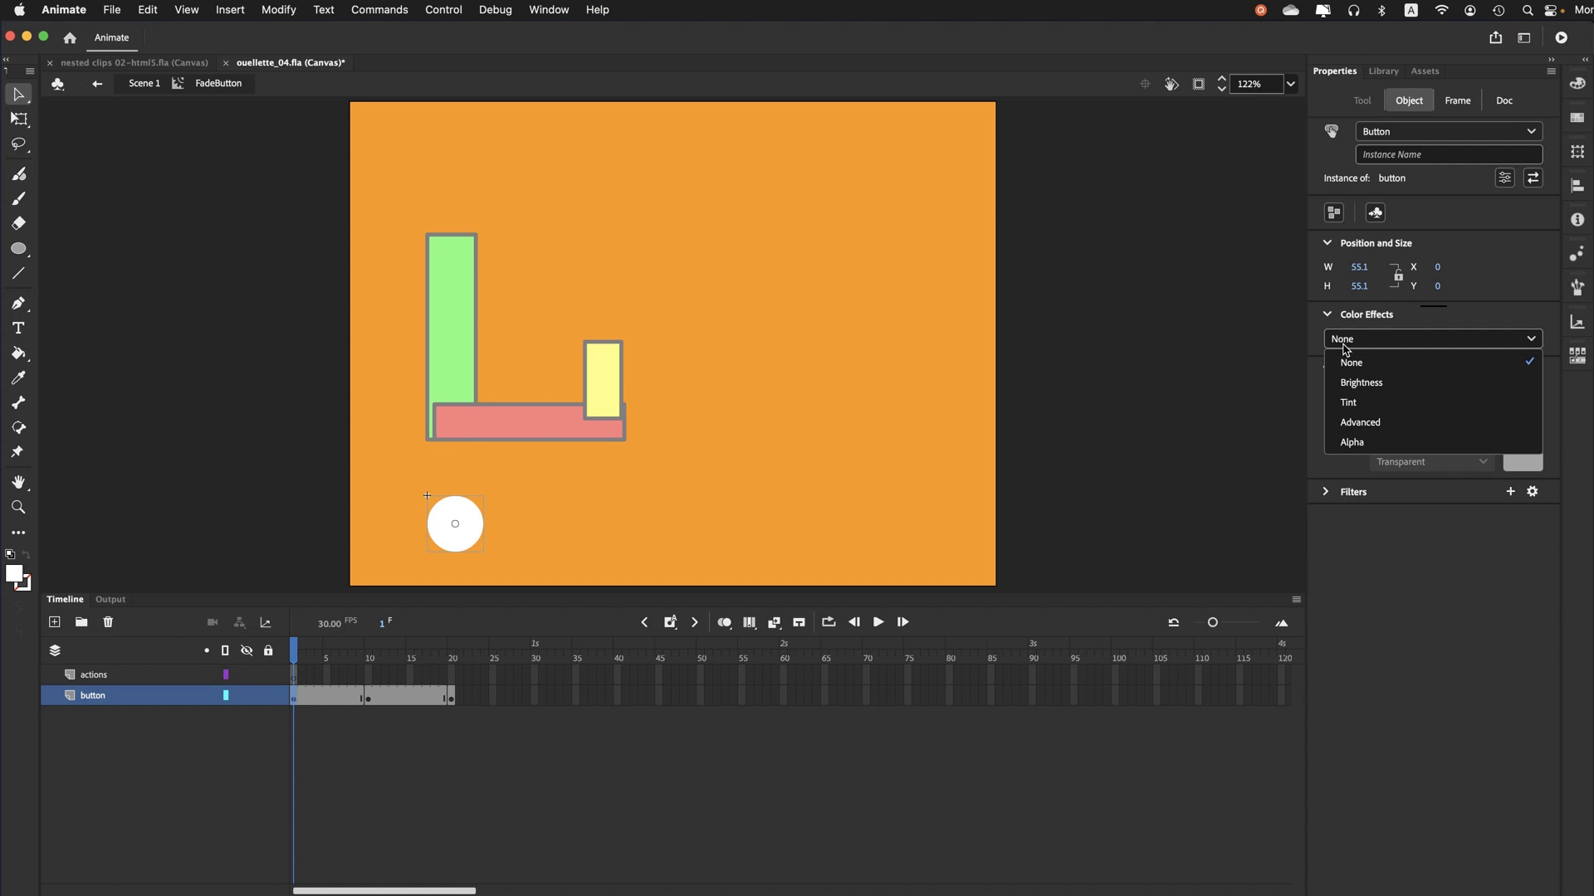
{"action": "left_click", "coordinate": [1350, 448]}
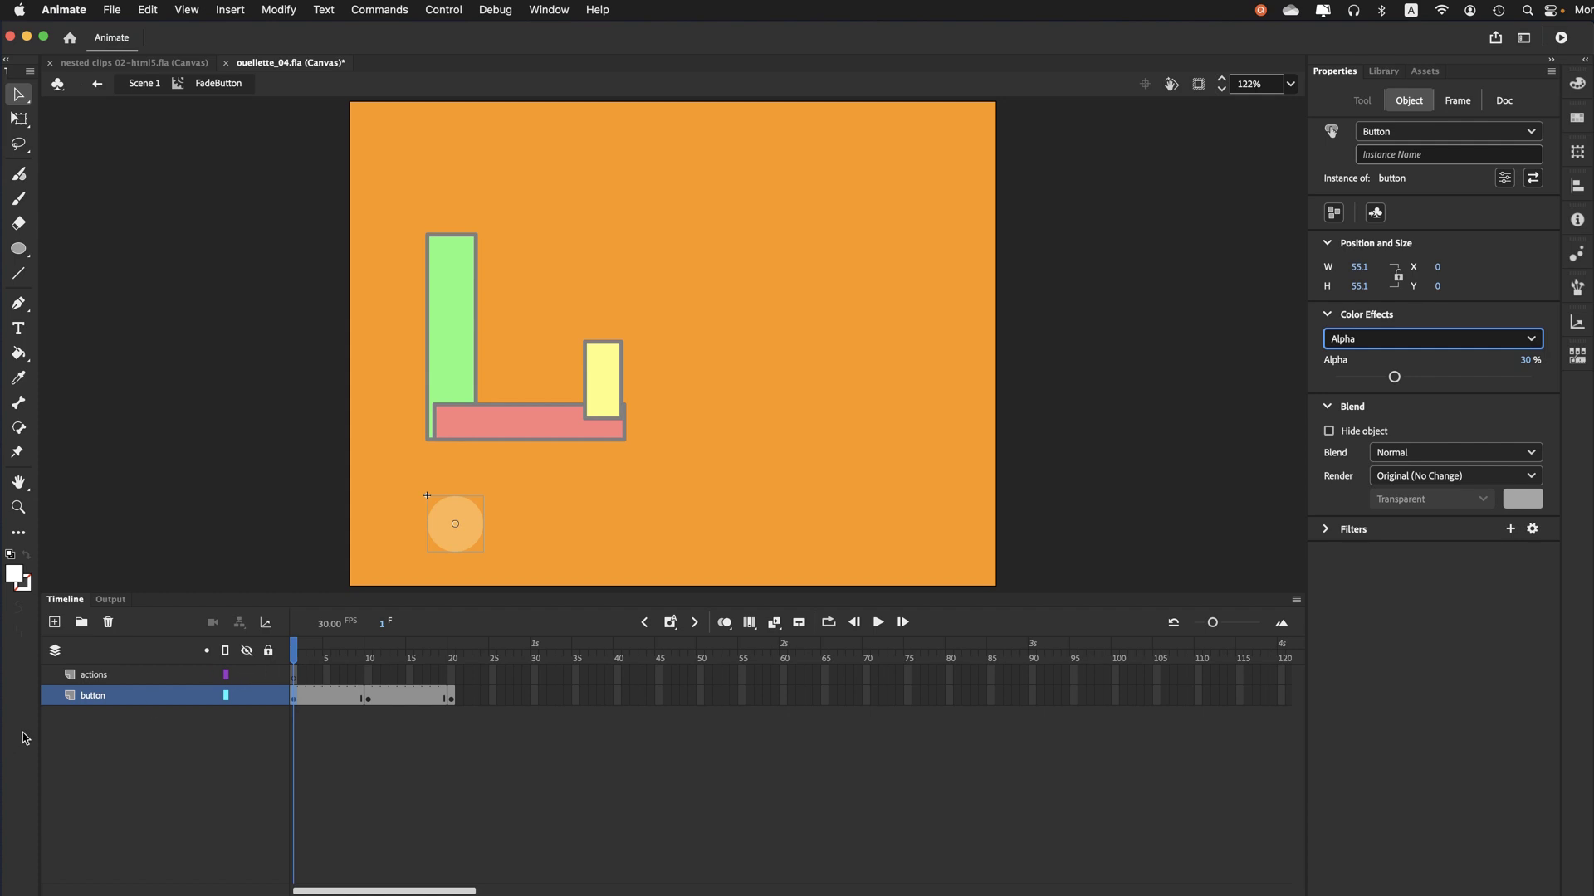
Create classic tweens across all frames of the button layer, preview the fade, and save the file
{"action": "left_click", "coordinate": [97, 703]}
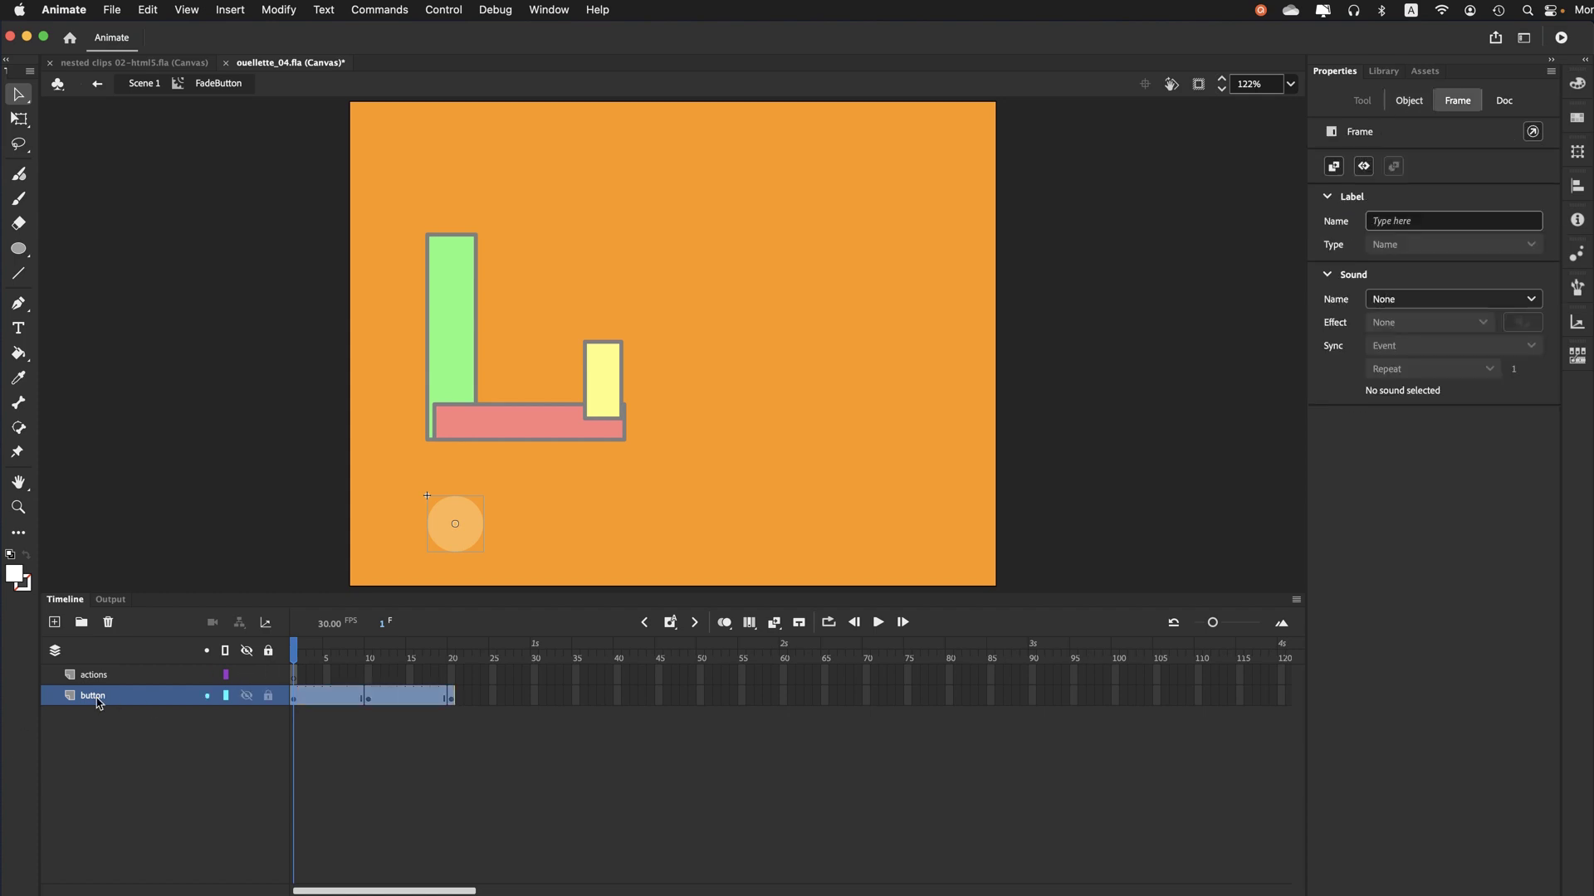
{"action": "right_click", "coordinate": [308, 701]}
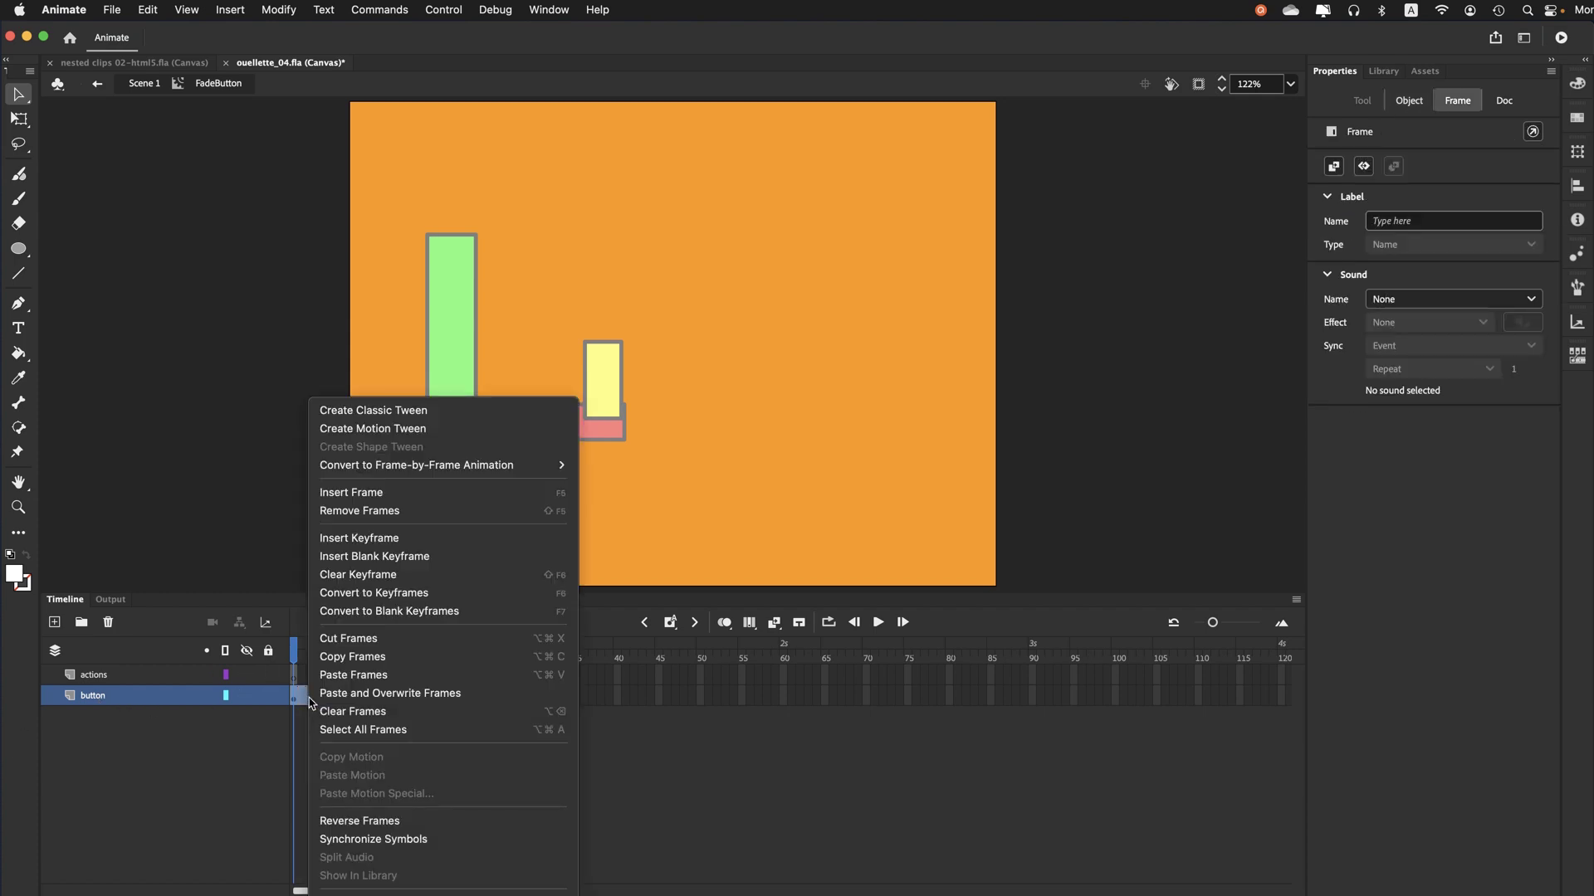
{"action": "left_click", "coordinate": [347, 413]}
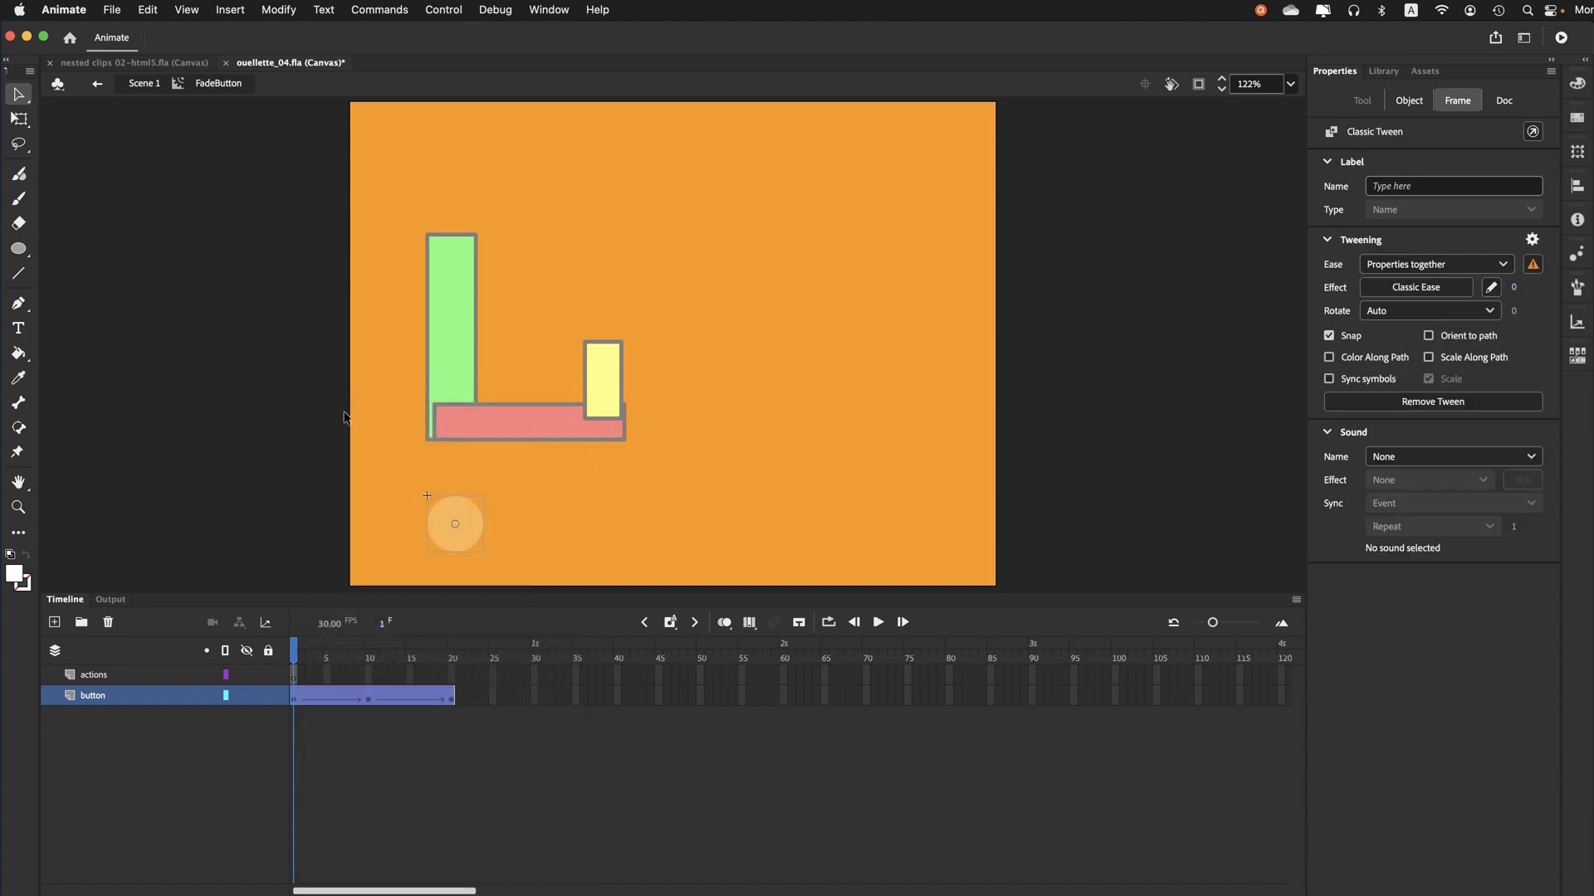
{"action": "left_click_drag", "start_coordinate": [311, 653], "coordinate": [177, 599]}
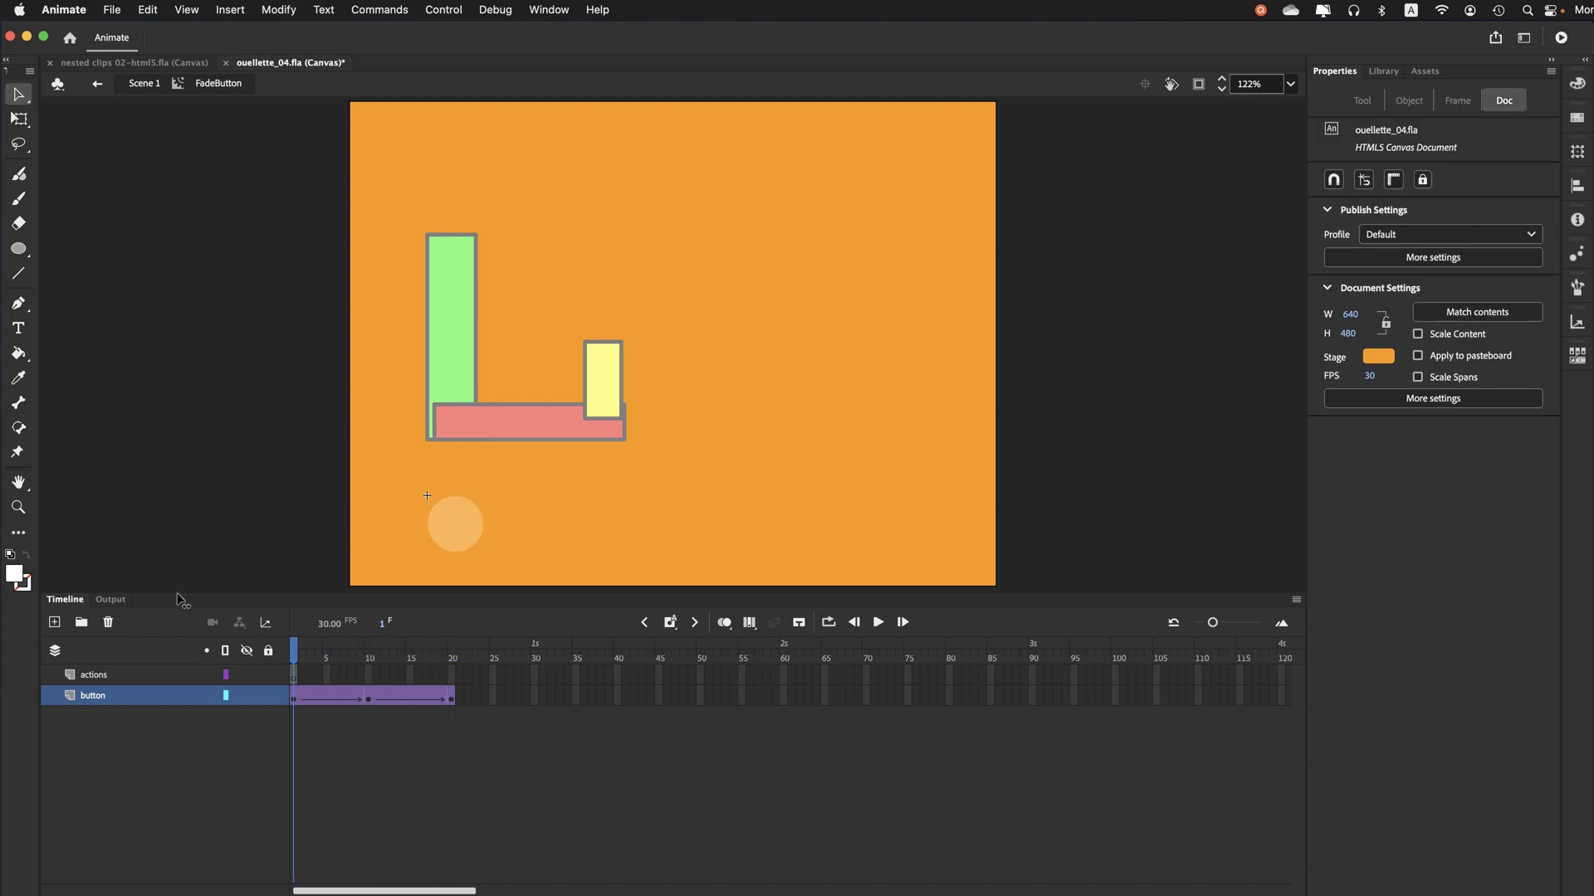
{"action": "left_click", "coordinate": [120, 10]}
{"action": "left_click", "coordinate": [118, 170]}
Add a Stop action for this timeline, triggered with this frame, to frame 1 of FadeButton's actions layer using the wizard
{"action": "left_click", "coordinate": [294, 675]}
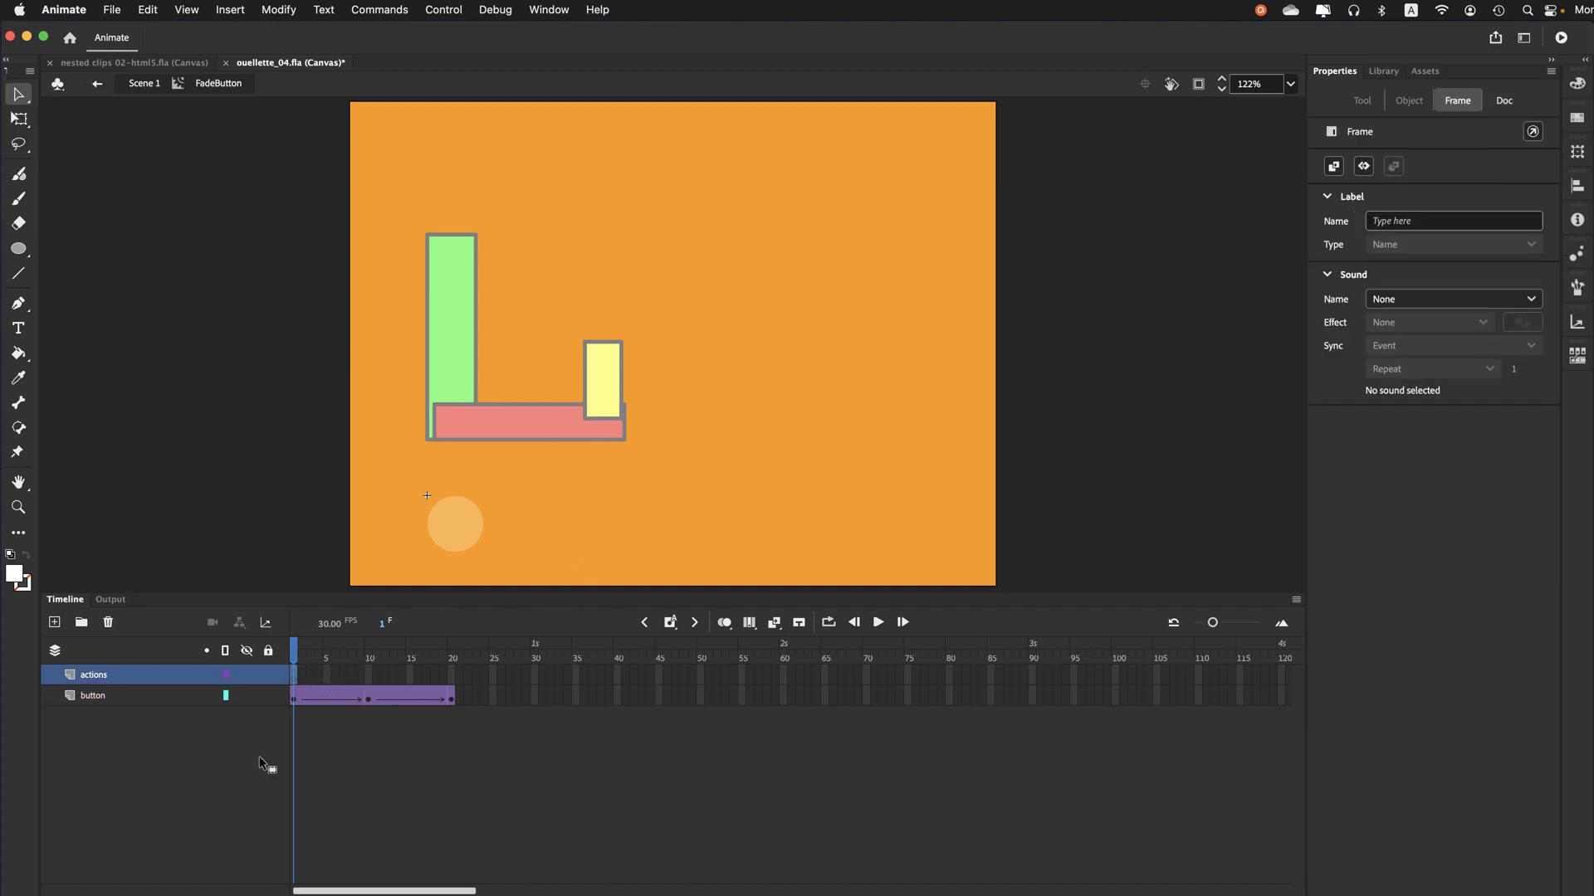
{"action": "left_click", "coordinate": [528, 11]}
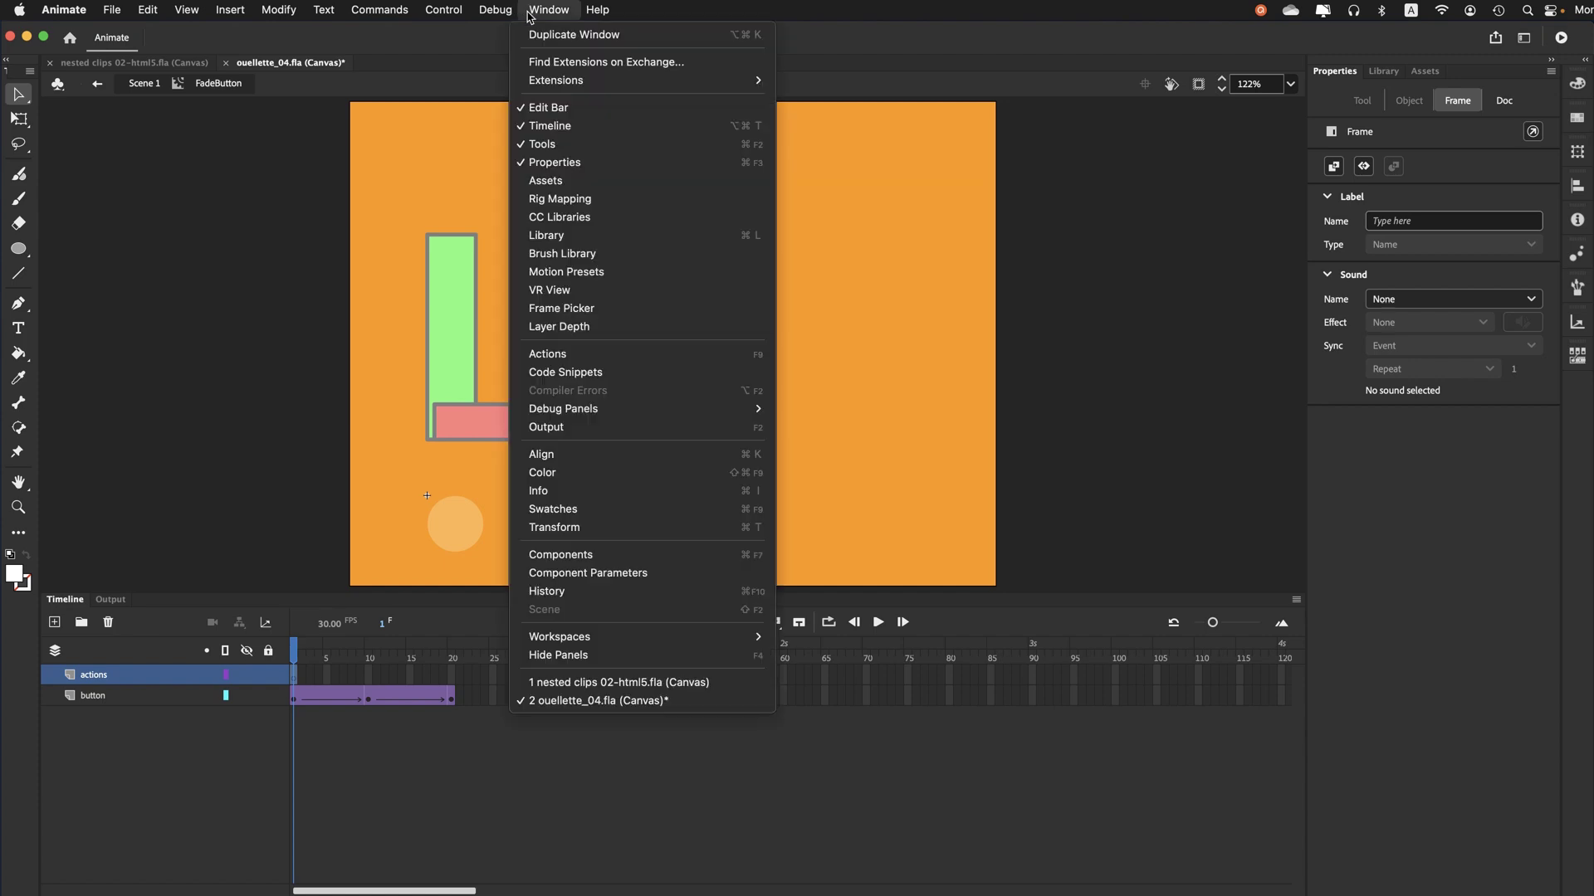
{"action": "left_click", "coordinate": [548, 353]}
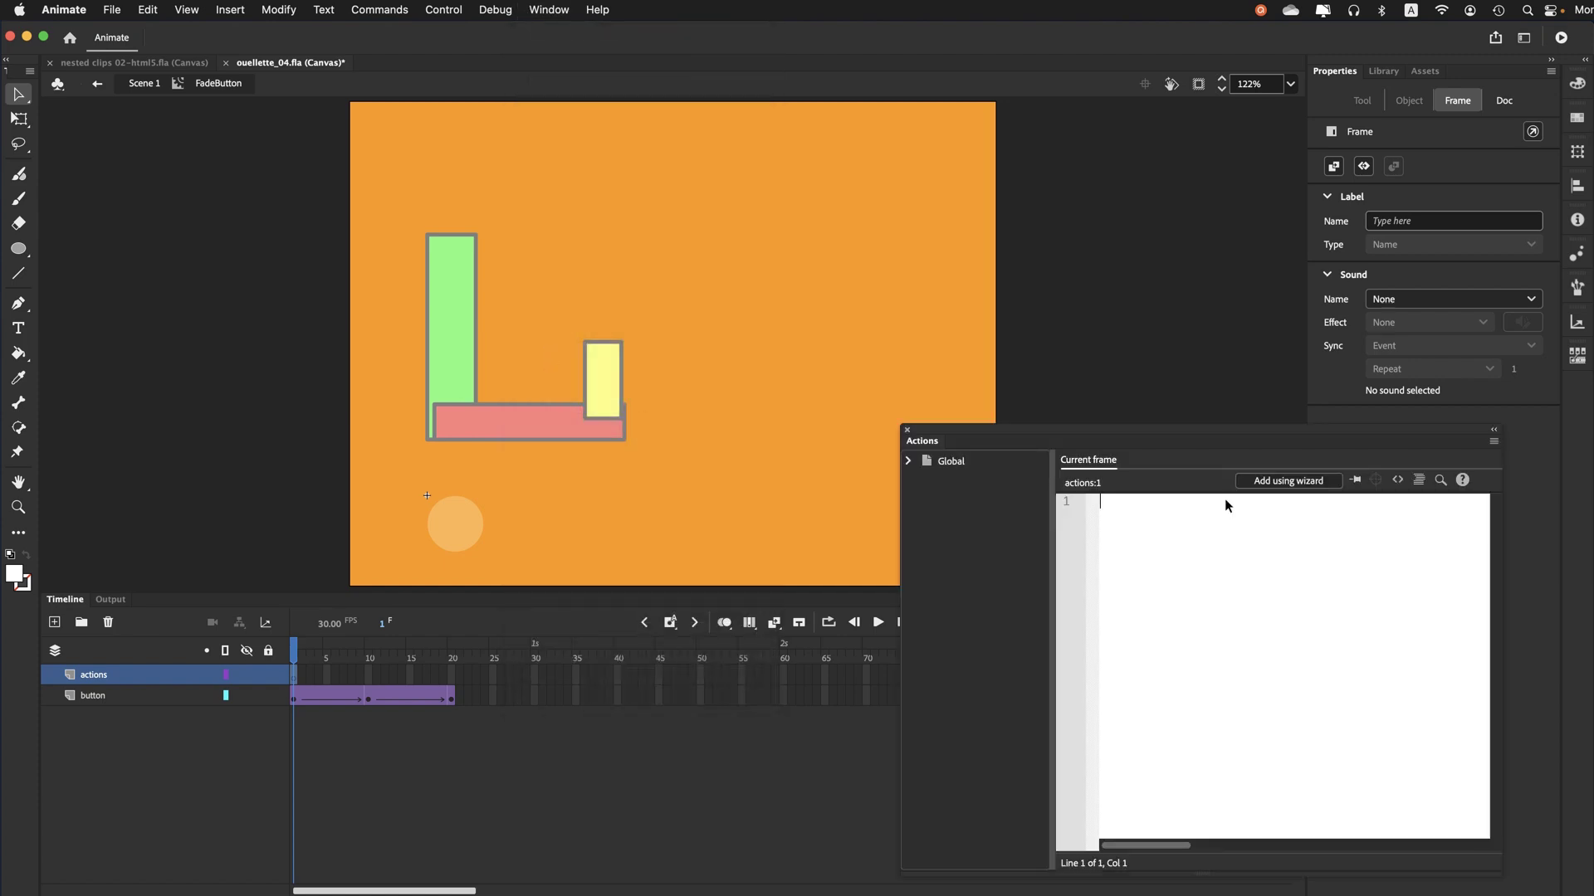
{"action": "left_click", "coordinate": [1289, 481]}
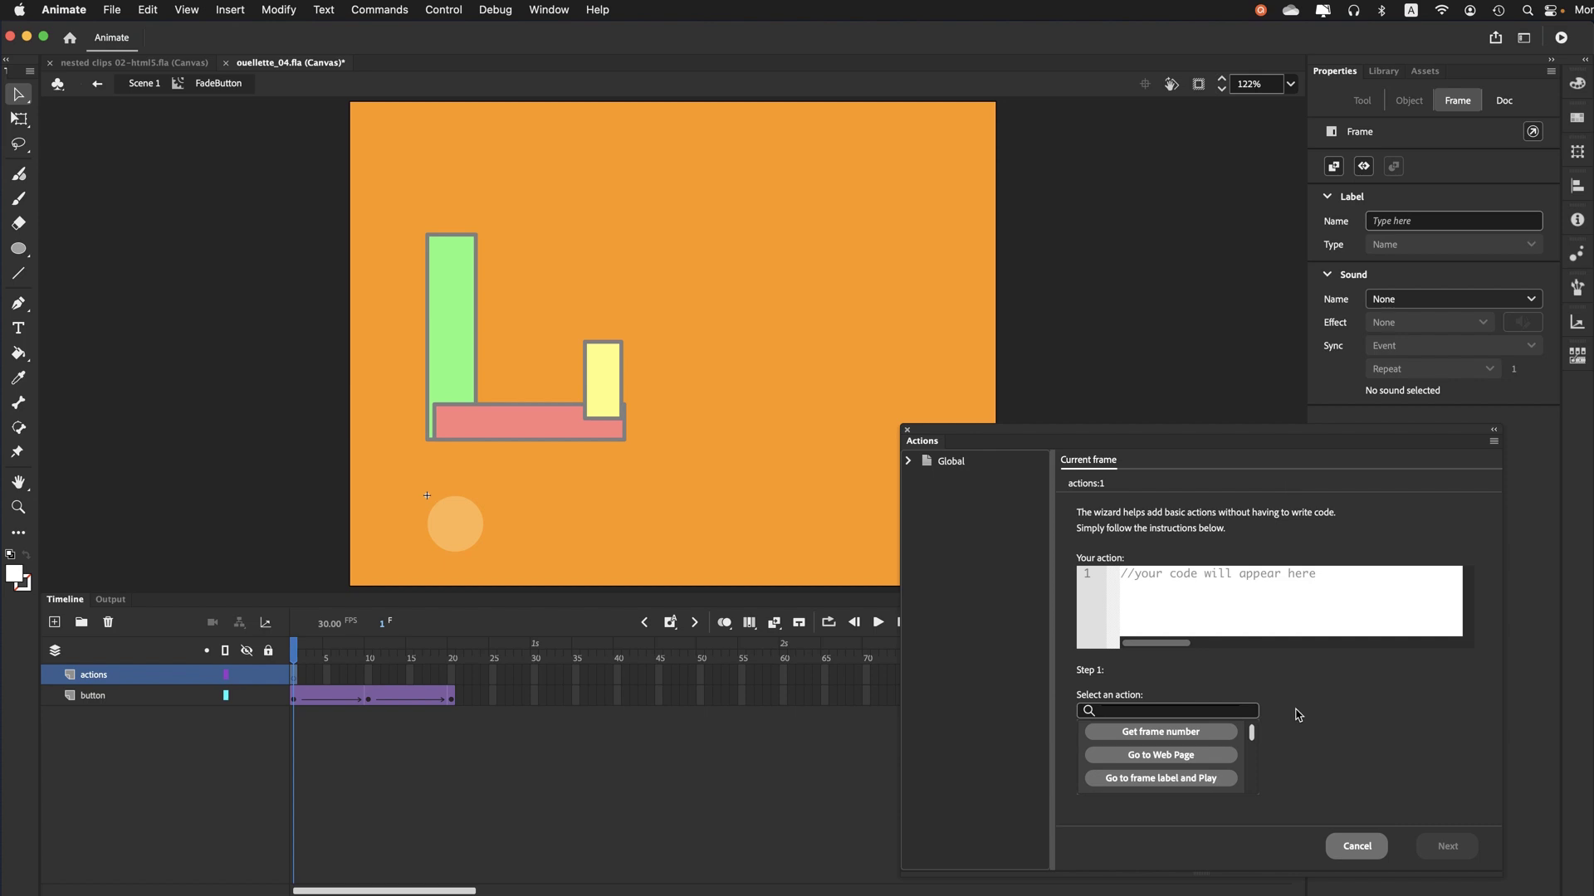
{"action": "scroll", "coordinate": [1162, 759], "scroll_direction": "down", "scroll_amount": 5}
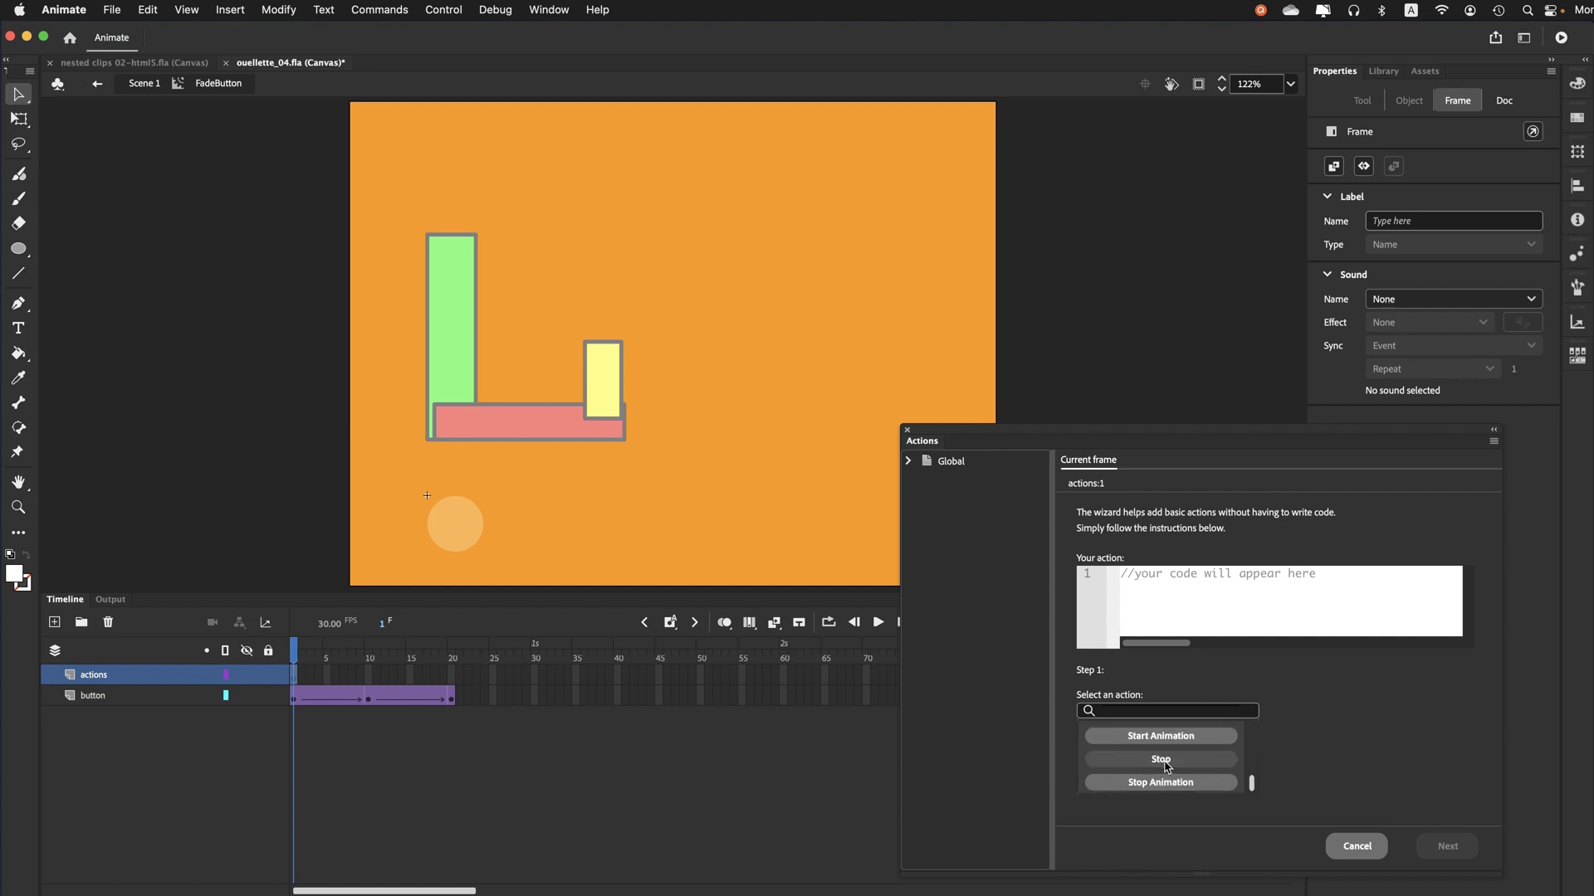
{"action": "left_click", "coordinate": [1164, 761]}
{"action": "left_click", "coordinate": [1320, 730]}
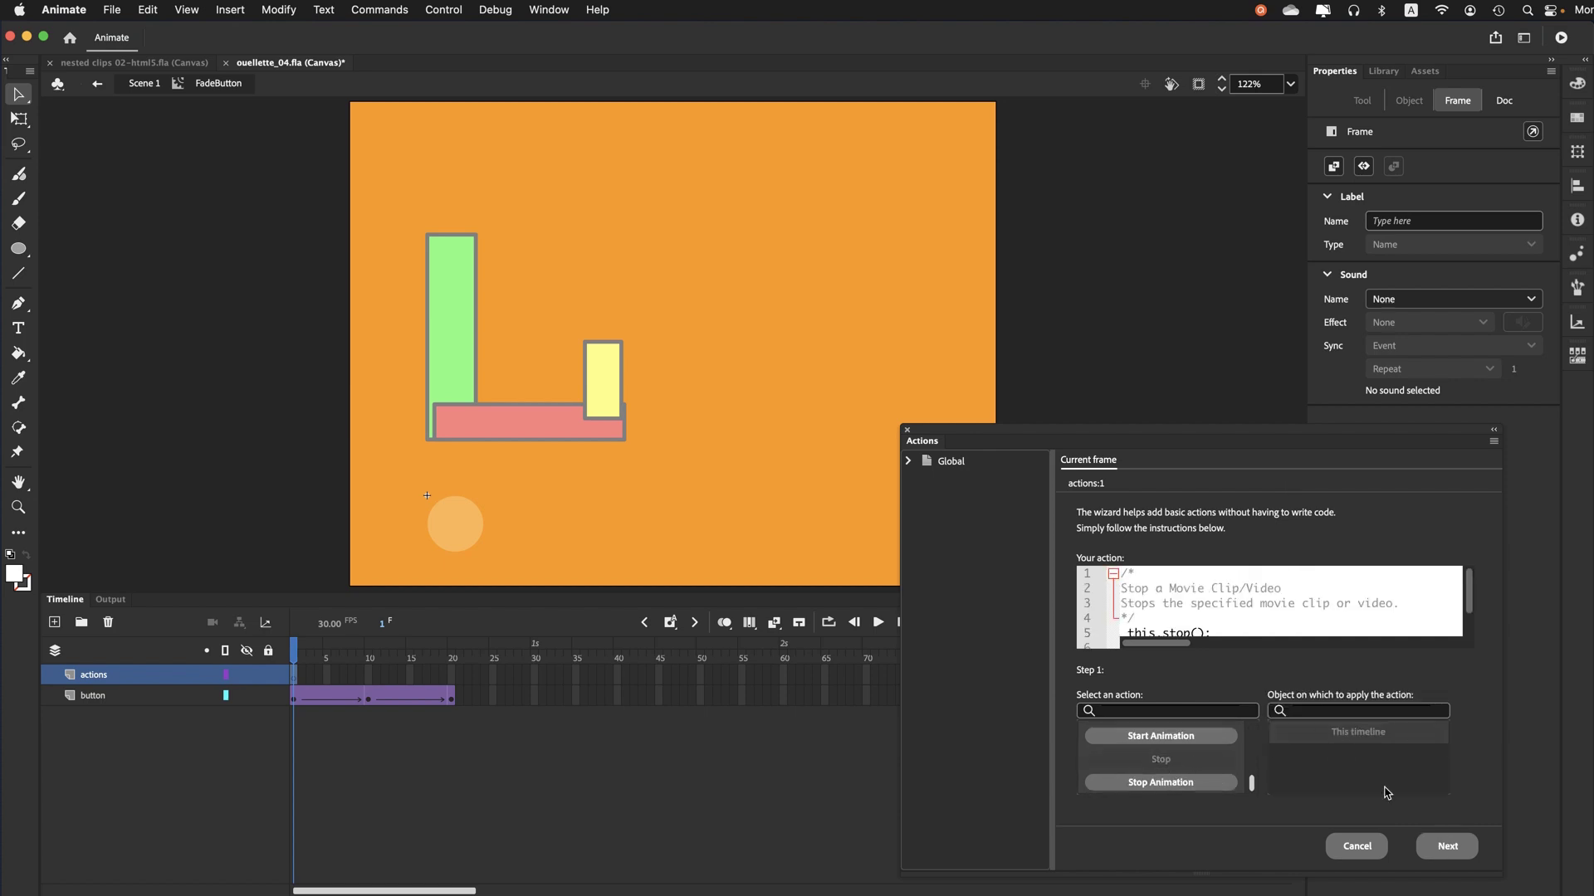
{"action": "left_click", "coordinate": [1446, 846]}
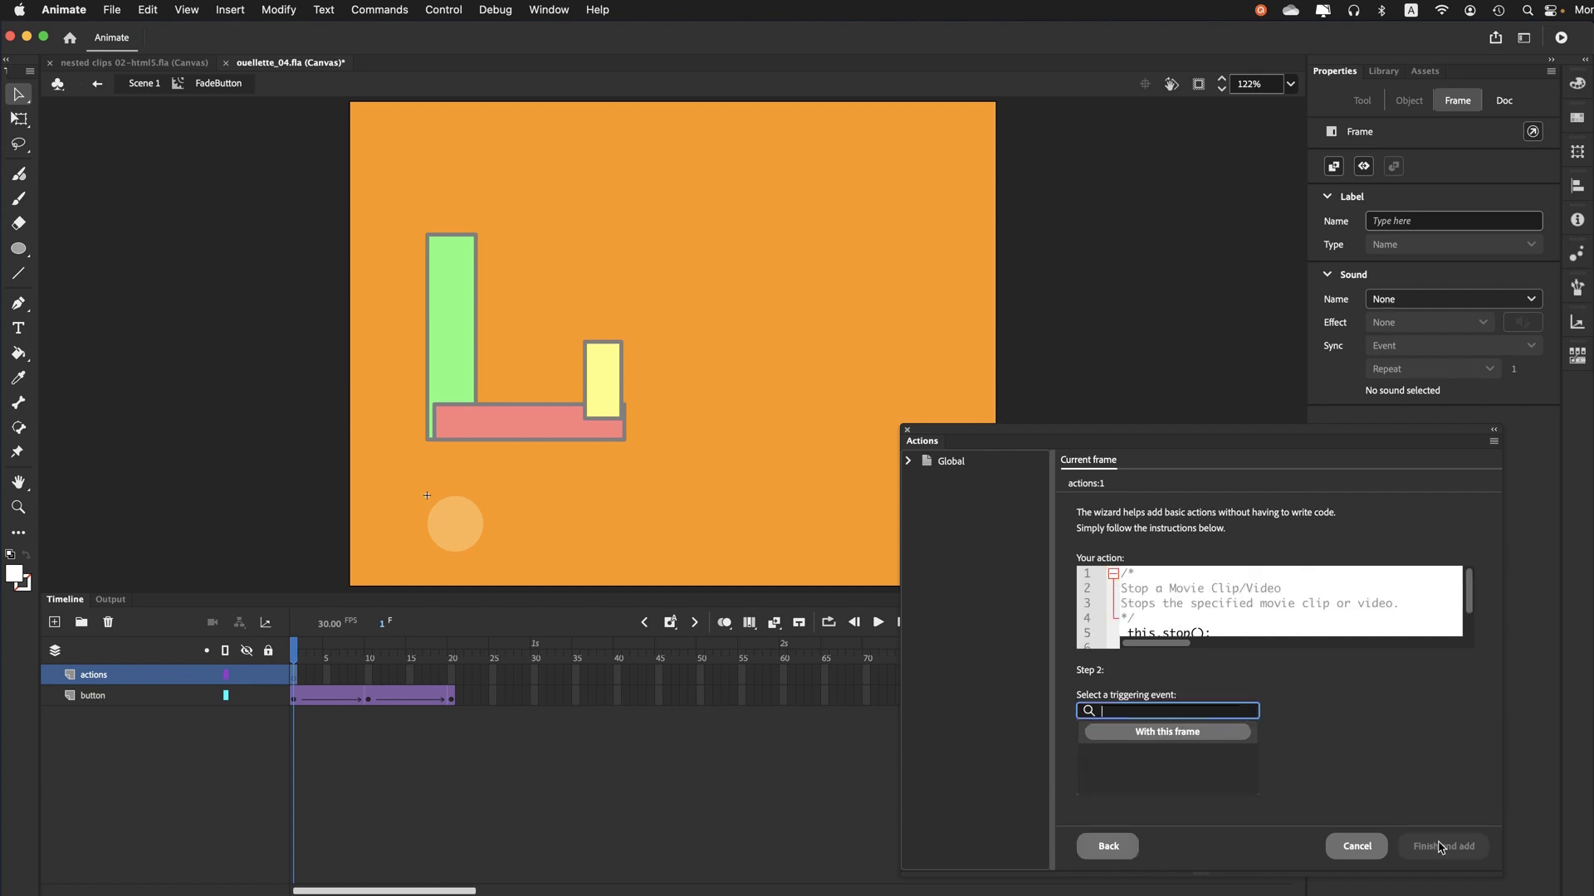
{"action": "left_click", "coordinate": [1181, 735]}
{"action": "left_click", "coordinate": [1445, 855]}
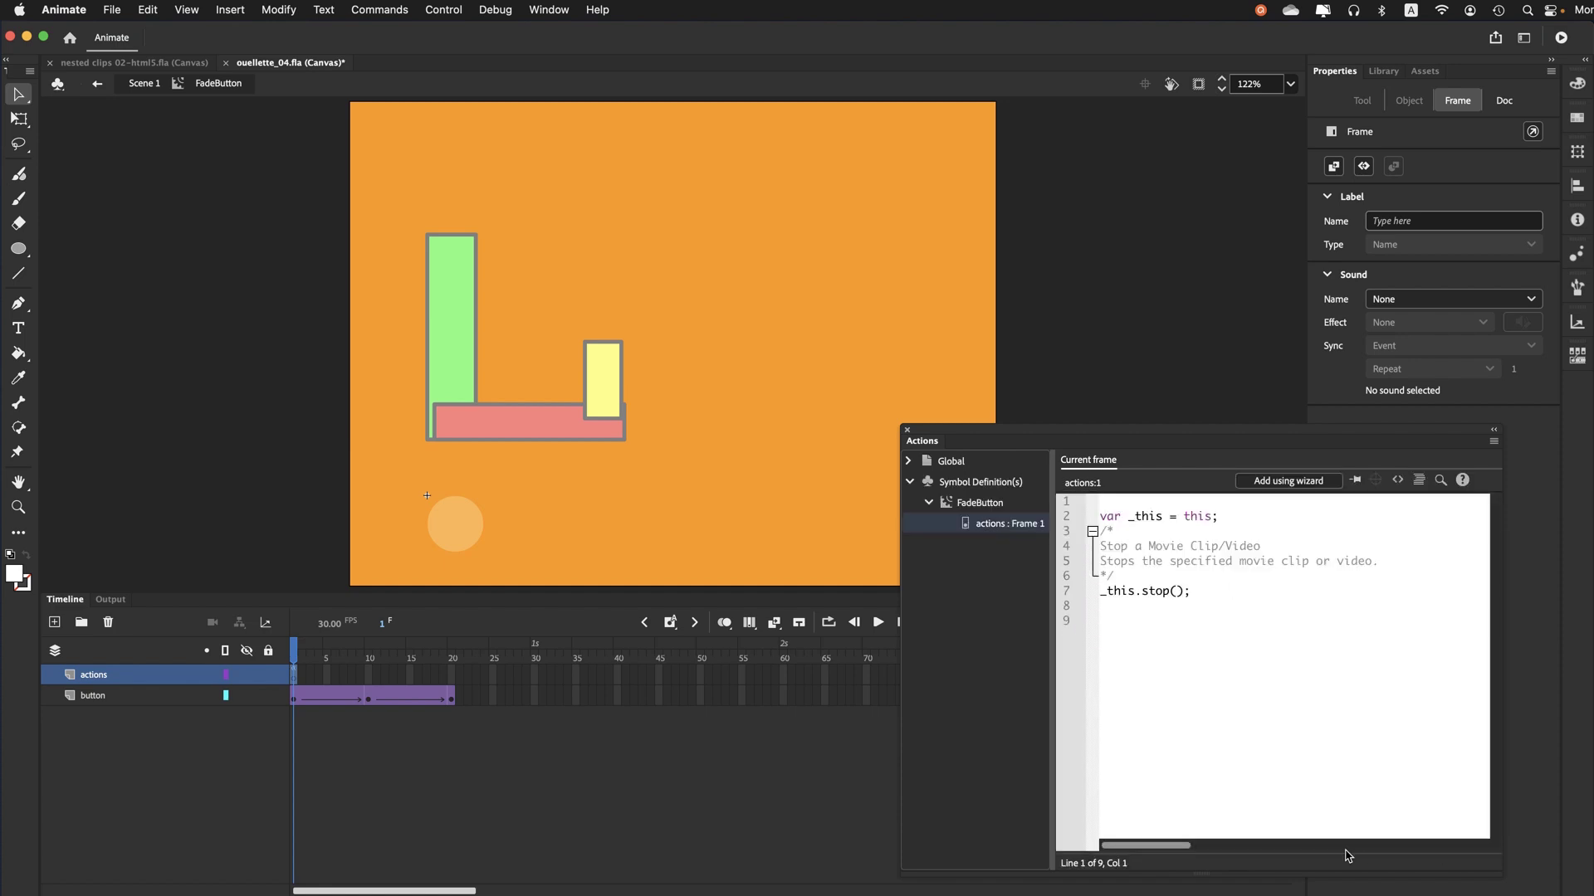
Insert a keyframe at frame 10 of the actions layer, add a Stop action for this timeline with this frame, and save the file
{"action": "left_click", "coordinate": [368, 680]}
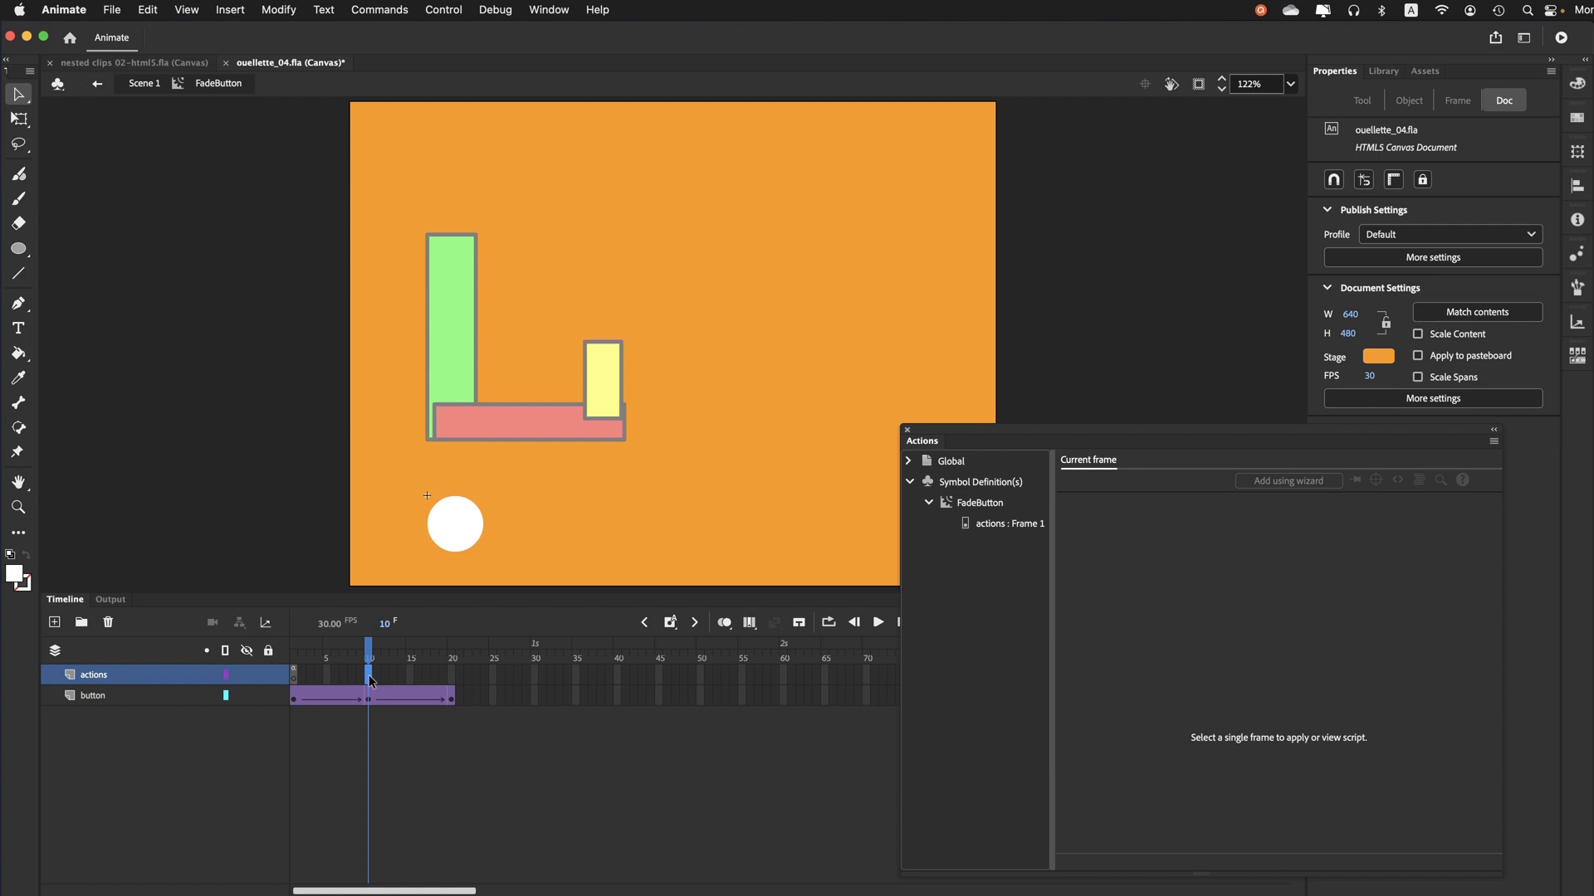
{"action": "left_click", "coordinate": [370, 679]}
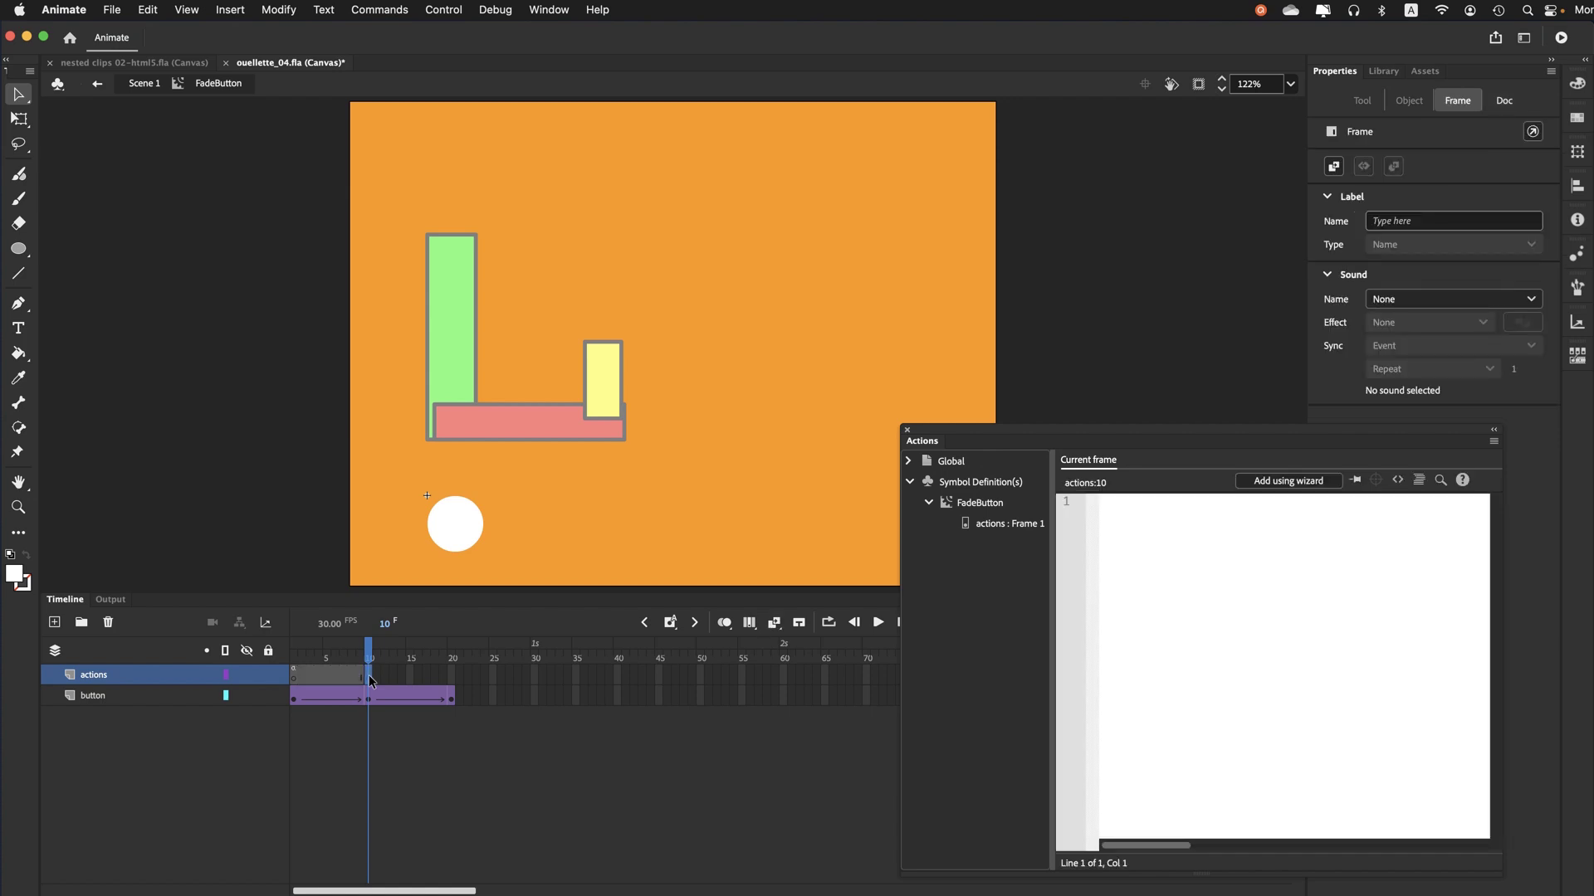
{"action": "left_click", "coordinate": [1253, 483]}
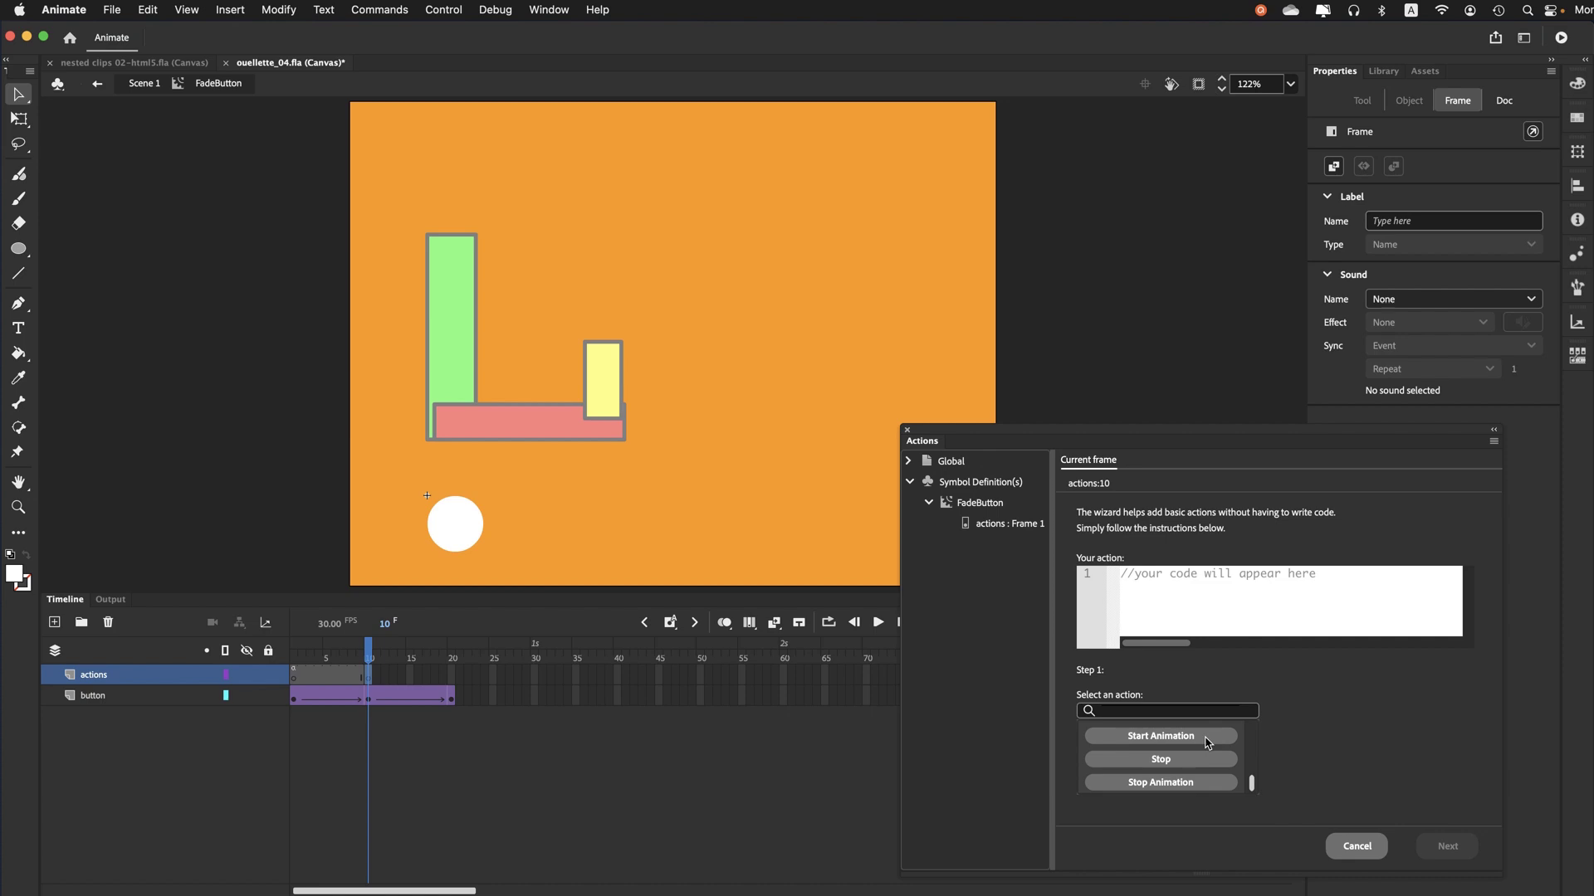
{"action": "left_click", "coordinate": [1160, 759]}
{"action": "left_click", "coordinate": [1300, 737]}
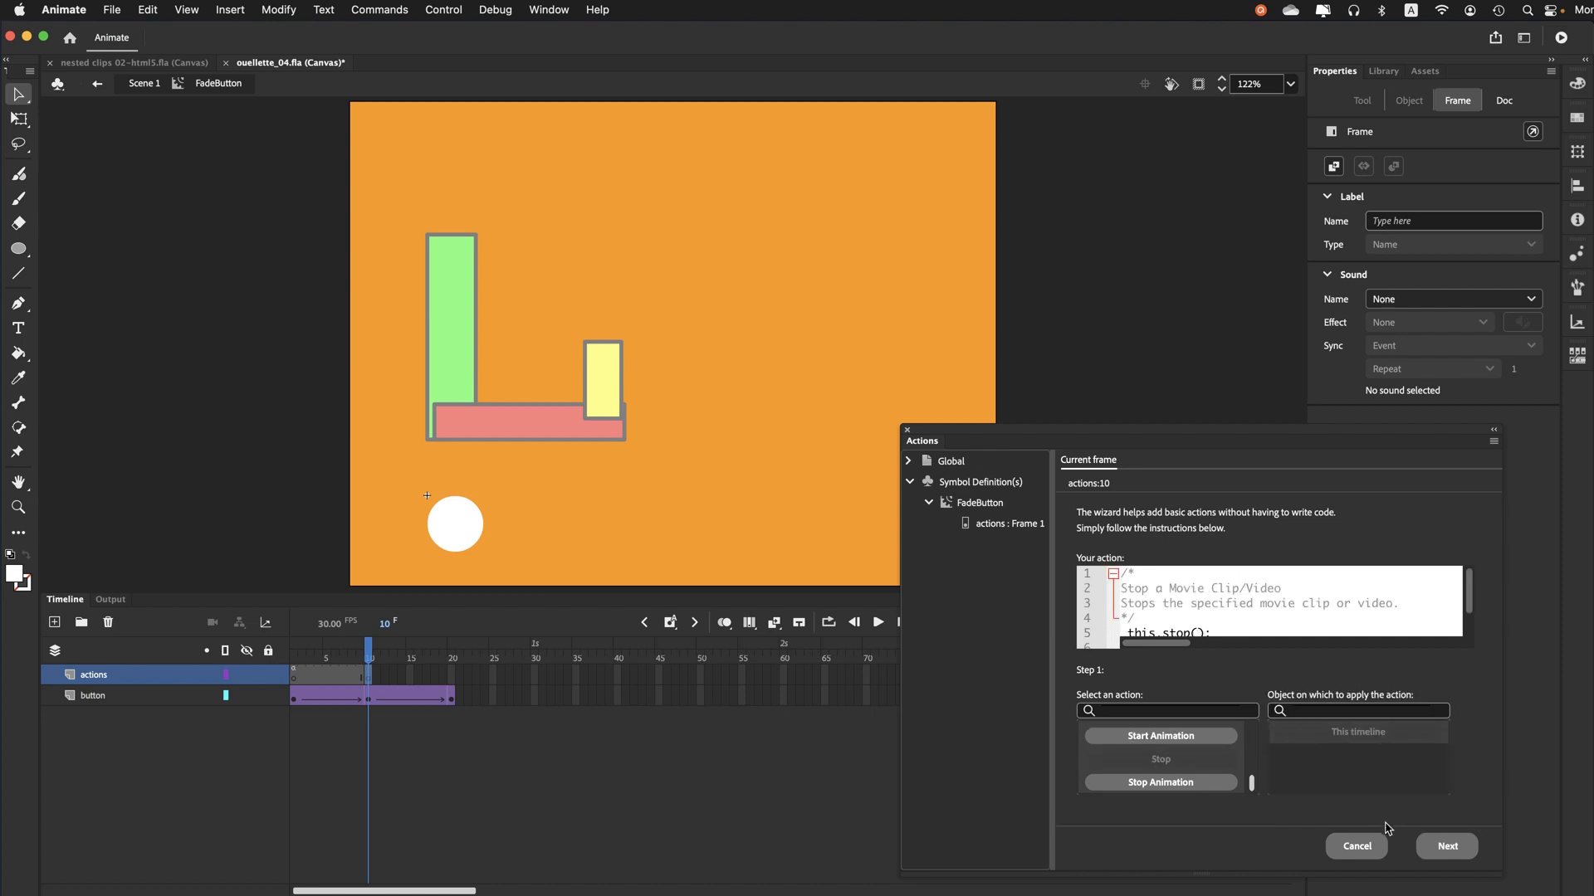
{"action": "left_click", "coordinate": [1448, 846]}
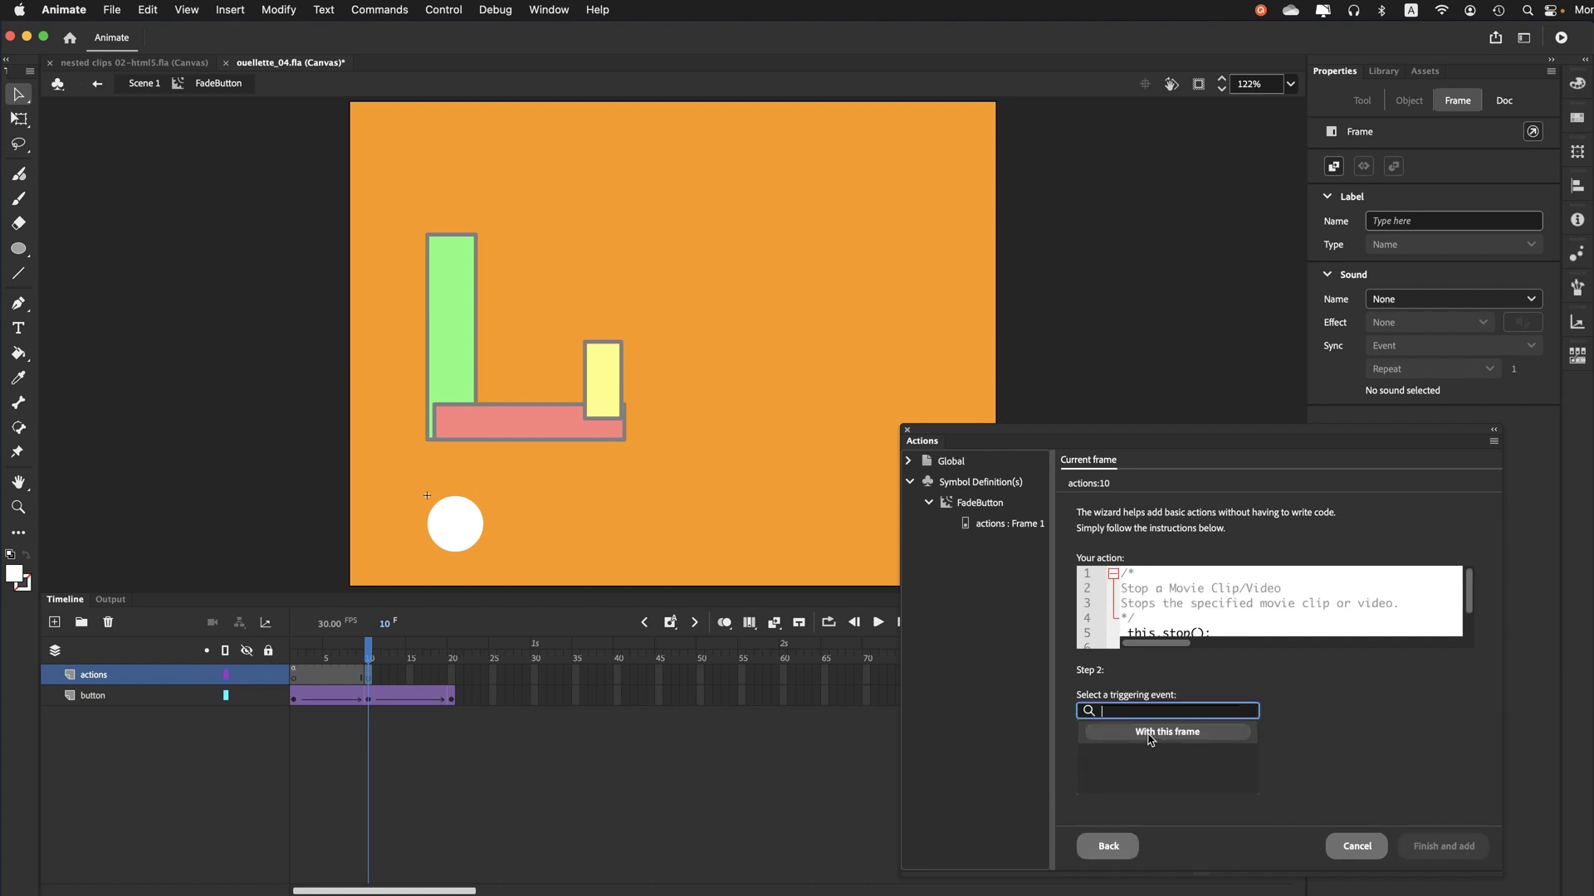
{"action": "left_click", "coordinate": [1149, 733]}
{"action": "left_click", "coordinate": [1443, 846]}
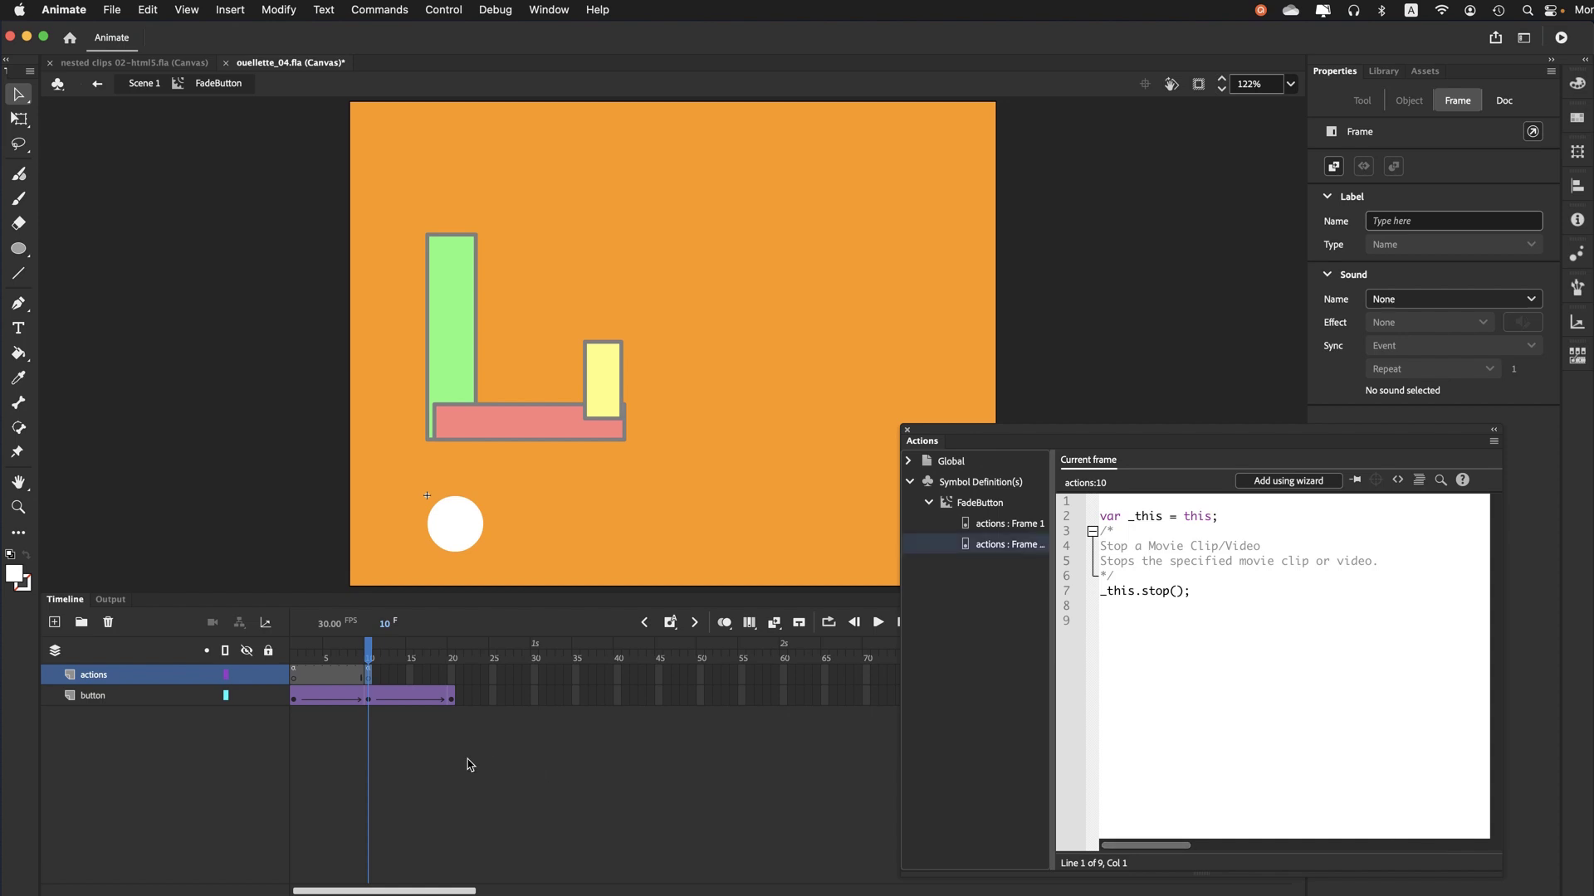
{"action": "left_click", "coordinate": [112, 10]}
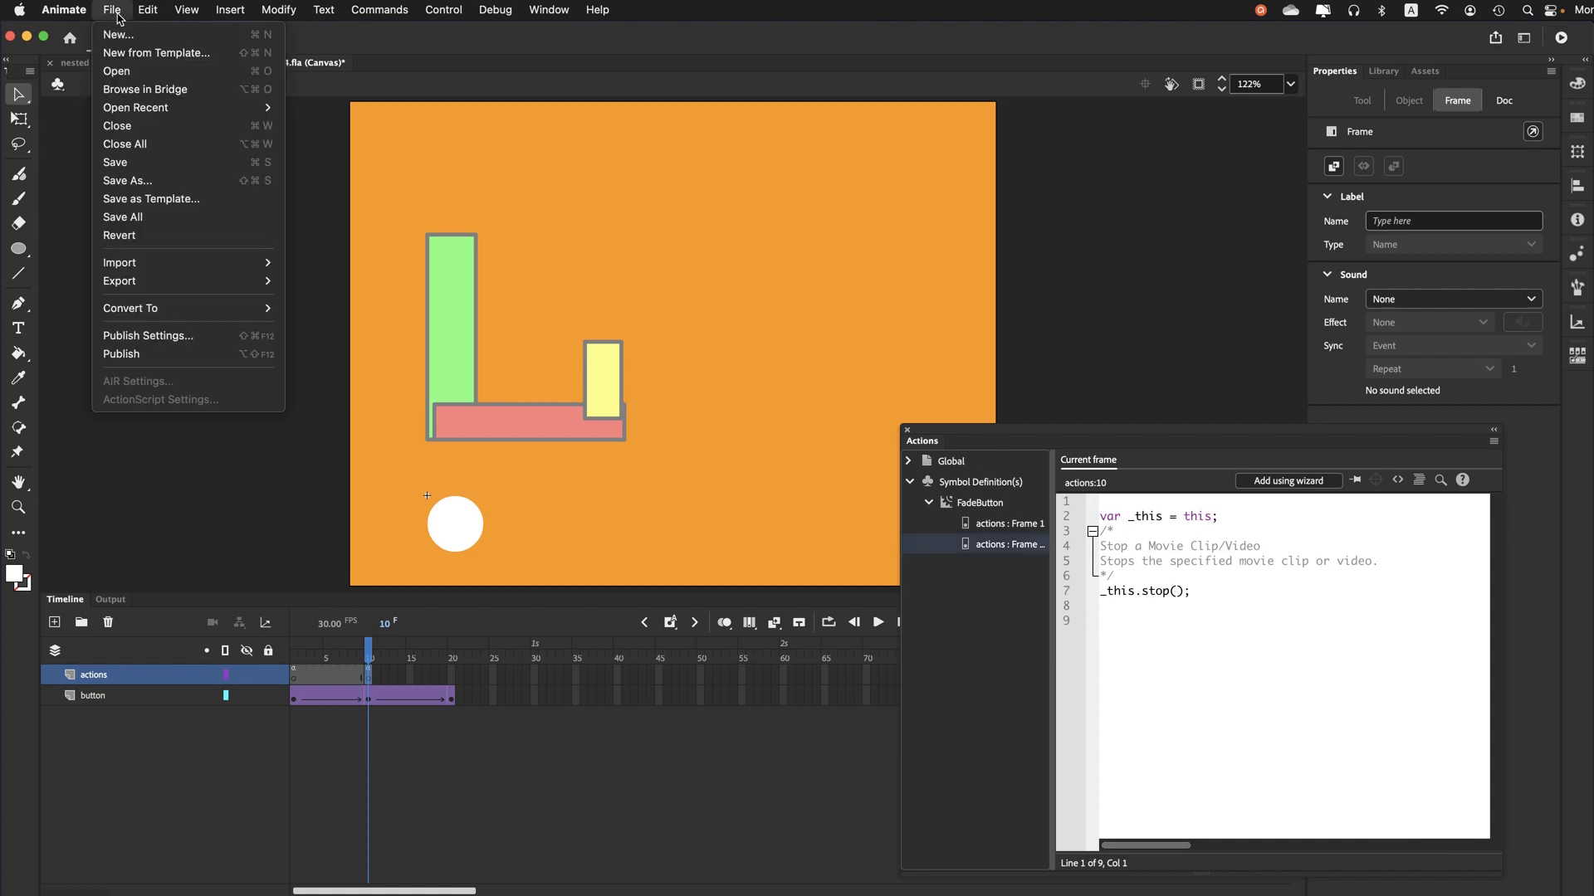
{"action": "left_click", "coordinate": [106, 165]}
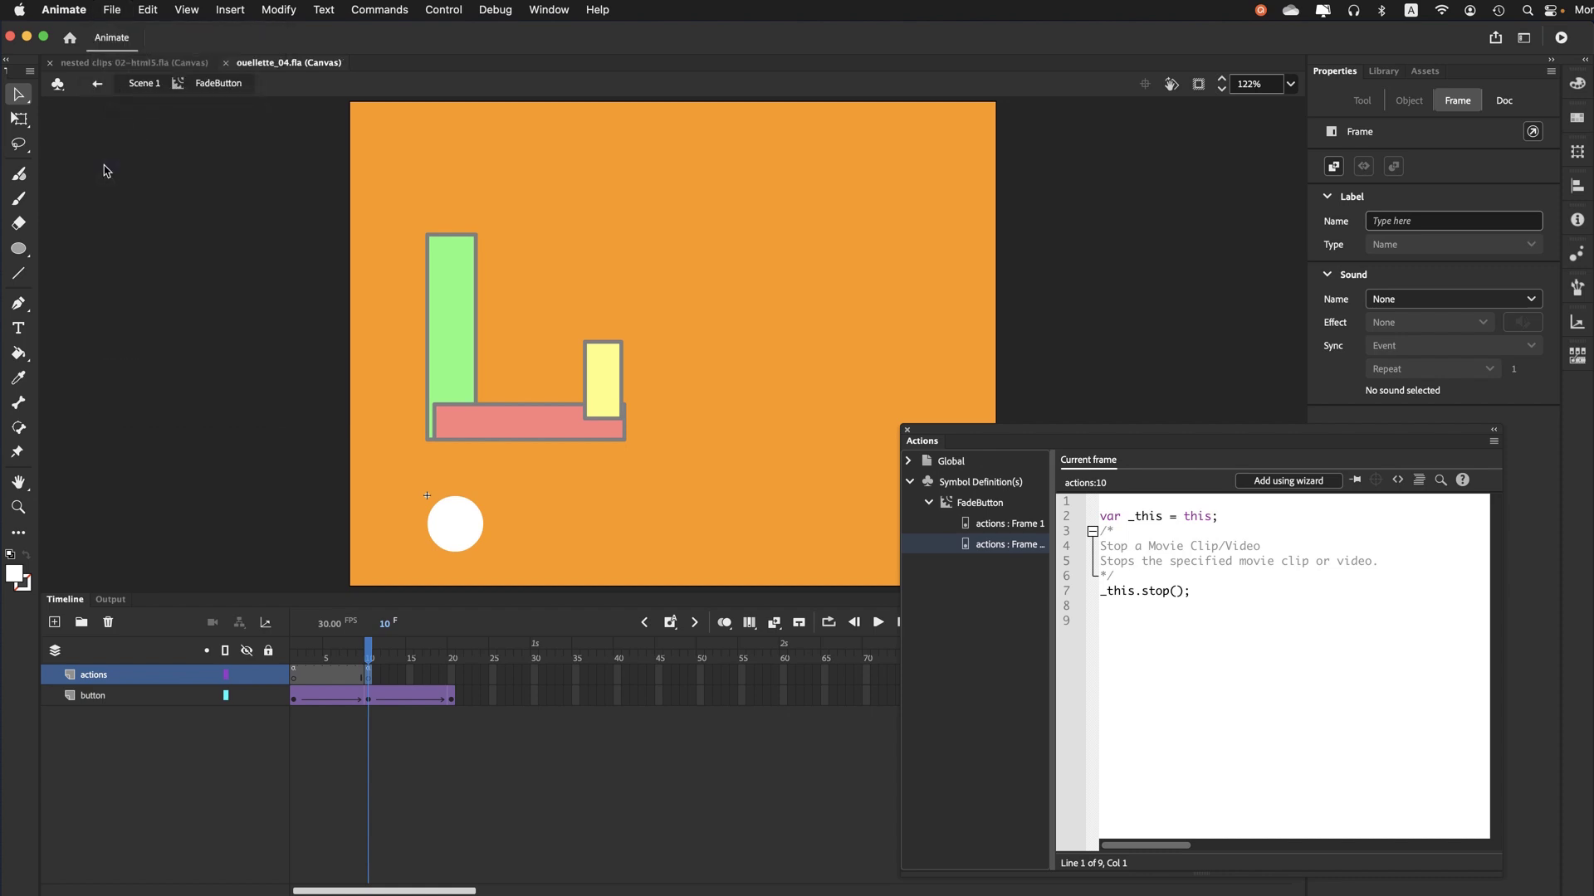
{"action": "left_click", "coordinate": [297, 661]}
{"action": "left_click", "coordinate": [297, 674]}
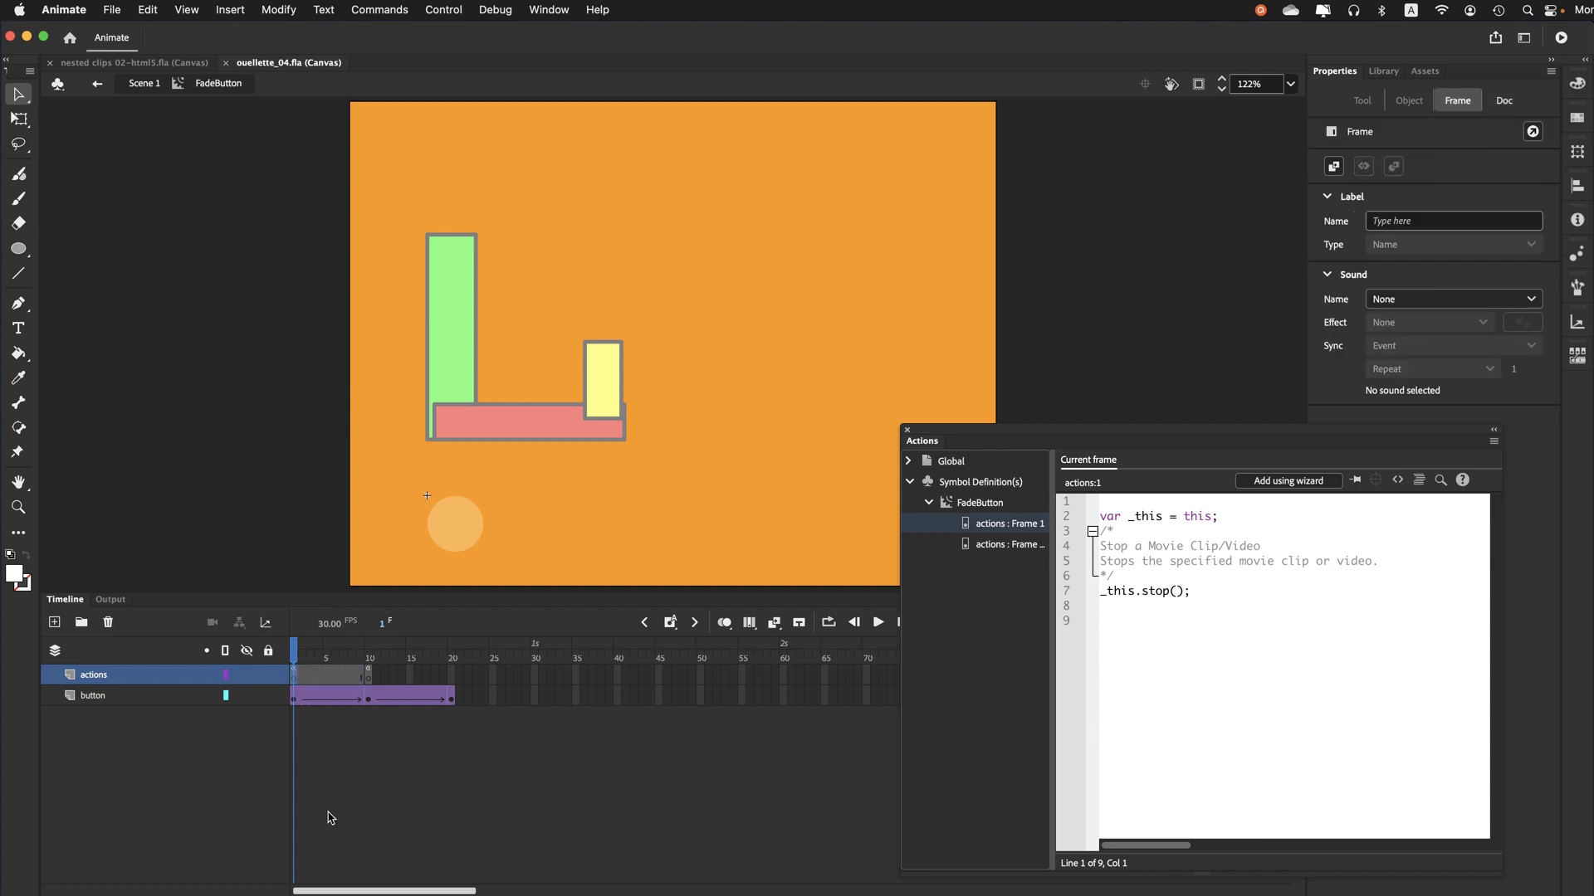
{"action": "left_click", "coordinate": [1280, 491]}
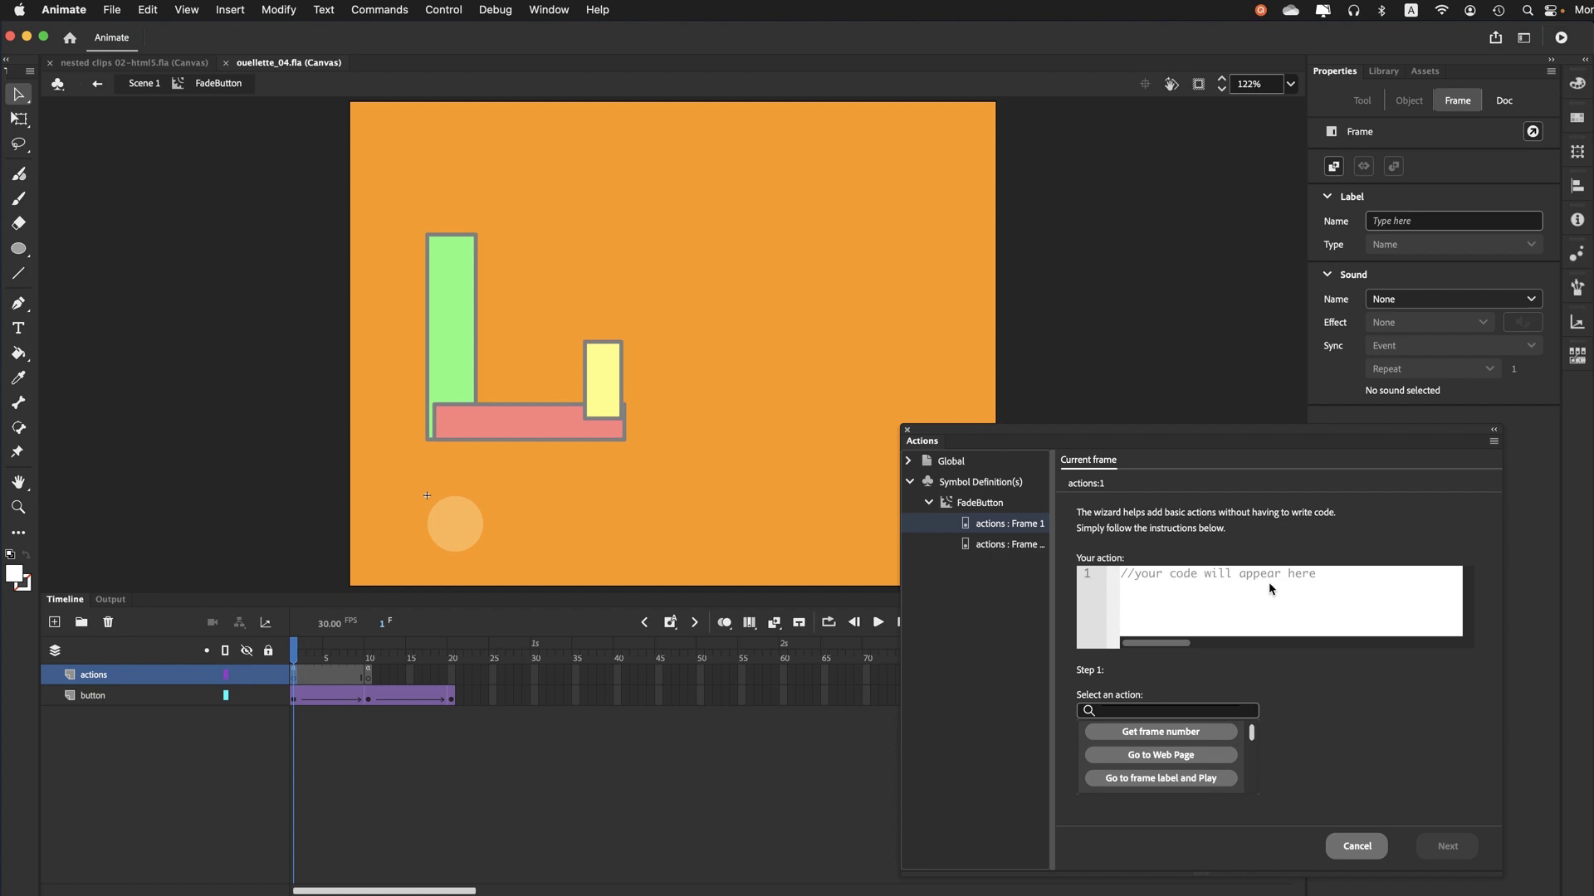
{"action": "left_click", "coordinate": [1347, 861]}
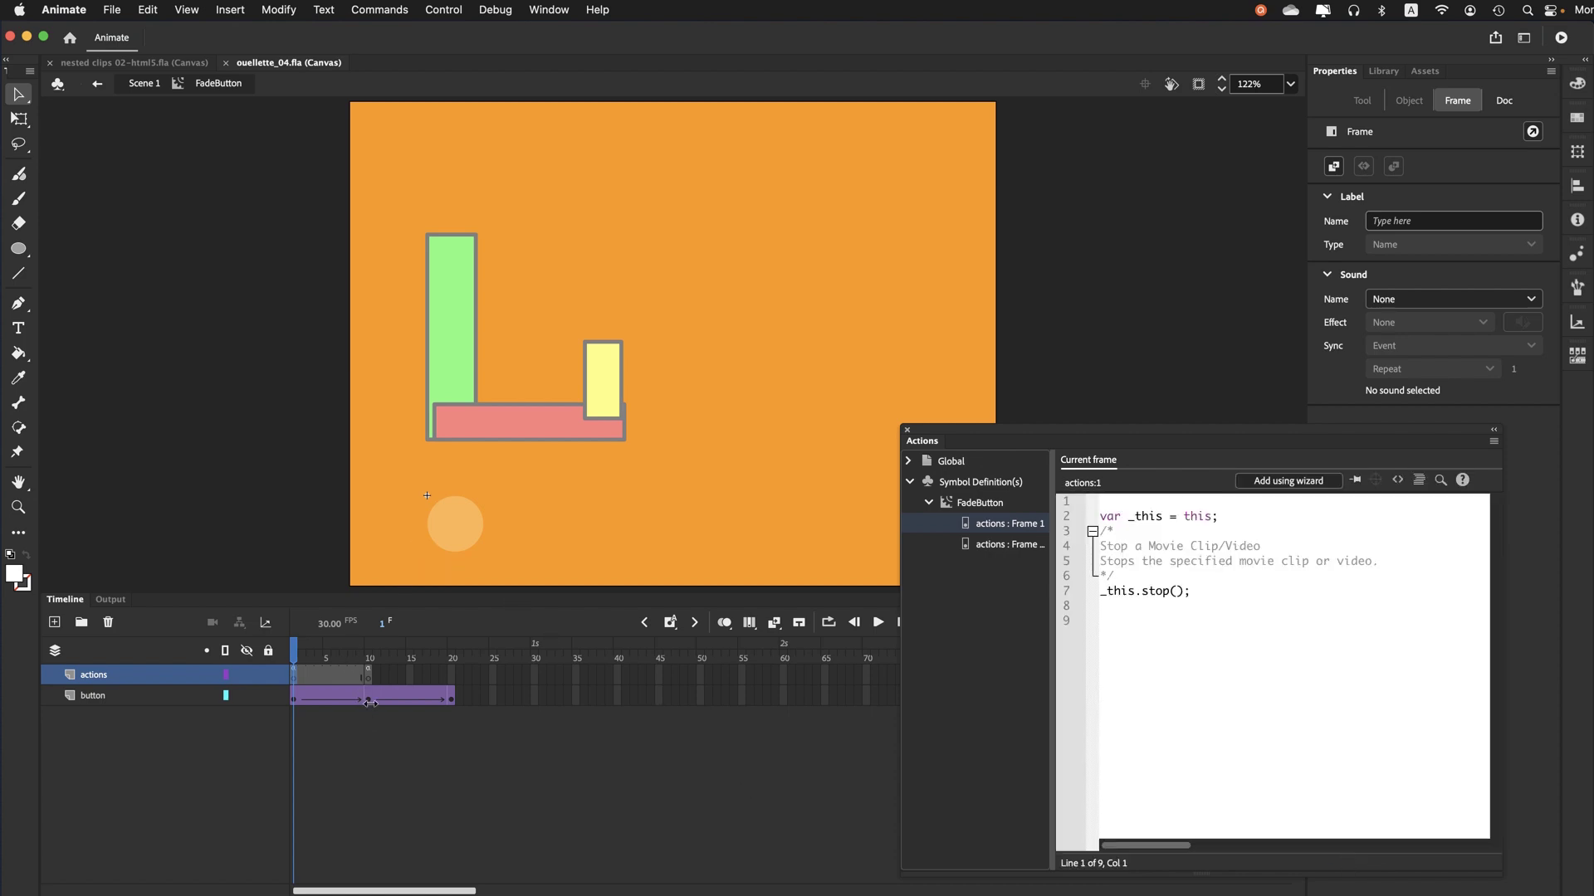
Give the circle at frame 1 of the button layer the instance name button_btn
{"action": "left_click", "coordinate": [460, 524]}
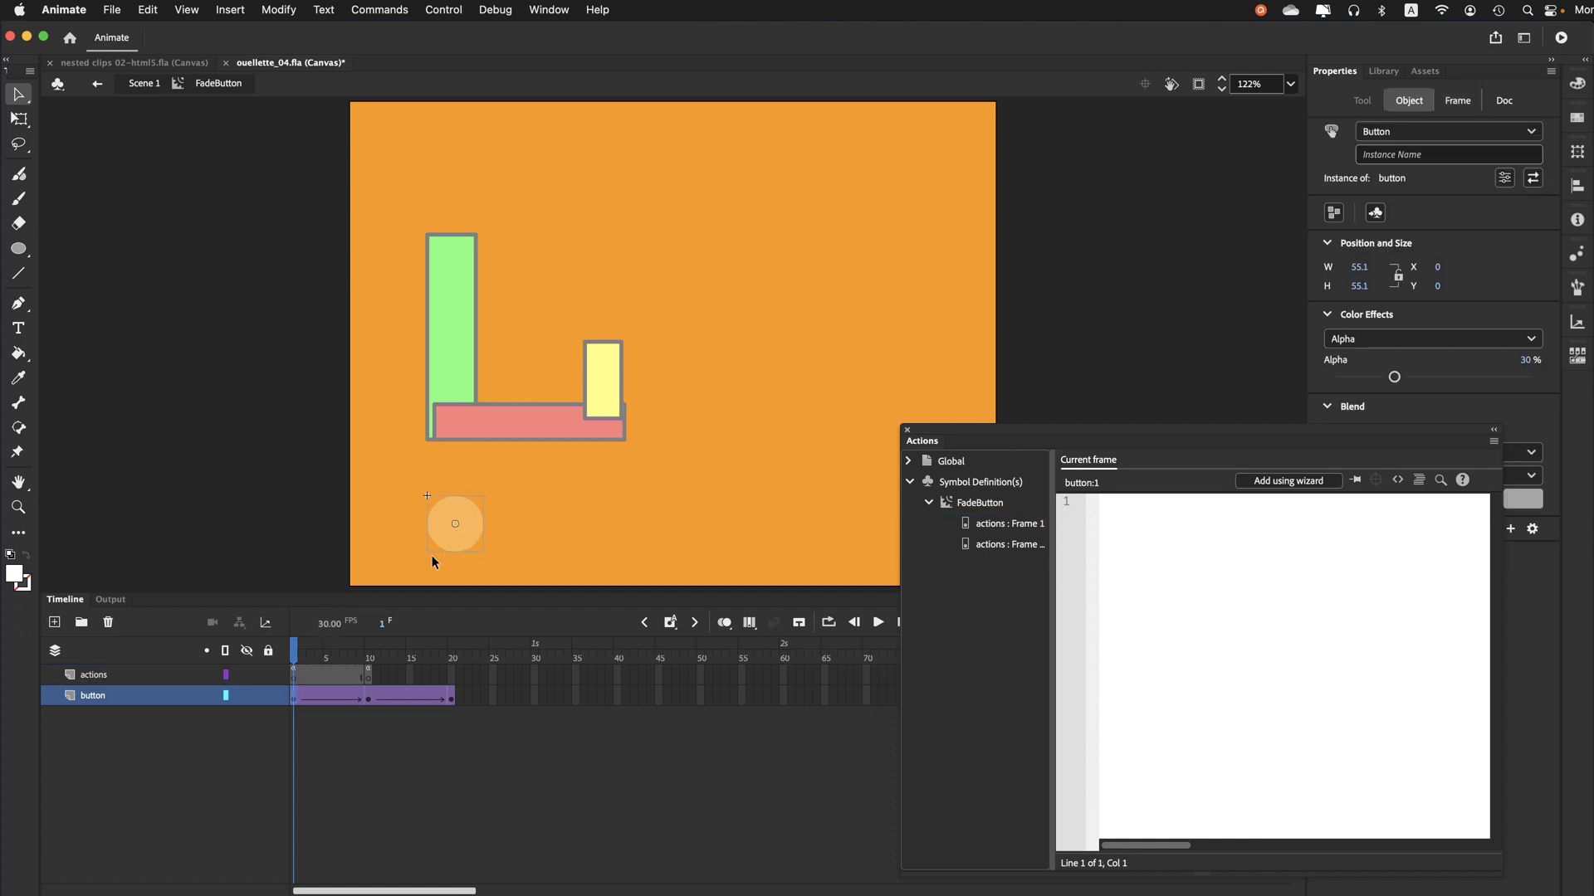
{"action": "left_click", "coordinate": [1396, 160]}
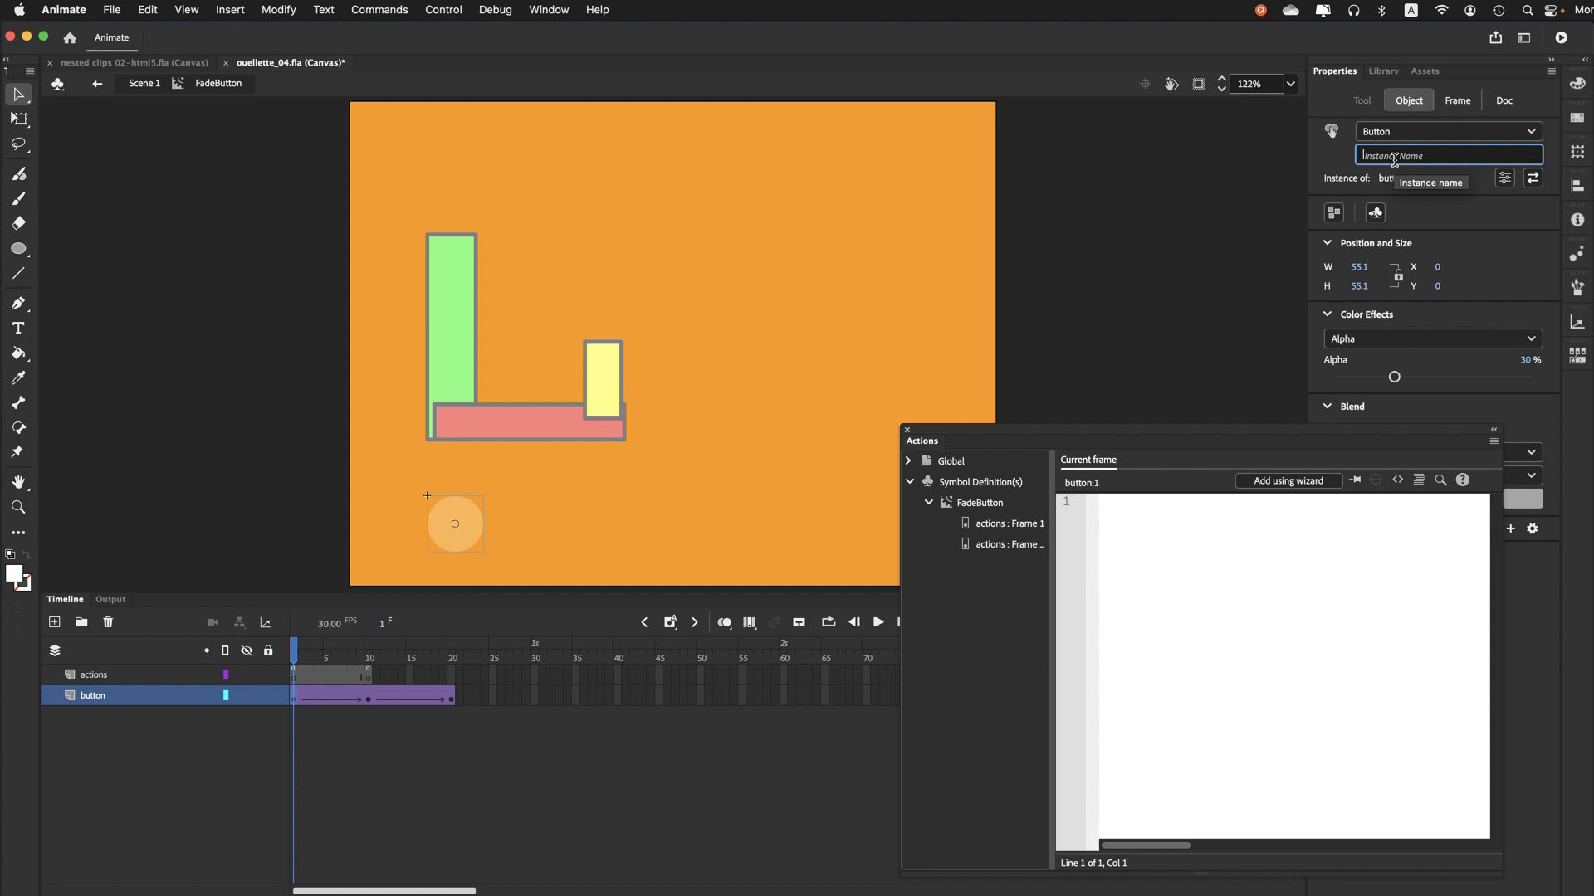
{"action": "type", "text": "button_btn"}
{"action": "key", "text": "Return"}
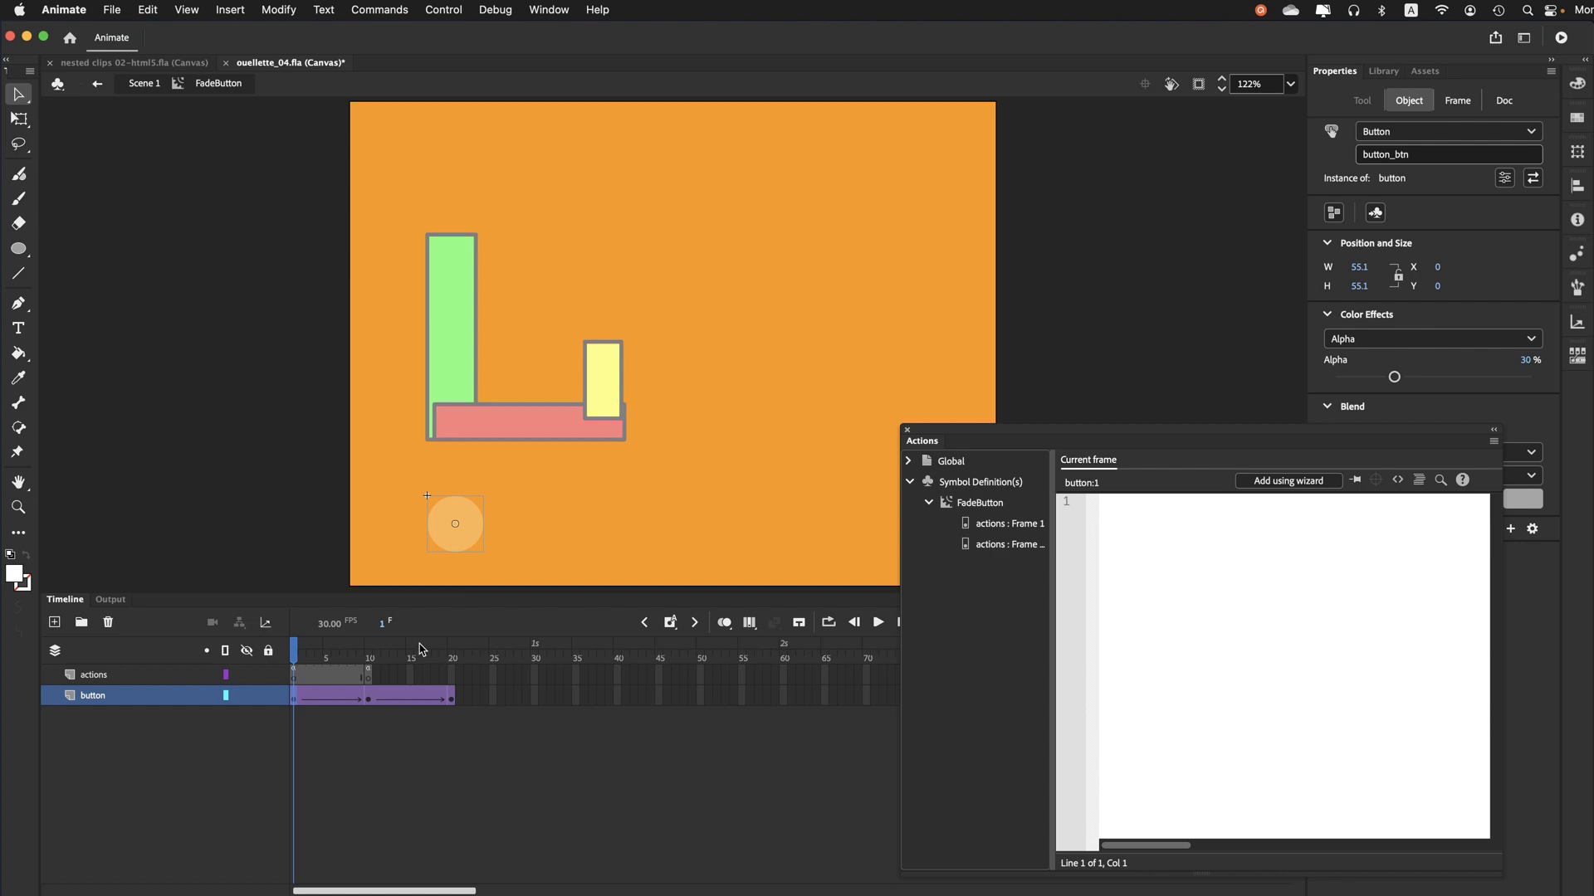
Give the circle at frame 10 of the button layer the instance name button_btn and save the file
{"action": "left_click", "coordinate": [371, 658]}
{"action": "left_click", "coordinate": [455, 540]}
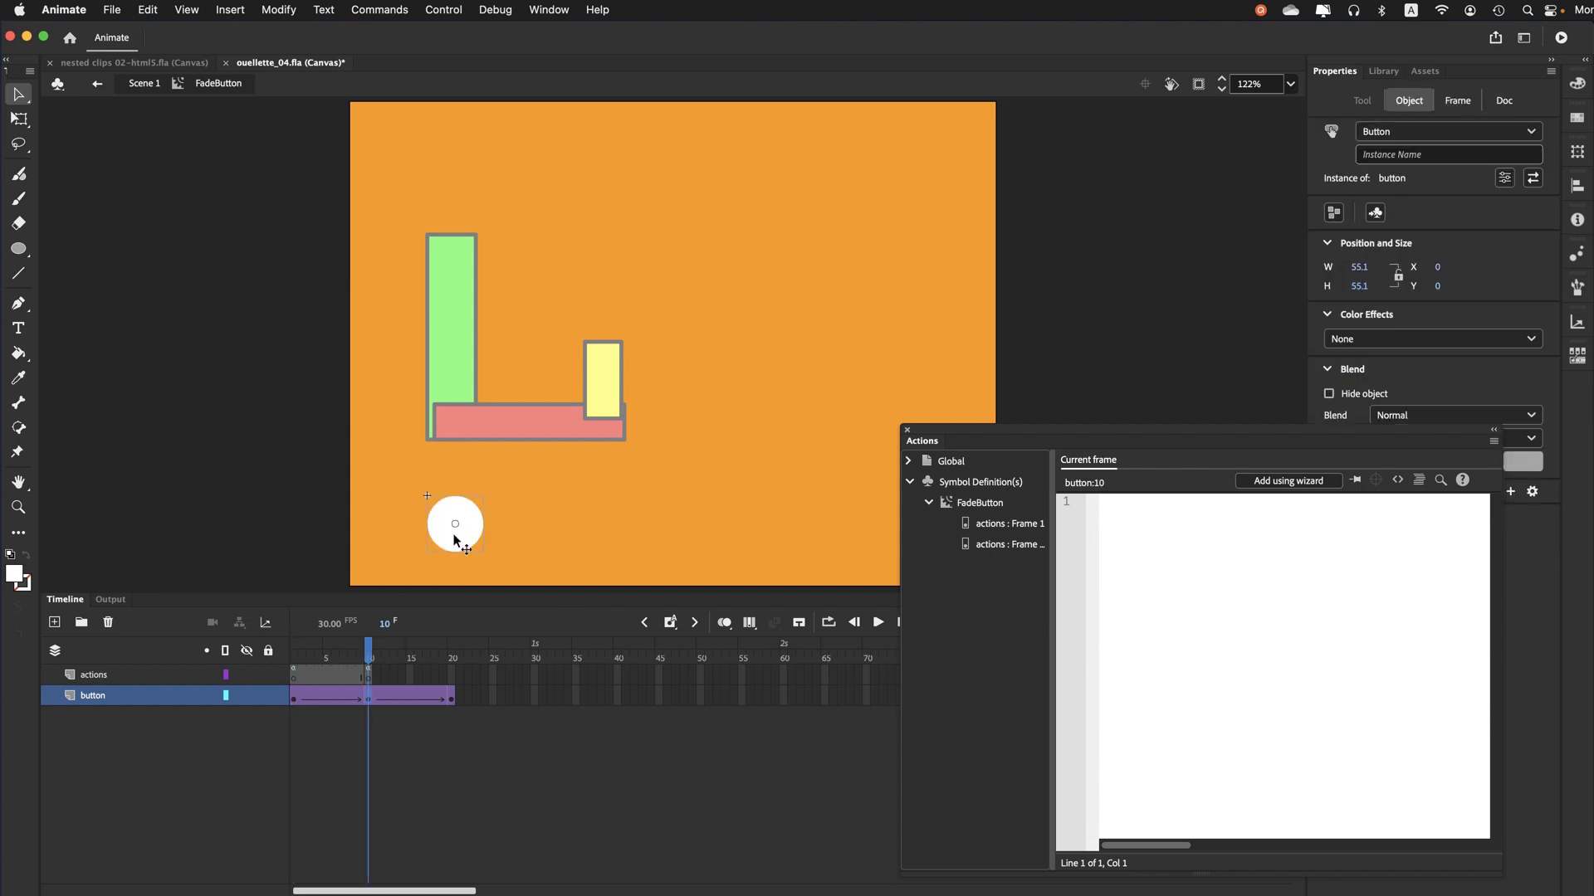
{"action": "left_click", "coordinate": [1414, 156]}
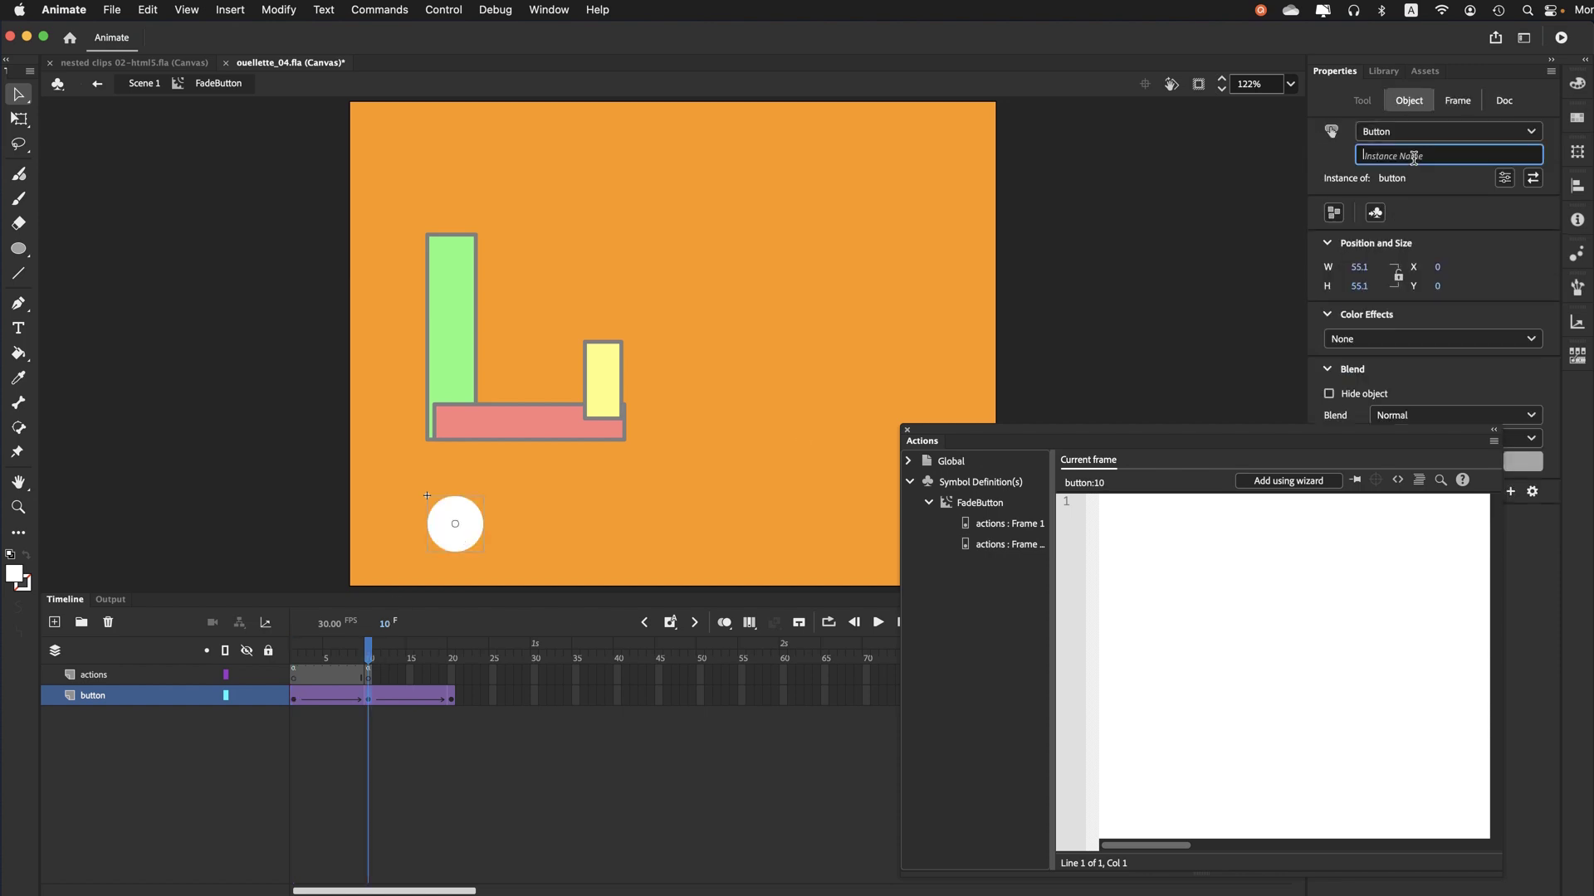
{"action": "type", "text": "button_btn"}
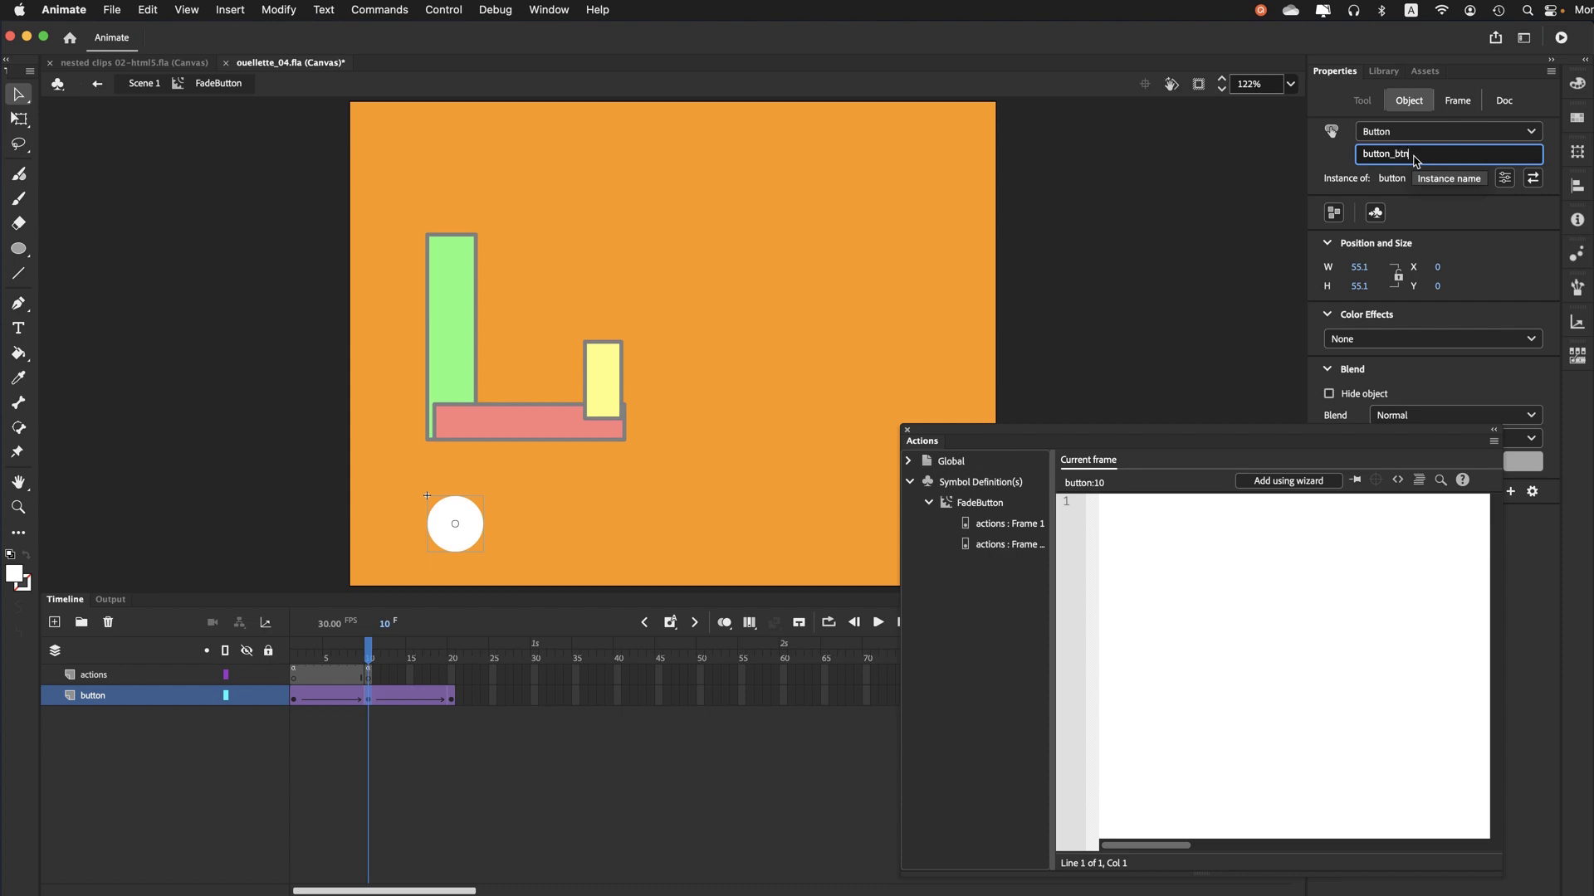
{"action": "key", "text": "Return"}
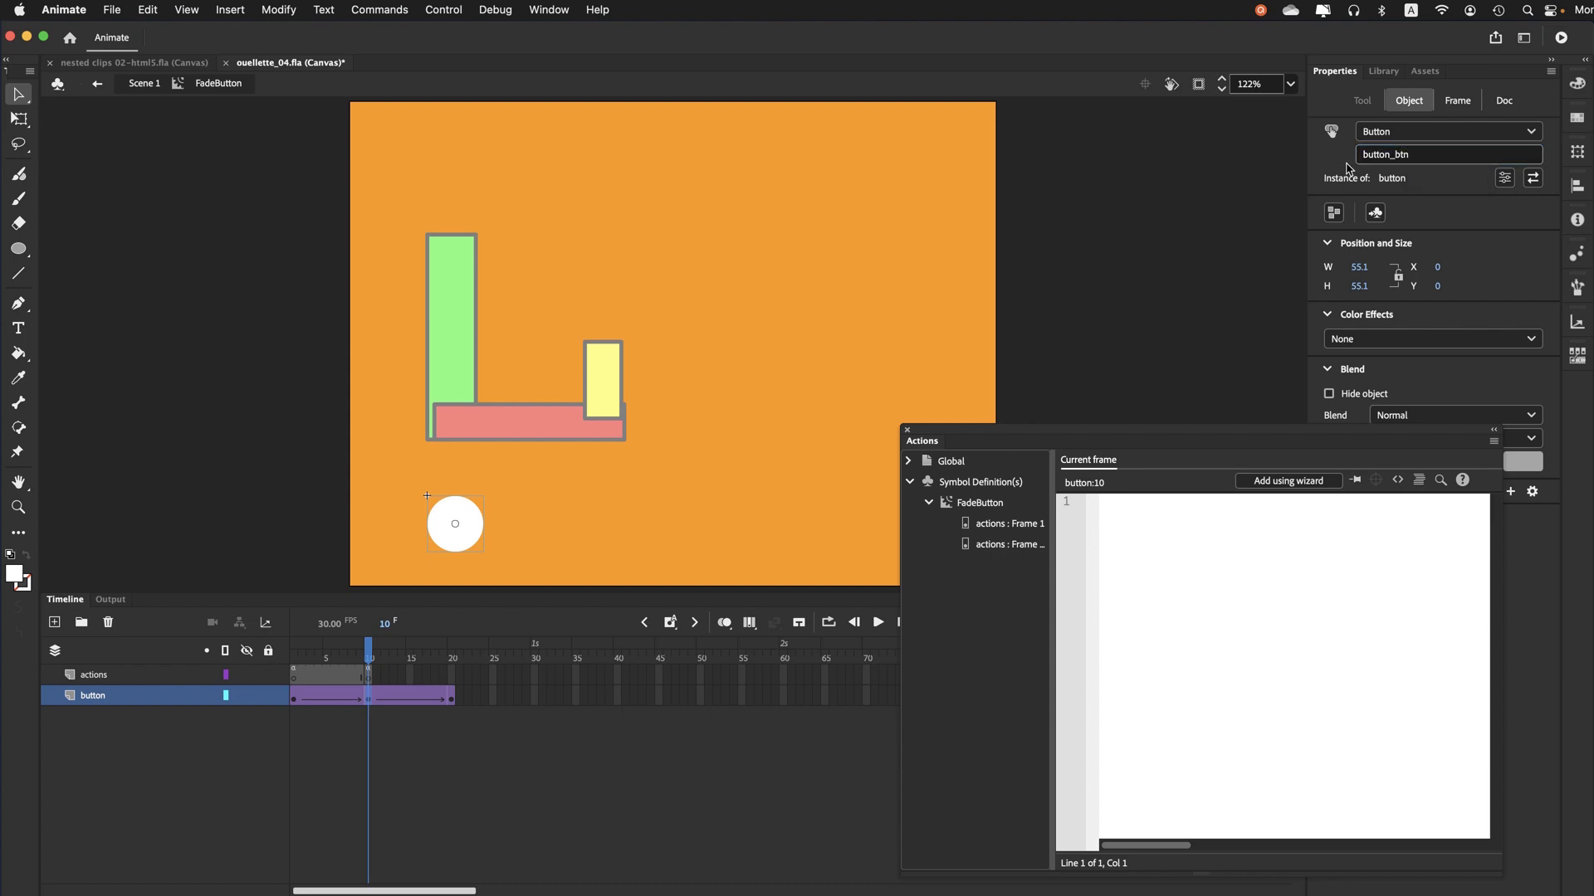
{"action": "left_click", "coordinate": [116, 10]}
{"action": "left_click", "coordinate": [116, 162]}
Use the wizard to add a Play action for this timeline to frame 1 of the button layer, triggered On Mouse Over of button_btn
{"action": "left_click", "coordinate": [297, 660]}
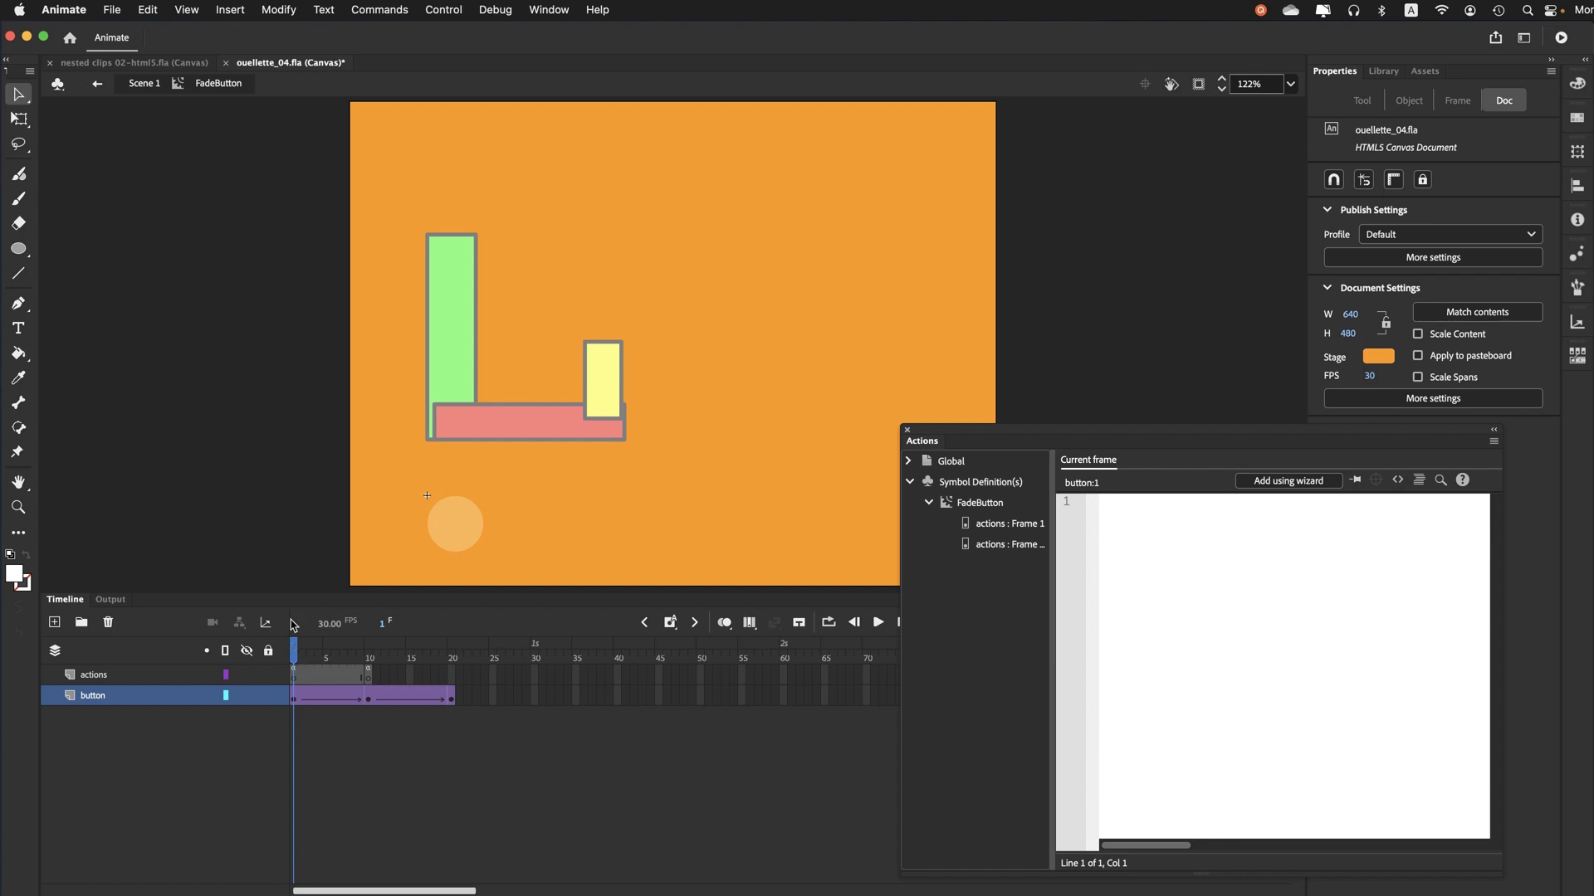
{"action": "left_click", "coordinate": [1278, 483]}
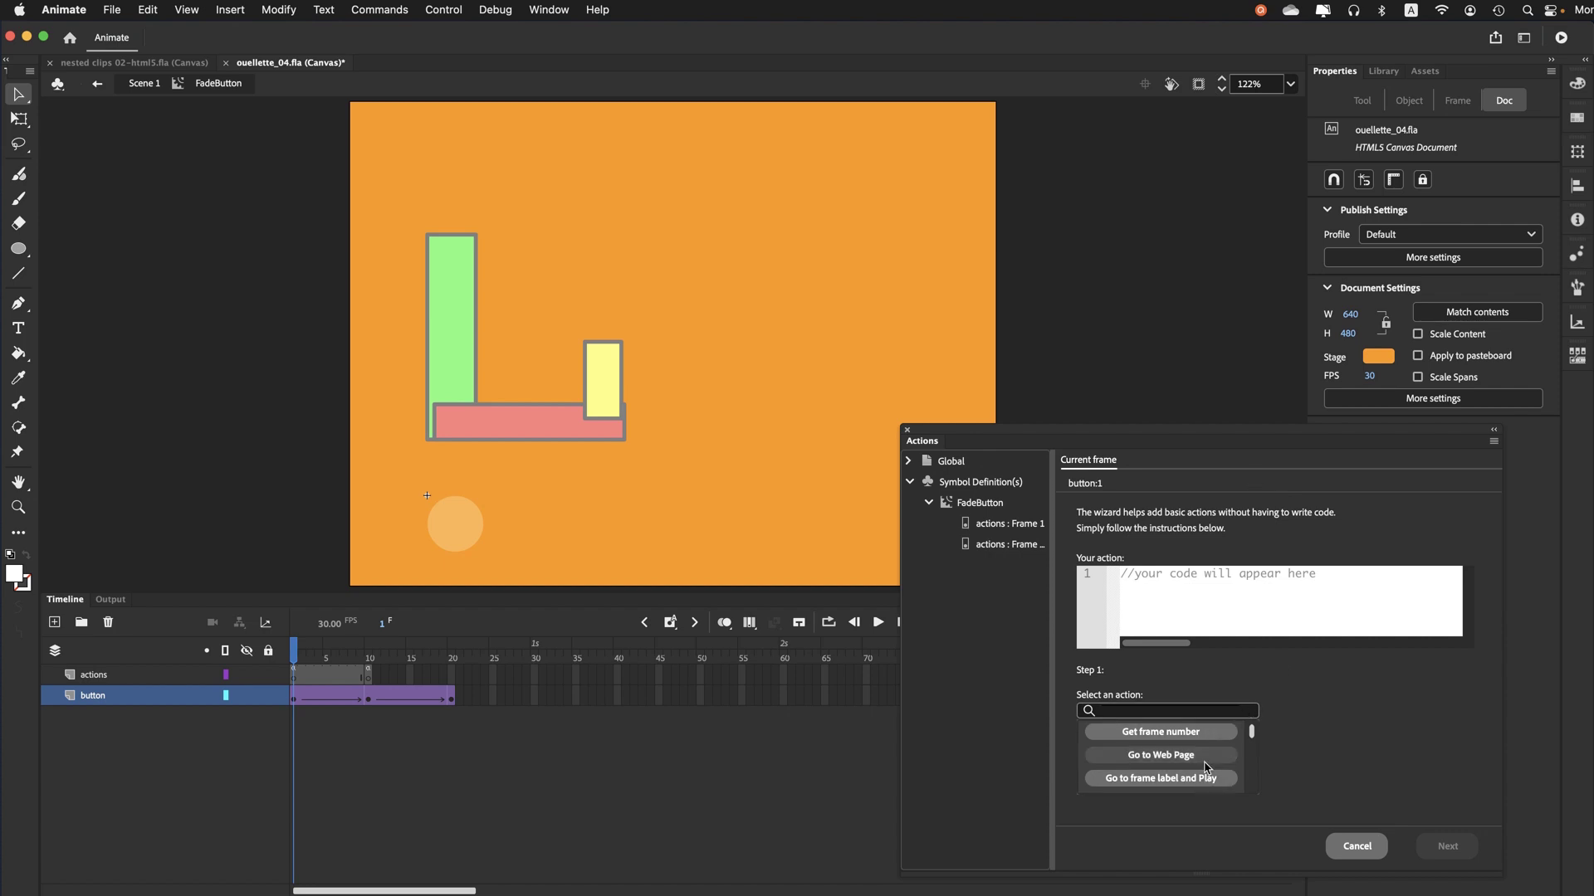
{"action": "scroll", "coordinate": [1167, 741], "scroll_direction": "down", "scroll_amount": 5}
{"action": "left_click", "coordinate": [1167, 739]}
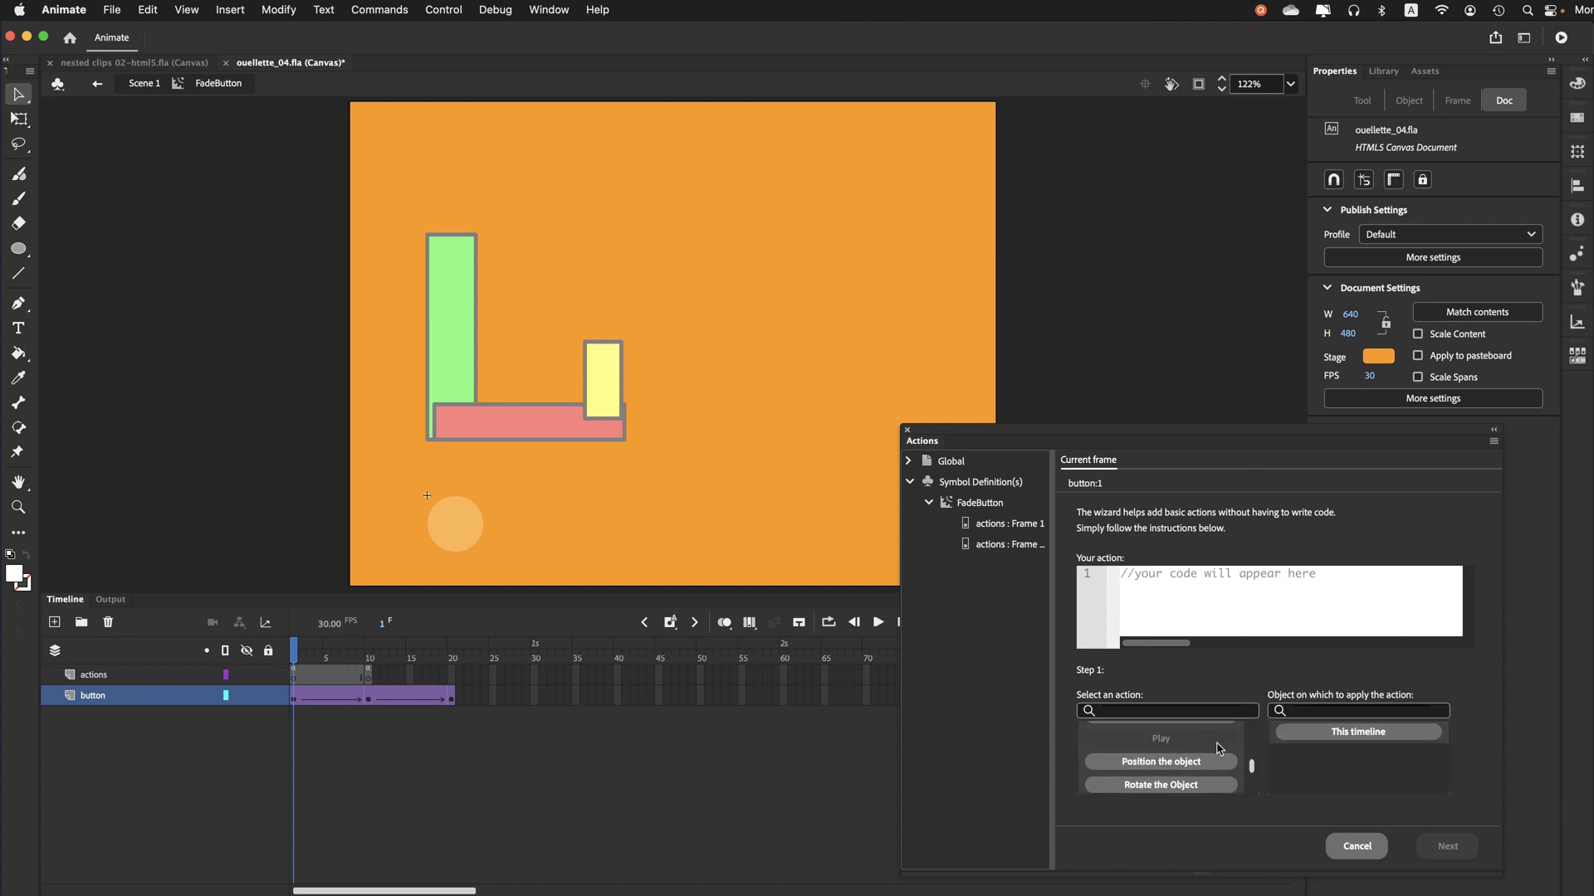
{"action": "left_click", "coordinate": [1344, 736]}
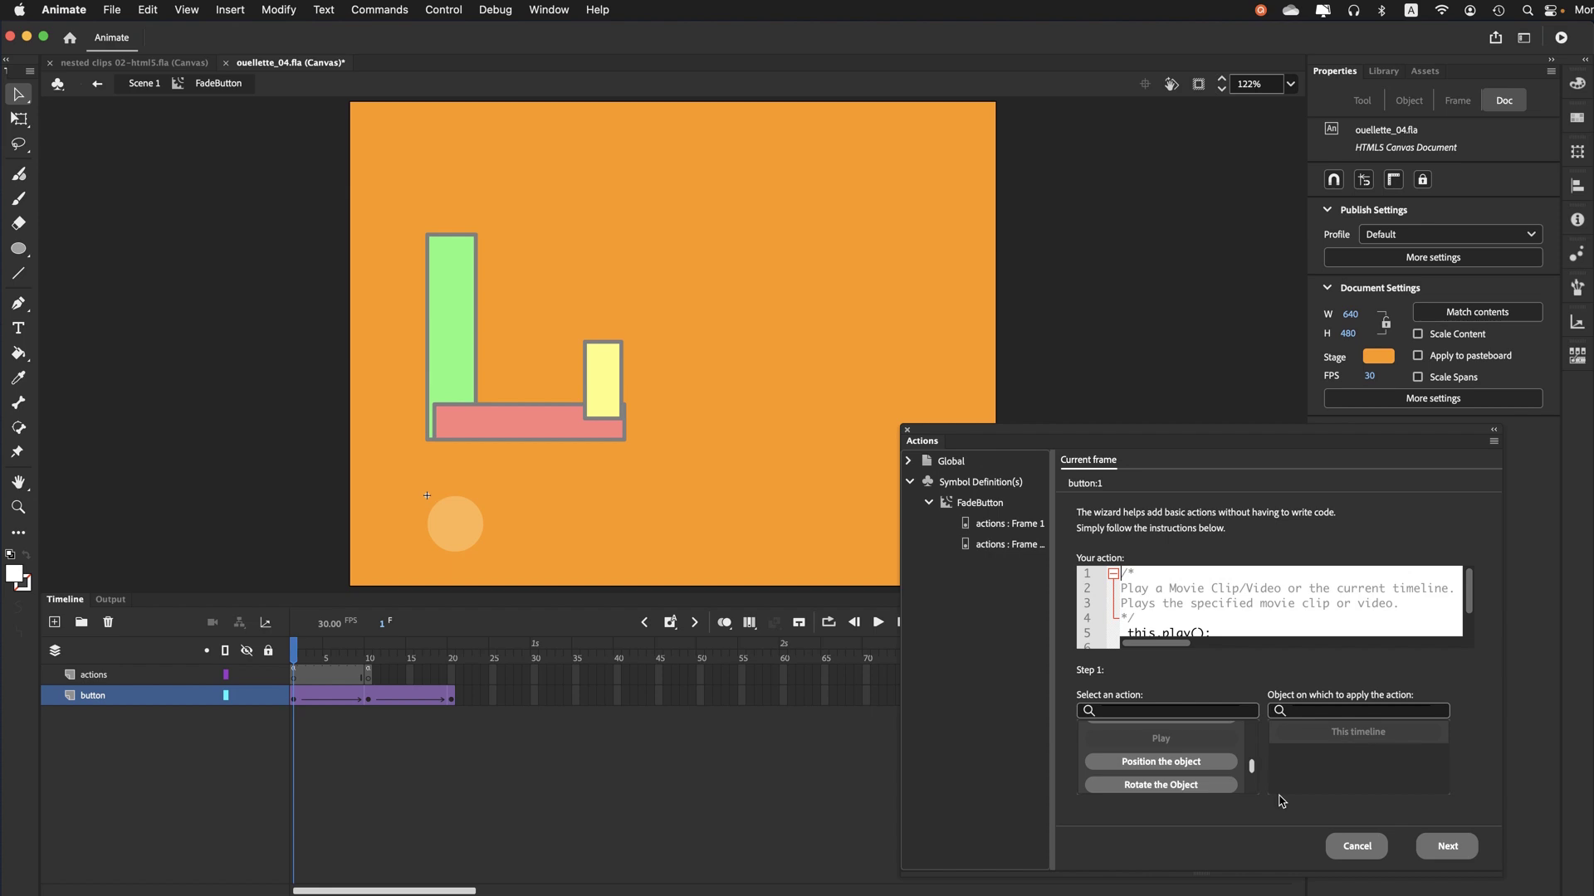
{"action": "left_click", "coordinate": [1452, 847]}
{"action": "scroll", "coordinate": [1212, 795], "scroll_direction": "down", "scroll_amount": 3}
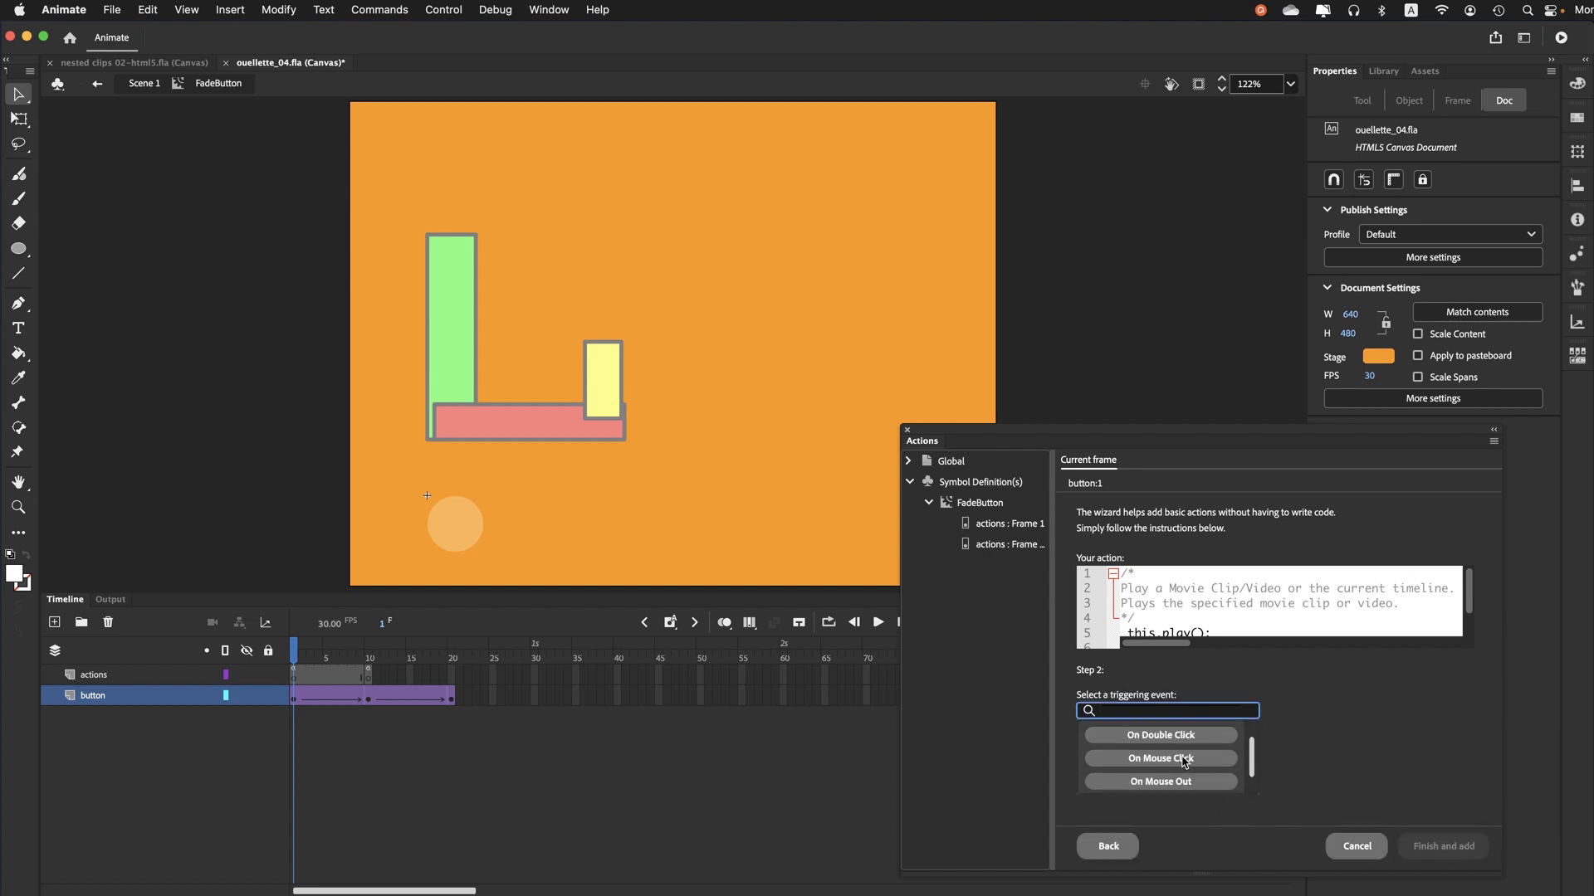
{"action": "left_click", "coordinate": [1189, 784]}
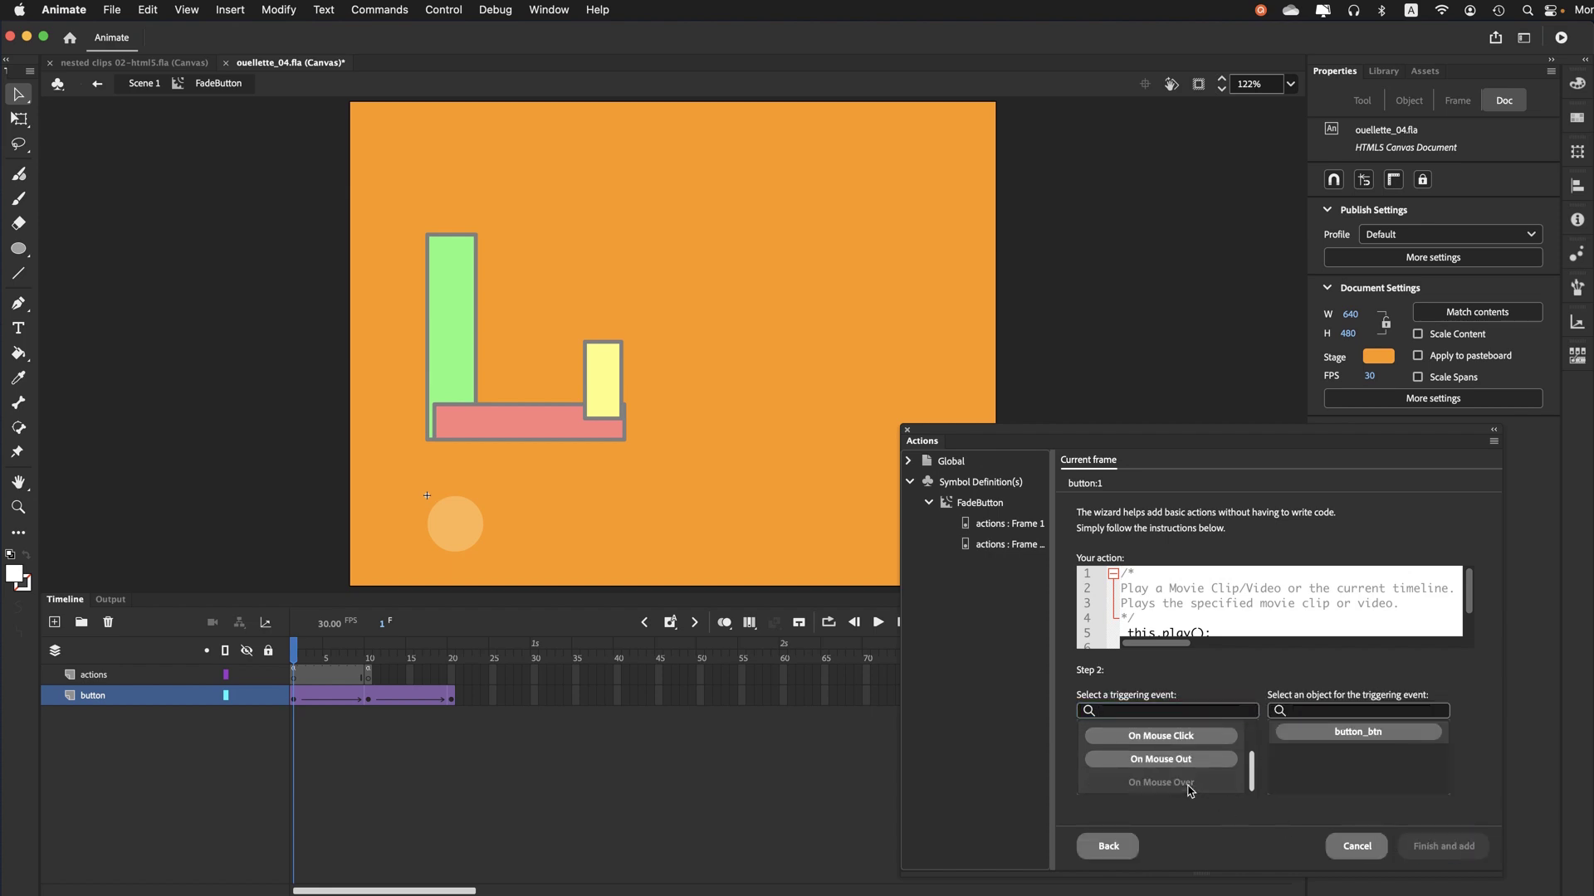
{"action": "left_click", "coordinate": [1325, 734]}
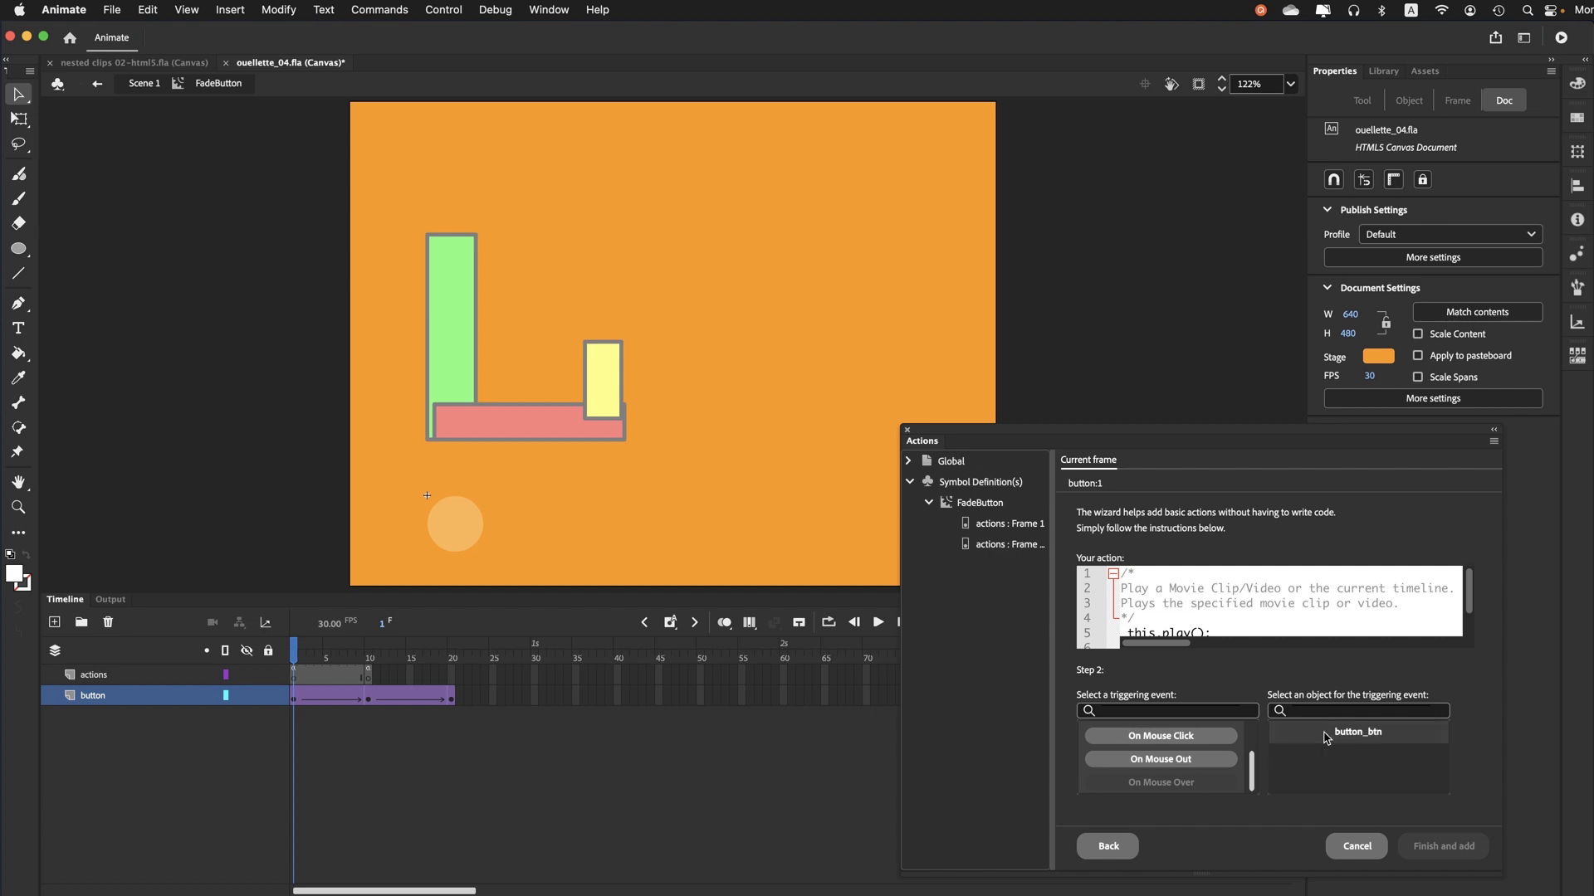
{"action": "left_click", "coordinate": [1413, 848]}
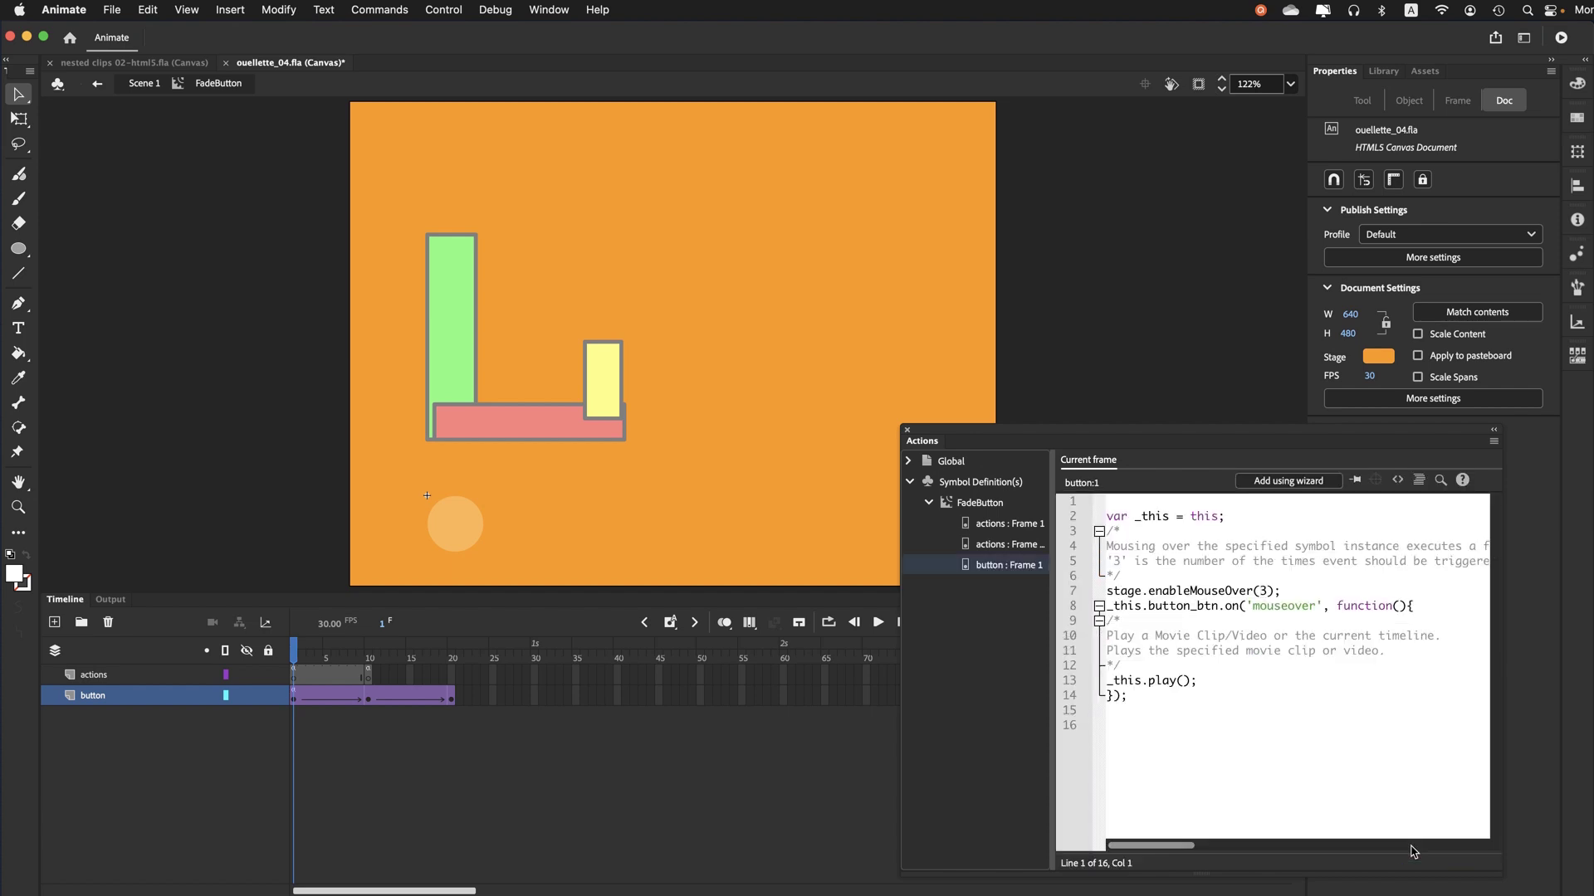
Use the wizard to add a Play action for this timeline to frame 10 of the button layer, triggered On Mouse Out of button_btn
{"action": "left_click", "coordinate": [369, 660]}
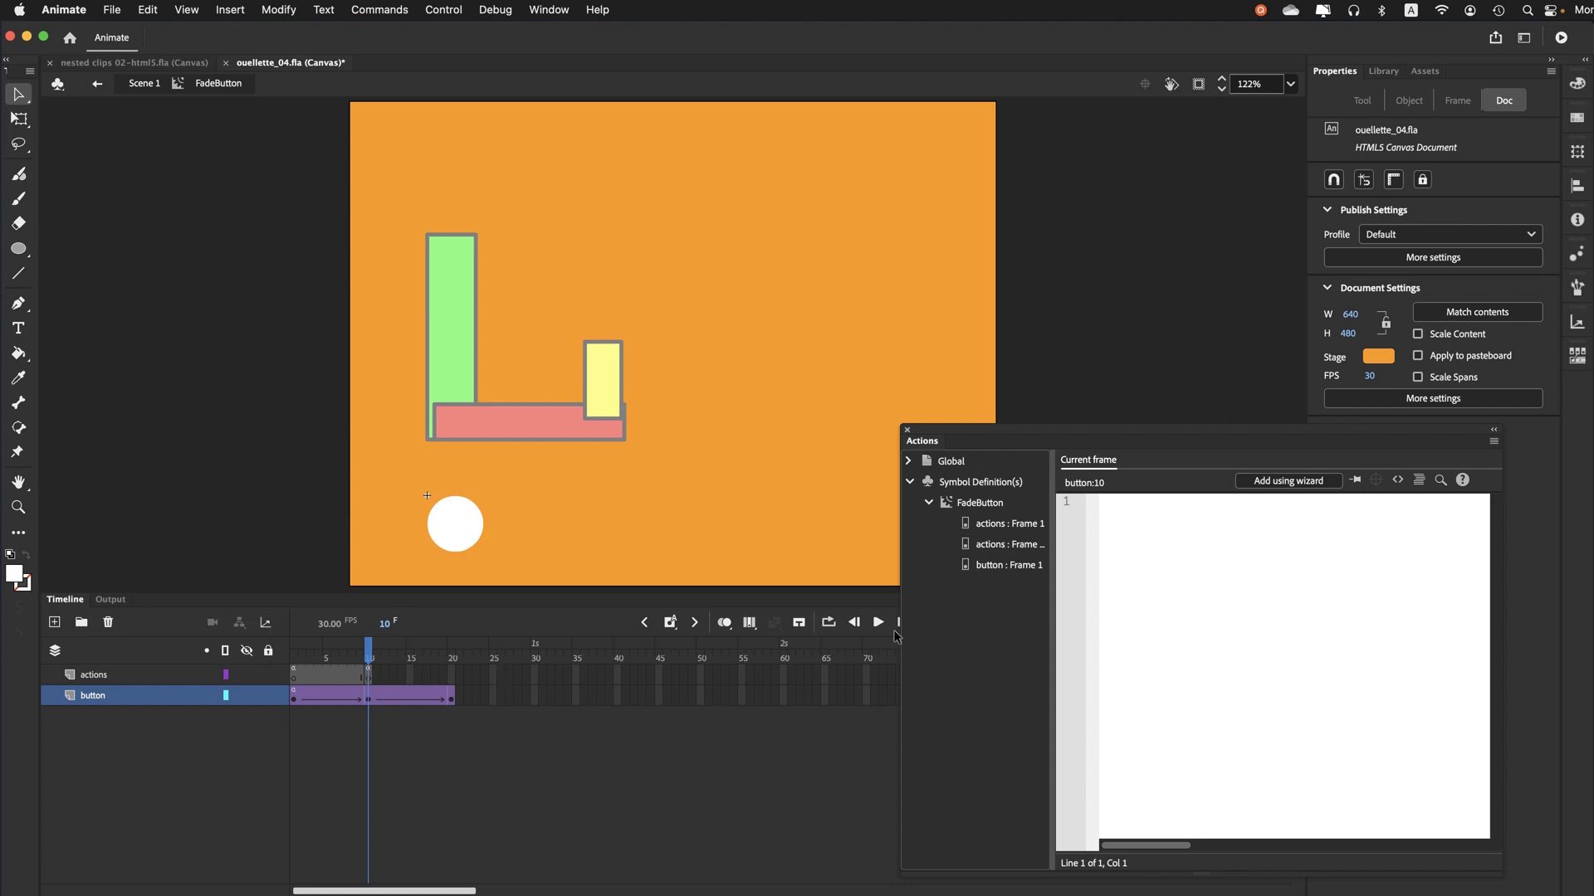
{"action": "left_click", "coordinate": [1289, 482]}
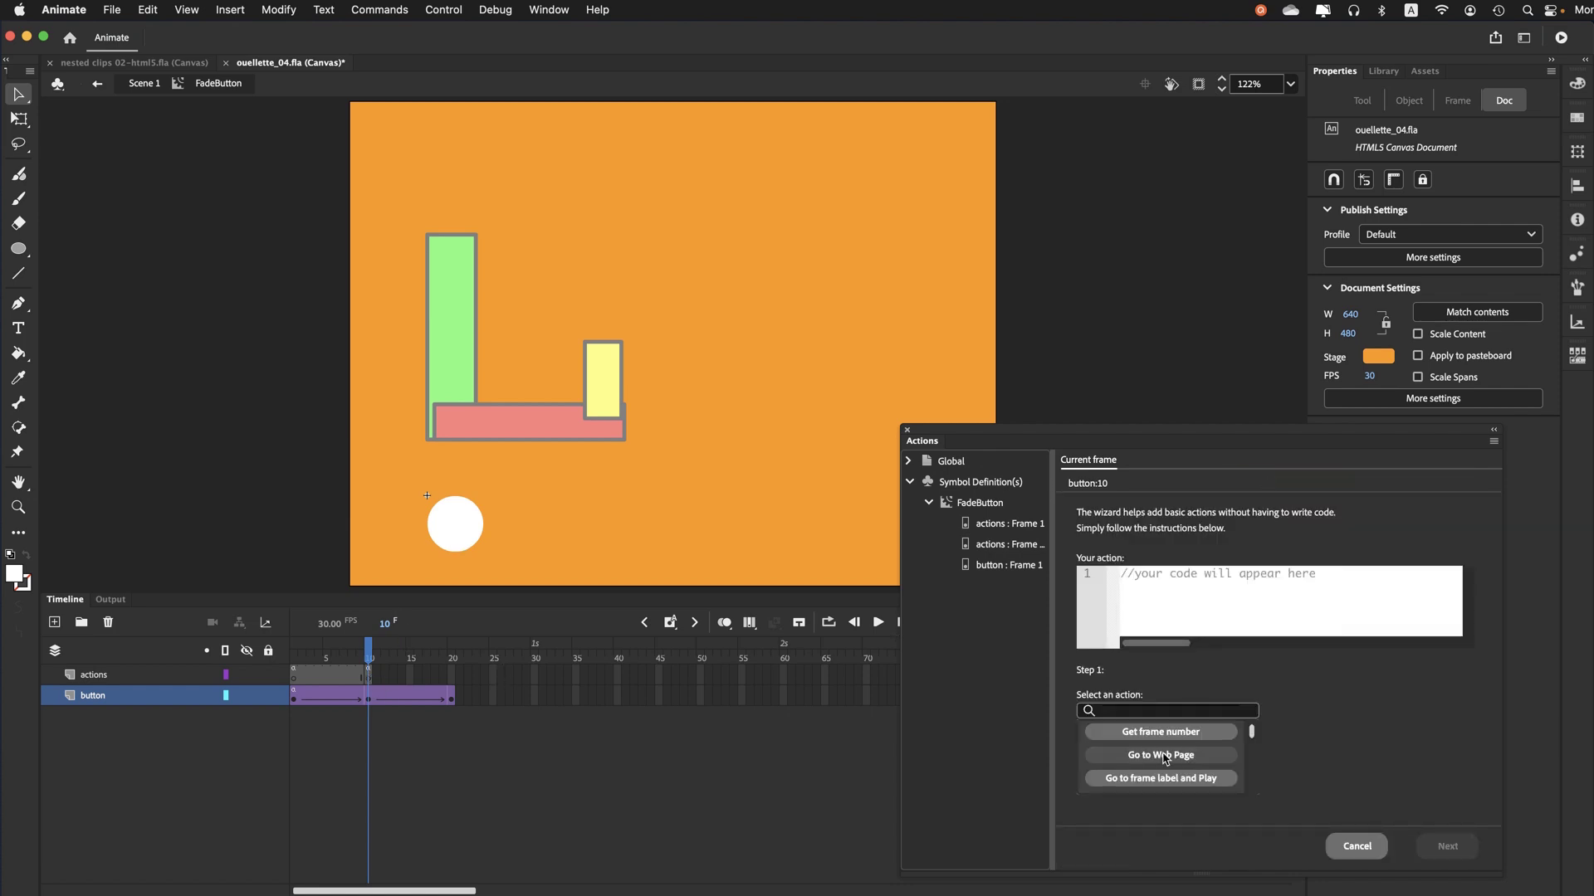
{"action": "scroll", "coordinate": [1165, 758], "scroll_direction": "down", "scroll_amount": 5}
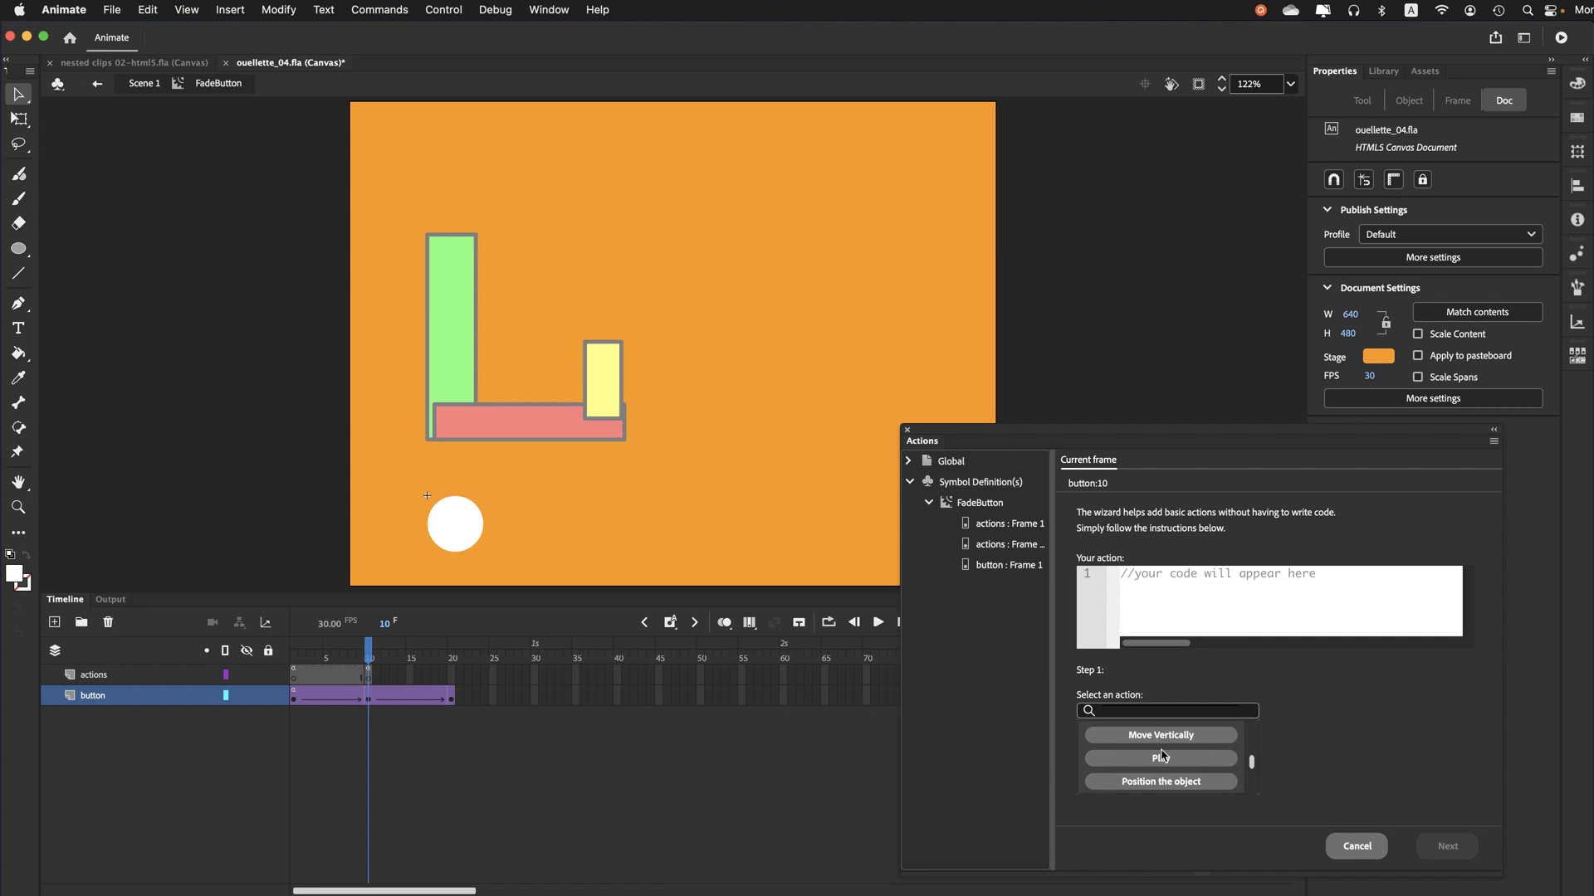
{"action": "left_click", "coordinate": [1162, 756]}
{"action": "left_click", "coordinate": [1358, 732]}
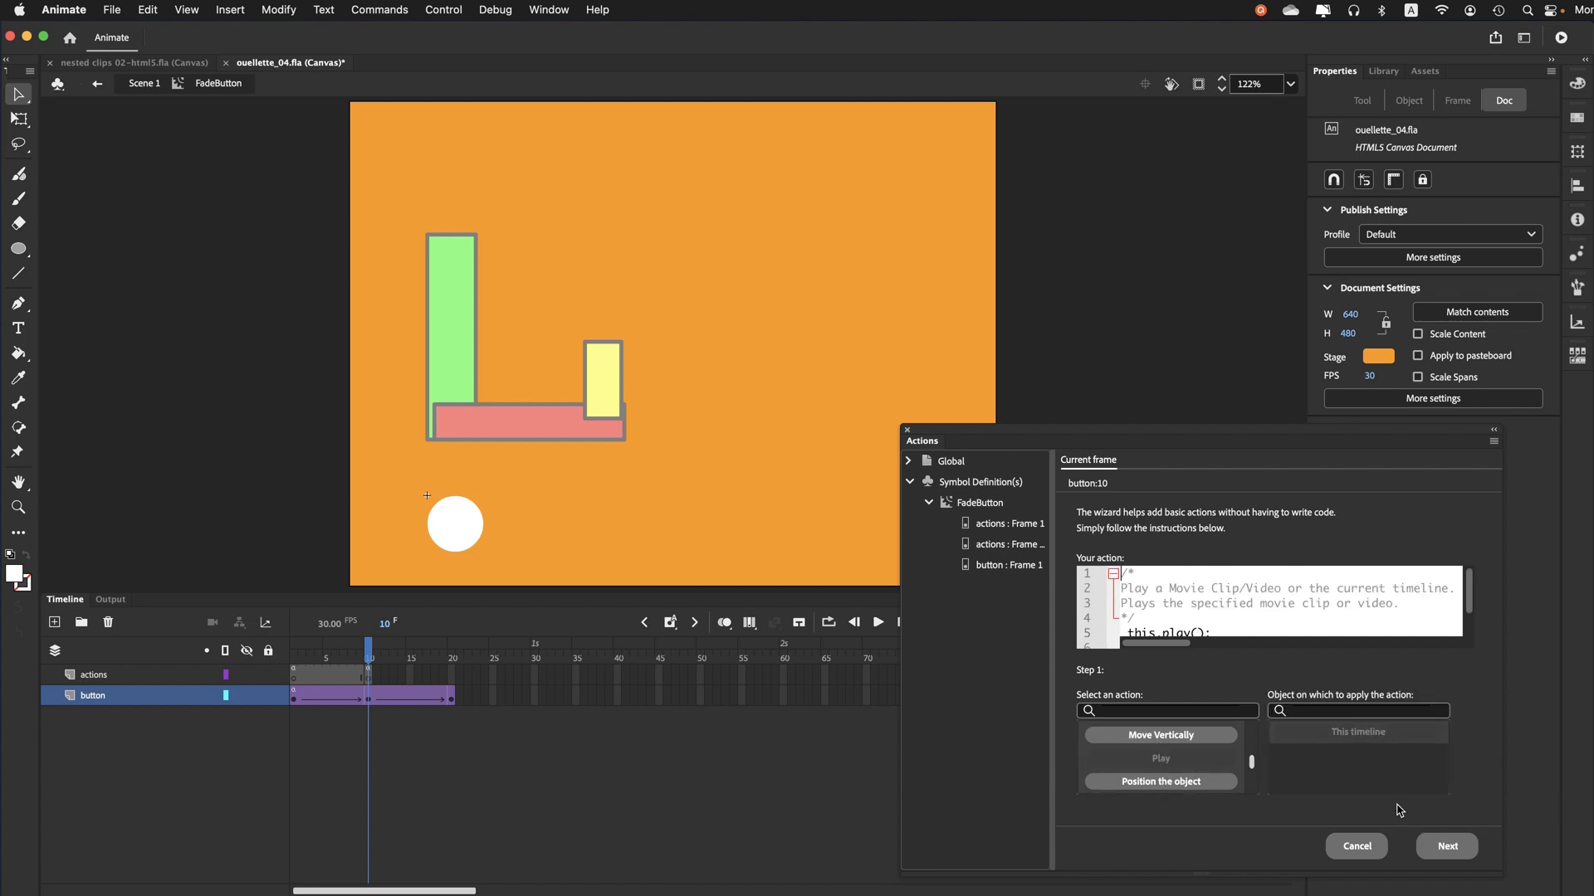
{"action": "left_click", "coordinate": [1446, 846]}
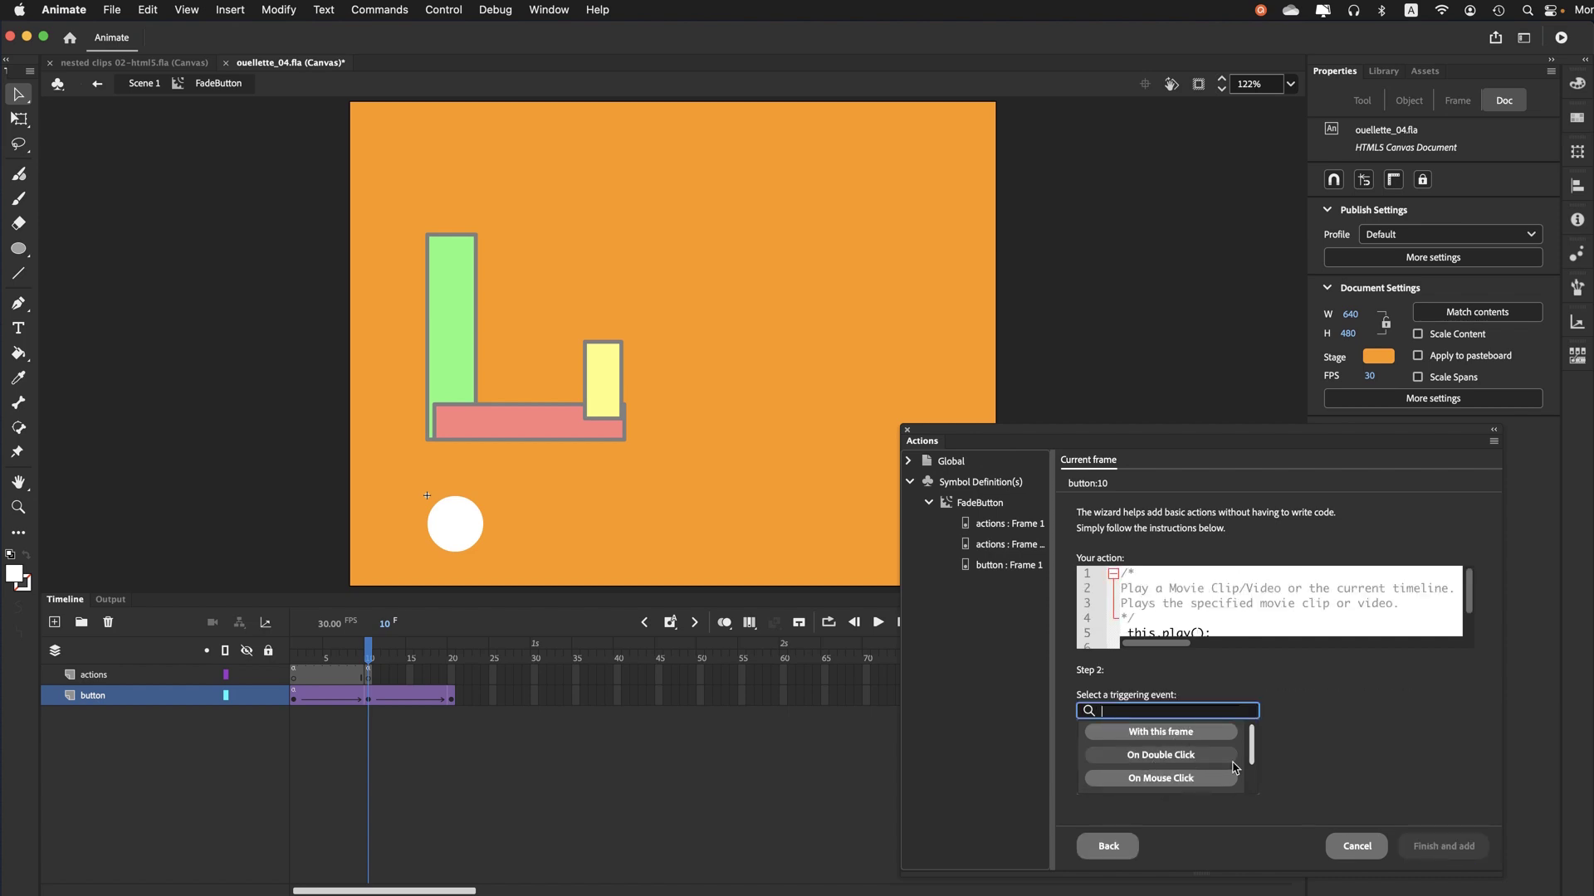
{"action": "scroll", "coordinate": [1220, 763], "scroll_direction": "down", "scroll_amount": 2}
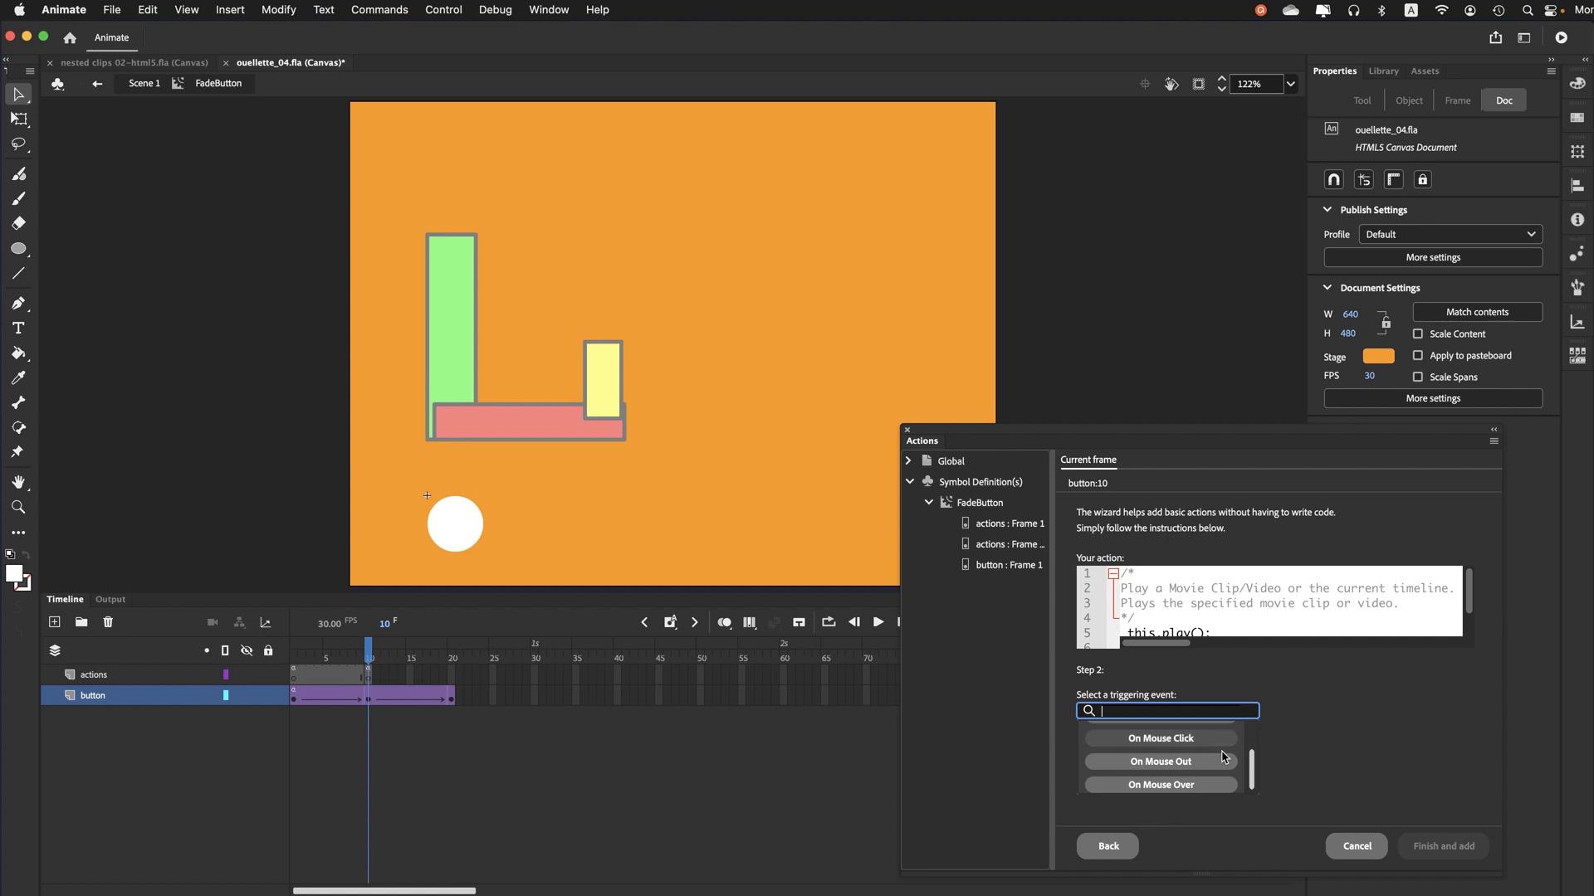
{"action": "left_click", "coordinate": [1172, 762]}
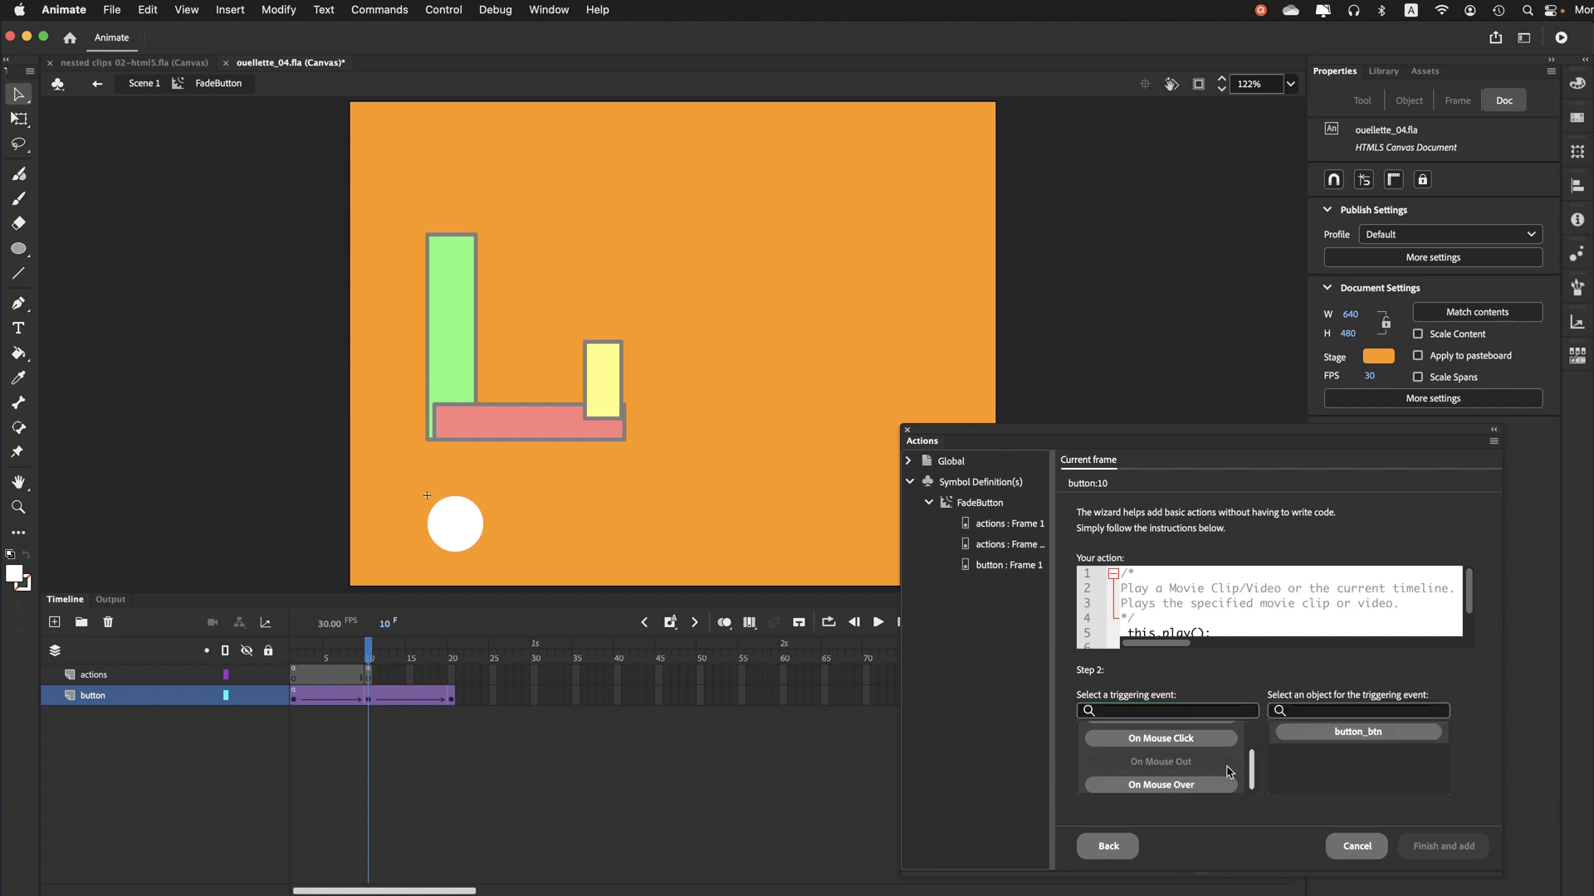
{"action": "left_click", "coordinate": [1328, 732]}
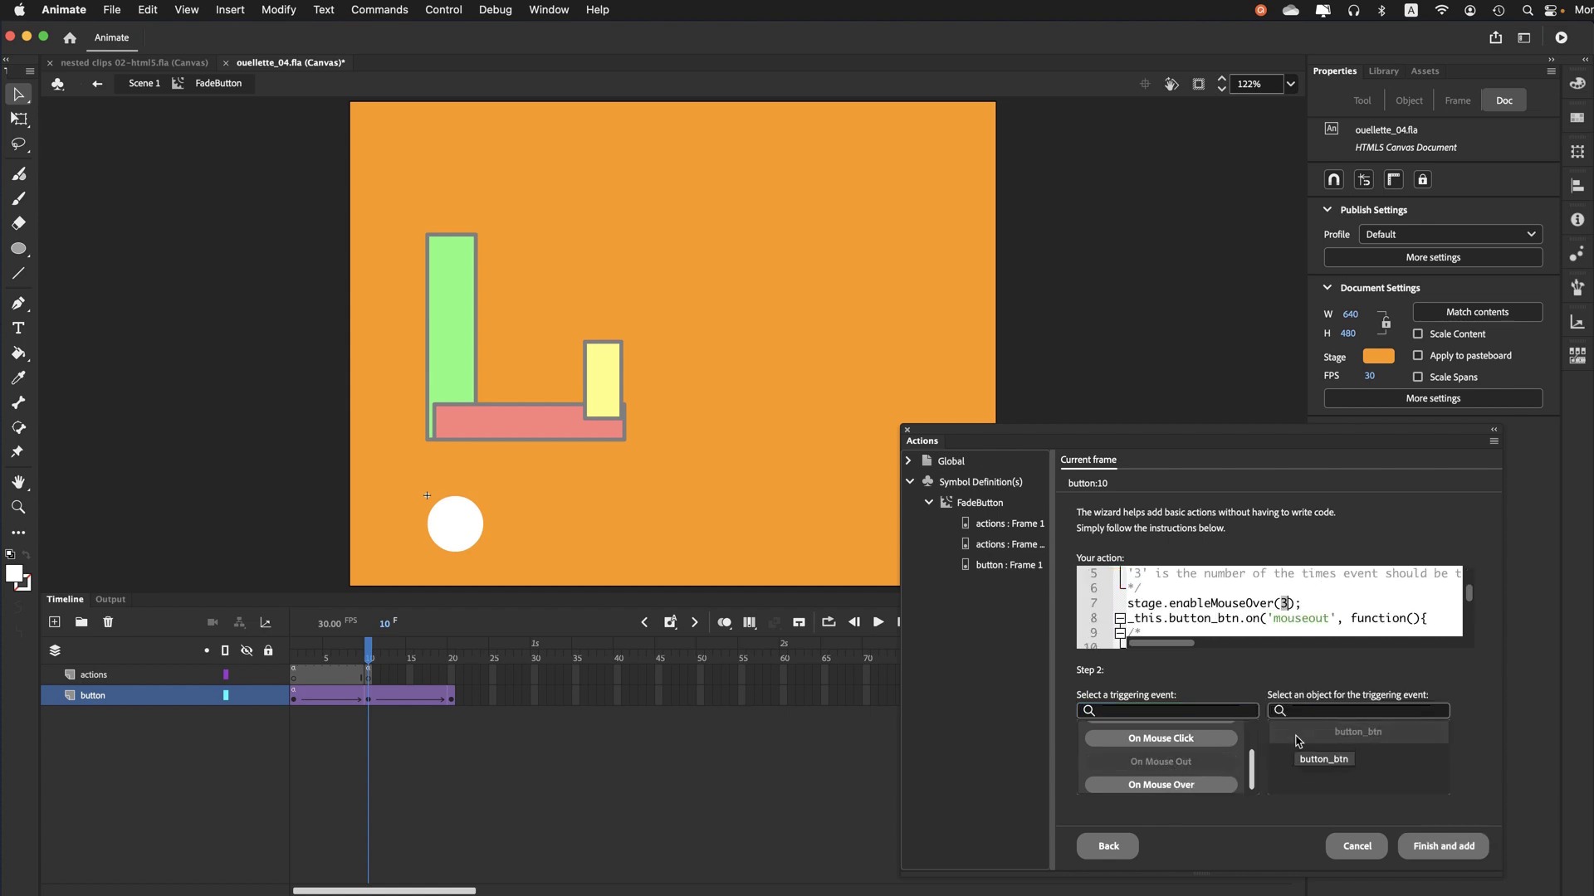
{"action": "left_click", "coordinate": [1442, 846]}
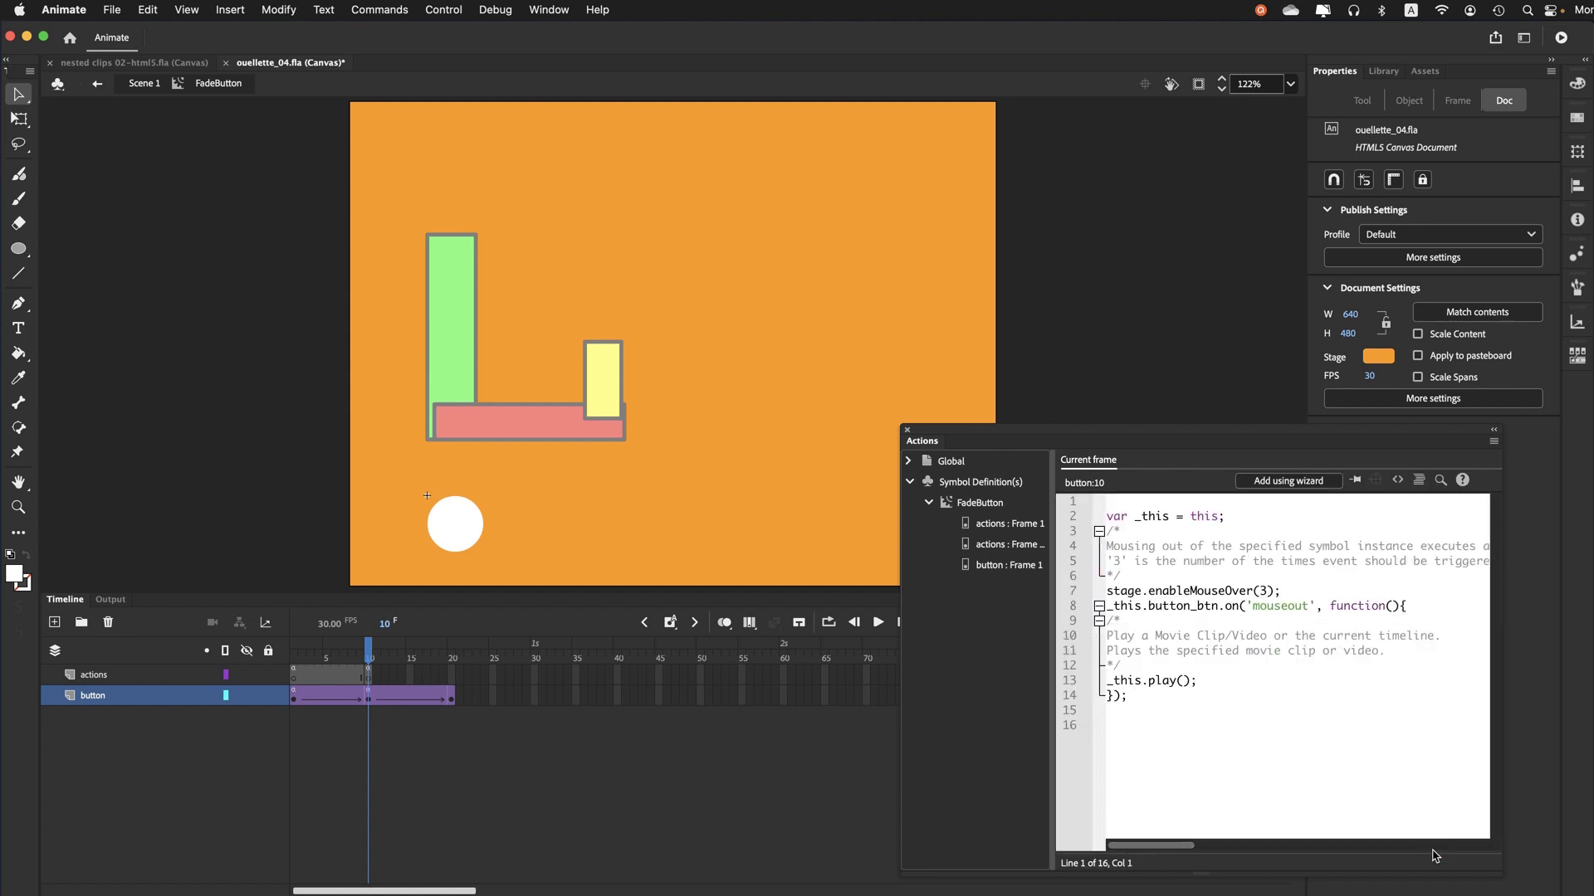
Save the file and test the movie in the browser to check the circle's rollover fade
{"action": "left_click", "coordinate": [110, 10]}
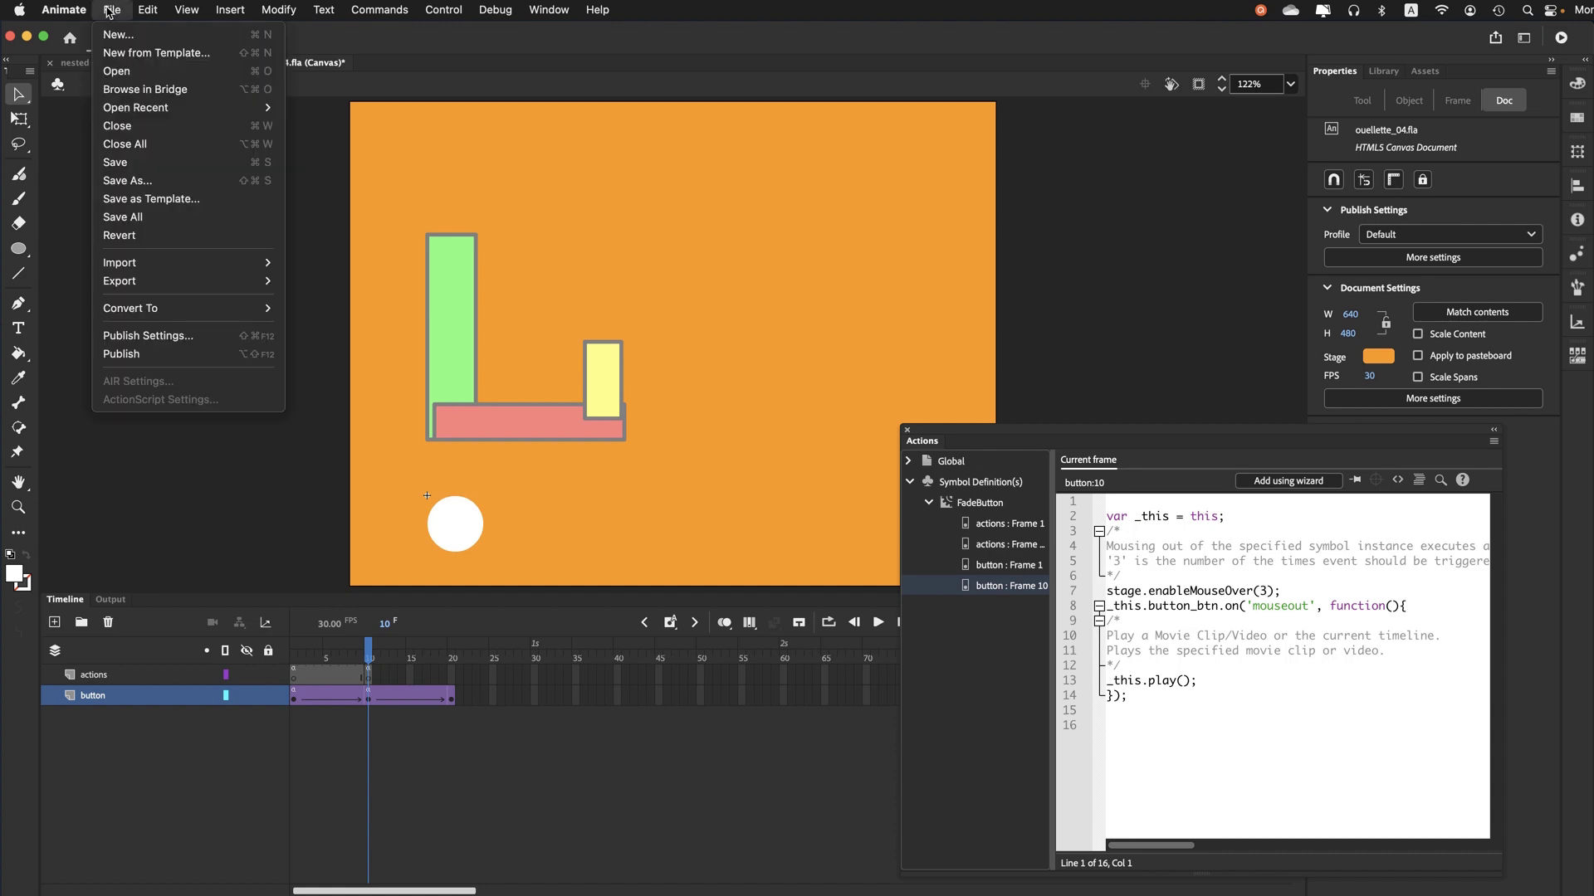
{"action": "left_click", "coordinate": [110, 162]}
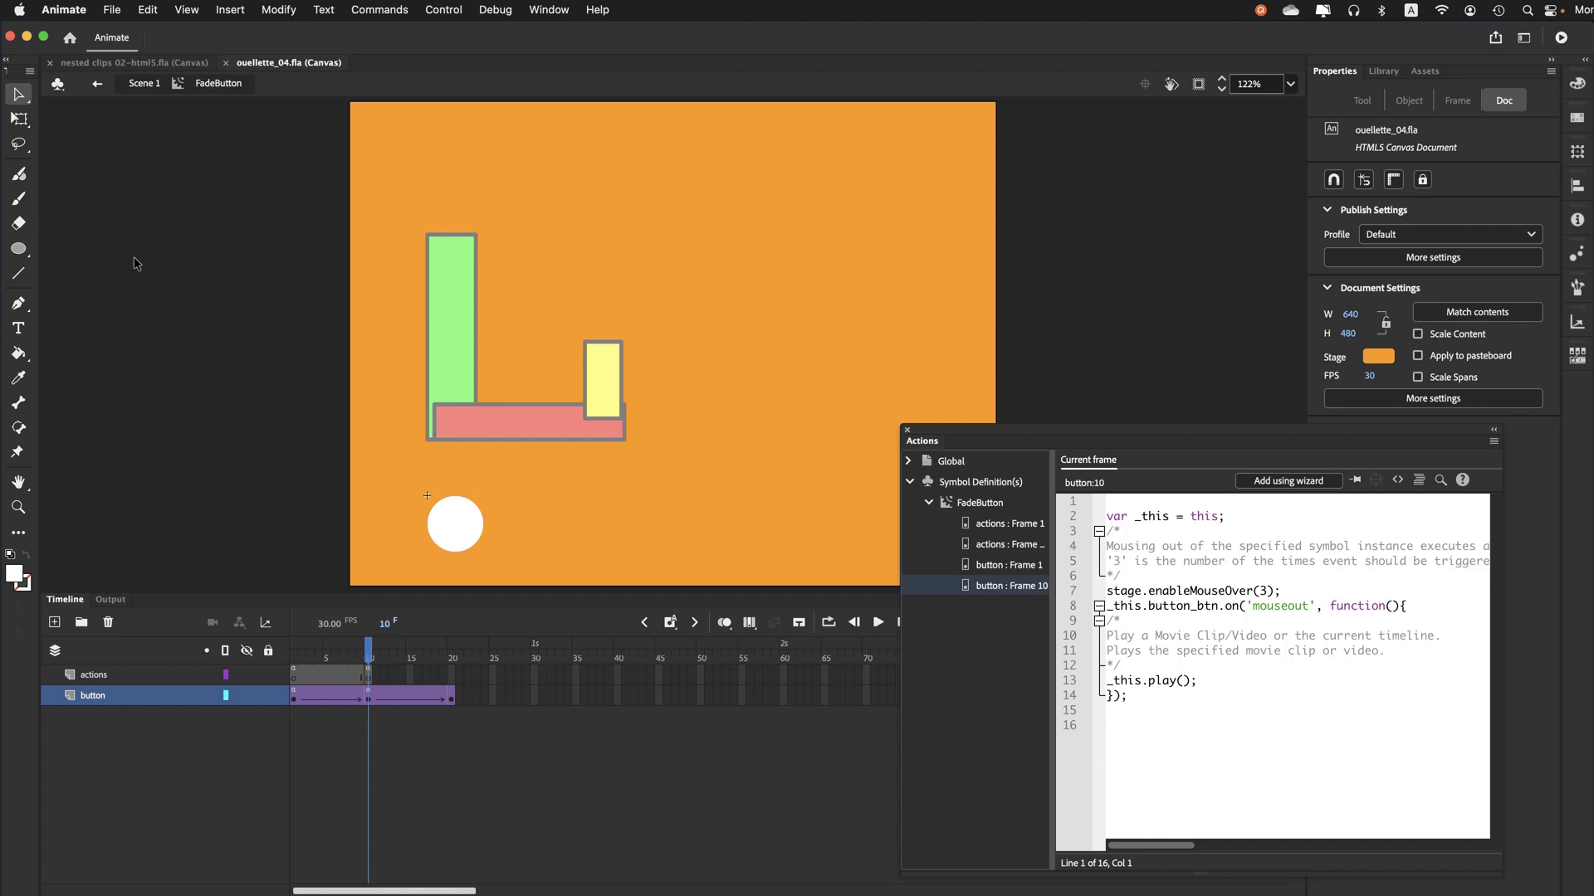
{"action": "left_click", "coordinate": [1560, 34]}
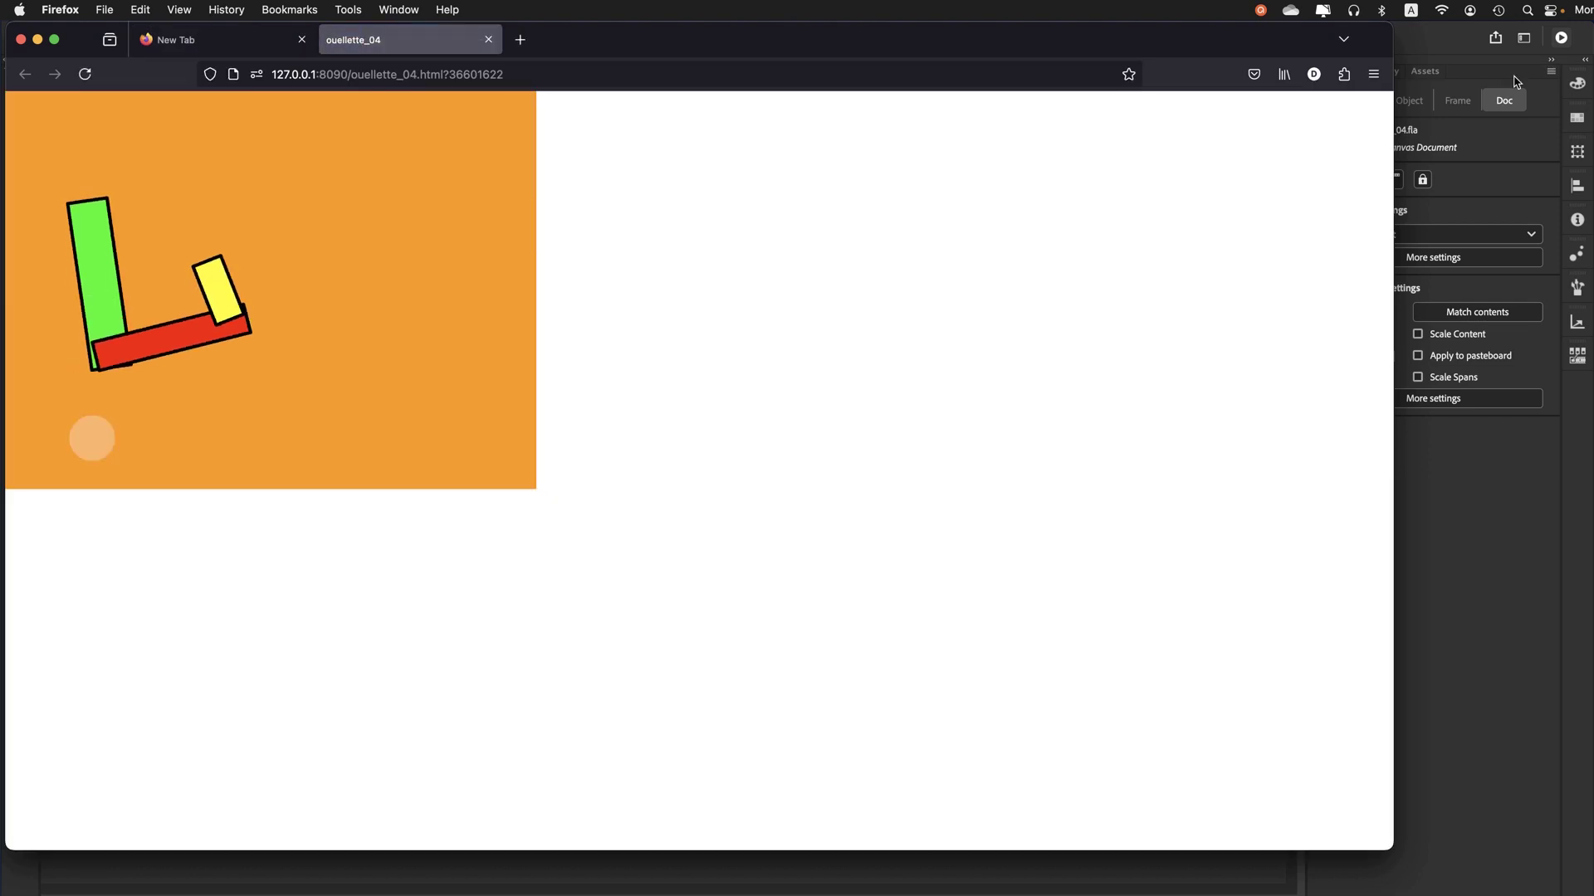
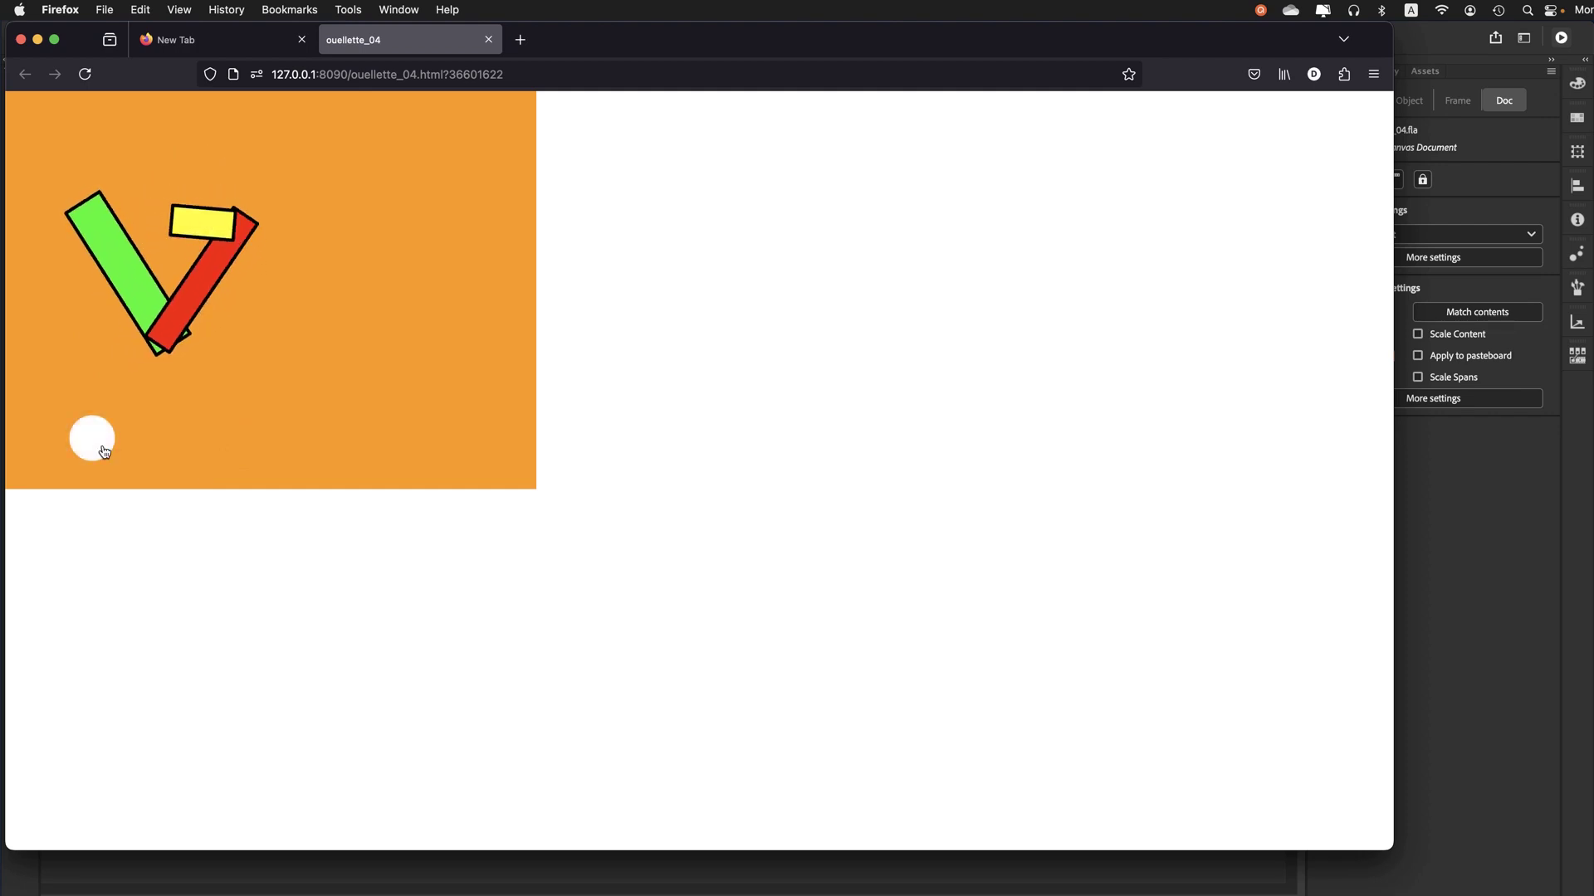
Close the ouellette_04 browser preview and switch back to Animate with the FadeButton timeline displayed
{"action": "left_click", "coordinate": [488, 40]}
{"action": "key", "text": "super+Tab"}
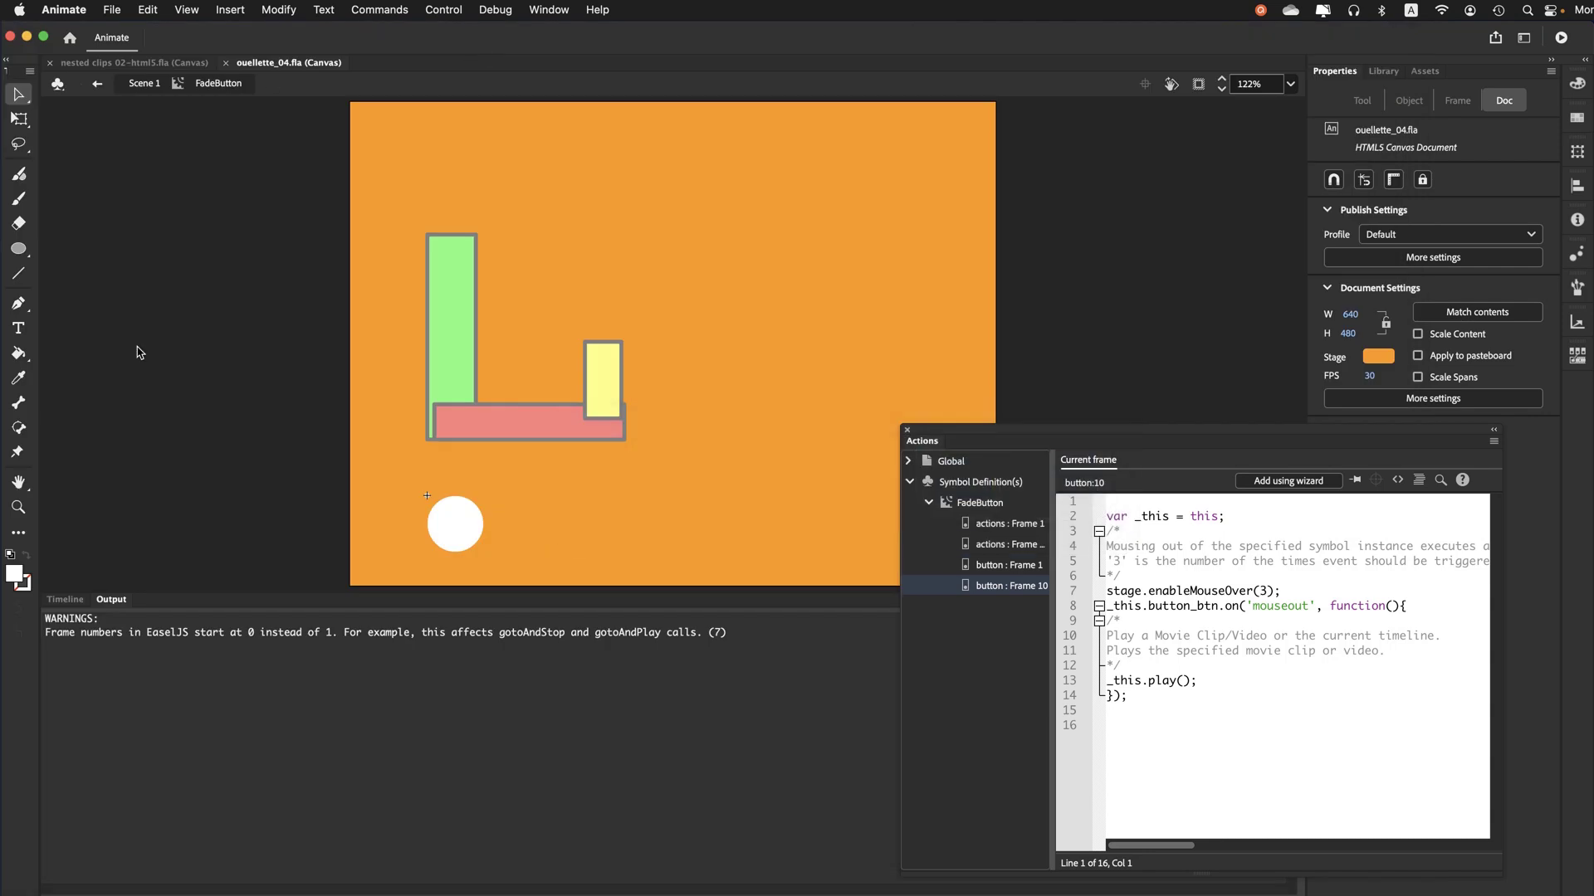
{"action": "left_click", "coordinate": [54, 599]}
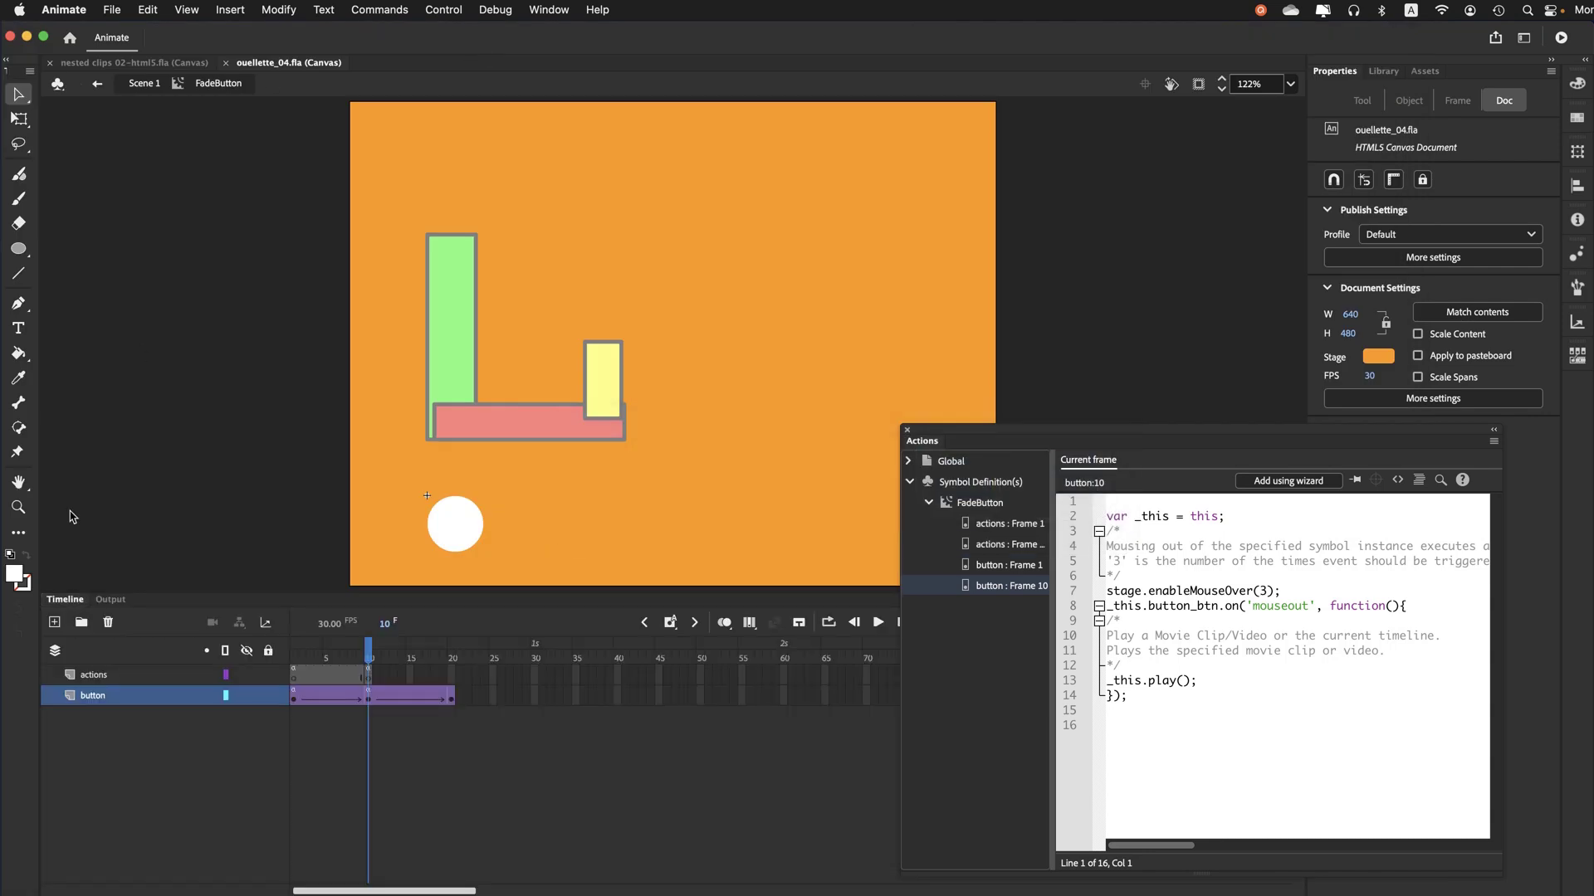
Inspect the large invisible button on the button out layer in nested clips 02-html5.fla, then return to ouellette_04.fla
{"action": "left_click", "coordinate": [93, 65]}
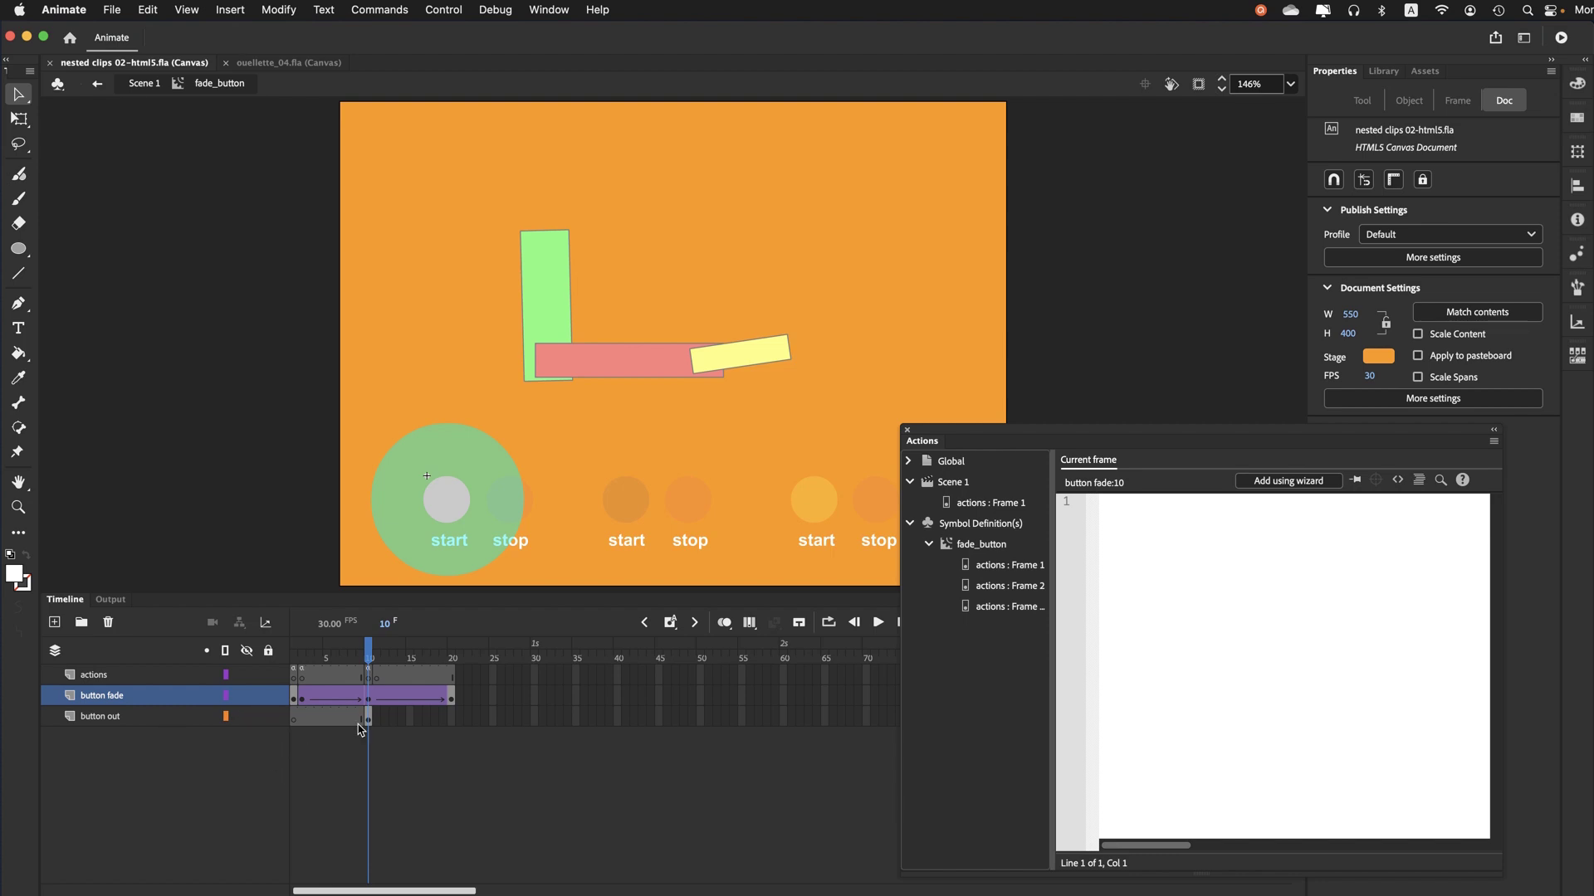
{"action": "left_click", "coordinate": [397, 538]}
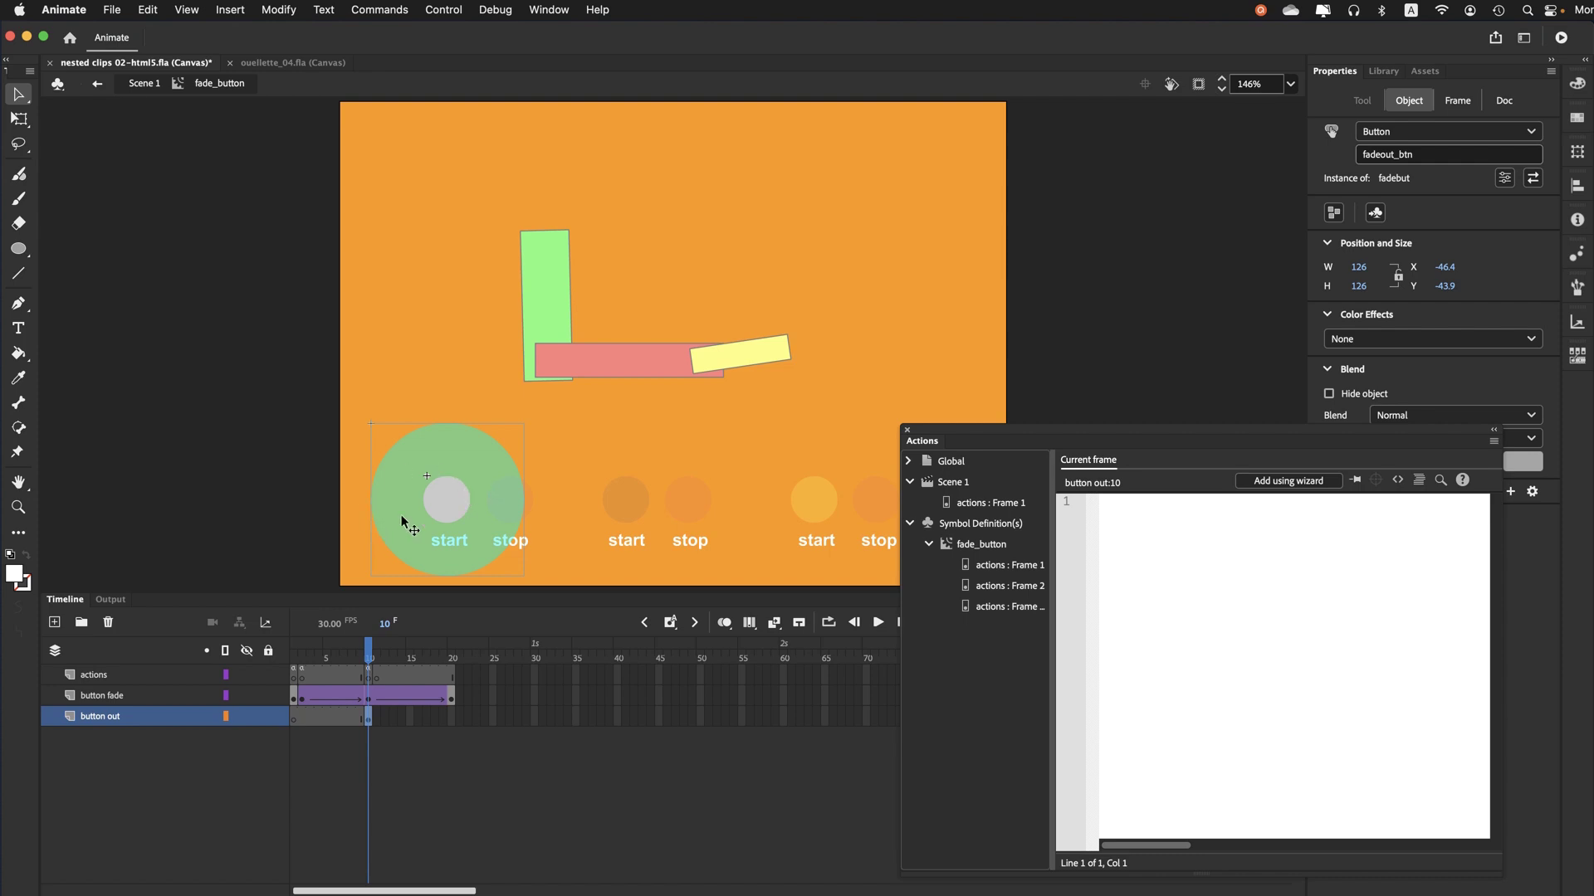
{"action": "left_click", "coordinate": [277, 67]}
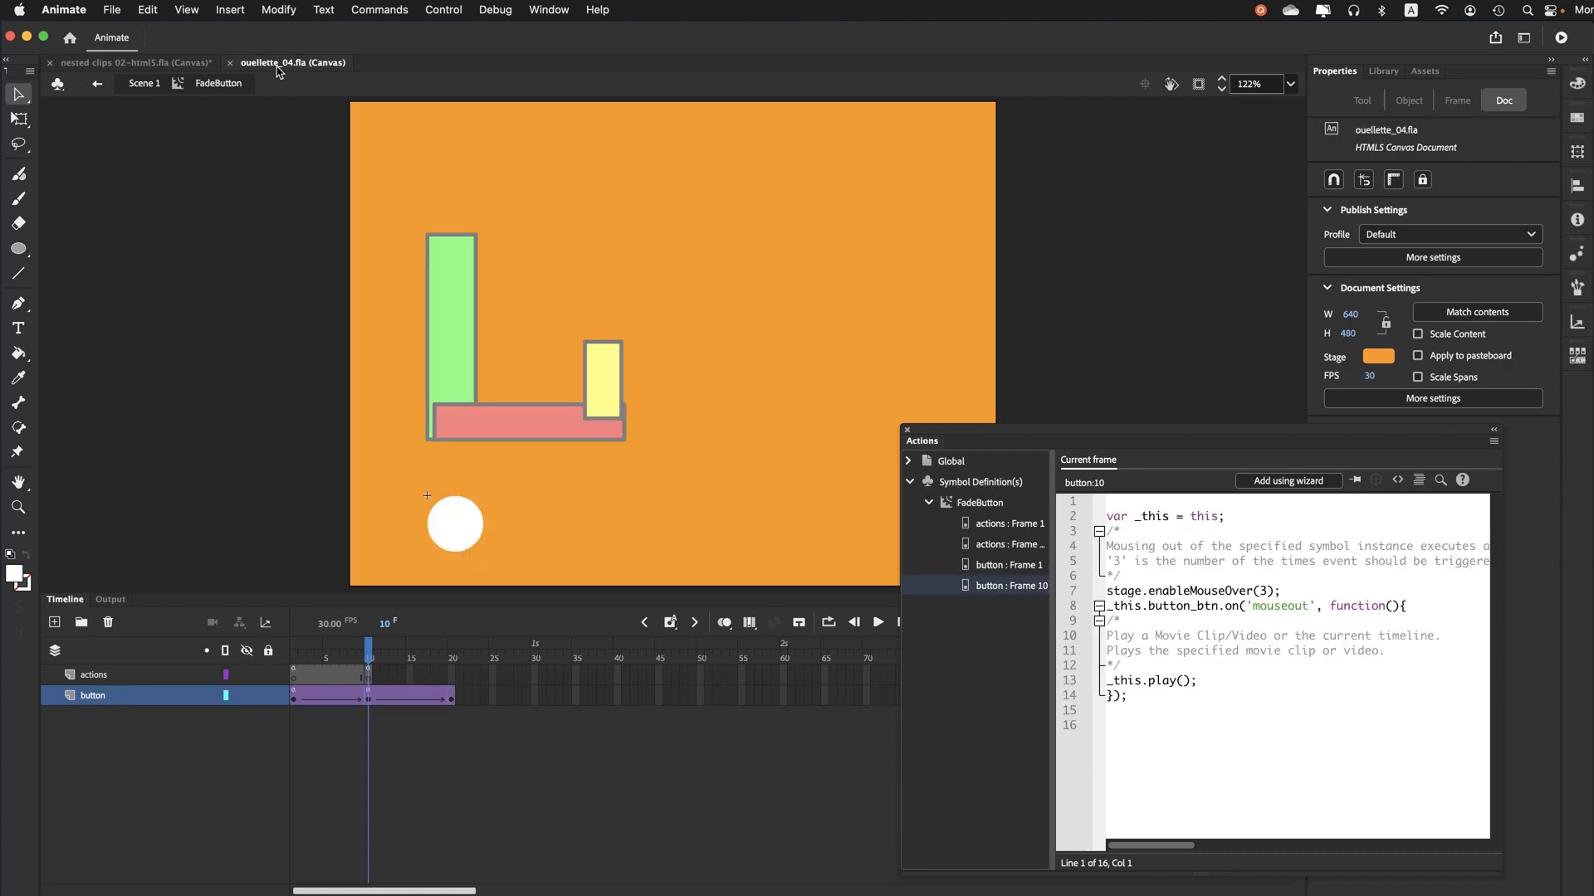
Add a layer named outbutton to the FadeButton timeline and place it below the button layer
{"action": "left_click", "coordinate": [55, 622]}
{"action": "double_click", "coordinate": [97, 697]}
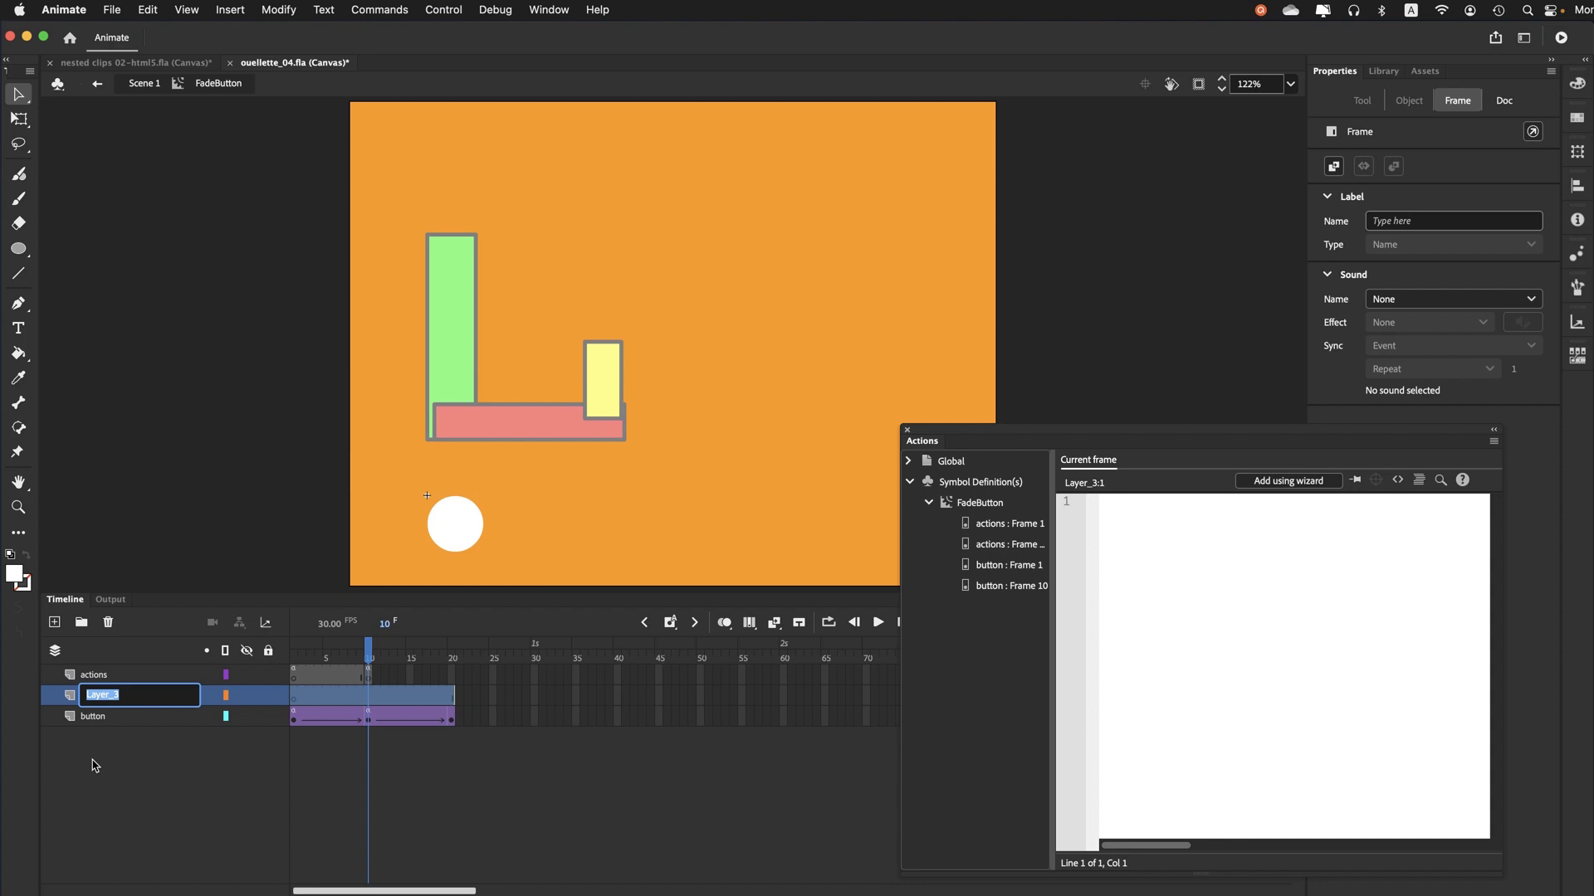
{"action": "type", "text": "outbutton"}
{"action": "key", "text": "Return"}
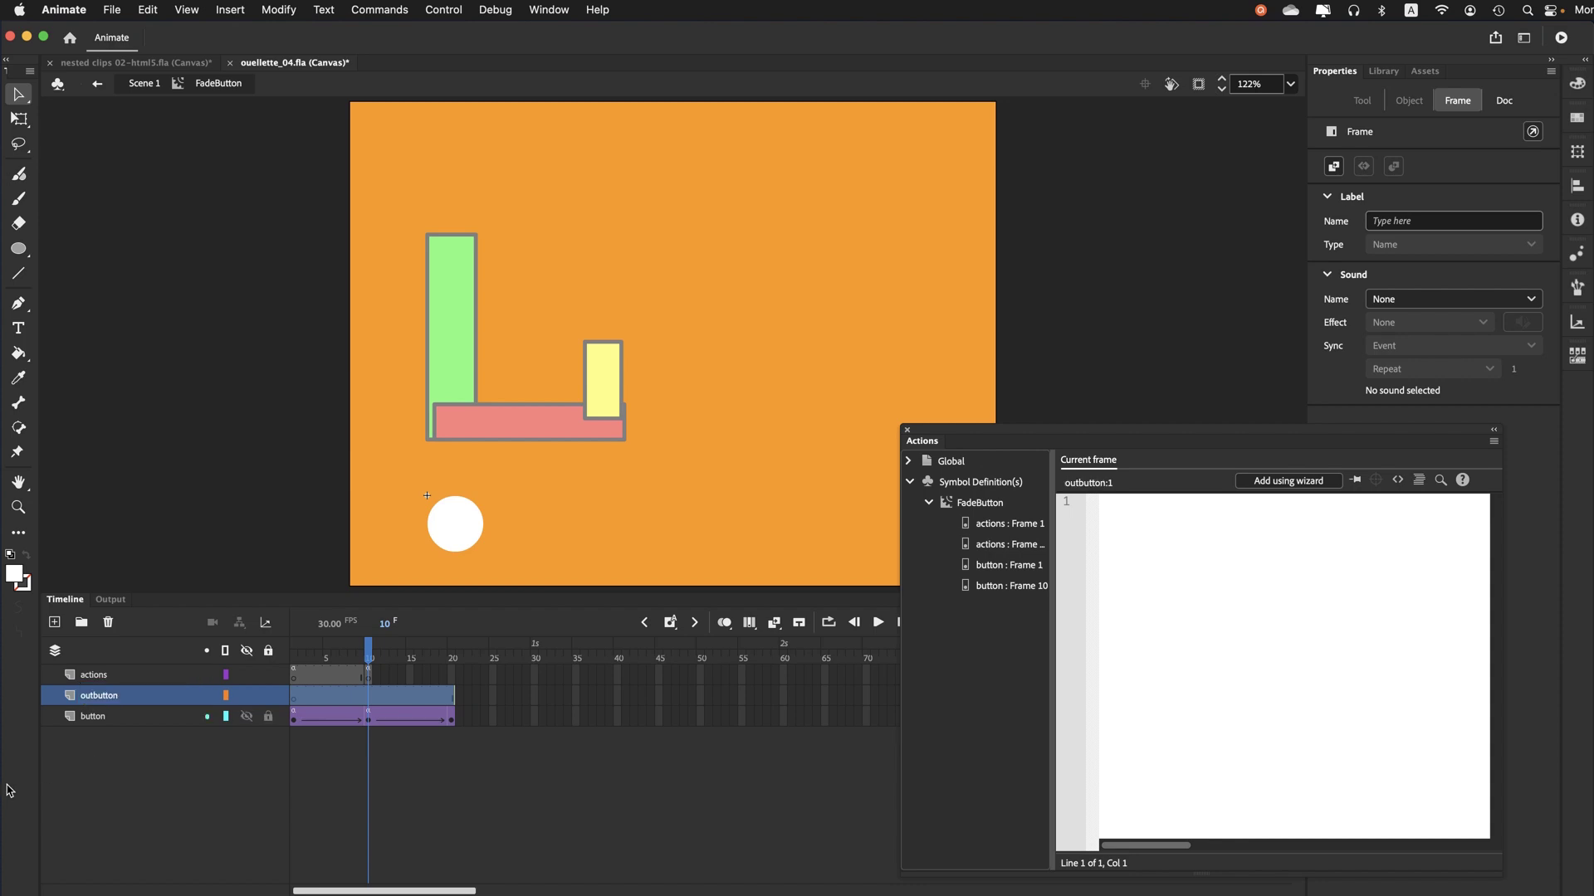
{"action": "left_click_drag", "start_coordinate": [71, 699], "coordinate": [81, 737]}
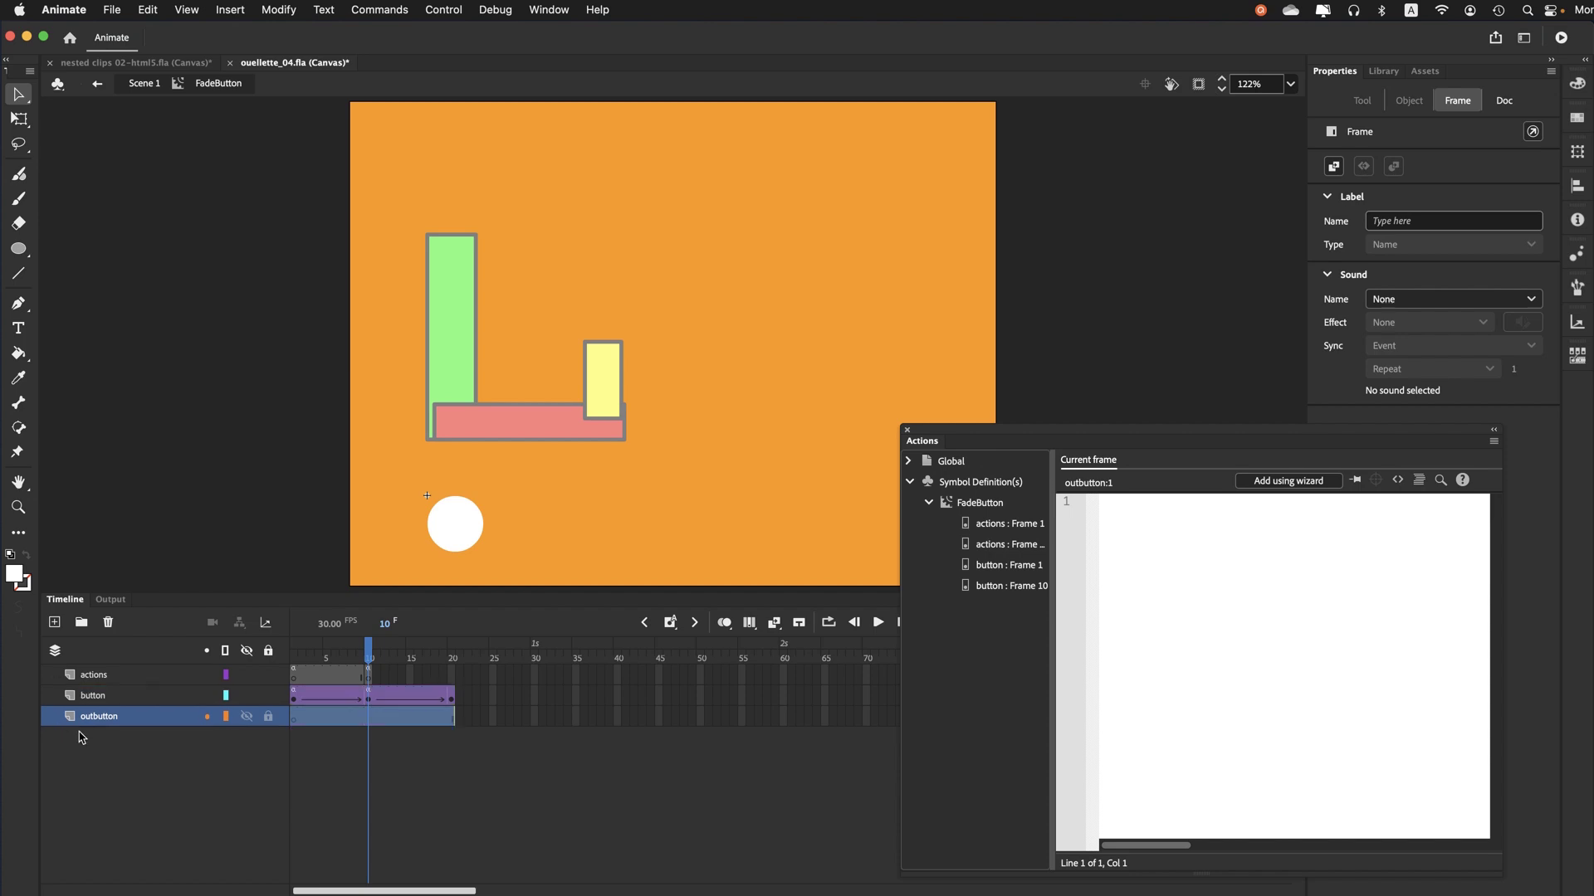
Choose the Oval tool with a red fill and insert a keyframe at frame 10 of the outbutton layer
{"action": "left_click", "coordinate": [20, 251]}
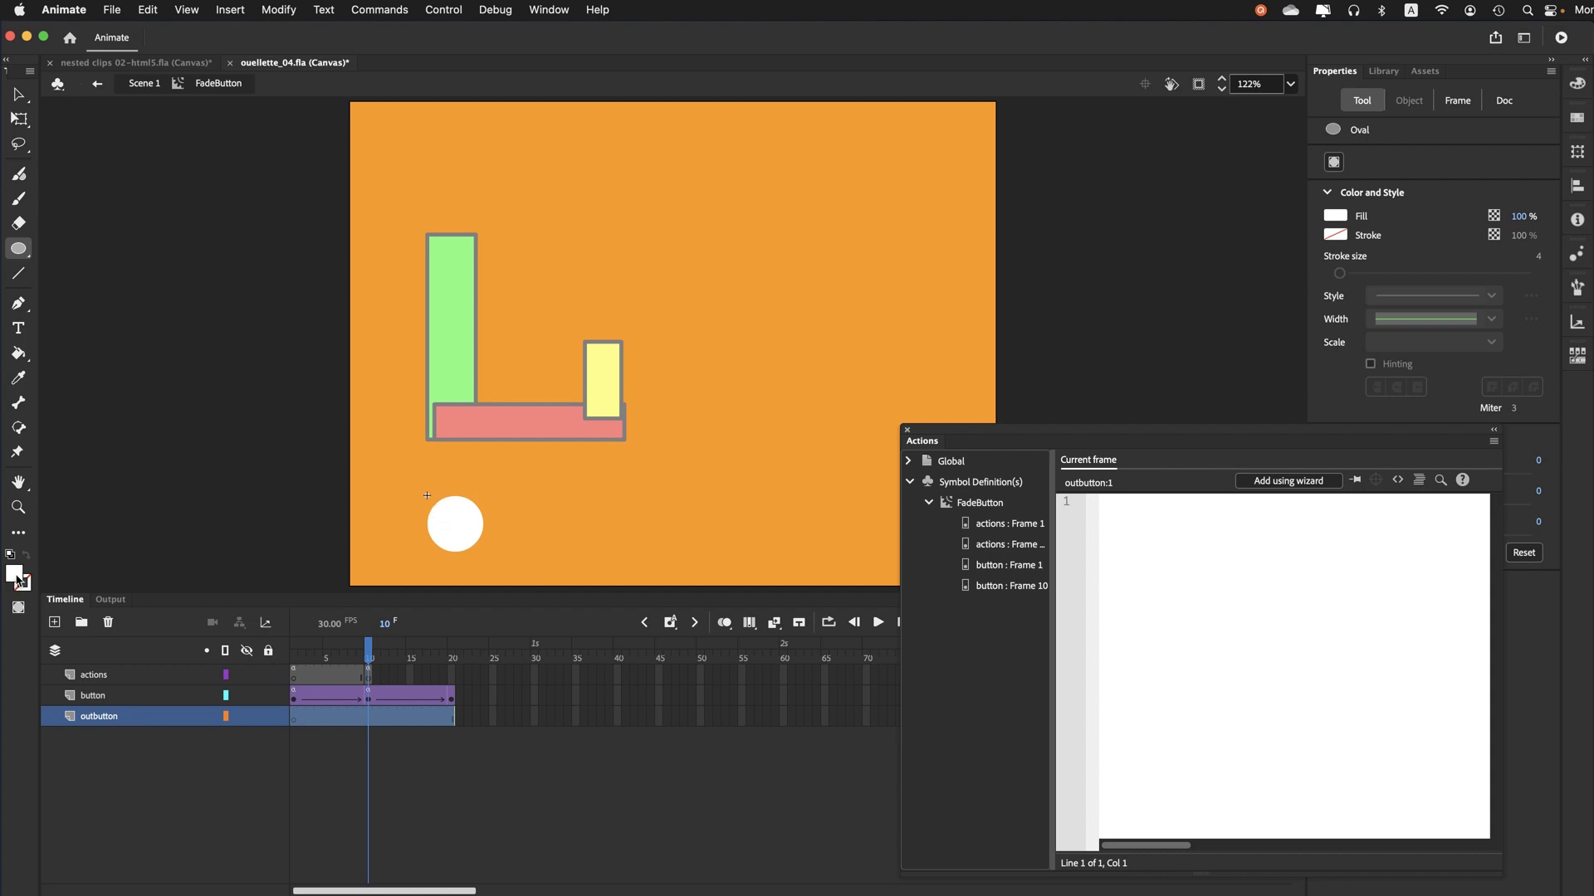
{"action": "left_click", "coordinate": [17, 579]}
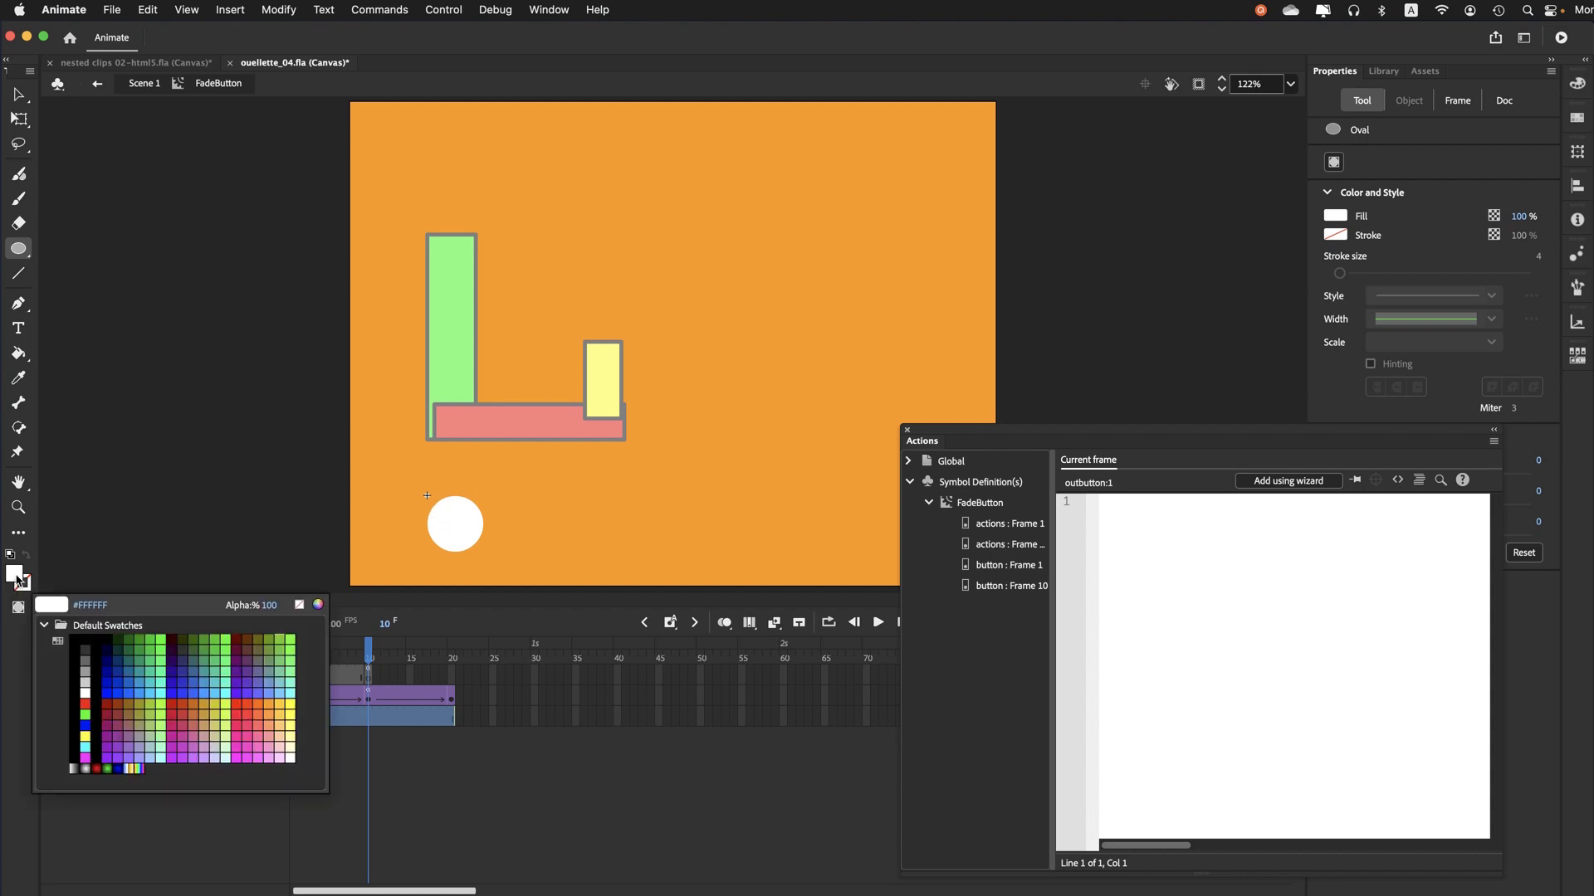
{"action": "left_click", "coordinate": [91, 707]}
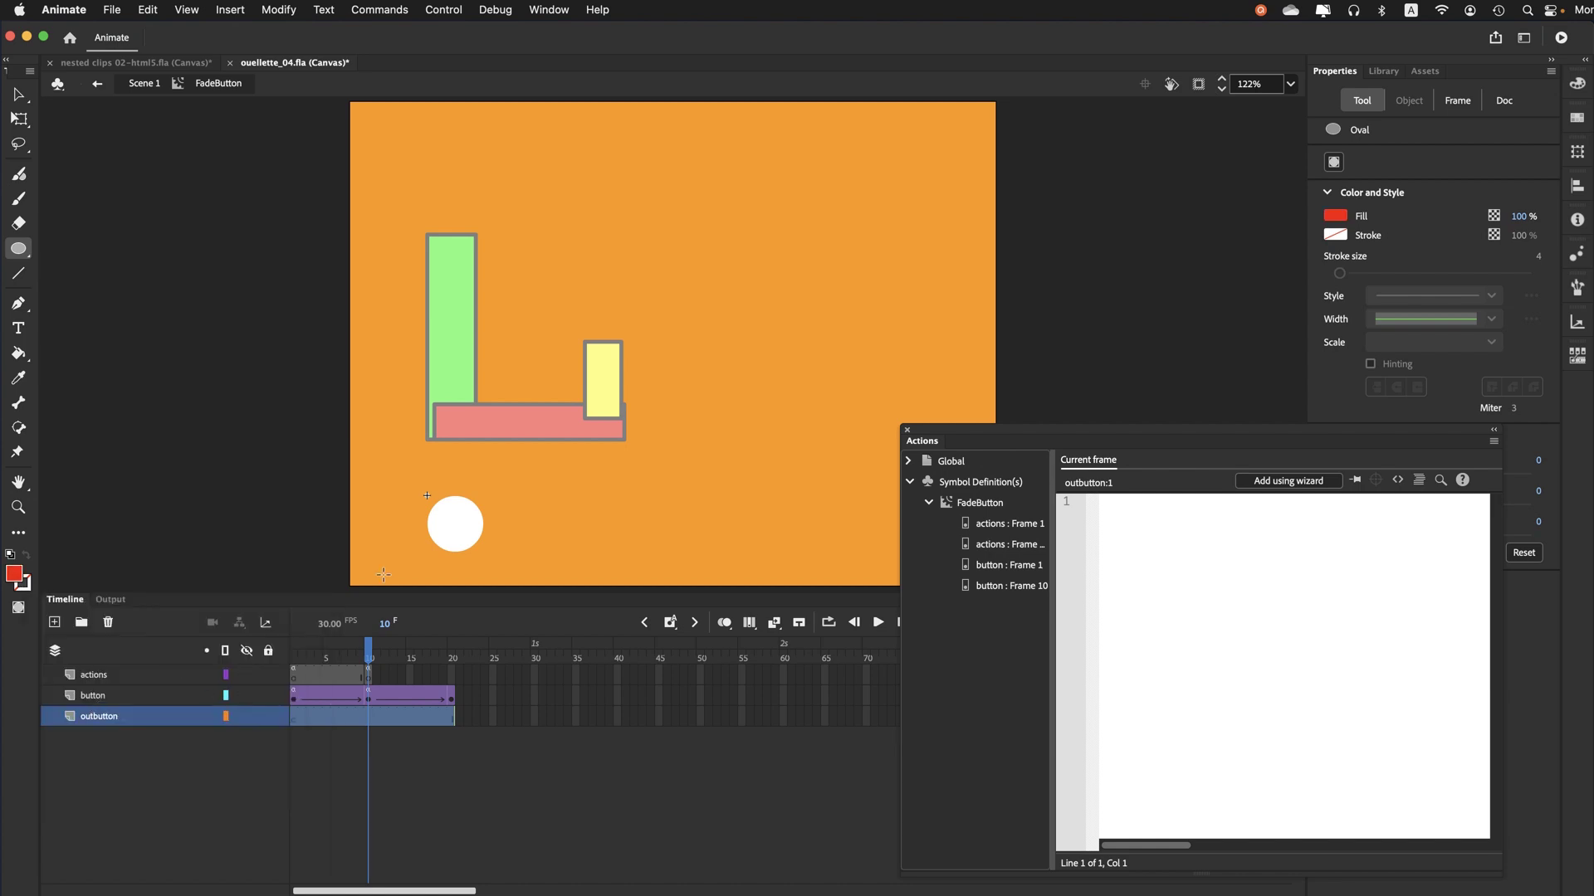
{"action": "left_click", "coordinate": [371, 660]}
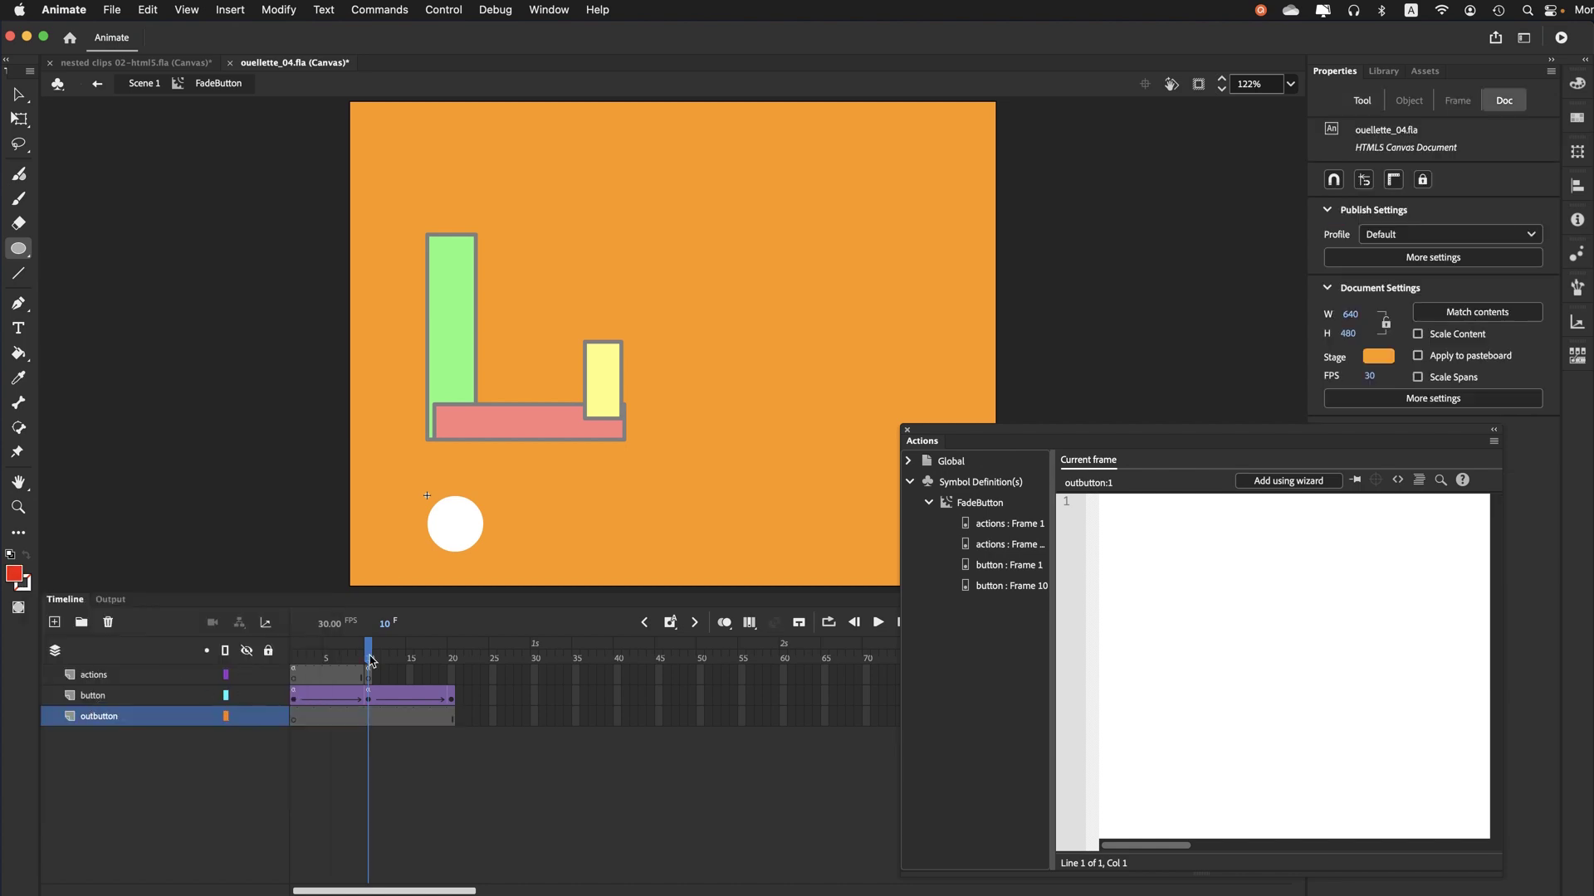
{"action": "left_click", "coordinate": [370, 719]}
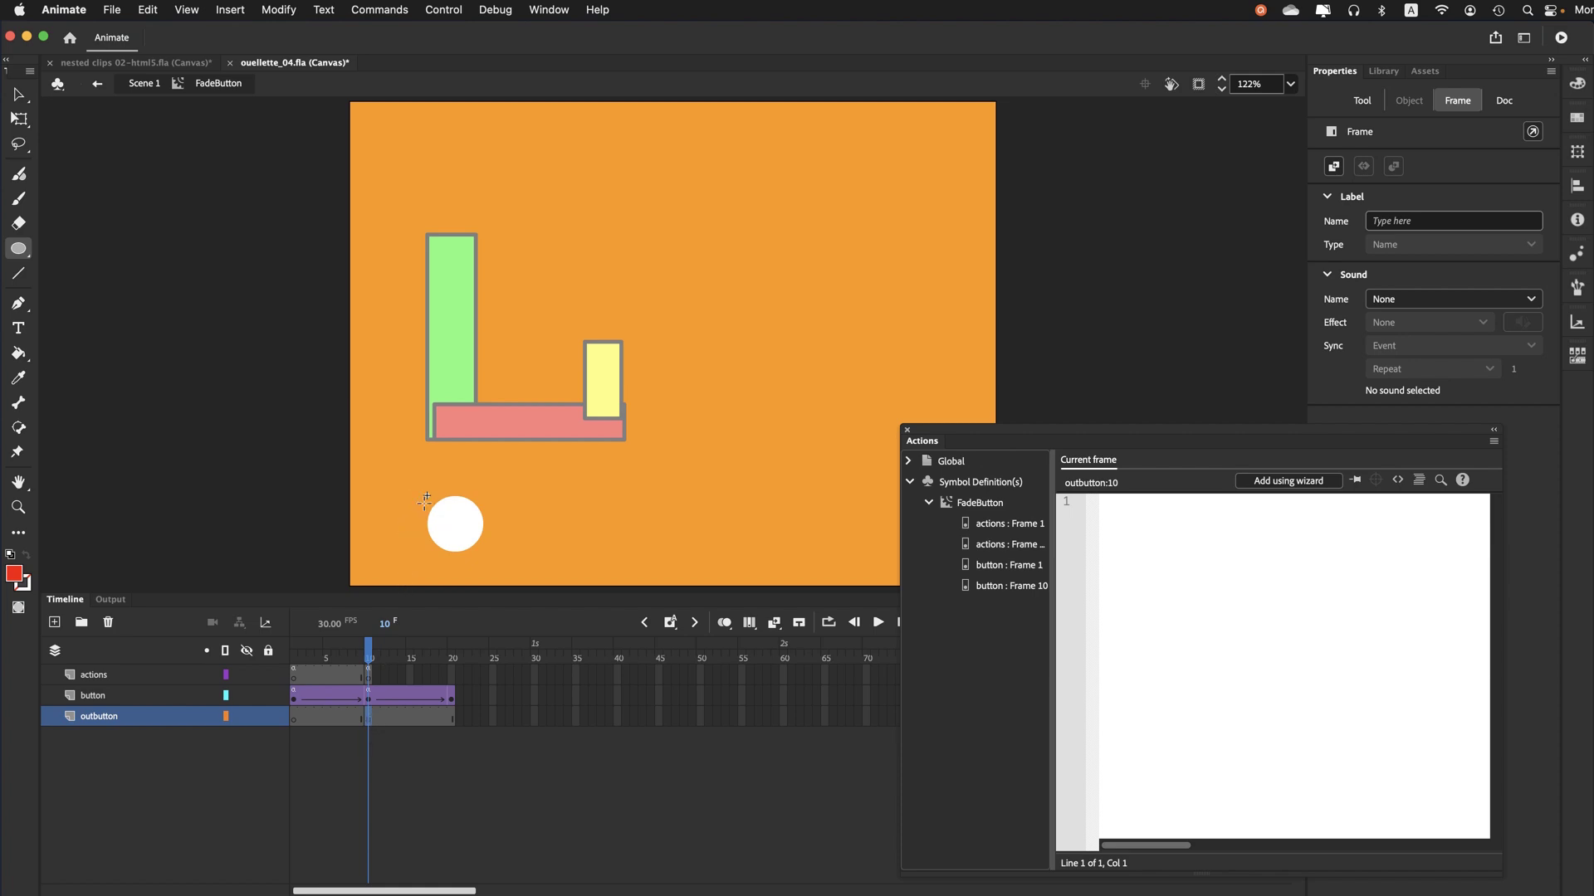
Draw a red circle about 171 px wide on the outbutton layer and center it behind the white button
{"action": "left_click_drag", "start_coordinate": [410, 479], "coordinate": [582, 591]}
{"action": "left_click", "coordinate": [18, 97]}
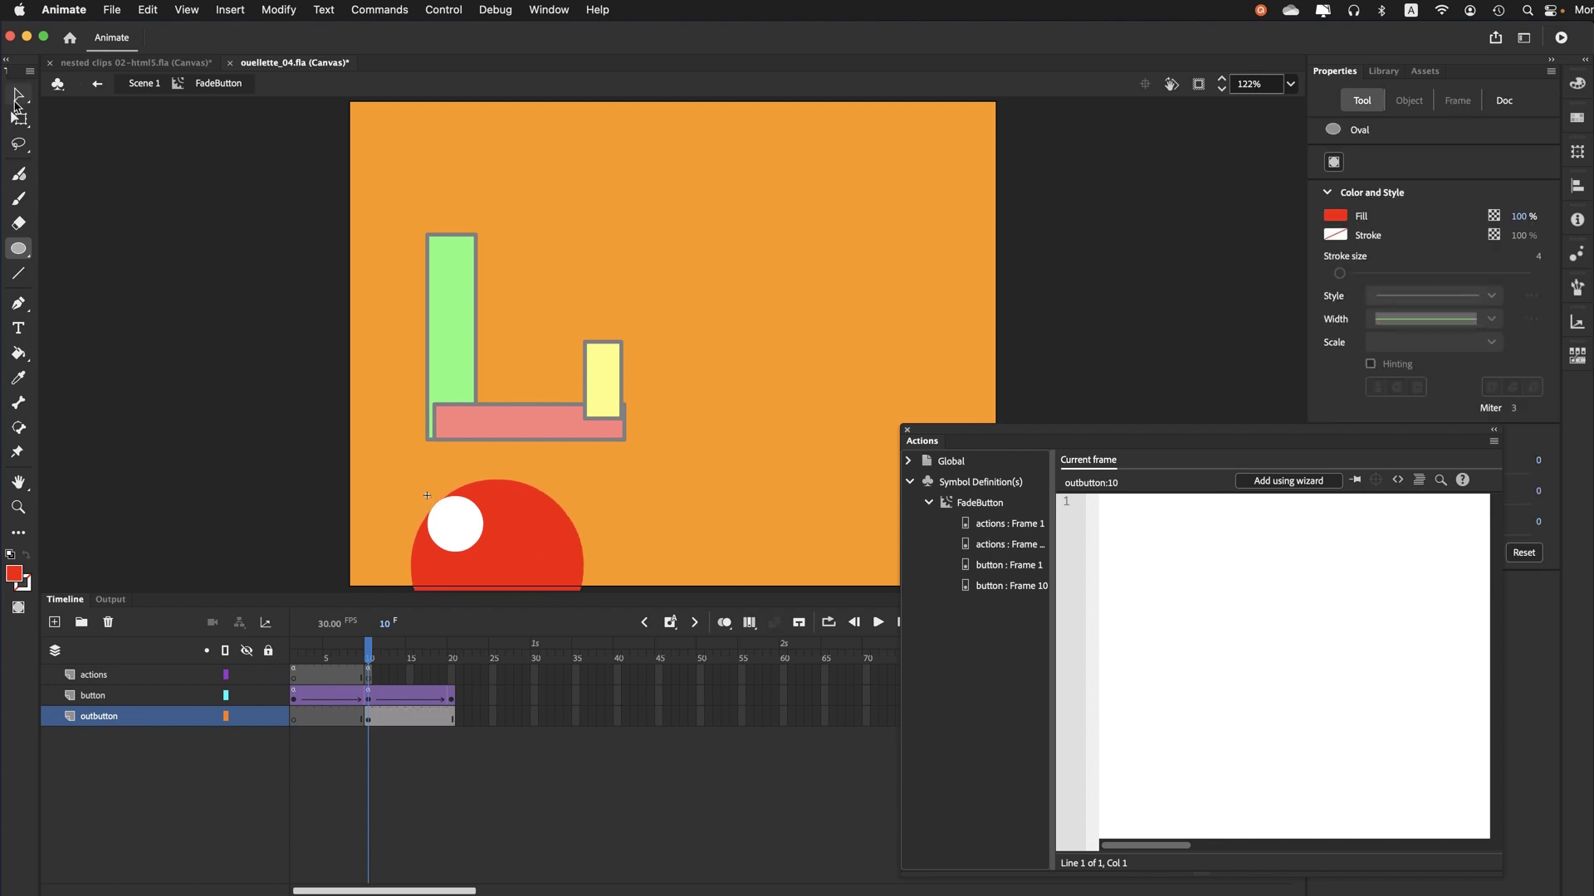
{"action": "left_click", "coordinate": [515, 541]}
{"action": "mouse_move", "coordinate": [536, 551]}
{"action": "left_mouse_down"}
{"action": "mouse_move", "coordinate": [488, 495]}
{"action": "mouse_move", "coordinate": [497, 520]}
{"action": "left_mouse_up"}
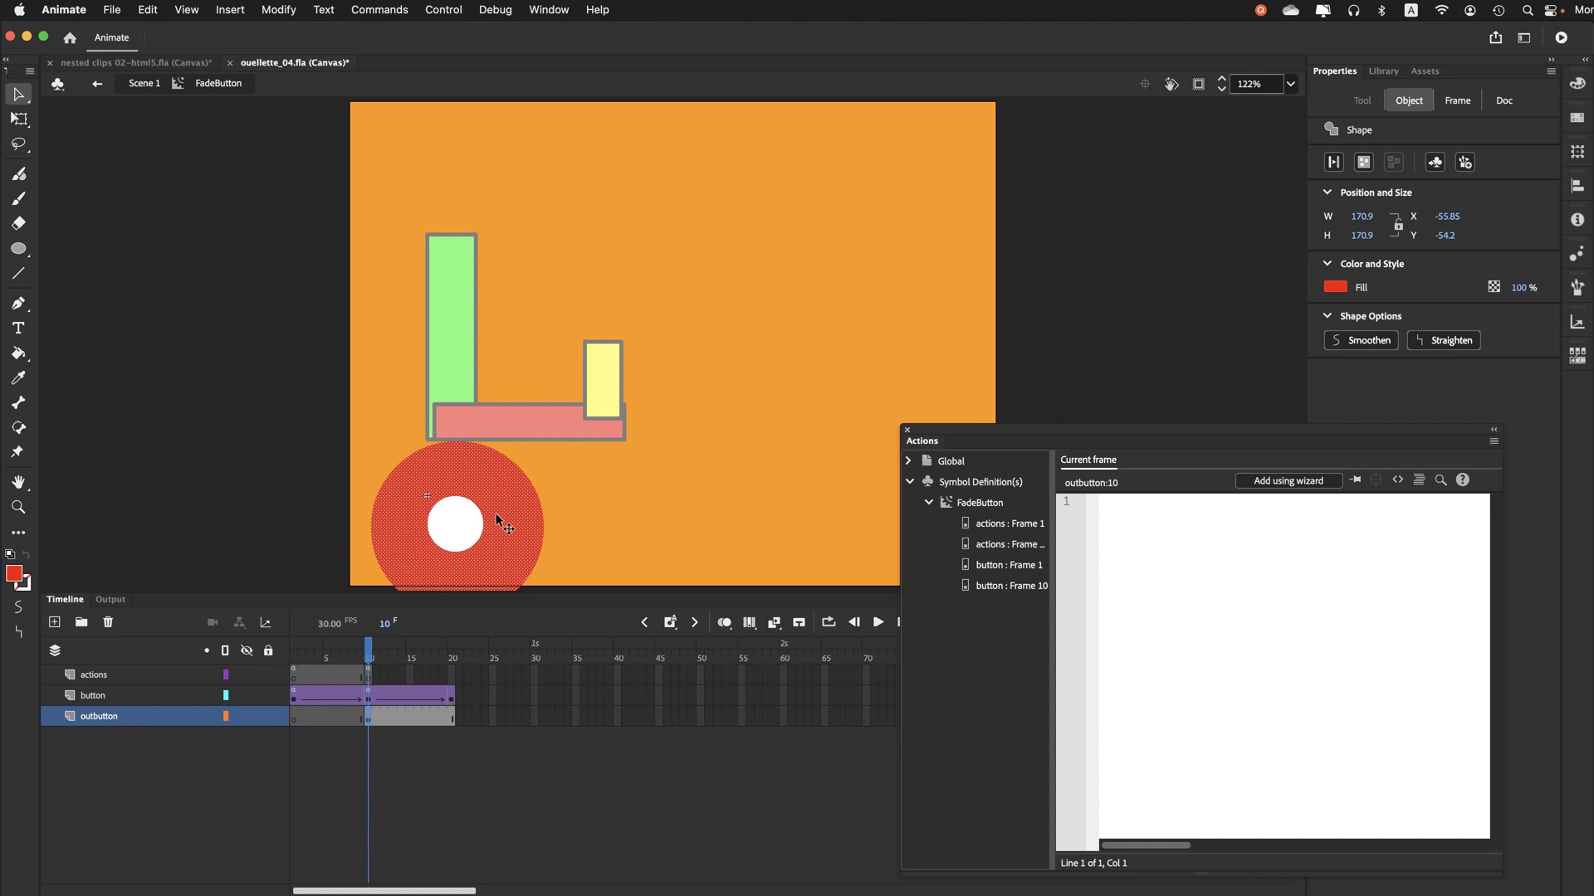
Convert the red circle to a Button symbol named outbutton
{"action": "left_click", "coordinate": [279, 9]}
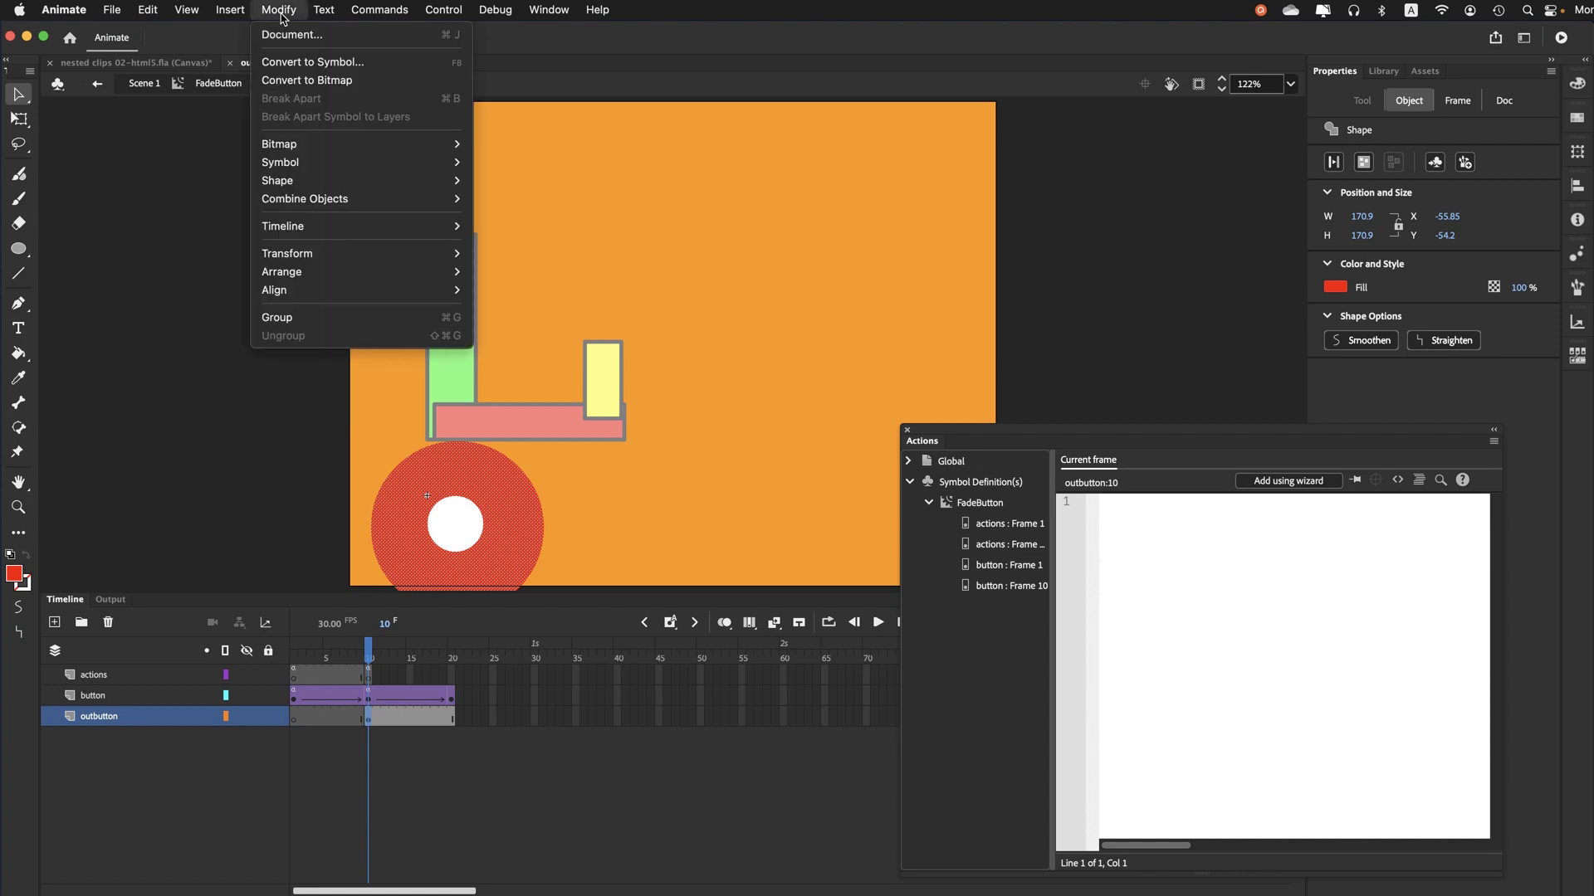
{"action": "left_click", "coordinate": [292, 60]}
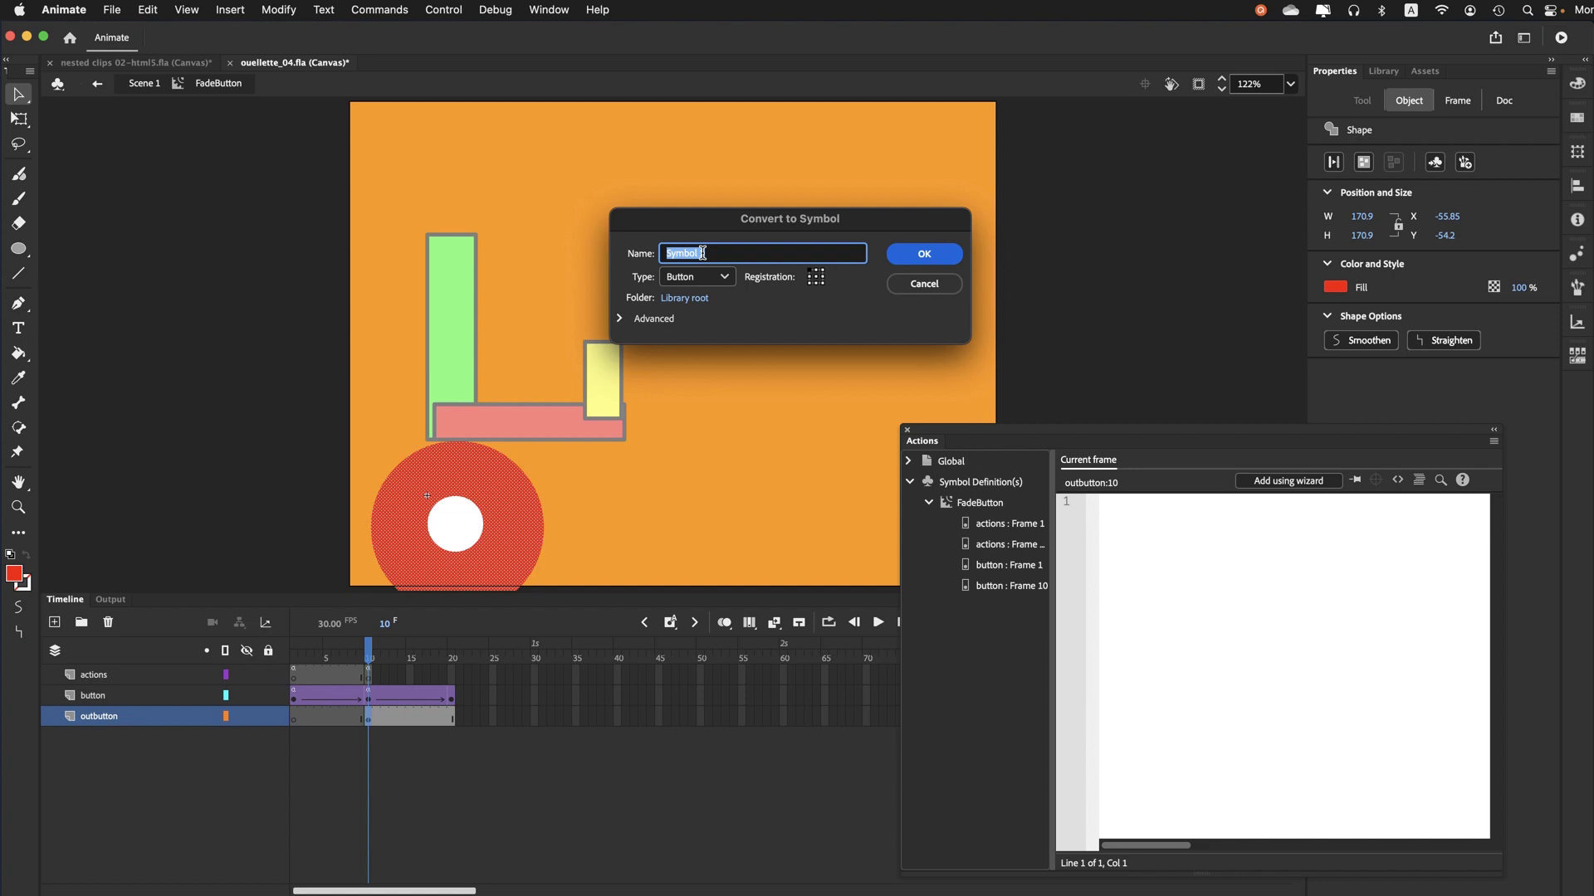
{"action": "key", "text": "BackSpace"}
{"action": "left_click", "coordinate": [918, 256]}
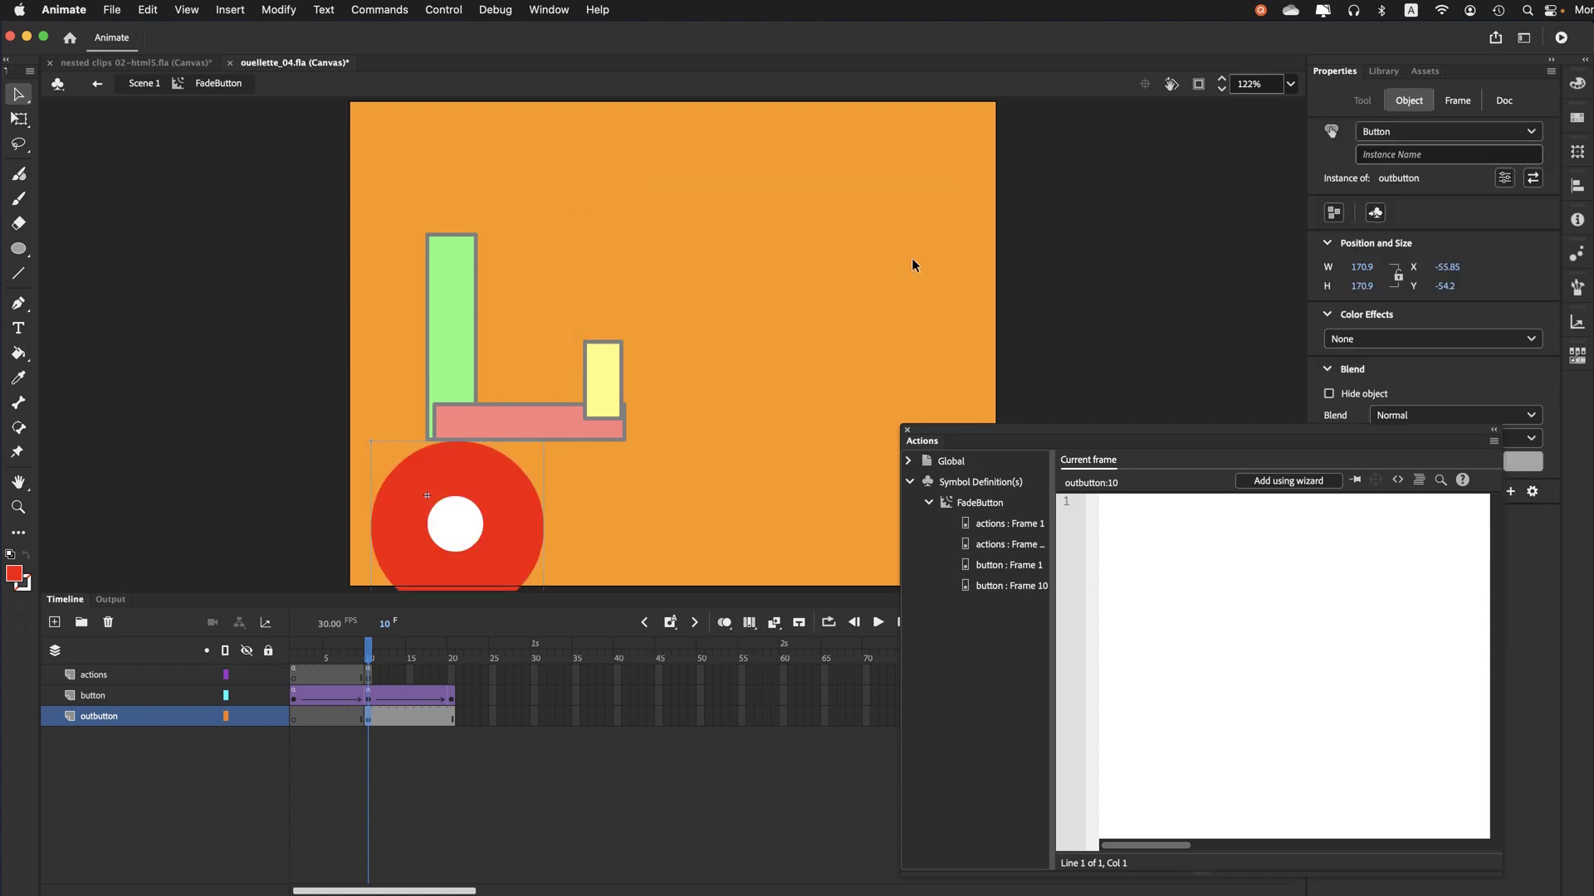
{"action": "left_click", "coordinate": [113, 10]}
Inside the outbutton symbol, move the circle's keyframe from Up to Hit, then return to FadeButton
{"action": "double_click", "coordinate": [416, 556]}
{"action": "left_click", "coordinate": [417, 557]}
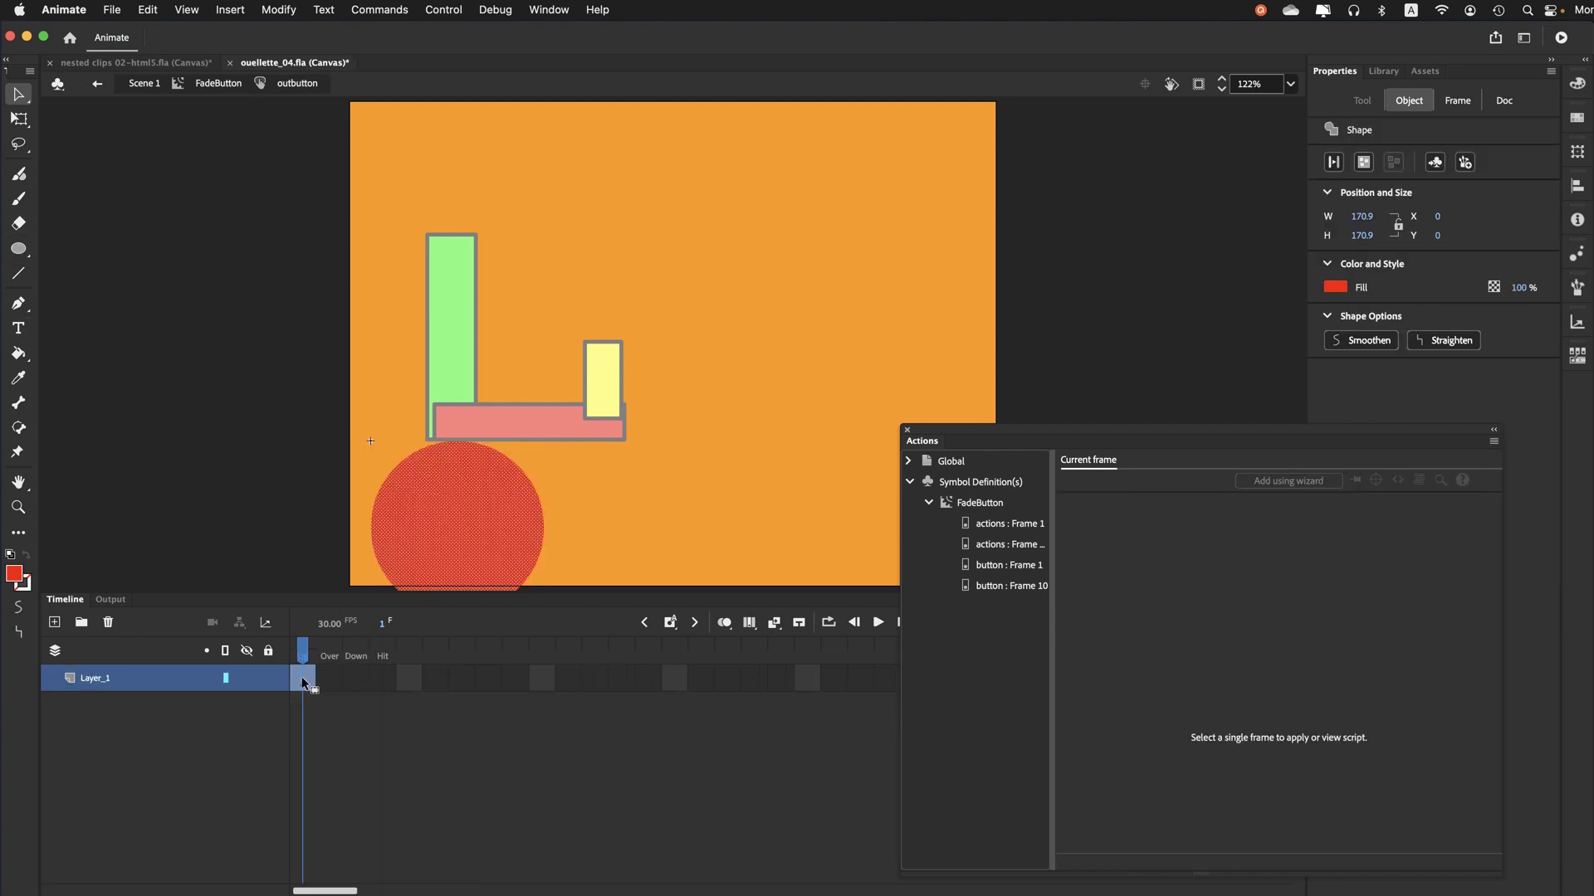
{"action": "left_click_drag", "start_coordinate": [303, 681], "coordinate": [382, 681]}
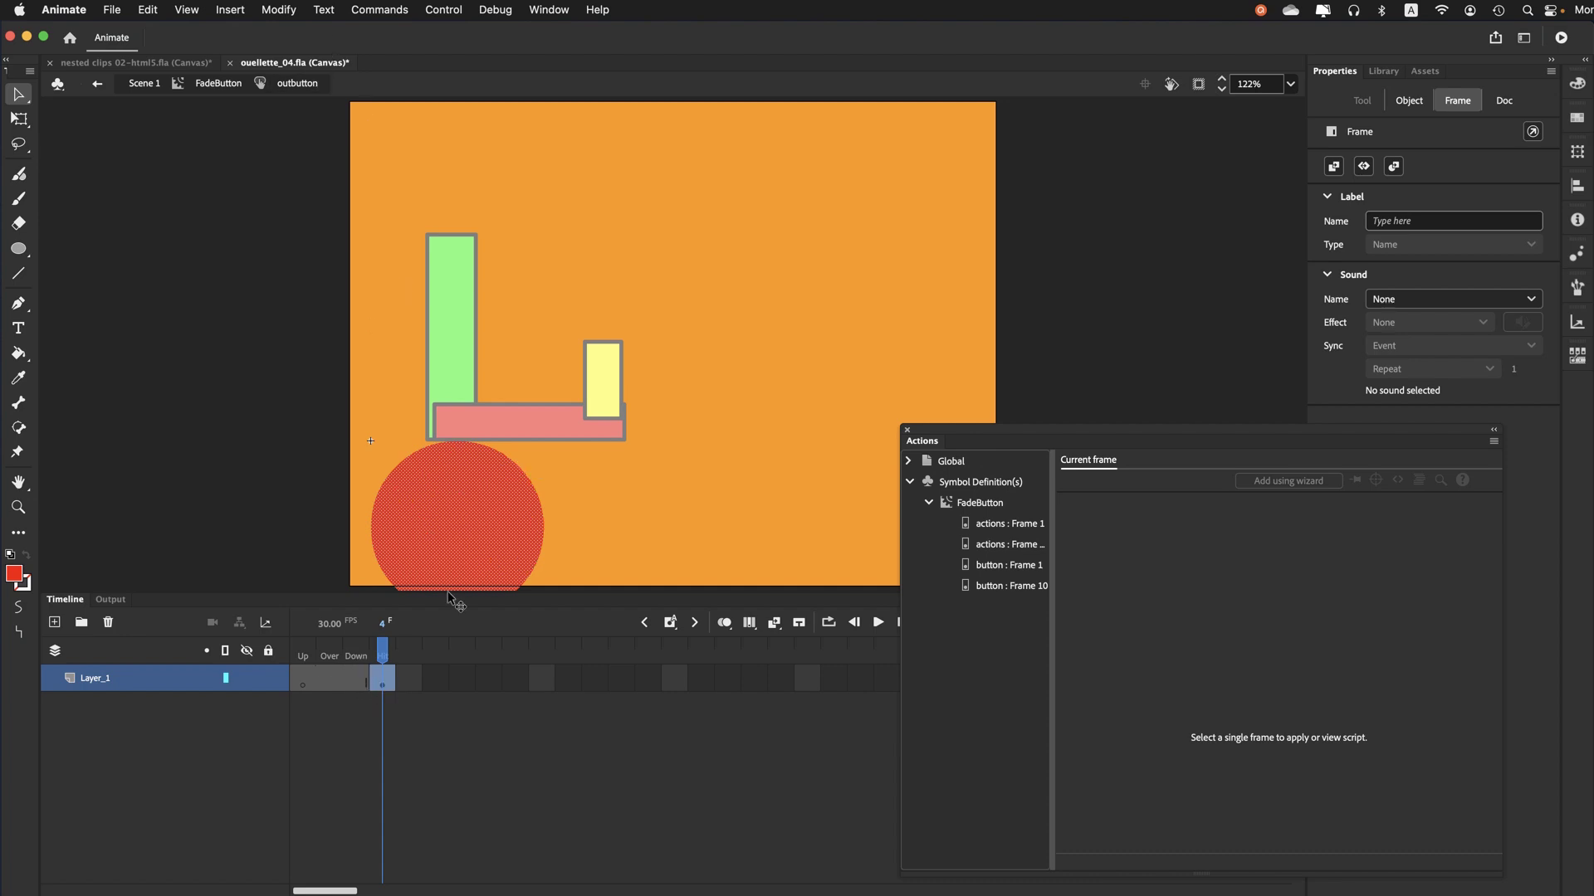
{"action": "left_click", "coordinate": [214, 86]}
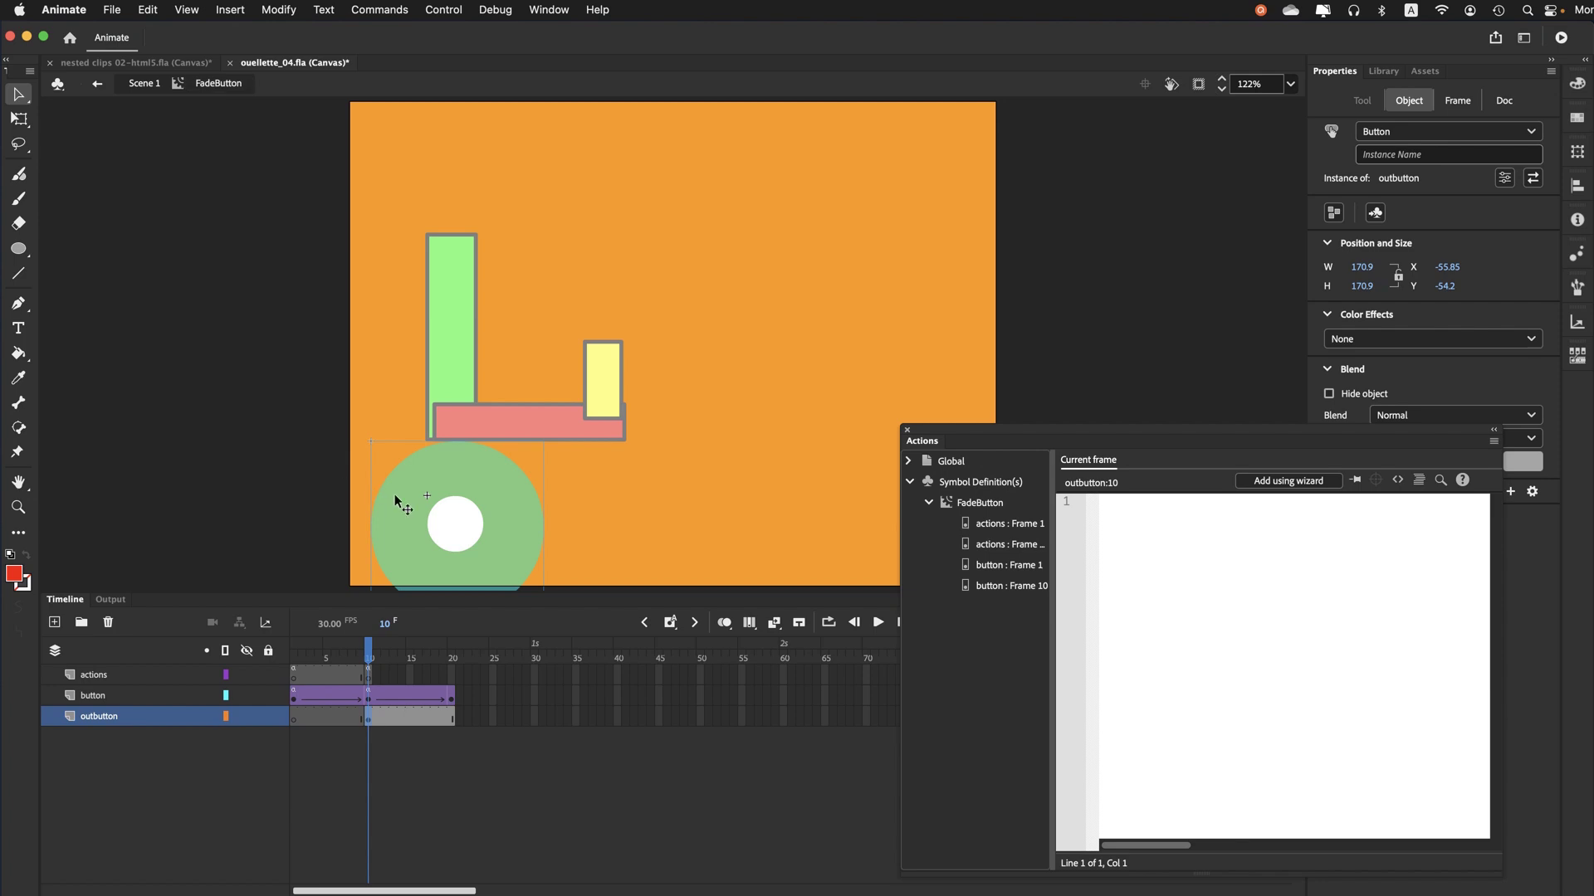
Give the invisible outbutton instance the instance name outbutton_btn
{"action": "left_click", "coordinate": [1377, 156]}
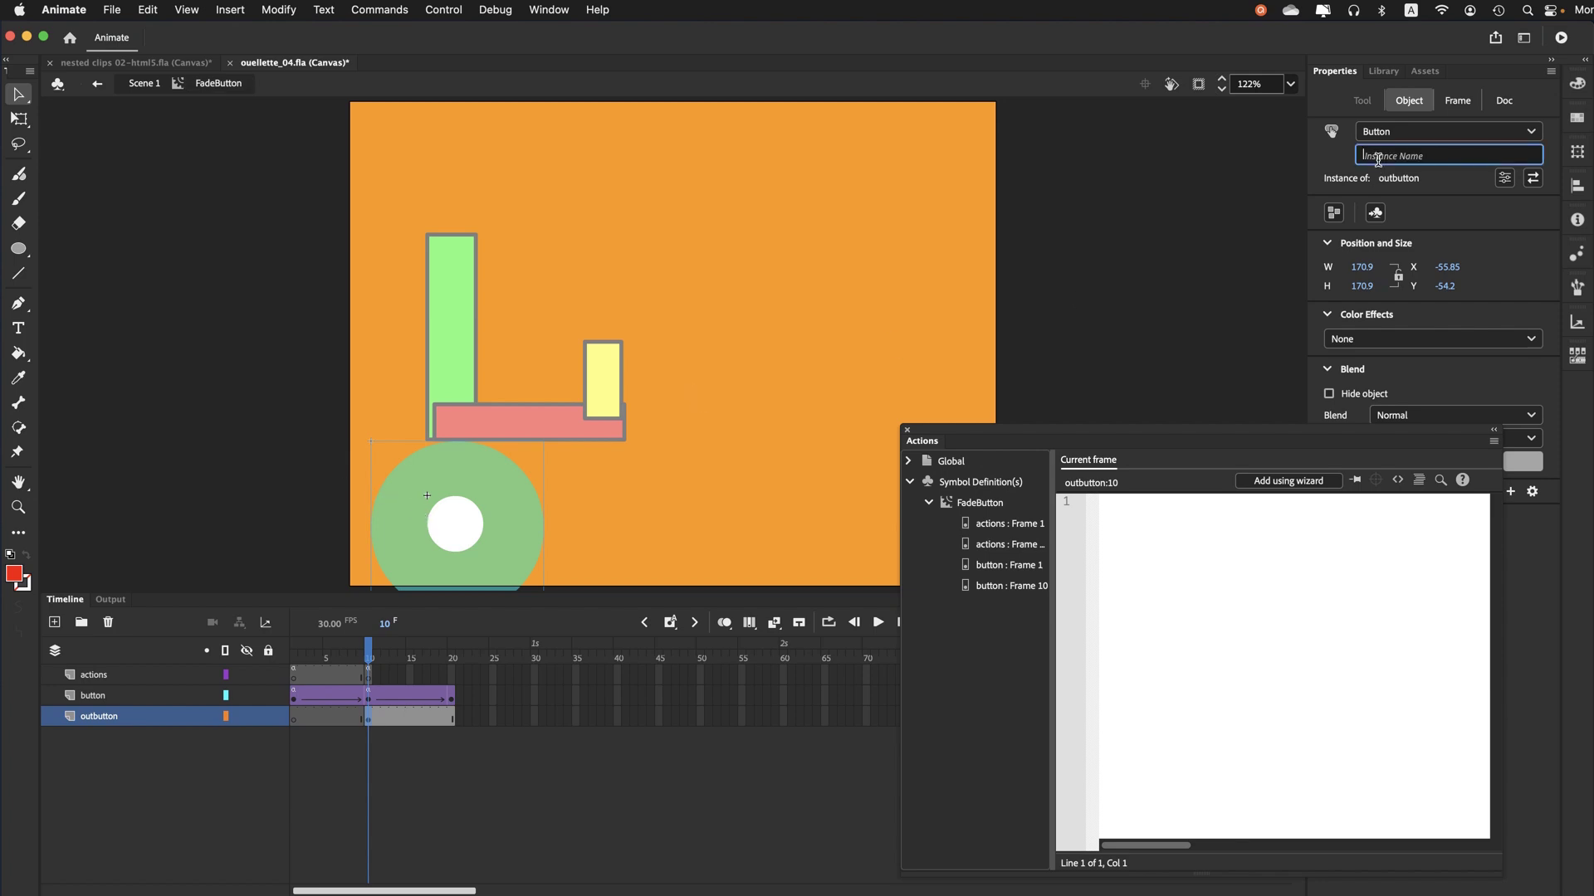
{"action": "type", "text": "outbutton_btn"}
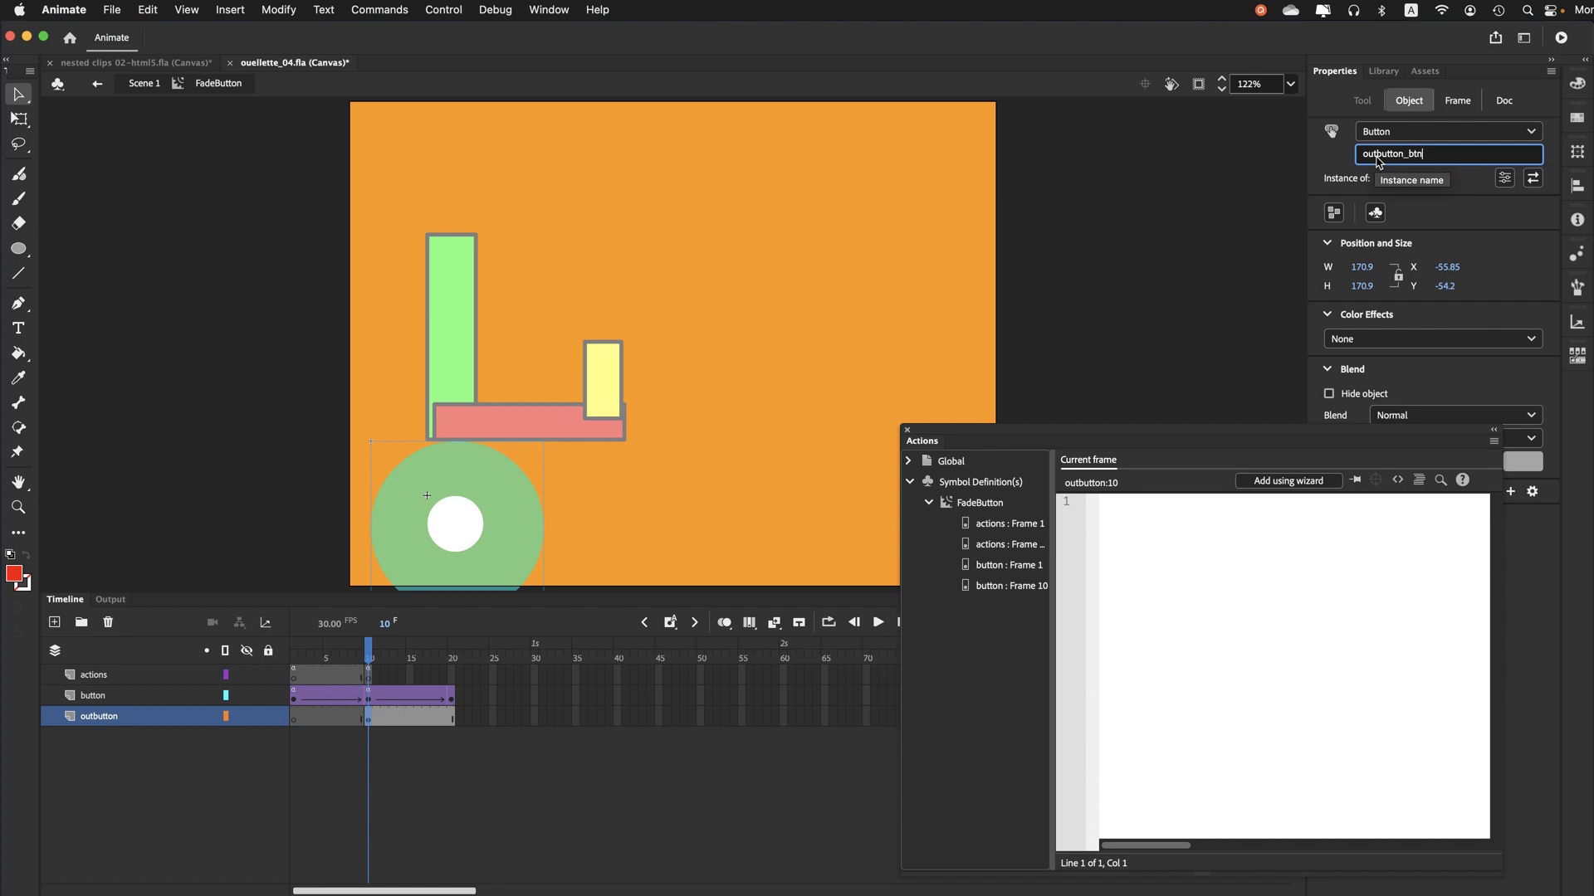
{"action": "key", "text": "Return"}
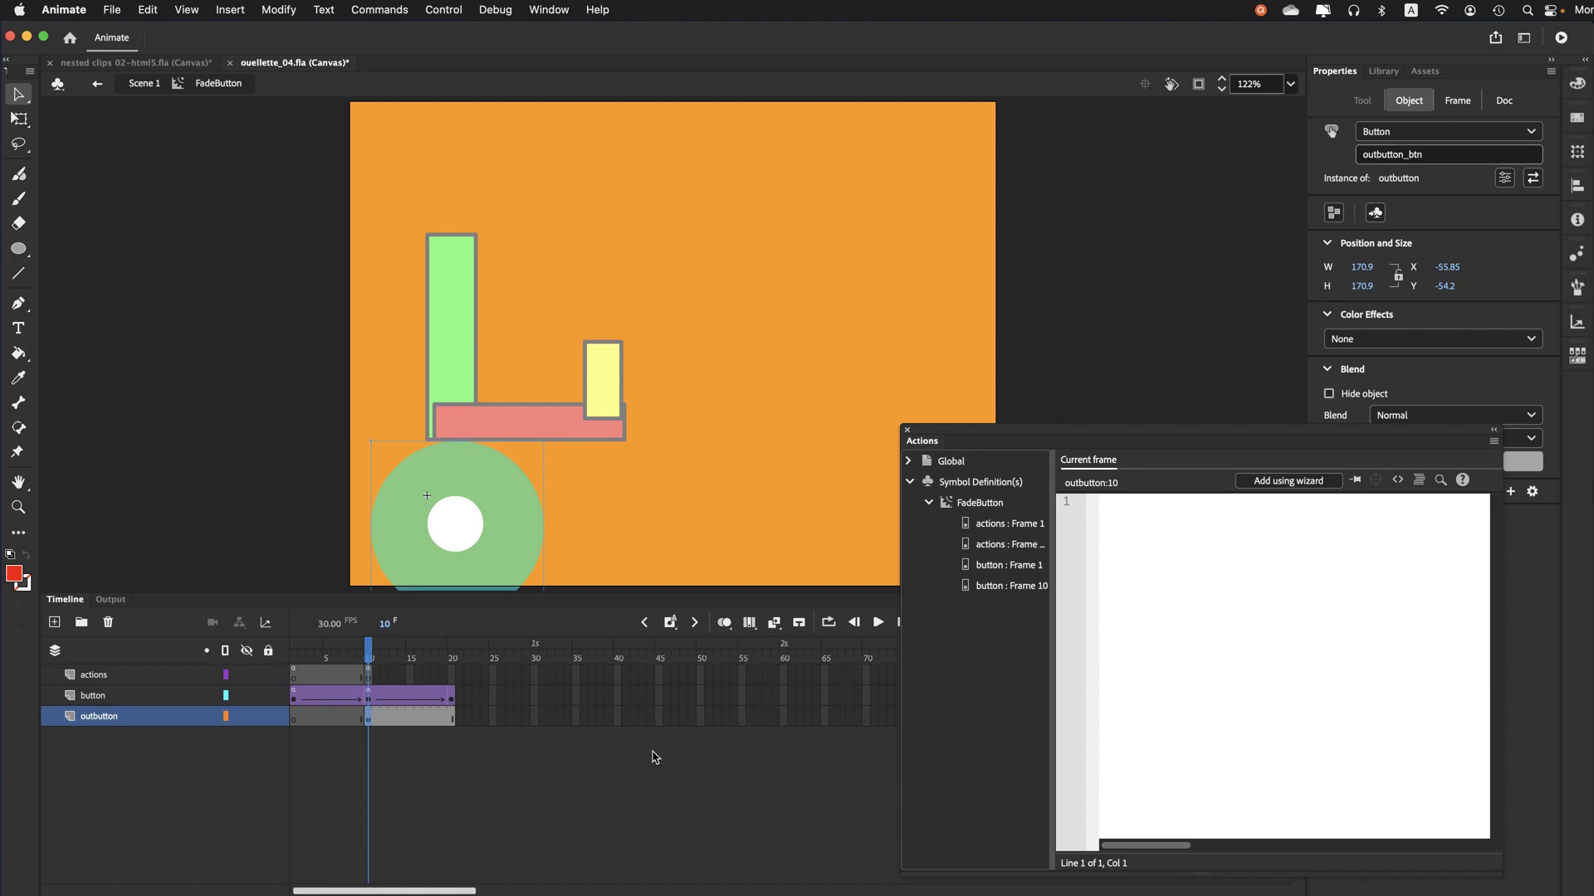
Widen the script editor, then copy the mouseover script from frame 1 of the button layer and delete it there
{"action": "left_click", "coordinate": [373, 698]}
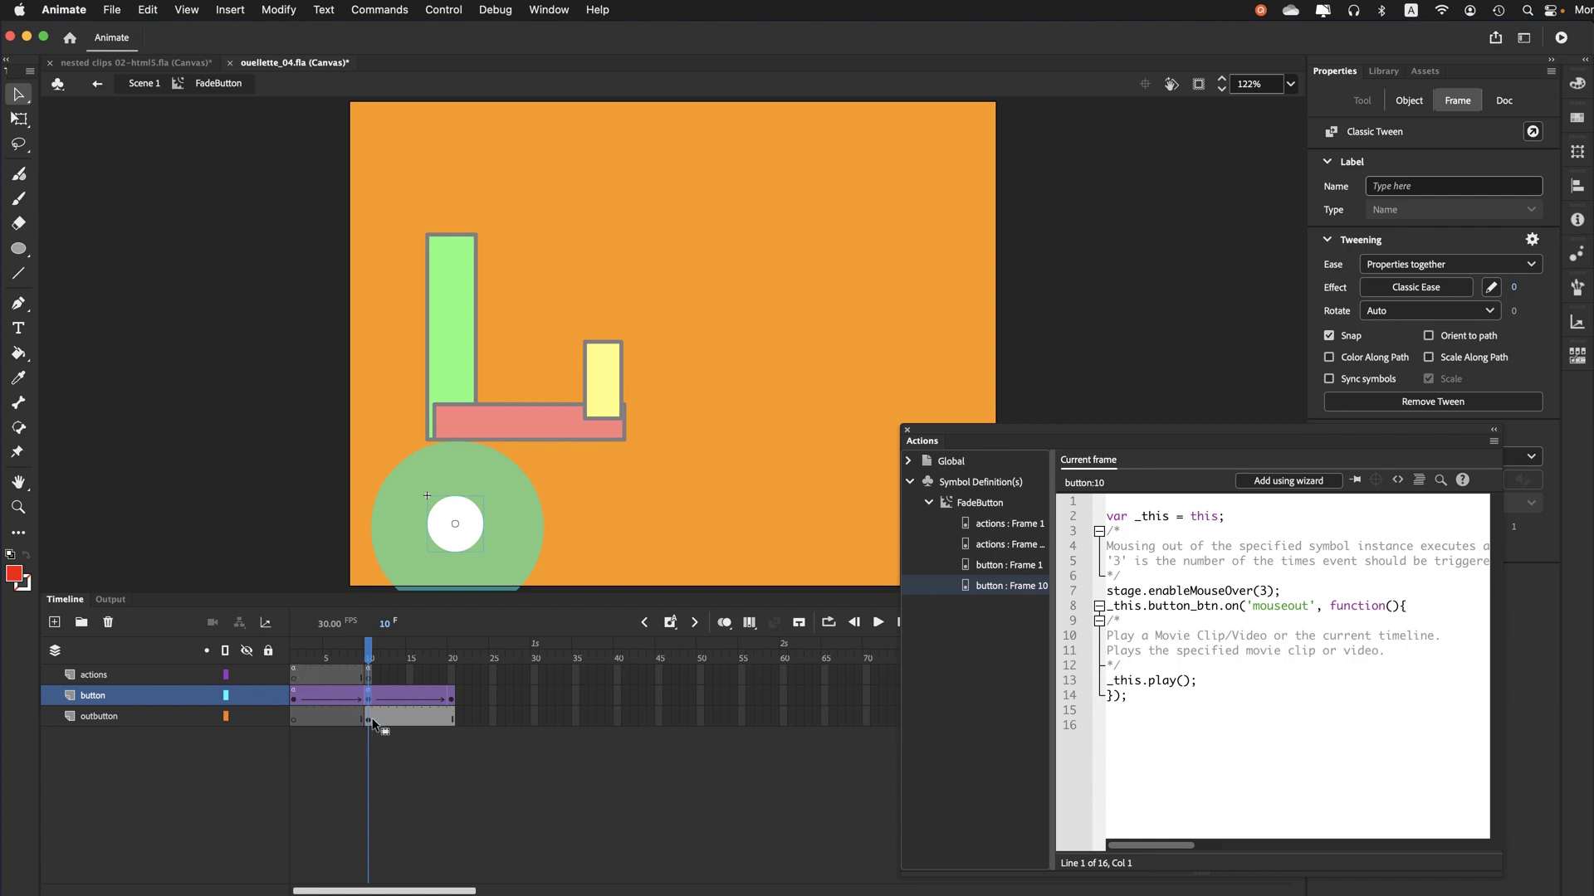
{"action": "left_click", "coordinate": [293, 661]}
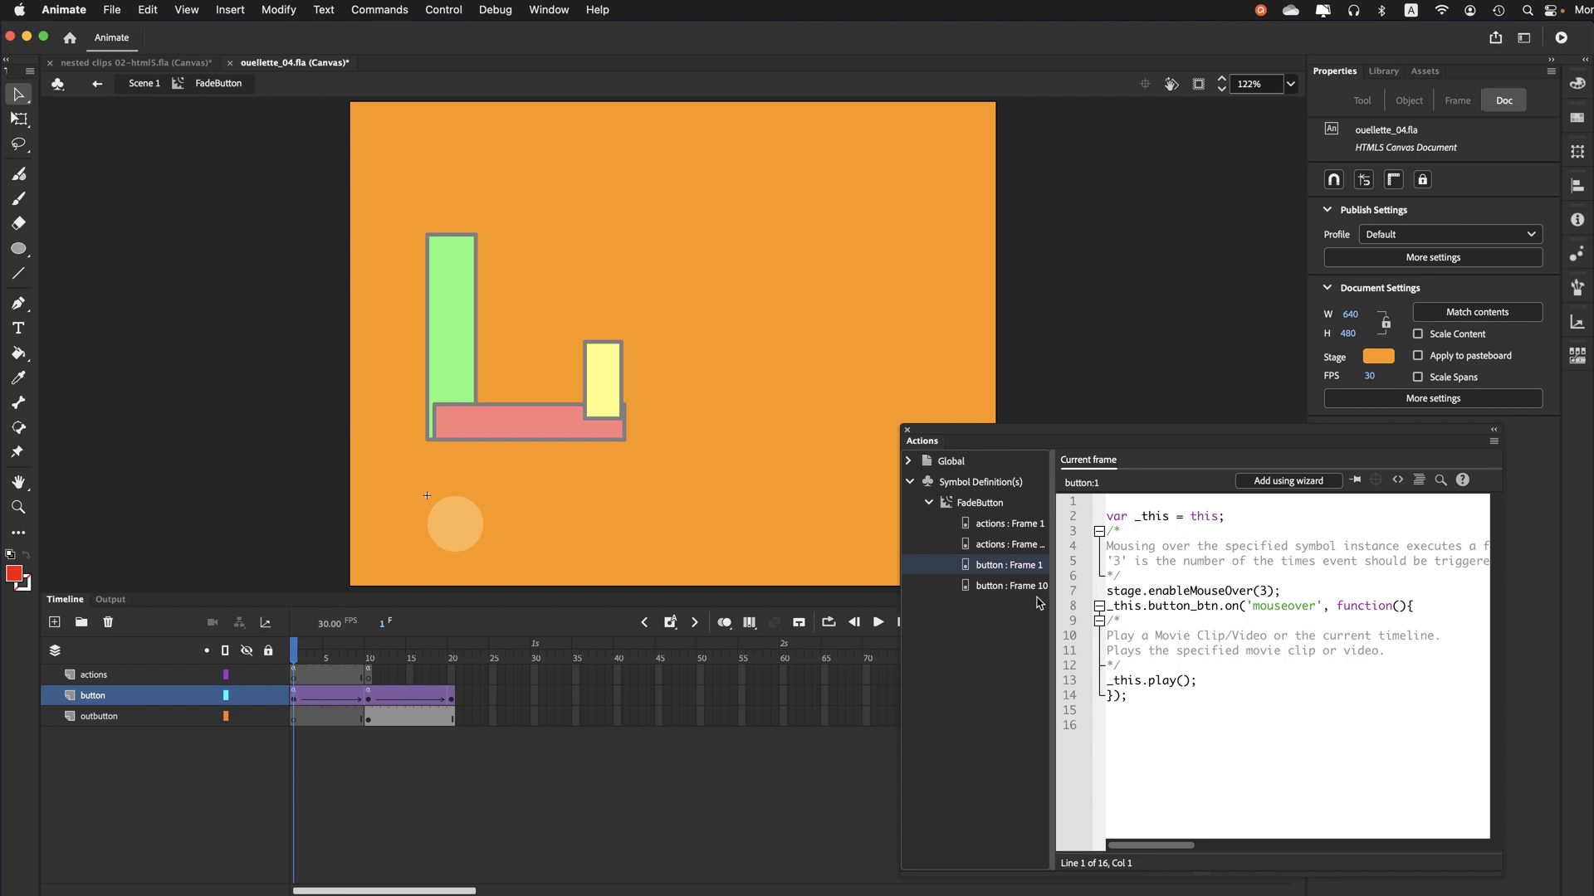
{"action": "left_click_drag", "start_coordinate": [902, 633], "coordinate": [765, 631]}
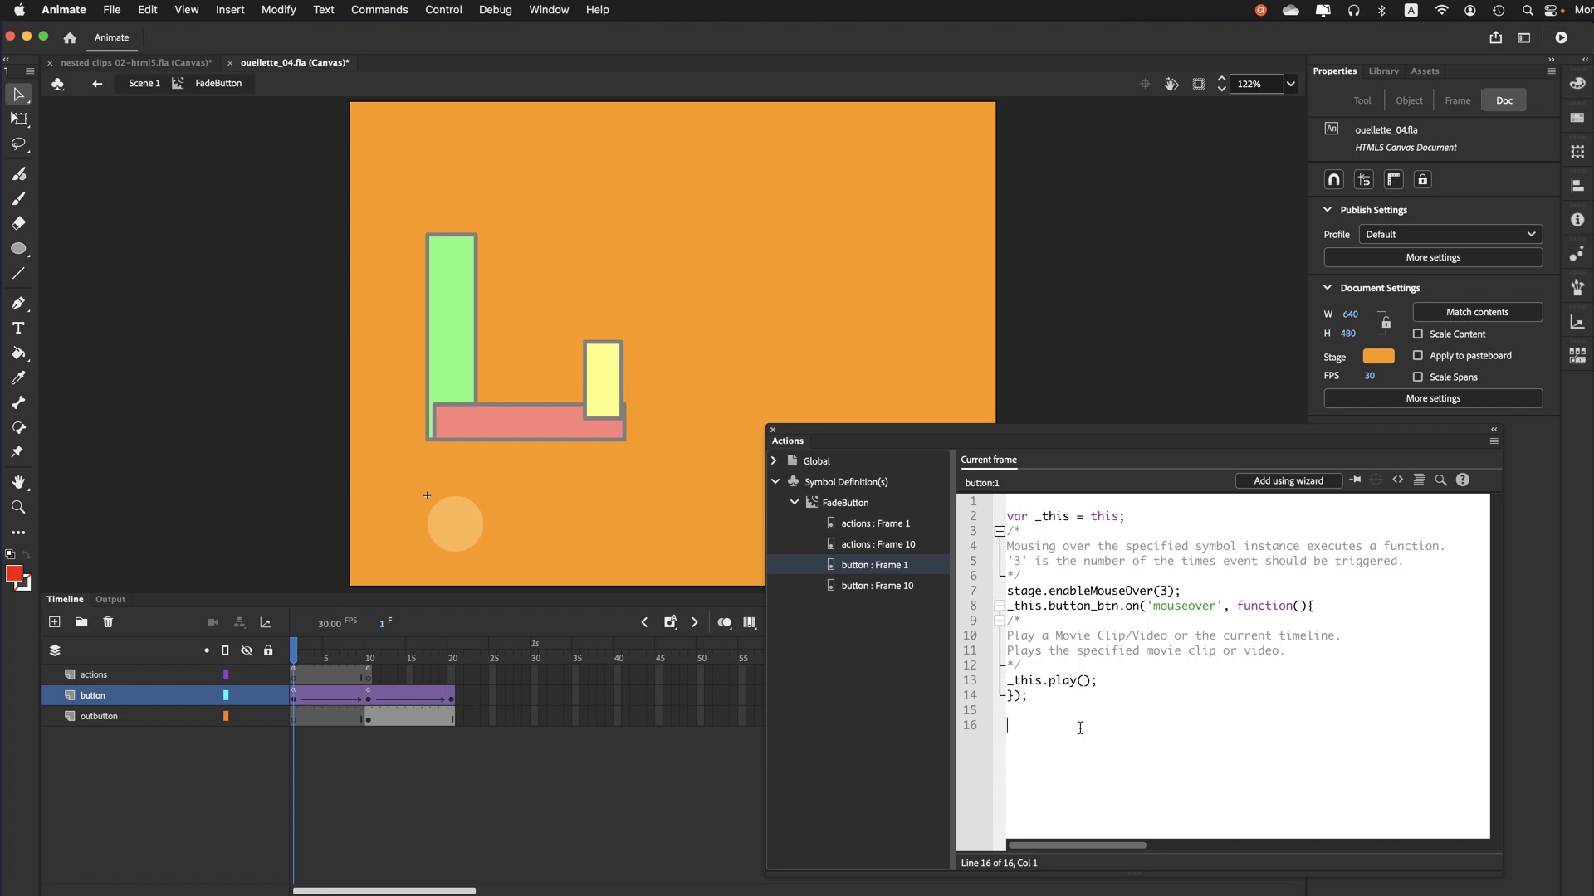
{"action": "left_click_drag", "start_coordinate": [1081, 727], "coordinate": [977, 479]}
{"action": "key", "text": "super+c"}
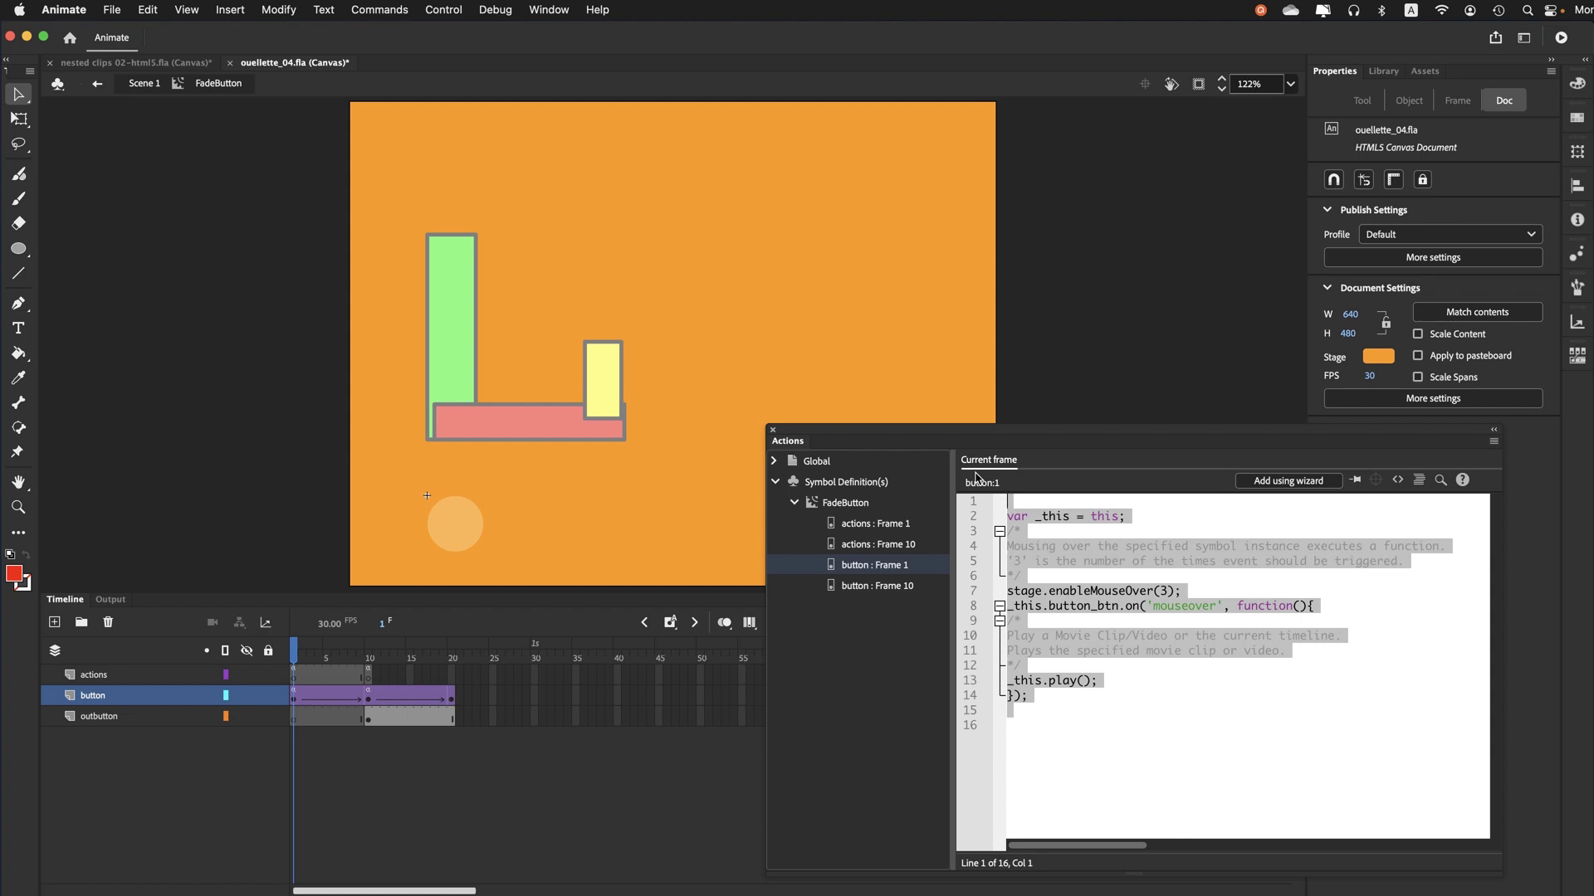
{"action": "key", "text": "Delete"}
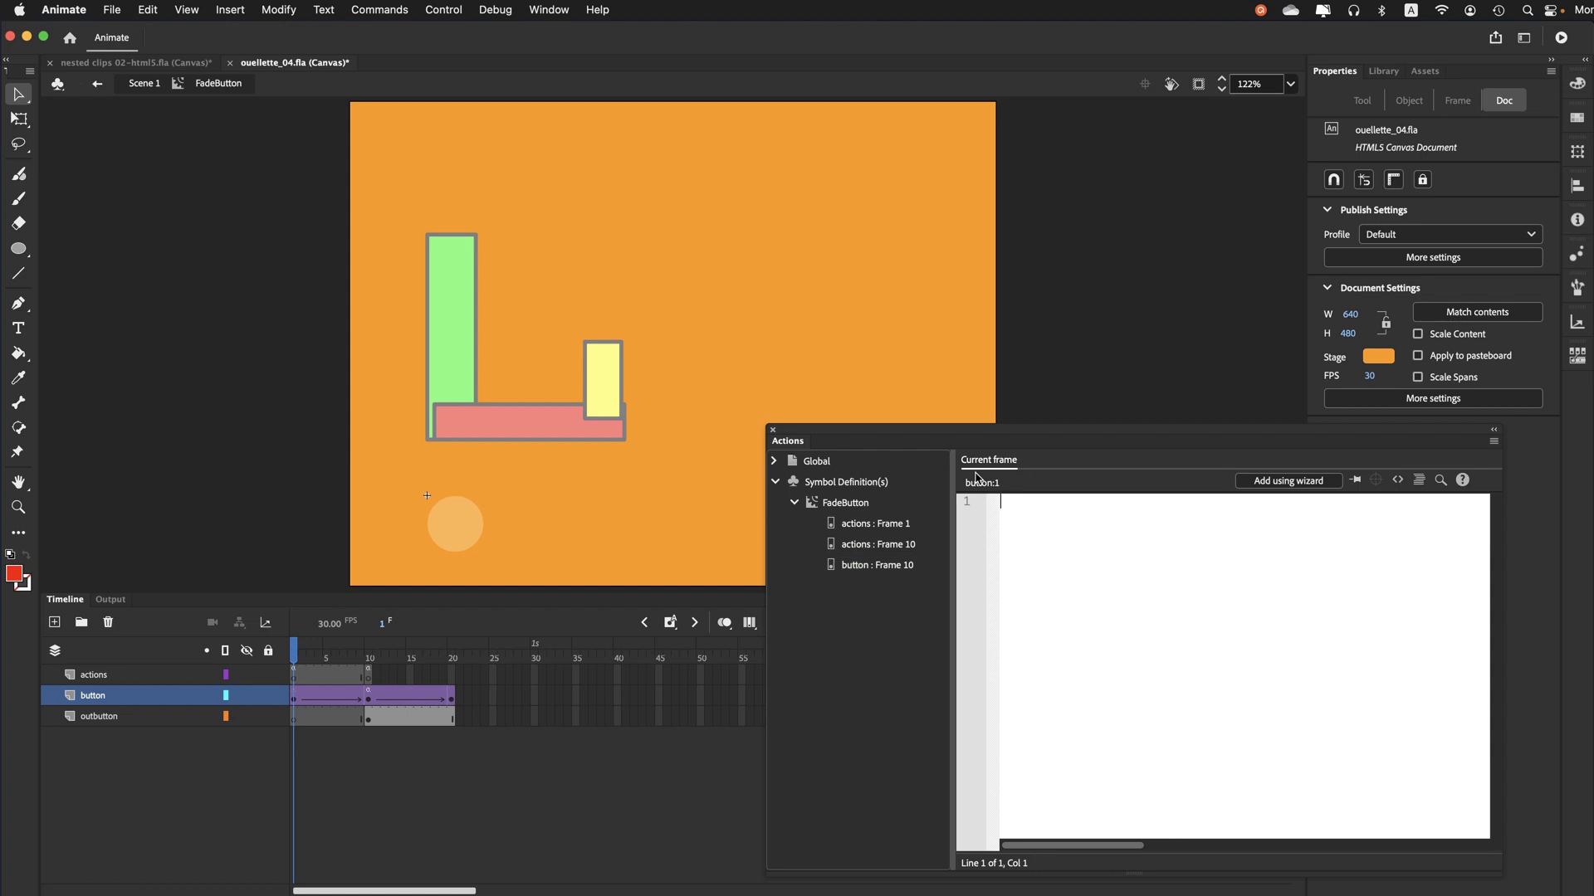
Paste the mouseover script below the _this.stop(); line in the frame 1 script of the actions layer
{"action": "left_click", "coordinate": [904, 526]}
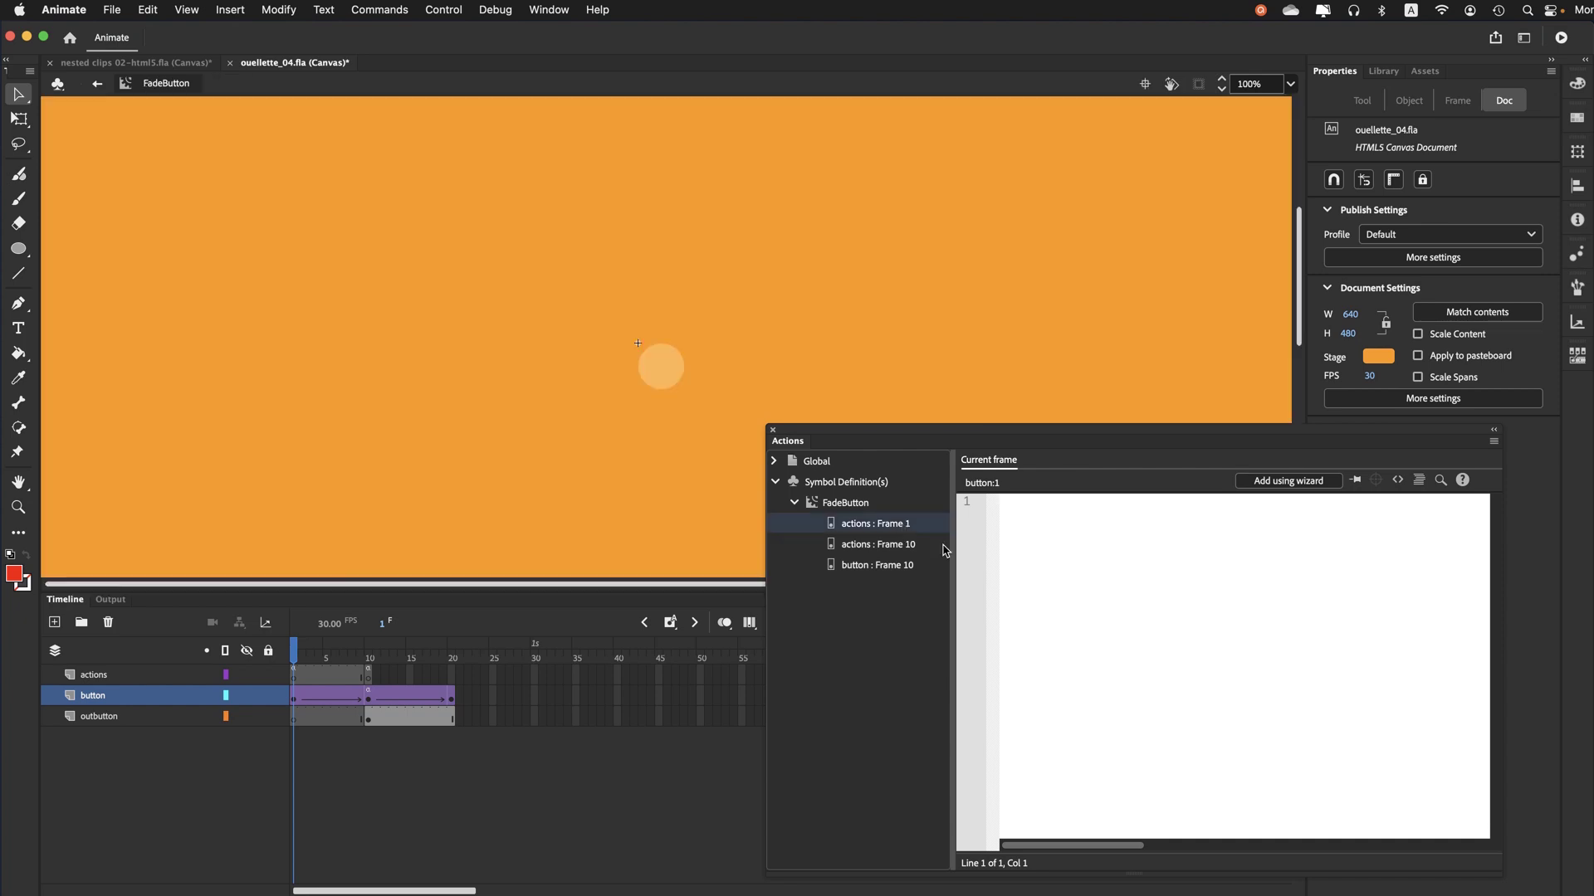
{"action": "left_click", "coordinate": [1098, 592]}
{"action": "key", "text": "Return"}
{"action": "key", "text": "Return"}
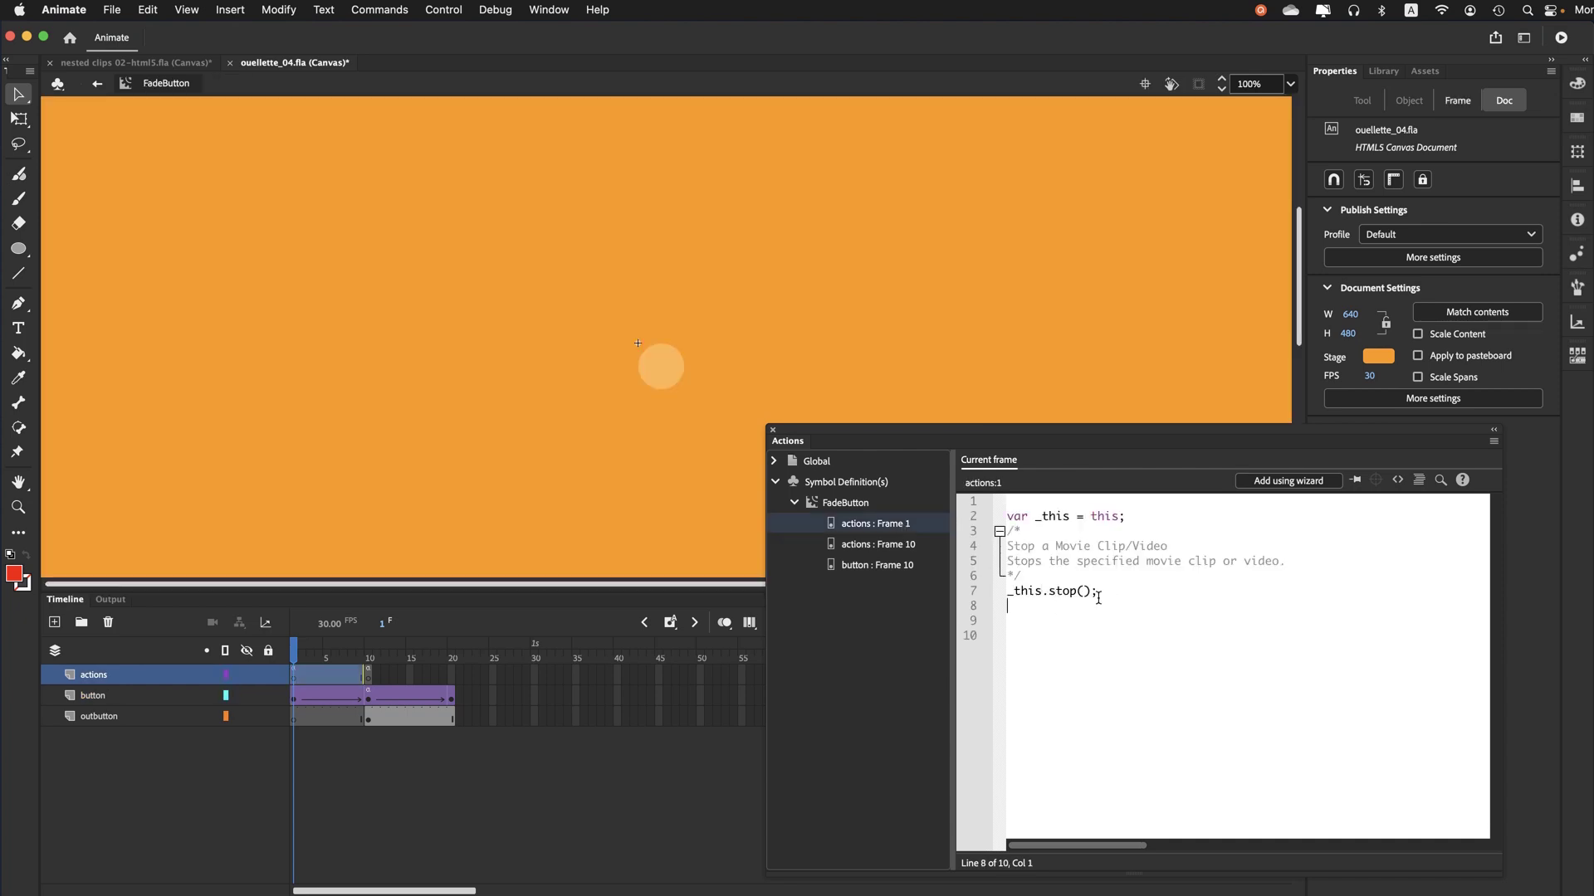
{"action": "key", "text": "super+v"}
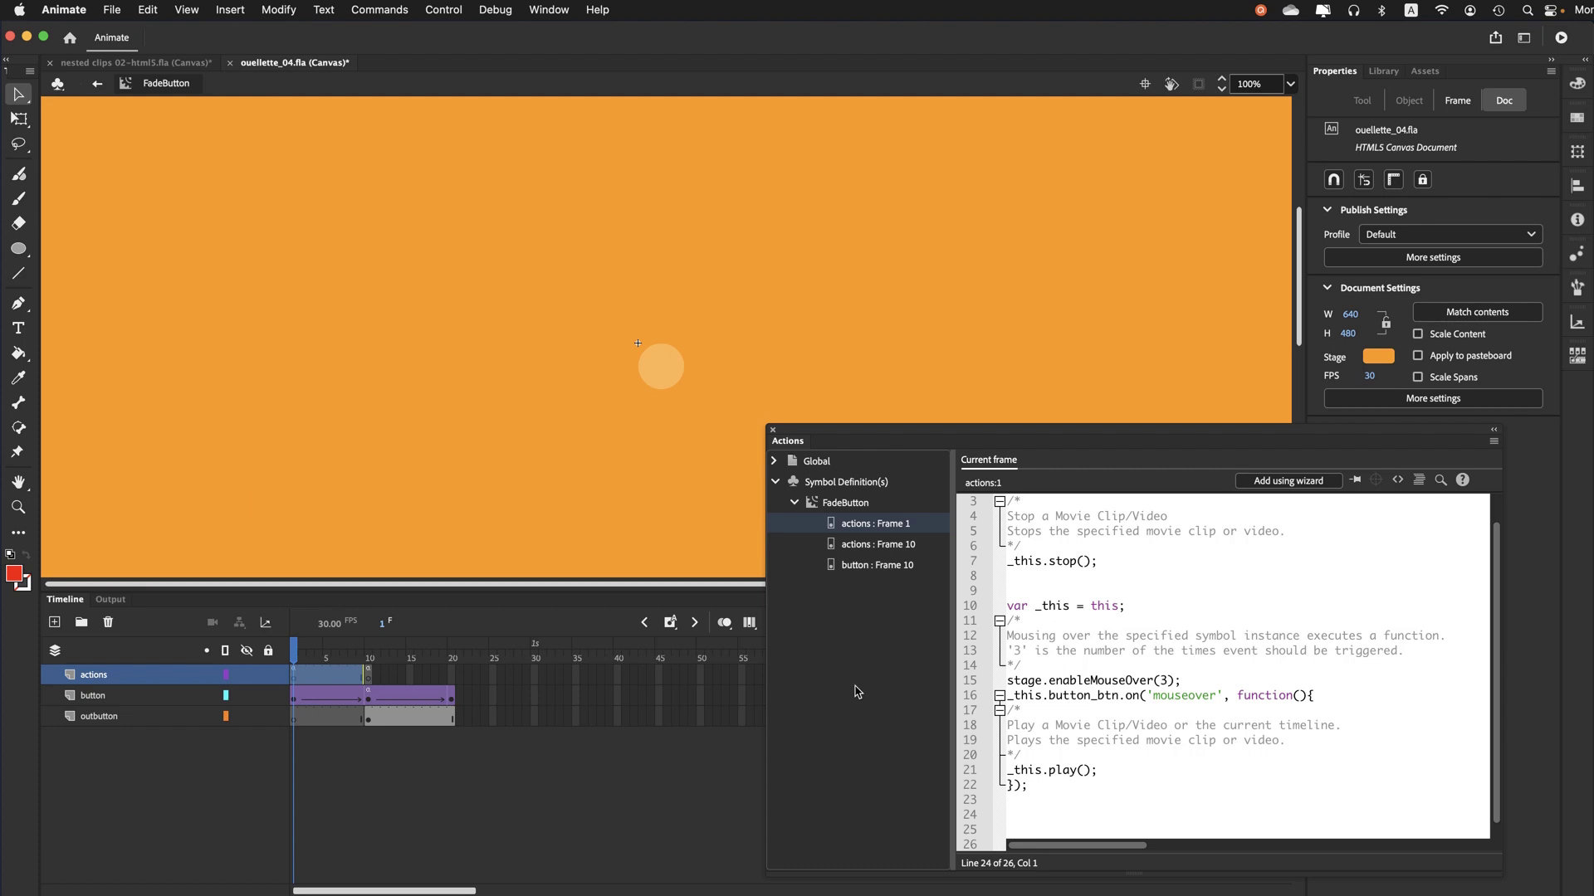
Copy the mouseout script from frame 10 of the button layer and delete it there
{"action": "left_click", "coordinate": [845, 568]}
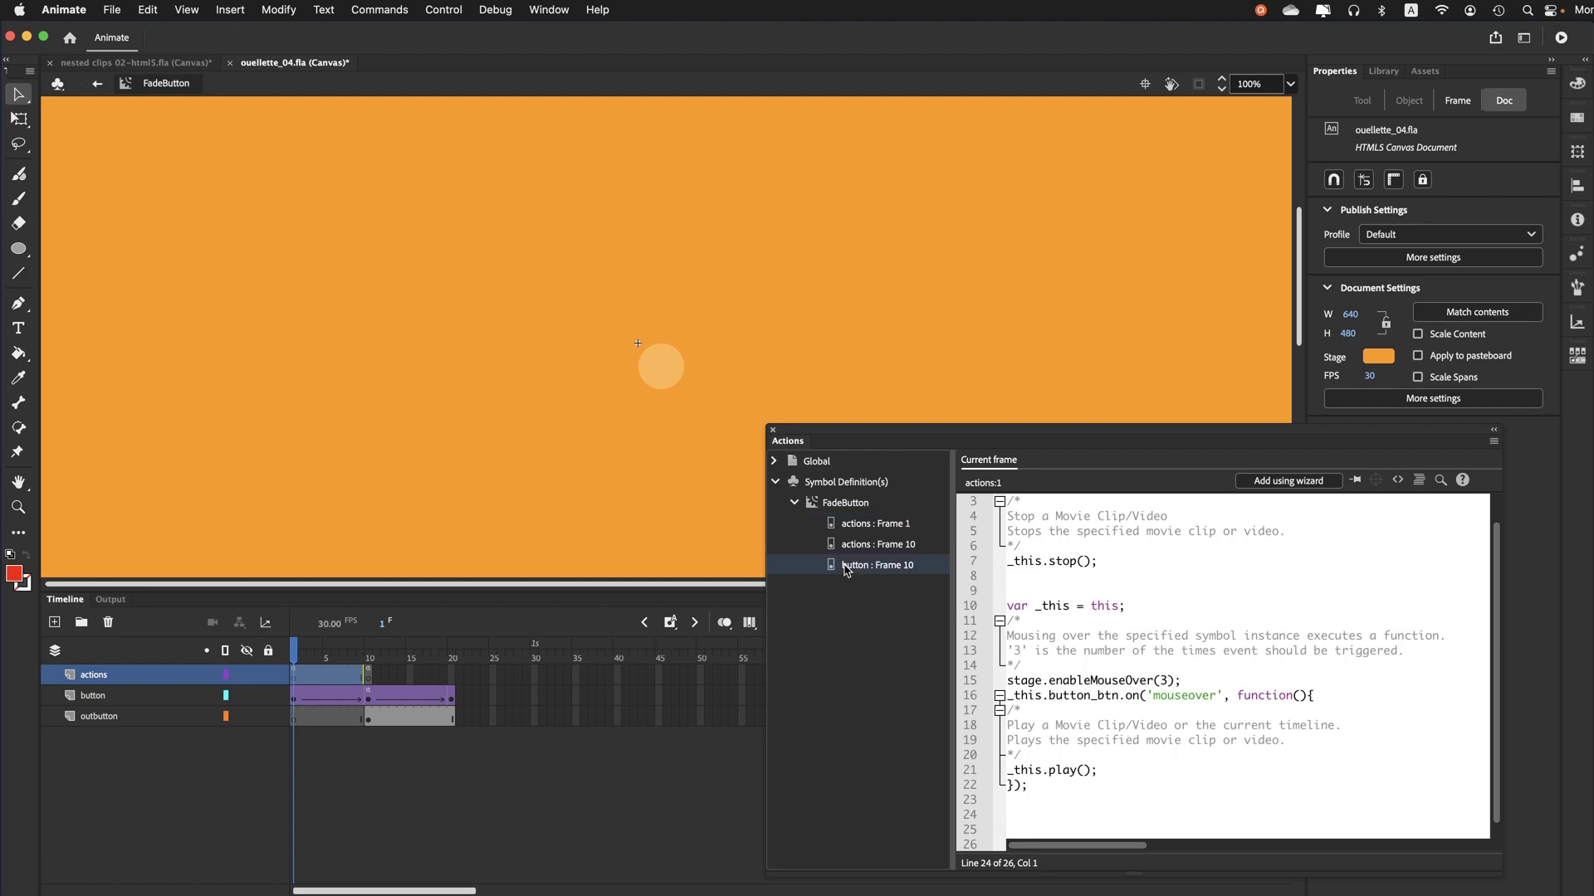
{"action": "left_click_drag", "start_coordinate": [1045, 737], "coordinate": [952, 470]}
{"action": "key", "text": "cmd+c"}
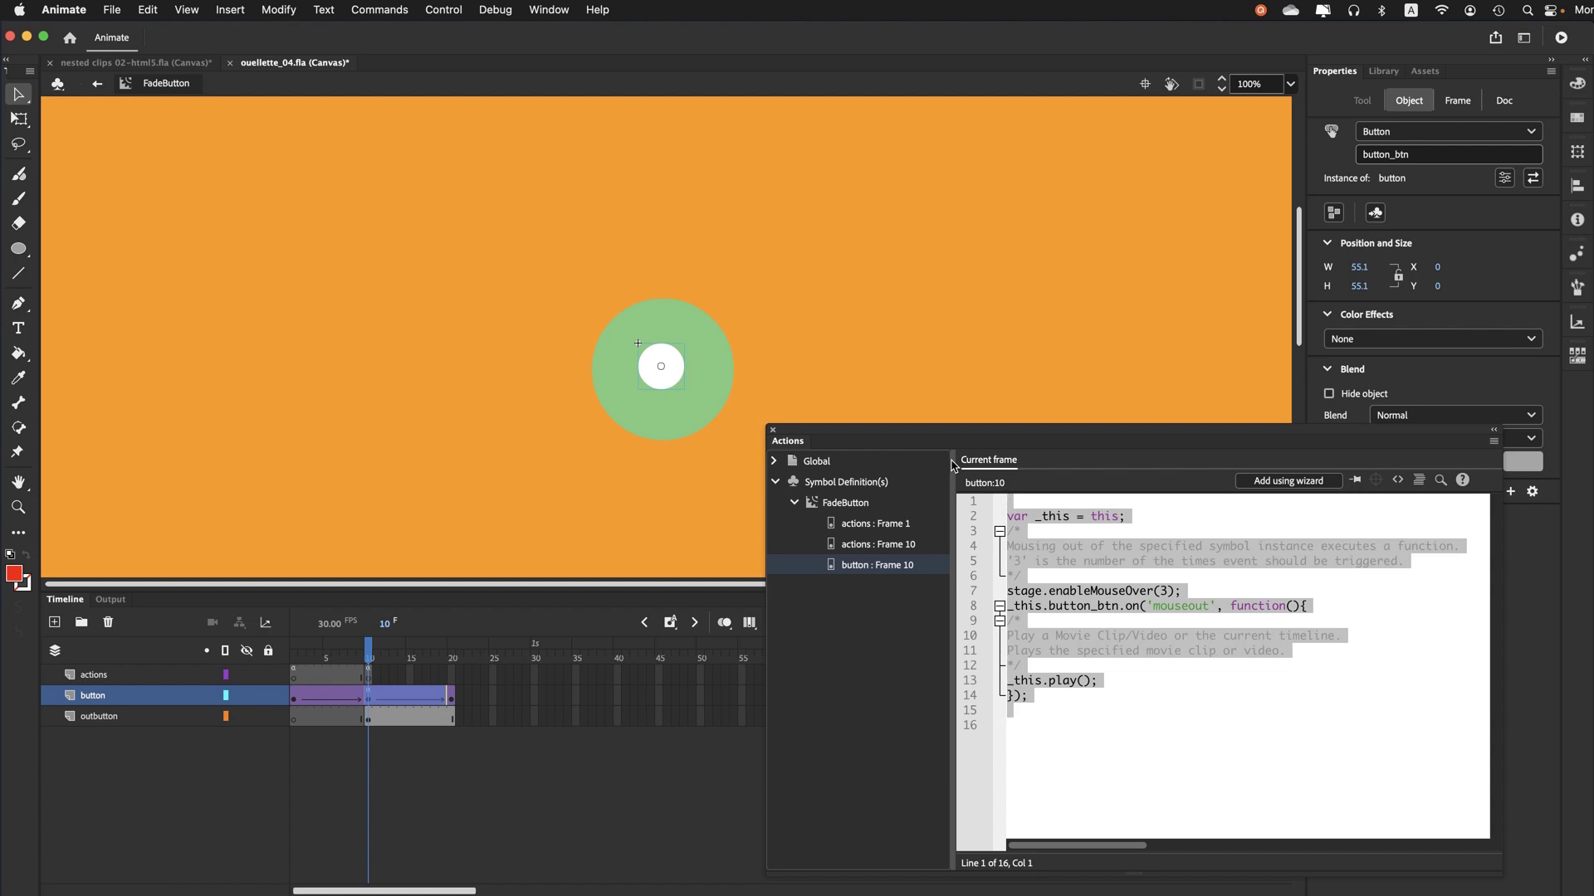
{"action": "key", "text": "Delete"}
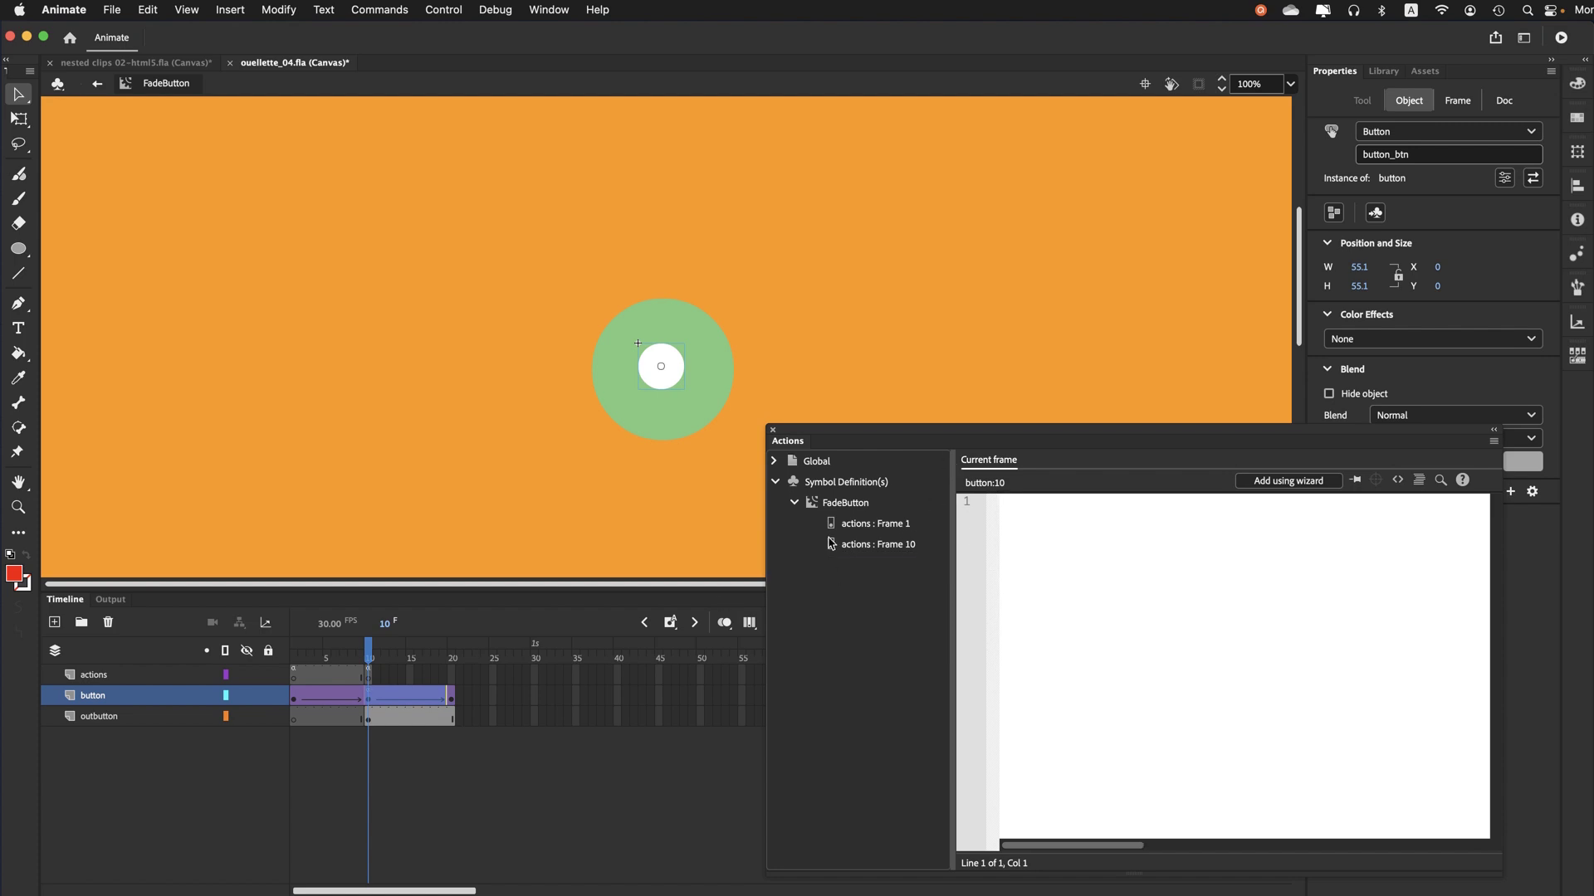
Paste the mouseout script below the _this.stop(); line in the frame 10 script of the actions layer
{"action": "left_click", "coordinate": [847, 545]}
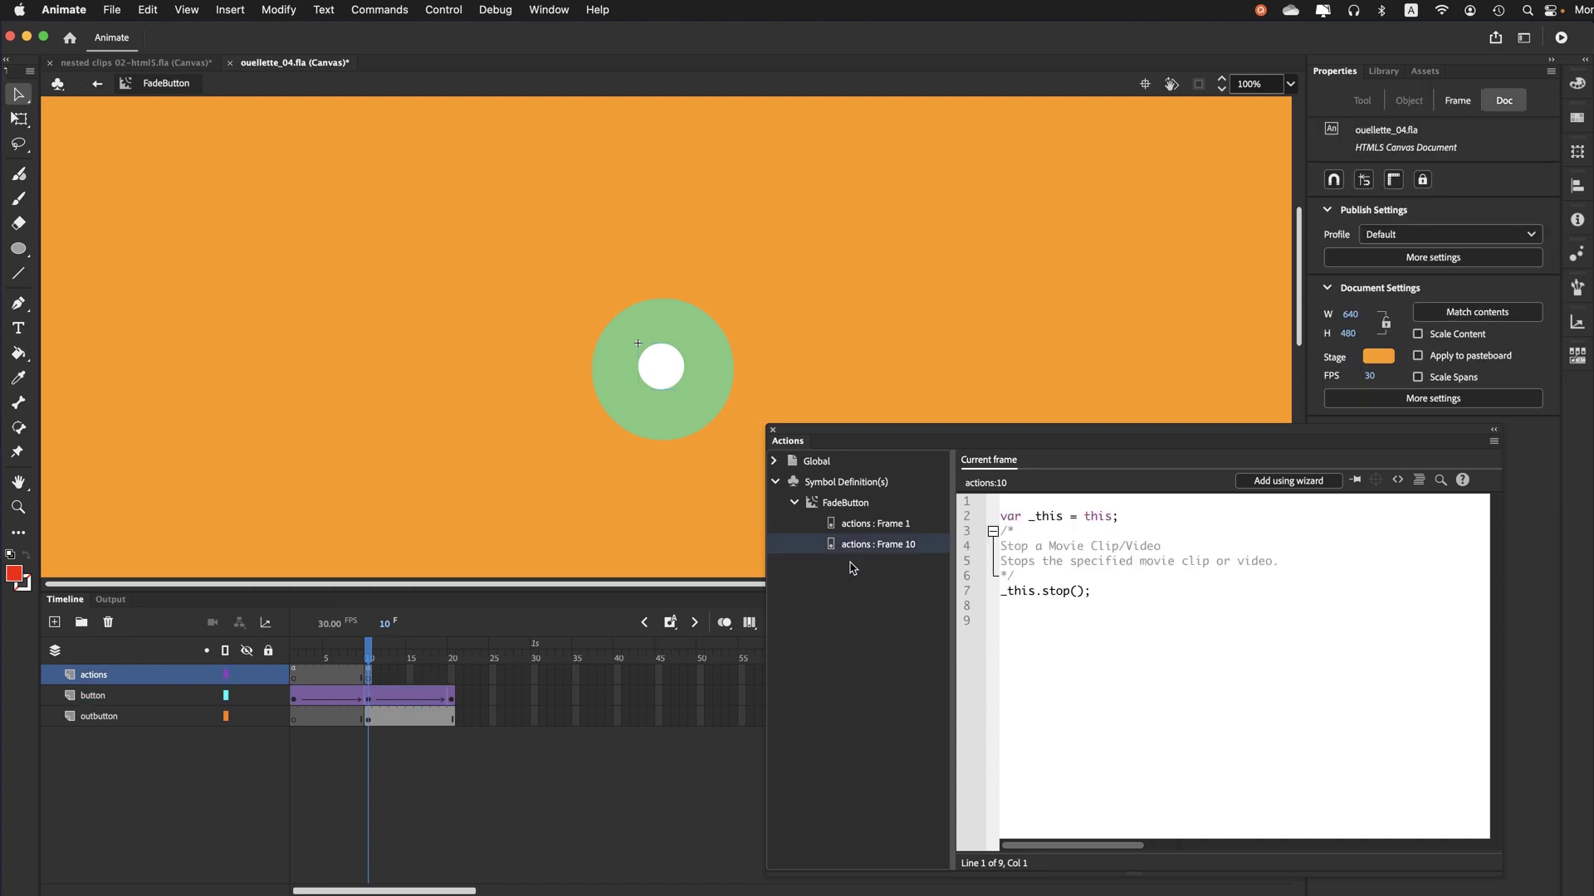
{"action": "left_click", "coordinate": [1119, 593]}
{"action": "key", "text": "Return"}
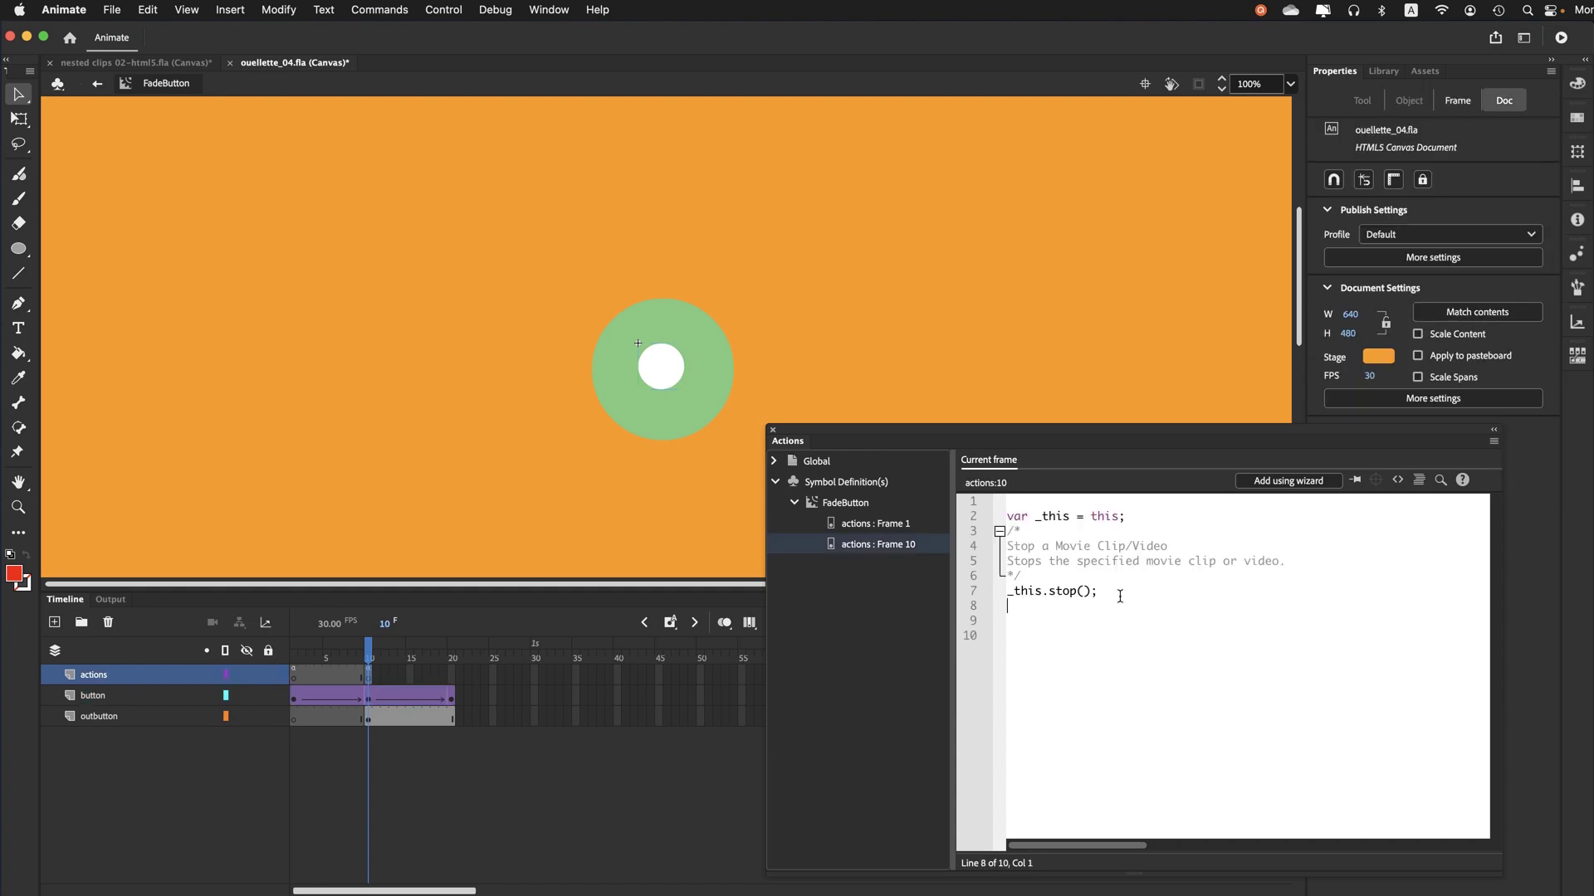
{"action": "key", "text": "Return"}
{"action": "key", "text": "cmd+v"}
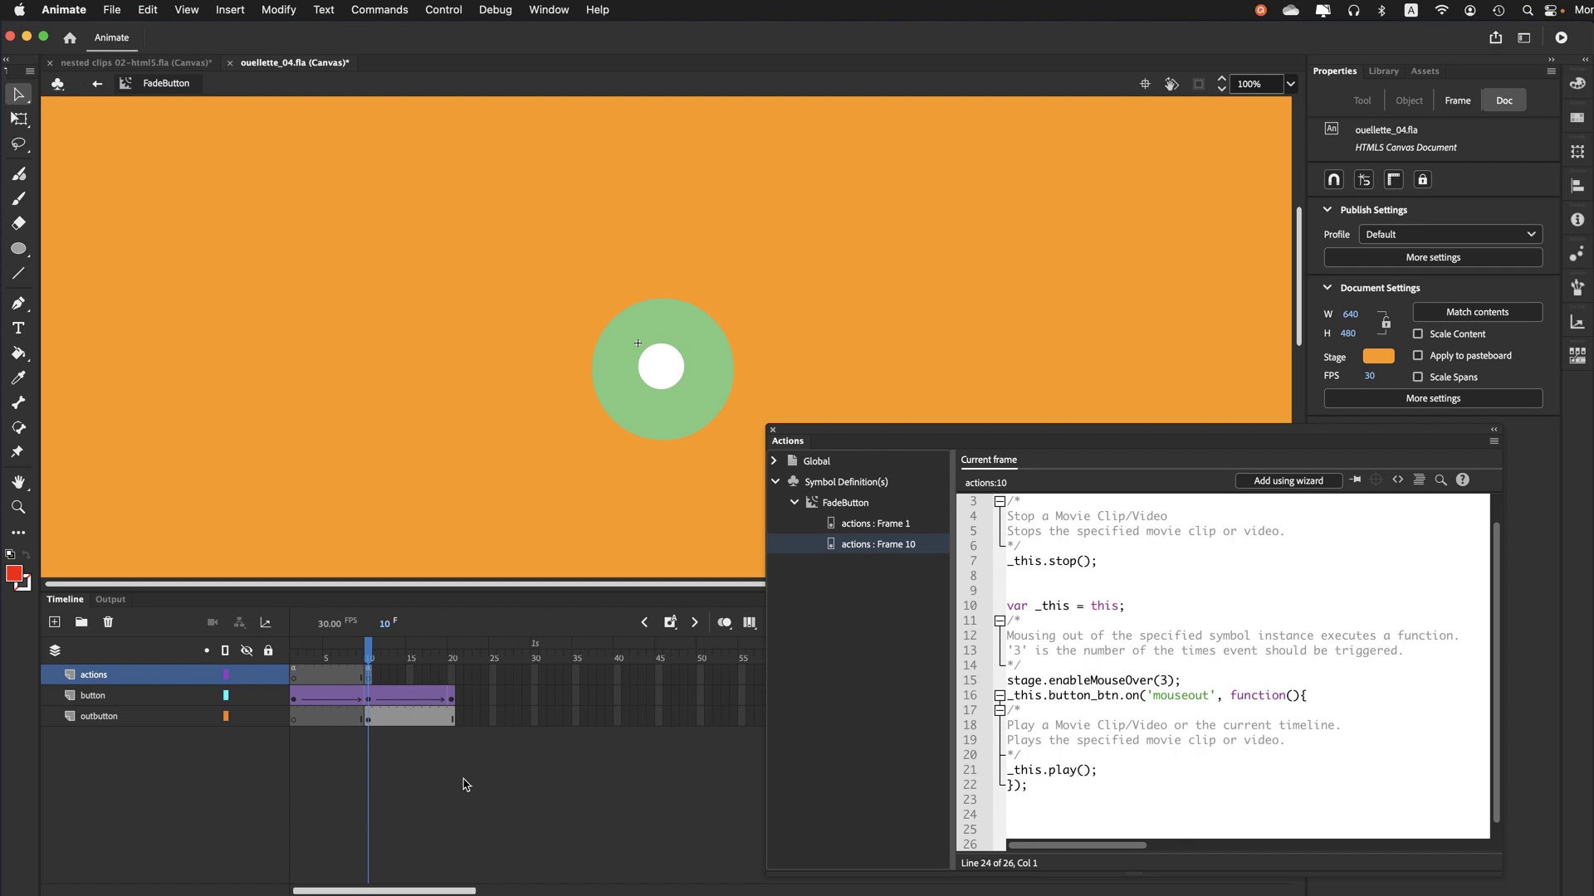
Return to Scene 1, reopen the FadeButton clip in place and select frame 10 of the actions layer
{"action": "left_click", "coordinate": [97, 84]}
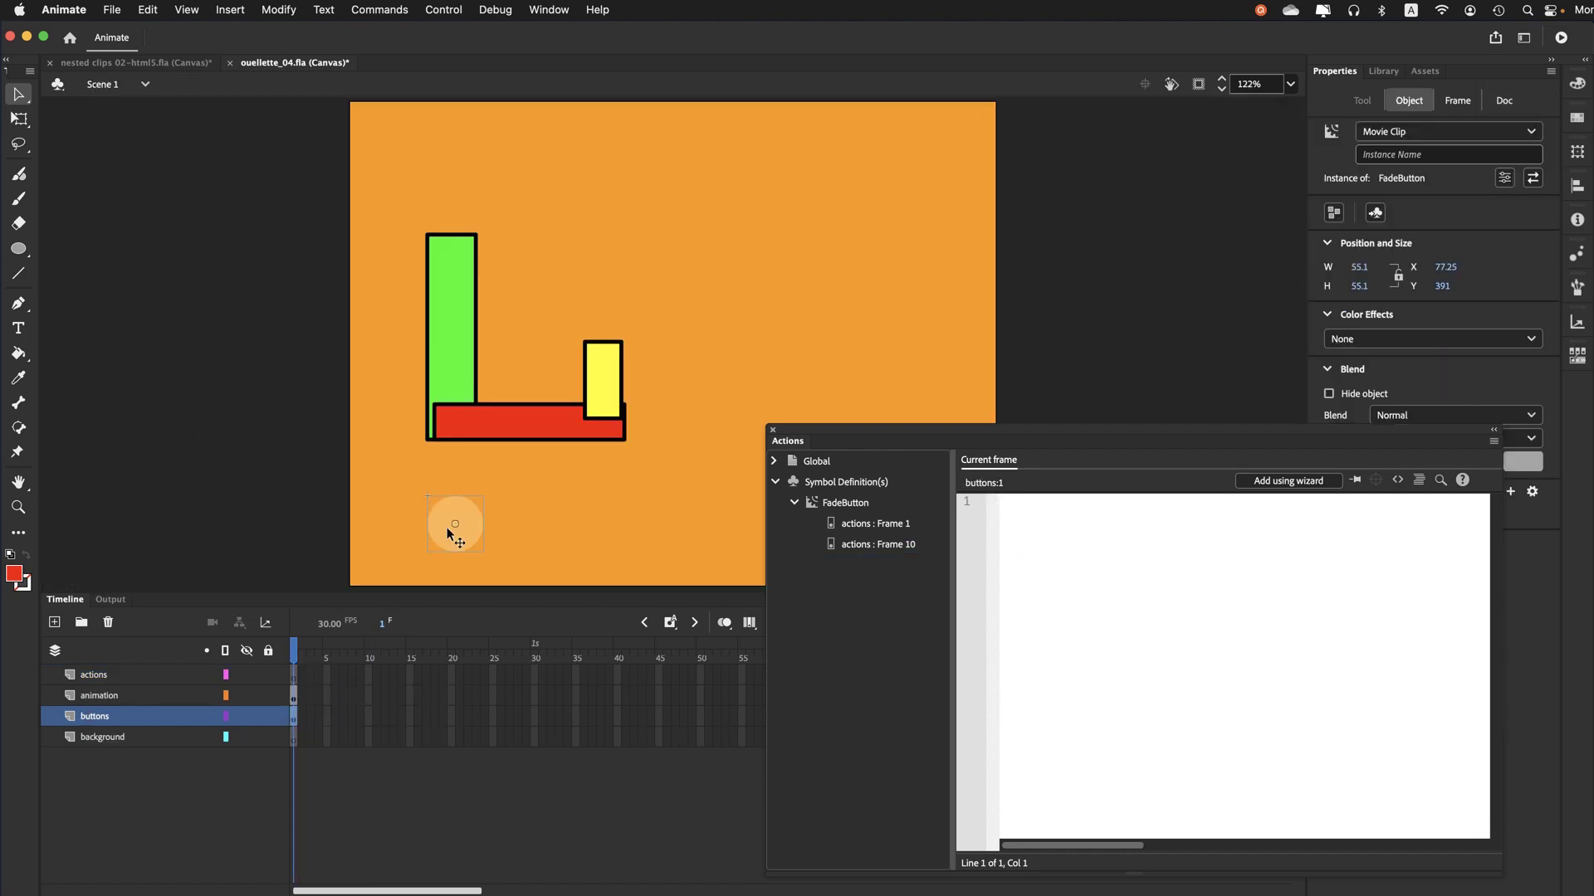
{"action": "double_click", "coordinate": [446, 527]}
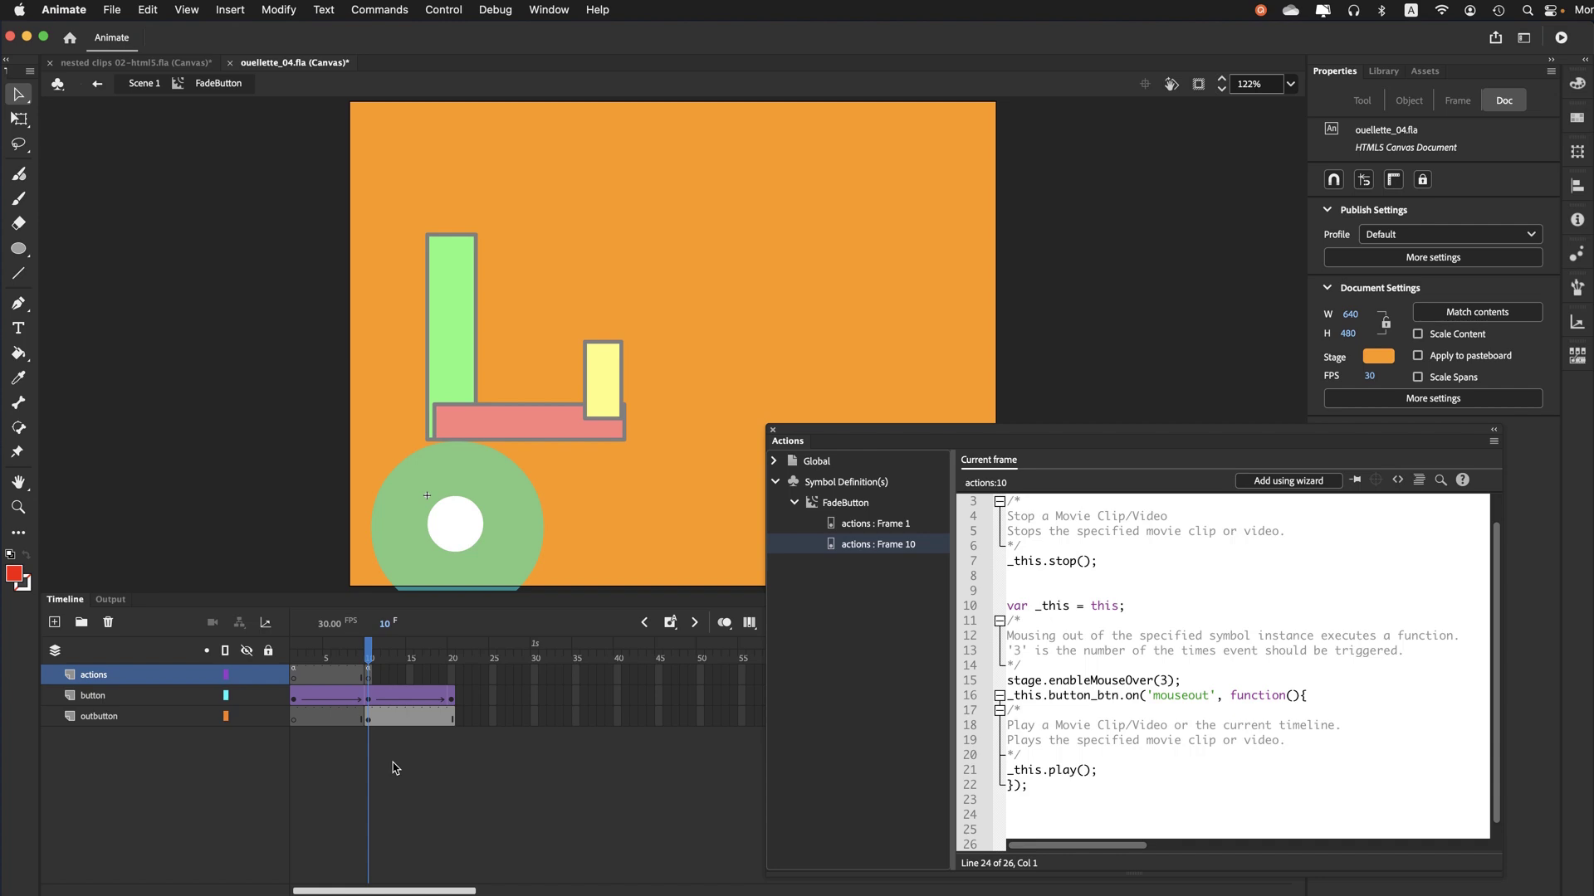
{"action": "left_click", "coordinate": [368, 719]}
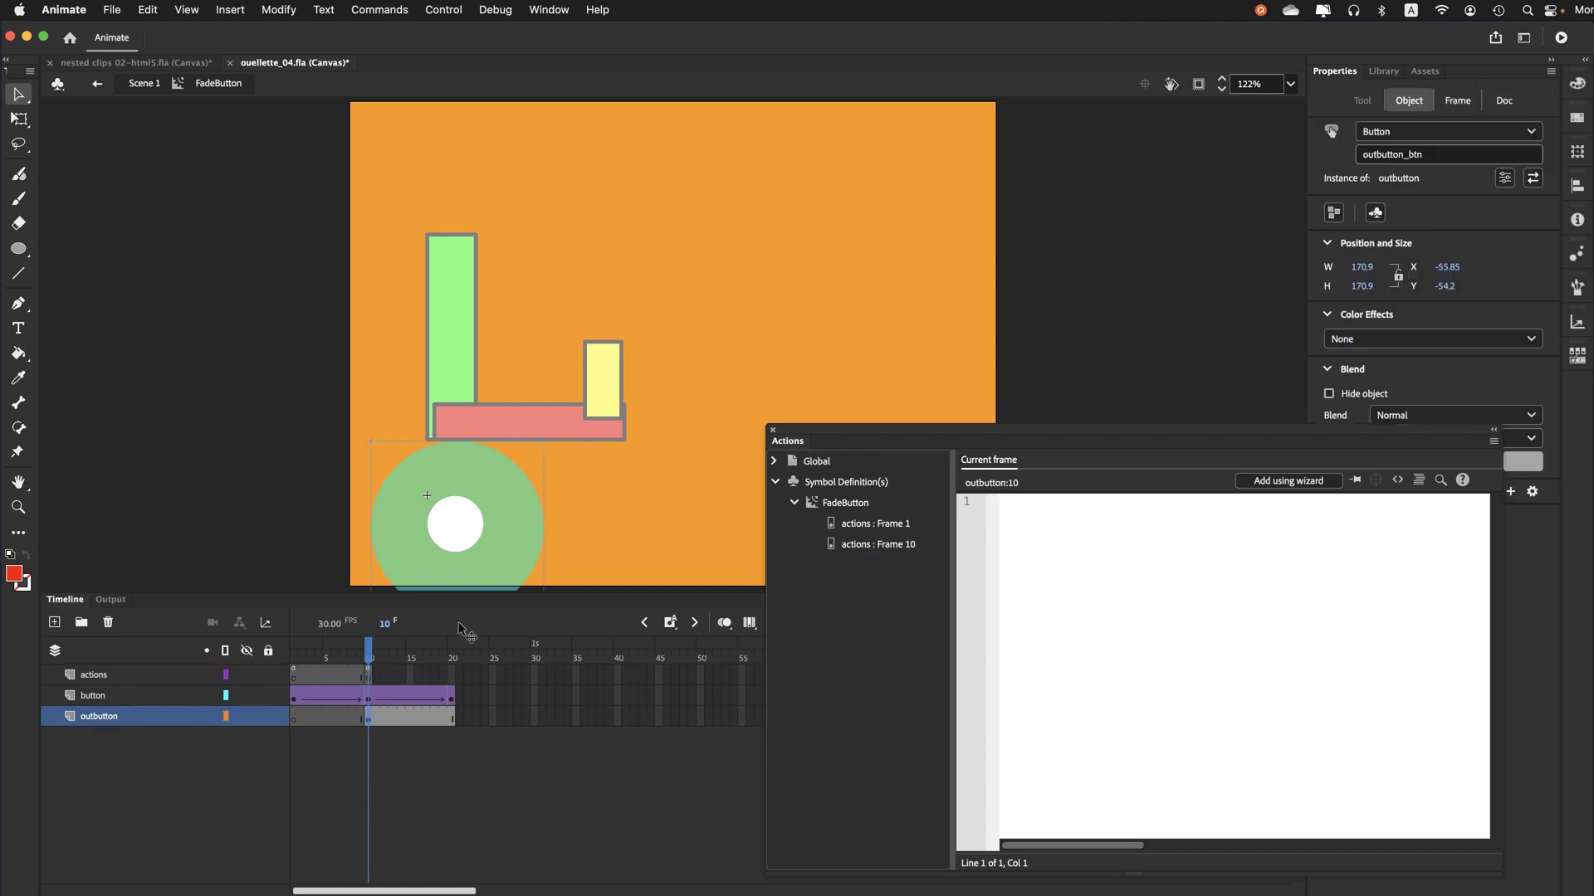
{"action": "left_click", "coordinate": [370, 675]}
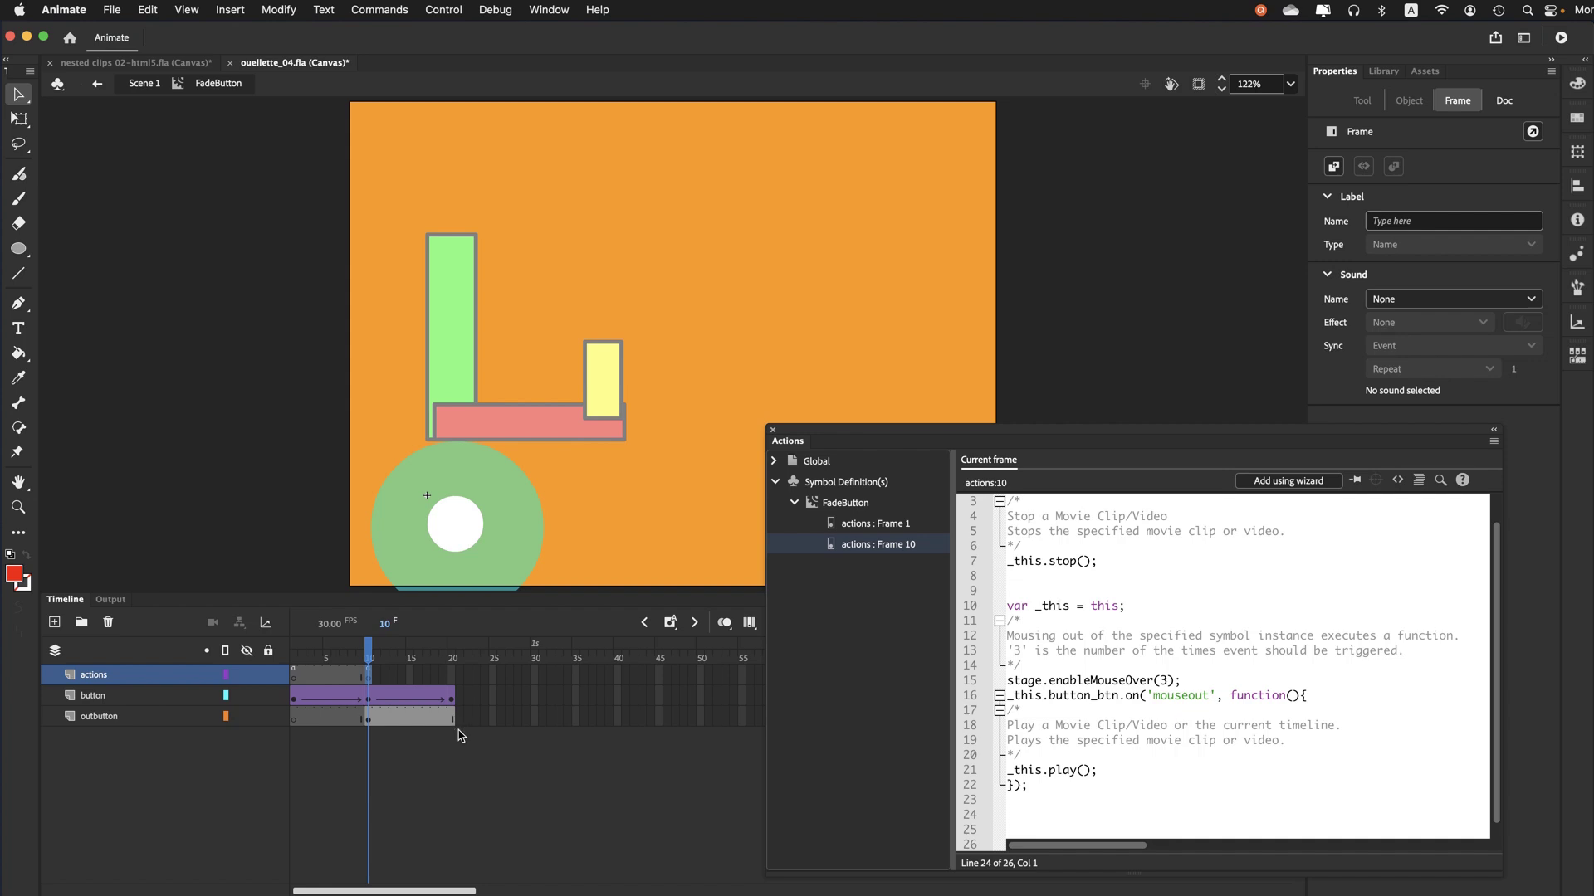
Use the wizard to add a Play action for this timeline, triggered On Mouse Over of outbutton_btn, to the actions layer's frame 10 script
{"action": "left_click", "coordinate": [1268, 479]}
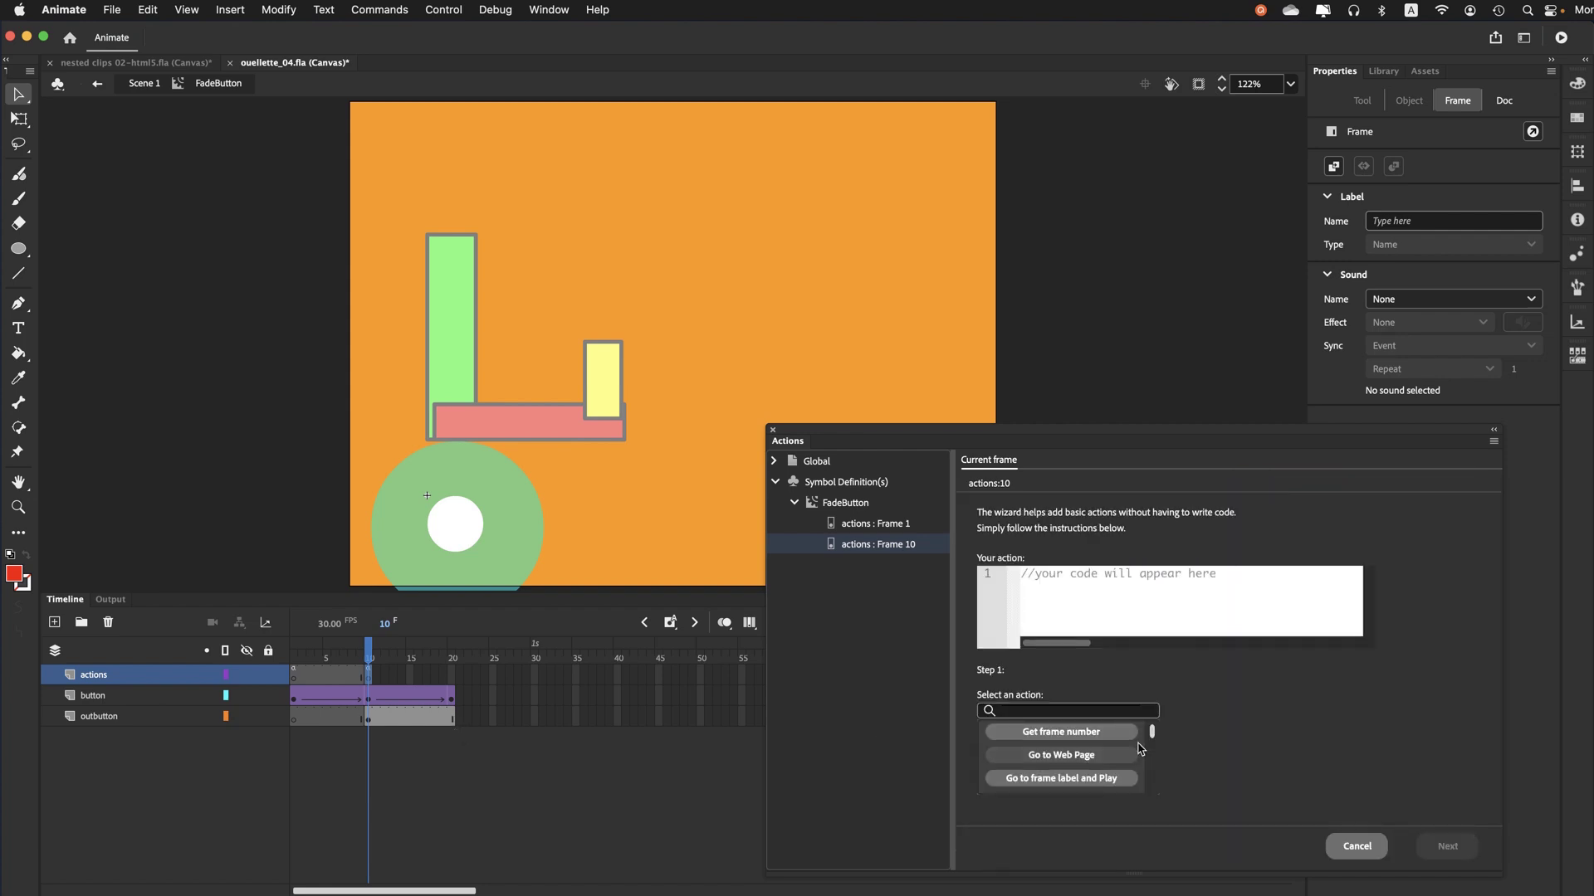
{"action": "scroll", "coordinate": [1106, 751], "scroll_direction": "down", "scroll_amount": 10}
{"action": "scroll", "coordinate": [1107, 751], "scroll_direction": "up", "scroll_amount": 3}
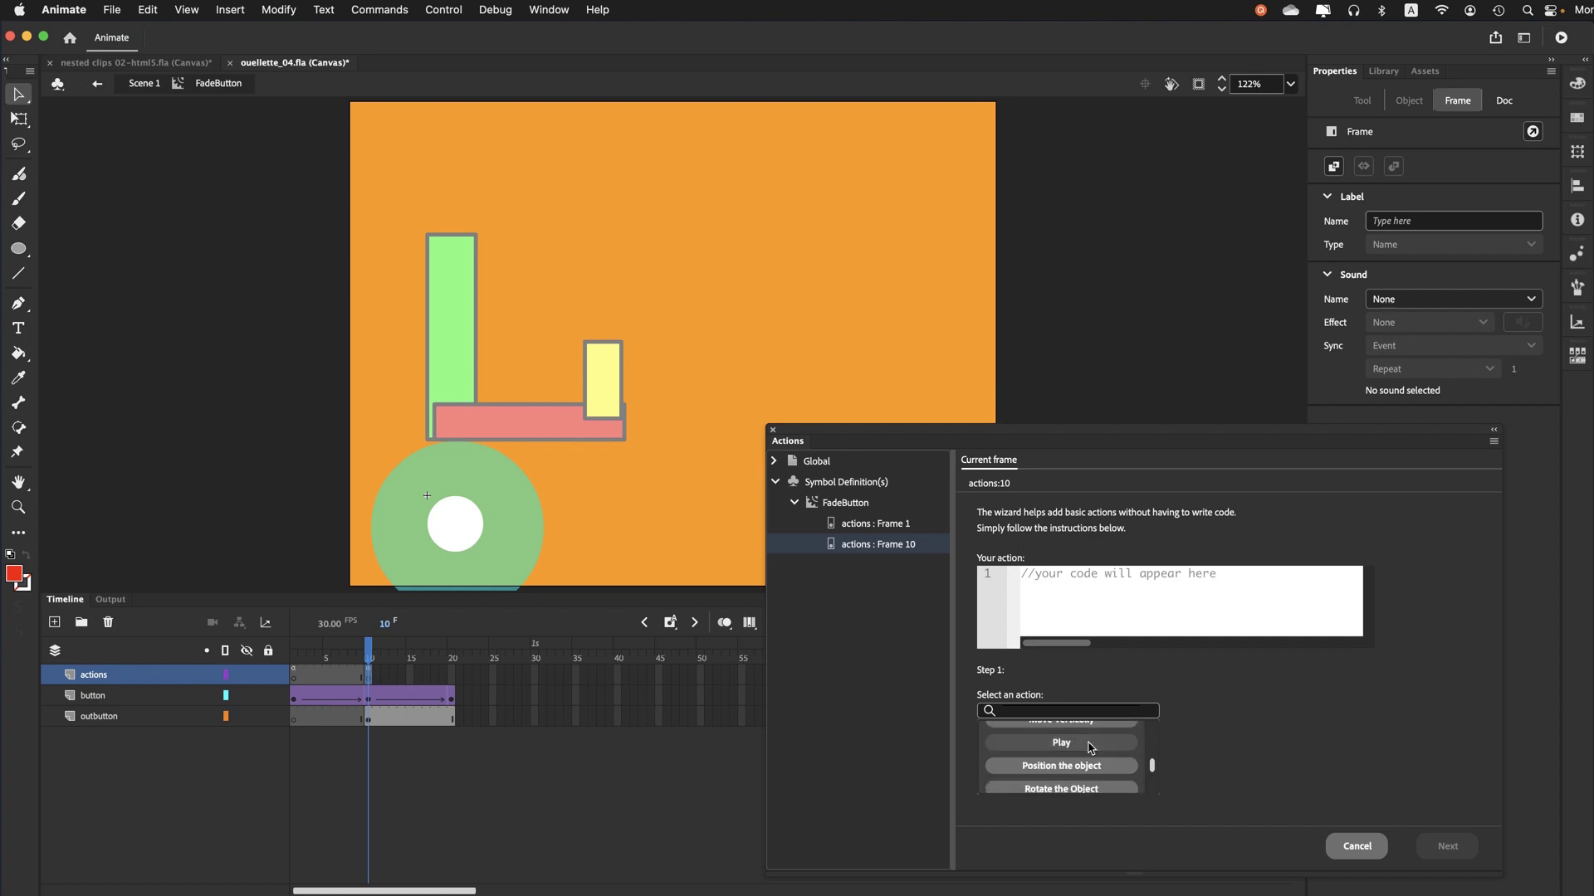
{"action": "left_click", "coordinate": [1090, 744]}
{"action": "left_click", "coordinate": [1191, 735]}
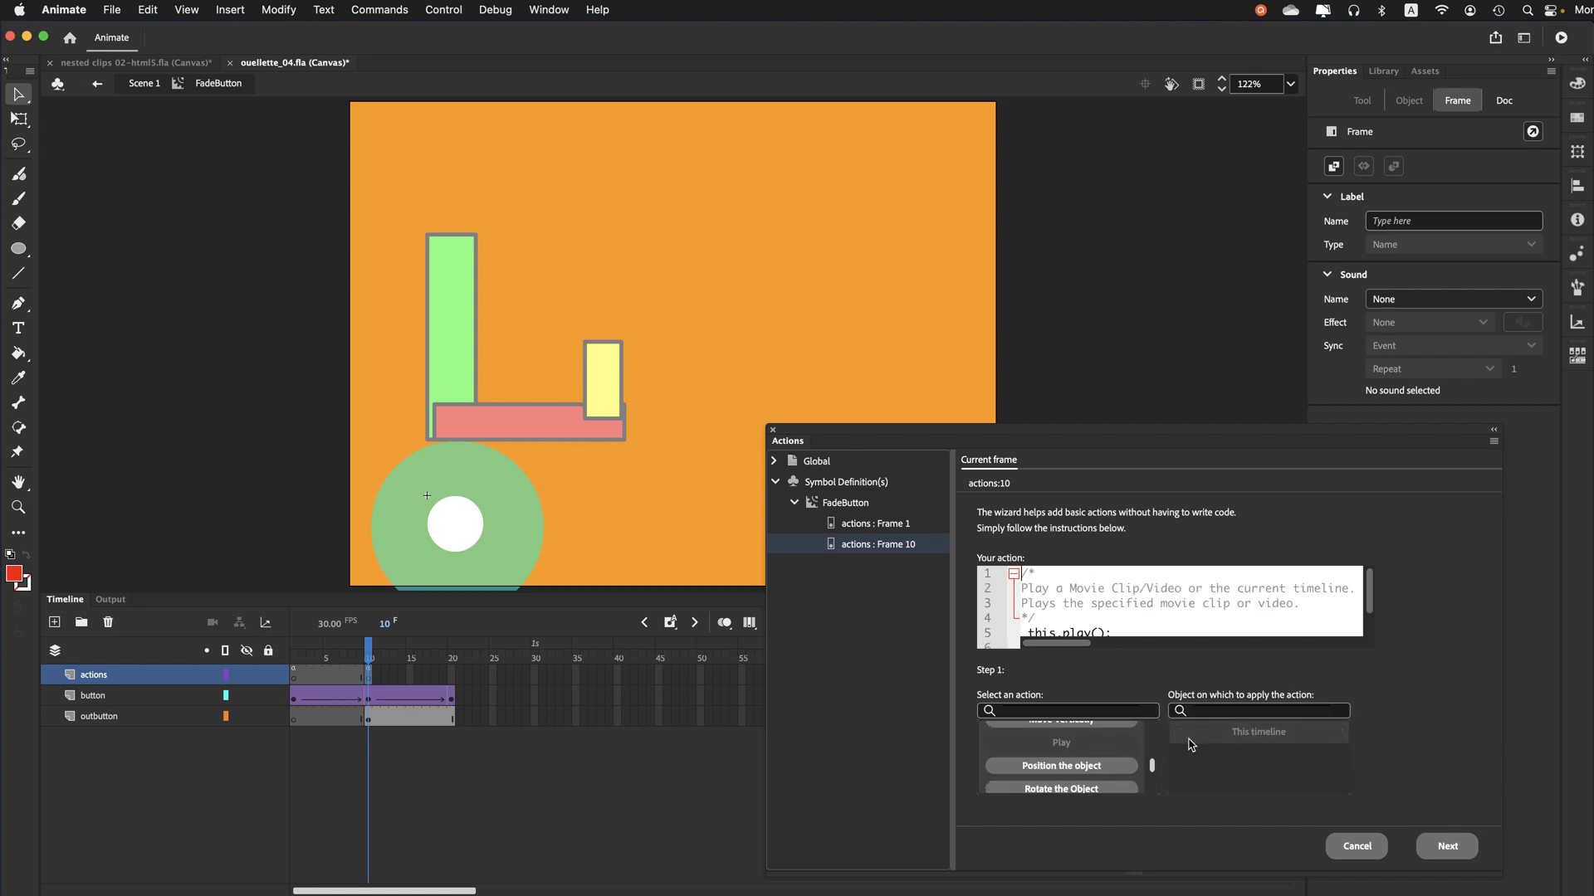
{"action": "left_click", "coordinate": [1447, 846]}
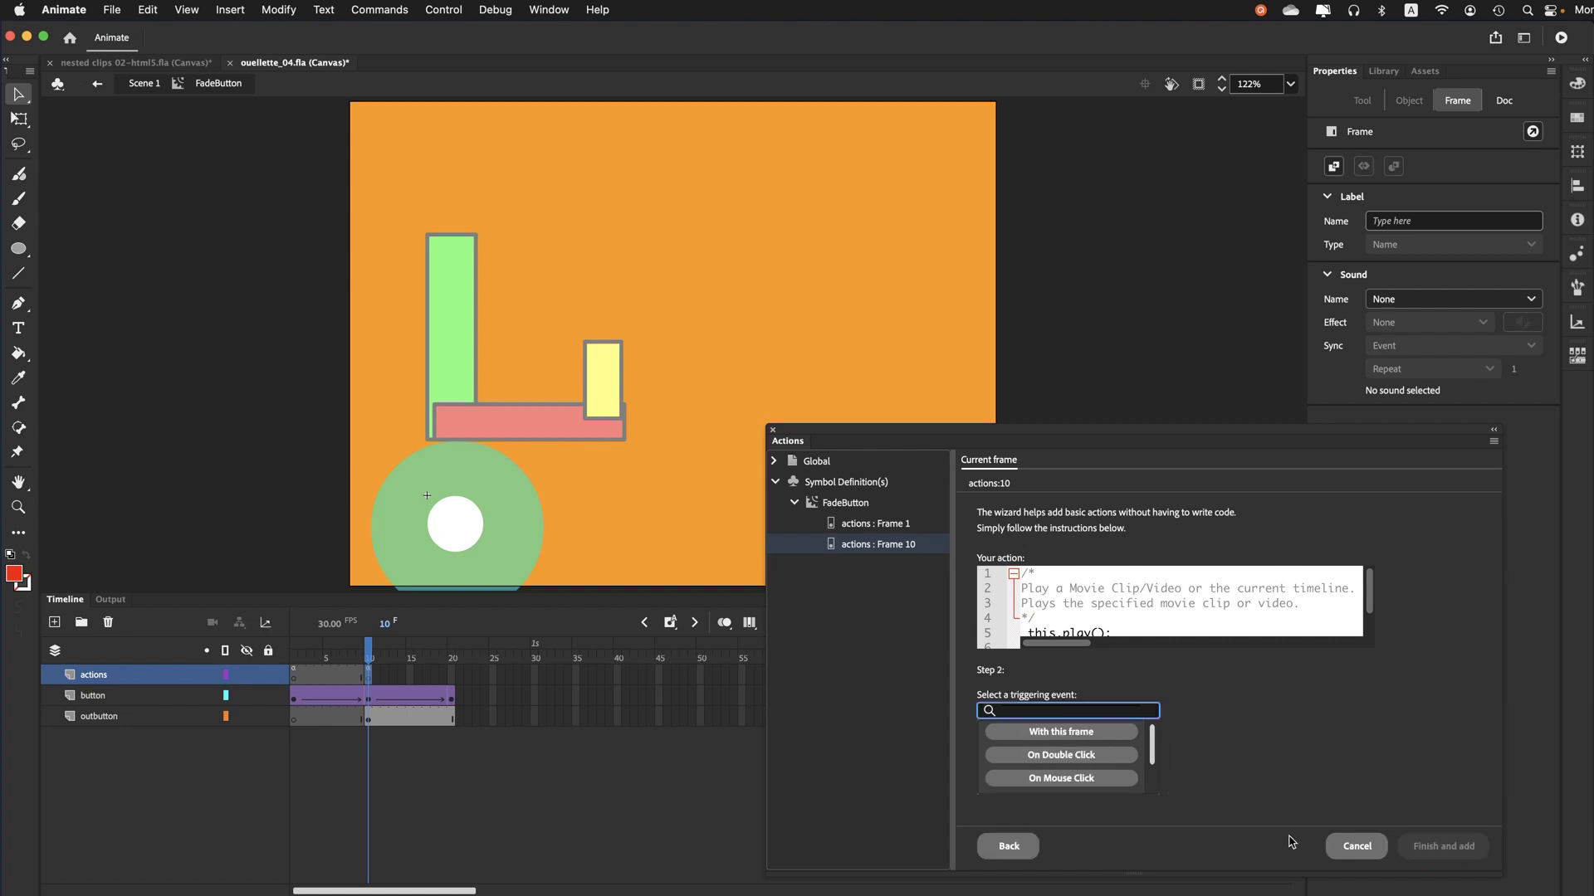
{"action": "scroll", "coordinate": [1072, 774], "scroll_direction": "down", "scroll_amount": 2}
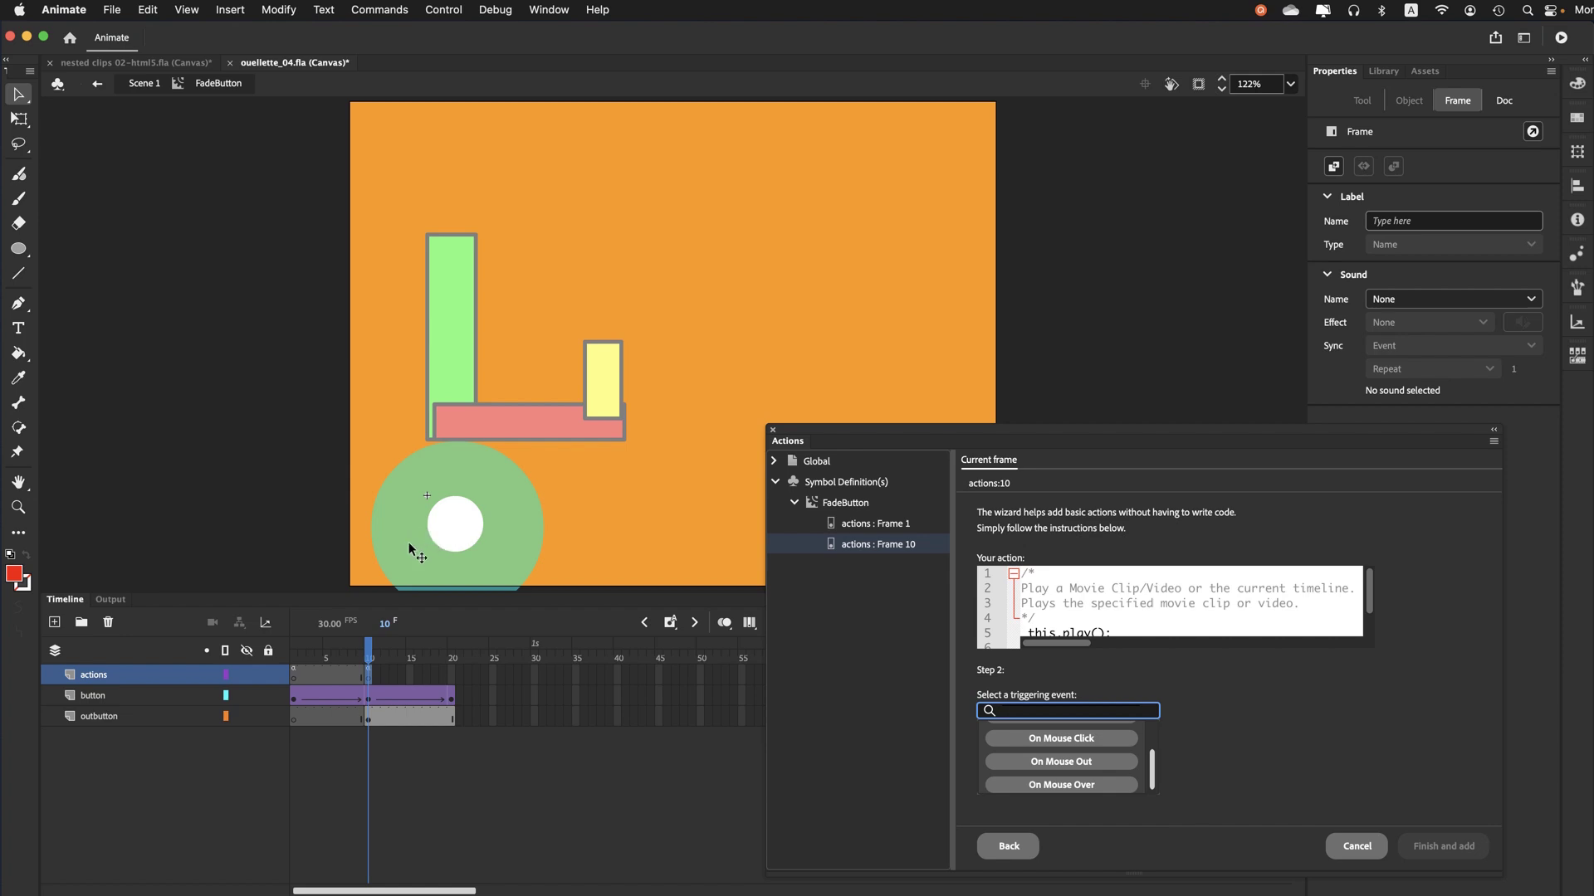
{"action": "left_click", "coordinate": [1047, 789]}
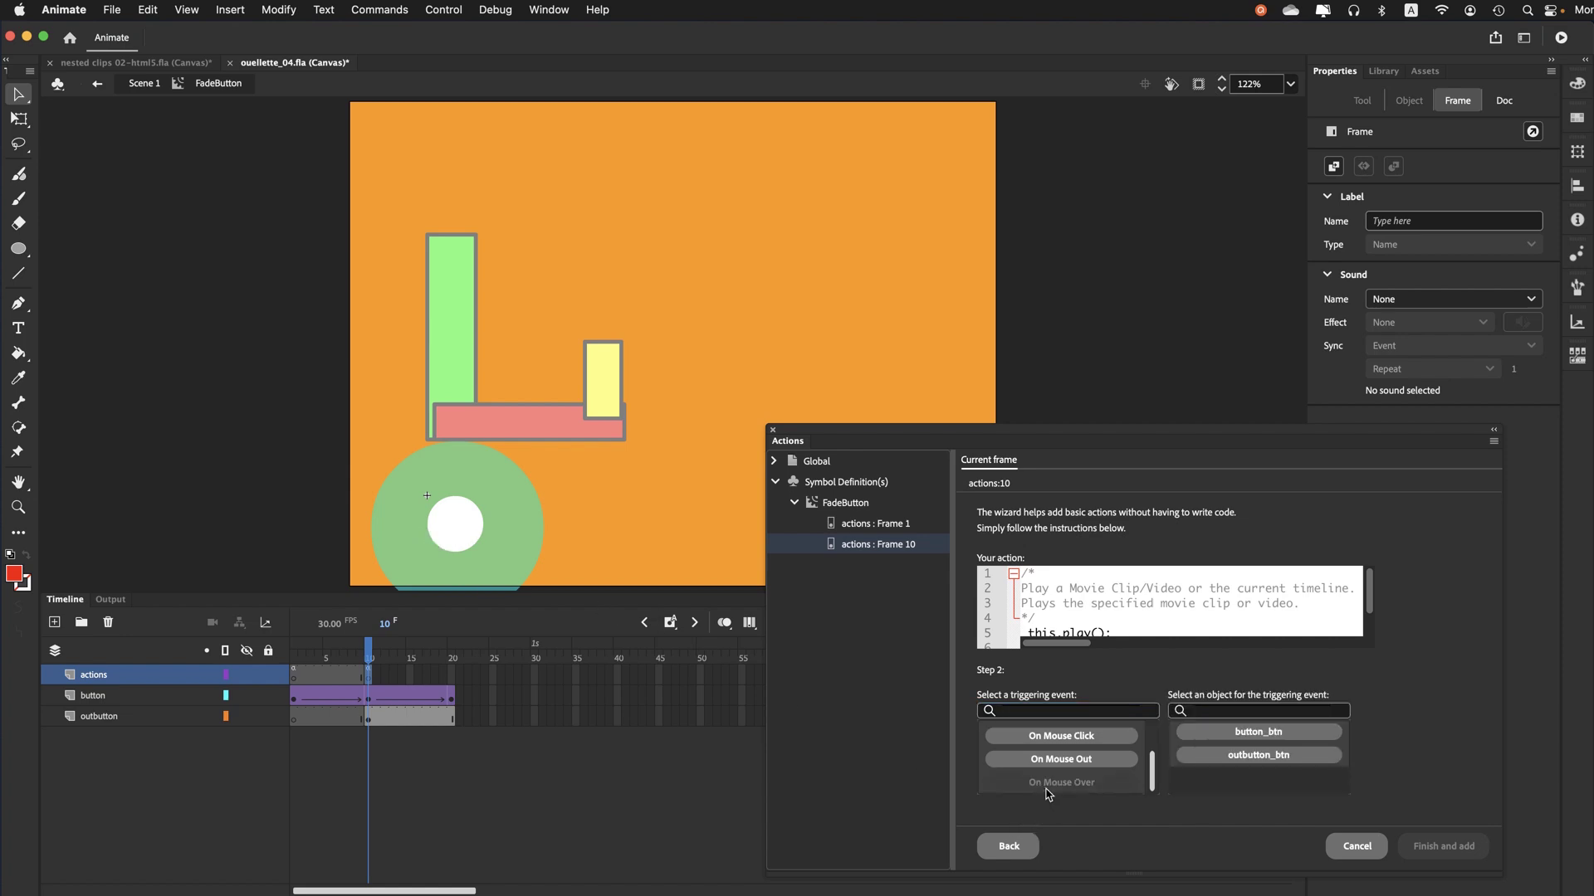
{"action": "left_click", "coordinate": [1220, 762]}
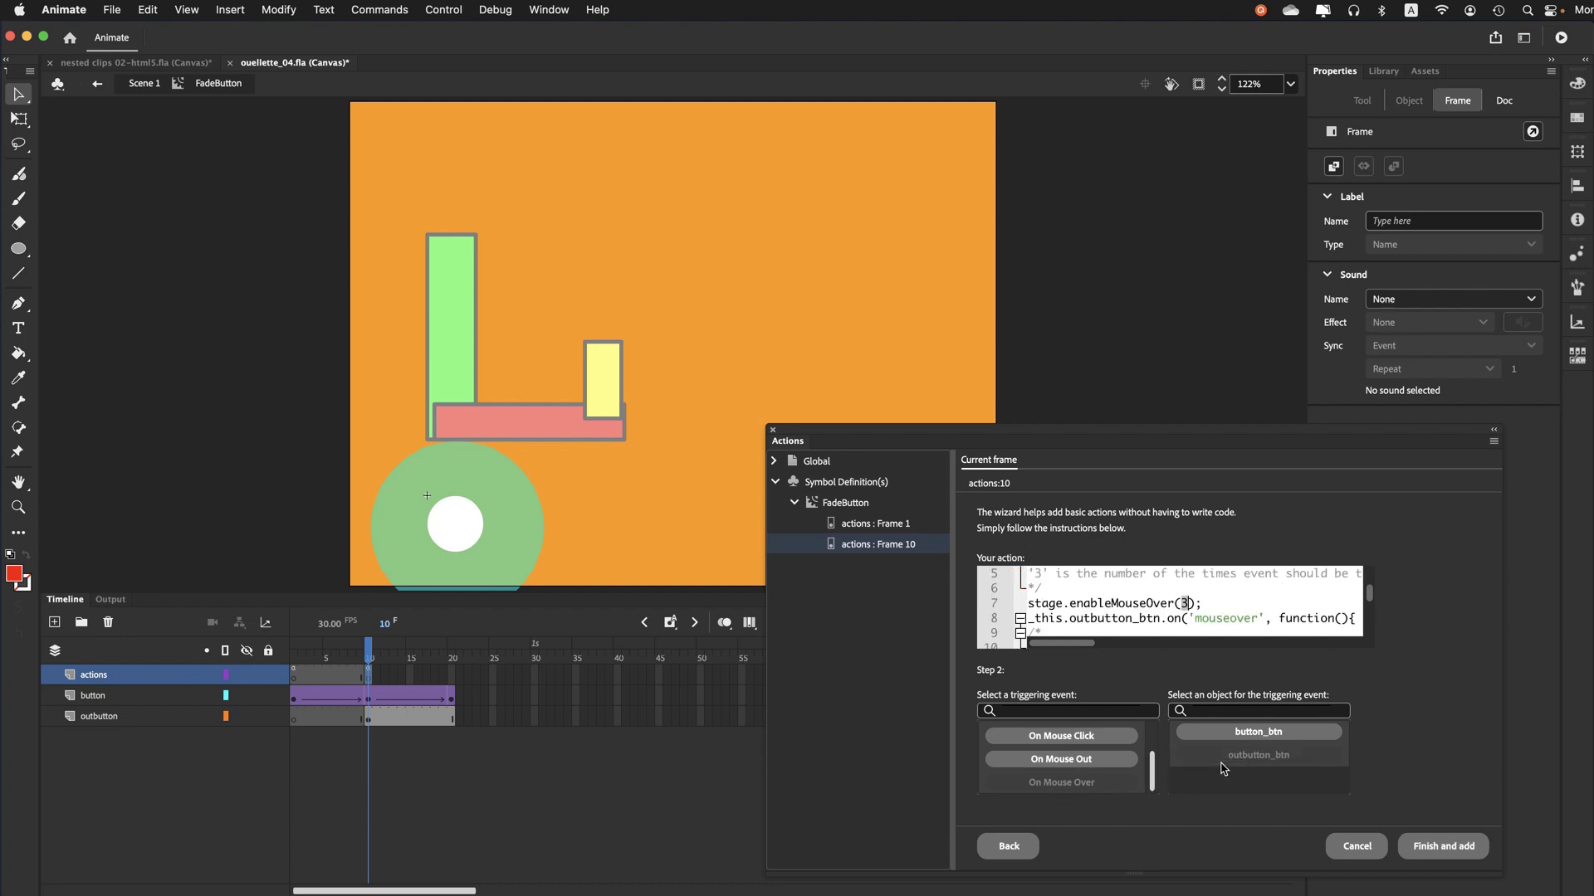
{"action": "left_click", "coordinate": [1459, 855]}
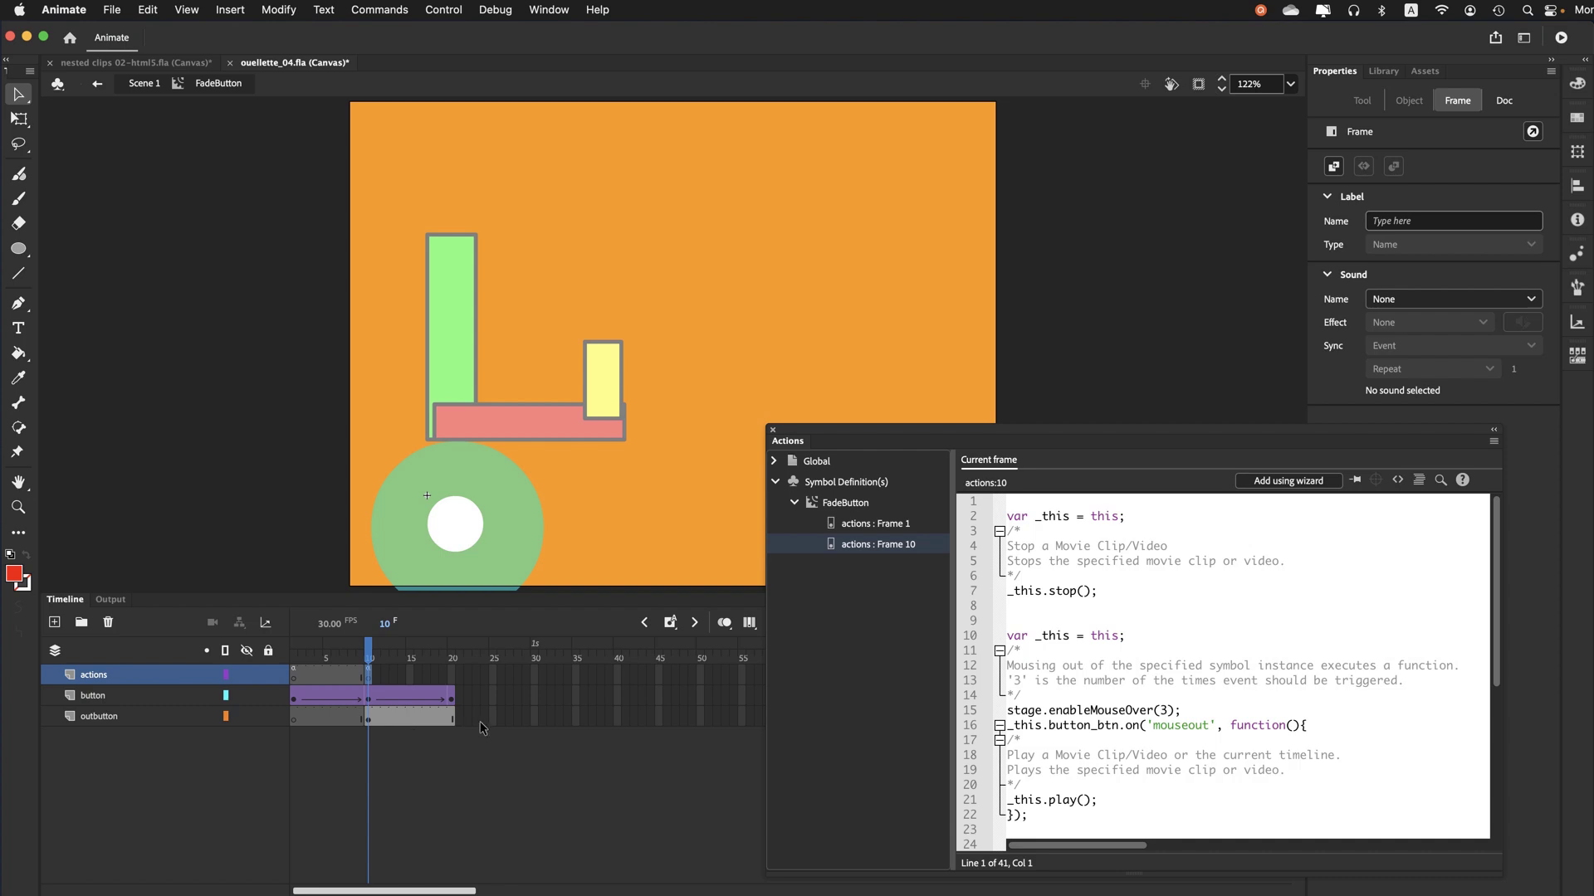
Shorten the outbutton layer's frame span so that it ends at frame 10
{"action": "left_click_drag", "start_coordinate": [458, 728], "coordinate": [379, 738]}
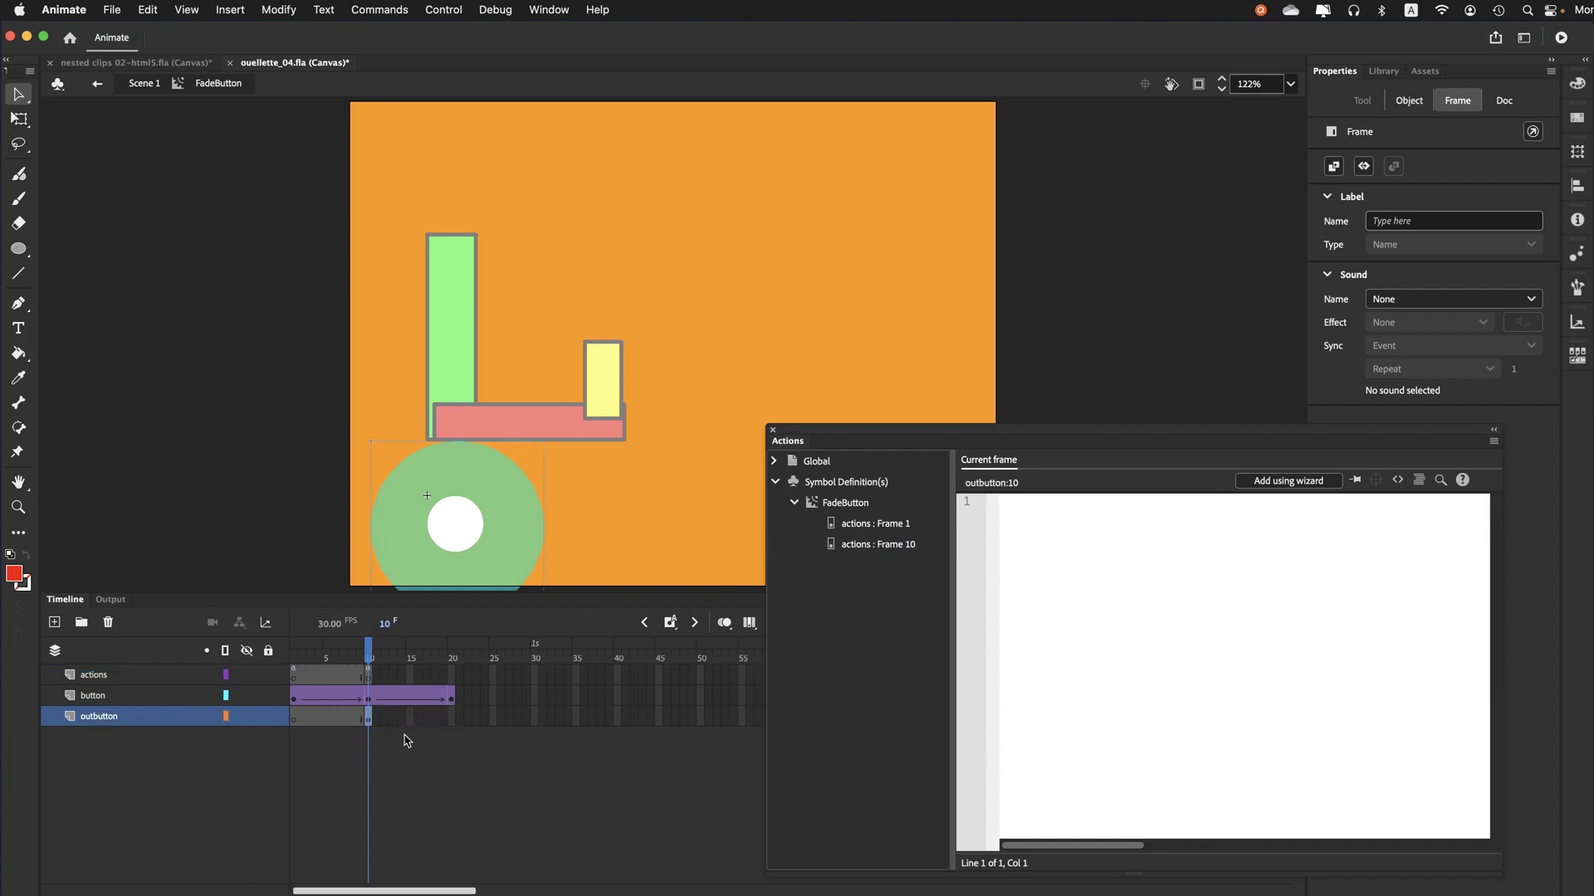
{"action": "left_click", "coordinate": [393, 718]}
{"action": "left_click", "coordinate": [449, 807]}
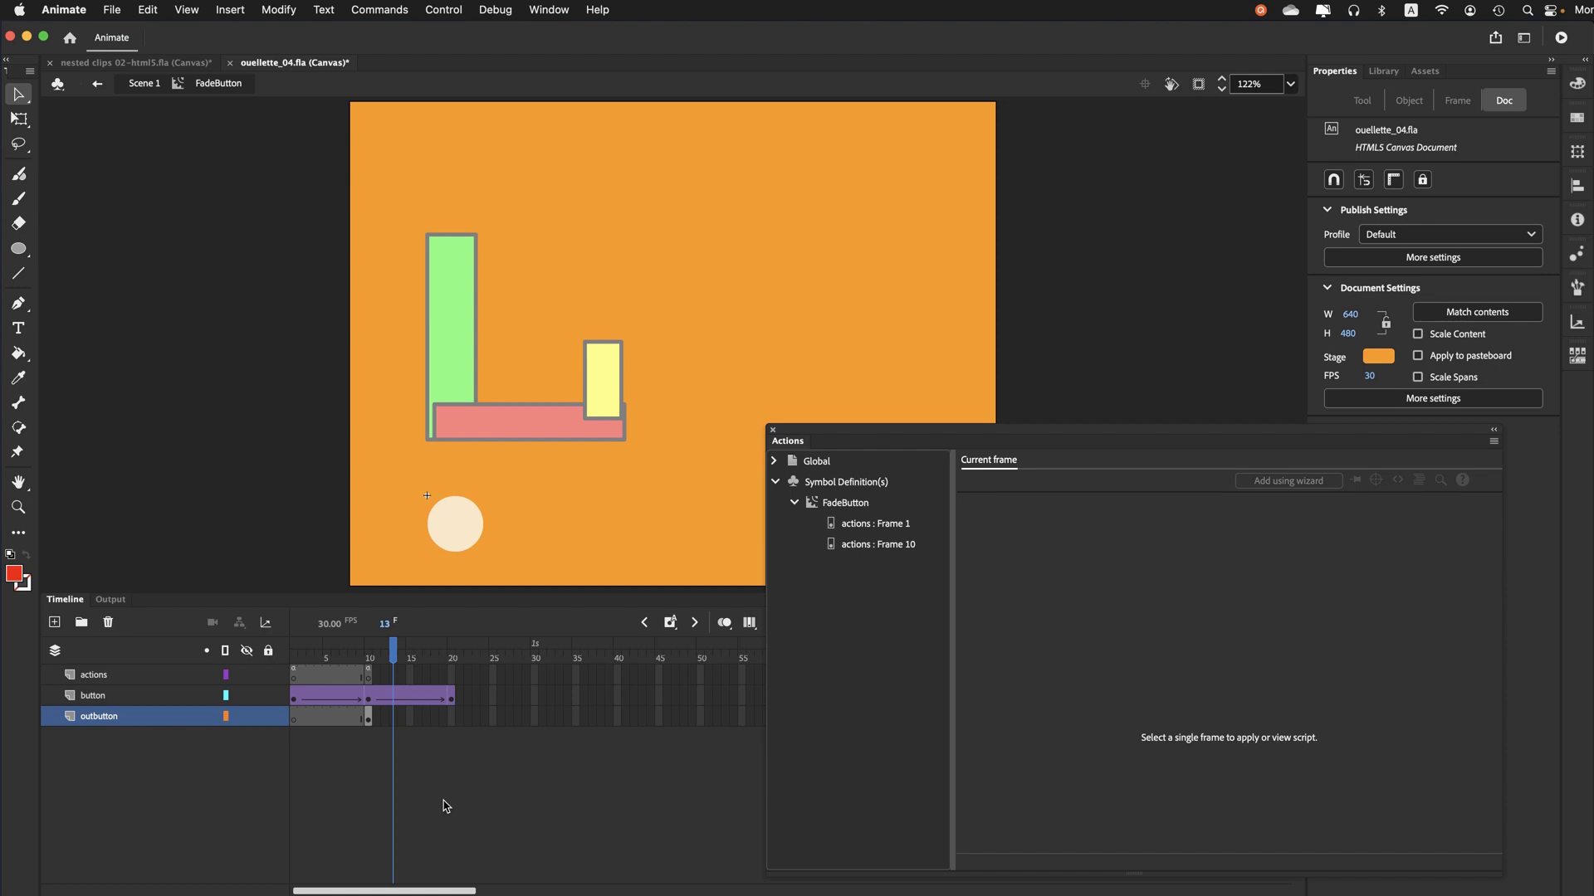
Save the document and test the movie in the browser, then close the test page and switch back to Animate
{"action": "left_click", "coordinate": [108, 9]}
{"action": "left_click", "coordinate": [139, 164]}
{"action": "left_click", "coordinate": [1560, 37]}
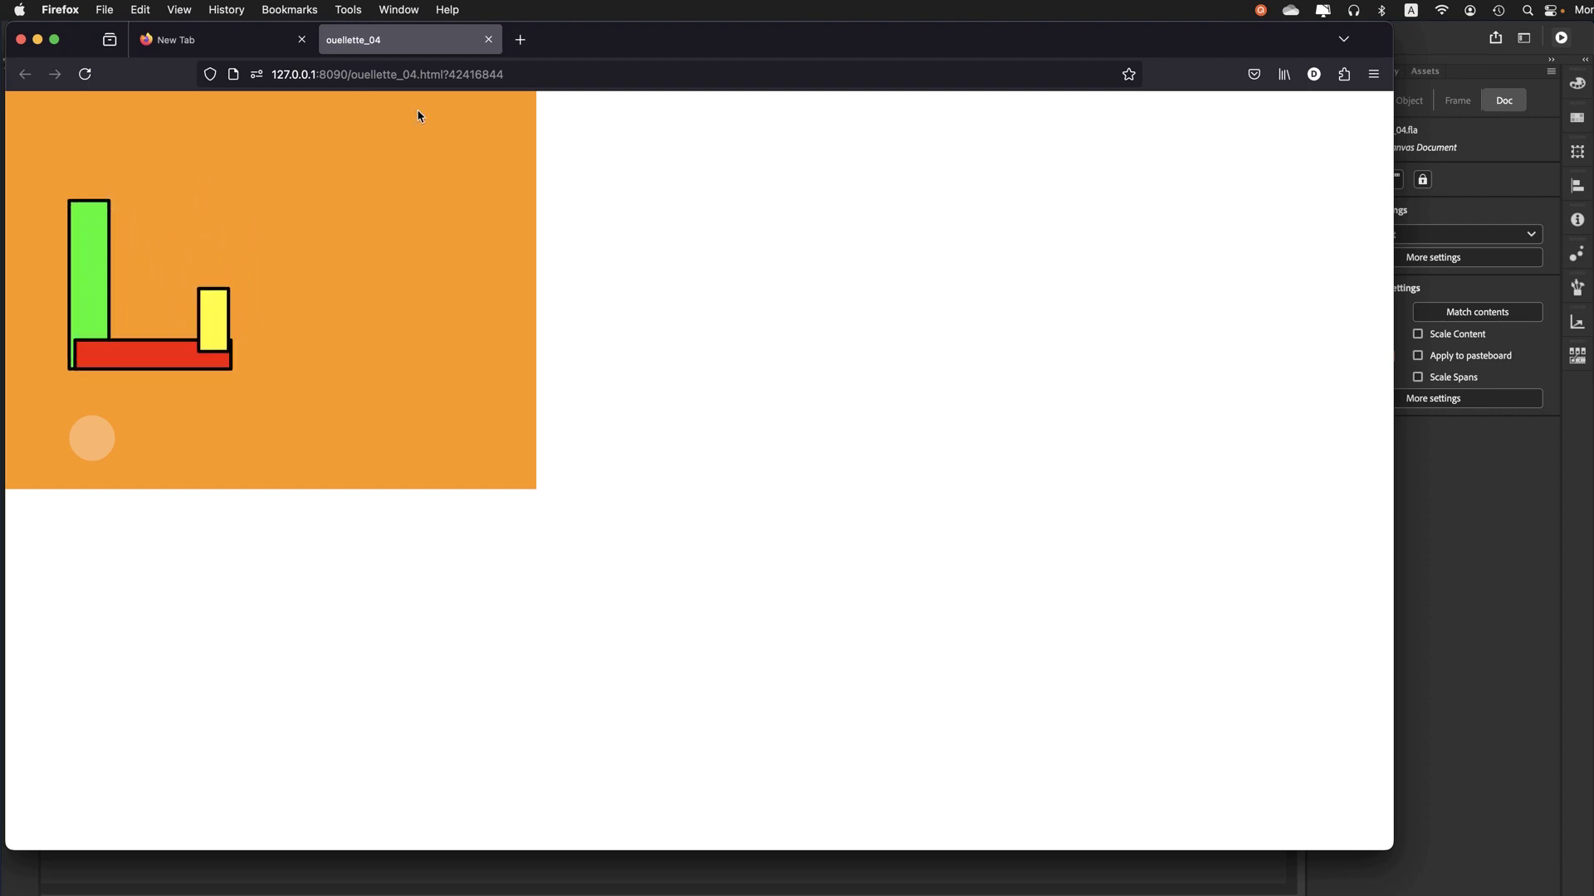
{"action": "left_click", "coordinate": [489, 40]}
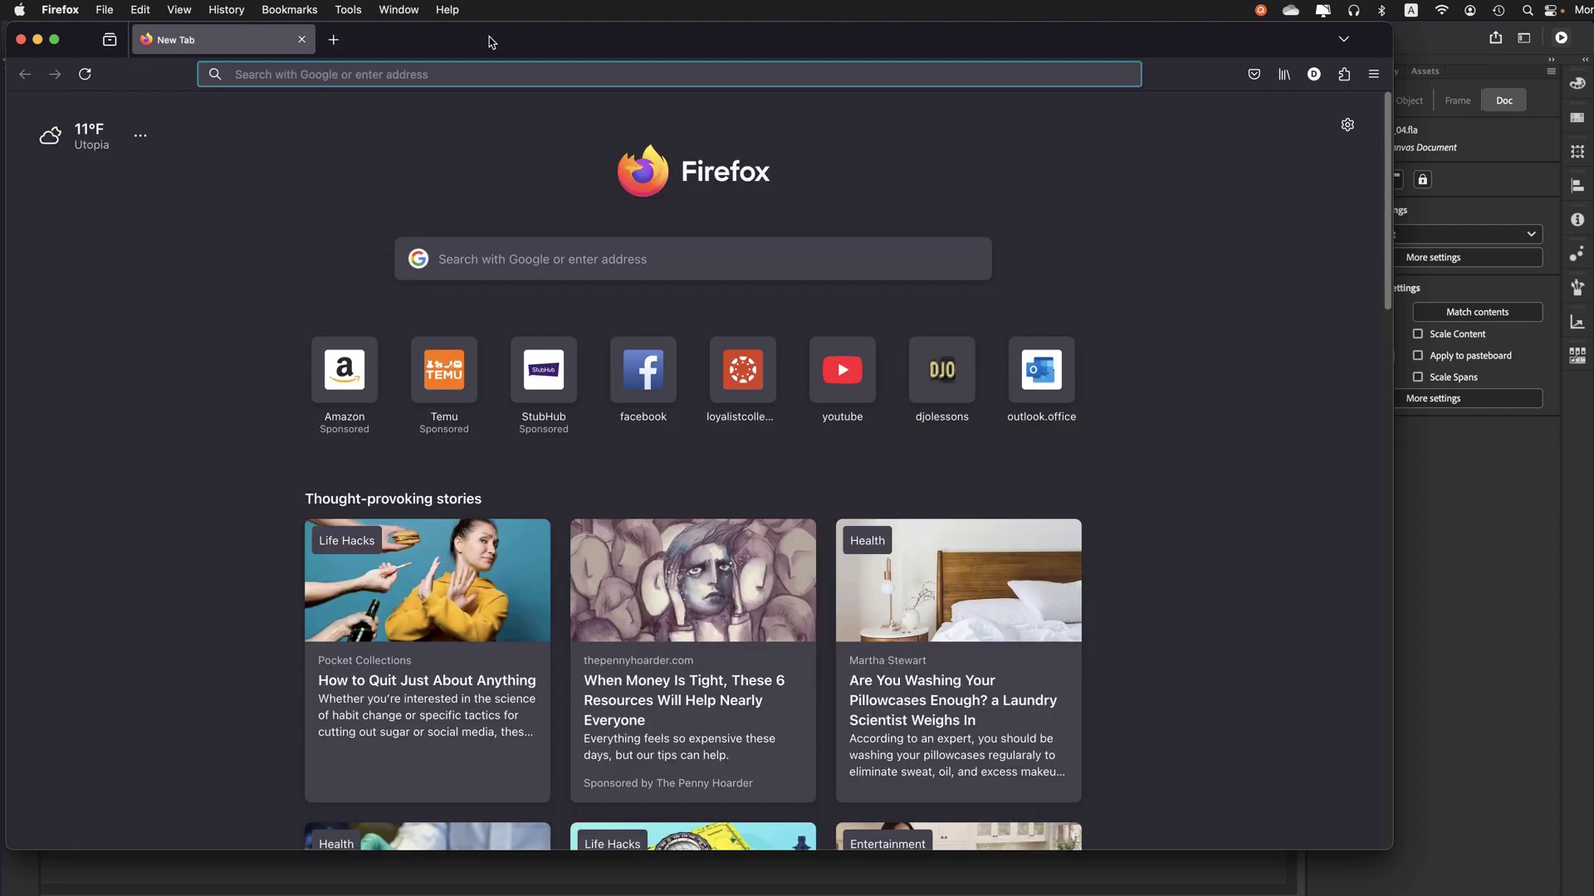
{"action": "key", "text": "super+Tab"}
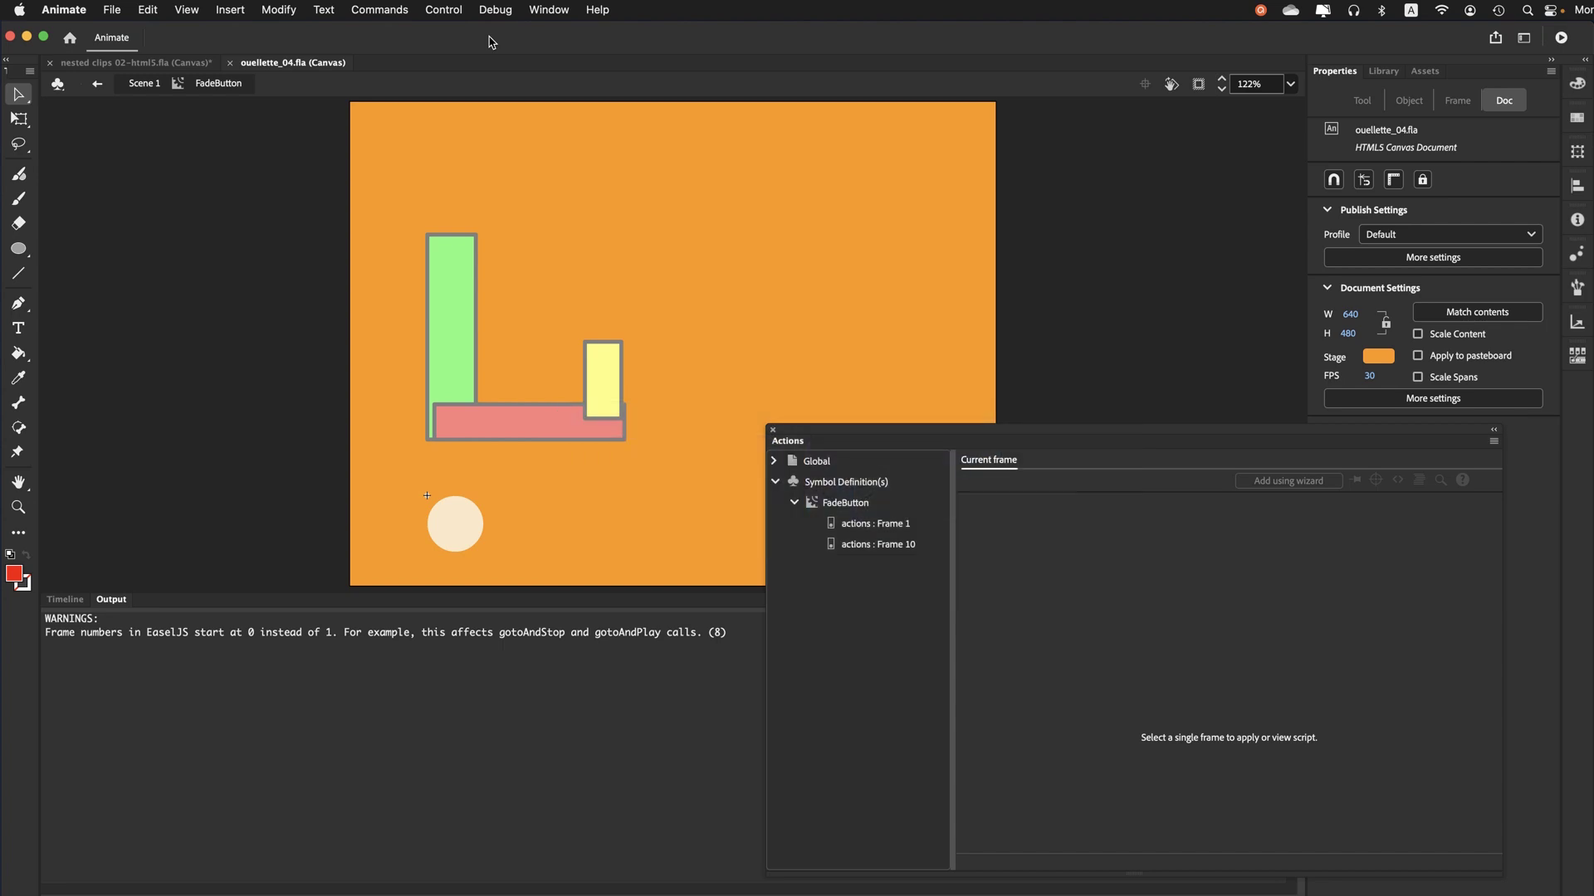
Close the script editor, bring back the timeline and return to Scene 1
{"action": "left_click", "coordinate": [772, 429]}
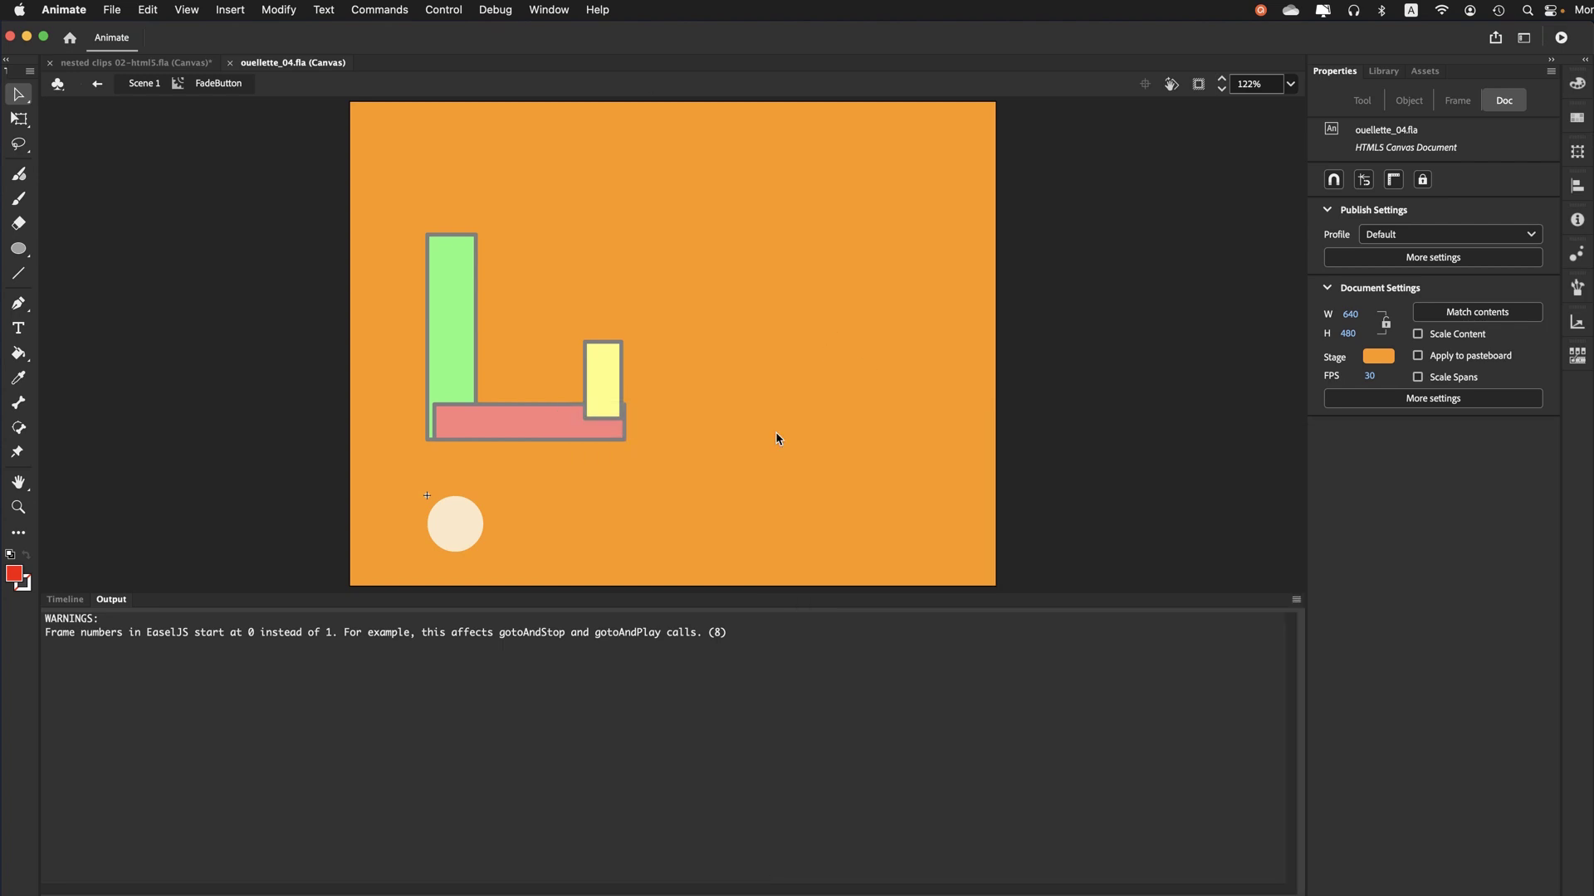
{"action": "left_click", "coordinate": [62, 601]}
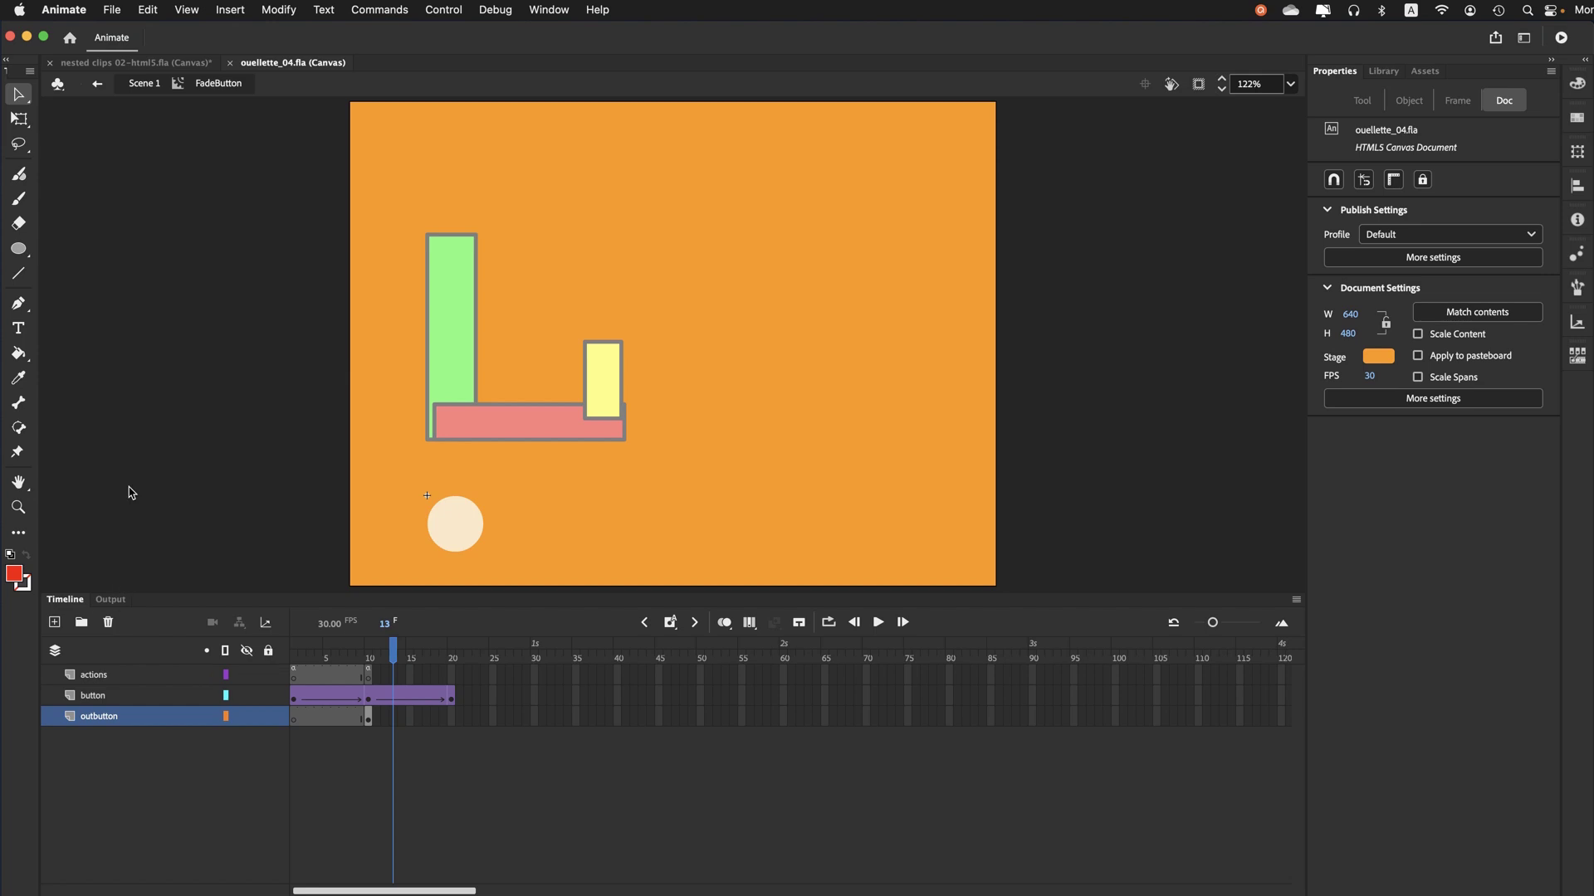
{"action": "left_click", "coordinate": [141, 86]}
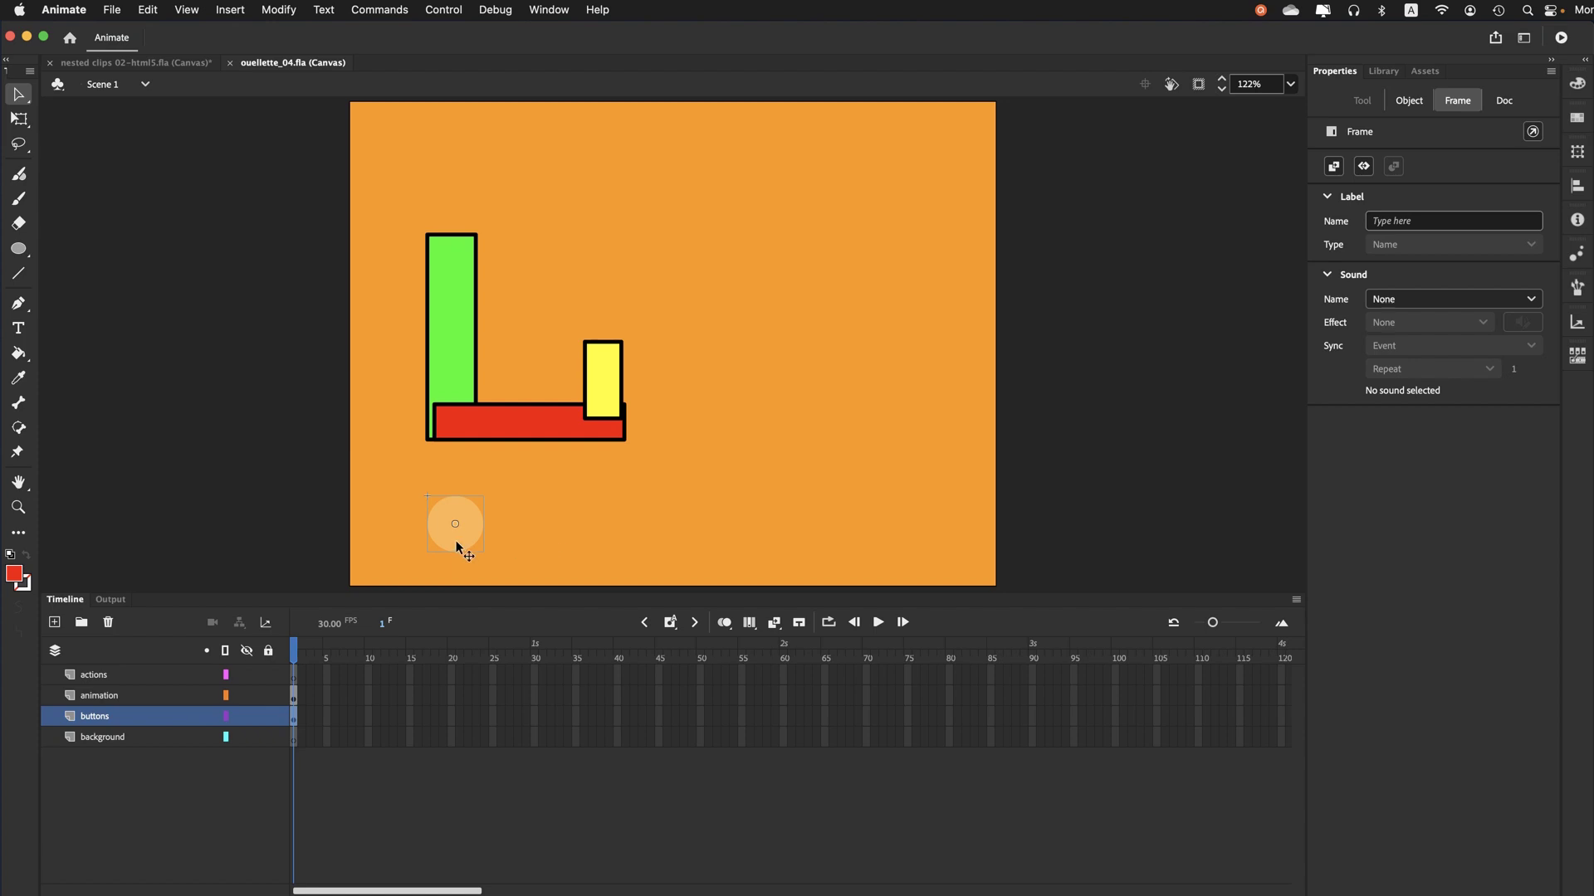
Duplicate the FadeButton instance beside the original at X 148.7, and move the pair to X 50.95, Y 392.65
{"action": "left_click_drag", "start_coordinate": [466, 541], "coordinate": [487, 540]}
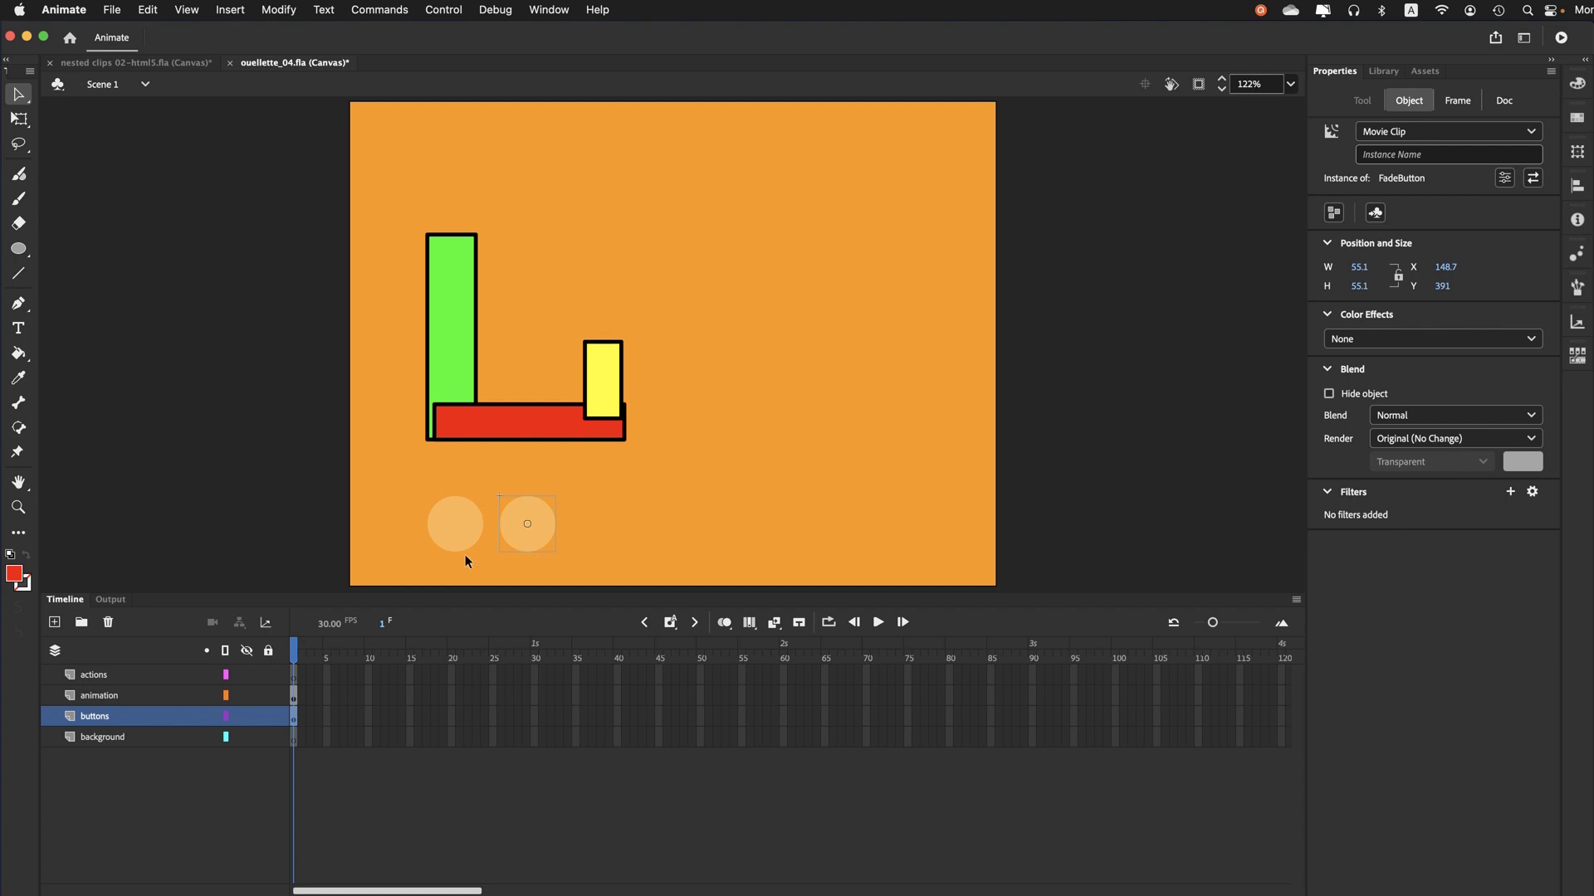
{"action": "left_click_drag", "start_coordinate": [404, 481], "coordinate": [584, 563]}
{"action": "left_click_drag", "start_coordinate": [461, 533], "coordinate": [435, 536]}
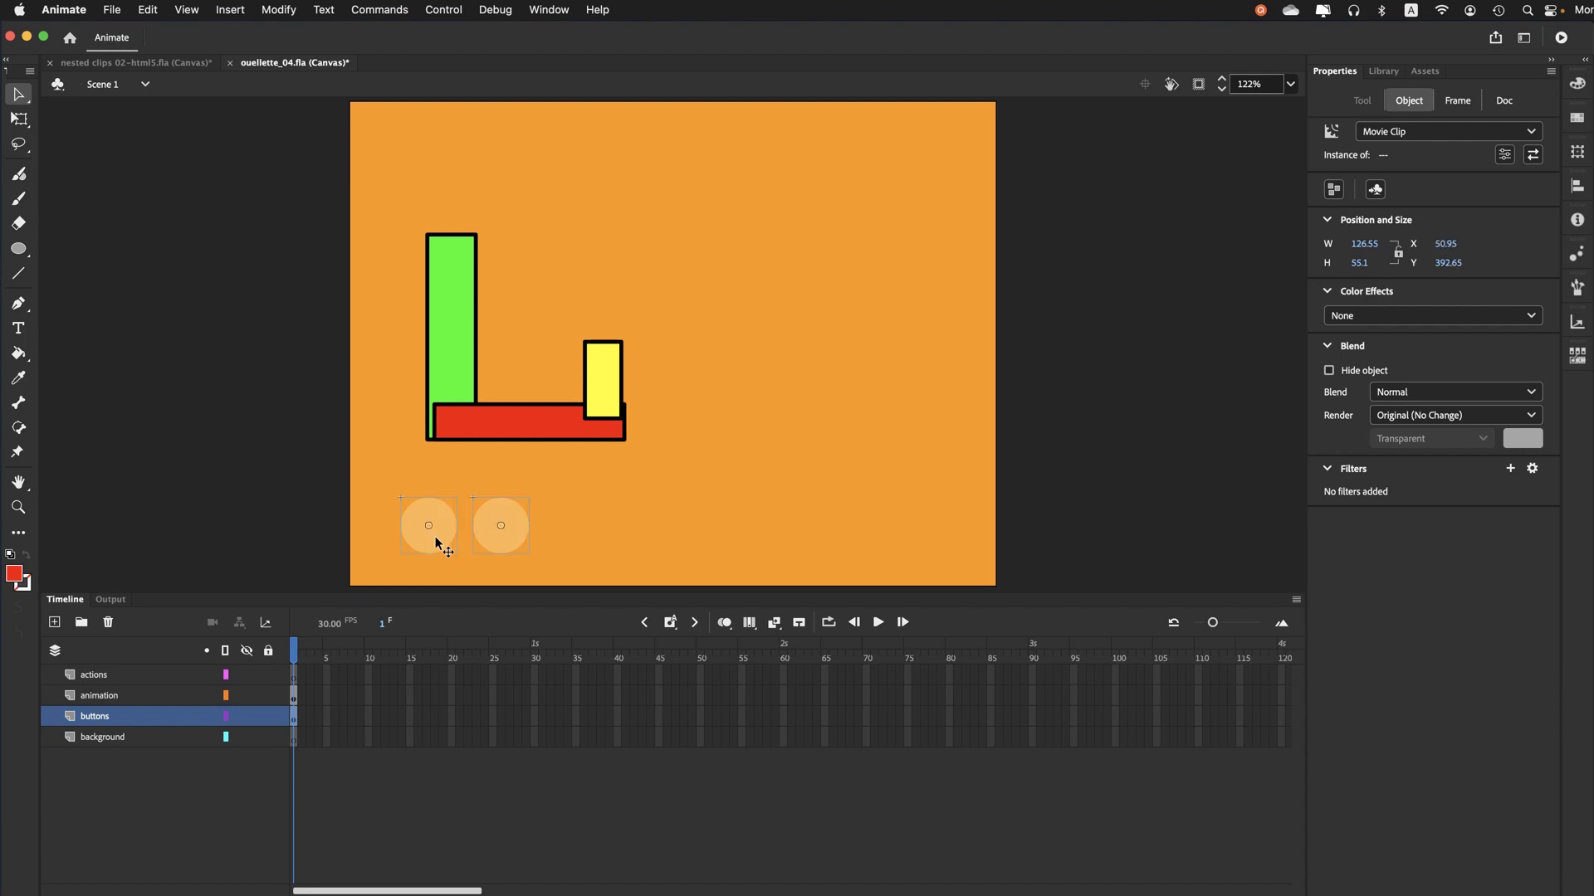
Duplicate the FadeButton pair twice in a row along the lower edge of the stage and save the document
{"action": "left_click_drag", "start_coordinate": [435, 536], "coordinate": [829, 532]}
{"action": "left_click", "coordinate": [536, 491]}
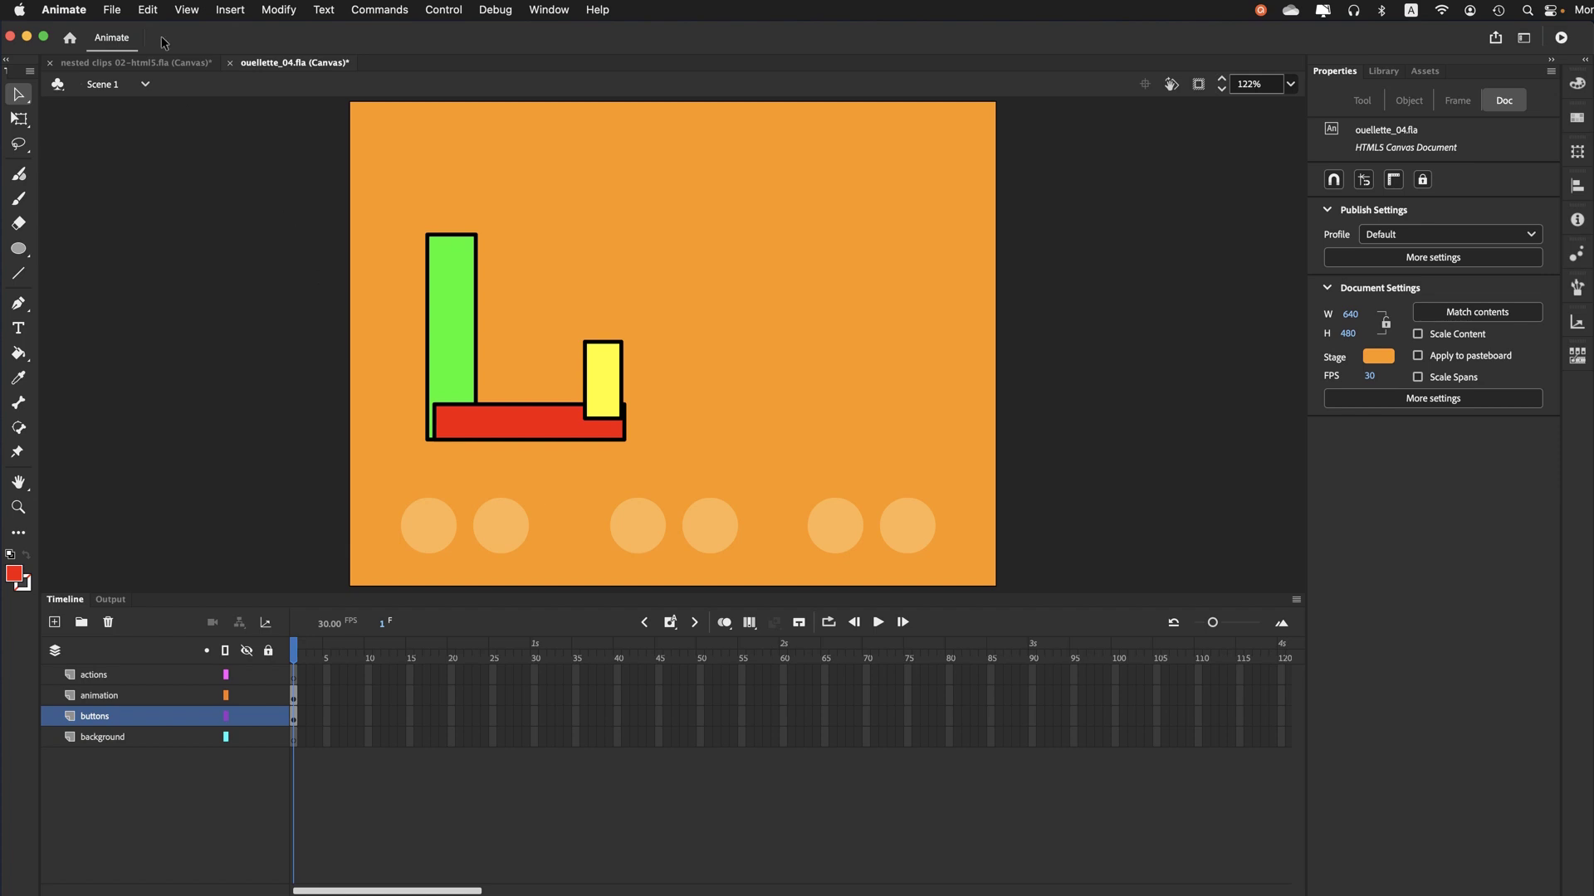
{"action": "left_click", "coordinate": [113, 10]}
{"action": "left_click", "coordinate": [129, 164]}
Apply a 100% green #00FF00 Tint to the first FadeButton instance of the first pair
{"action": "left_click", "coordinate": [430, 542]}
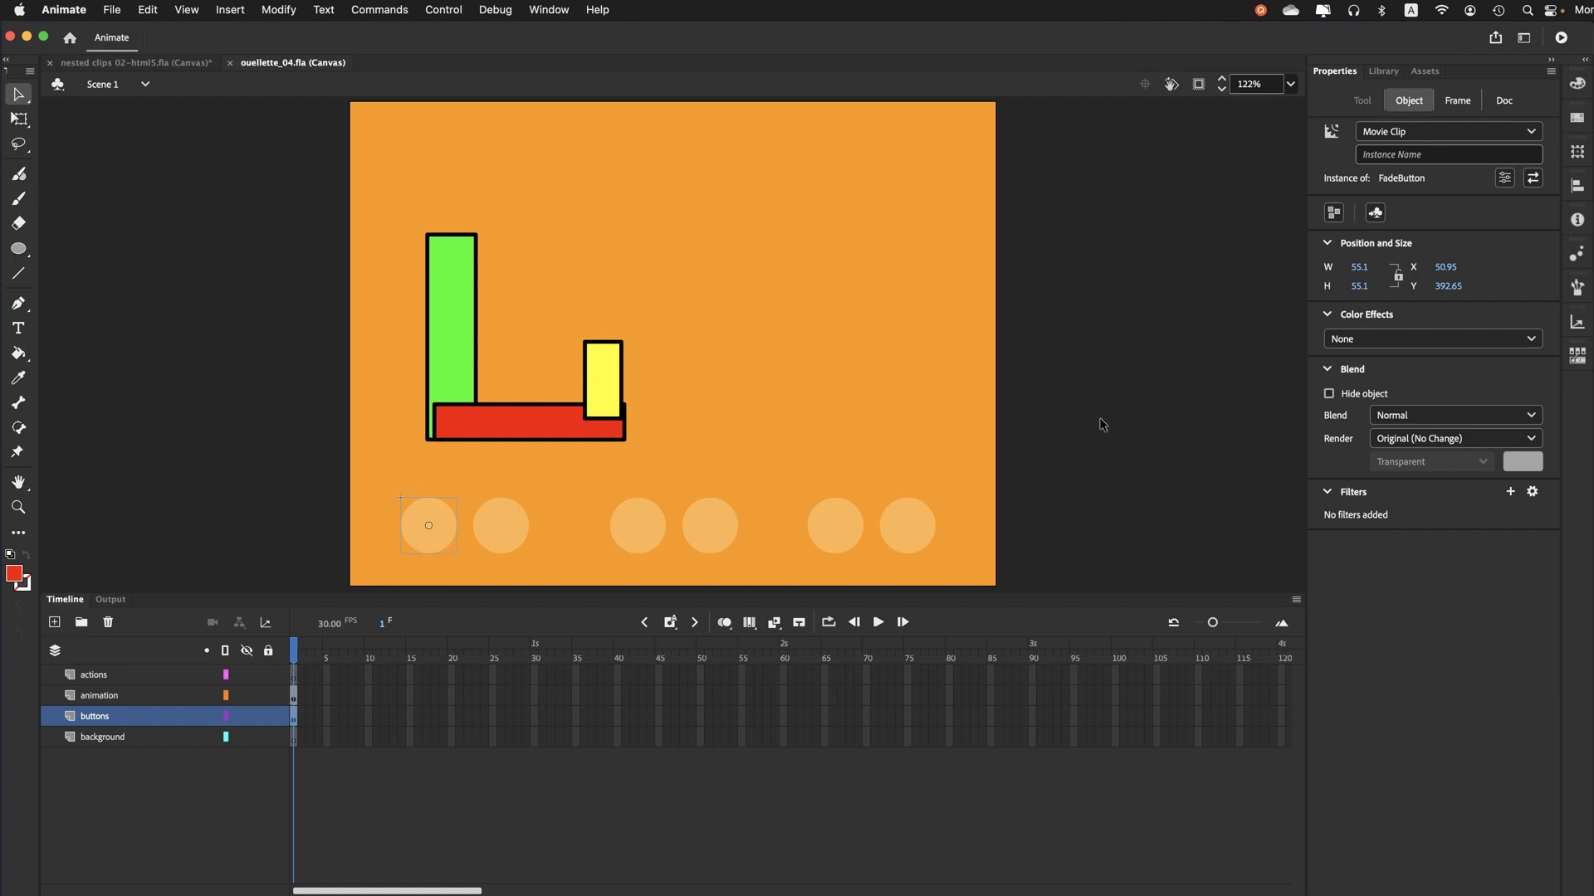
{"action": "left_click", "coordinate": [1392, 340]}
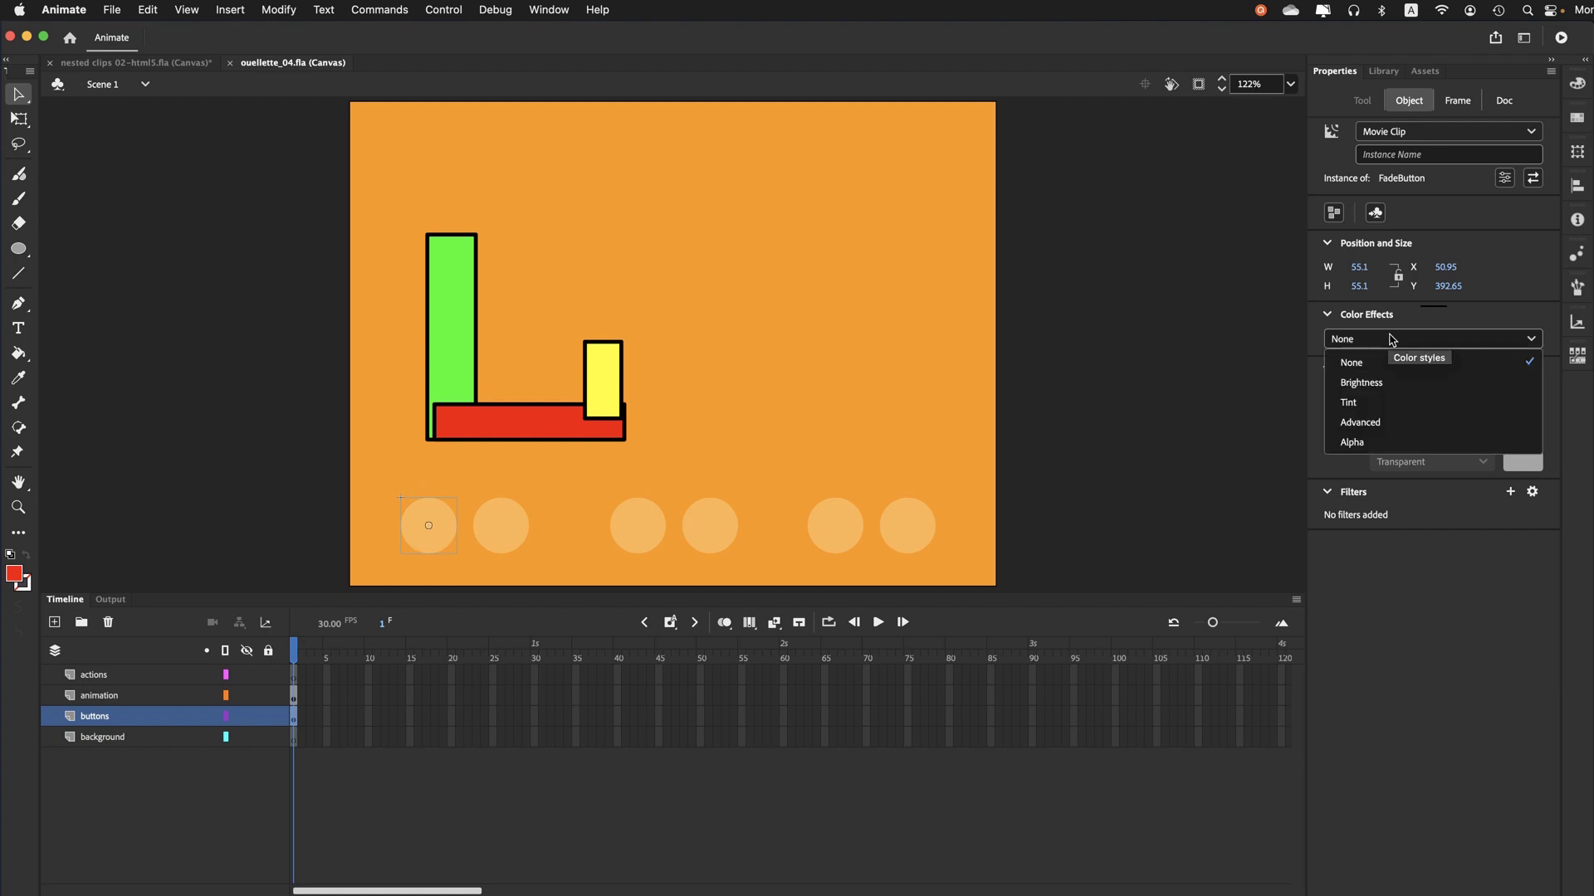
{"action": "left_click", "coordinate": [1342, 404]}
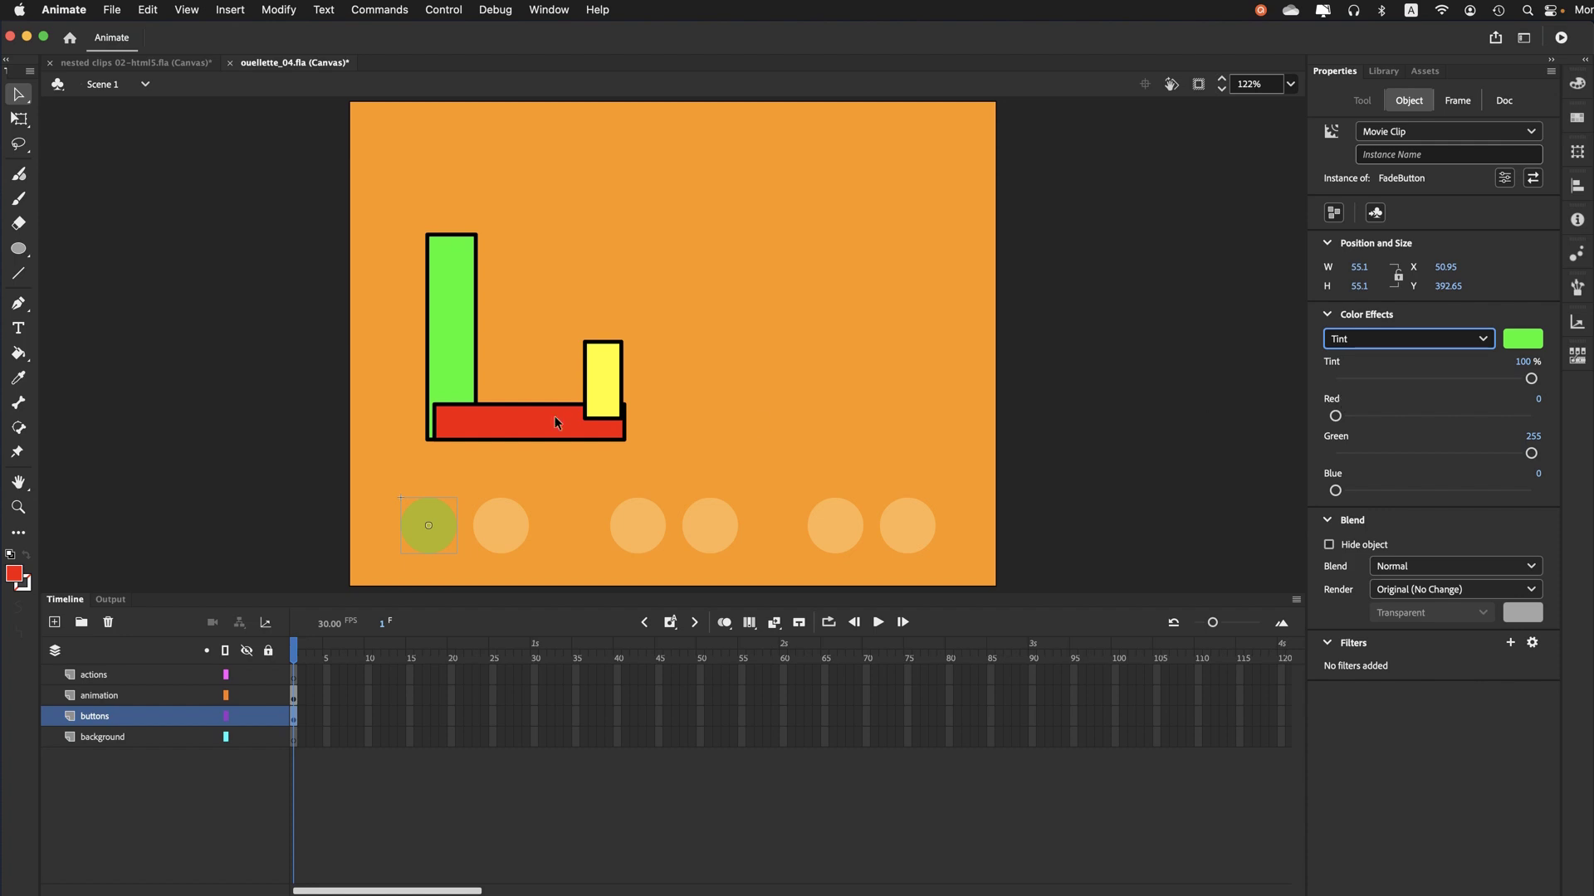
{"action": "left_click", "coordinate": [1514, 342]}
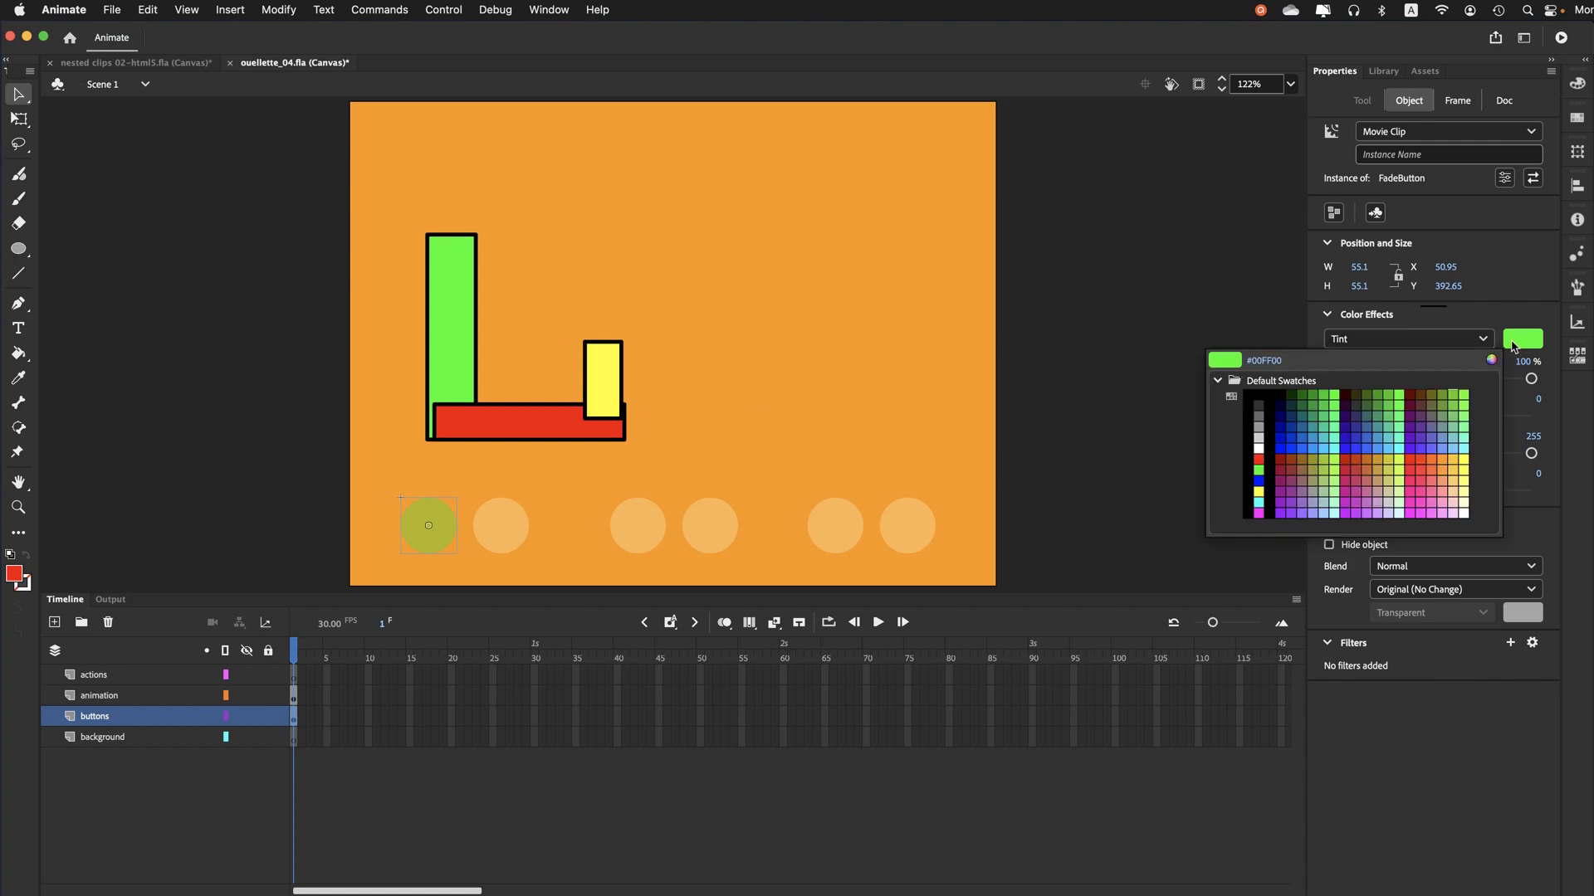
{"action": "left_click", "coordinate": [1338, 396]}
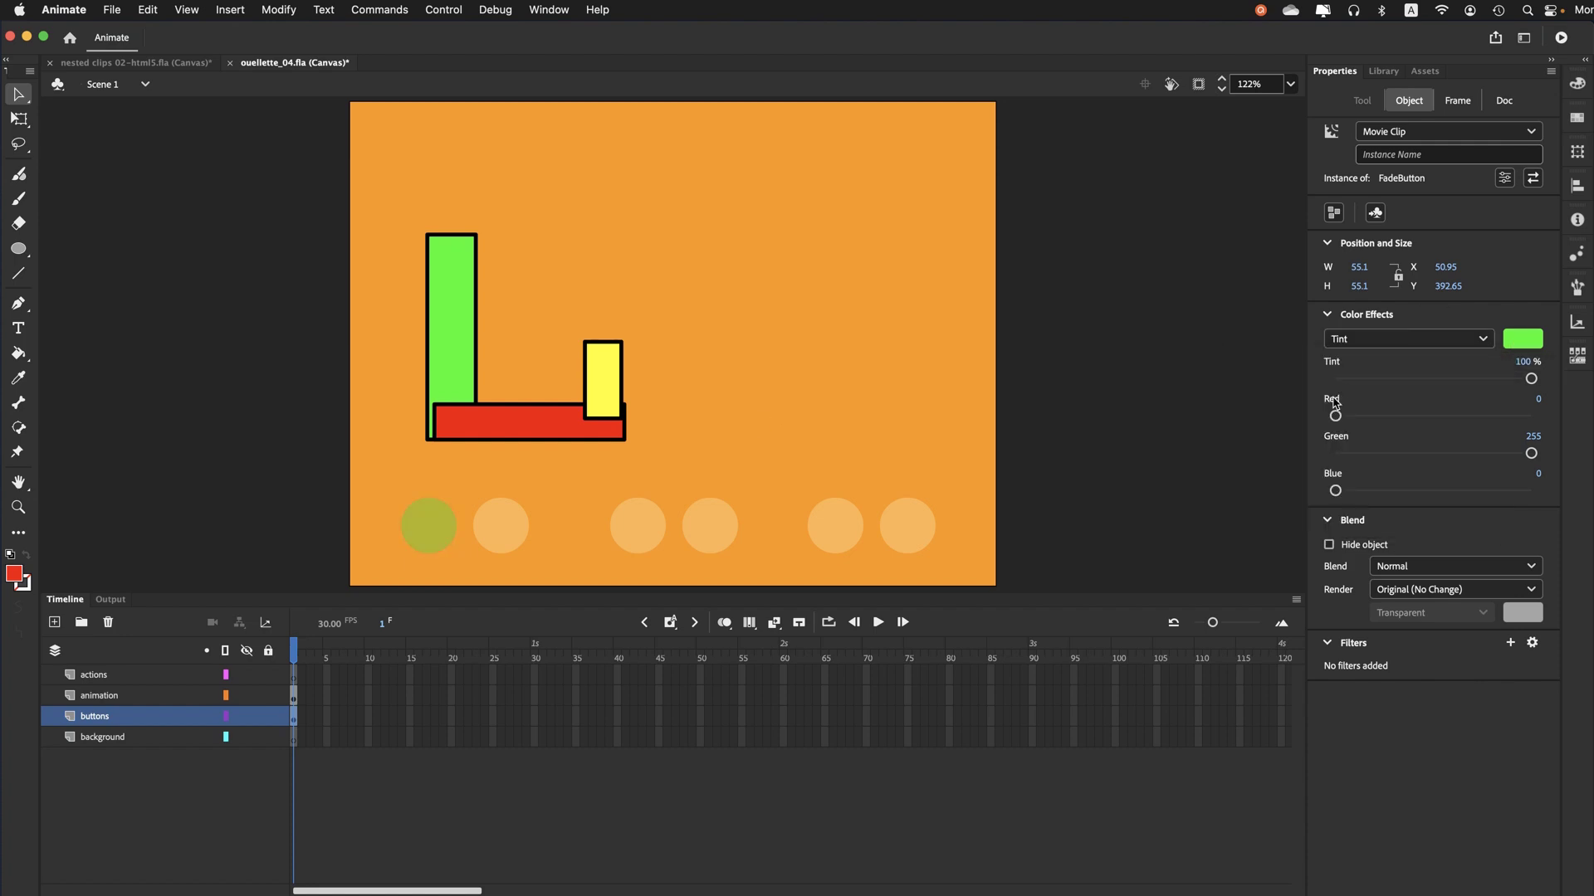
Apply a 100% red Tint to the first FadeButton instance of the middle pair
{"action": "left_click", "coordinate": [624, 535]}
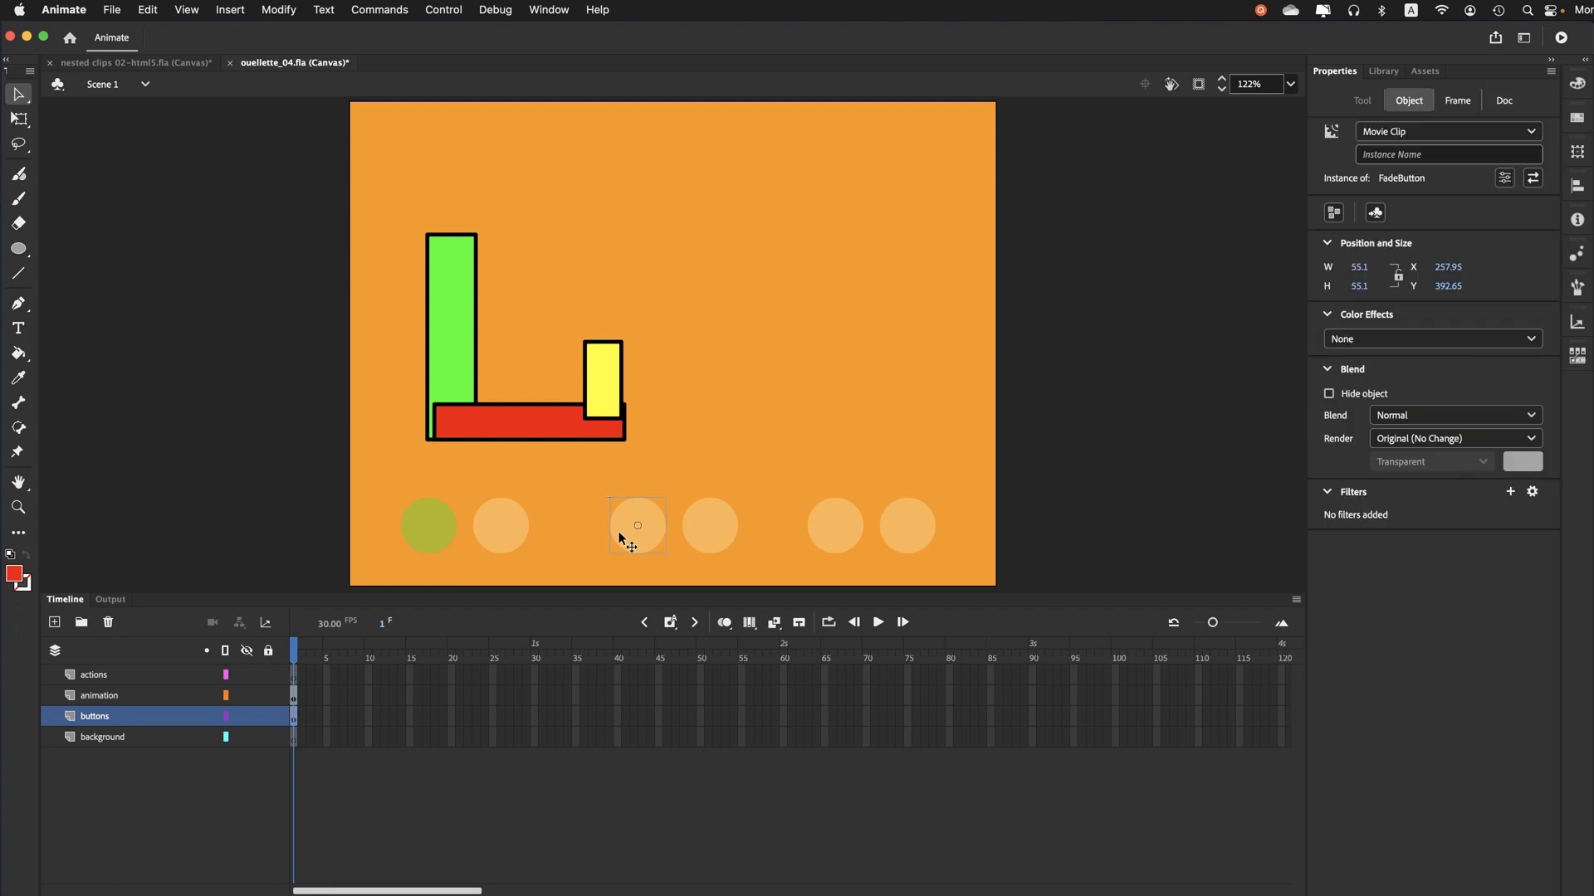
{"action": "left_click", "coordinate": [1343, 340]}
{"action": "left_click", "coordinate": [1349, 404]}
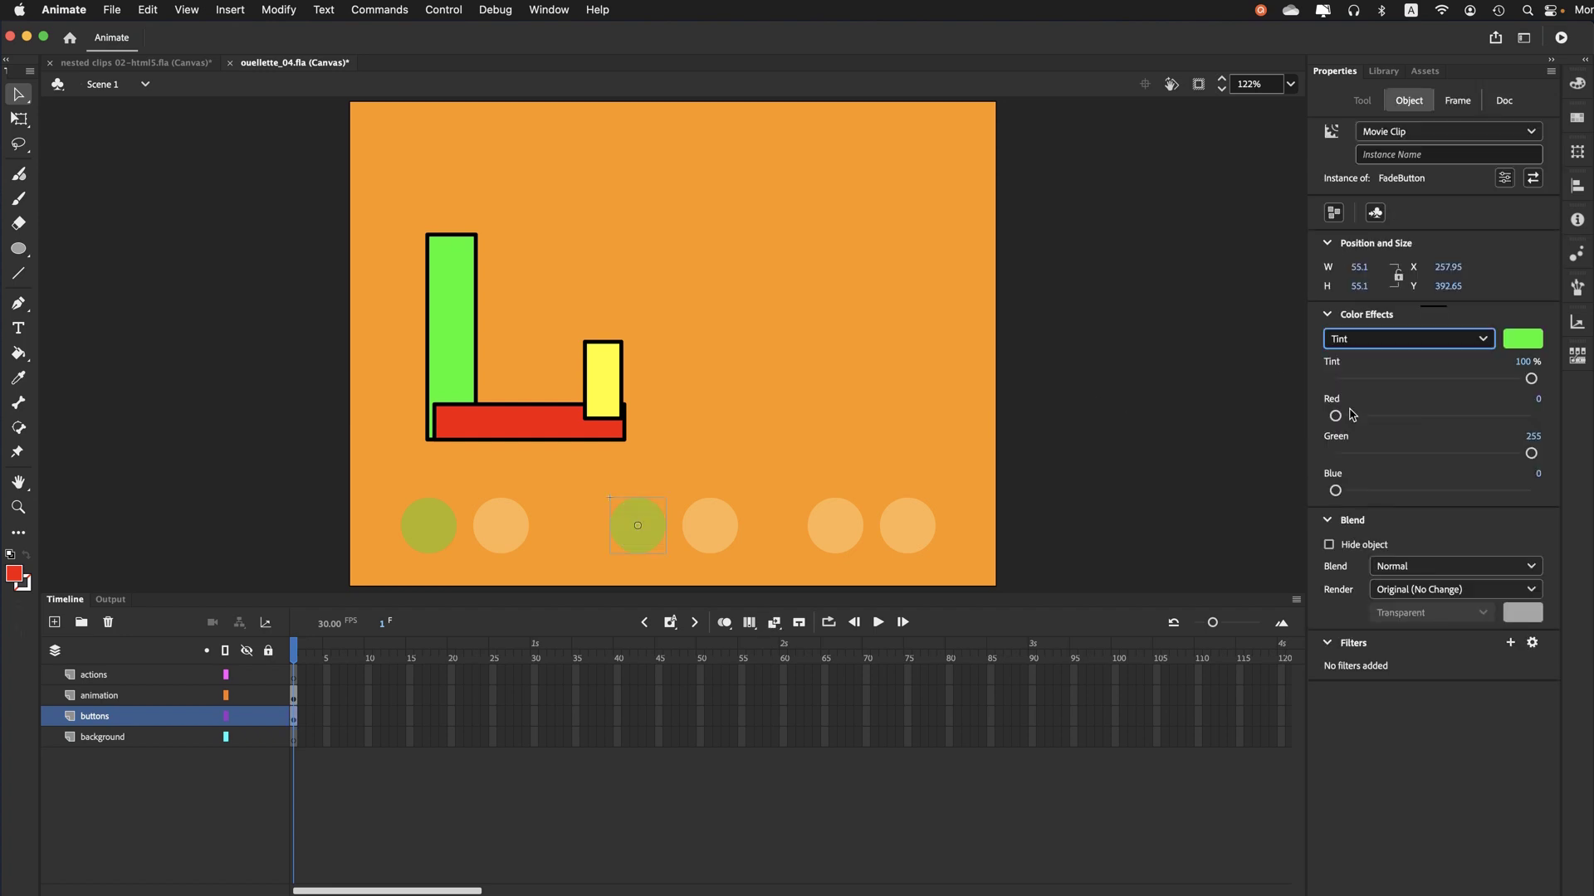
{"action": "left_click", "coordinate": [1511, 342]}
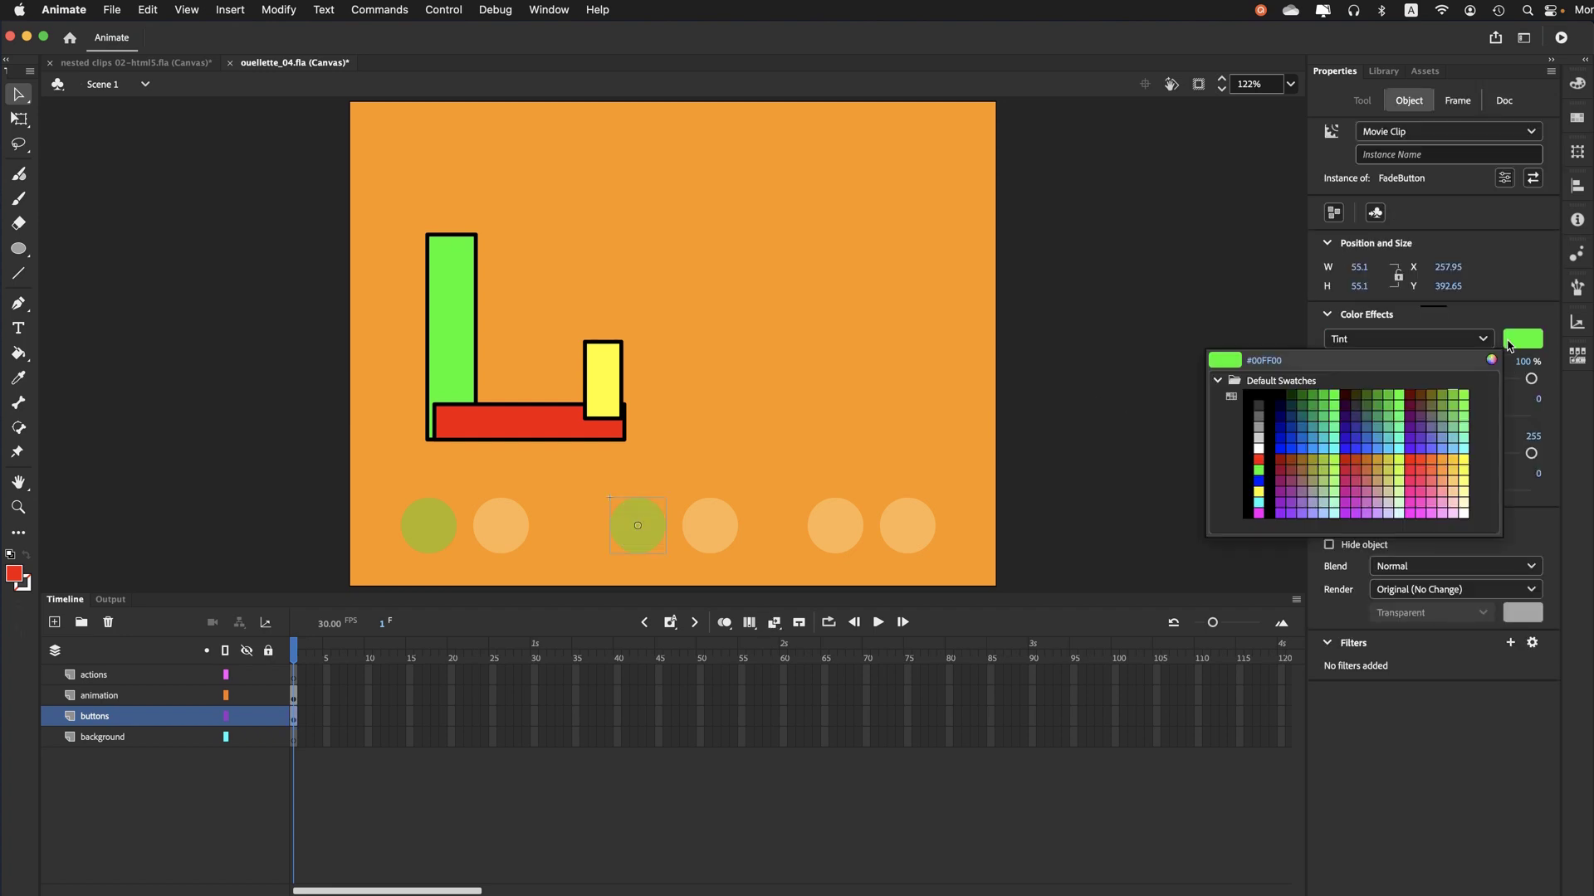
{"action": "left_click", "coordinate": [1258, 459]}
{"action": "left_click", "coordinate": [816, 469]}
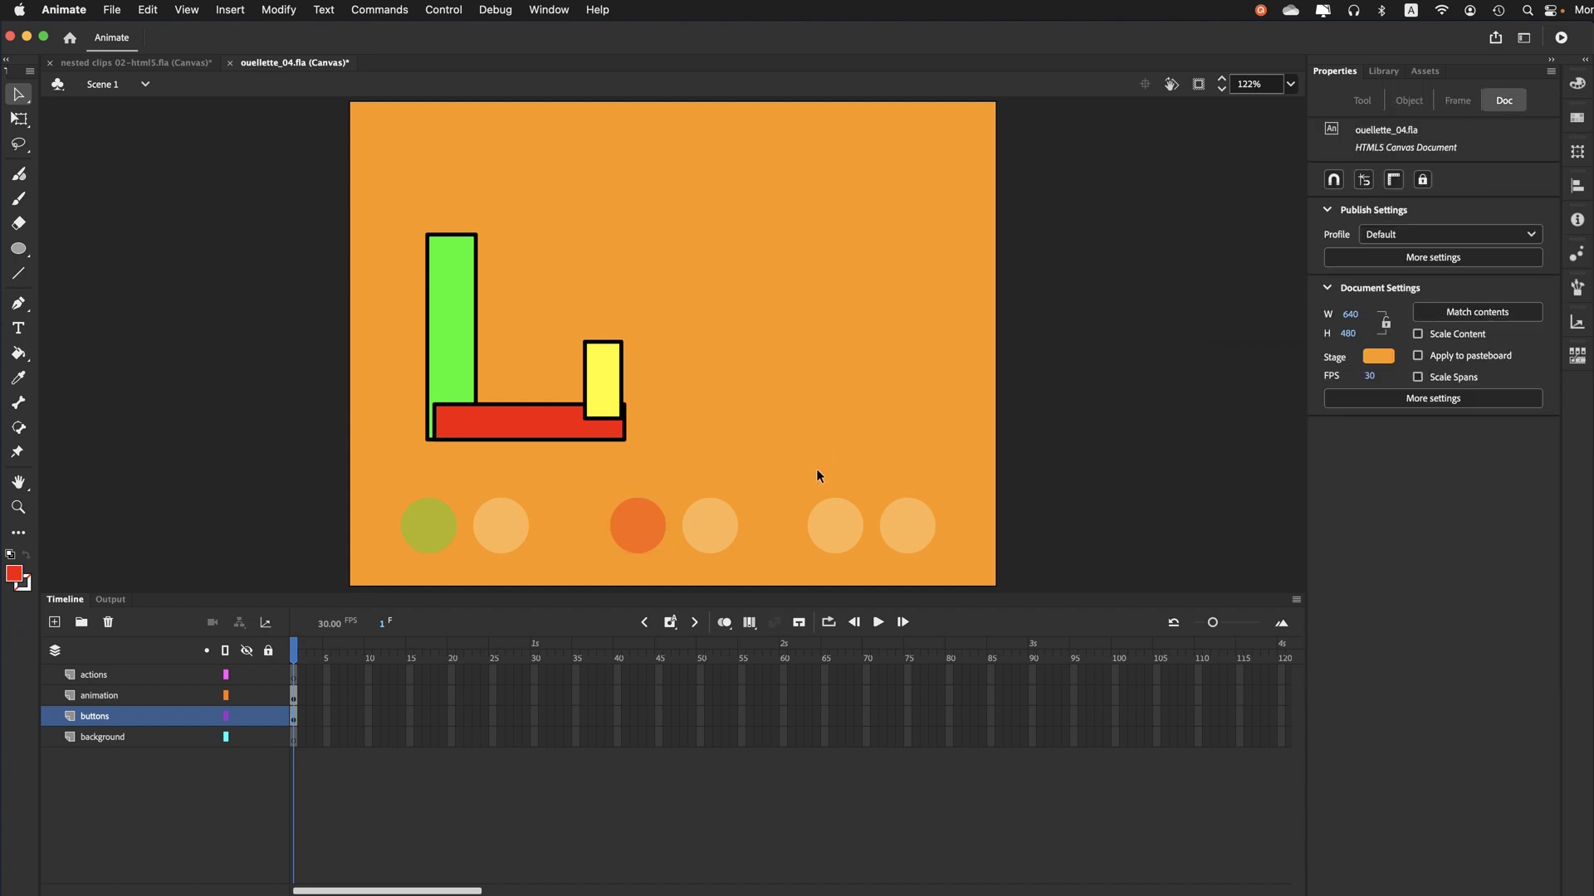
Apply a 100% yellow #FFFF00 Tint to the first FadeButton instance of the last pair
{"action": "left_click", "coordinate": [834, 549]}
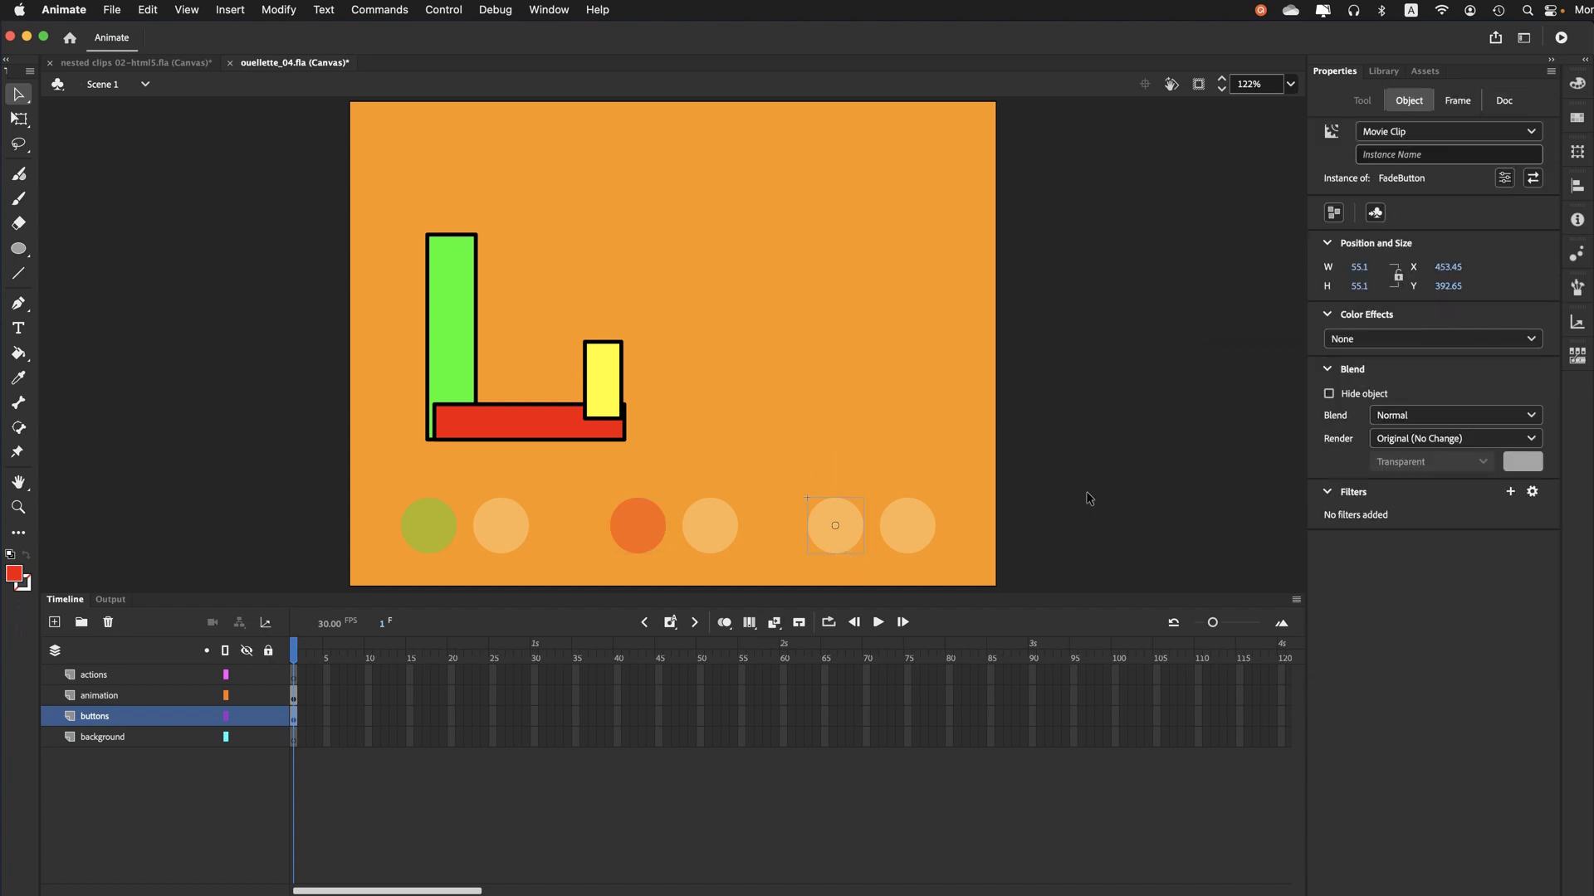
{"action": "left_click", "coordinate": [1345, 340]}
{"action": "left_click", "coordinate": [1348, 403]}
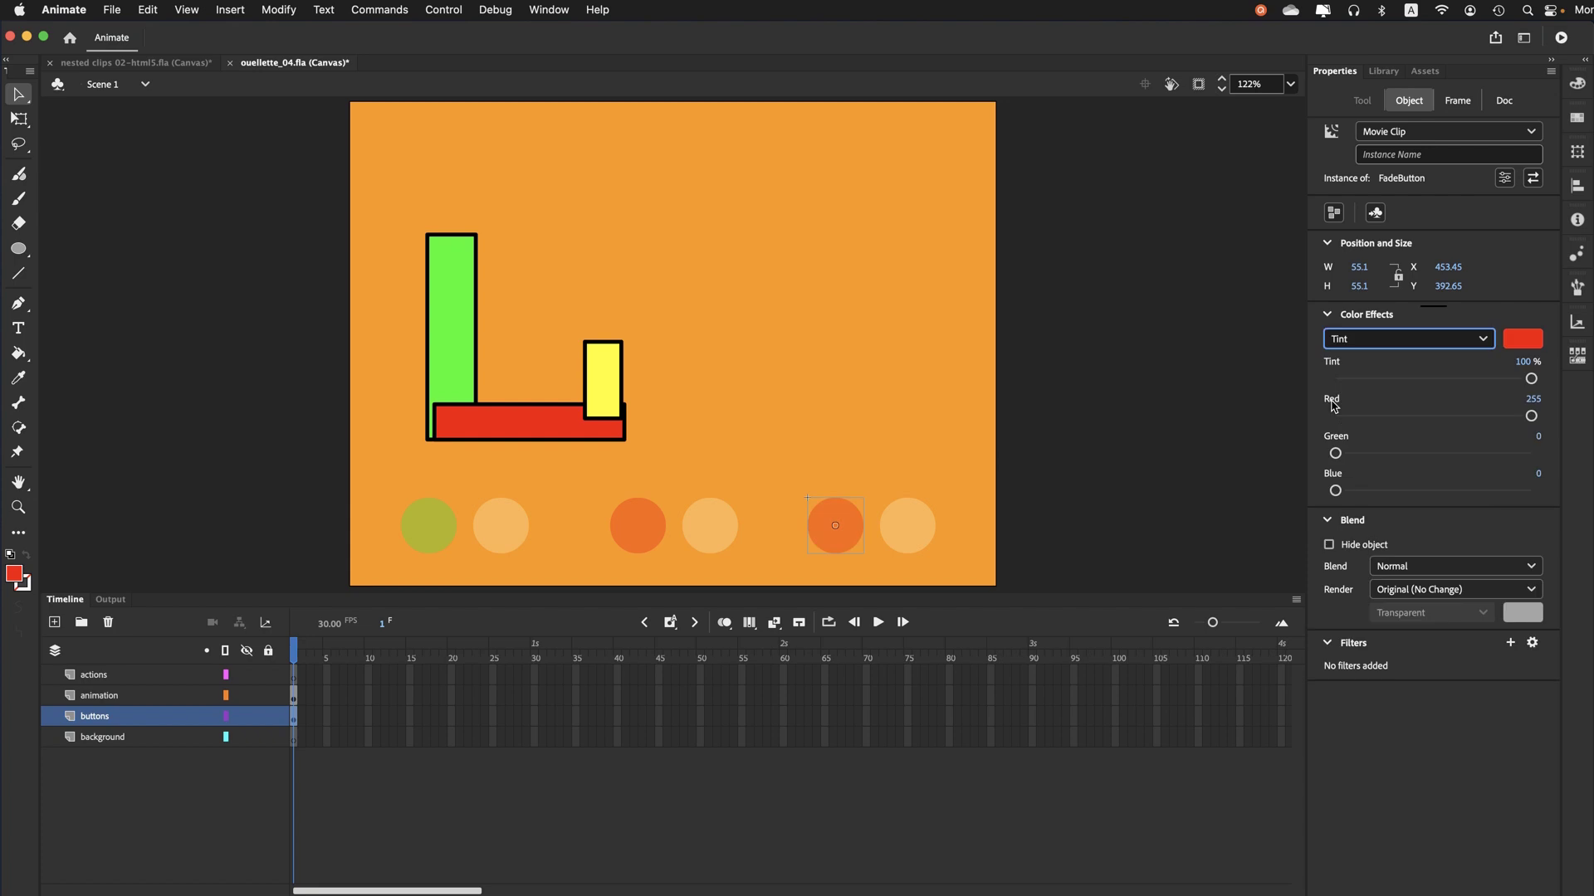
{"action": "left_click", "coordinate": [1525, 340]}
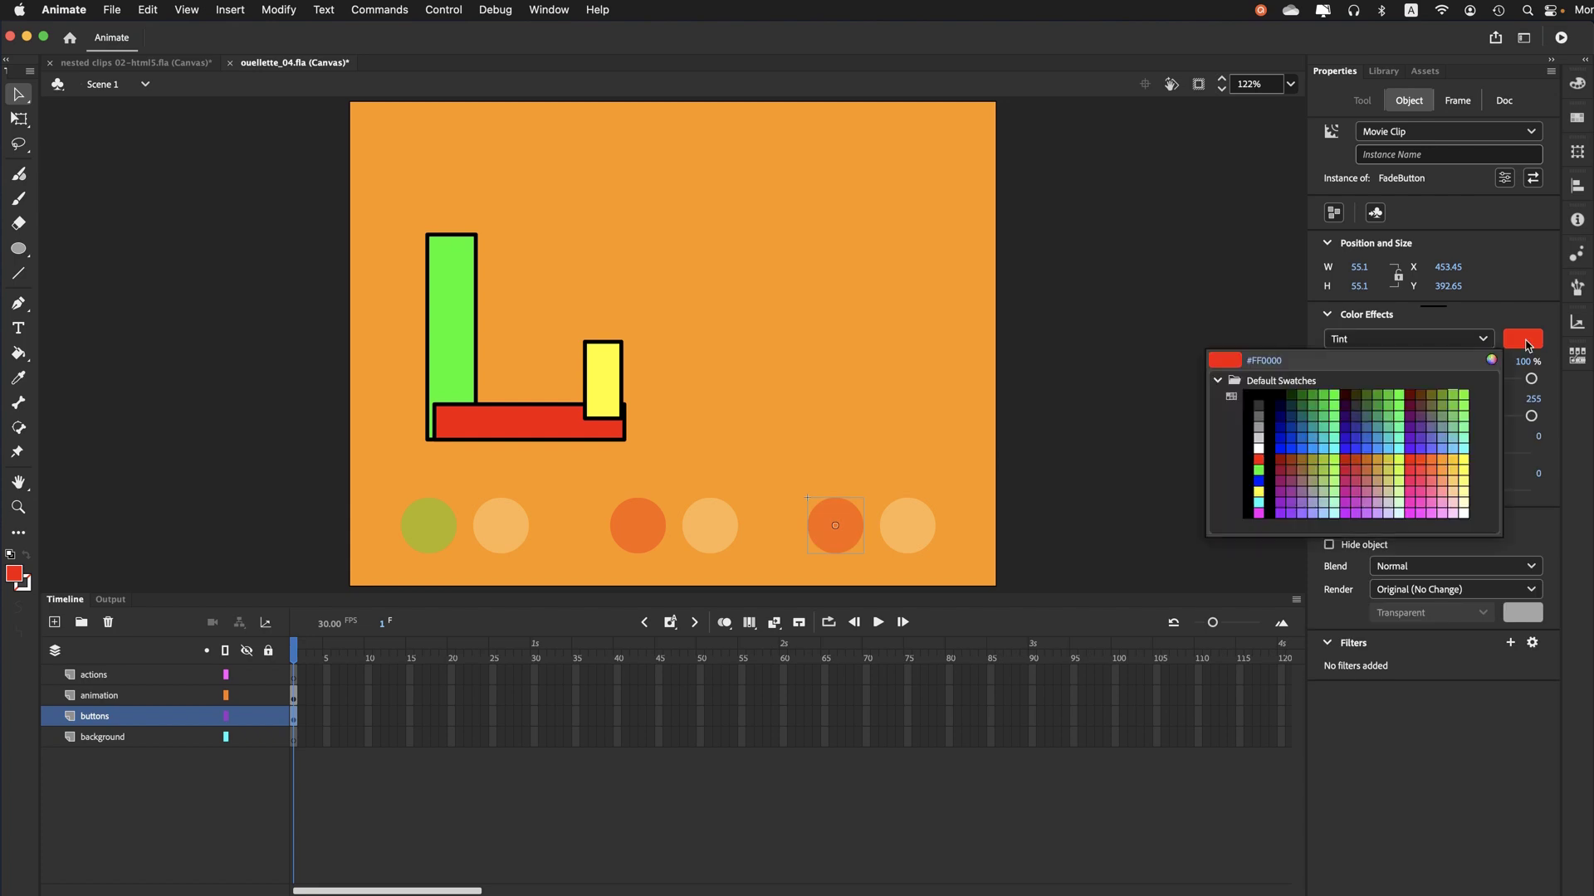
{"action": "left_click", "coordinate": [1462, 459]}
{"action": "left_click", "coordinate": [932, 416]}
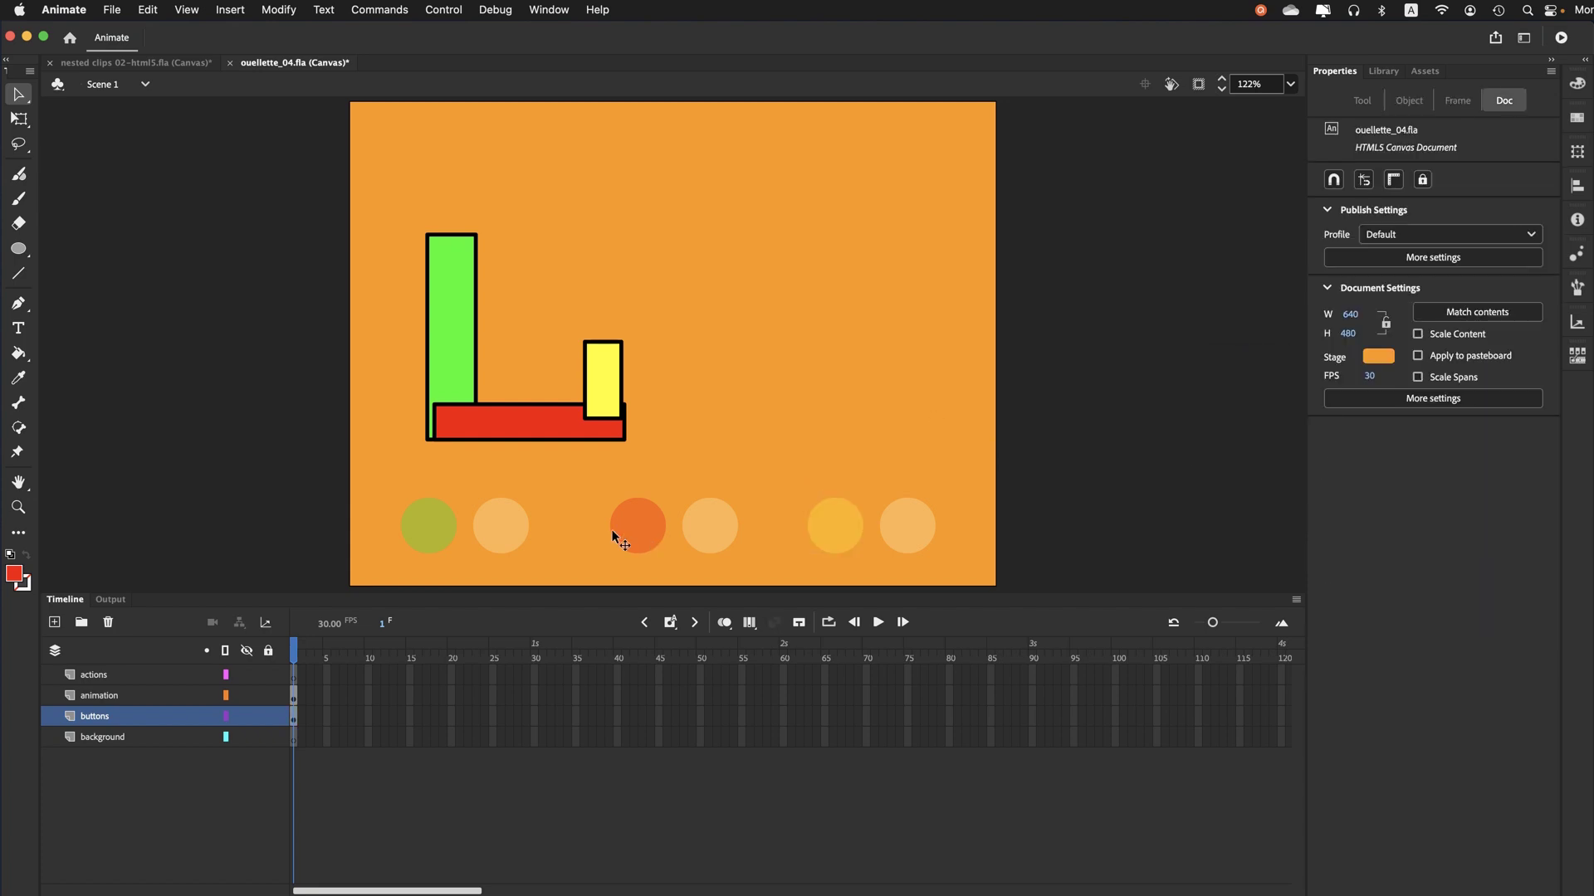
Apply a 100% dark red Tint with Red 102, Green 0 and Blue 0 to the second FadeButton instance of the first pair
{"action": "left_click", "coordinate": [500, 544]}
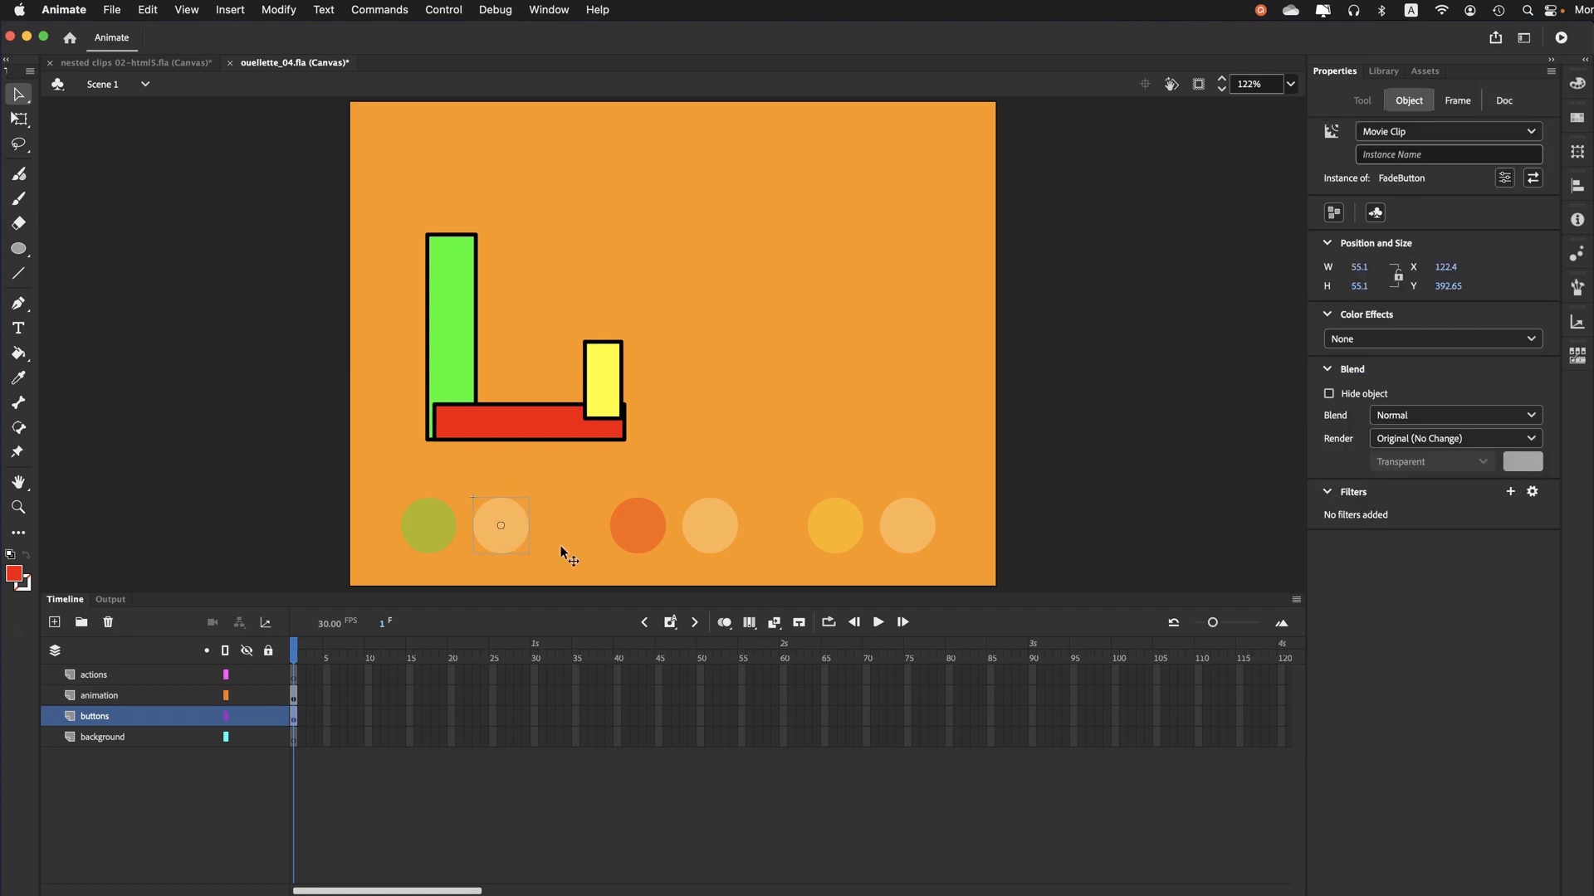
{"action": "left_click", "coordinate": [1345, 339]}
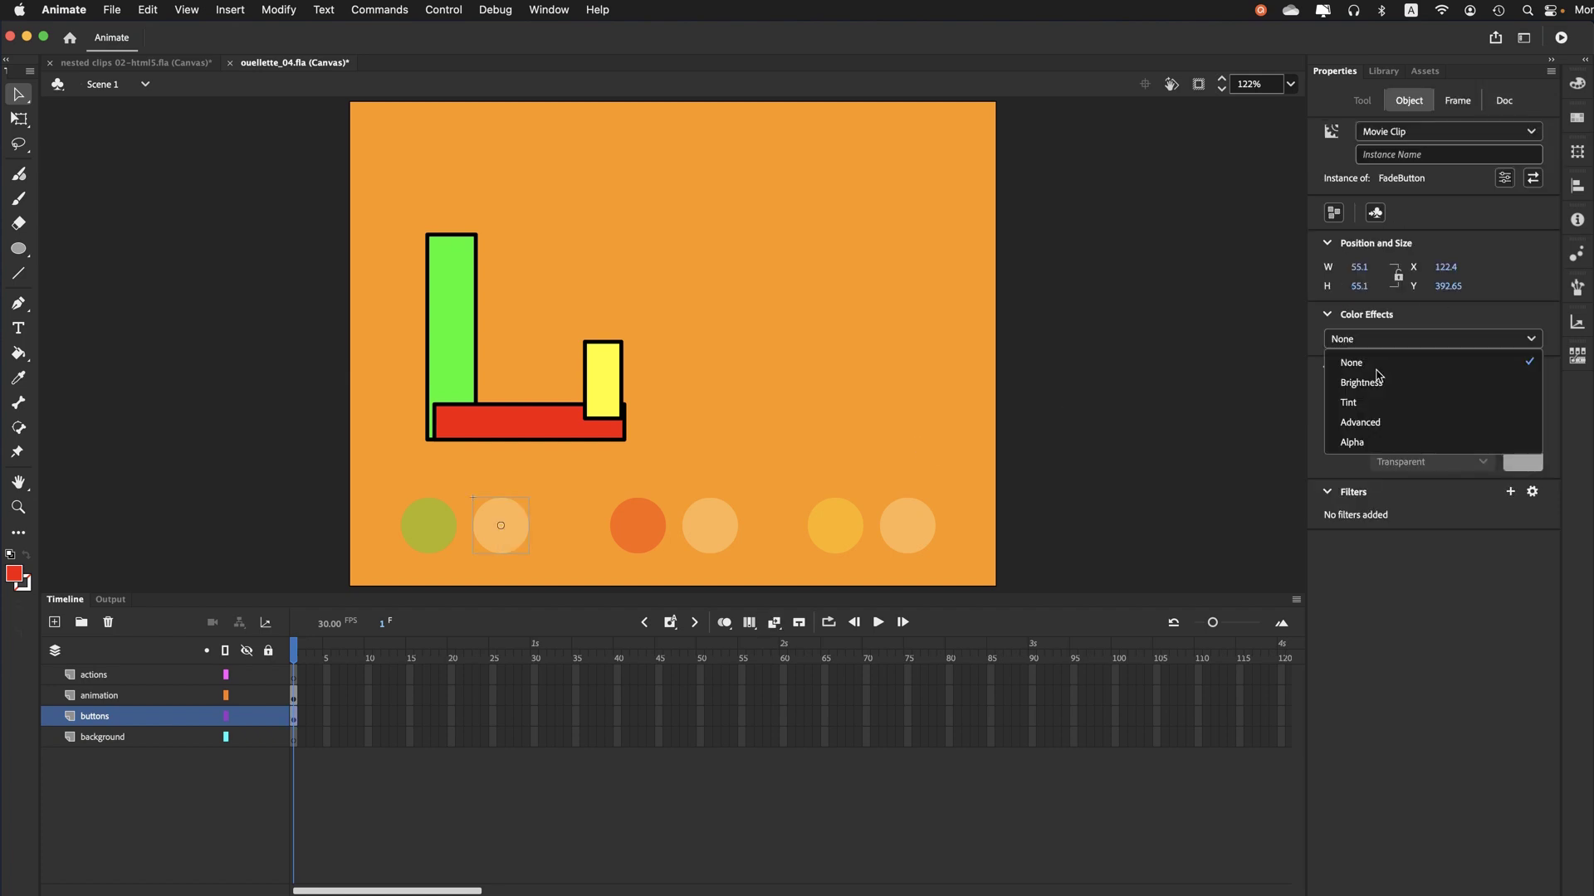
{"action": "left_click", "coordinate": [1374, 403]}
{"action": "left_click", "coordinate": [1521, 340]}
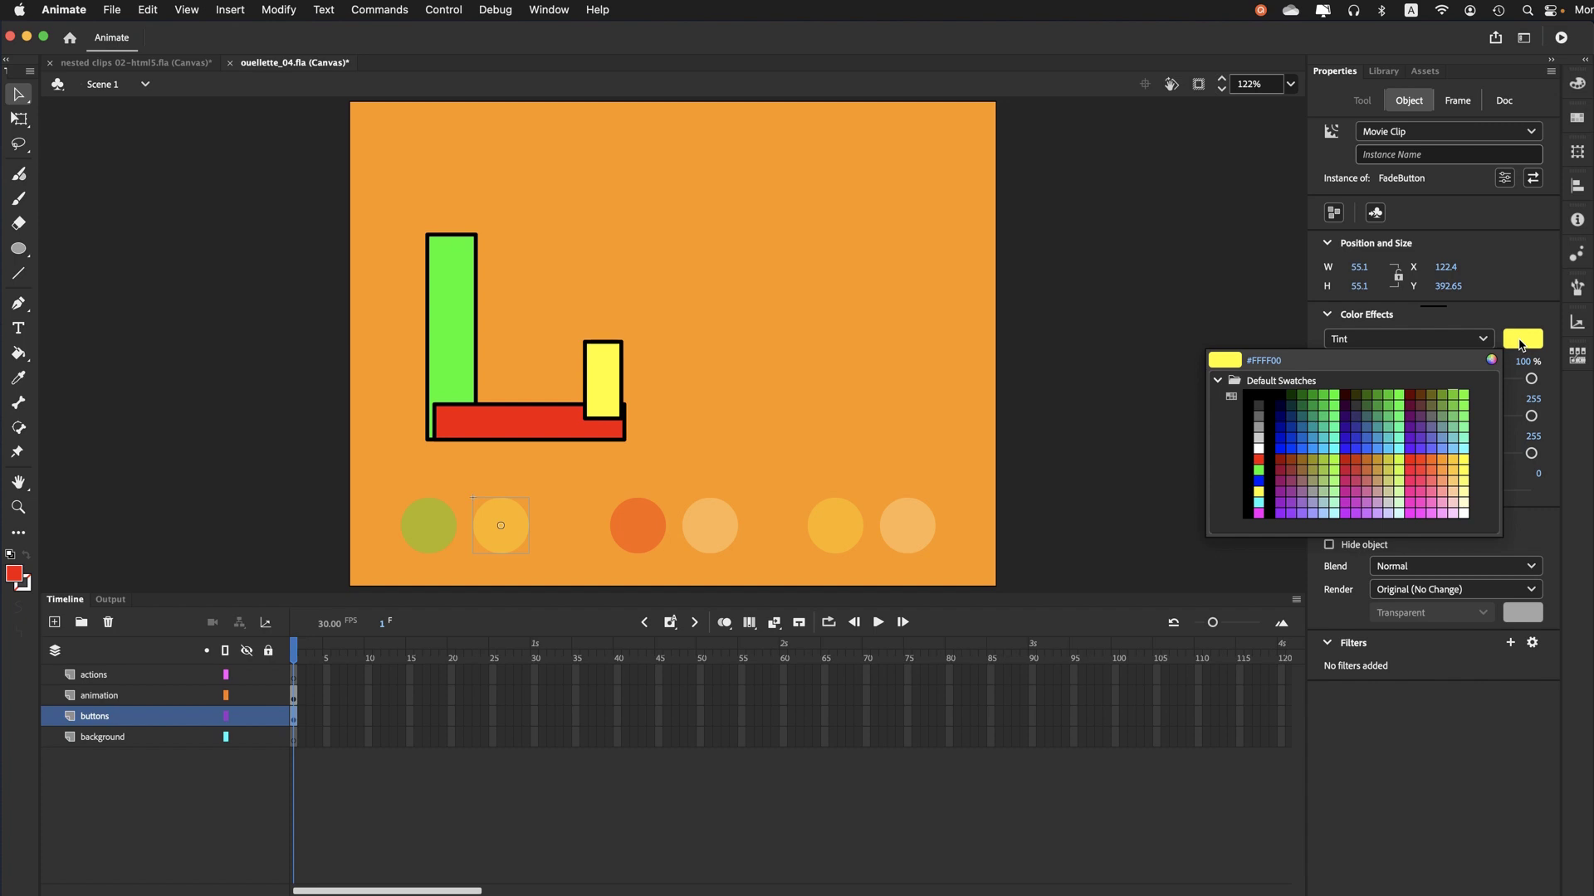
{"action": "left_click", "coordinate": [1416, 399]}
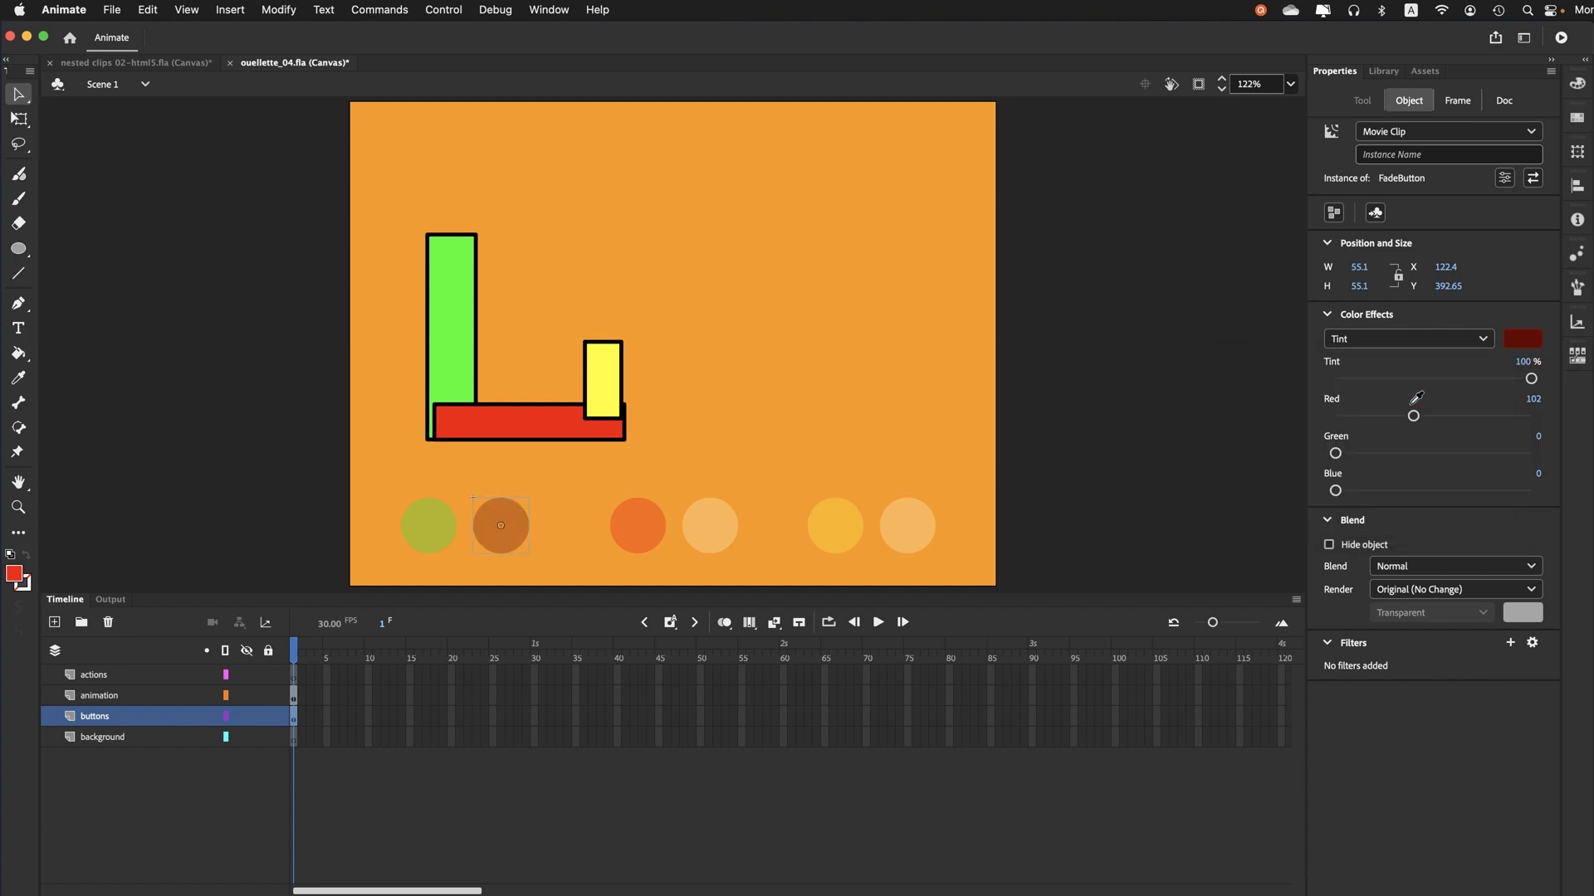
Apply the same 100% dark red Tint to the second FadeButton instances of the middle and last pairs, and save the document
{"action": "left_click", "coordinate": [718, 536]}
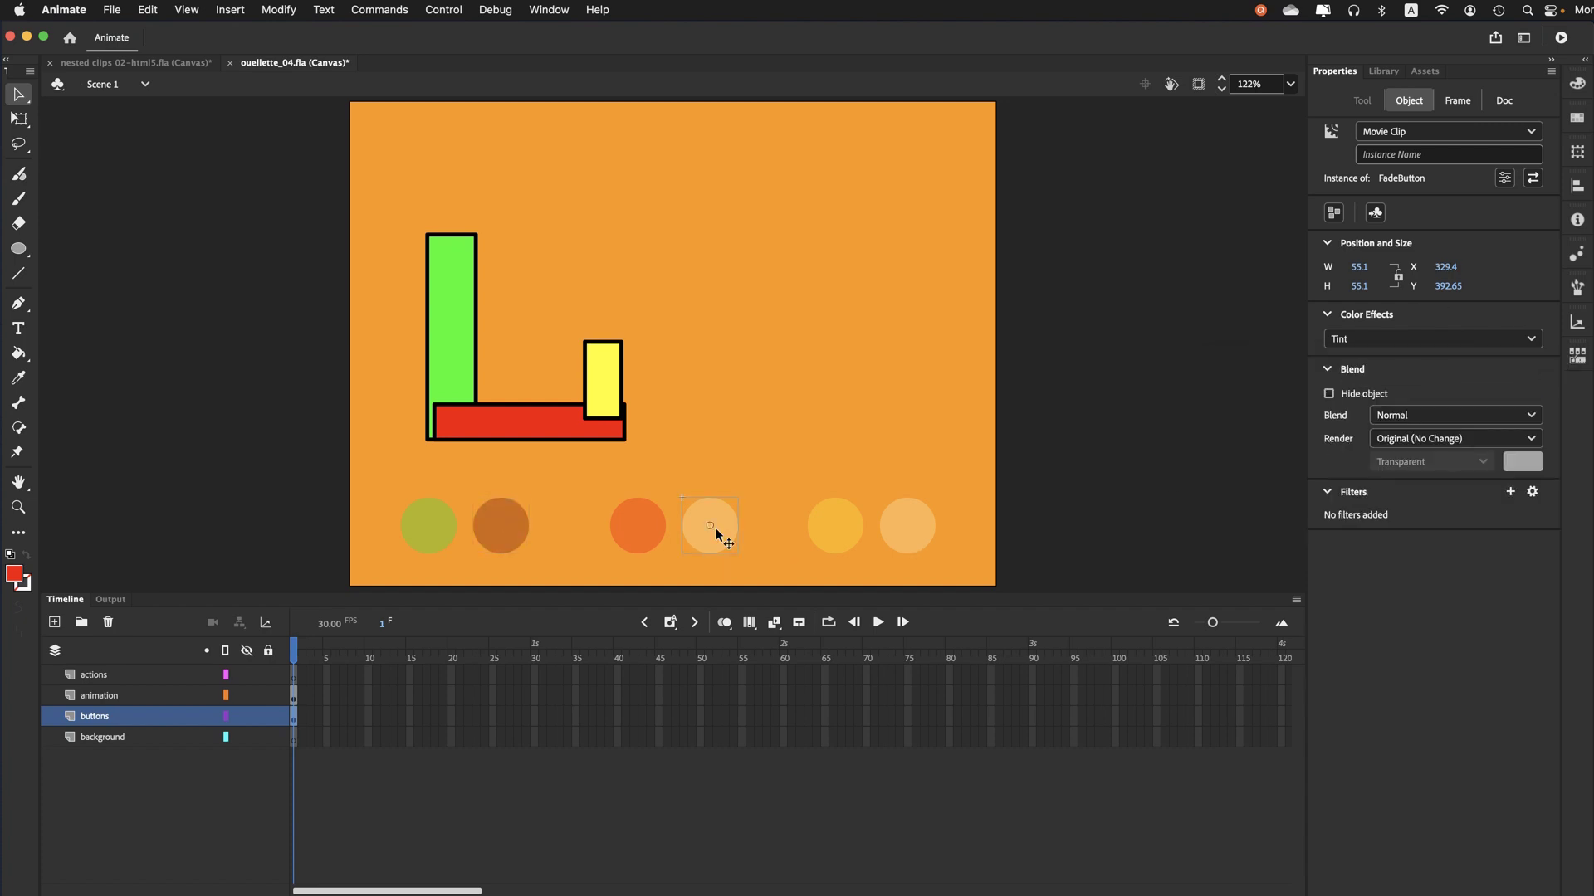
{"action": "left_click", "coordinate": [1336, 342]}
{"action": "left_click", "coordinate": [1341, 401]}
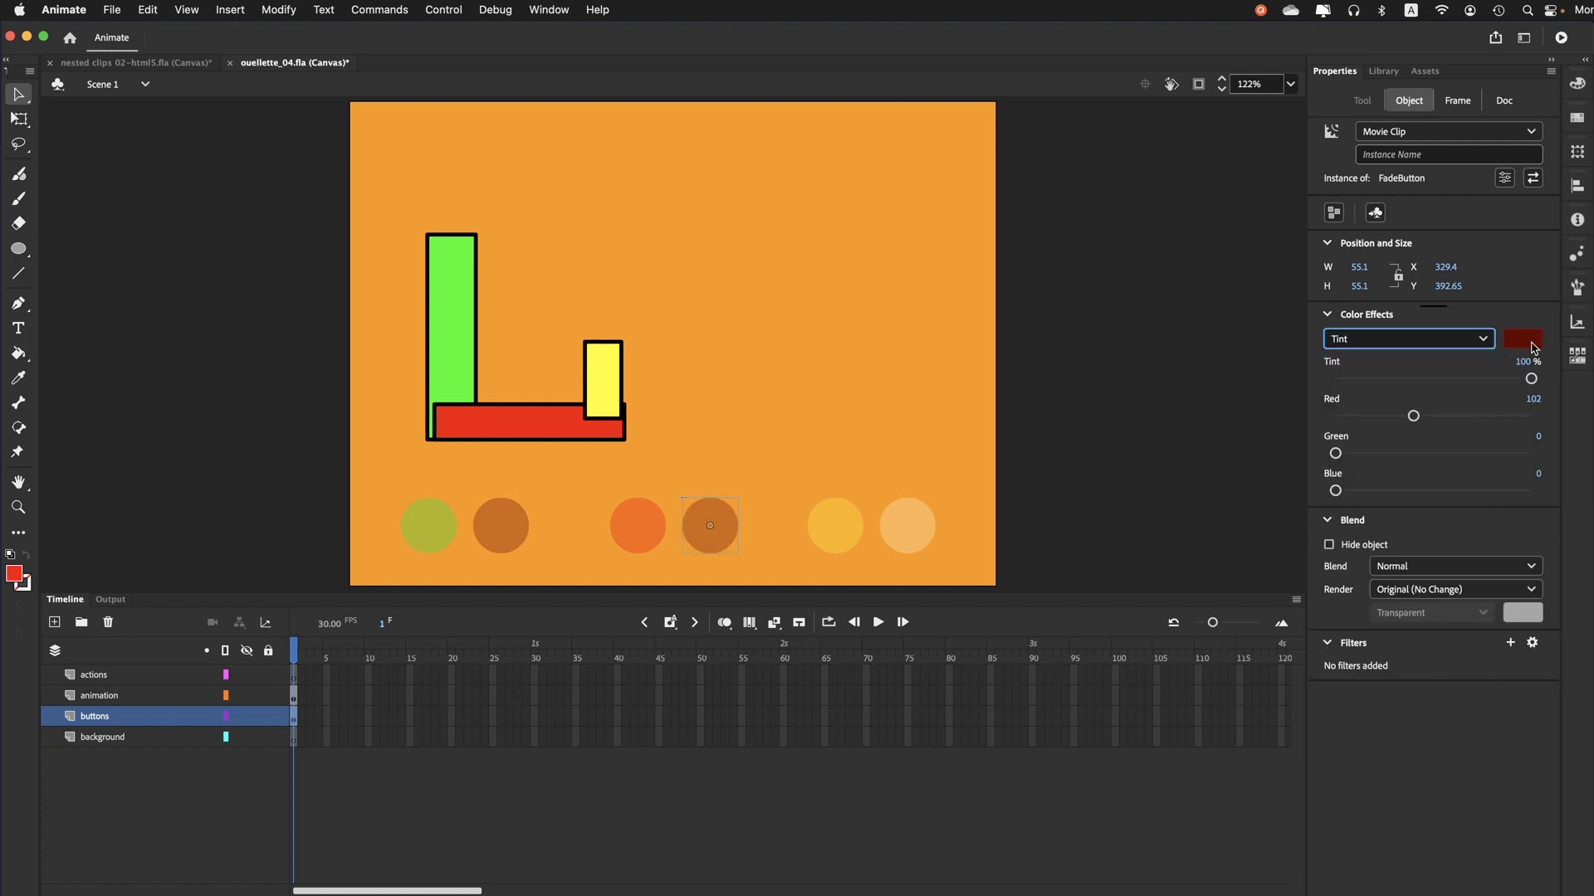
{"action": "left_click", "coordinate": [899, 536]}
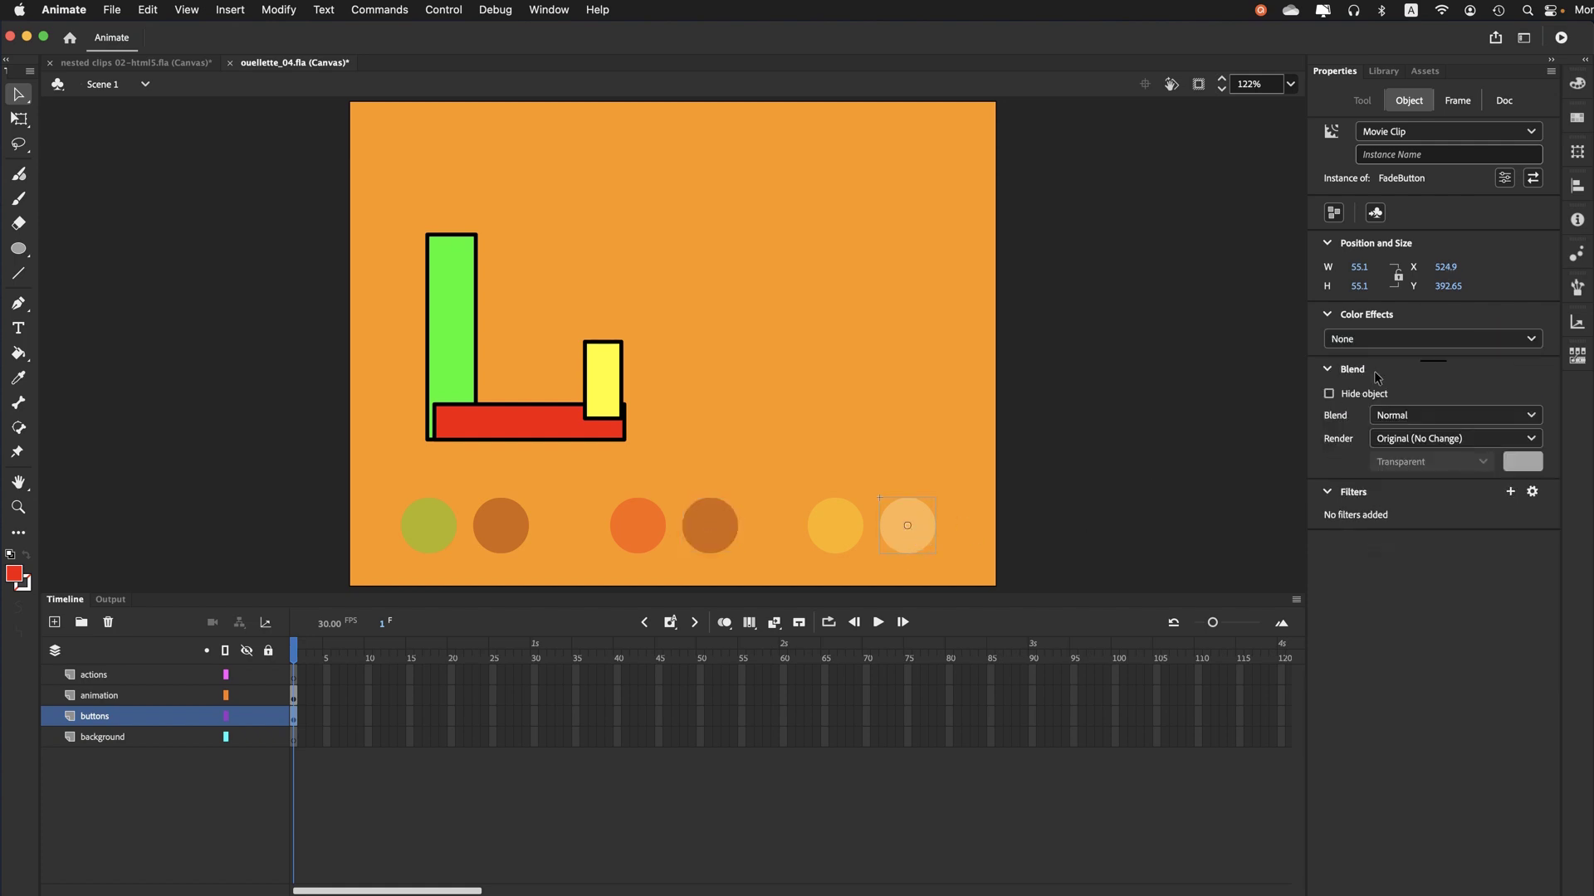
{"action": "left_click", "coordinate": [1385, 343]}
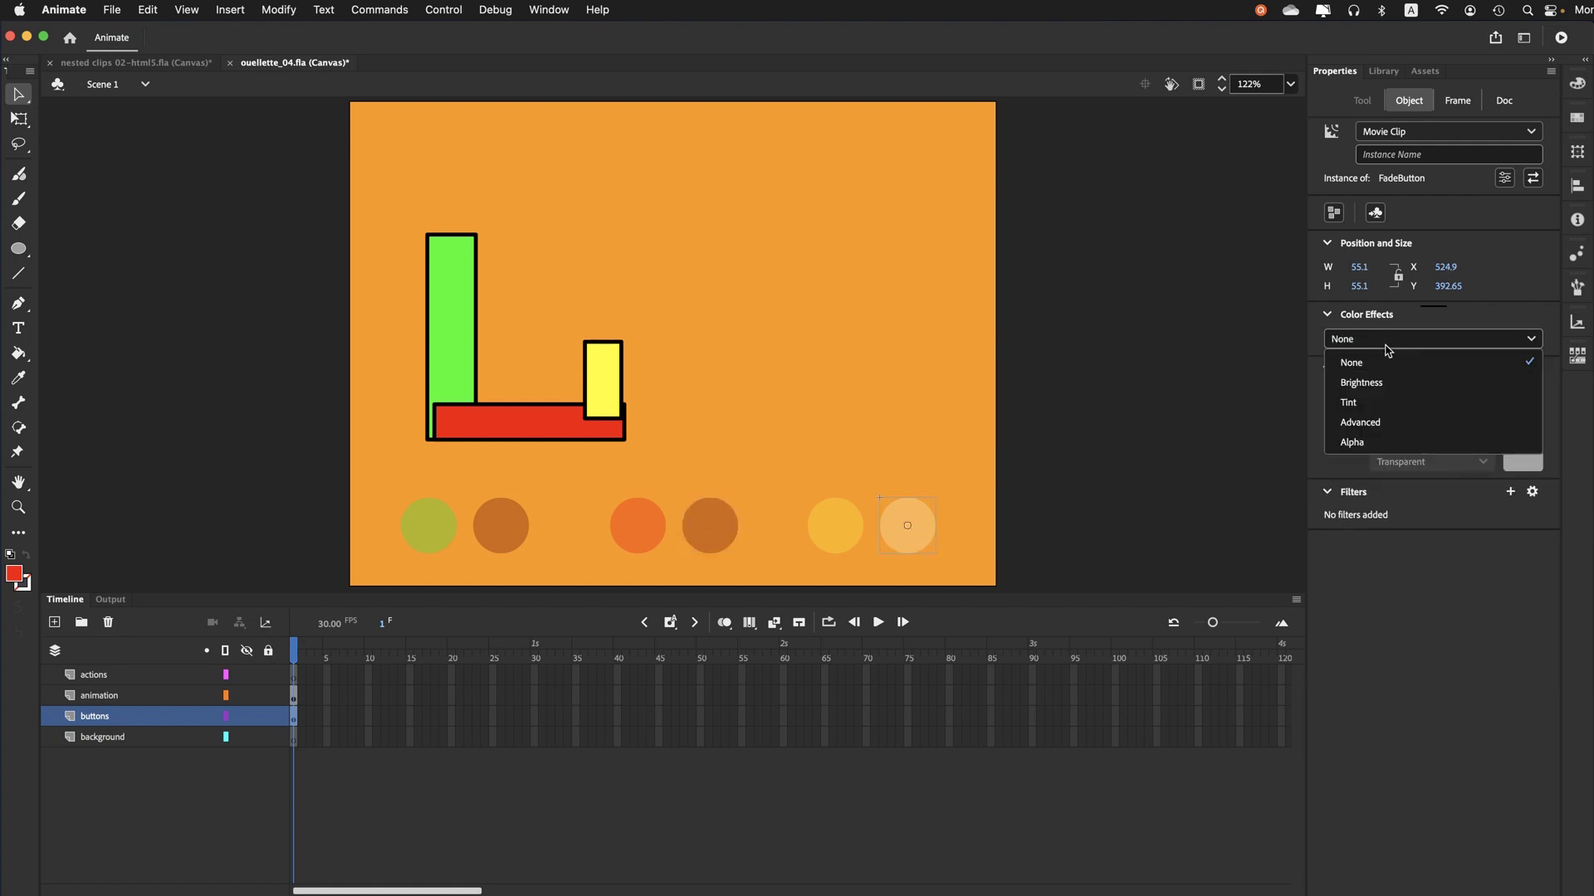
{"action": "left_click", "coordinate": [1374, 402]}
{"action": "left_click", "coordinate": [922, 404]}
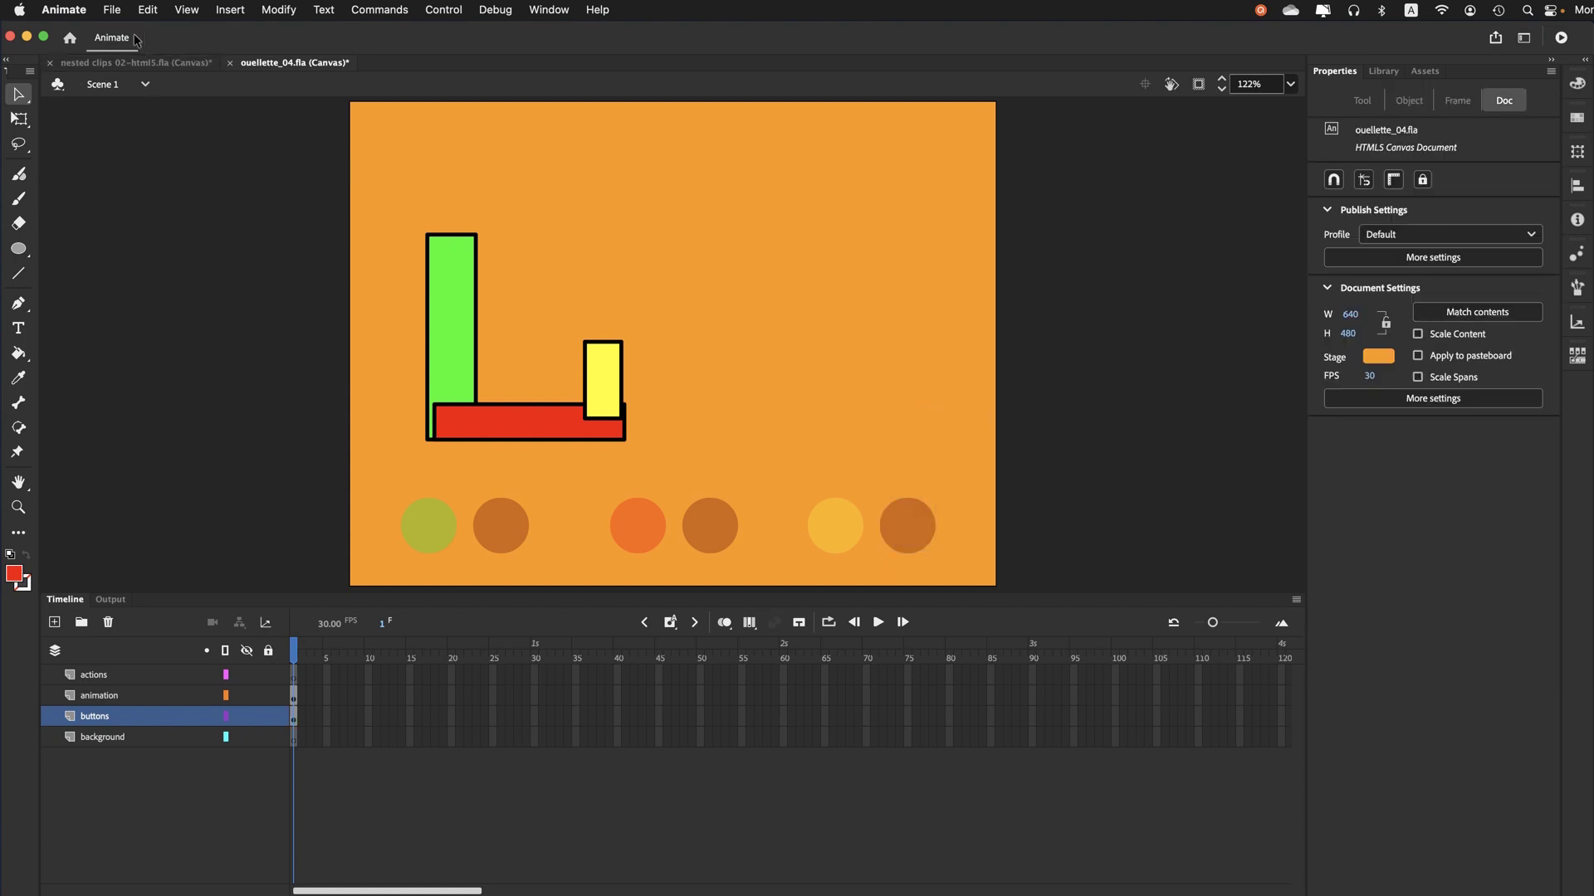
{"action": "left_click", "coordinate": [111, 10]}
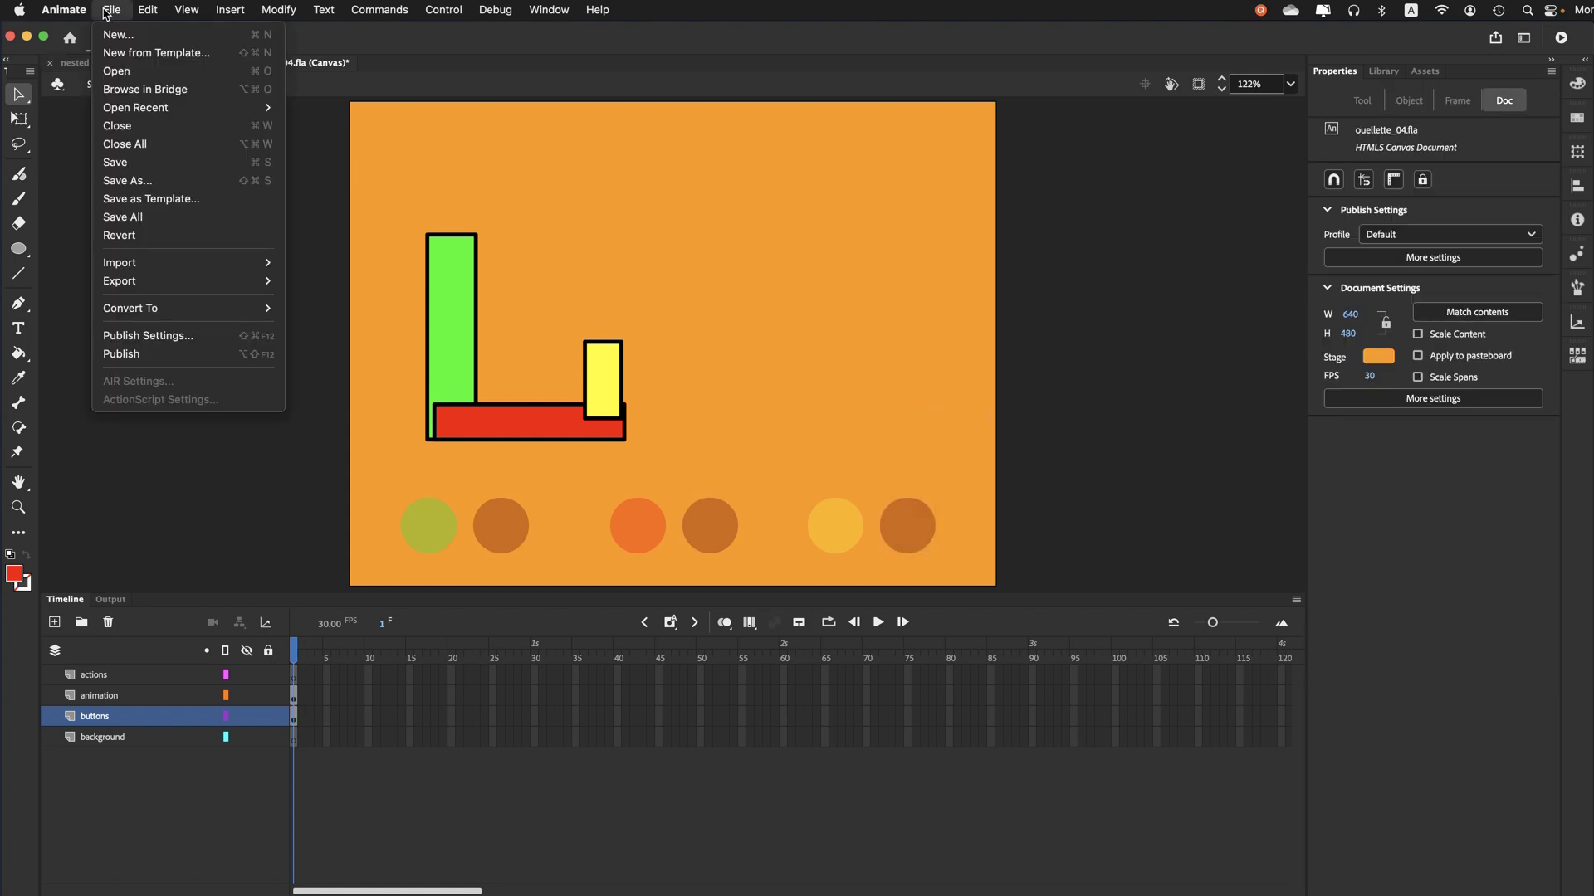
{"action": "left_click", "coordinate": [125, 168]}
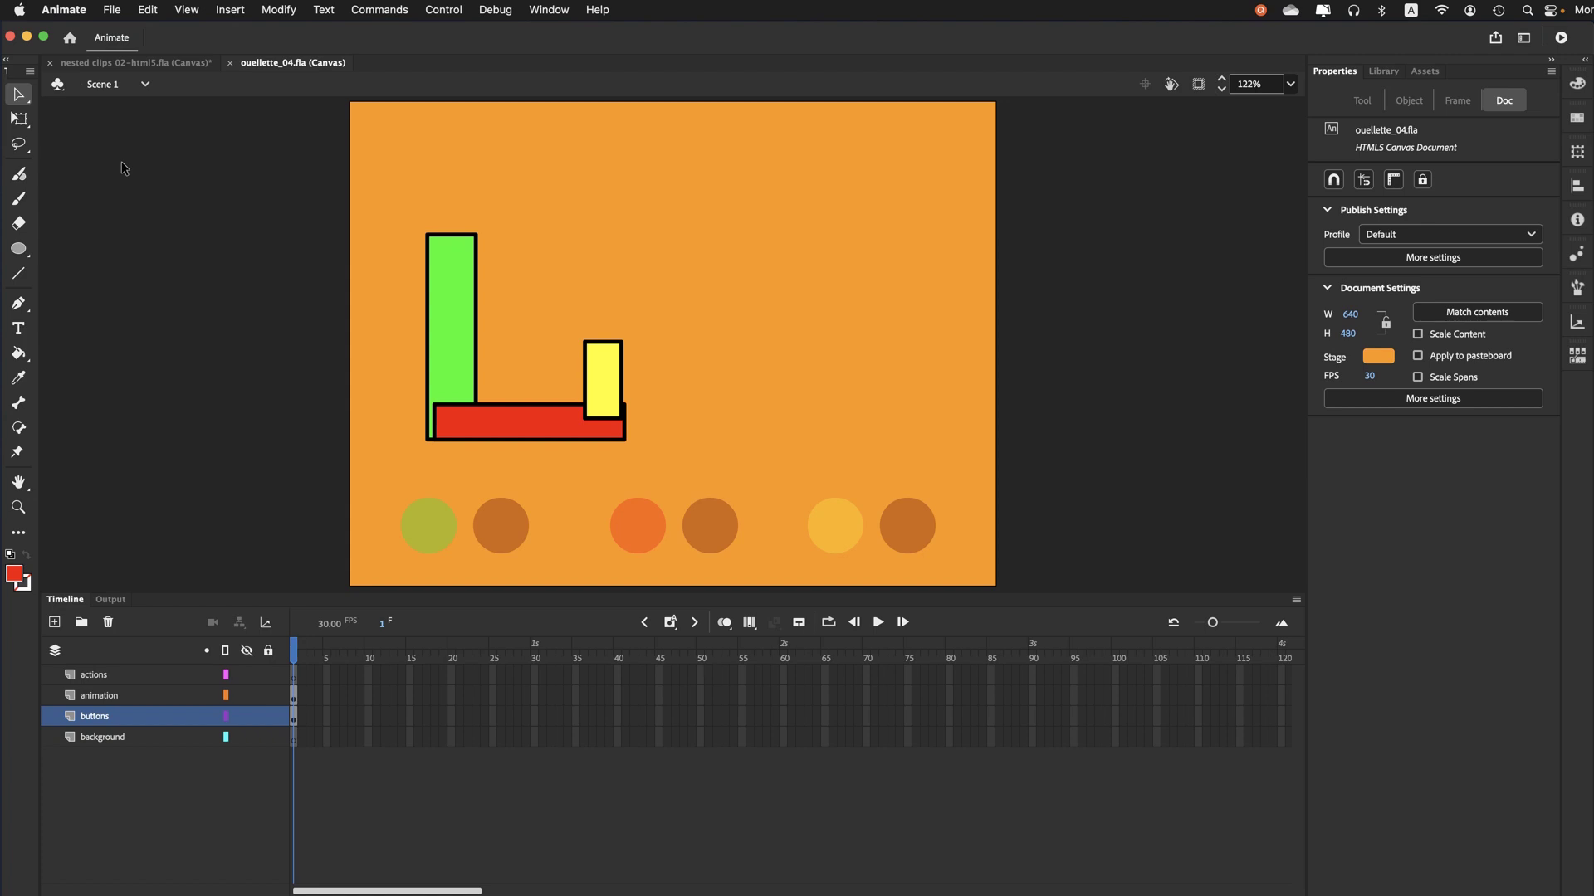
Give the green-tinted FadeButton instance in the first pair the instance name green_btn
{"action": "left_click", "coordinate": [420, 538]}
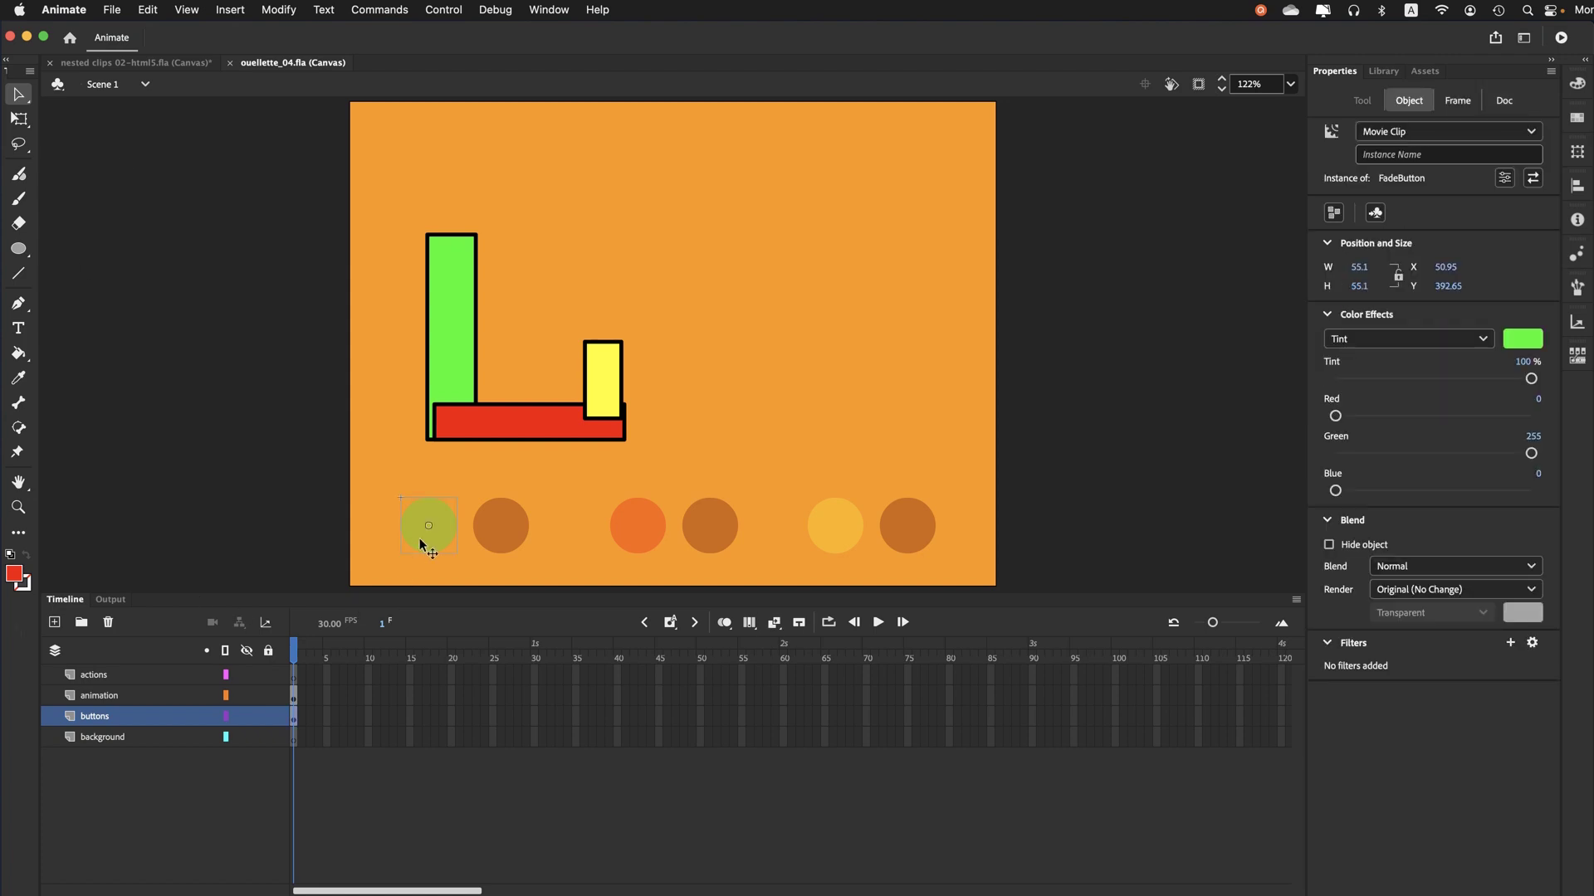
{"action": "left_click", "coordinate": [1368, 156]}
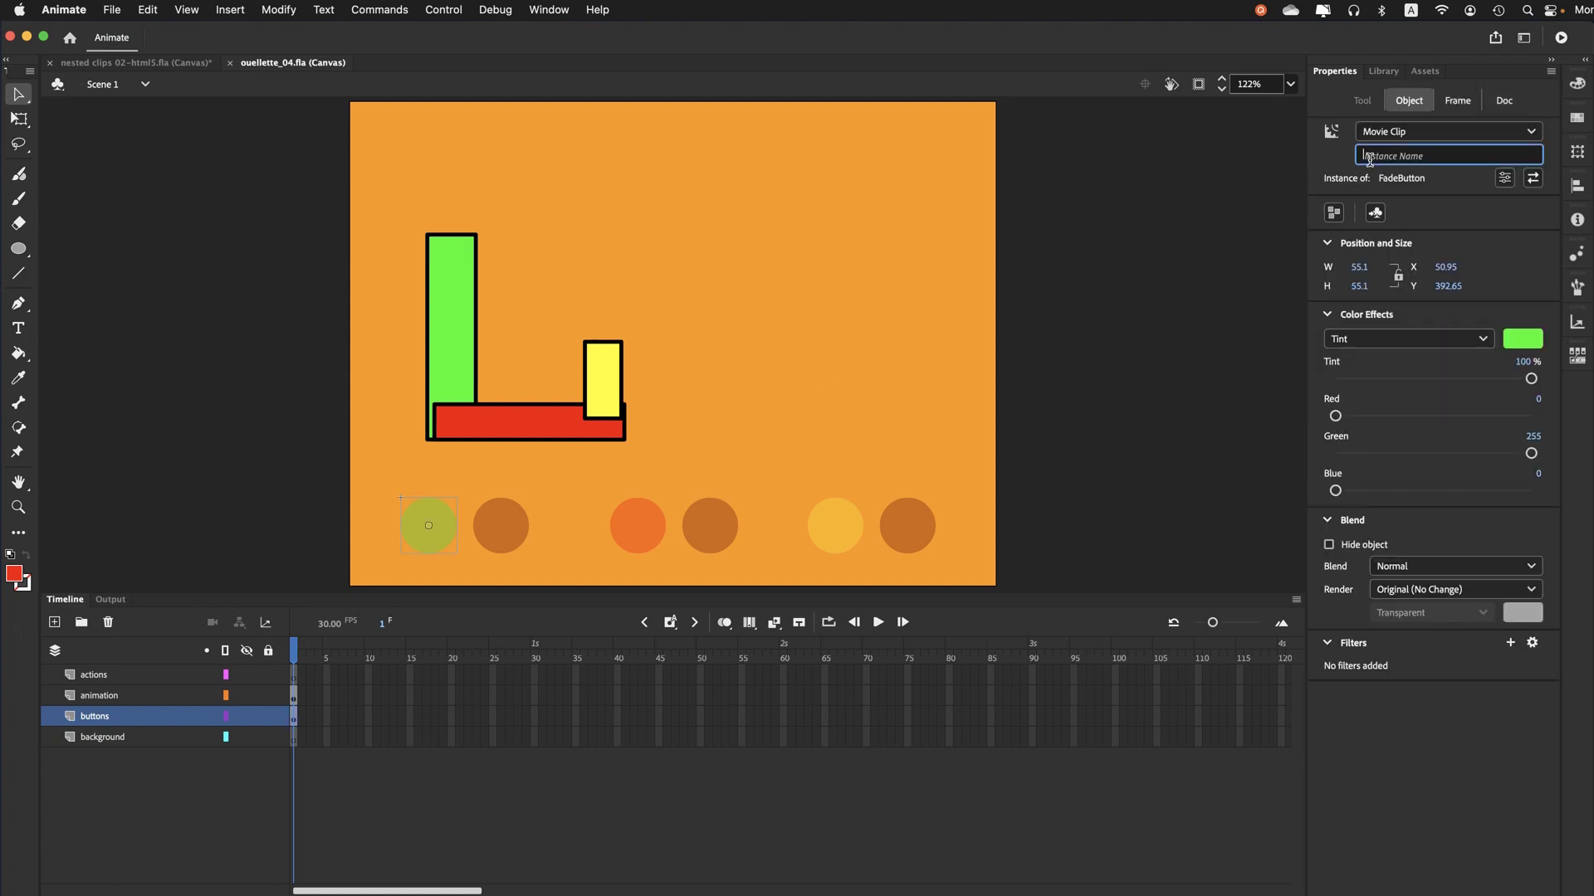
{"action": "type", "text": "green_btn"}
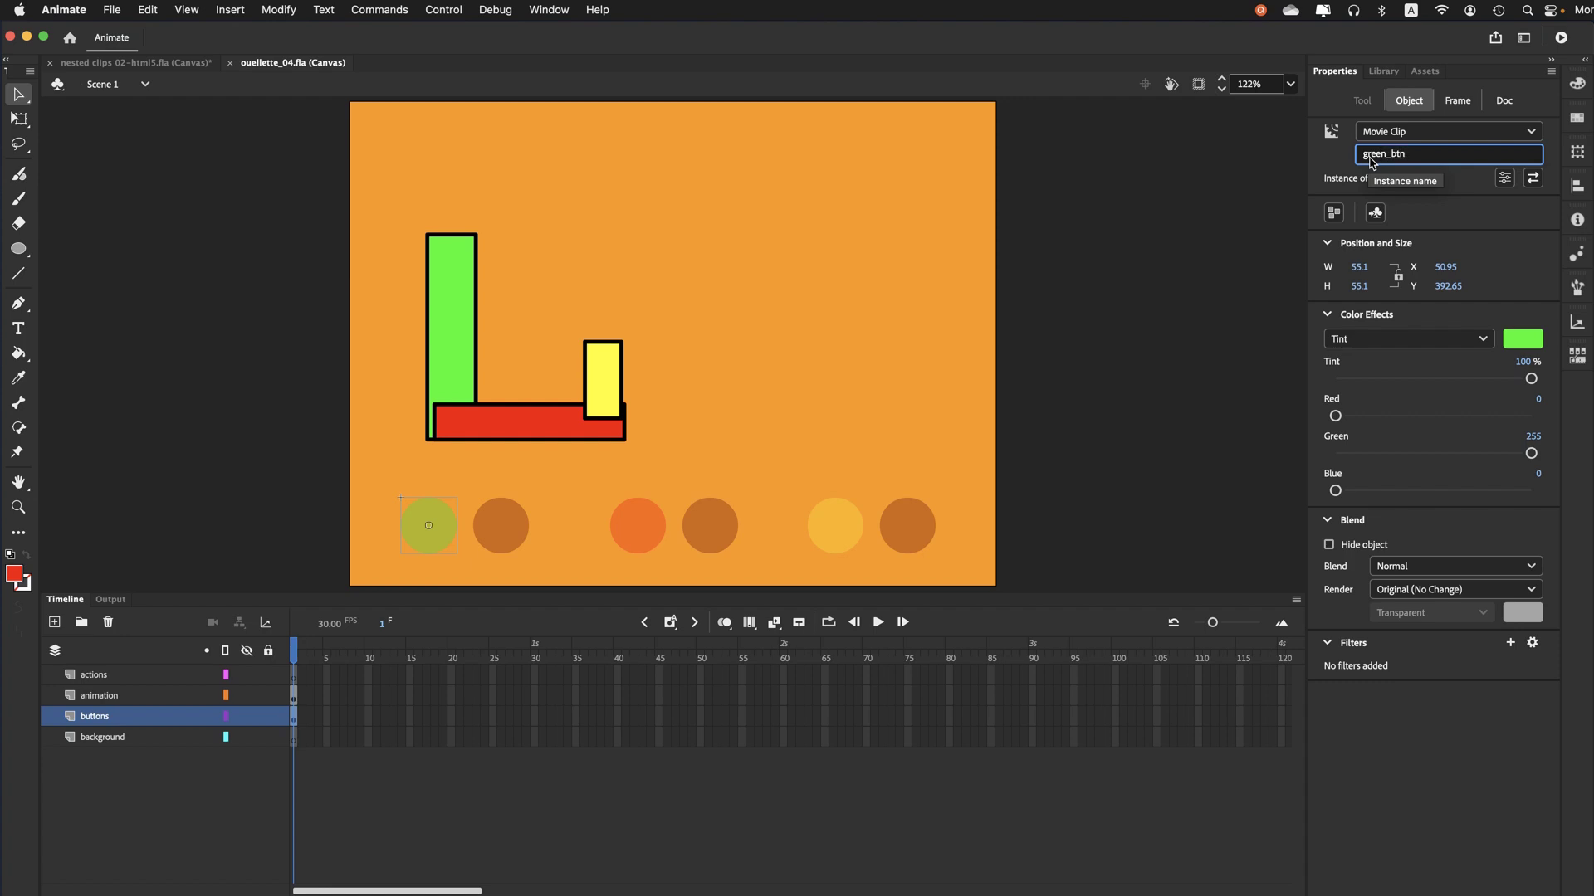
{"action": "key", "text": "Return"}
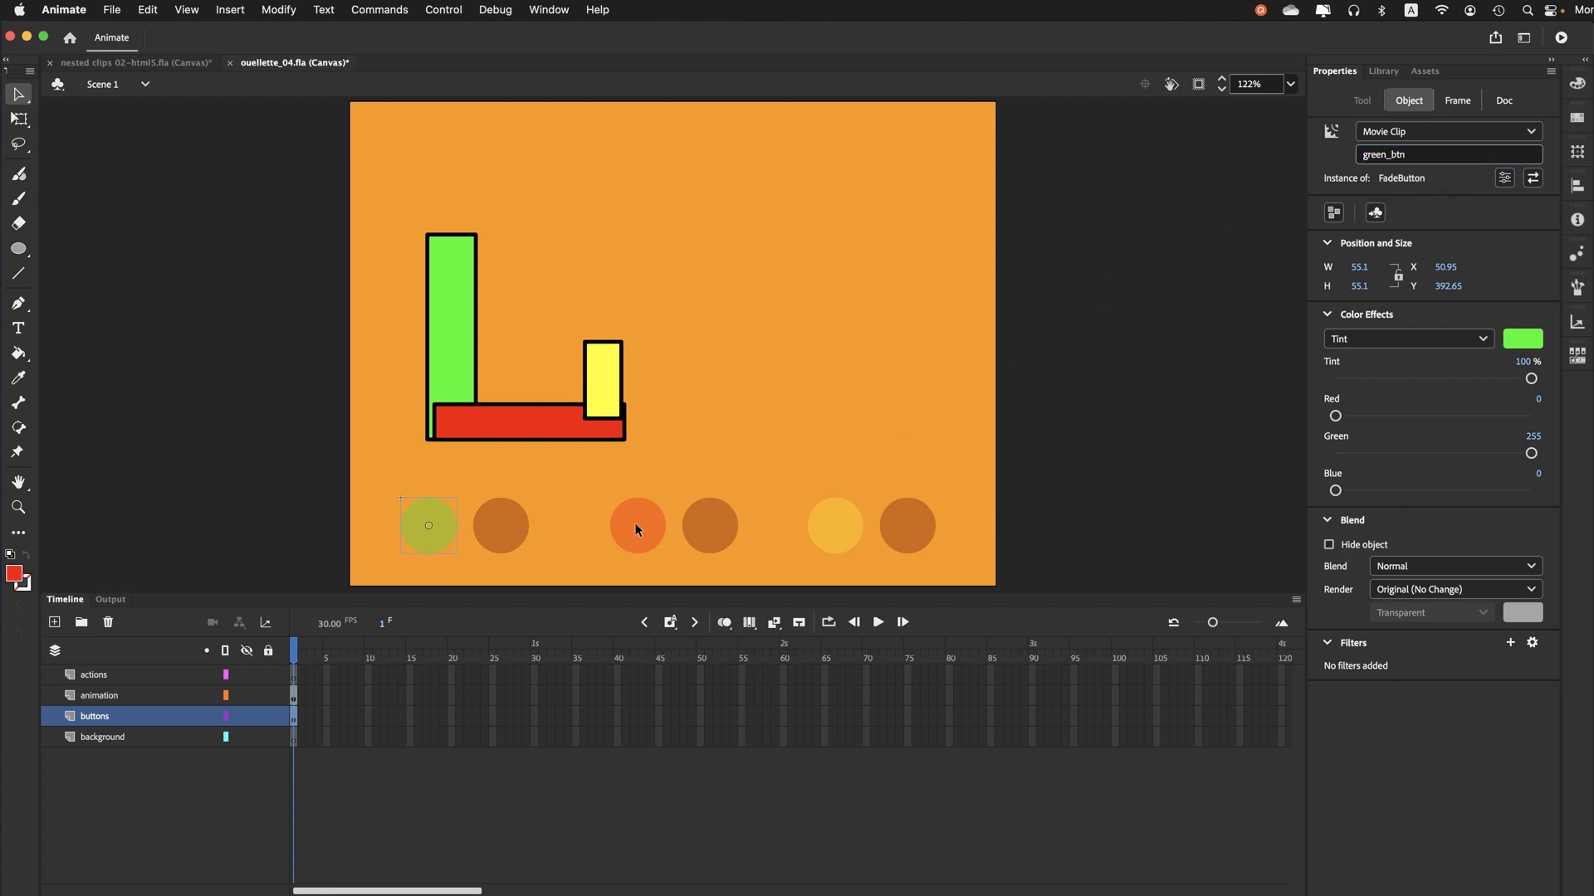
Give the dark red FadeButton instance beside the green one the instance name green_stop_btn
{"action": "left_click", "coordinate": [511, 523]}
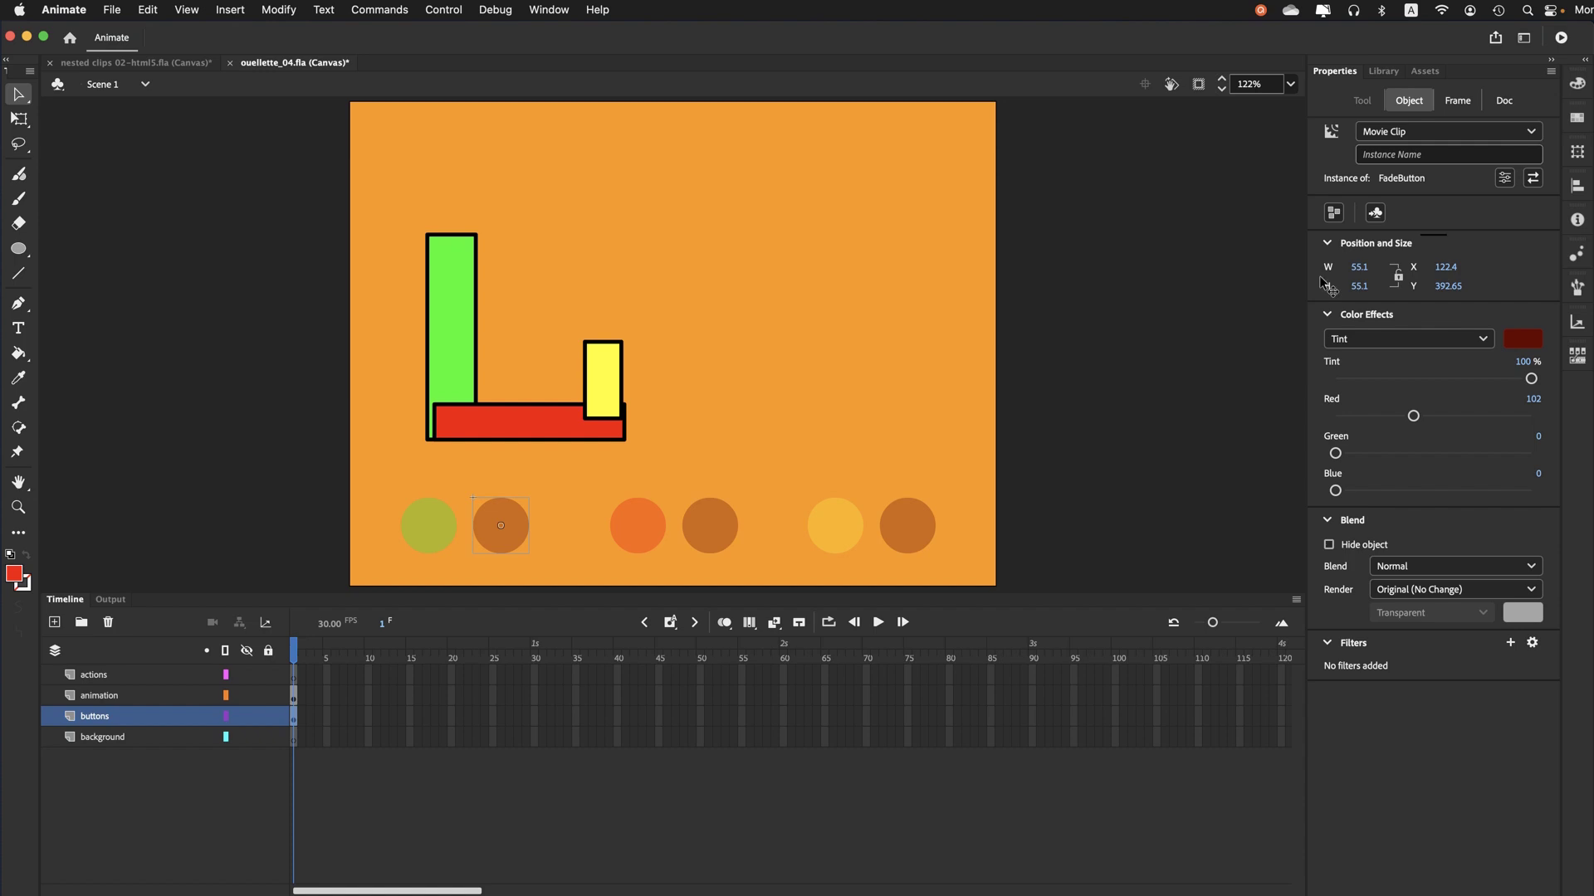
{"action": "left_click", "coordinate": [1378, 156]}
{"action": "type", "text": "gr"}
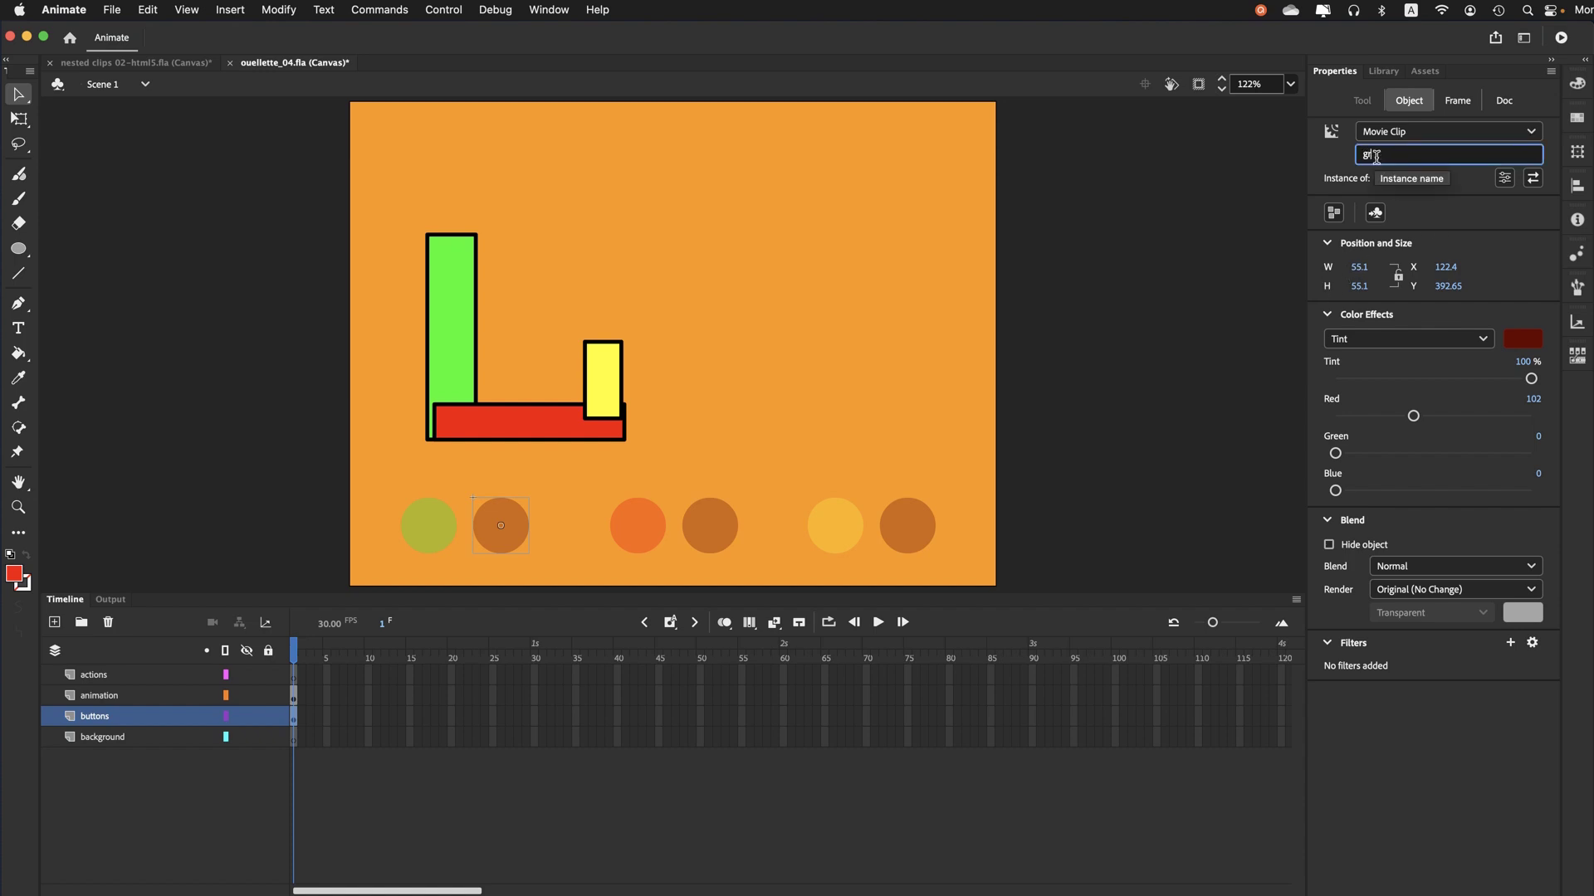
{"action": "type", "text": "een_stop_btn"}
{"action": "key", "text": "Return"}
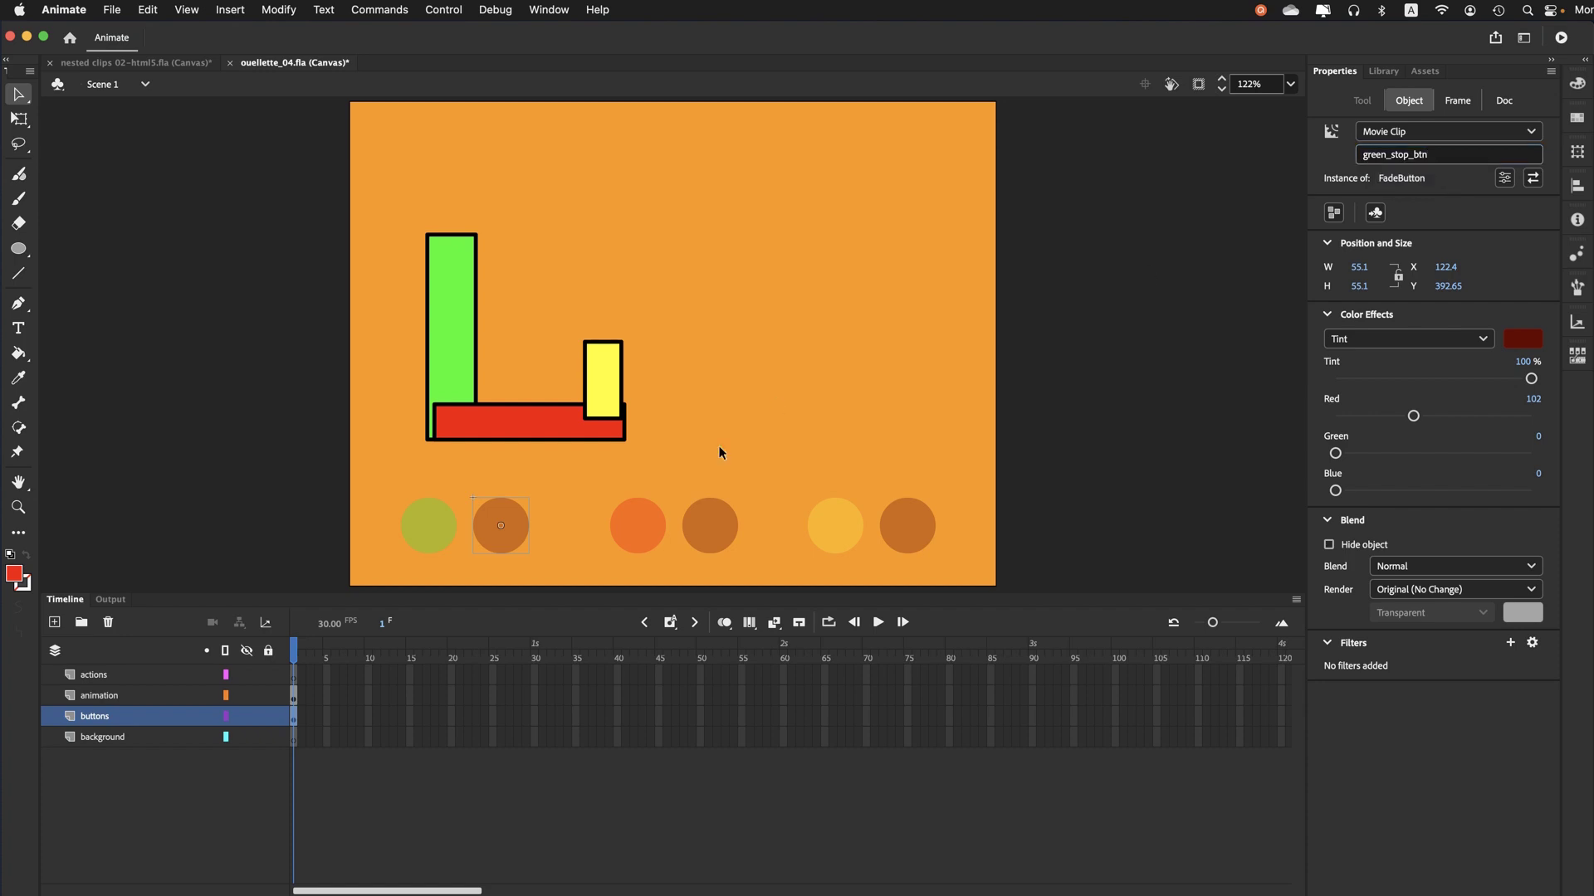
Give the bright red FadeButton instance in the middle pair the instance name red_btn
{"action": "left_click", "coordinate": [658, 521]}
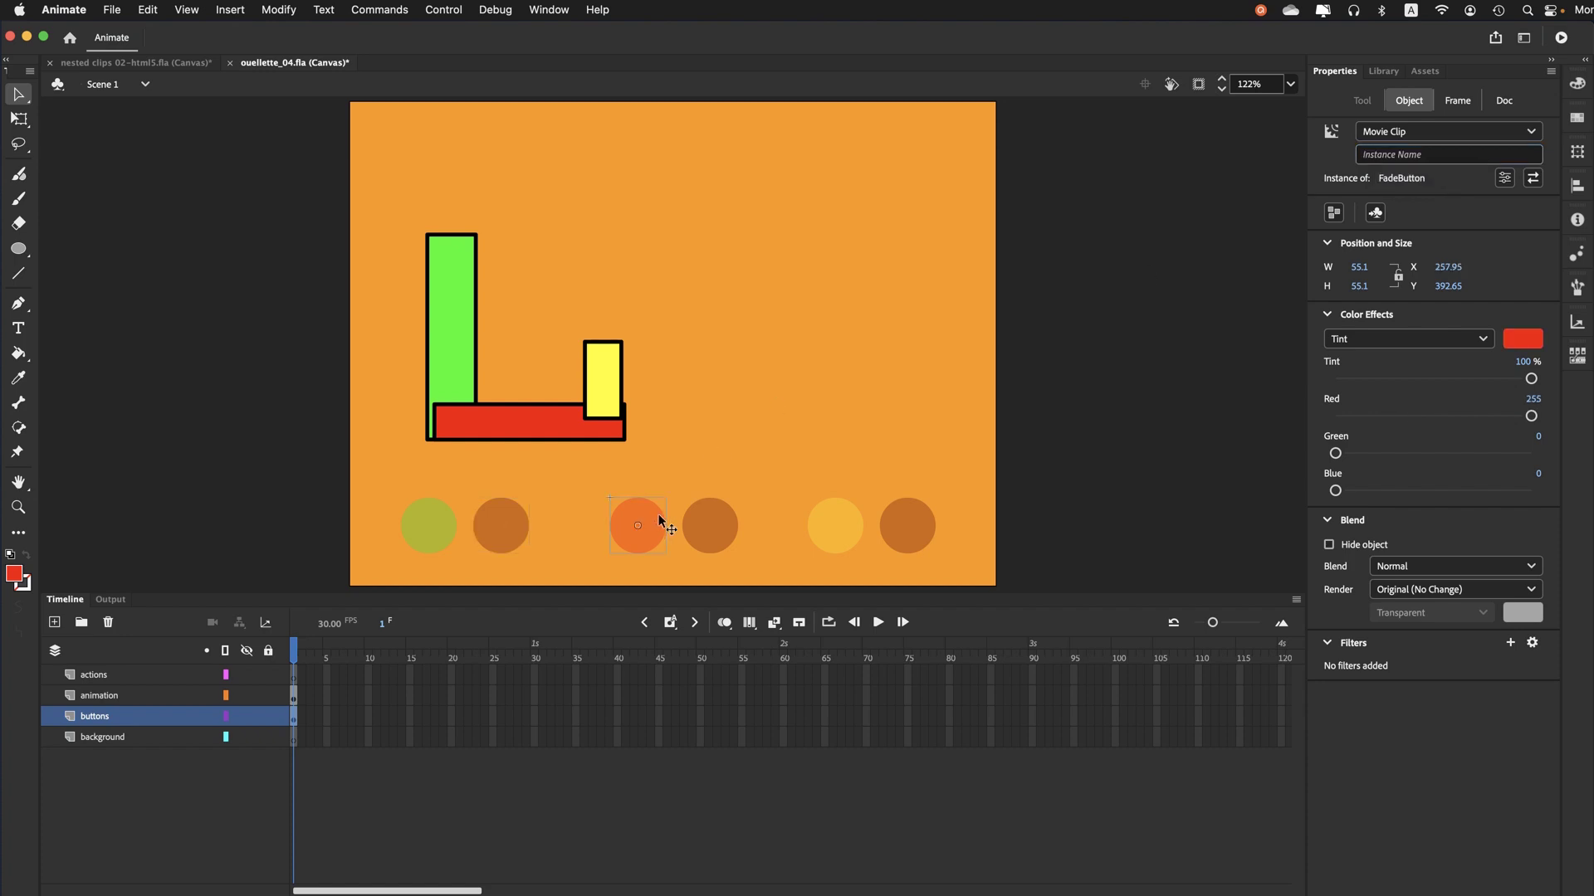
{"action": "left_click", "coordinate": [1396, 155]}
{"action": "type", "text": "red"}
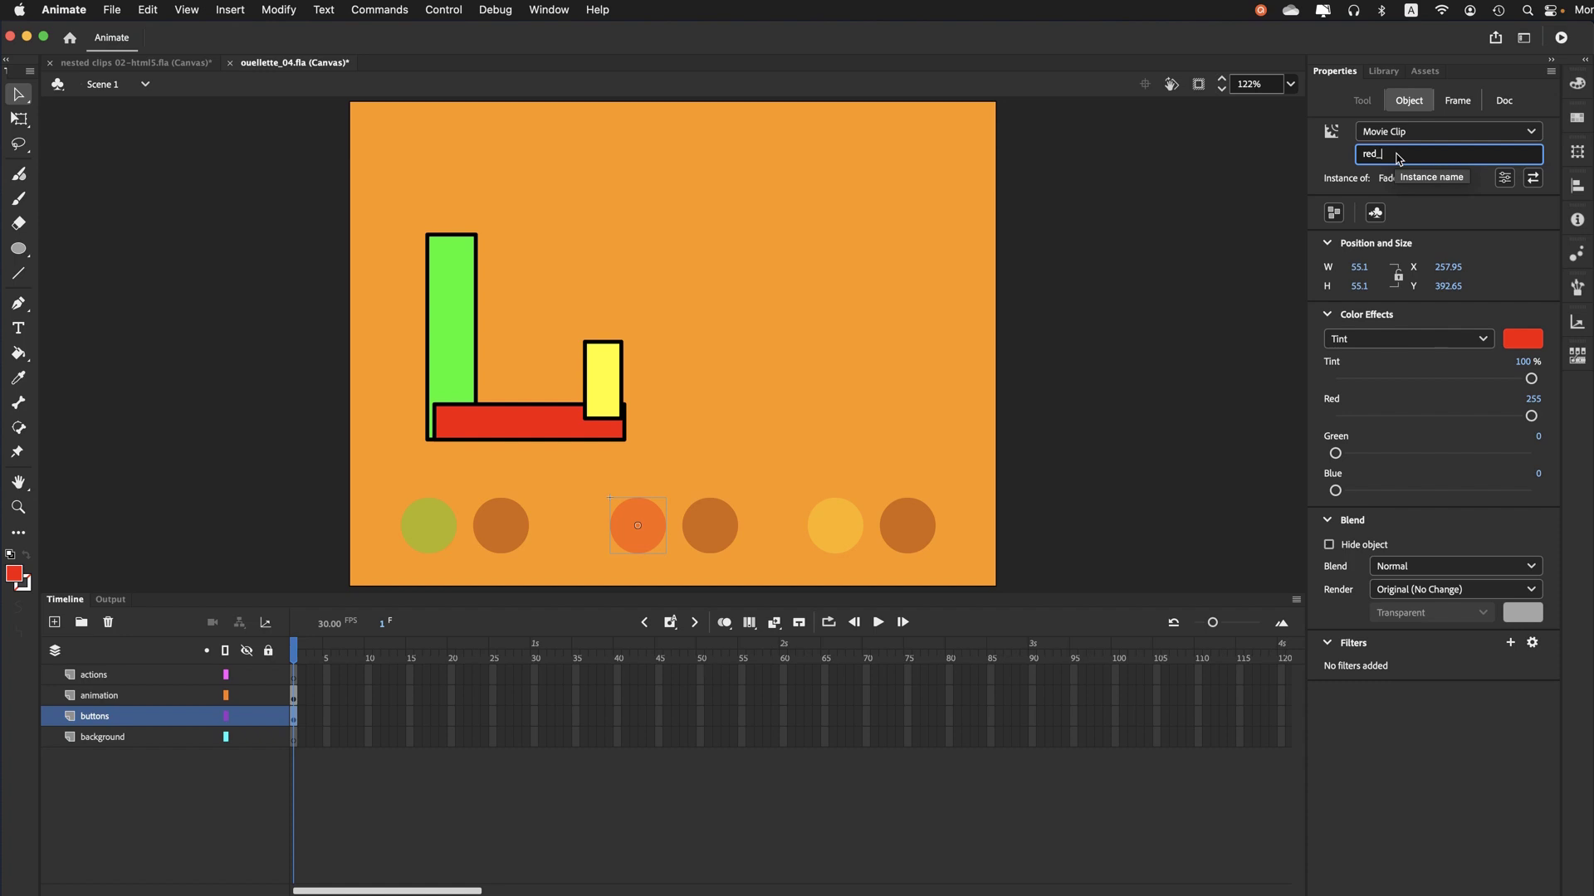
{"action": "type", "text": "_btn"}
{"action": "key", "text": "Return"}
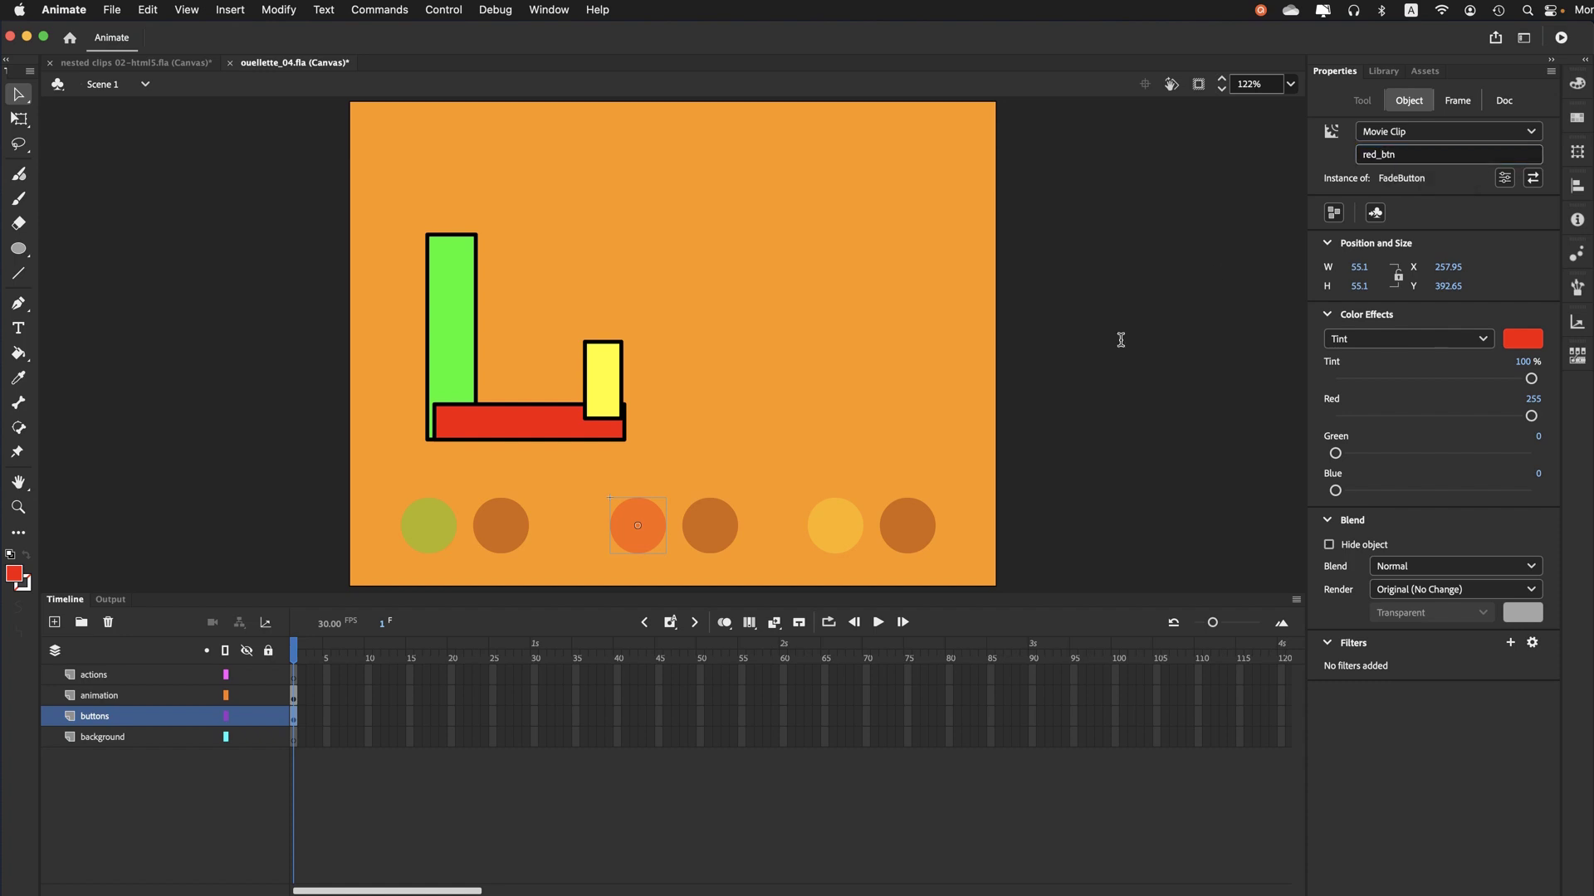
Give the dark red FadeButton instance in the middle pair the instance name red_stop_btn
{"action": "left_click", "coordinate": [720, 538]}
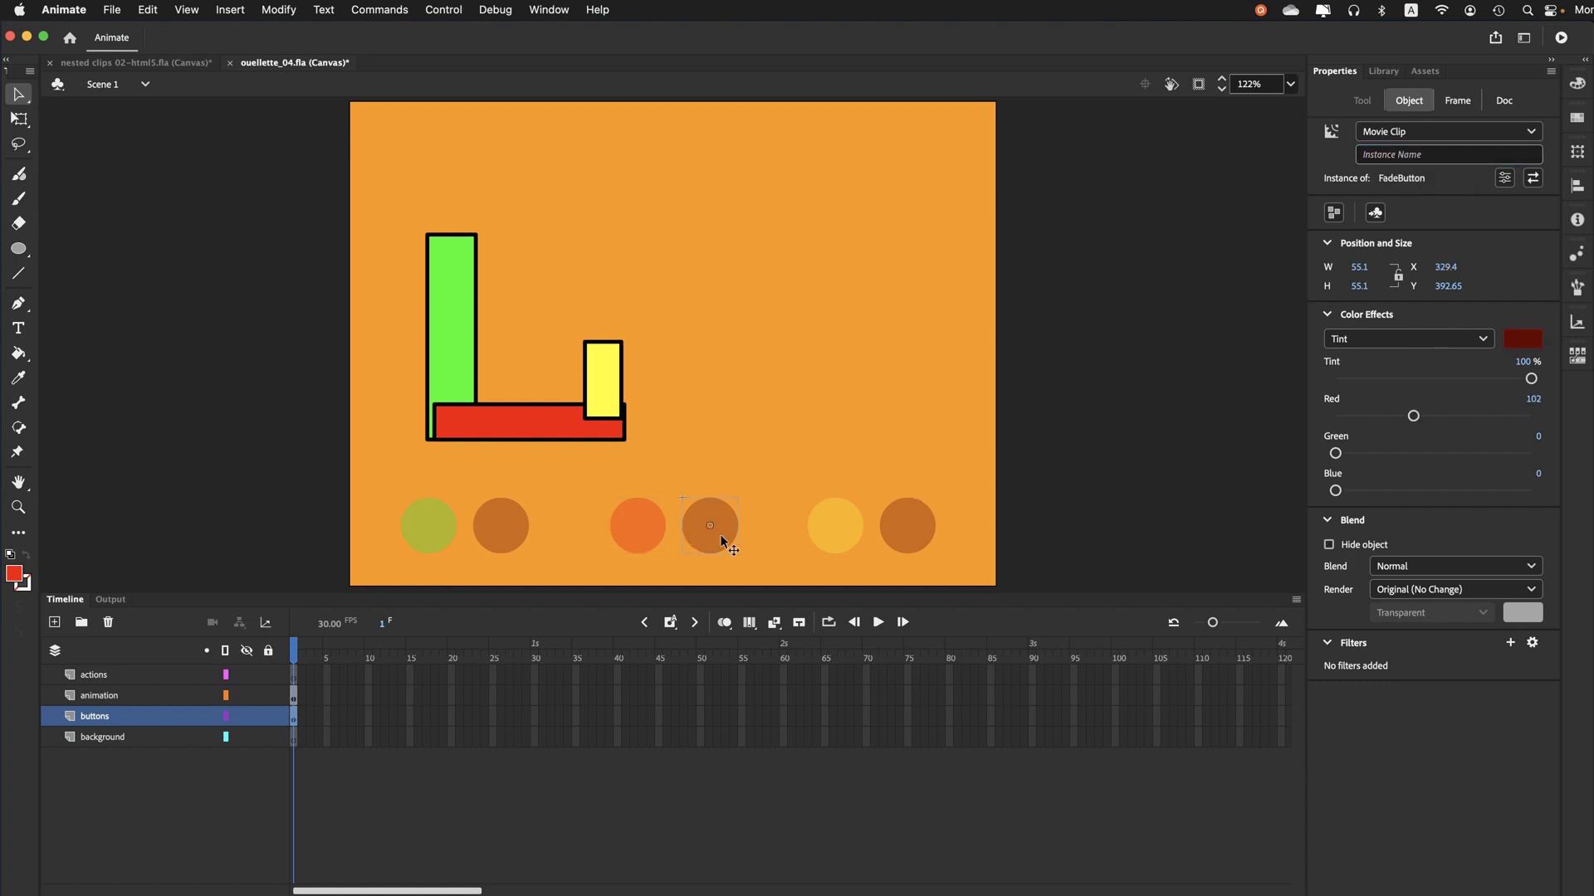
{"action": "left_click", "coordinate": [1379, 157]}
{"action": "type", "text": "red_s"}
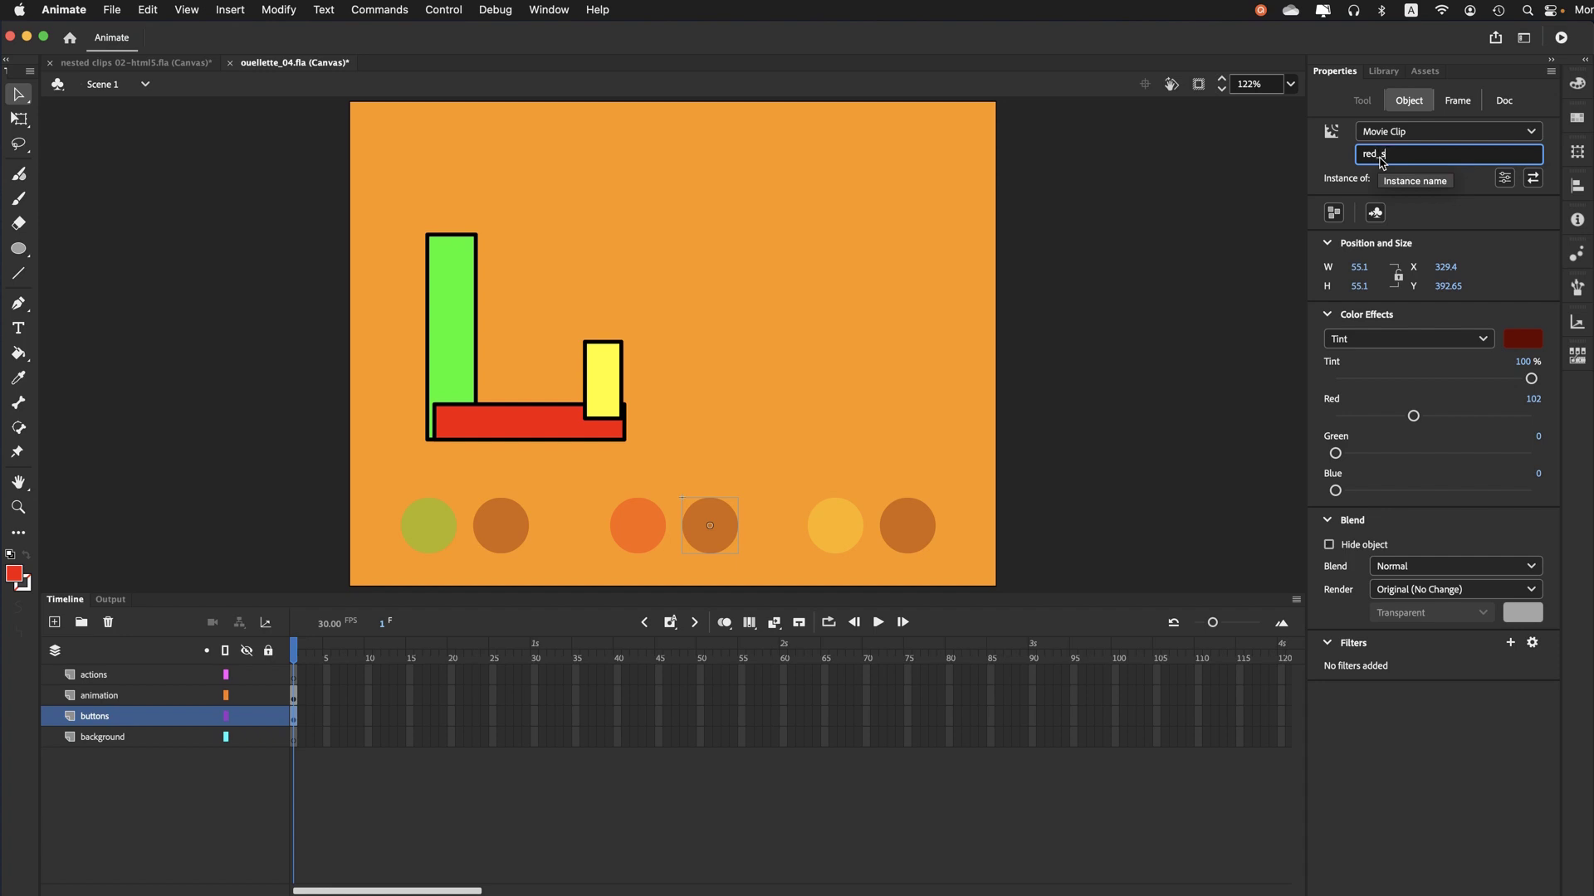
{"action": "type", "text": "top_btn"}
{"action": "key", "text": "Return"}
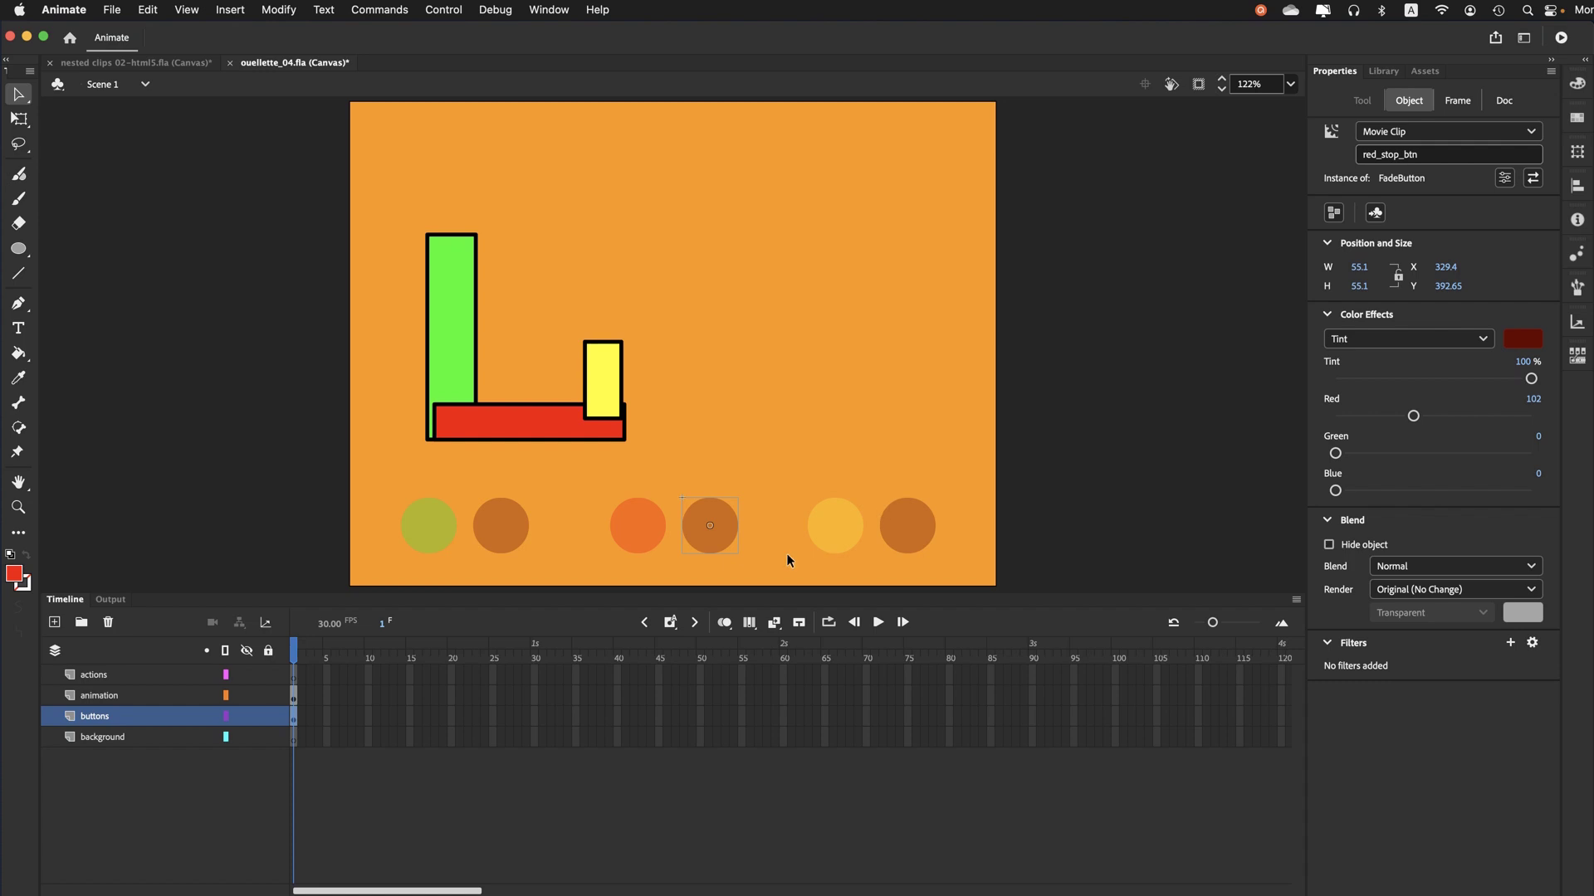
Give the yellow-tinted FadeButton instance in the last pair the instance name yellow_btn
{"action": "left_click", "coordinate": [835, 531]}
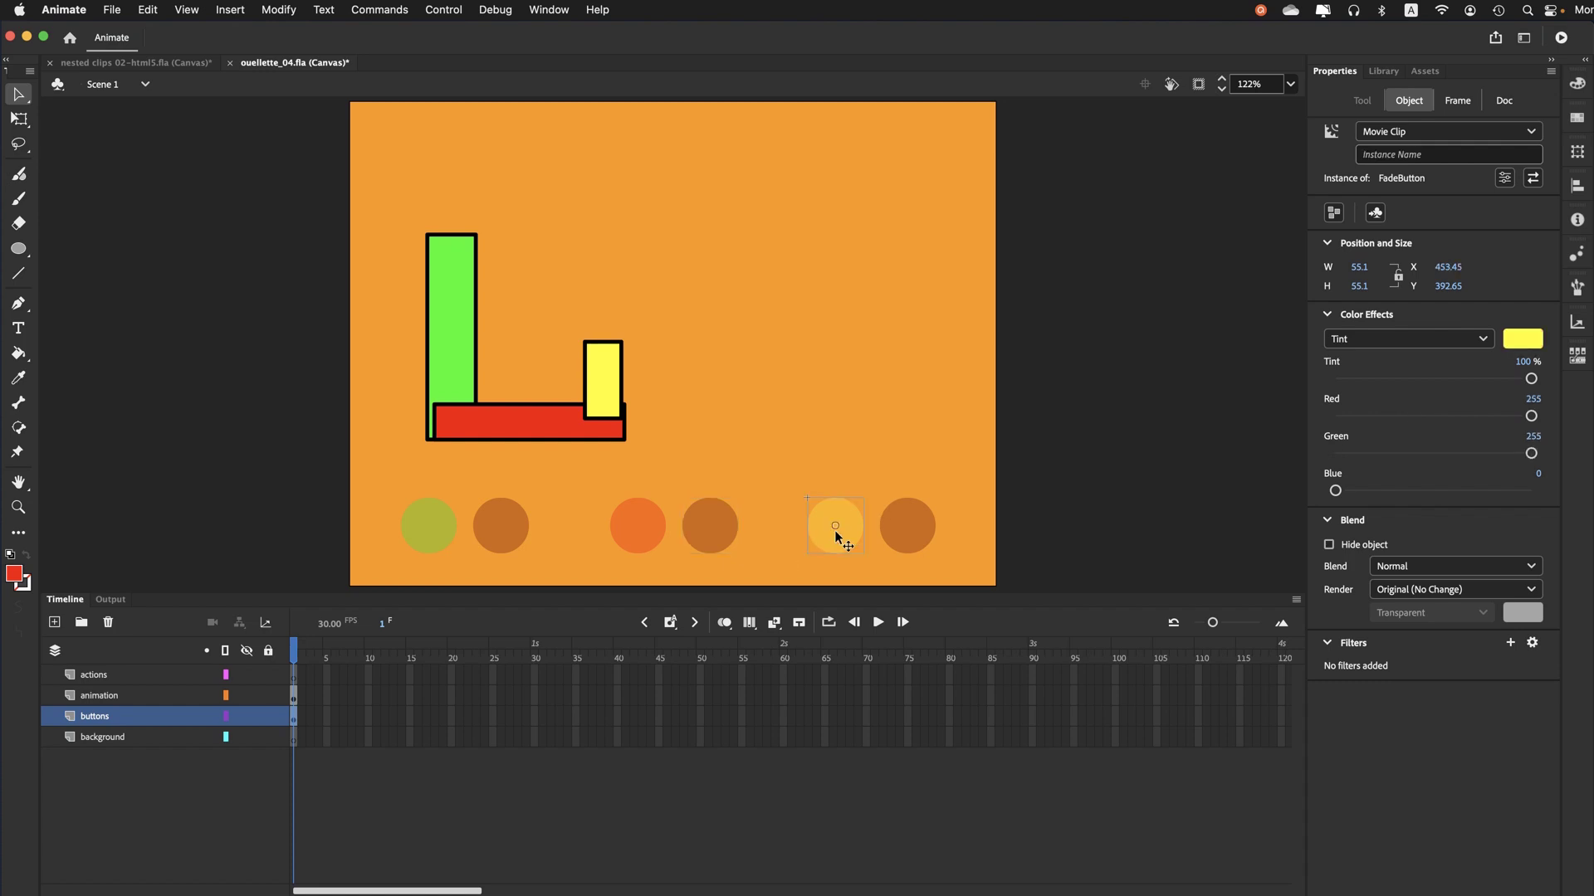
{"action": "left_click", "coordinate": [1396, 155]}
{"action": "type", "text": "y"}
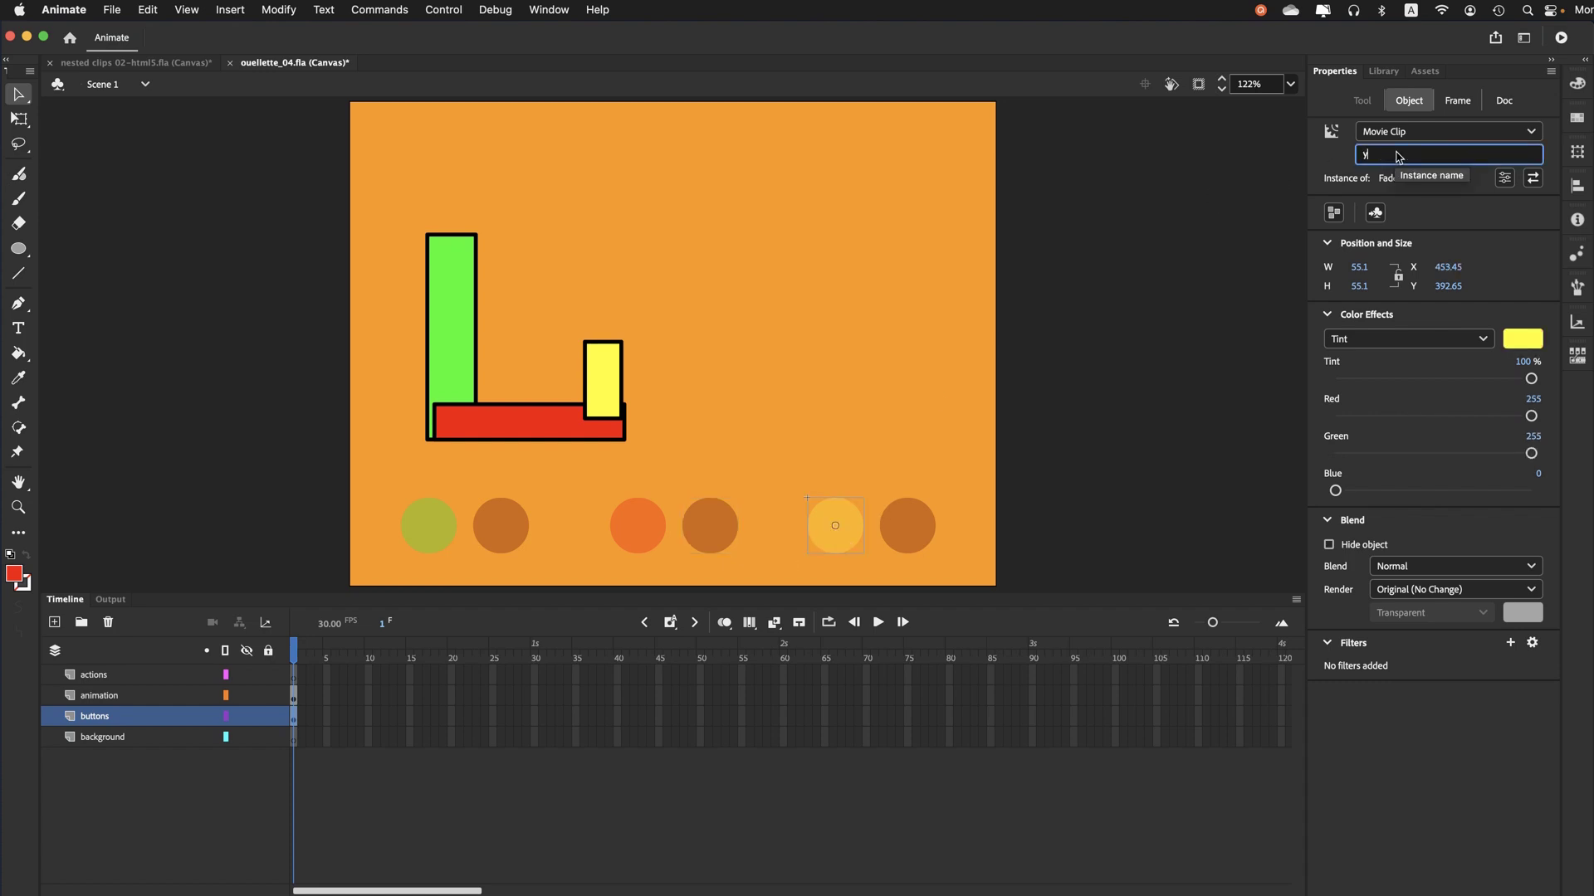
{"action": "type", "text": "ellow_btn"}
{"action": "key", "text": "Return"}
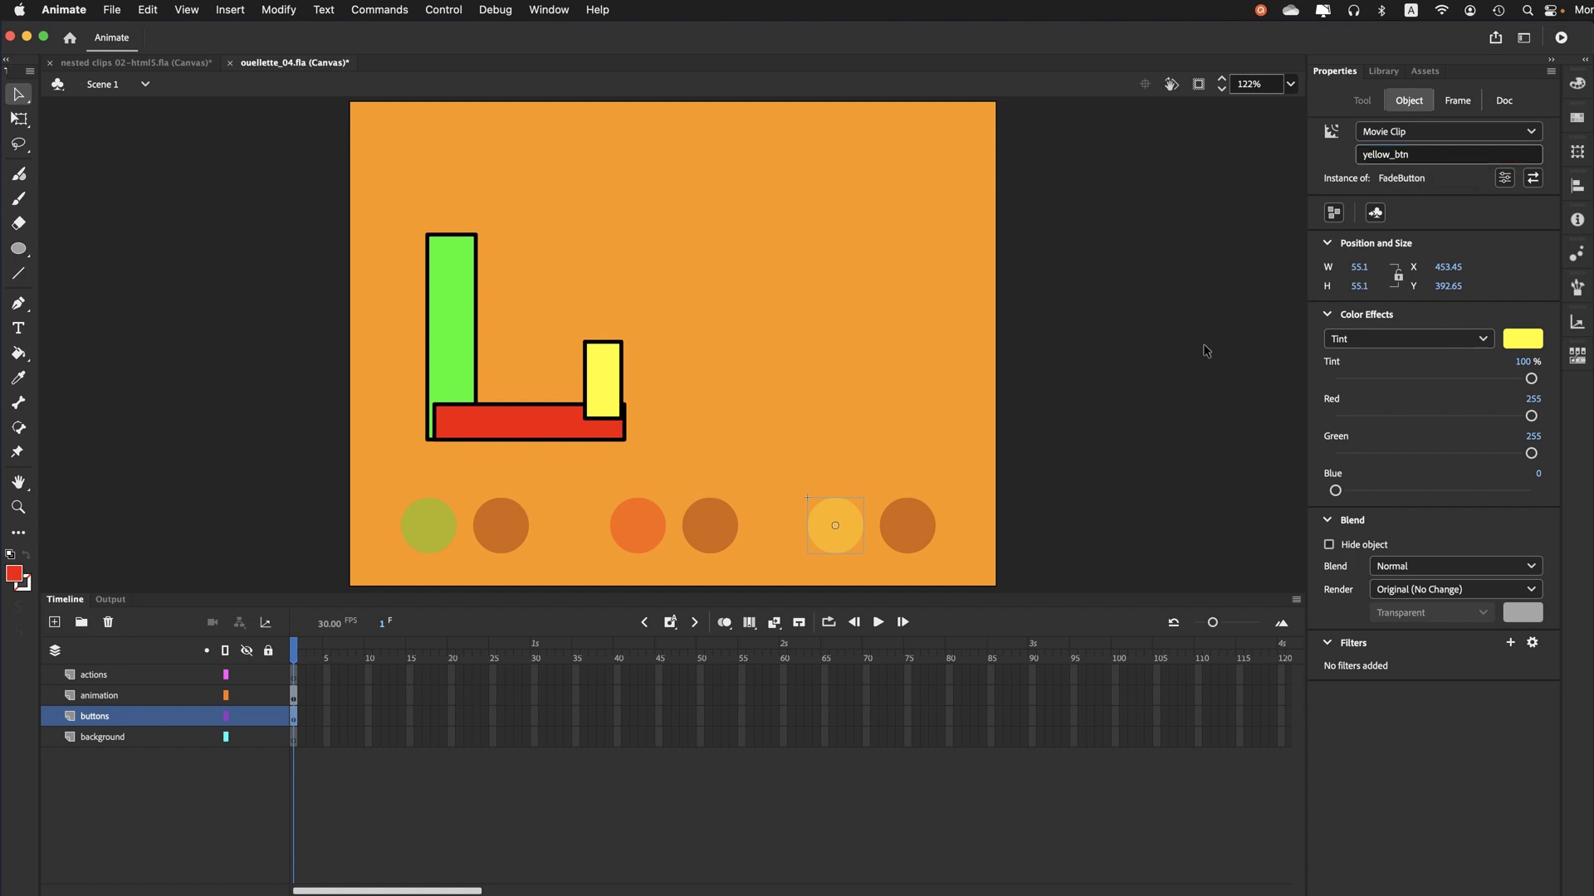
Give the dark red FadeButton instance in the last pair the instance name yellow_stop_btn
{"action": "left_click", "coordinate": [893, 535]}
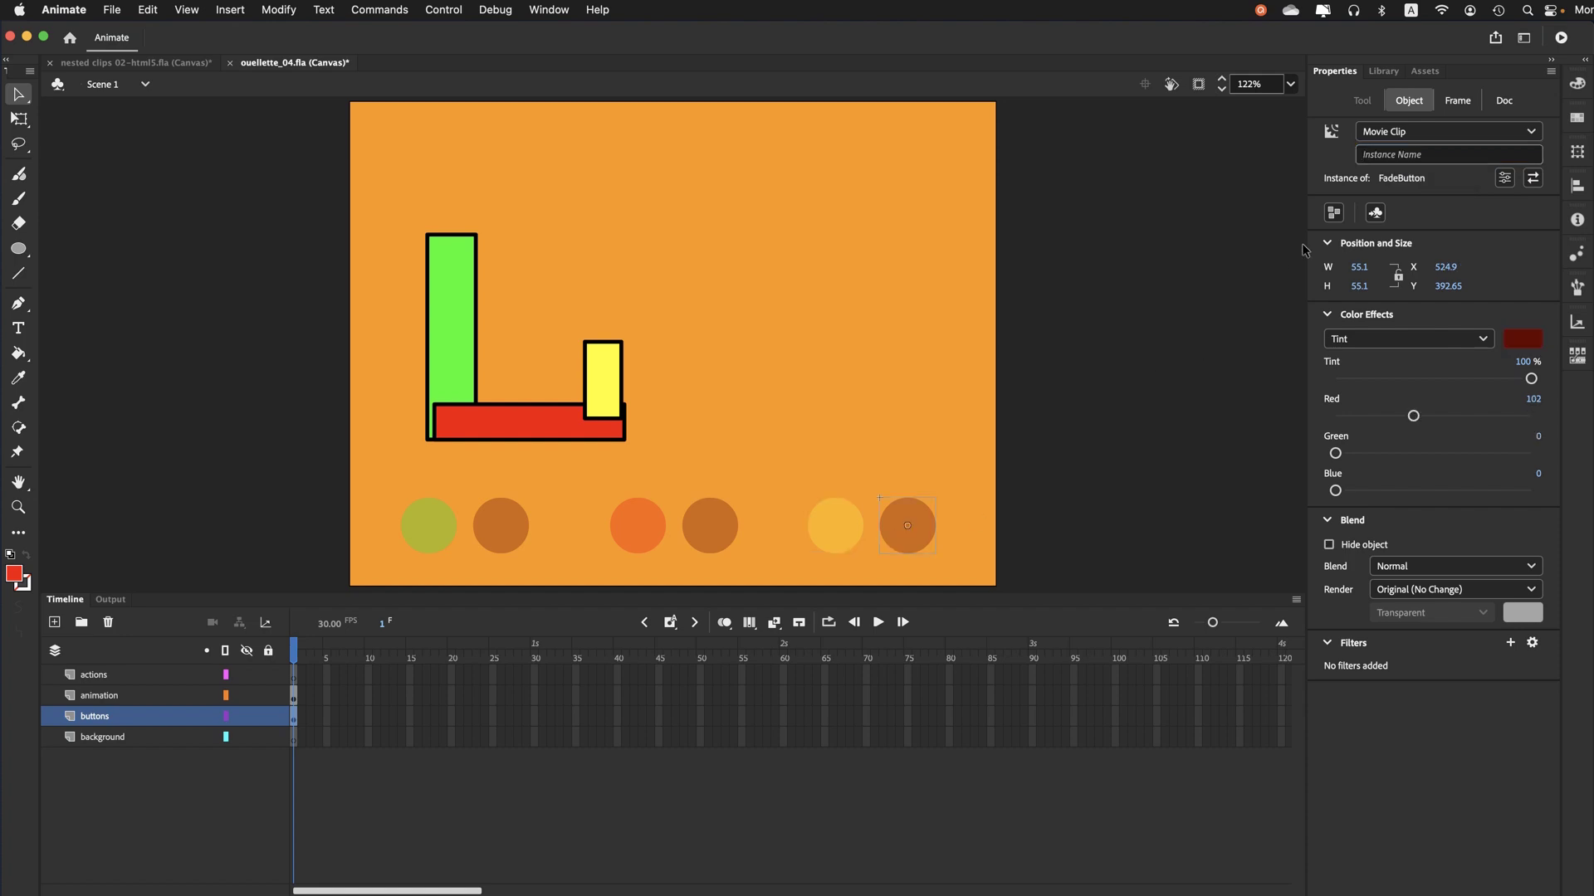
{"action": "left_click", "coordinate": [1393, 156]}
{"action": "type", "text": "yellow"}
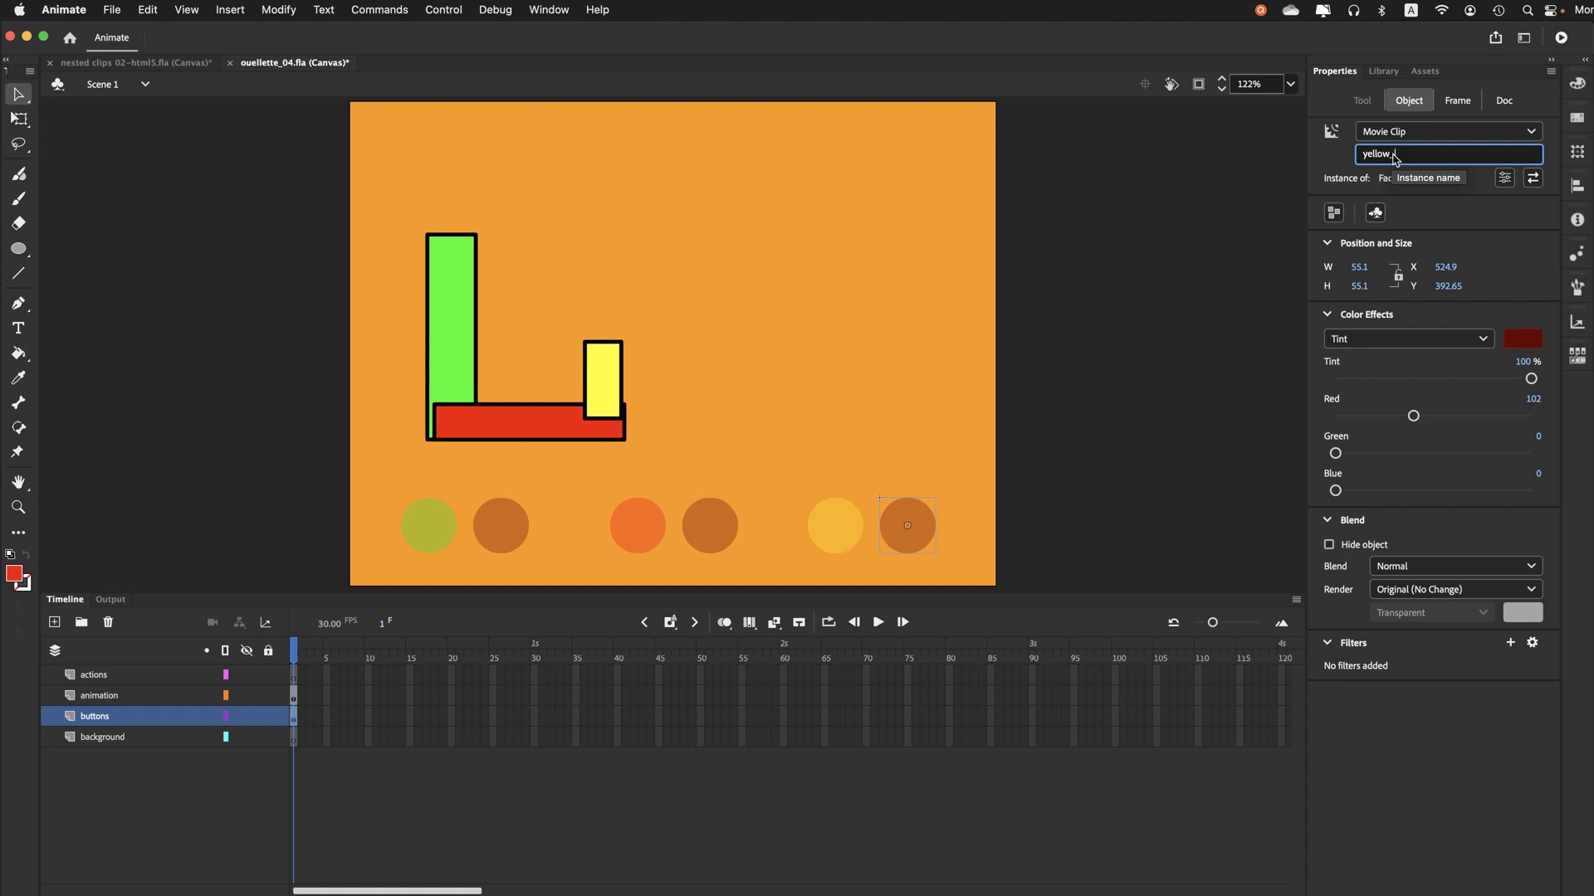
{"action": "type", "text": "_stop_btn"}
{"action": "key", "text": "Return"}
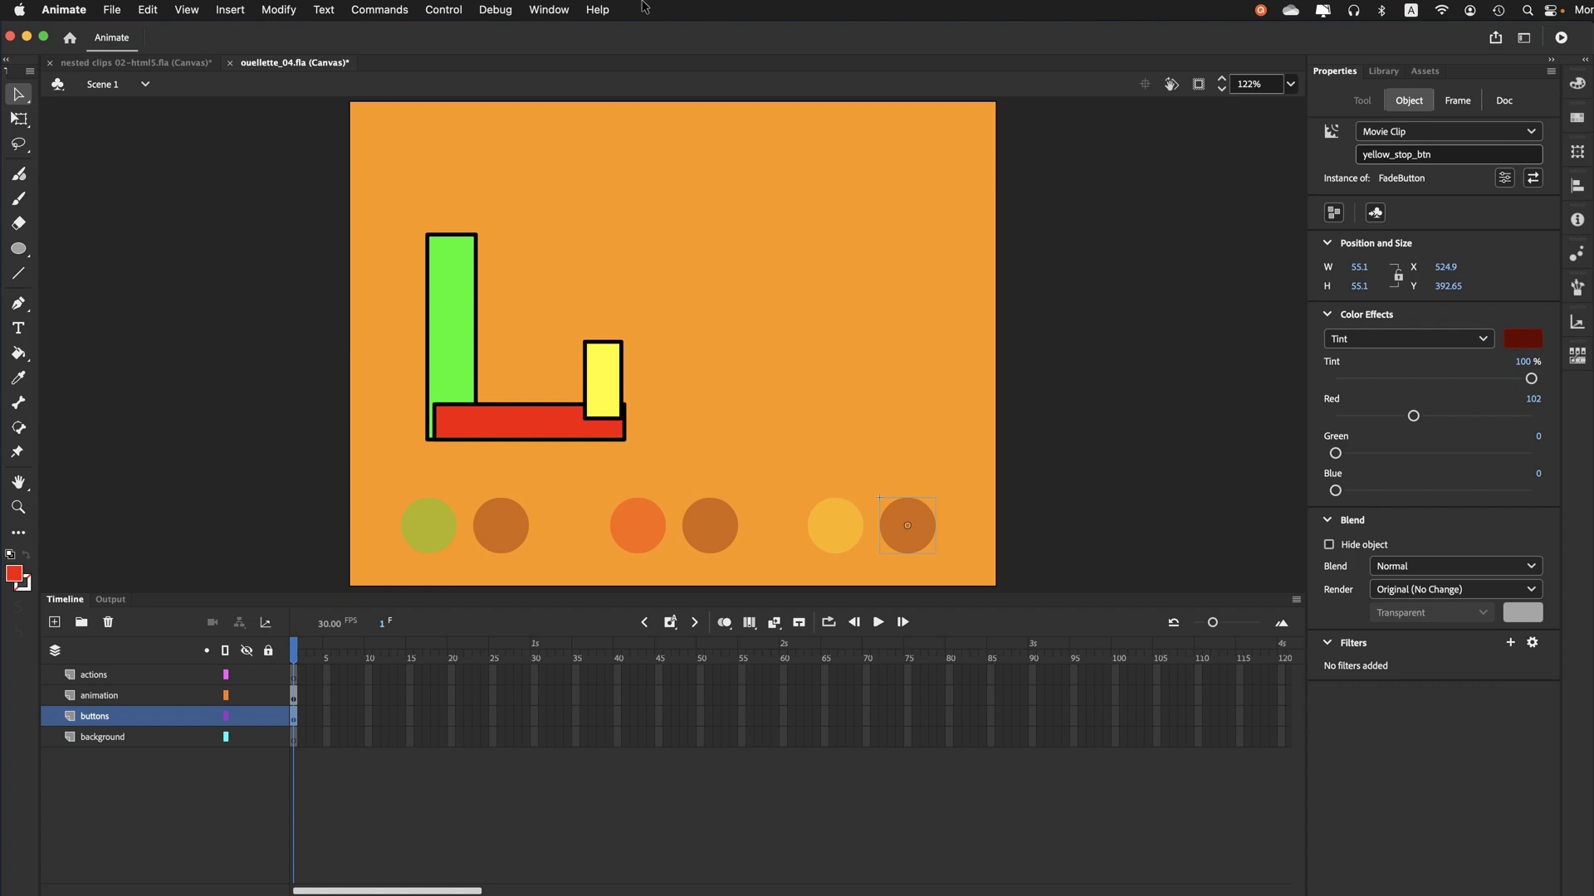
Save the document and add a white static text label "Green" beneath the green button on the background layer
{"action": "left_click", "coordinate": [112, 9]}
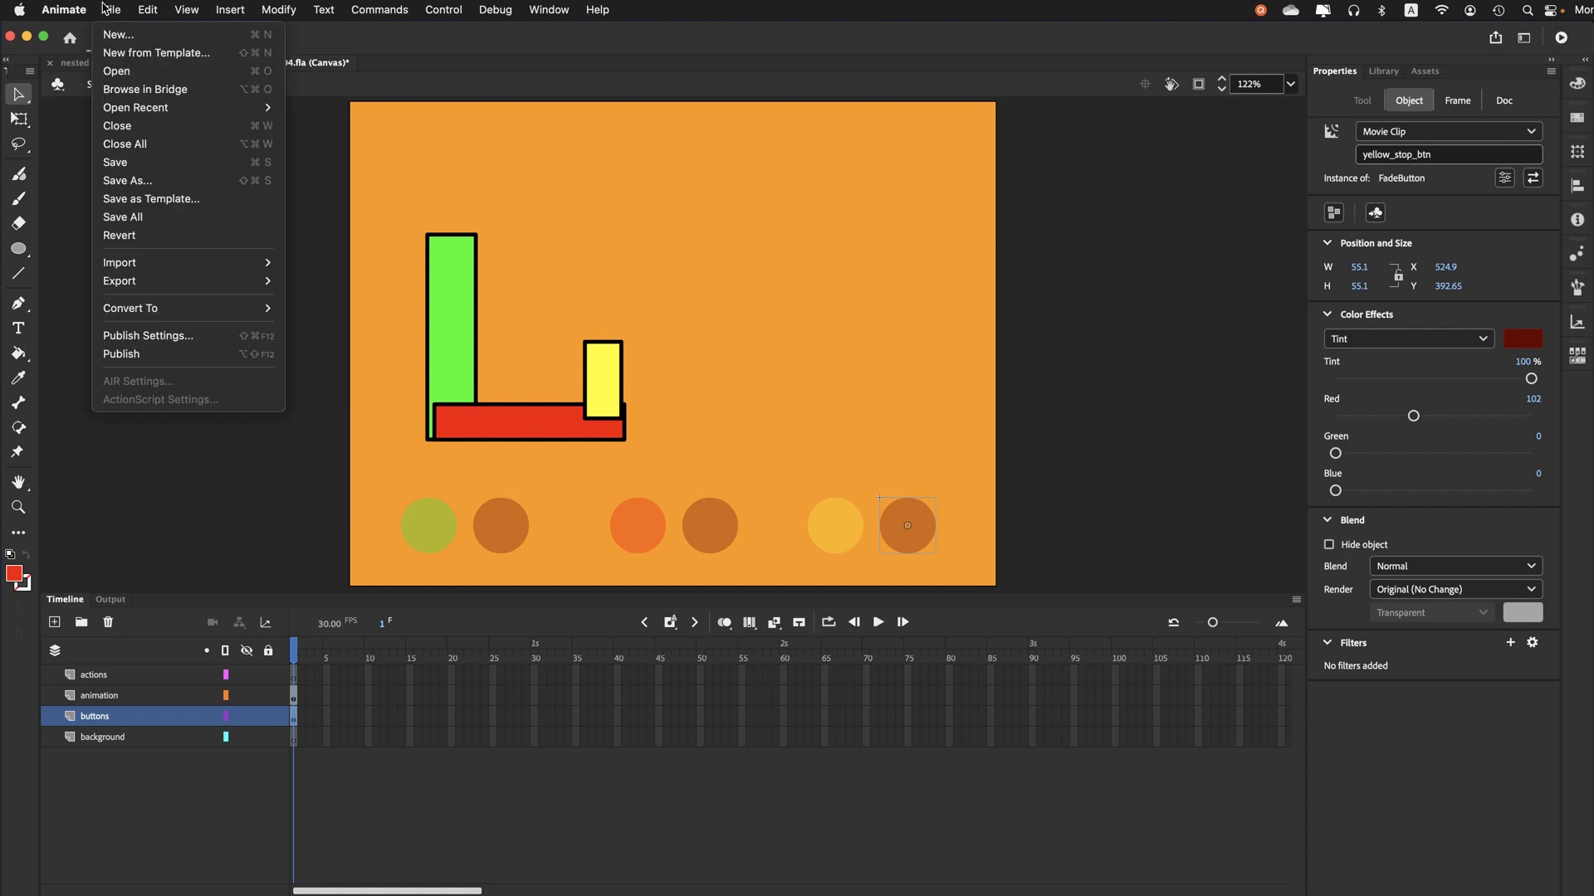
{"action": "left_click", "coordinate": [120, 168]}
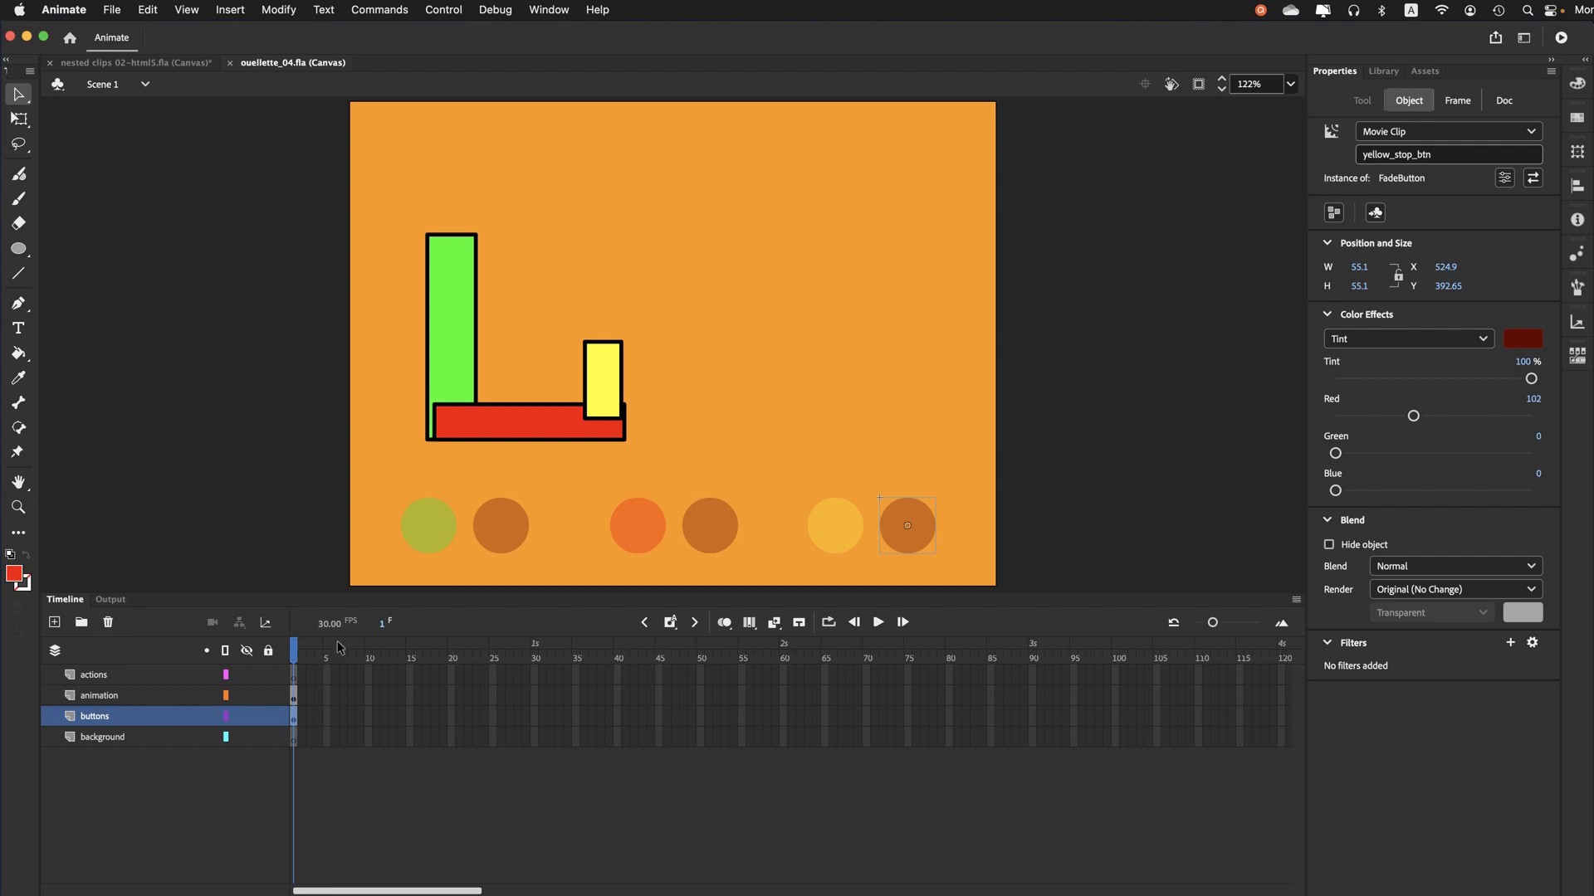
{"action": "left_click", "coordinate": [108, 739]}
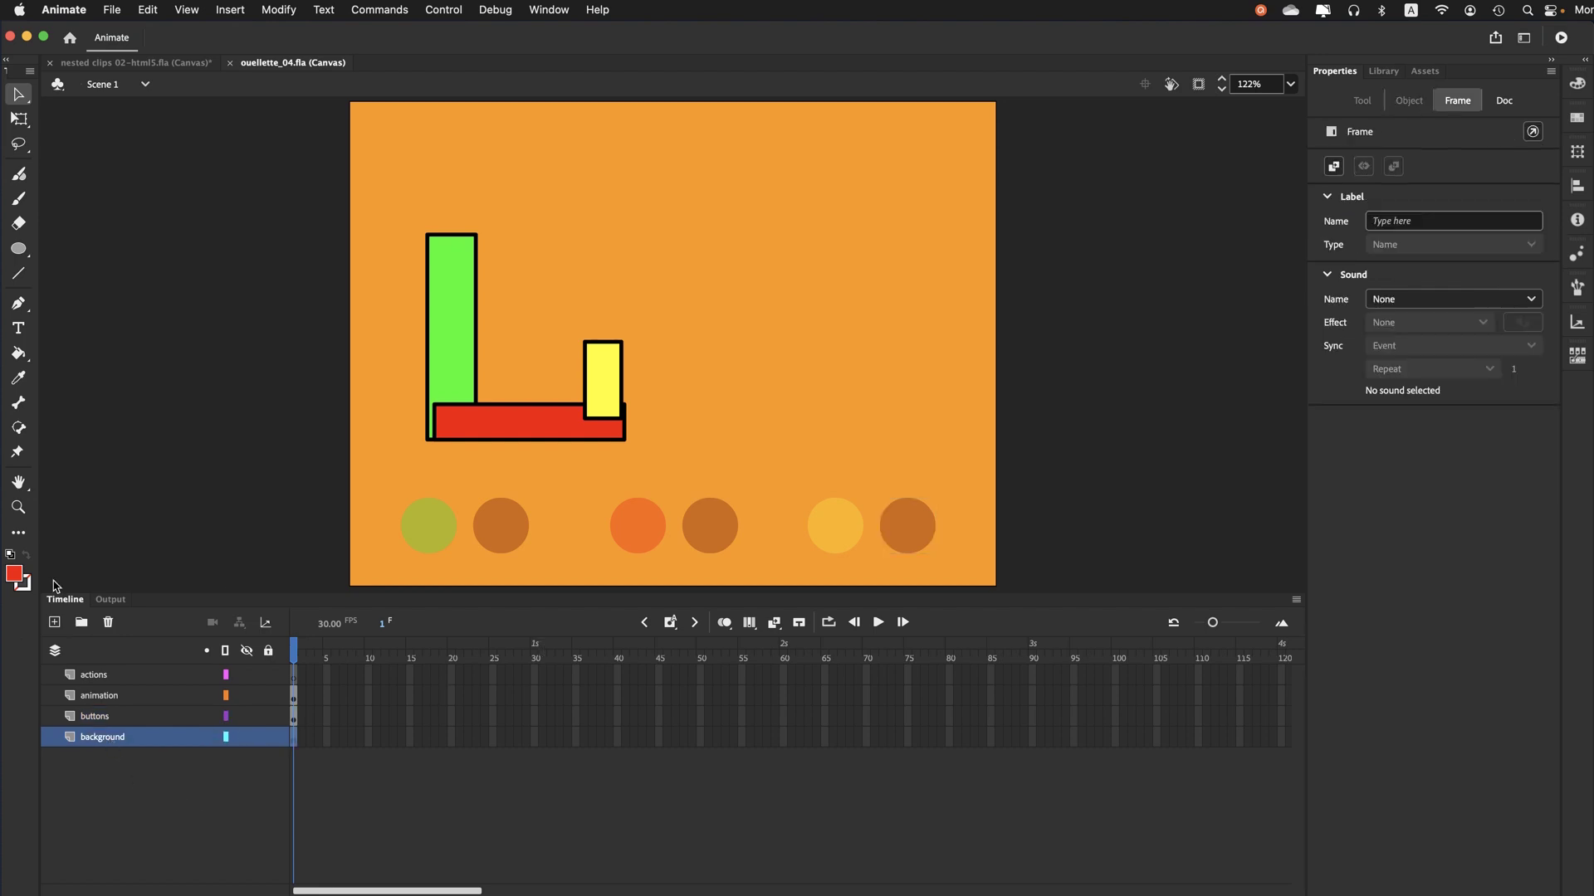
{"action": "left_click", "coordinate": [18, 332]}
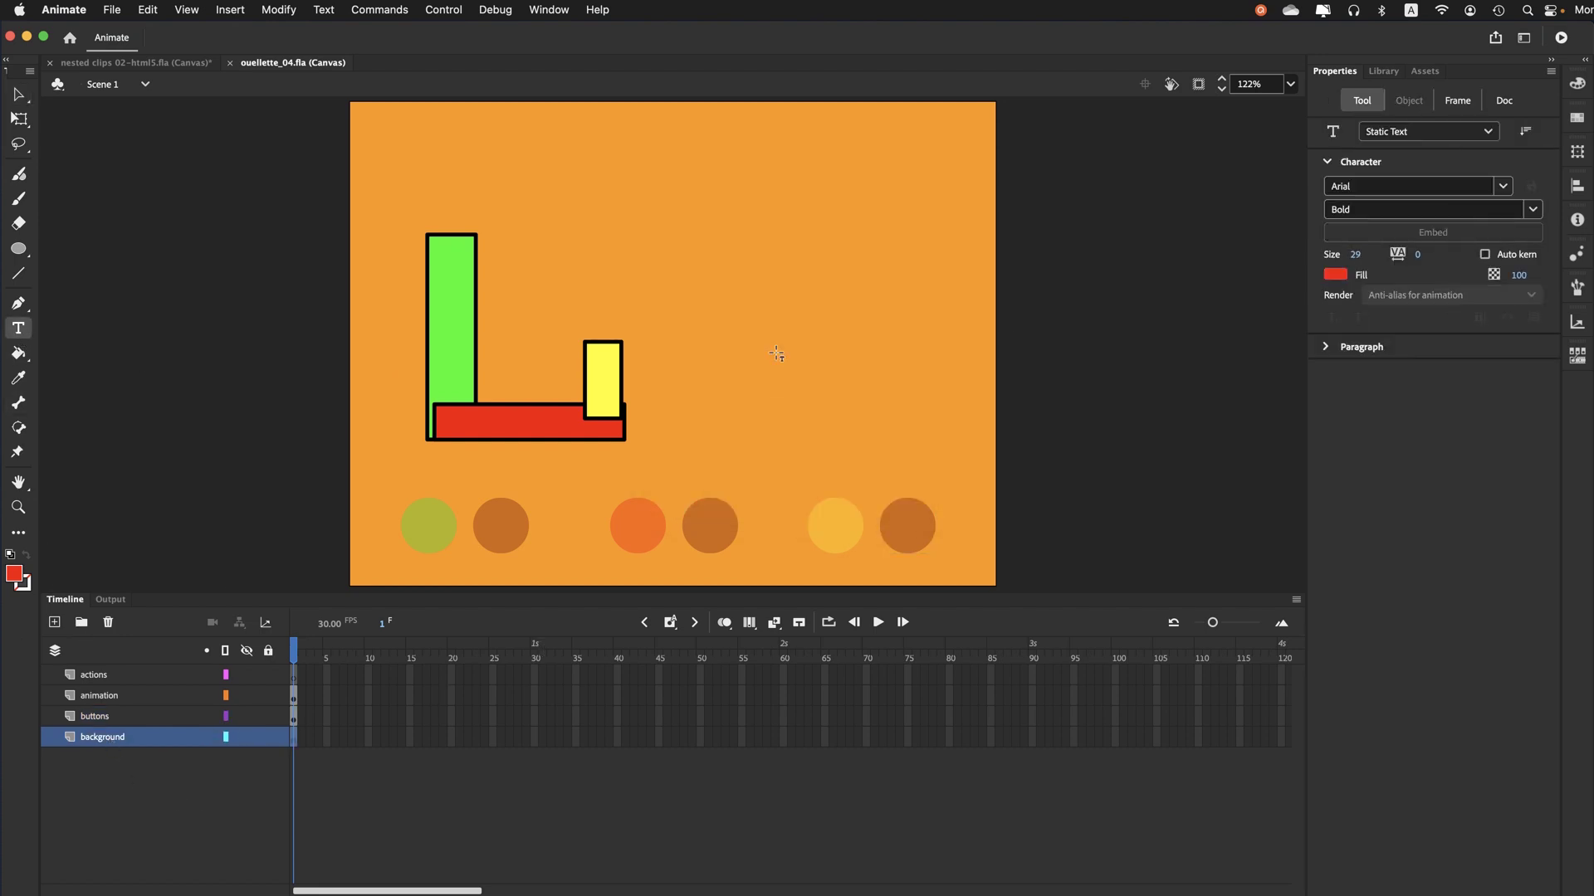
{"action": "left_click", "coordinate": [1333, 275]}
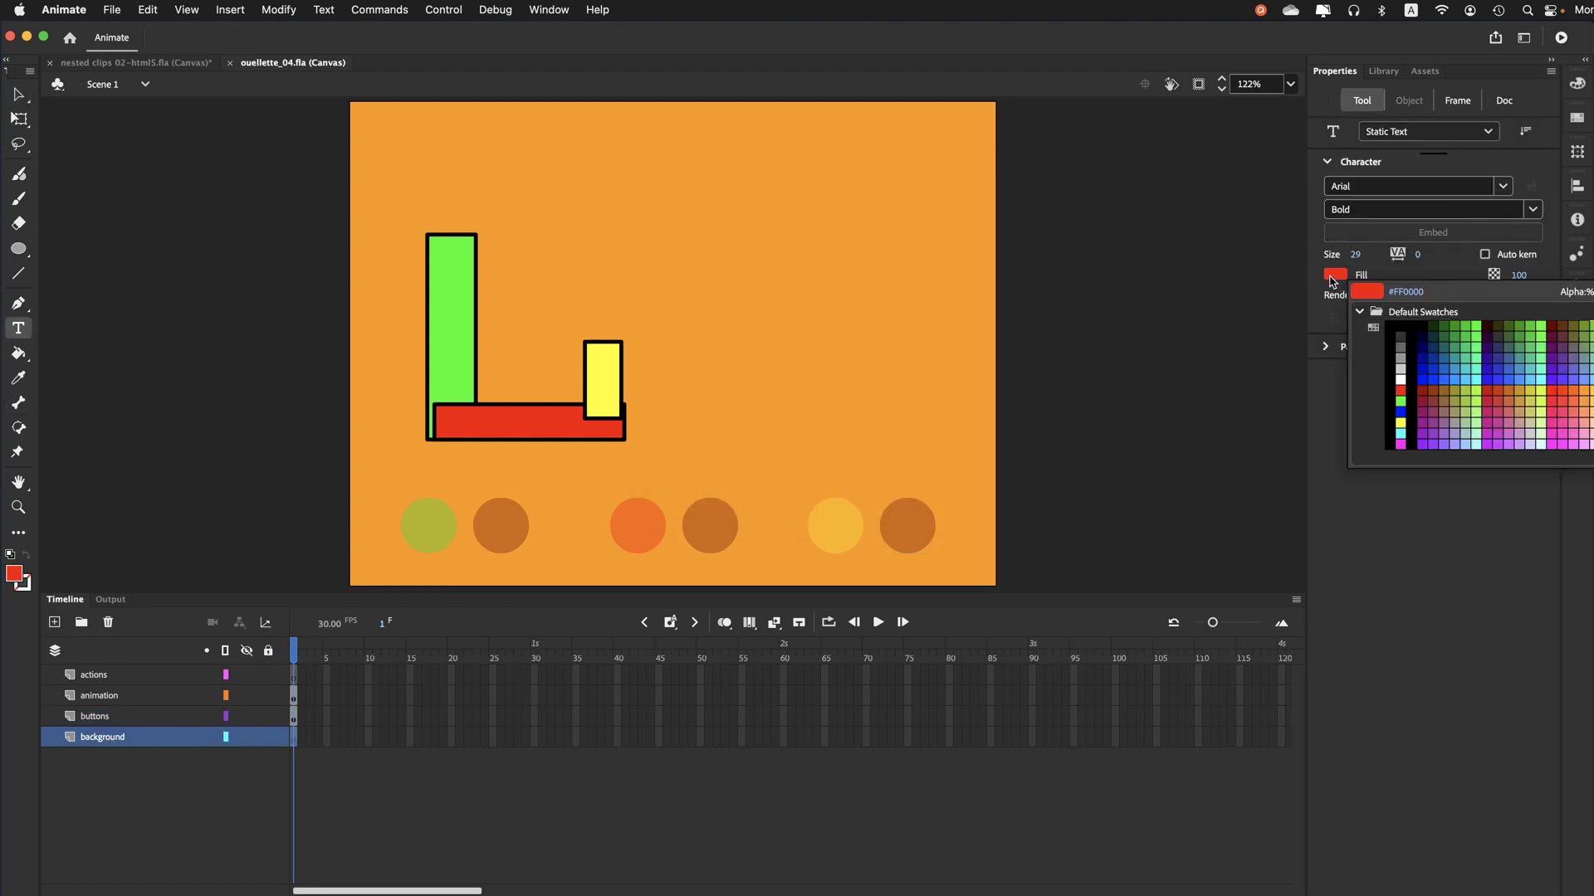
{"action": "left_click", "coordinate": [1402, 380]}
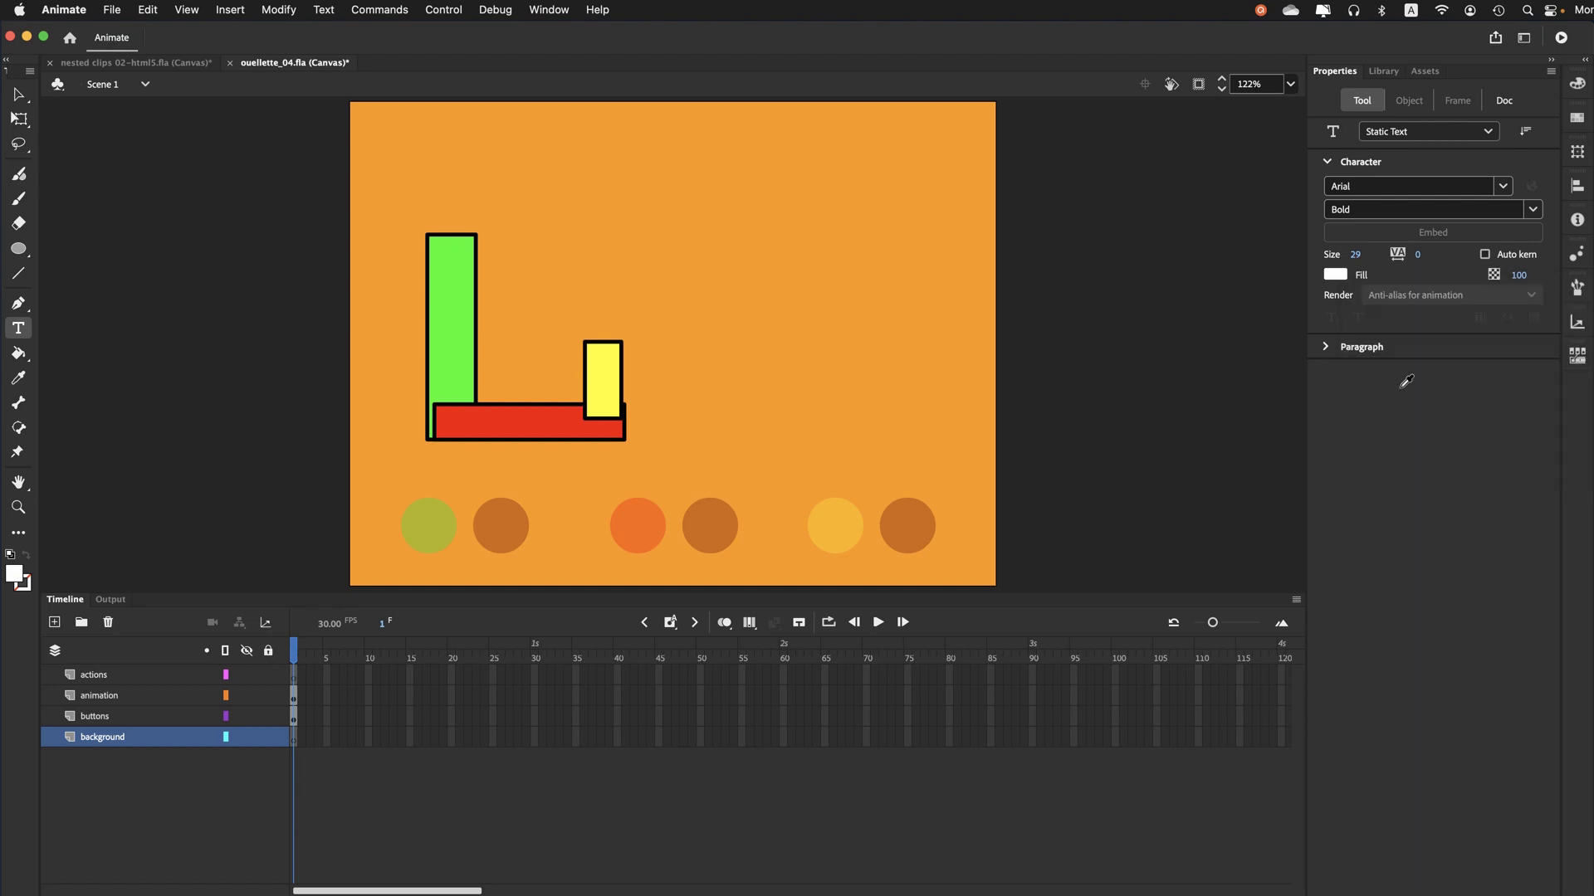
{"action": "left_click", "coordinate": [411, 576]}
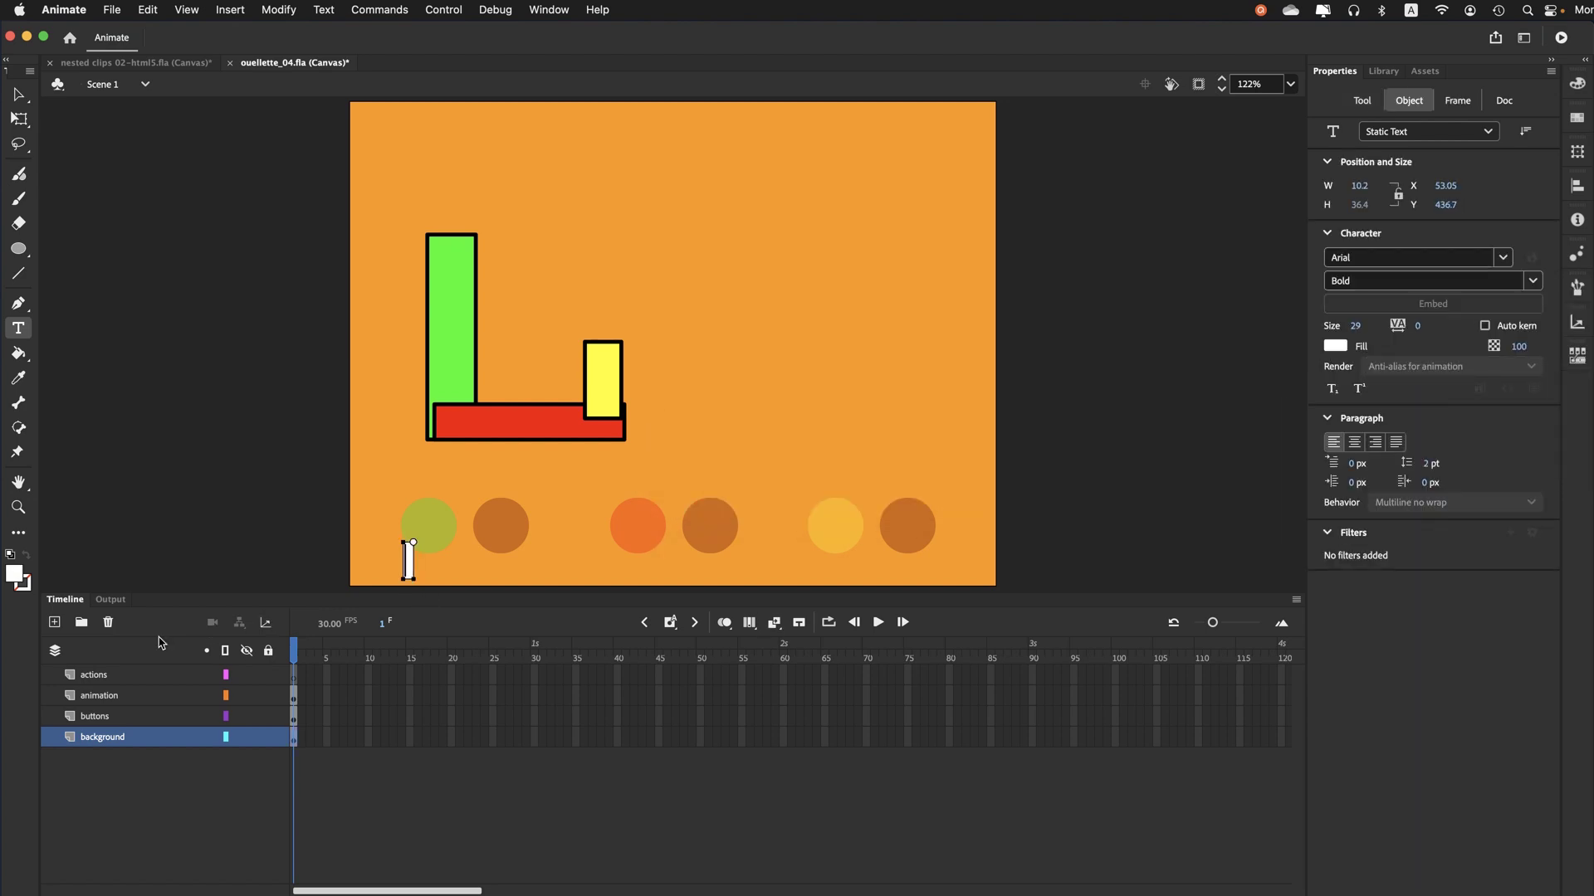
{"action": "type", "text": "Green"}
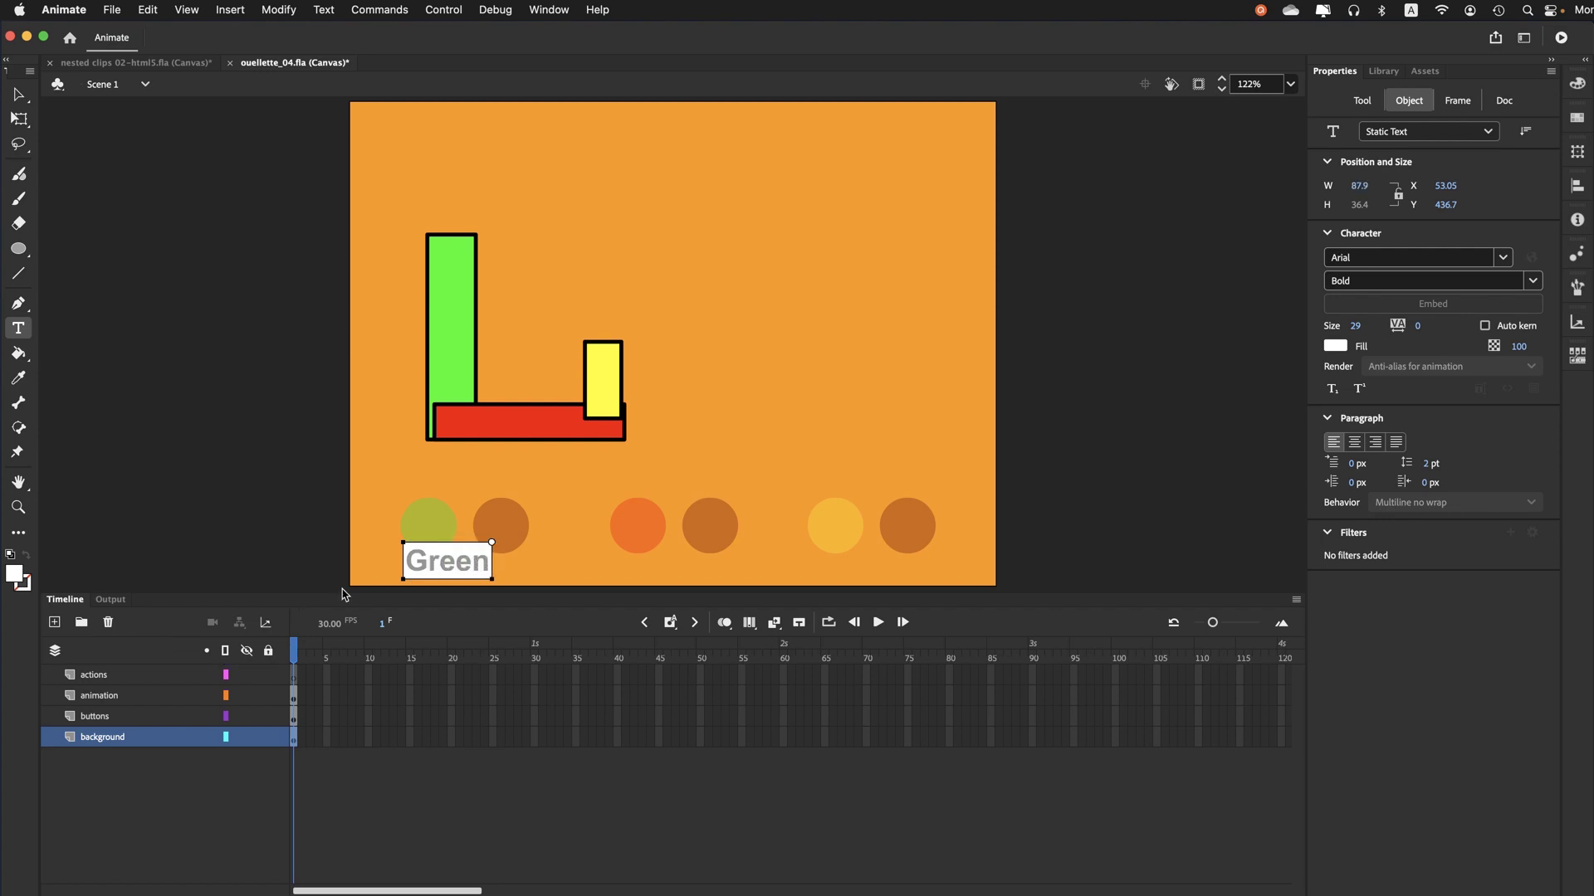
Set the Green label's font size to 14 and place it just below the green button
{"action": "left_click", "coordinate": [462, 569]}
{"action": "double_click", "coordinate": [462, 569]}
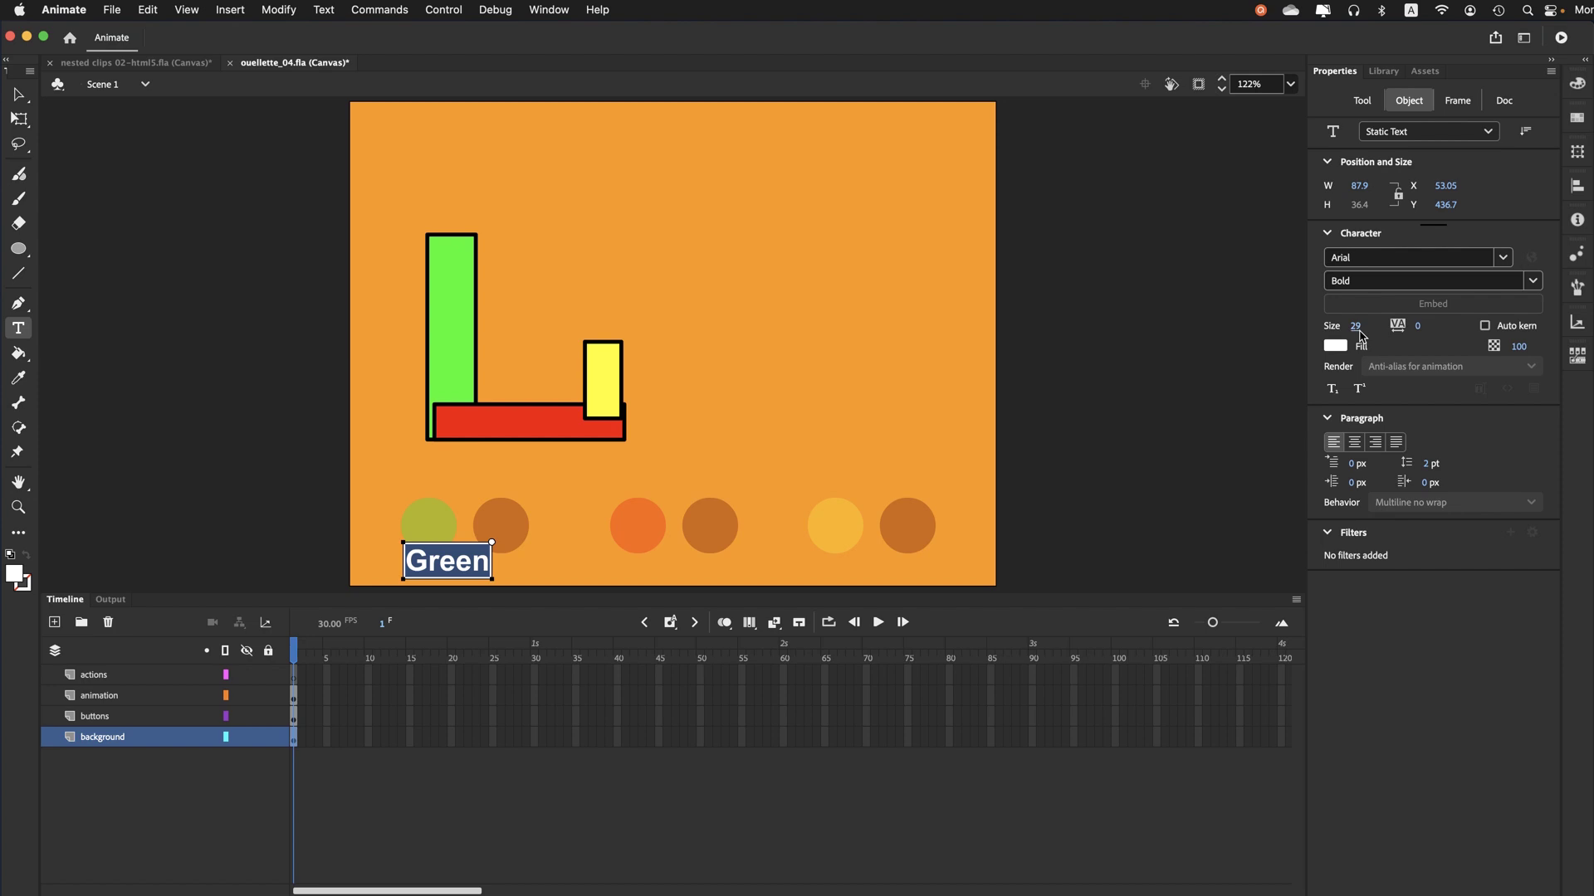
{"action": "left_click_drag", "start_coordinate": [1356, 327], "coordinate": [1348, 337]}
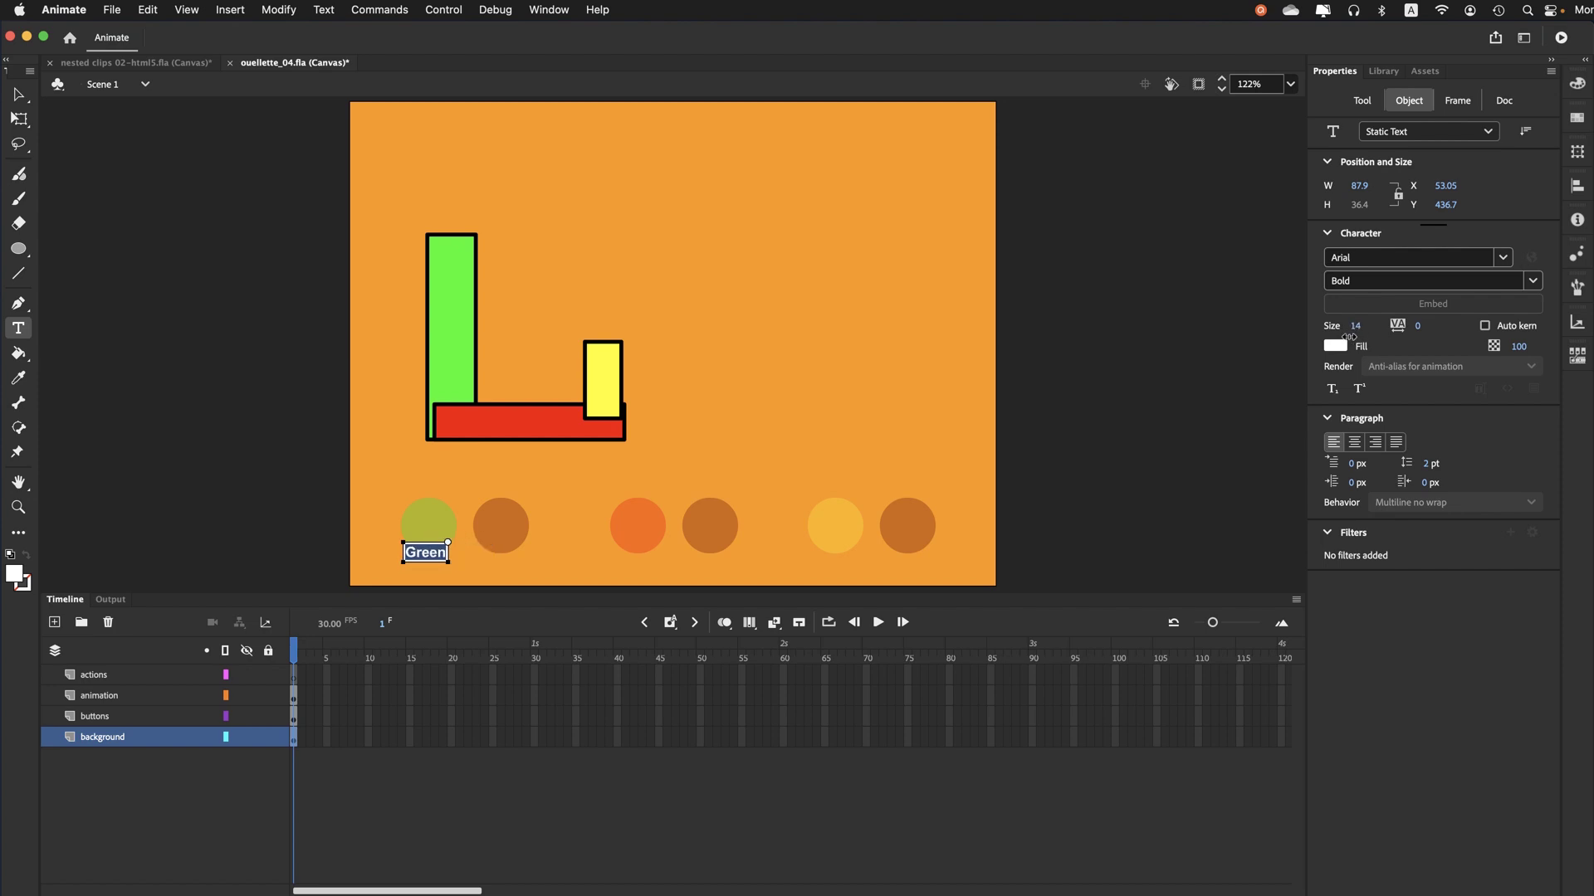
{"action": "left_click", "coordinate": [18, 95]}
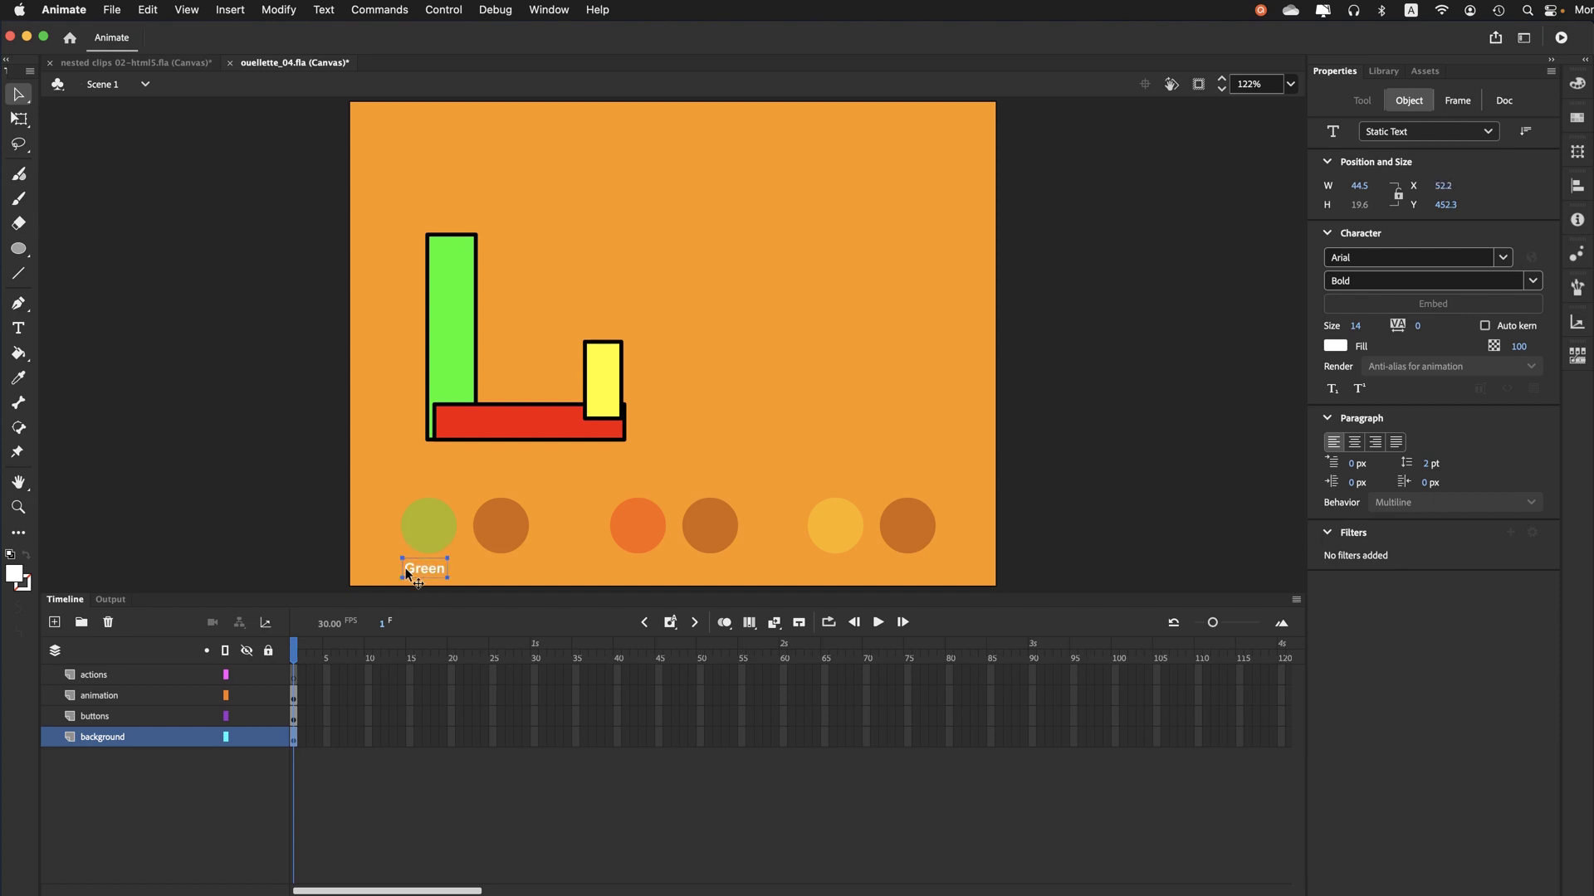
Duplicate the Green label beneath the first pair's dark red button and change the copy's text to "Stop"
{"action": "left_click_drag", "start_coordinate": [408, 567], "coordinate": [472, 575]}
{"action": "double_click", "coordinate": [498, 570]}
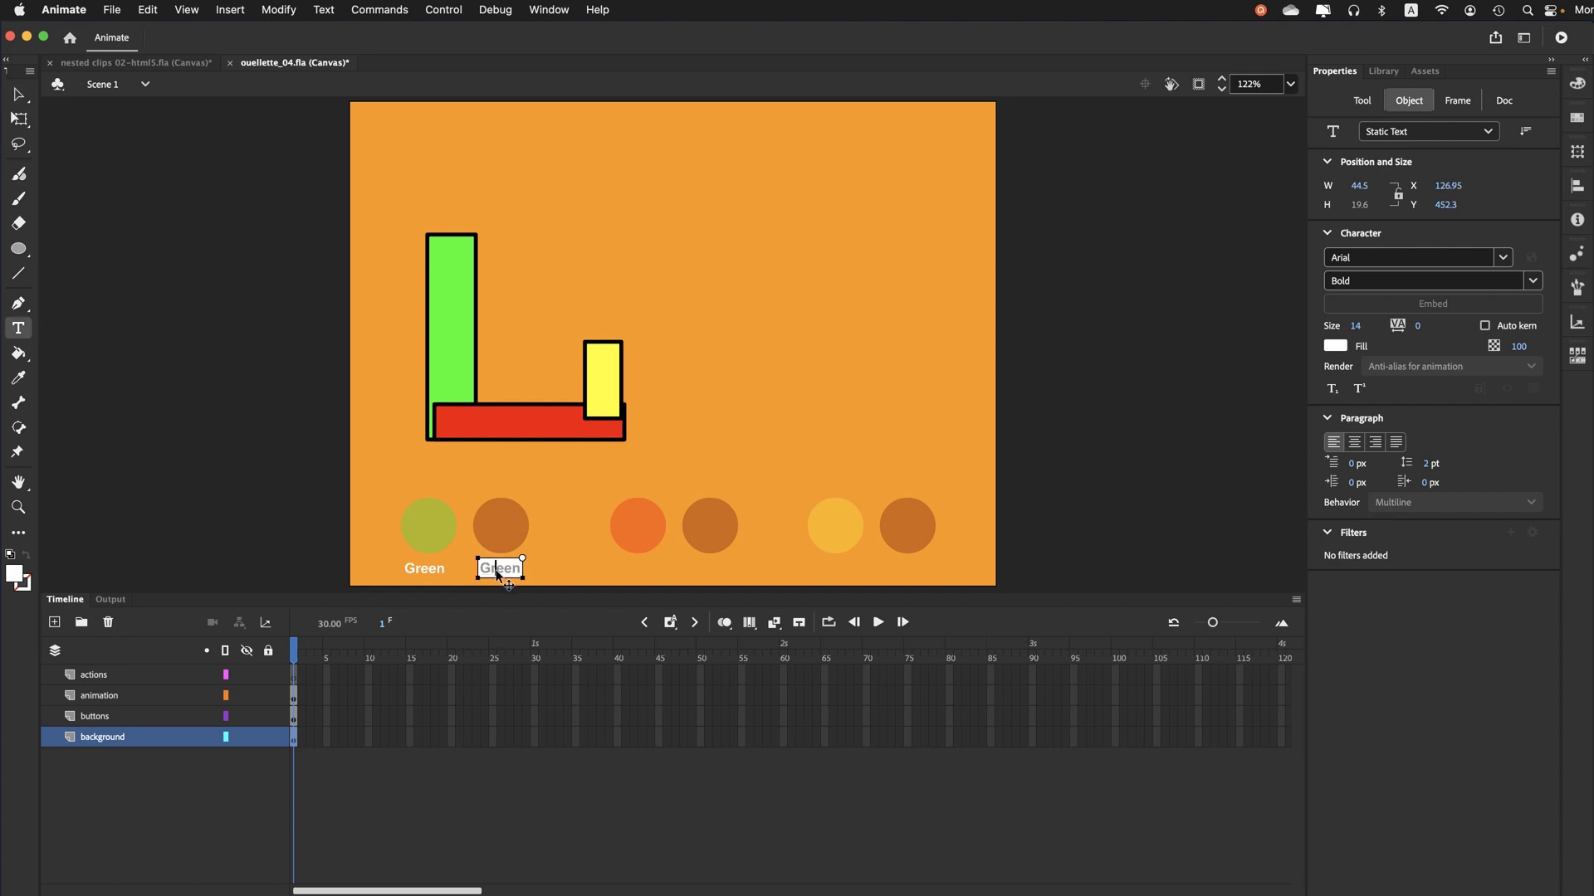
{"action": "double_click", "coordinate": [498, 571]}
{"action": "type", "text": "stop"}
{"action": "key", "text": "BackSpace"}
{"action": "key", "text": "BackSpace"}
{"action": "key", "text": "BackSpace"}
{"action": "key", "text": "BackSpace"}
{"action": "type", "text": "Stop"}
Duplicate the Green and Stop labels together beneath the middle and last button pairs
{"action": "left_click", "coordinate": [20, 95]}
{"action": "left_click", "coordinate": [413, 573], "text": "shift"}
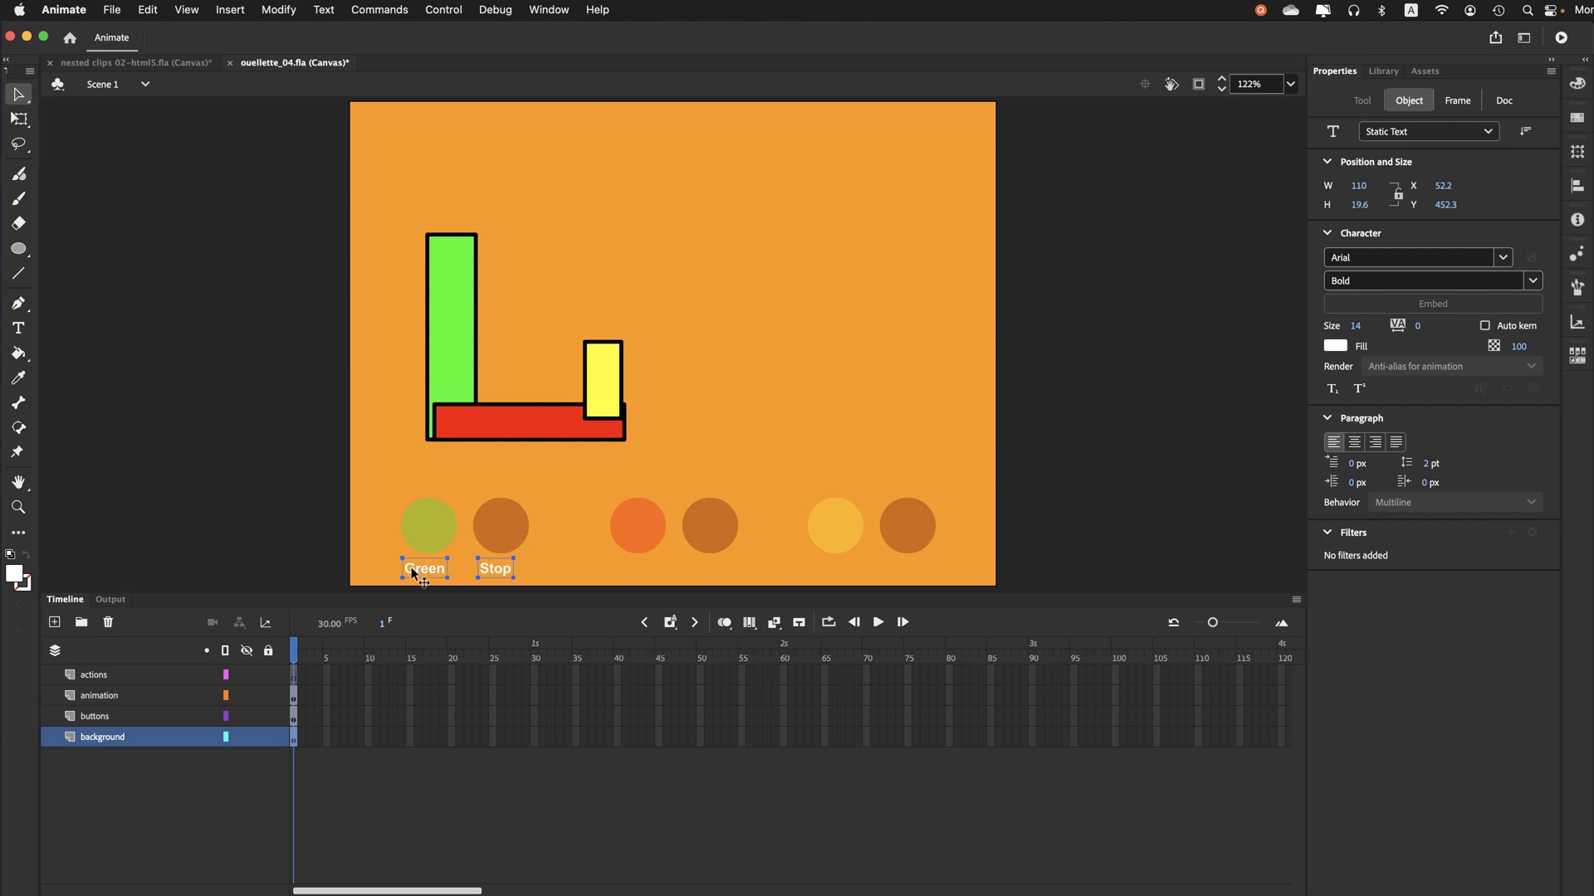
{"action": "left_click_drag", "start_coordinate": [412, 573], "coordinate": [826, 580]}
{"action": "left_click", "coordinate": [573, 558]}
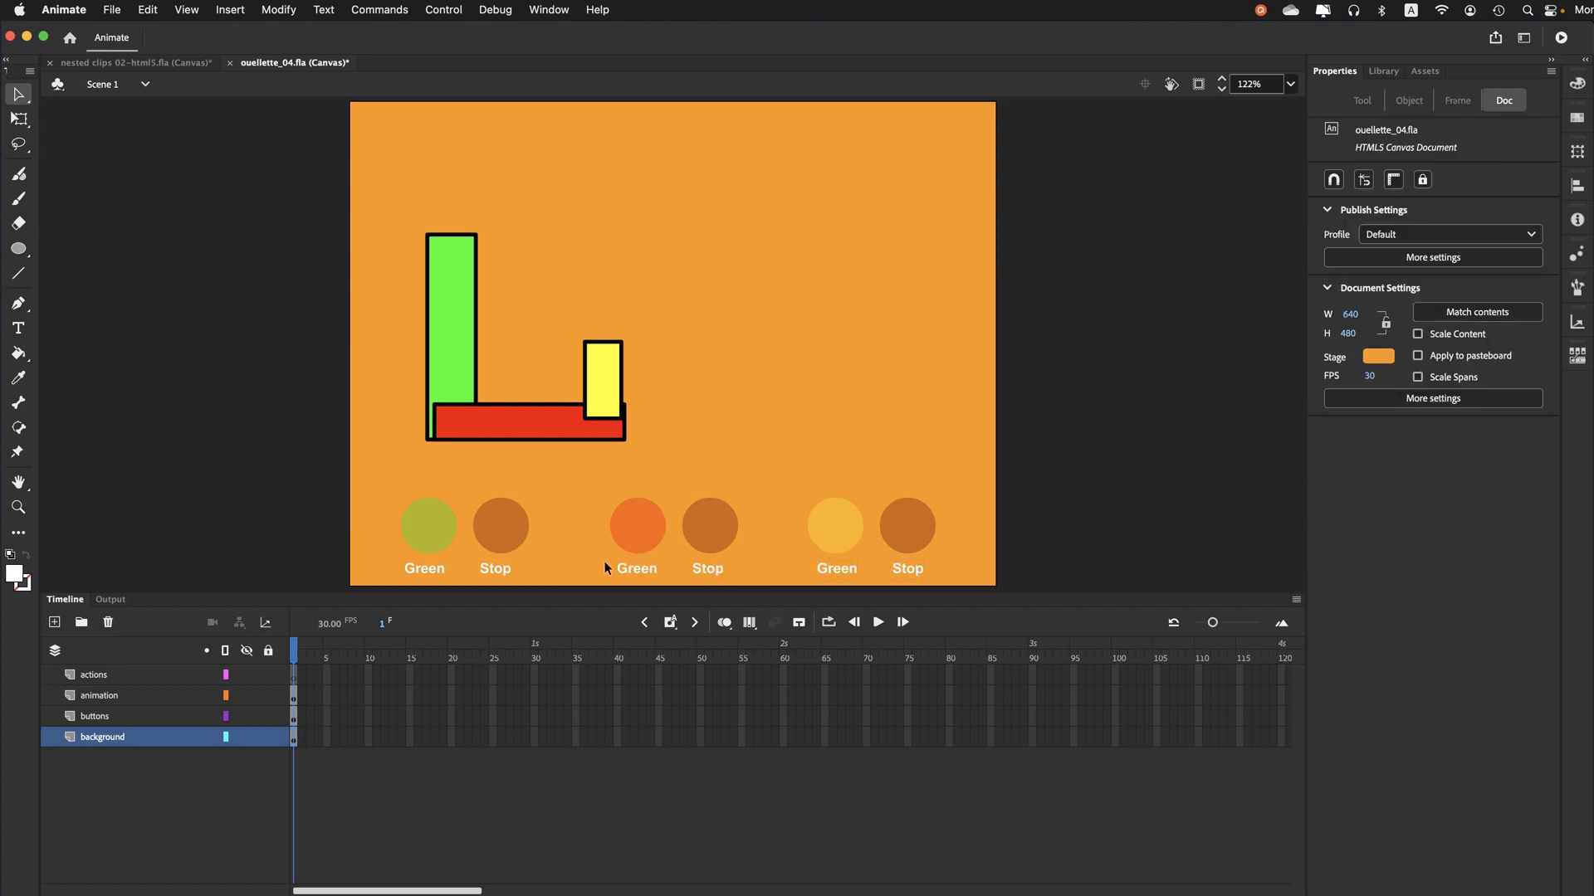
Change the middle pair's Green label to "Red" and the last pair's Green label to "Yellow"
{"action": "key", "text": "t"}
{"action": "left_click", "coordinate": [647, 573]}
{"action": "double_click", "coordinate": [648, 573]}
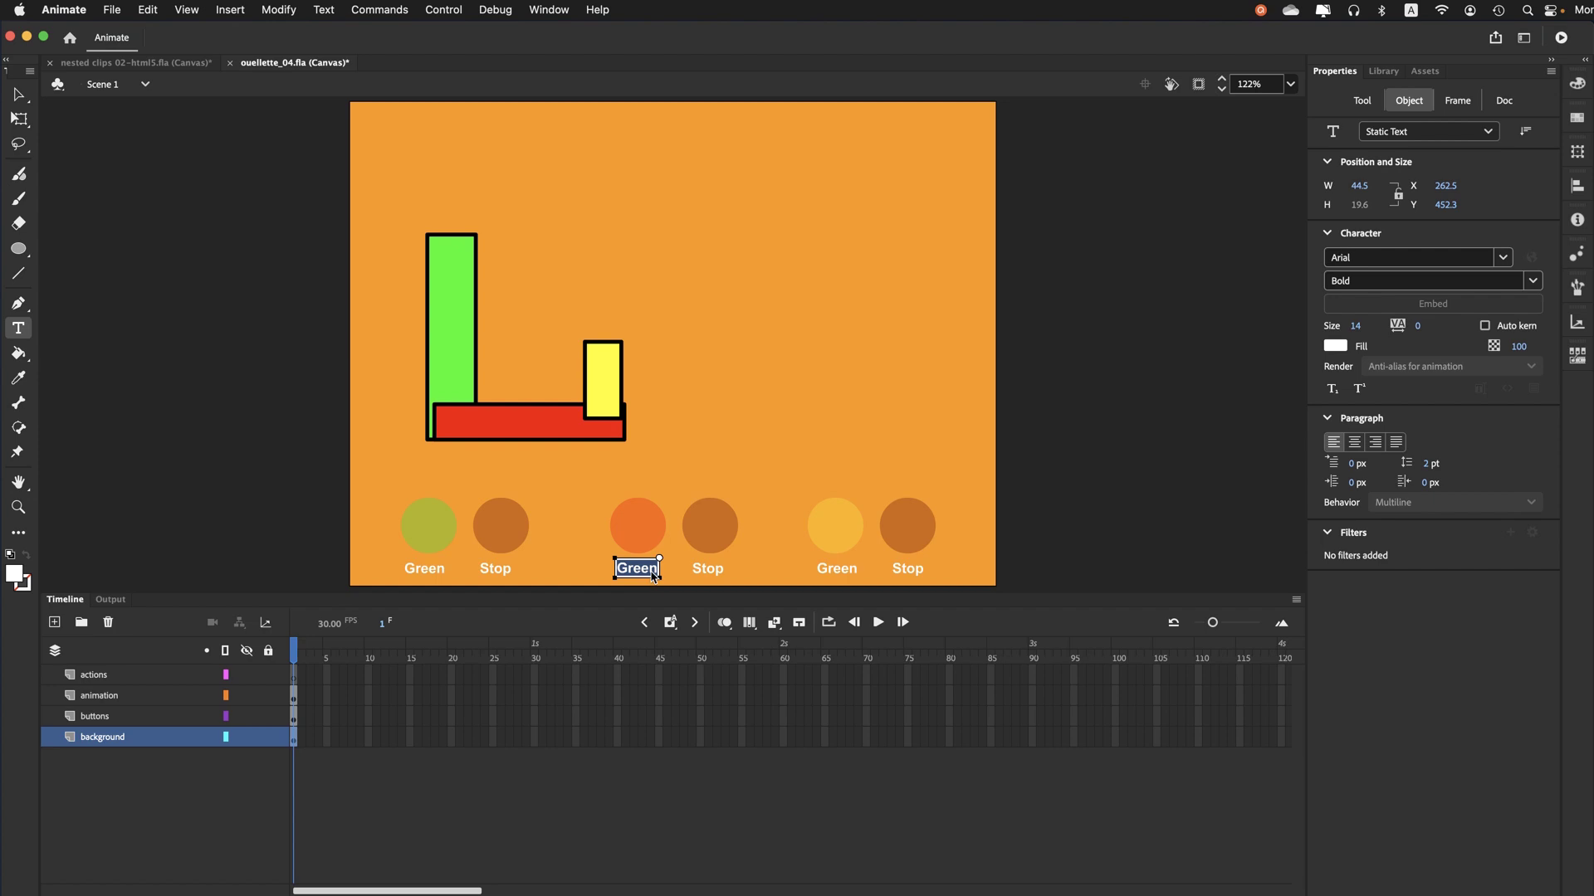
{"action": "type", "text": "Red"}
{"action": "left_click", "coordinate": [846, 578]}
{"action": "double_click", "coordinate": [845, 576]}
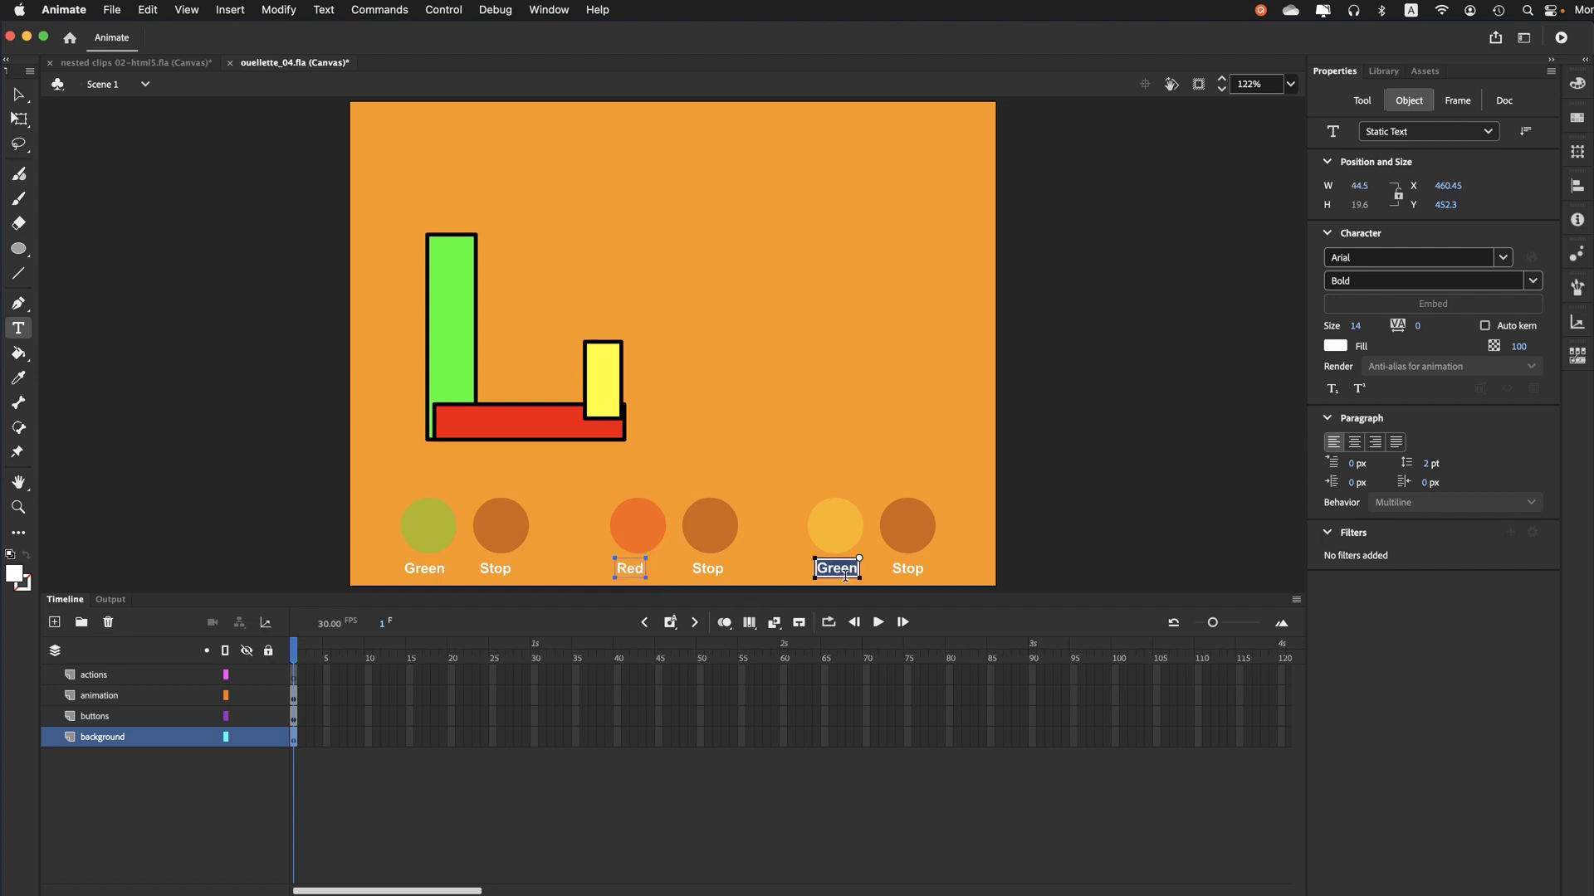
{"action": "type", "text": "Yellow"}
{"action": "left_click", "coordinate": [18, 94]}
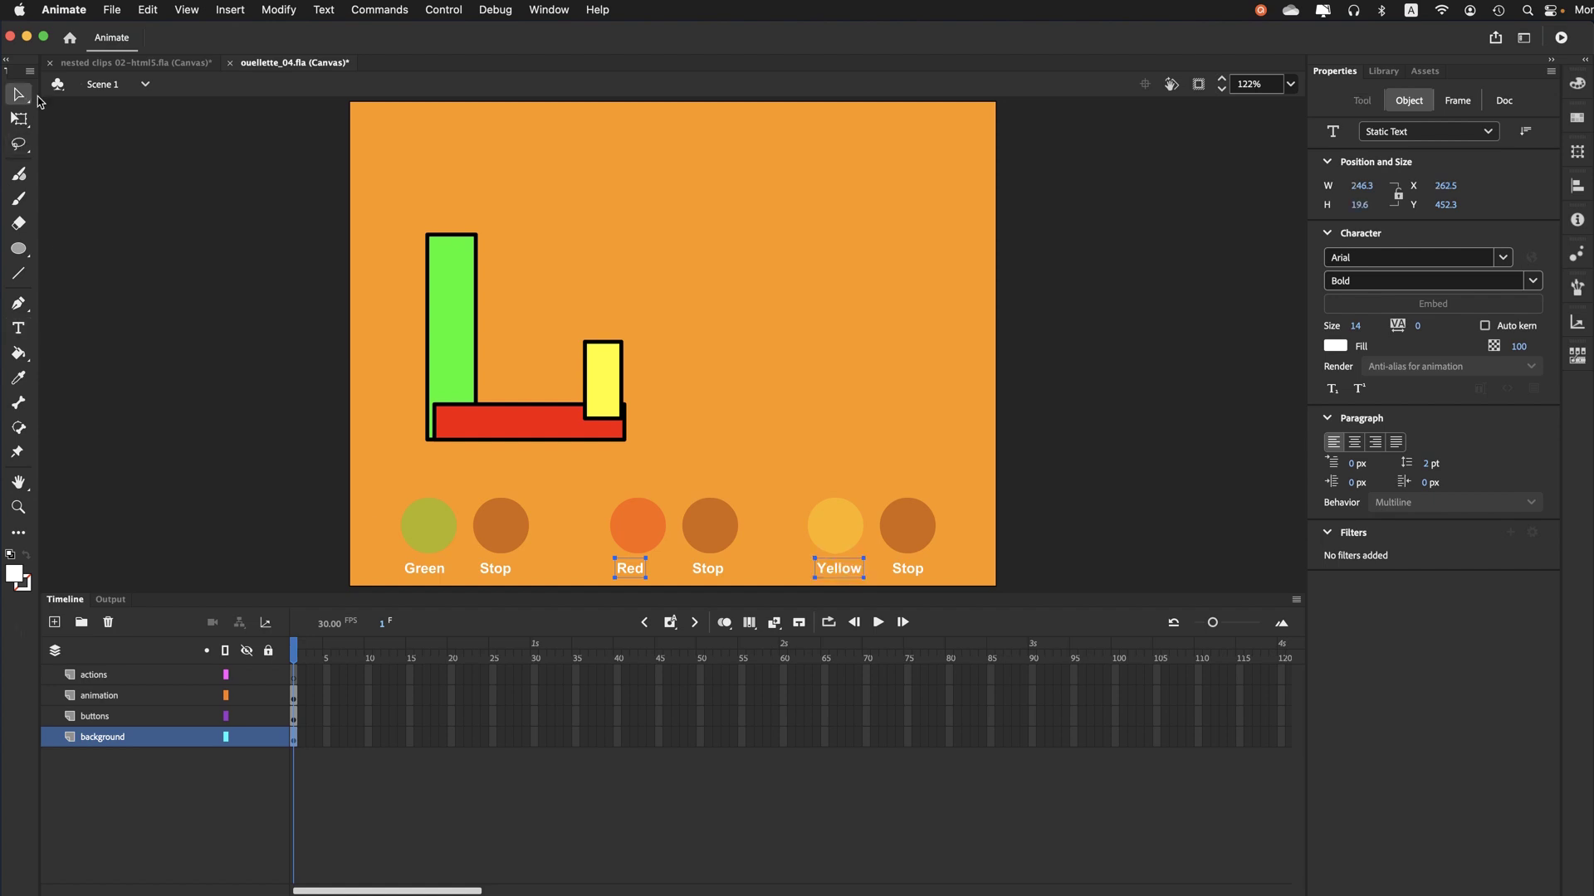
Save the document with the finished button labels and deselect everything
{"action": "left_click", "coordinate": [112, 10]}
{"action": "left_click", "coordinate": [116, 166]}
{"action": "left_click", "coordinate": [291, 459]}
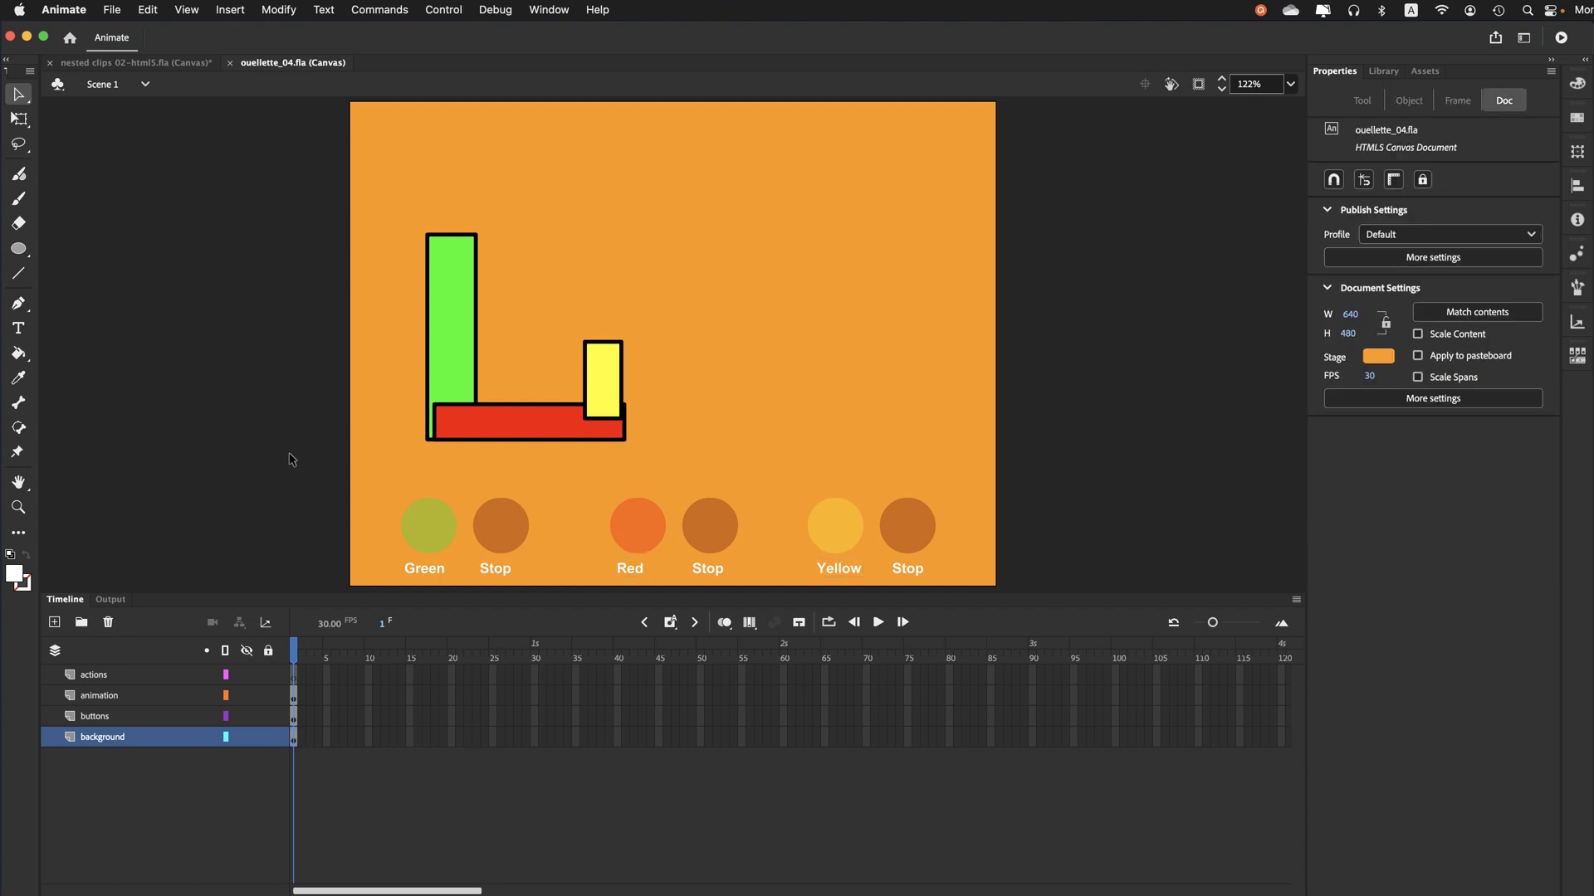
Open the Actions code editor for frame 1 of the actions layer and move it clear of the bars
{"action": "left_click", "coordinate": [292, 676]}
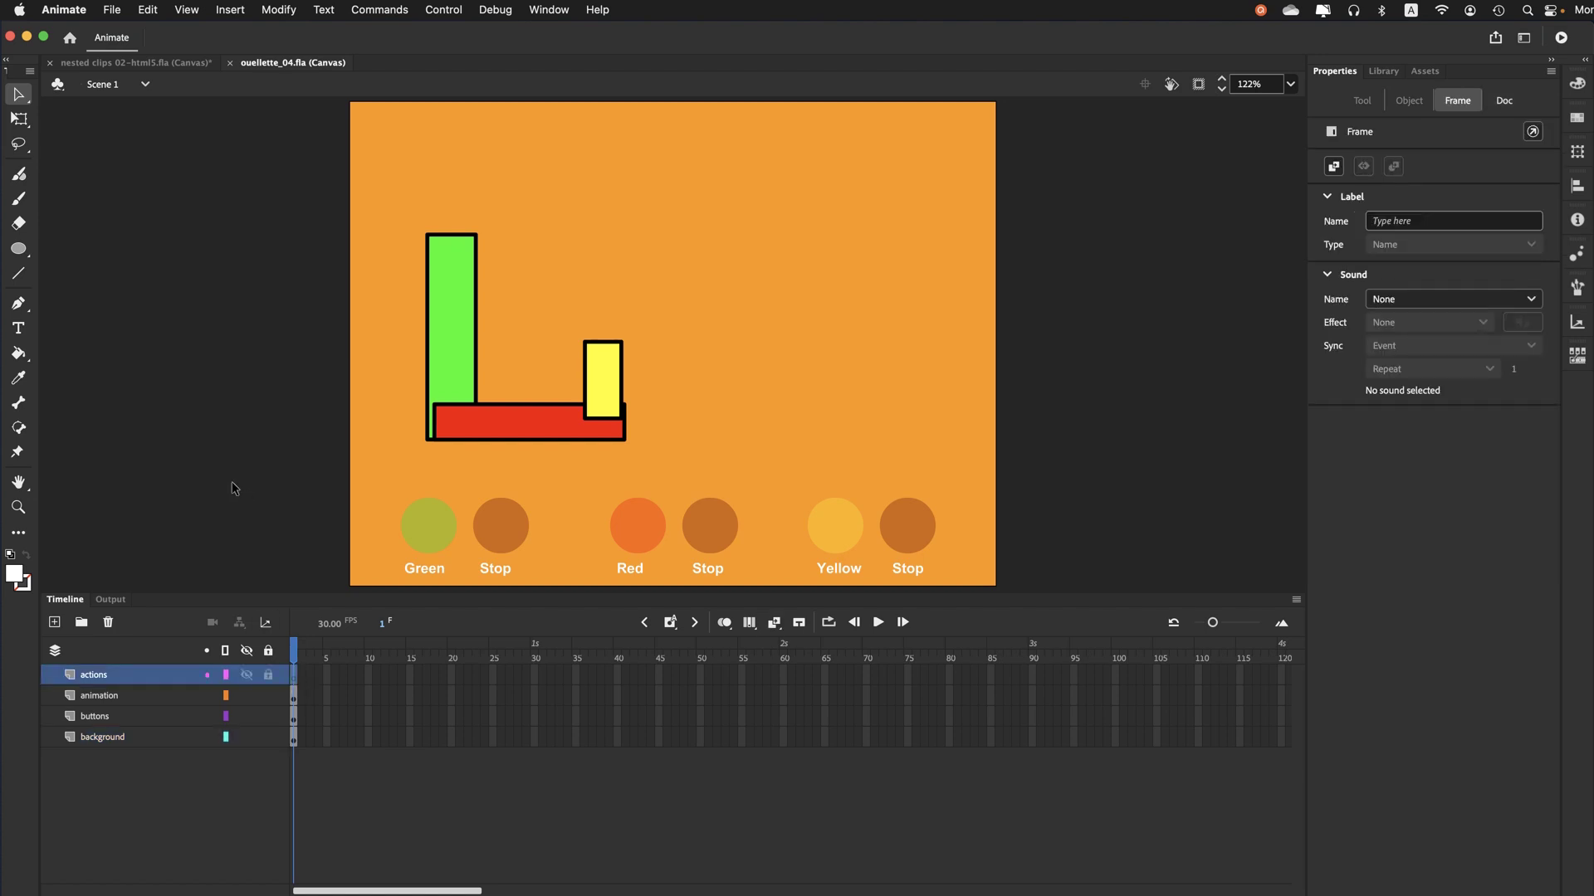
{"action": "left_click", "coordinate": [549, 9]}
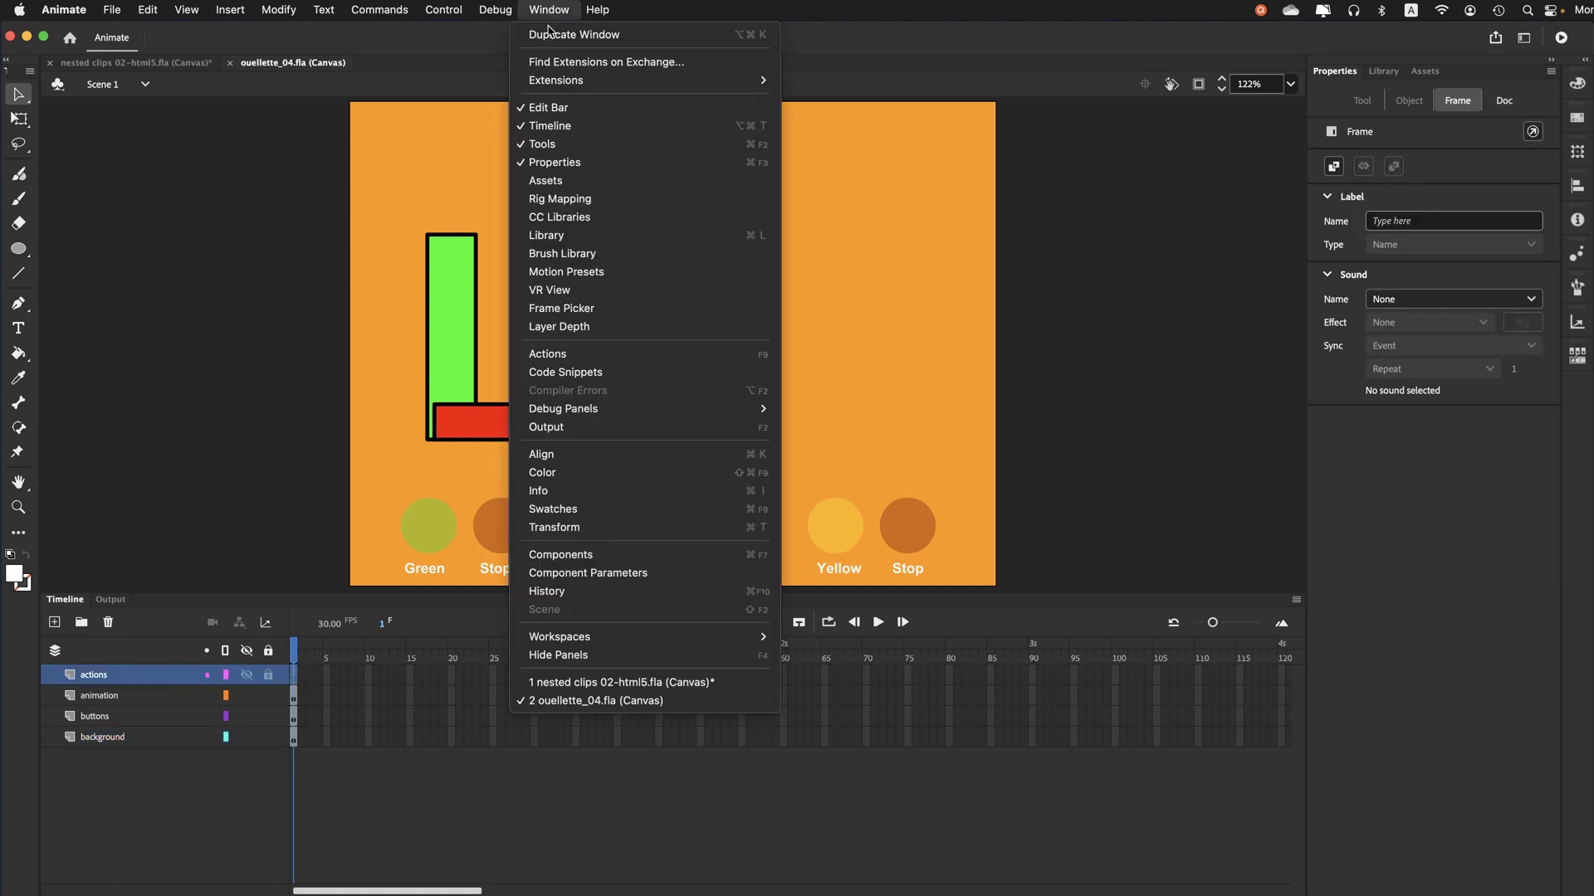
{"action": "left_click", "coordinate": [595, 357]}
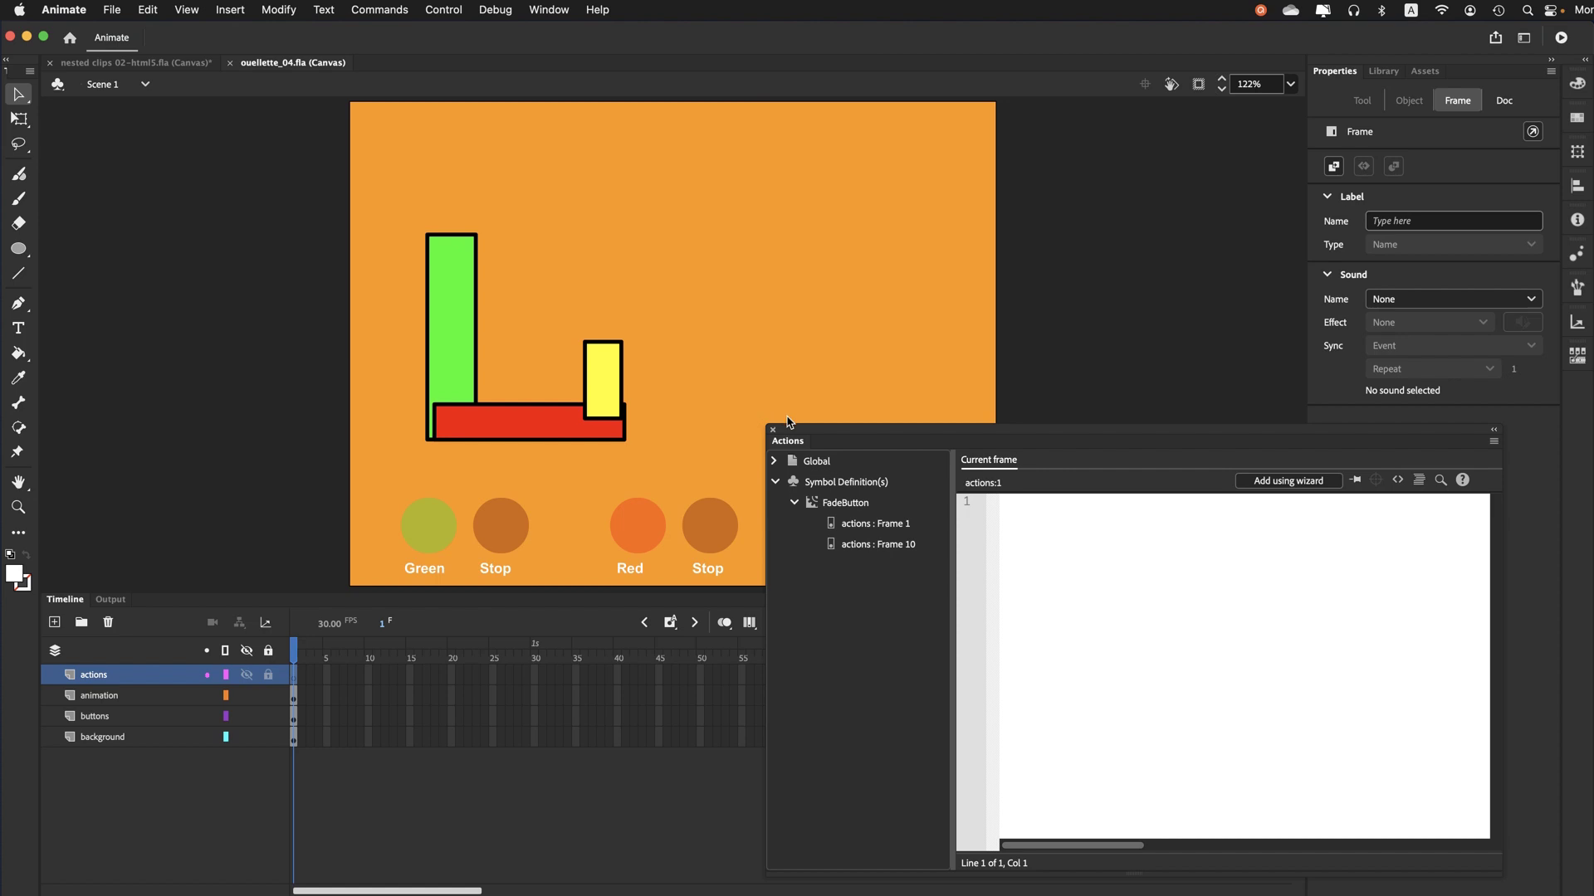
{"action": "left_click_drag", "start_coordinate": [829, 433], "coordinate": [834, 413]}
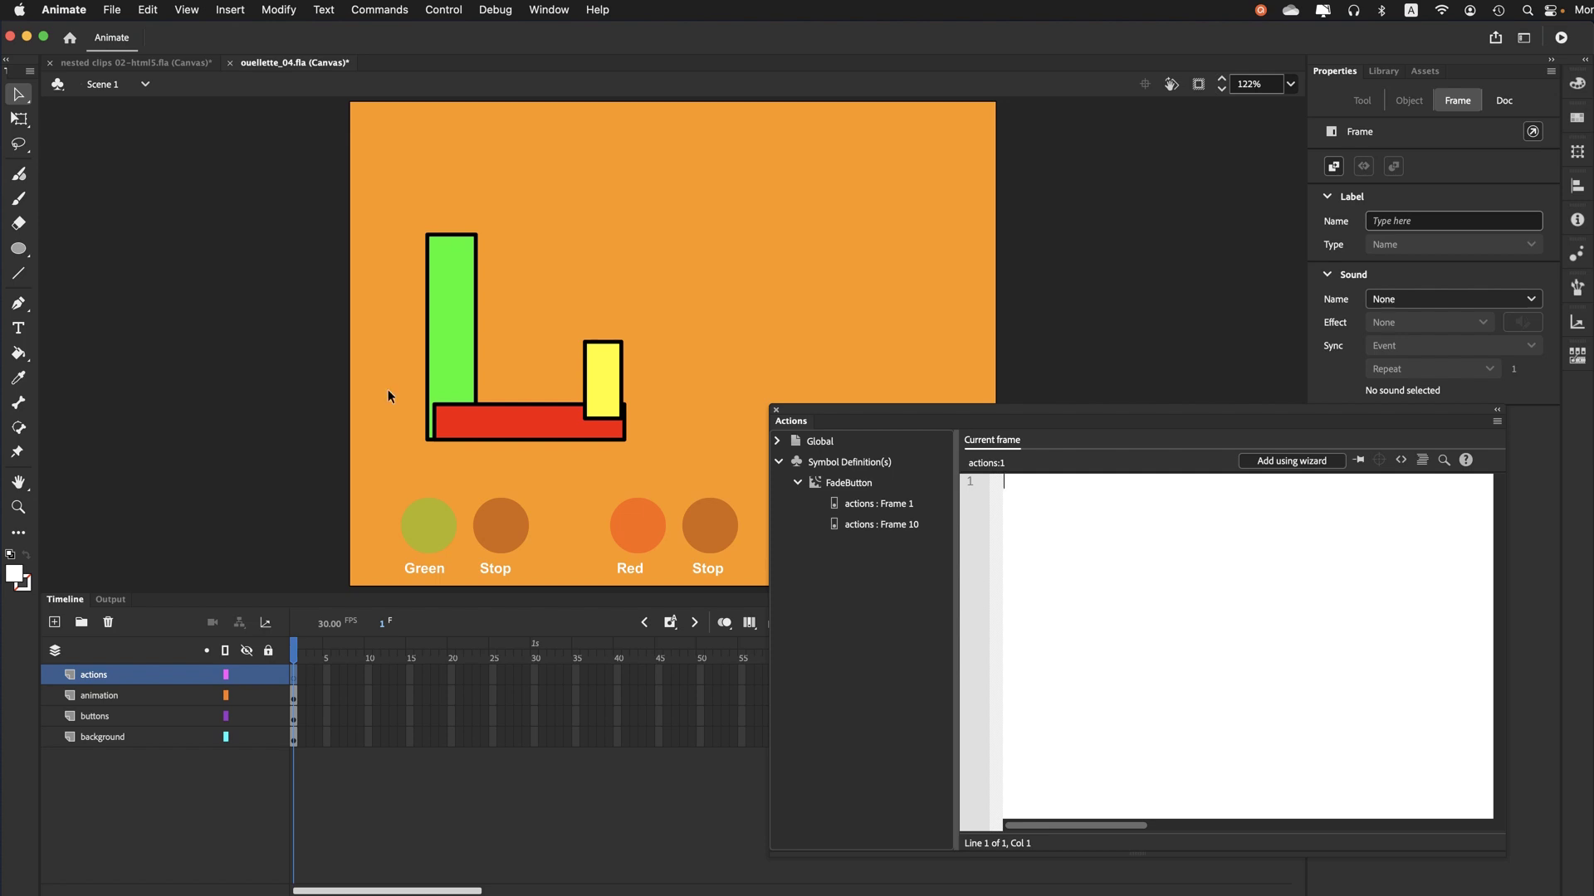
Give the green_arm movie clip on the main stage the instance name green_mc
{"action": "left_click", "coordinate": [444, 422]}
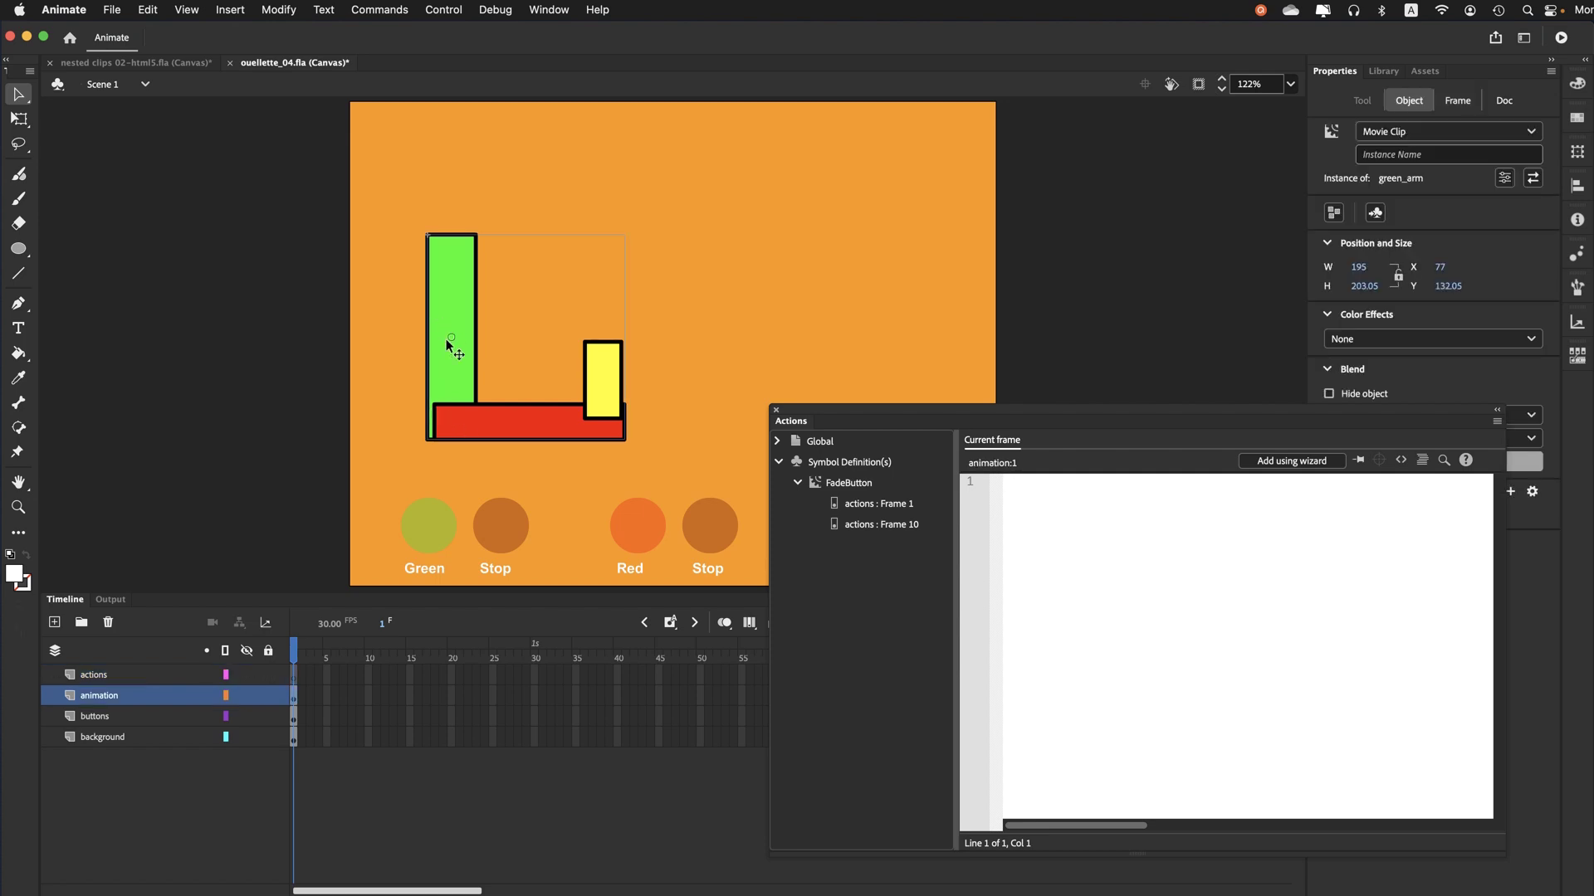
{"action": "left_click", "coordinate": [1374, 158]}
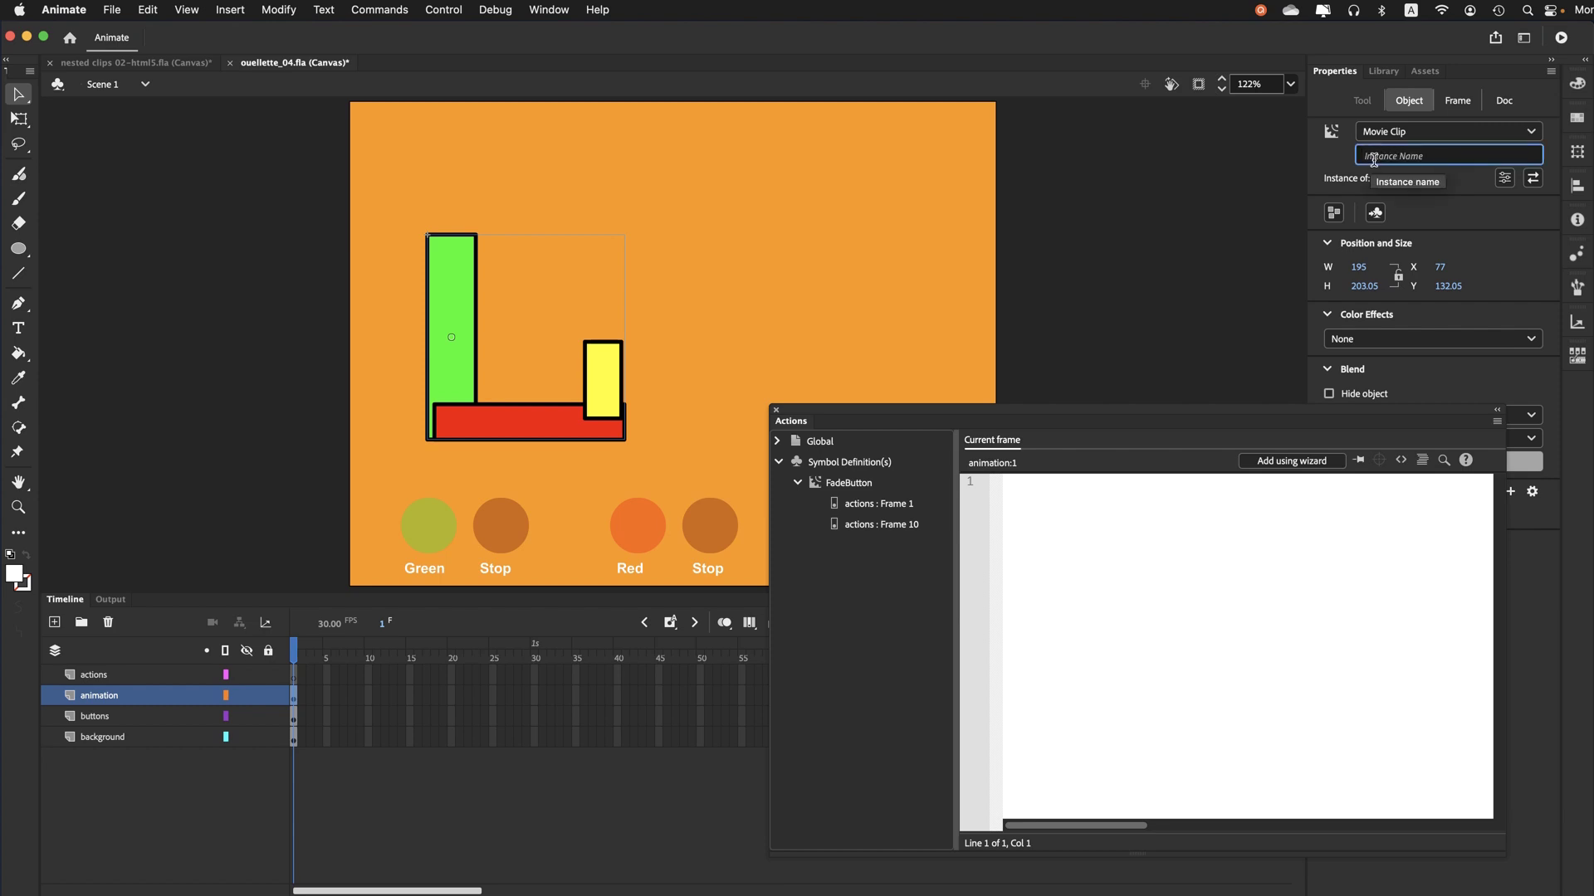
{"action": "type", "text": "gre"}
{"action": "type", "text": "mc"}
{"action": "key", "text": "Return"}
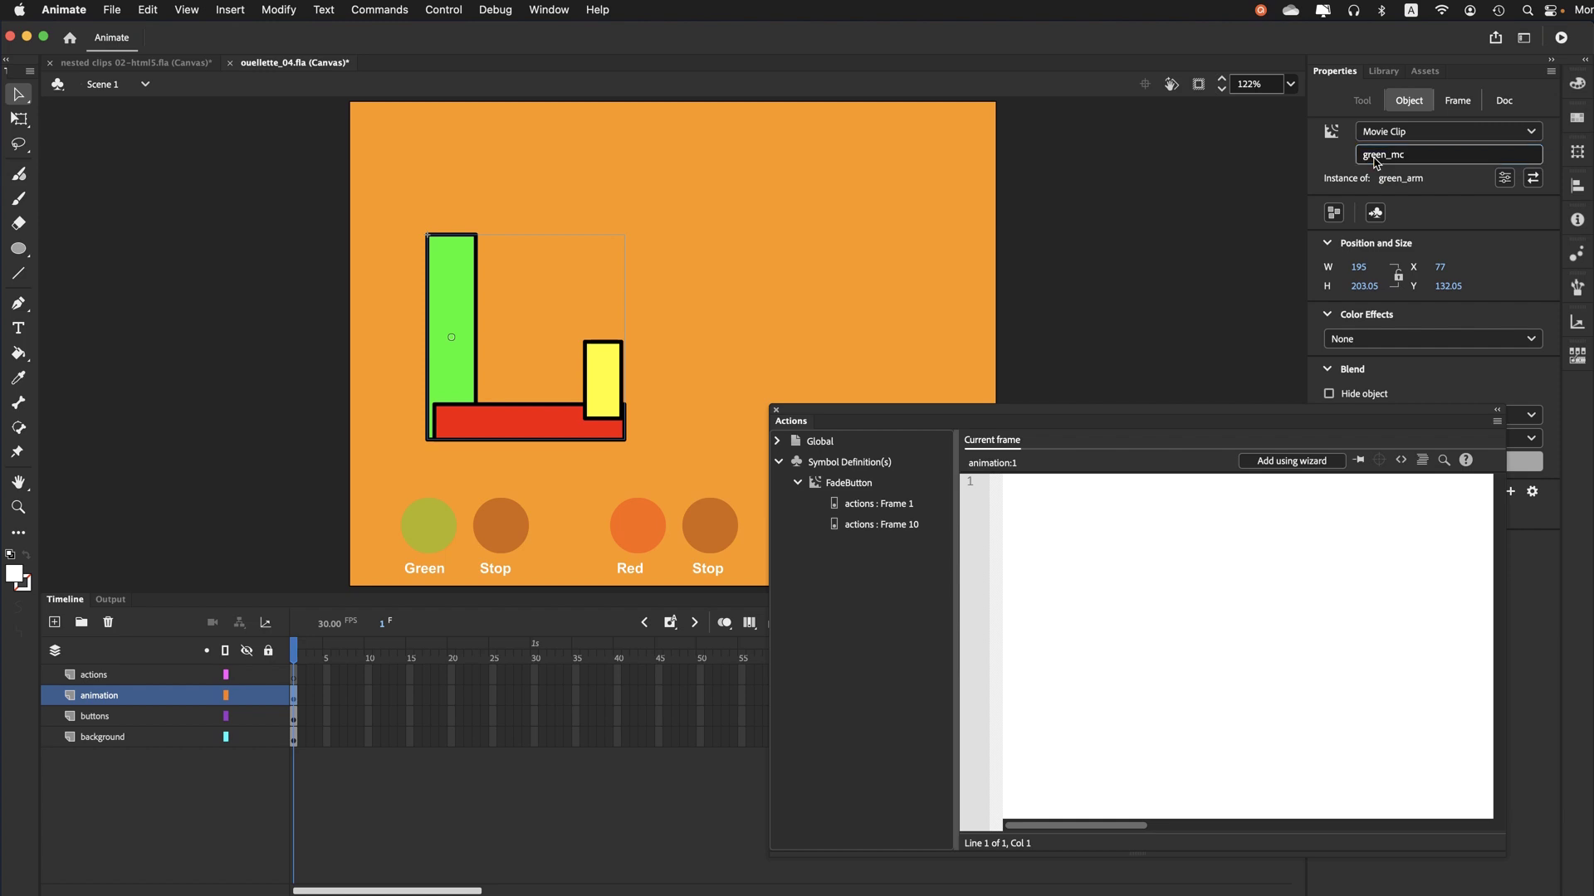
Inside the green_arm symbol, give the nested green movie clip on frame 1 the instance name red_mc
{"action": "double_click", "coordinate": [537, 437]}
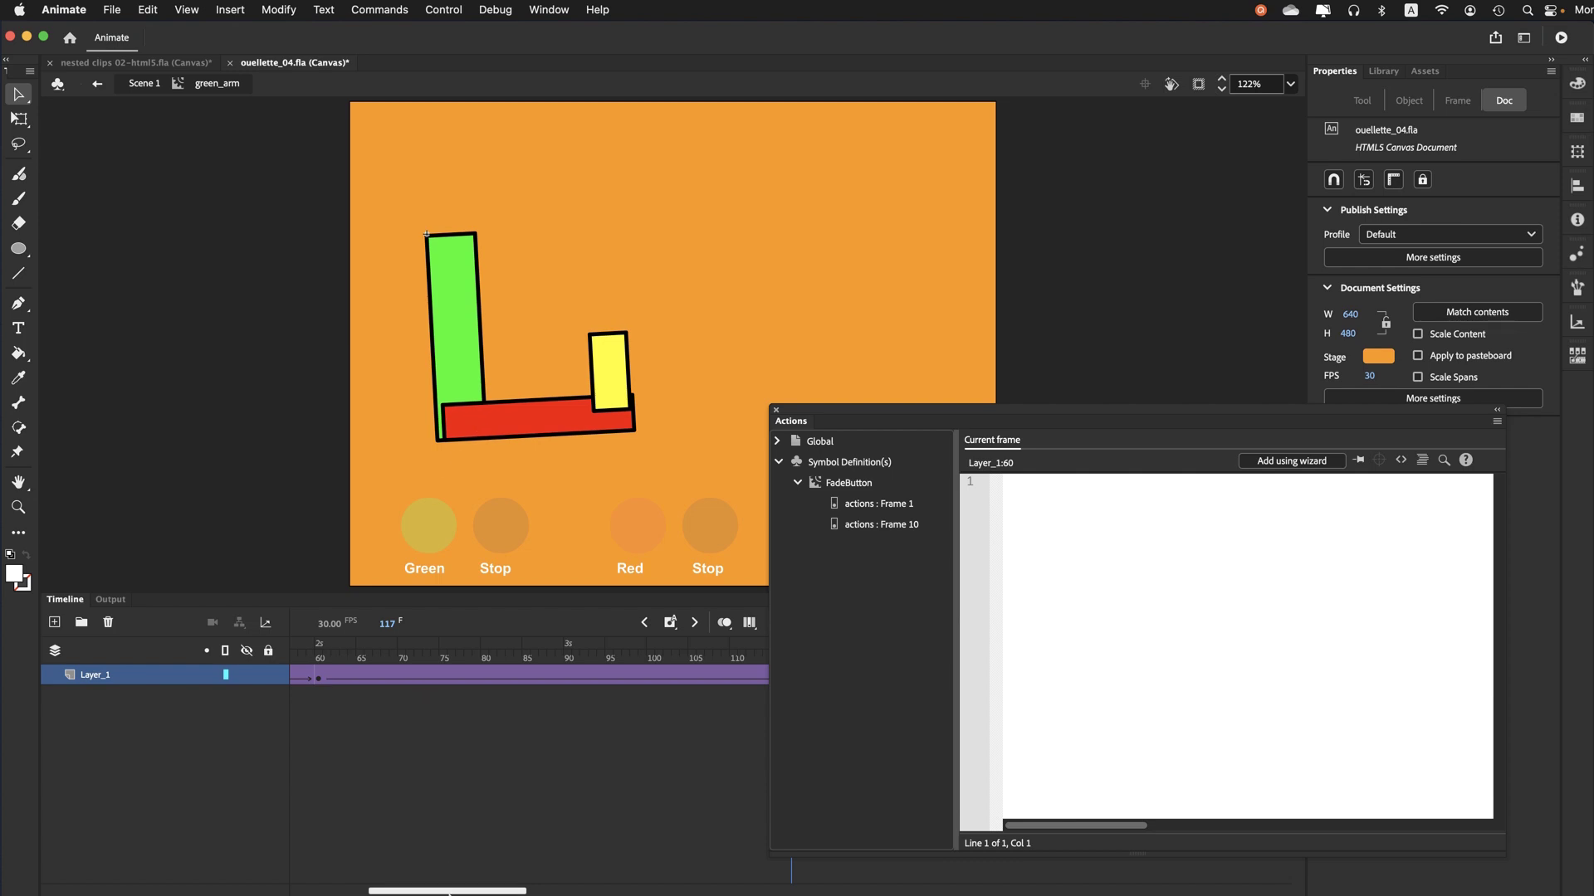
{"action": "left_click_drag", "start_coordinate": [449, 893], "coordinate": [262, 864]}
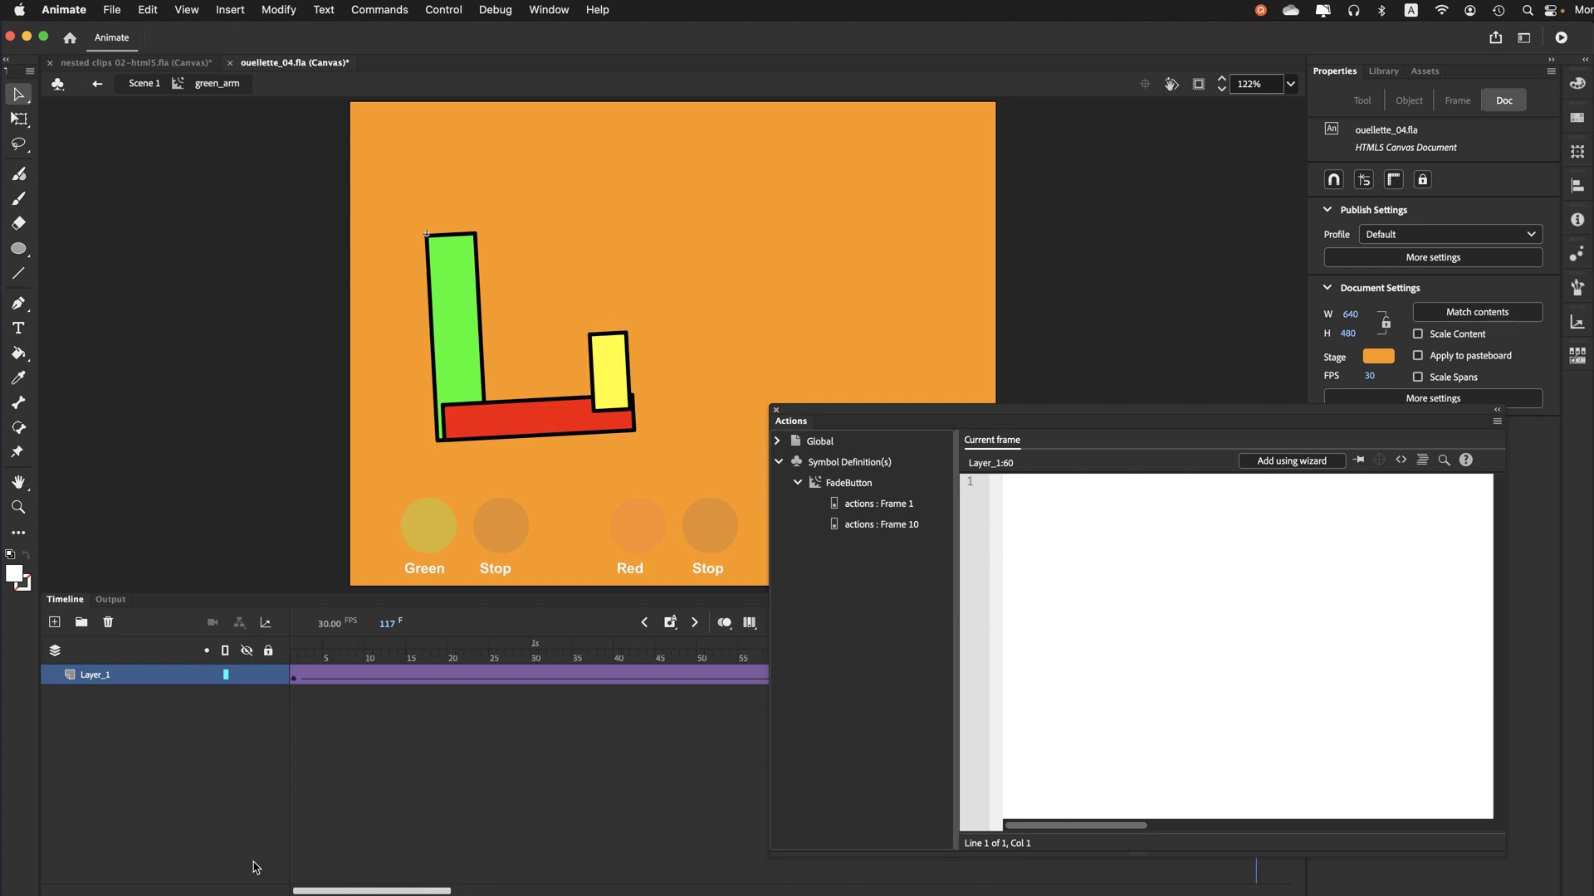
{"action": "left_click", "coordinate": [297, 660]}
{"action": "left_click", "coordinate": [469, 414]}
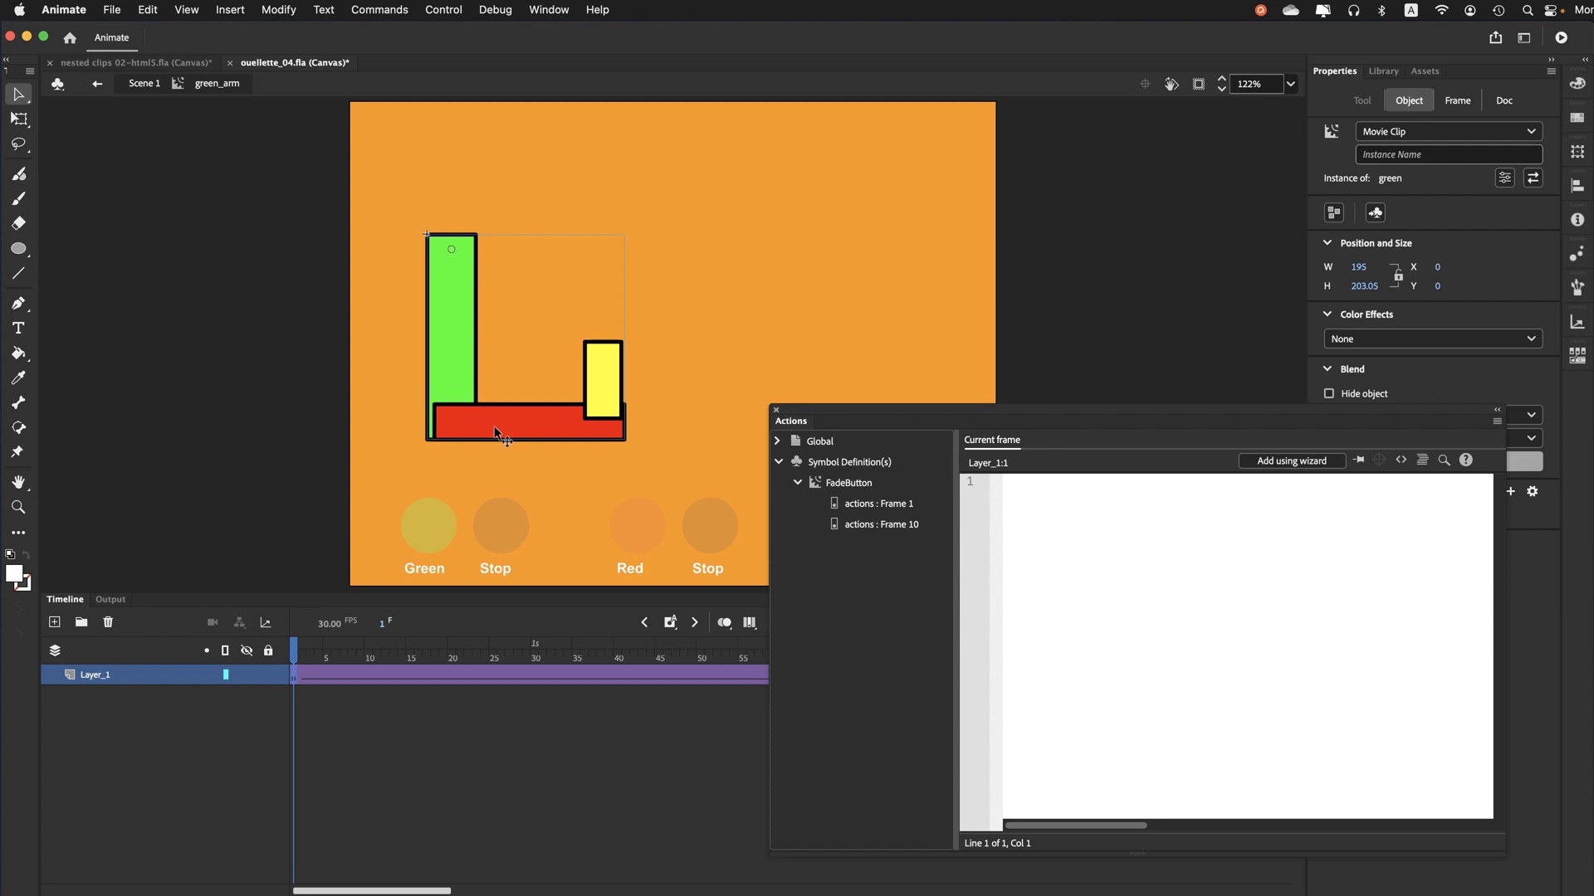
{"action": "left_click", "coordinate": [1379, 161]}
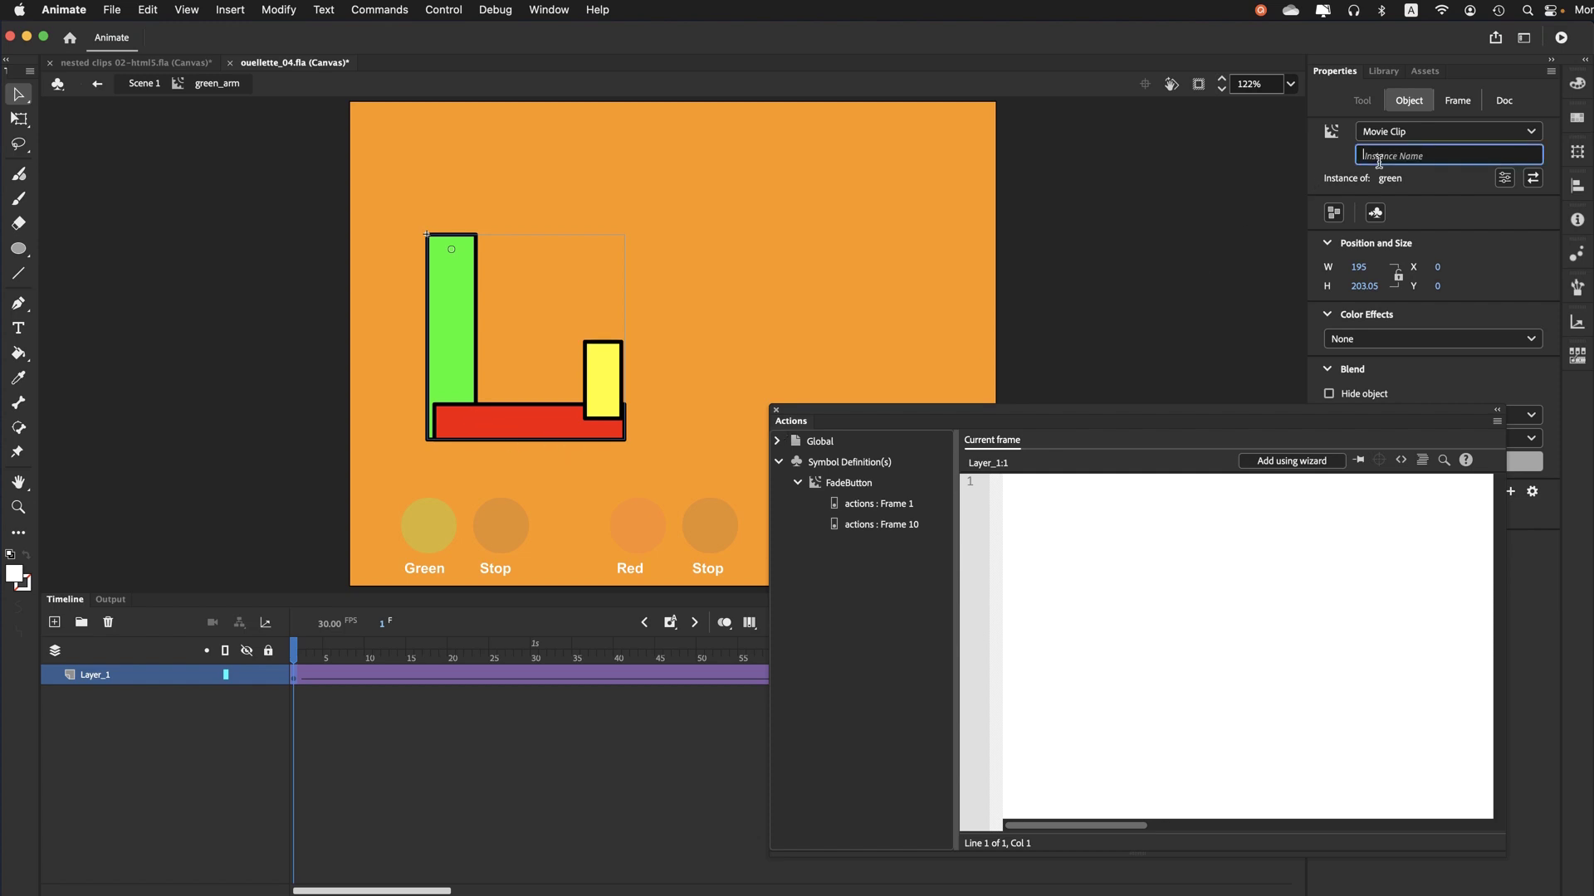
{"action": "type", "text": "red_mc"}
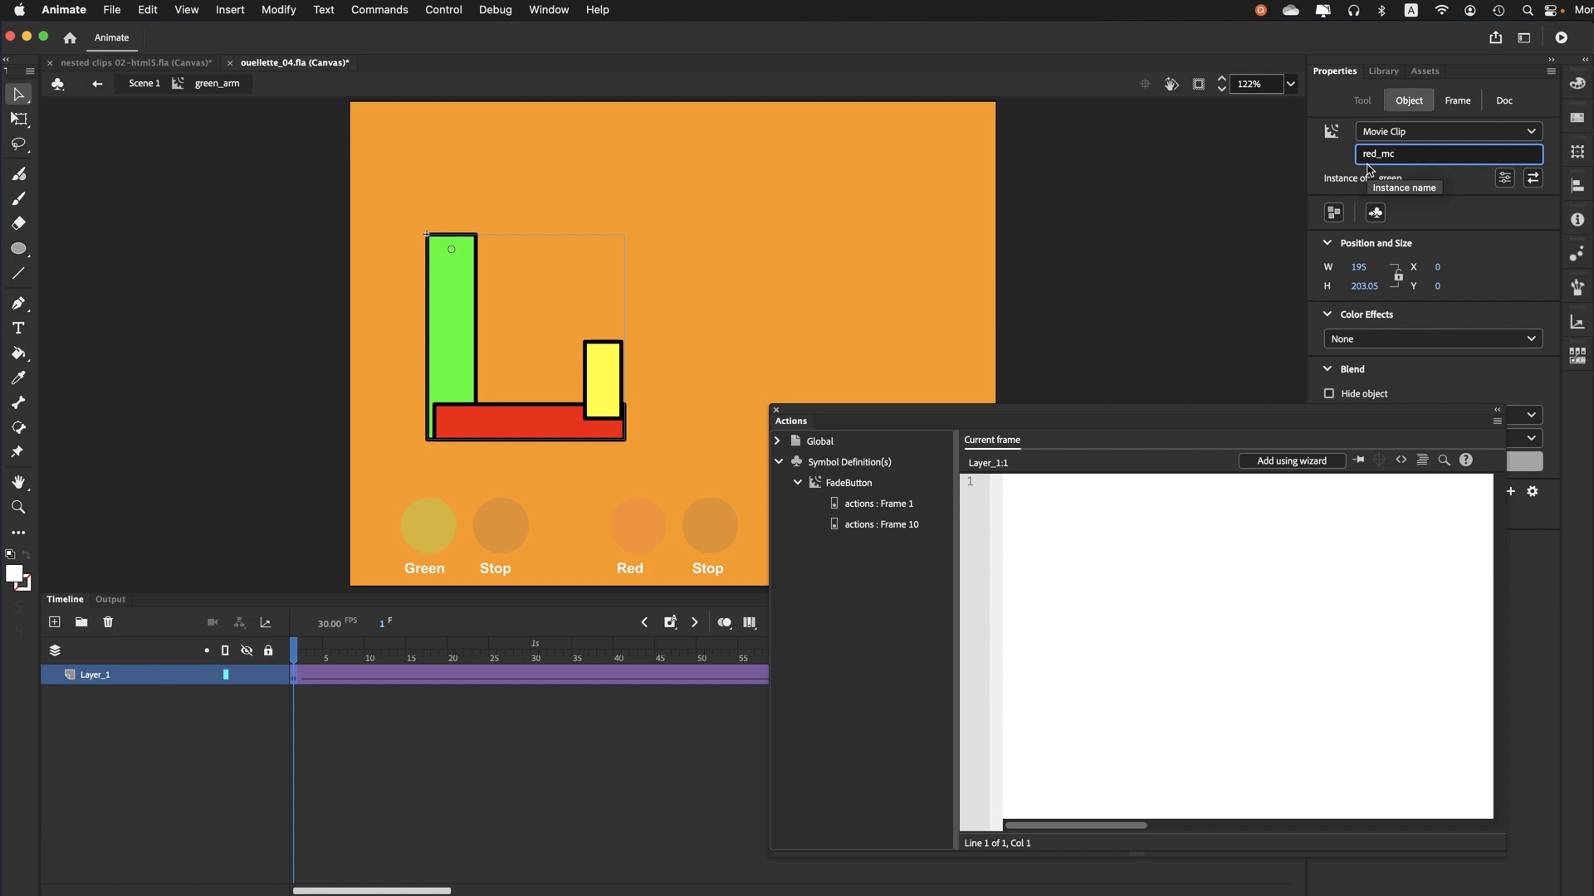
{"action": "key", "text": "Return"}
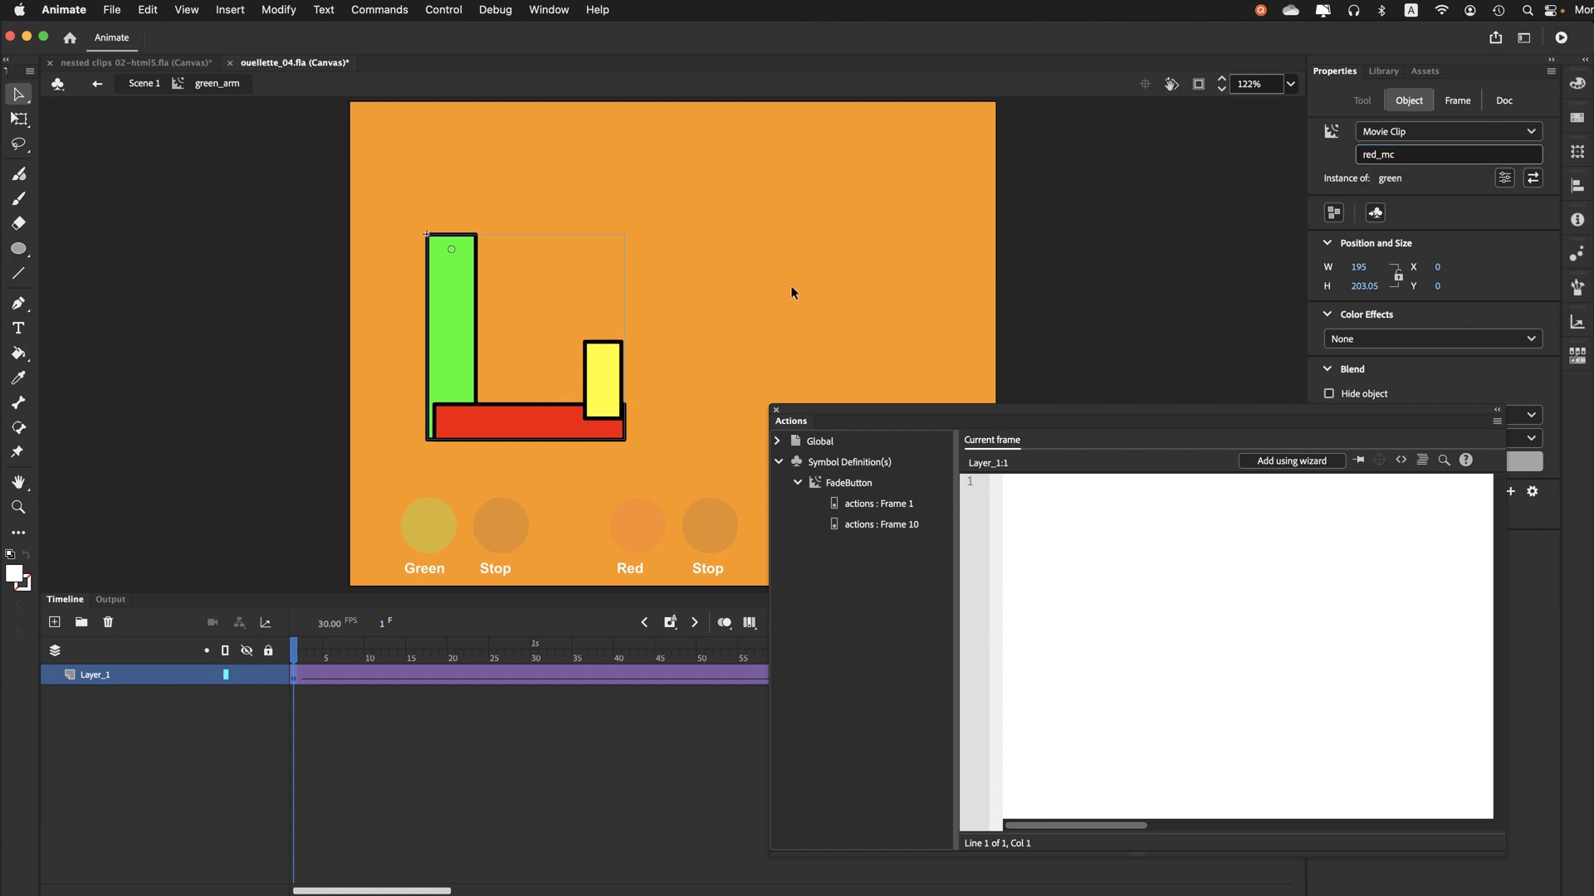
Inside the nested green symbol, give the red movie clip on frame 1 the instance name yellow_mc
{"action": "double_click", "coordinate": [504, 428]}
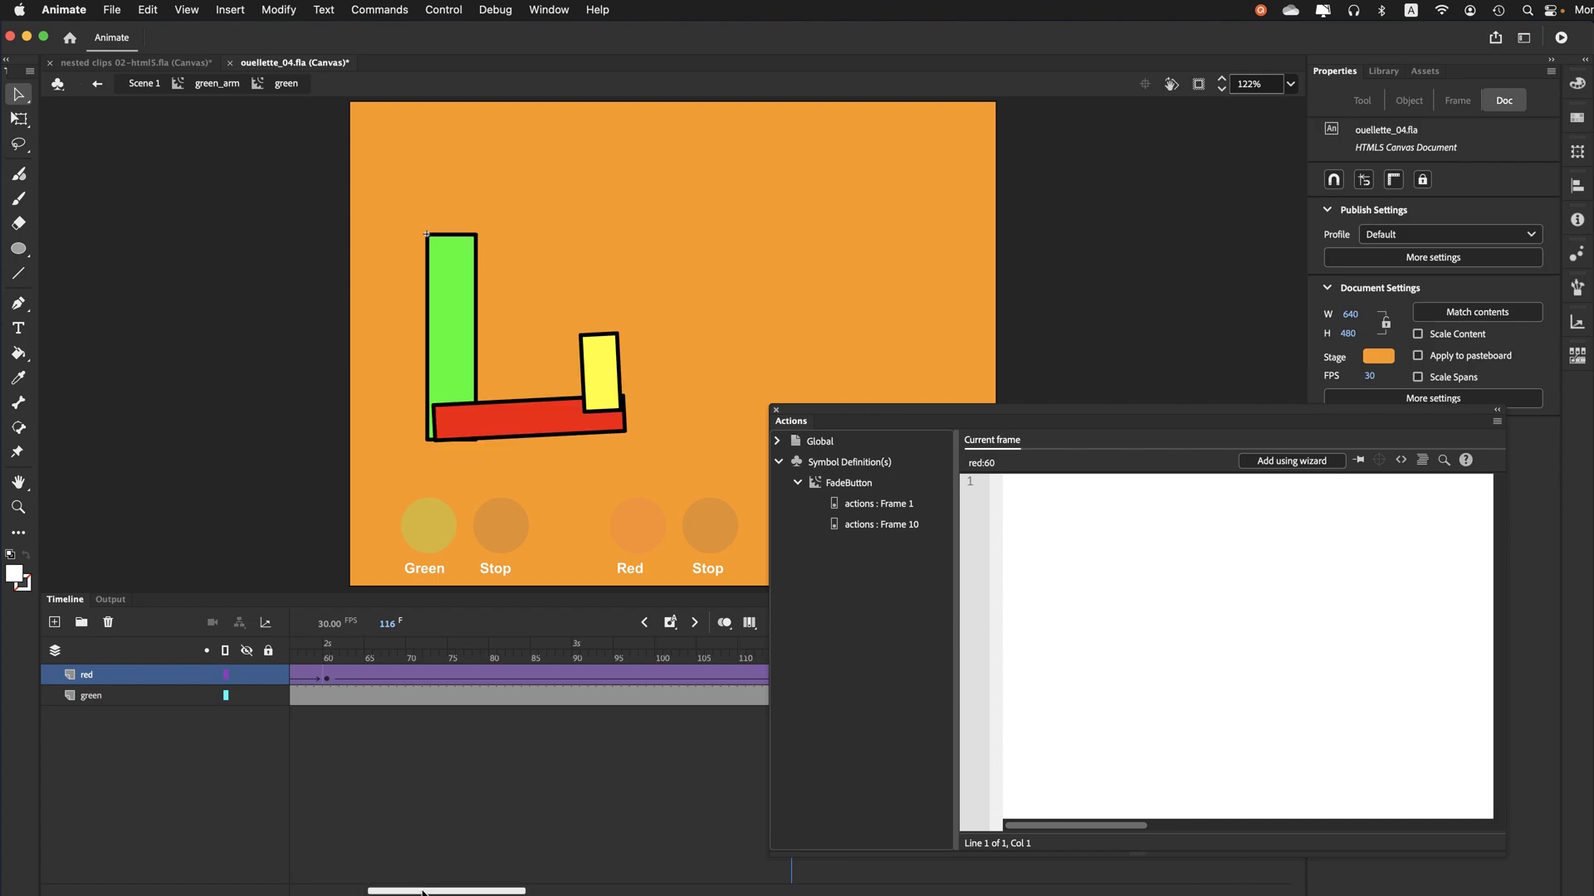
{"action": "left_click_drag", "start_coordinate": [423, 891], "coordinate": [223, 888]}
{"action": "left_click_drag", "start_coordinate": [309, 664], "coordinate": [209, 668]}
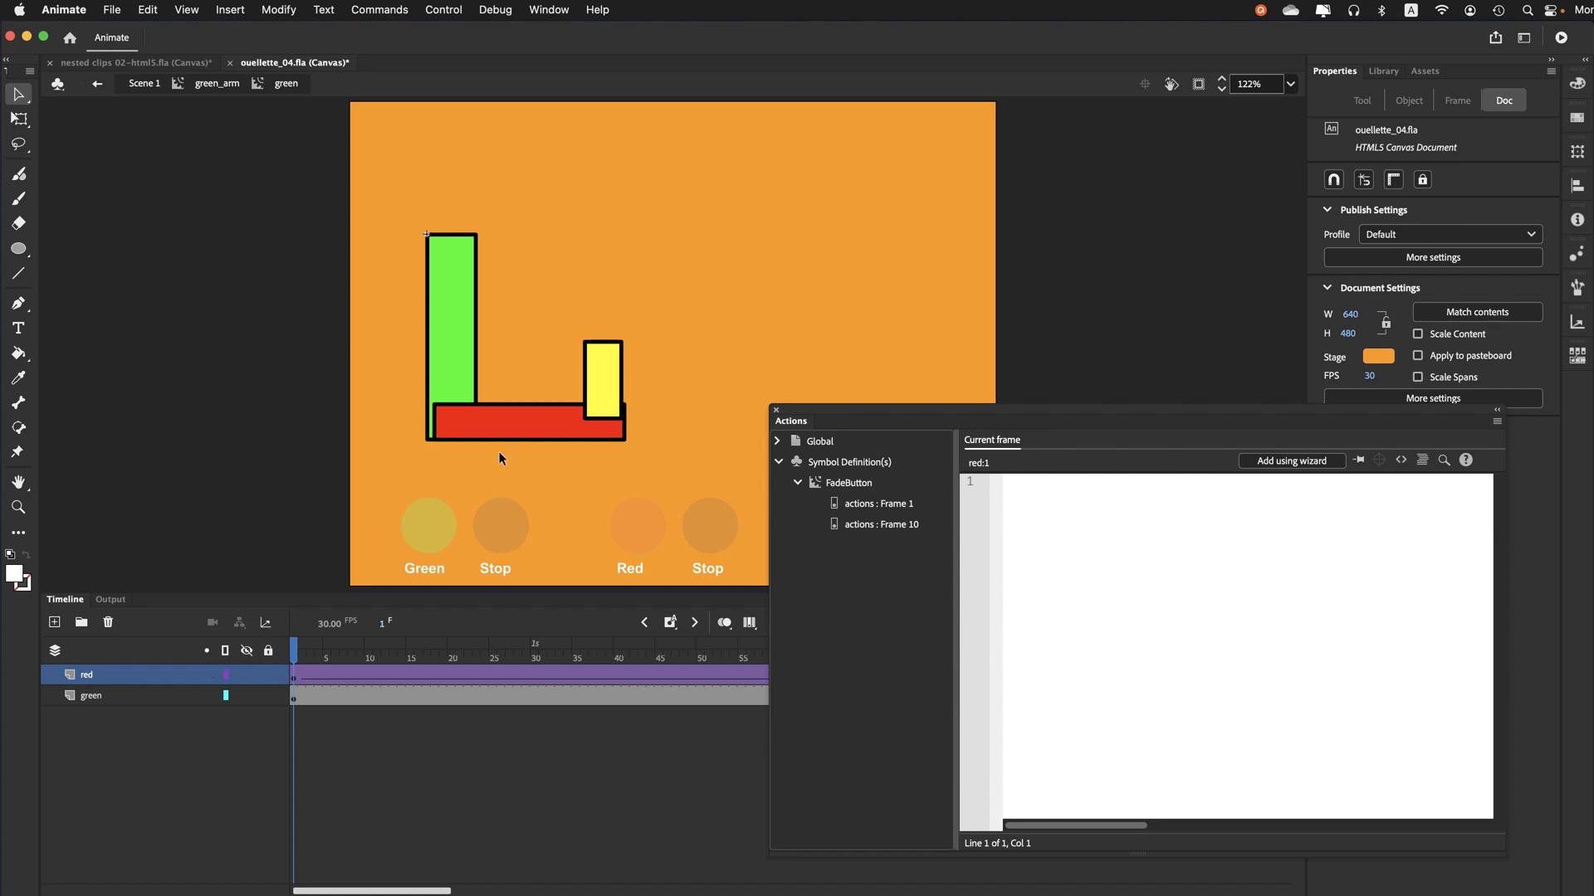
{"action": "left_click", "coordinate": [578, 435]}
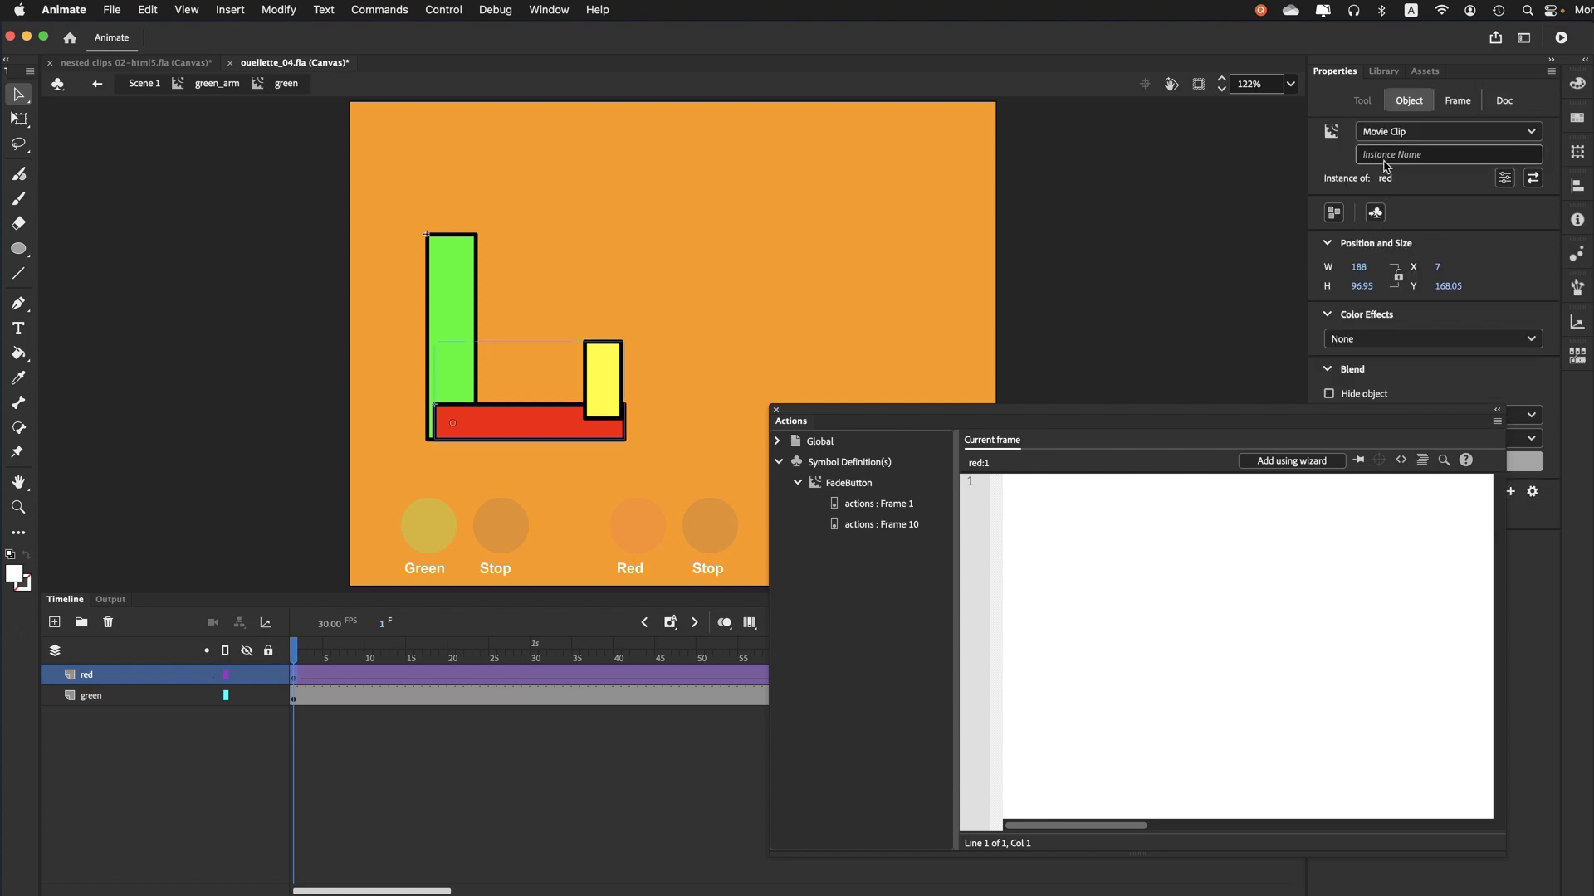
{"action": "left_click", "coordinate": [1380, 156]}
{"action": "type", "text": "yellow_mc"}
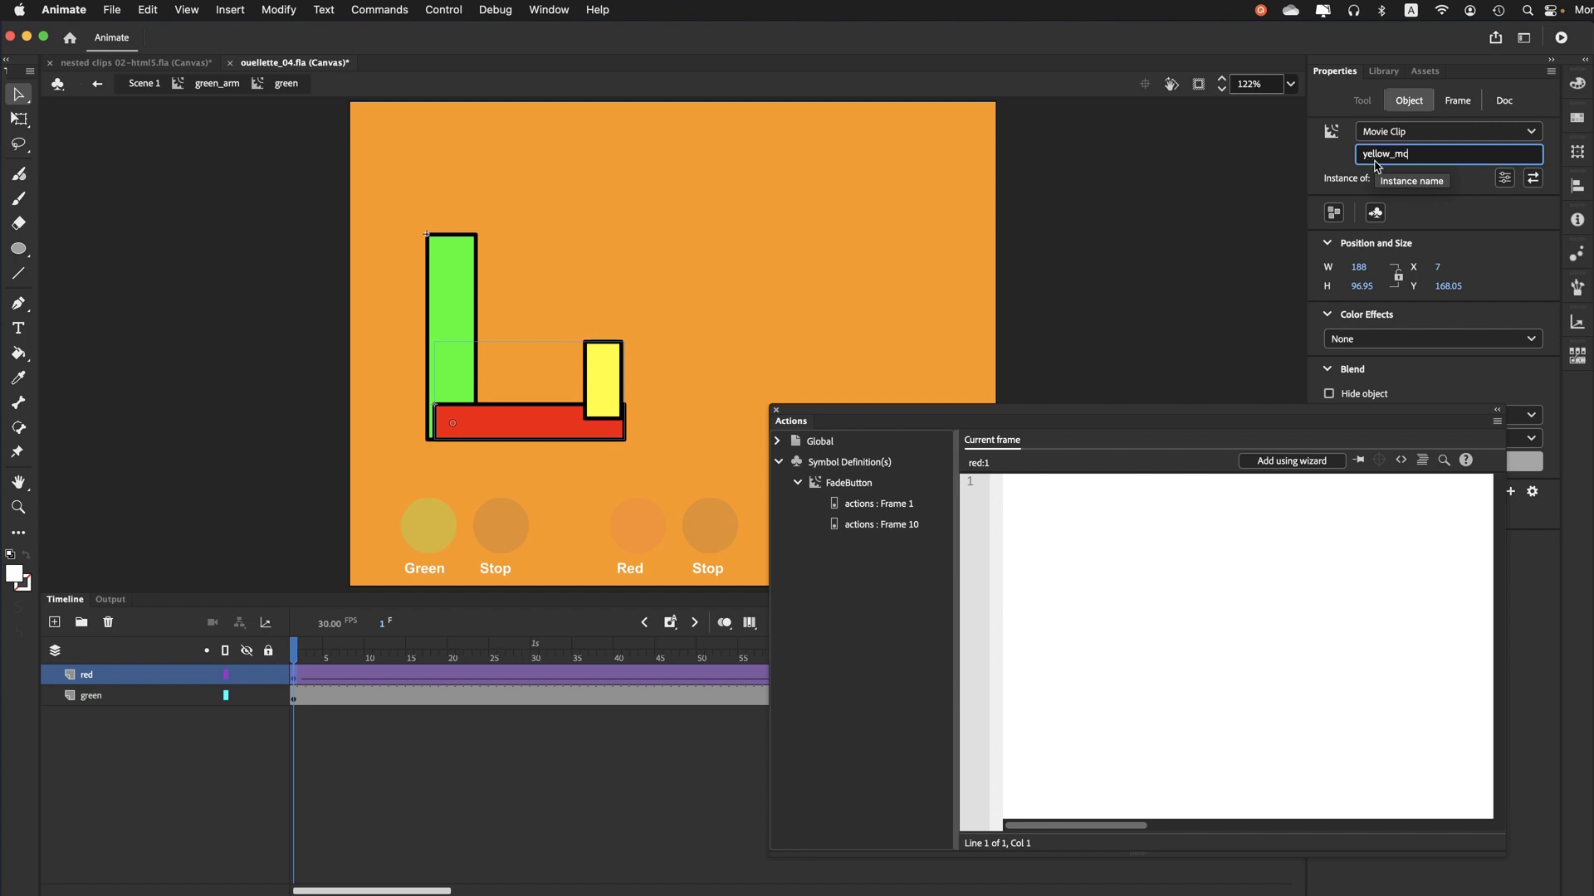
Apply the instance name yellow_mc to the nested red movie clip and save the document
{"action": "key", "text": "Return"}
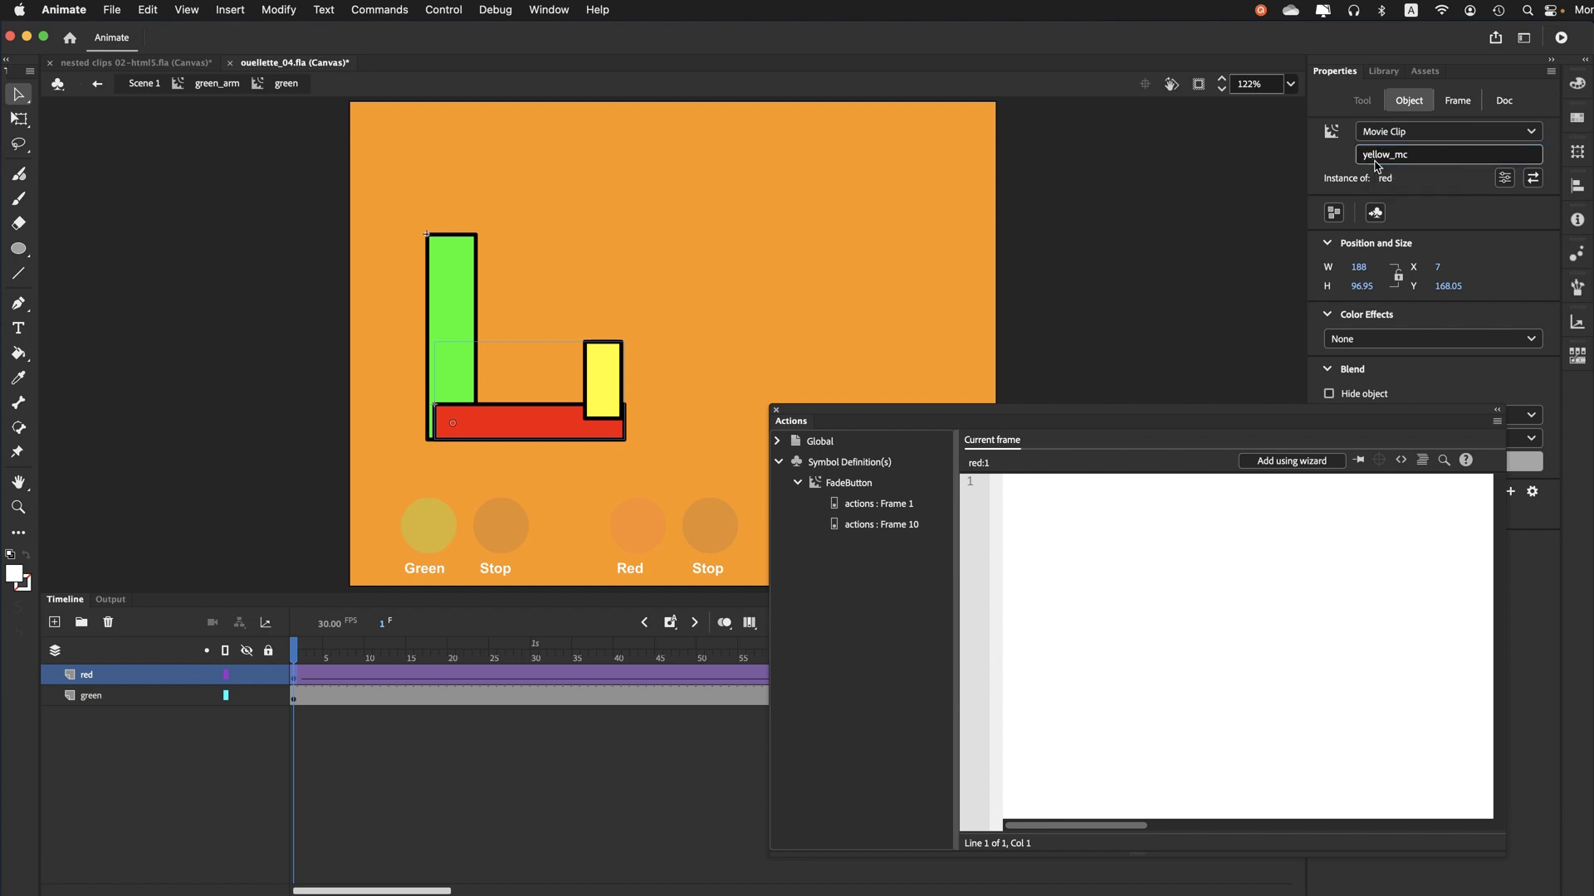
{"action": "left_click", "coordinate": [114, 10]}
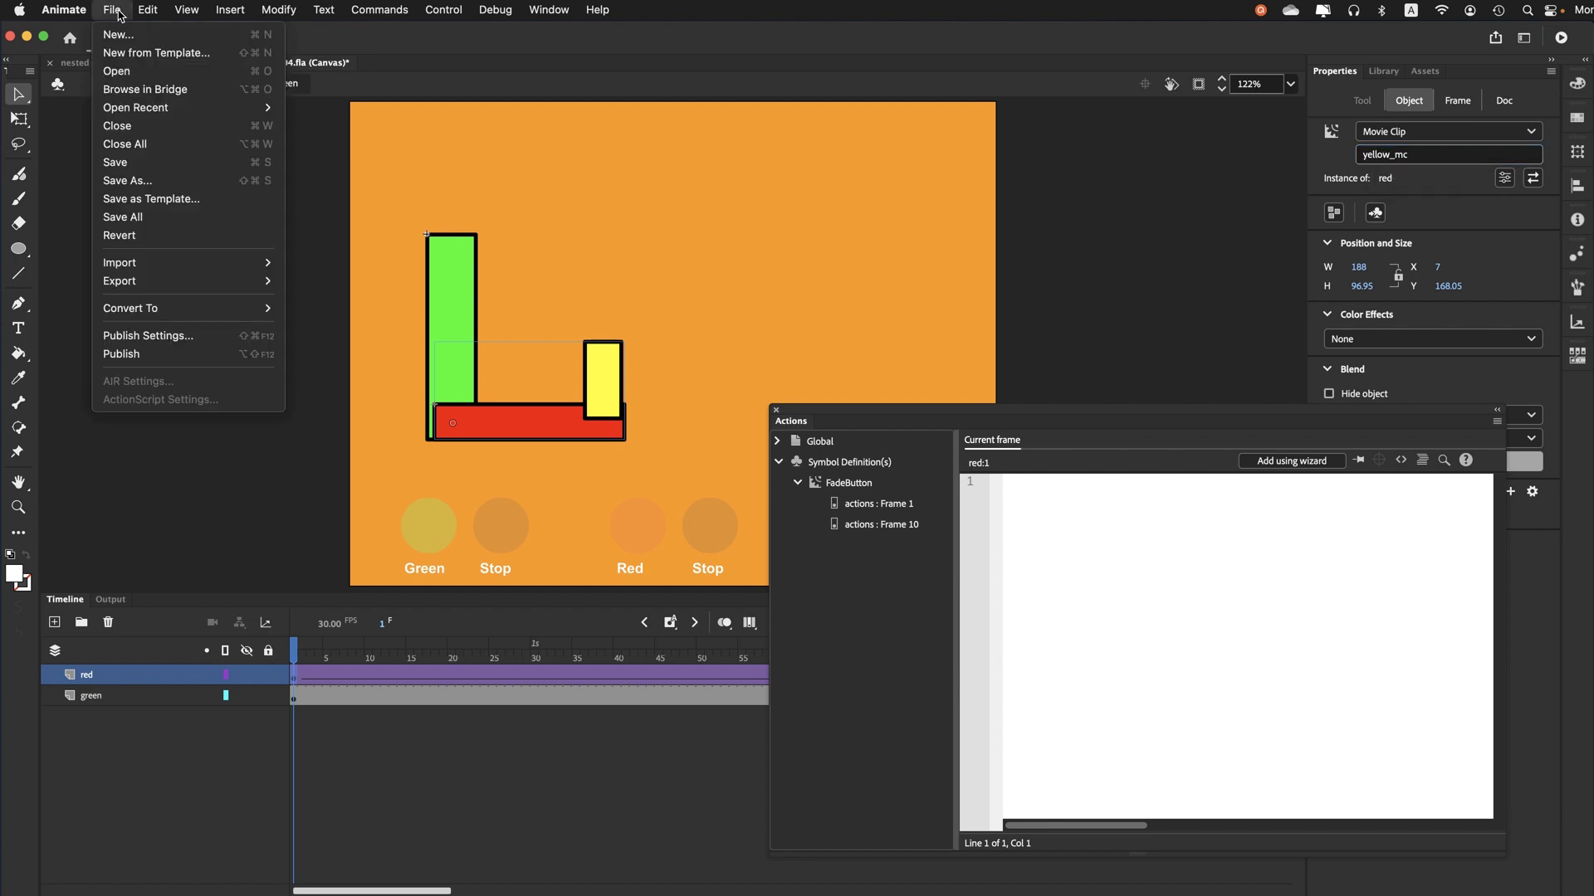
{"action": "left_click", "coordinate": [140, 166]}
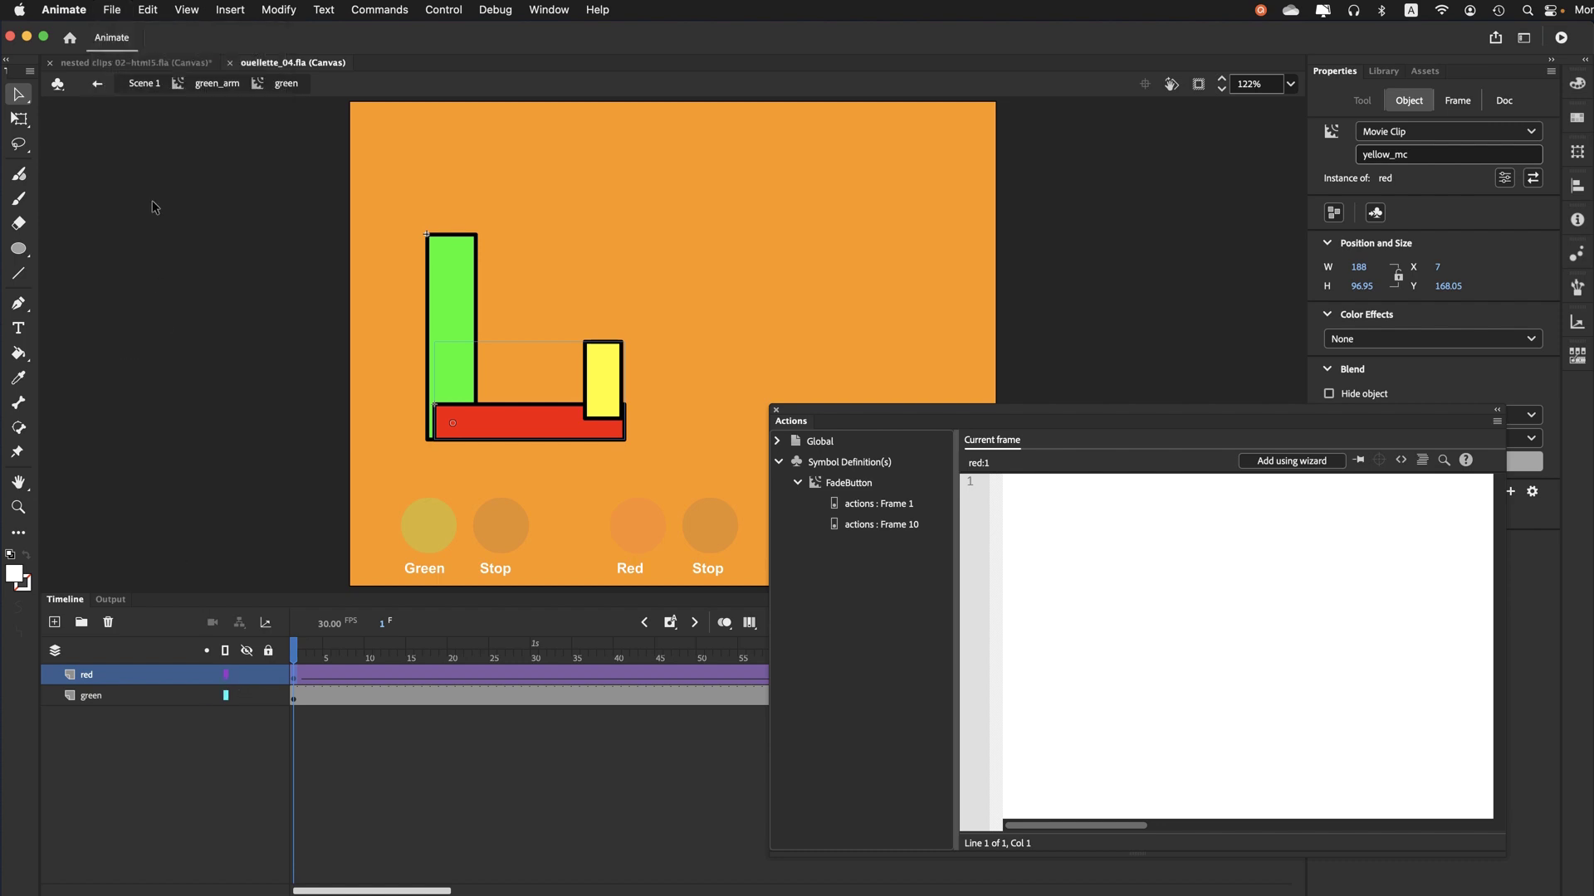
On frame 1 of the main timeline's actions layer, use the code wizard to play green_mc on a mouse click of green_btn
{"action": "left_click", "coordinate": [159, 84]}
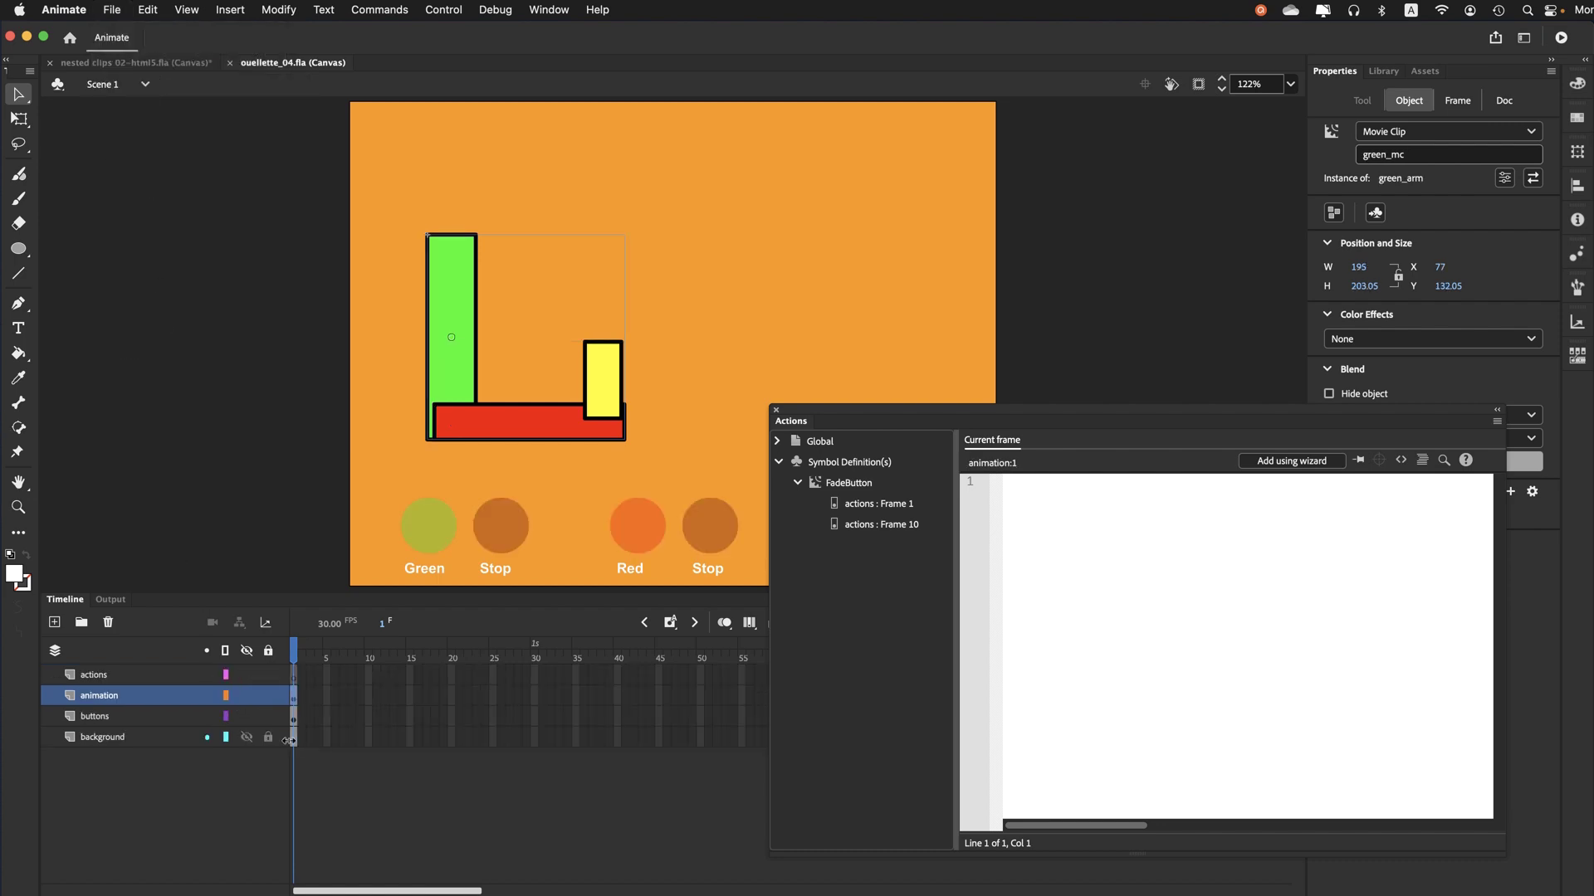
{"action": "left_click", "coordinate": [294, 676]}
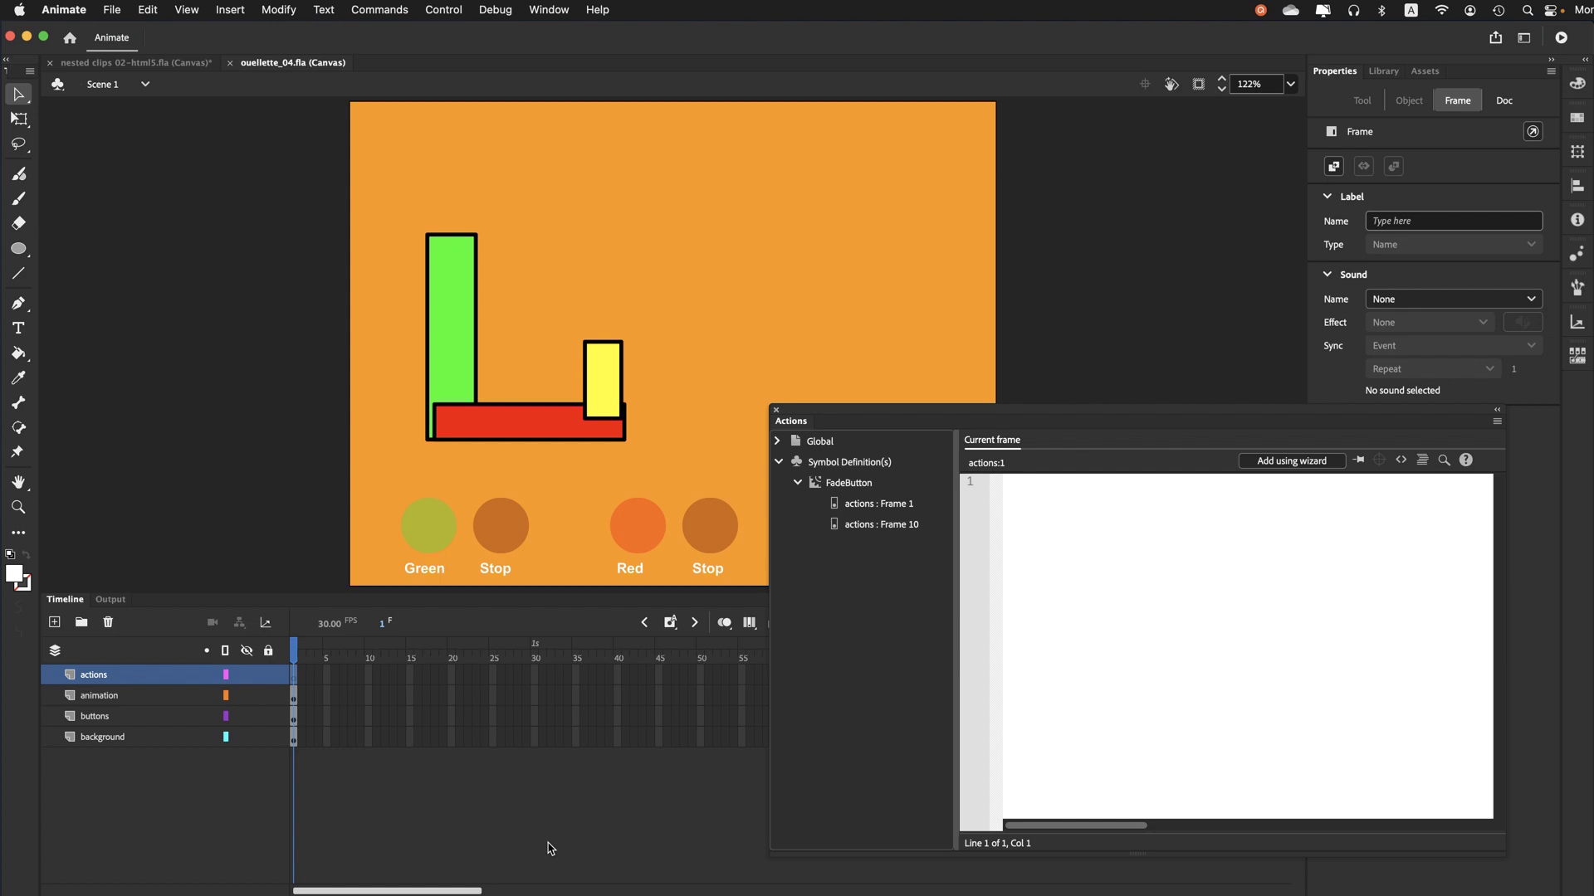
{"action": "left_click", "coordinate": [1267, 464]}
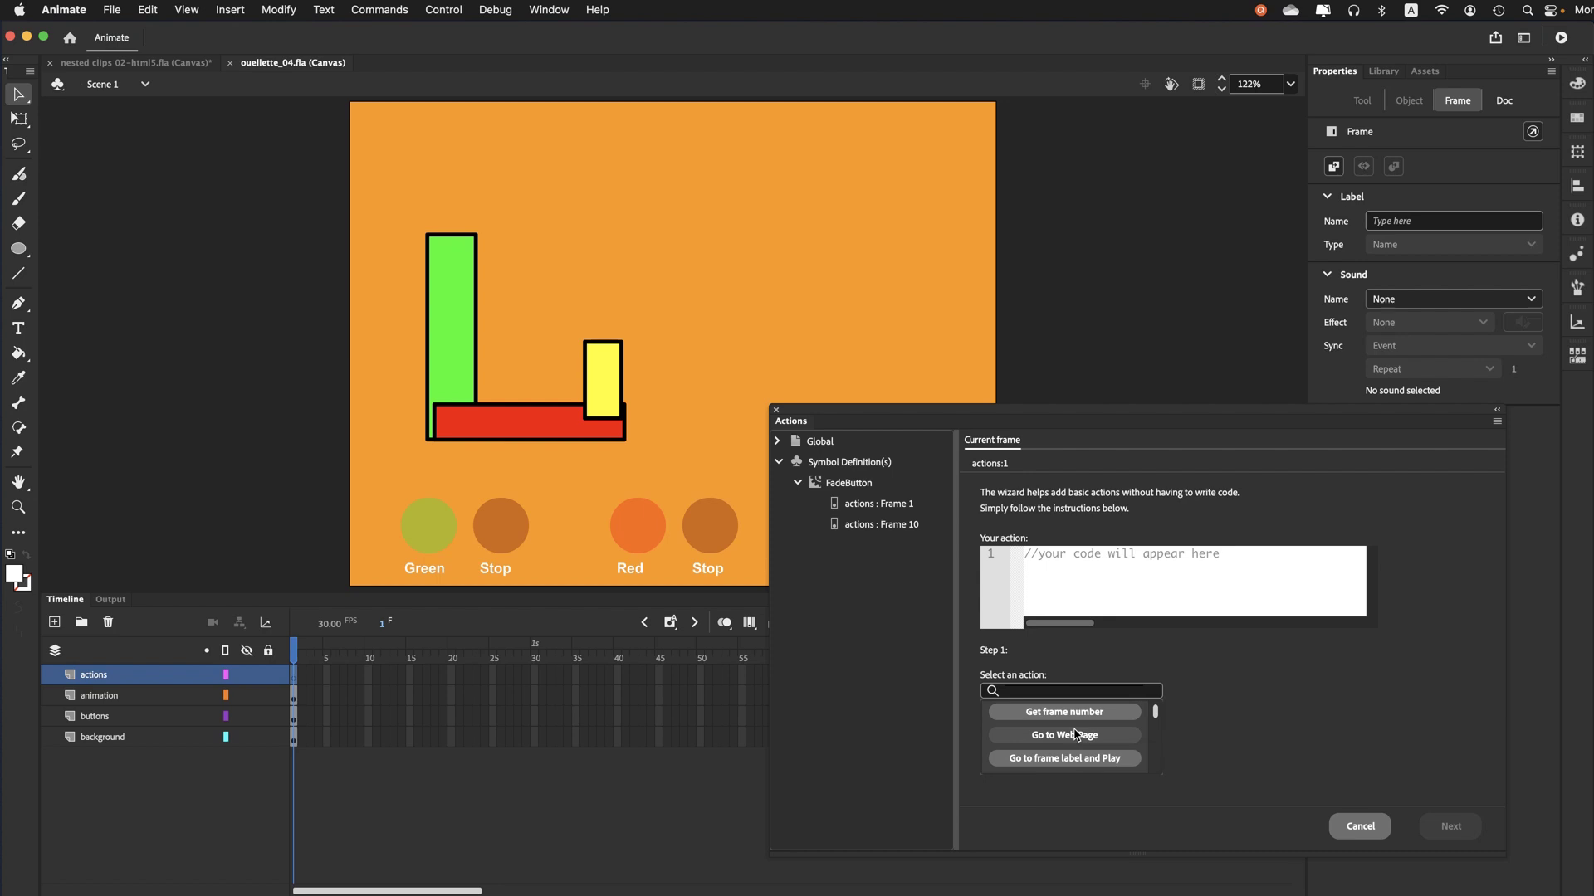
{"action": "scroll", "coordinate": [1074, 735], "scroll_direction": "down", "scroll_amount": 5}
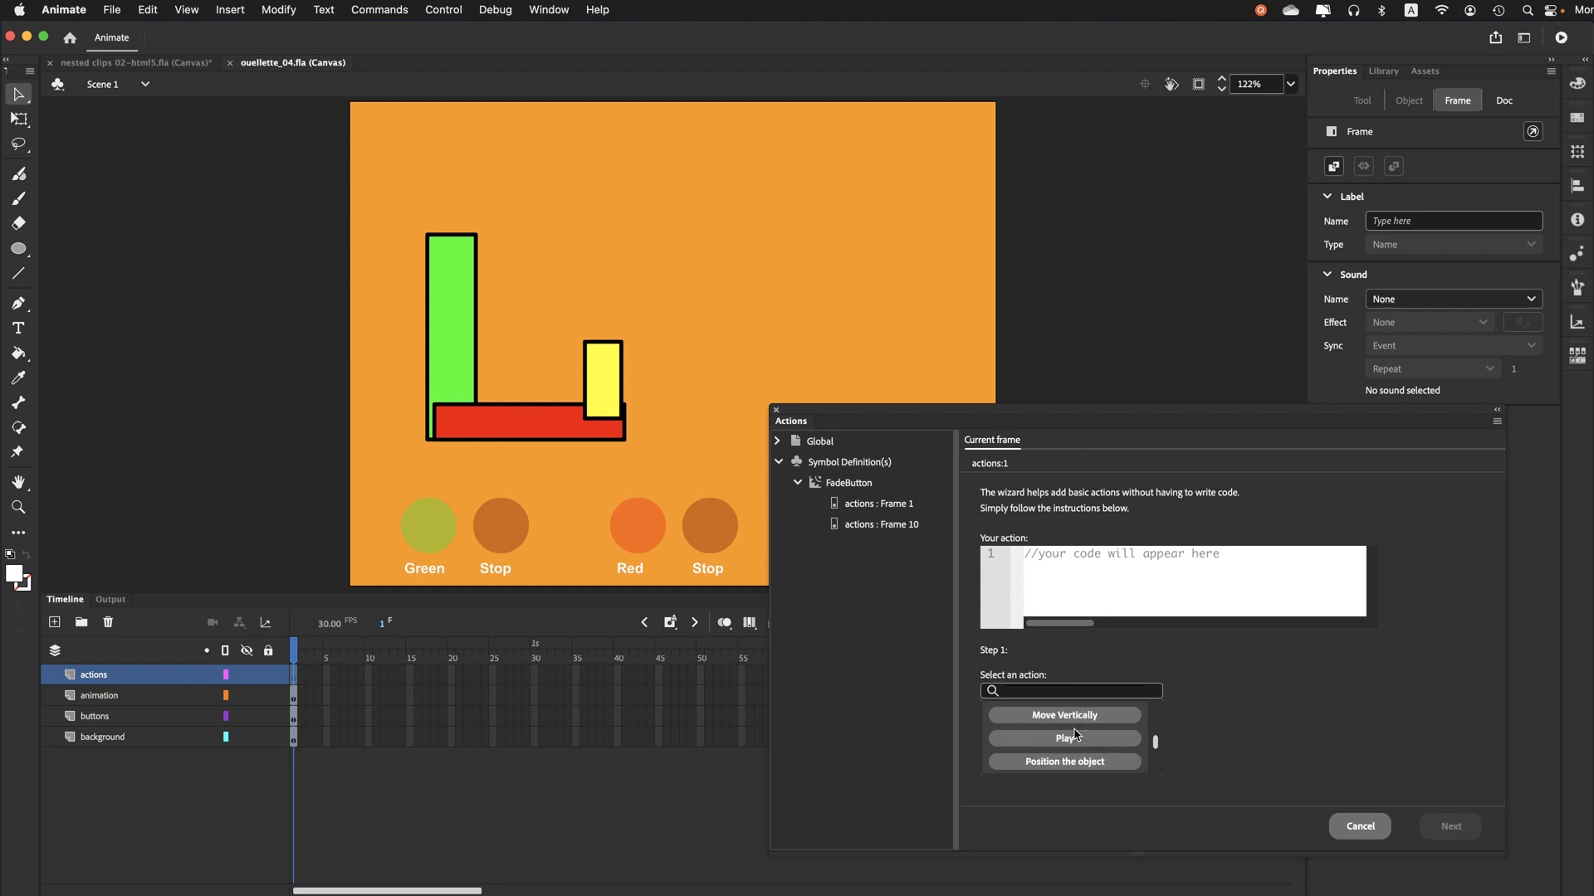
{"action": "left_click", "coordinate": [1075, 735]}
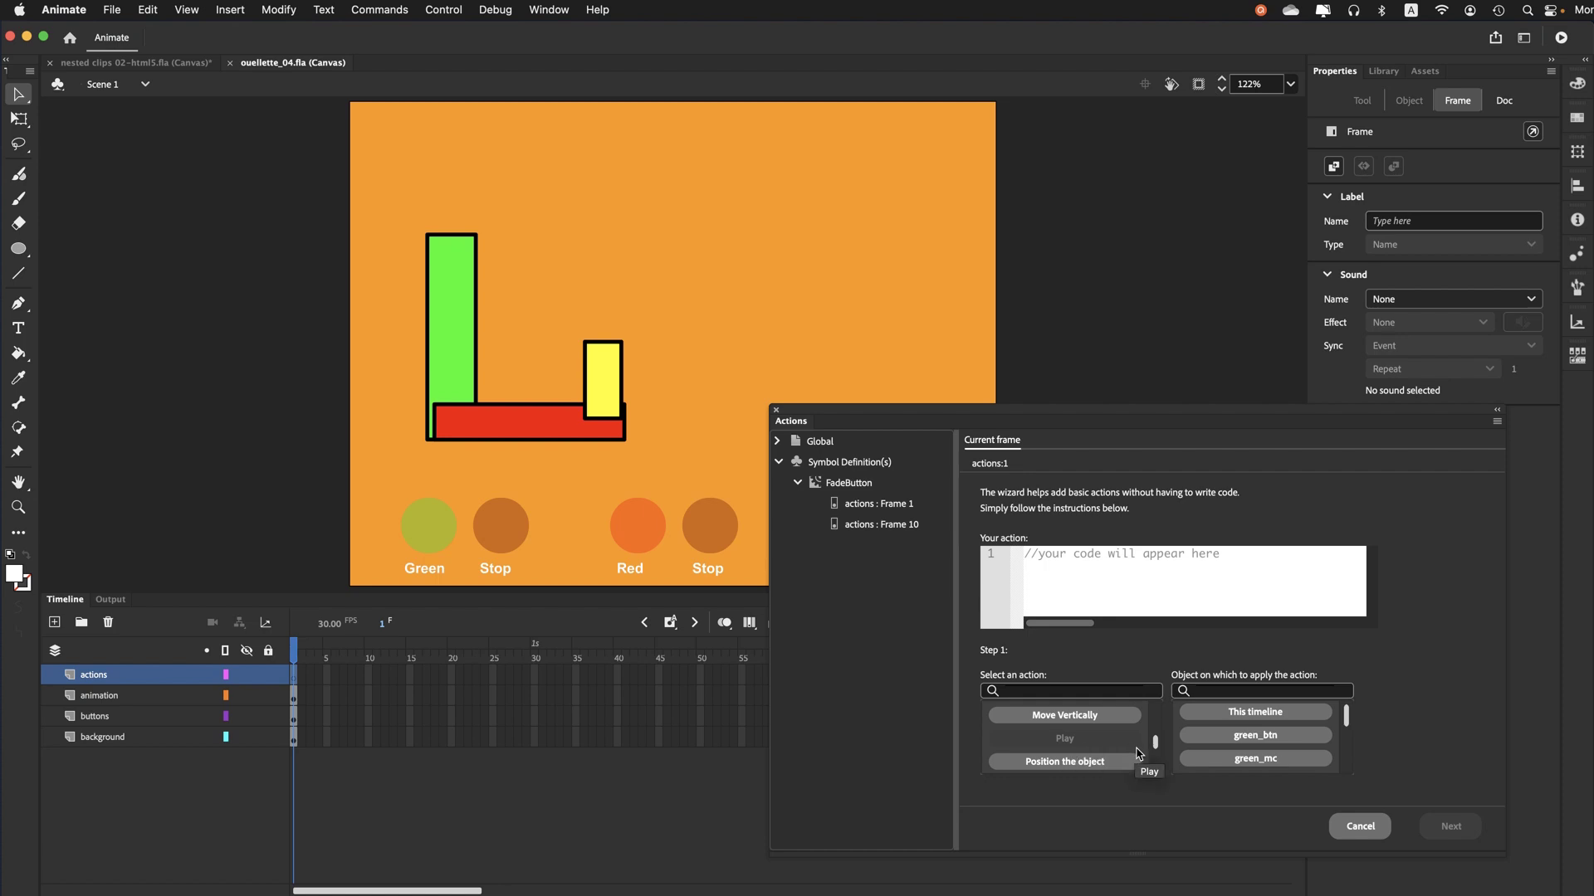
{"action": "left_click", "coordinate": [1217, 762]}
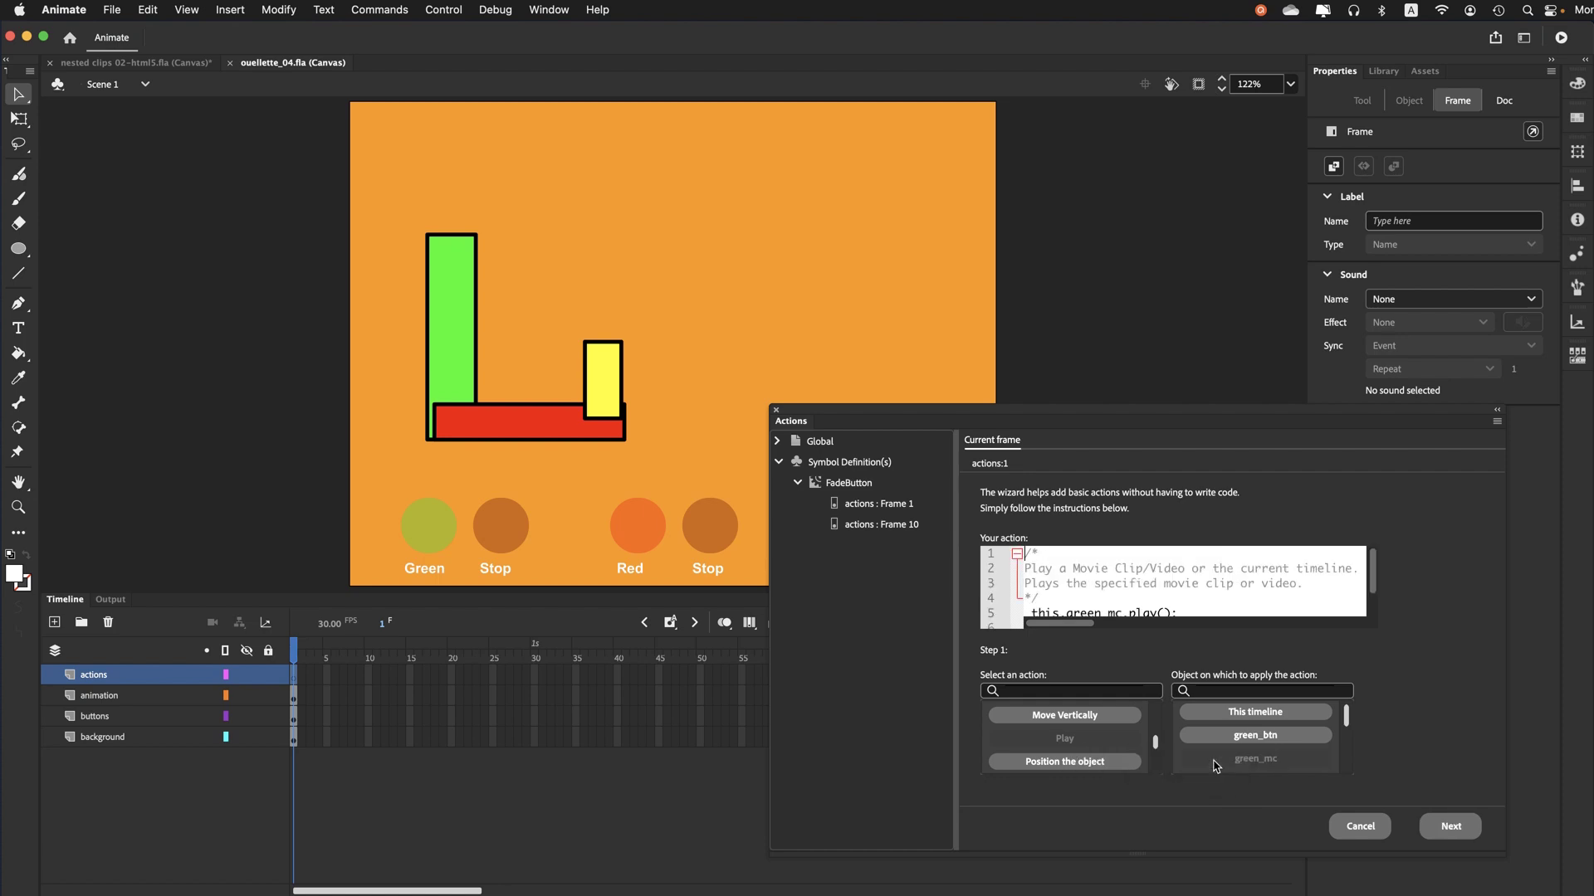
{"action": "left_click", "coordinate": [1451, 827]}
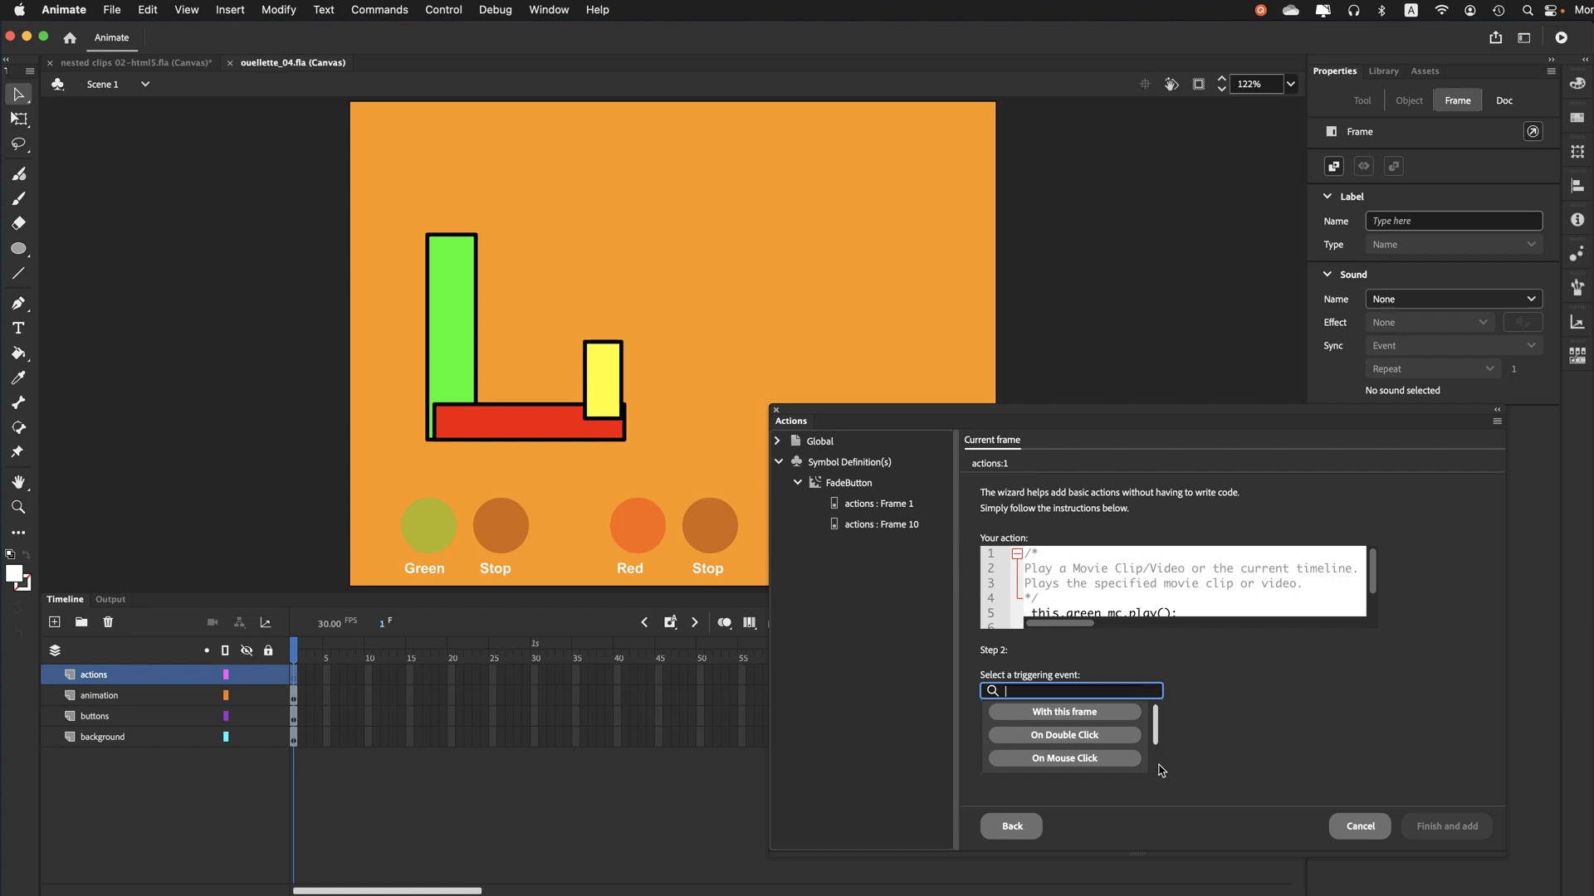
{"action": "left_click", "coordinate": [1126, 767]}
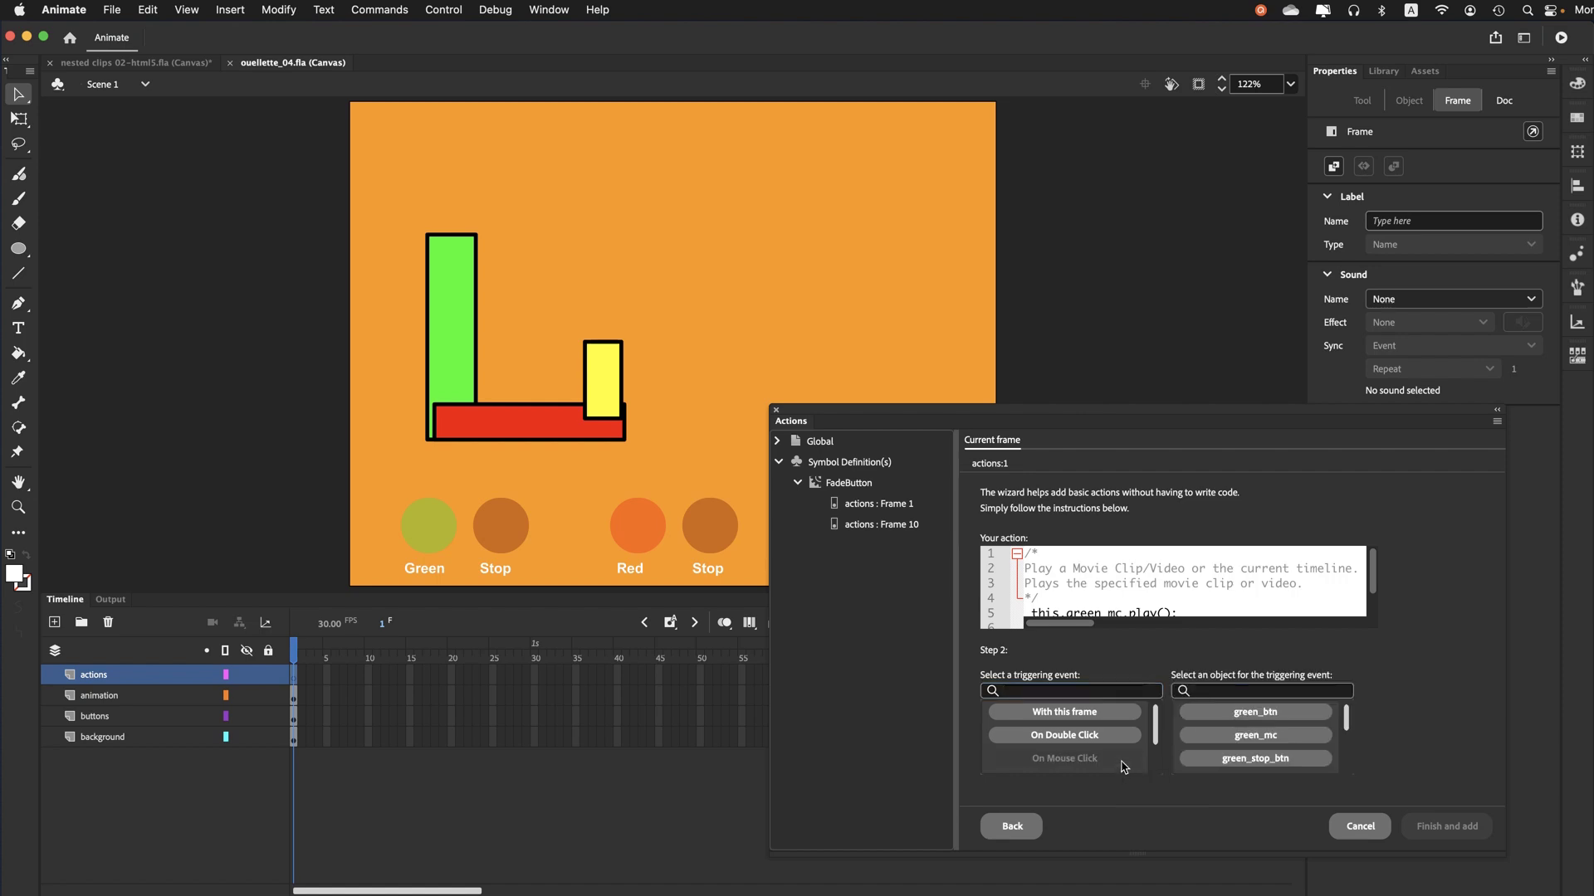
{"action": "left_click", "coordinate": [1225, 714]}
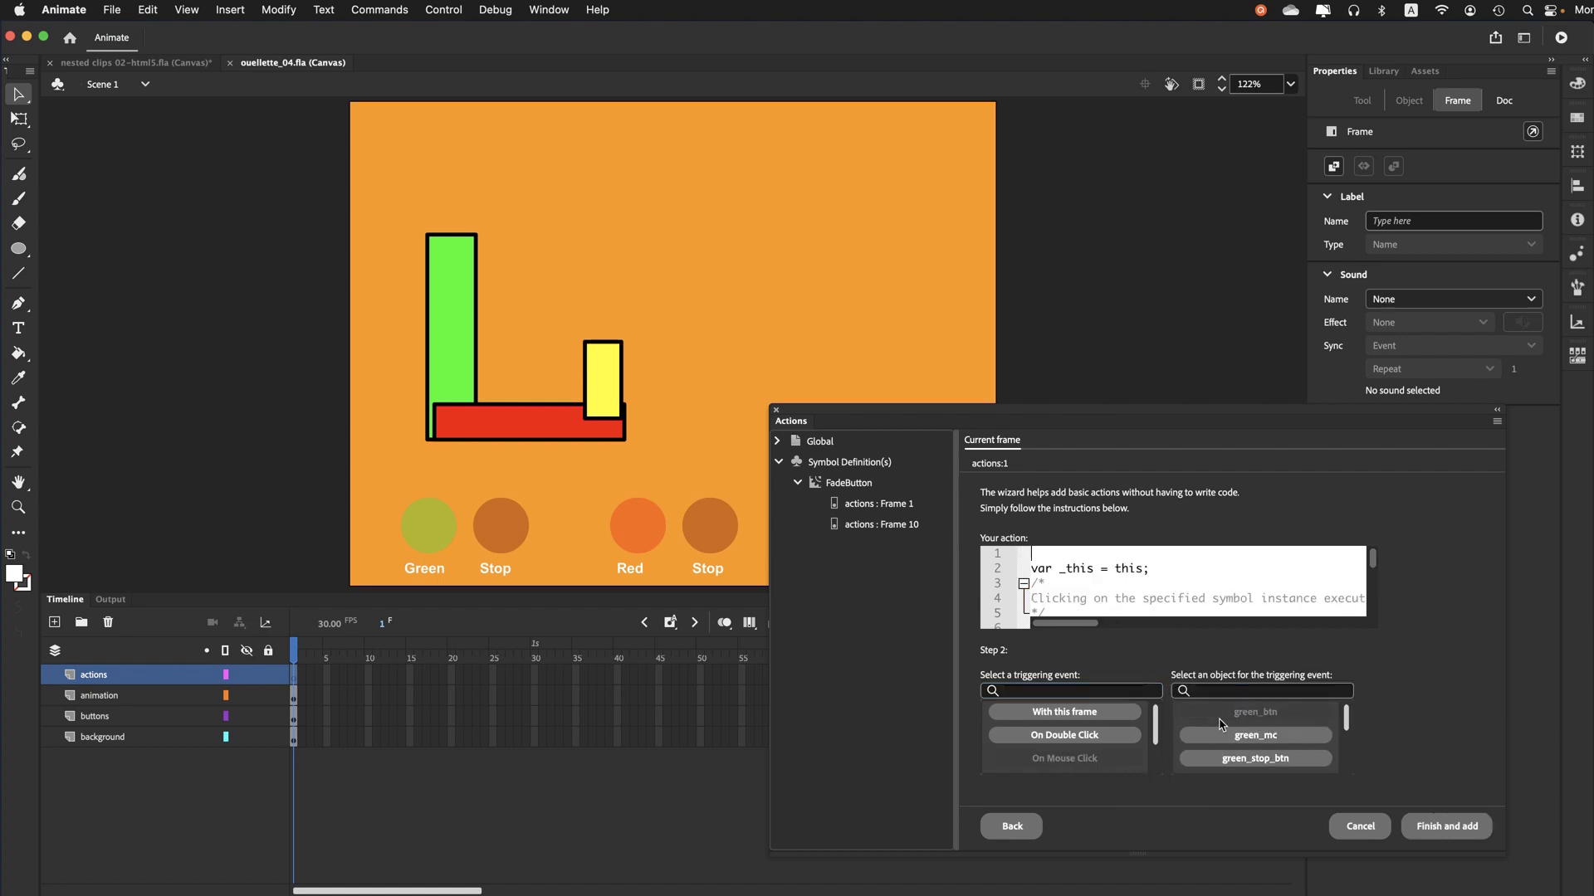
{"action": "left_click", "coordinate": [1419, 822]}
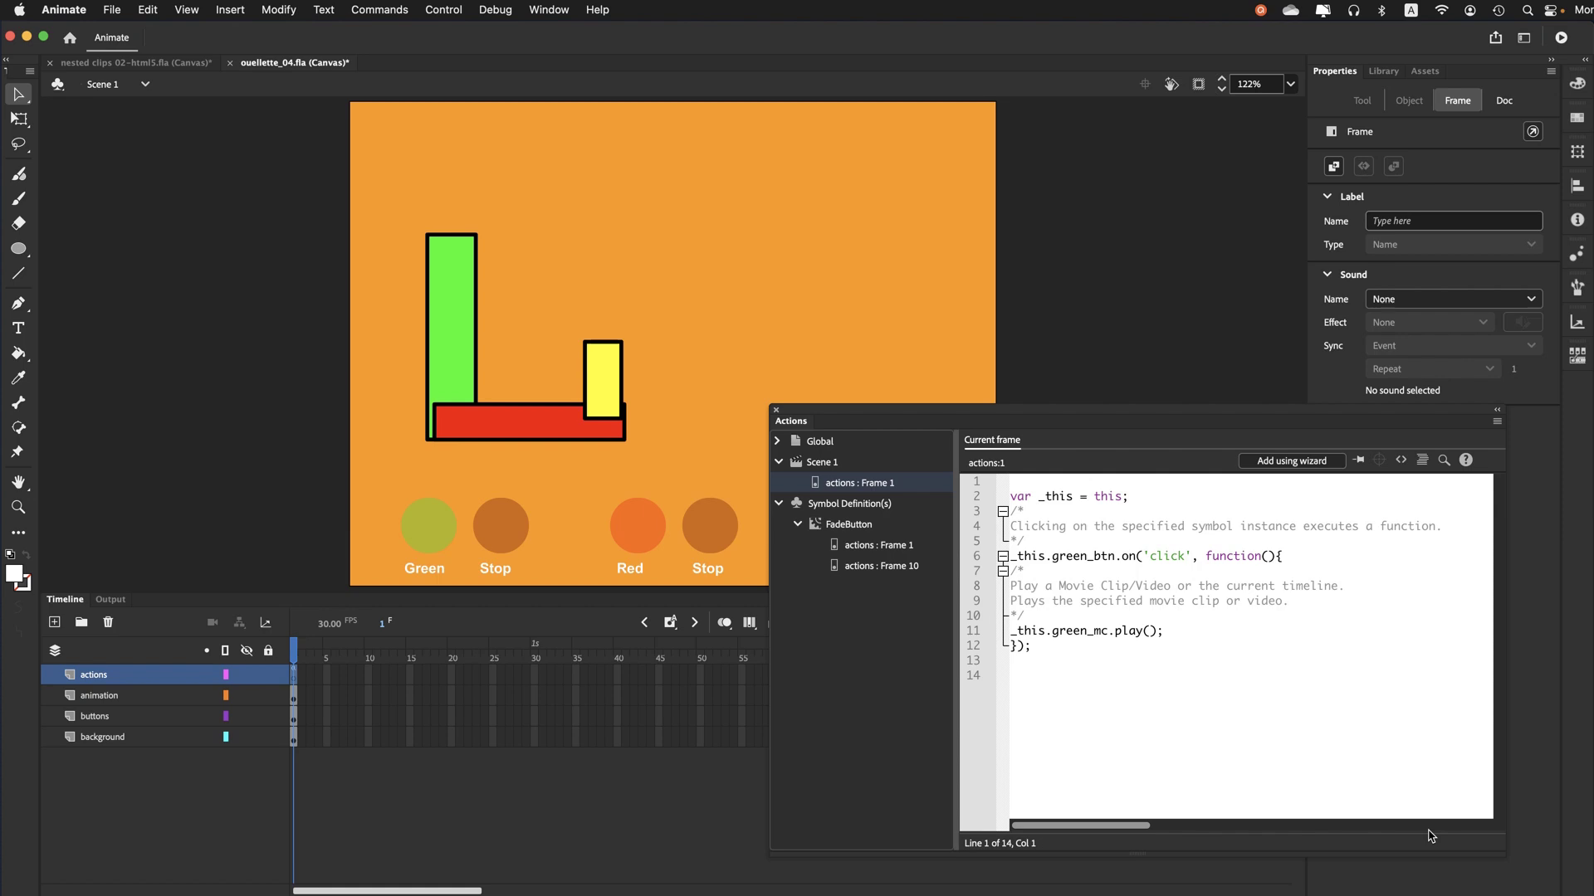
Use the code wizard to add an action that stops green_mc on a mouse click of green_stop_btn
{"action": "left_click", "coordinate": [1268, 465]}
{"action": "scroll", "coordinate": [1066, 730], "scroll_direction": "down", "scroll_amount": 3}
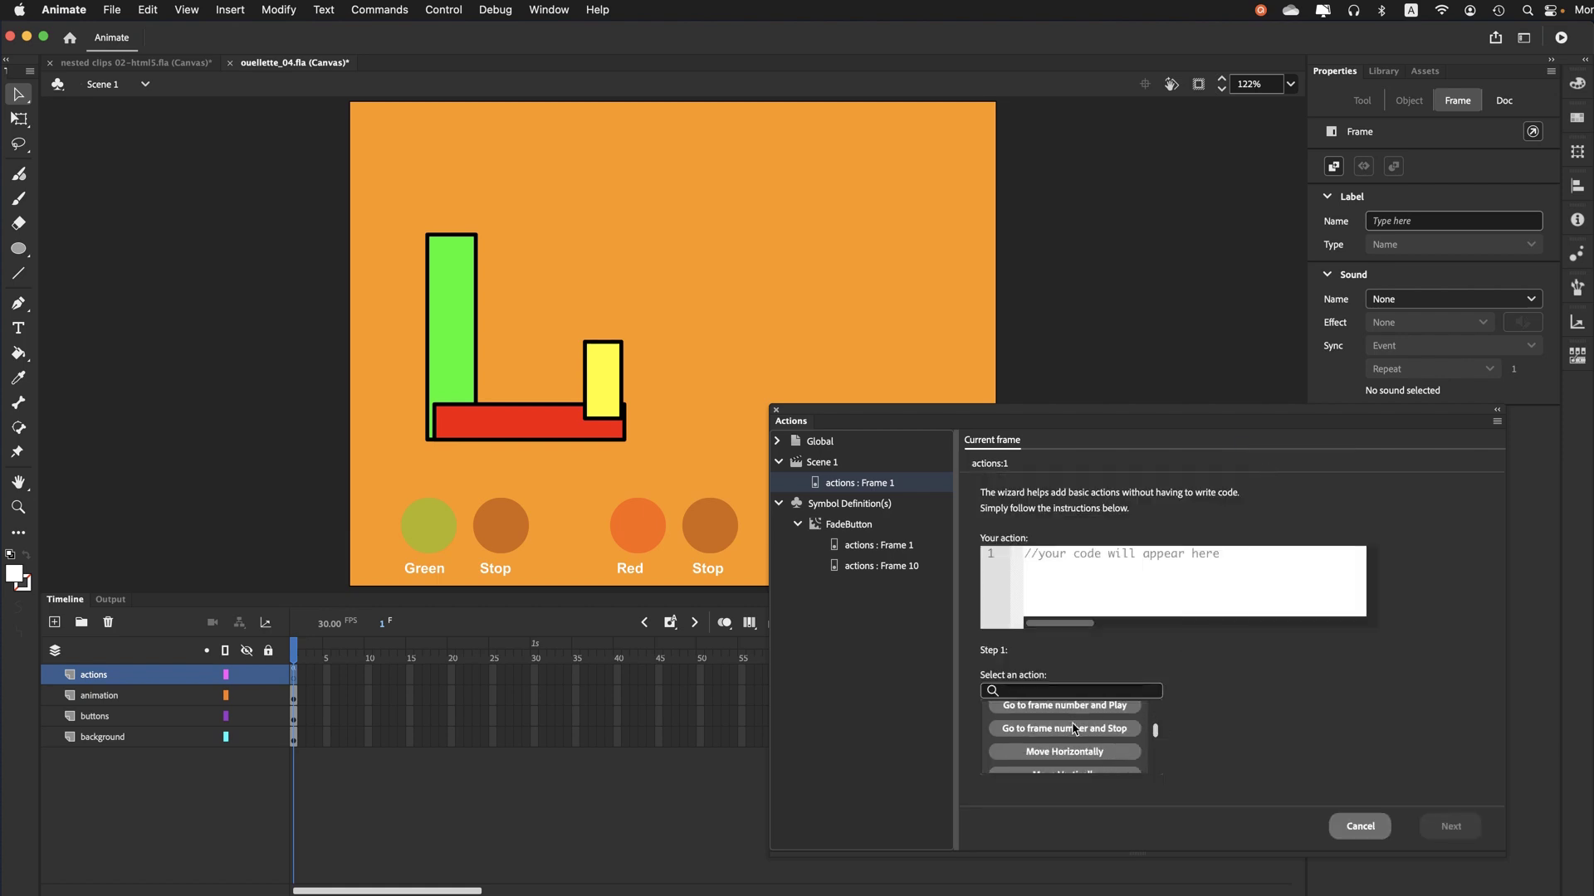
{"action": "scroll", "coordinate": [1073, 729], "scroll_direction": "down", "scroll_amount": 5}
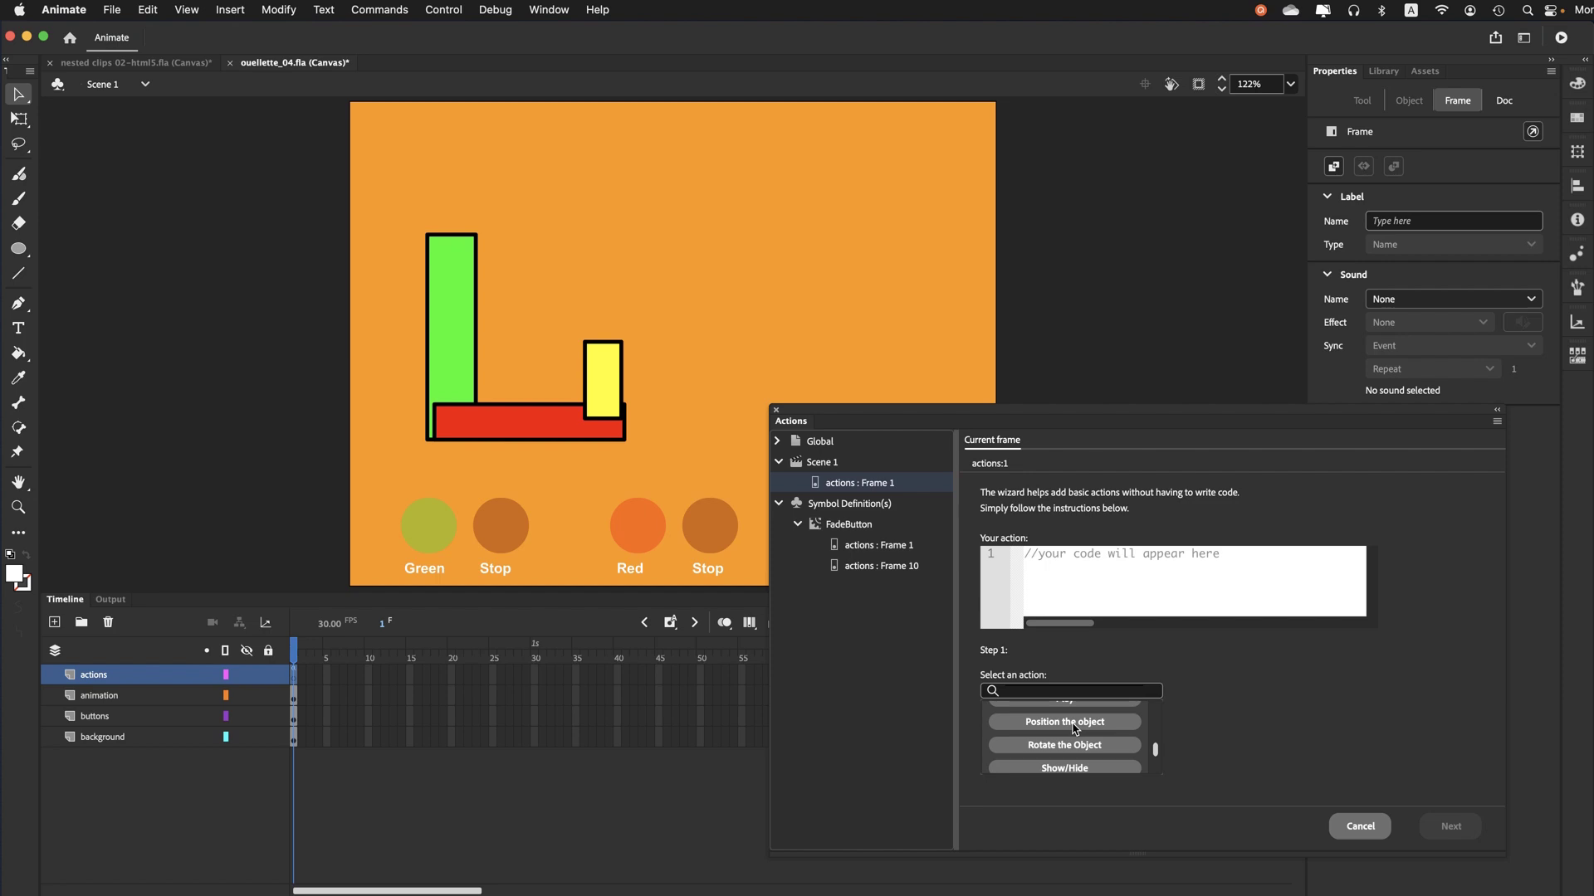
{"action": "scroll", "coordinate": [1073, 729], "scroll_direction": "down", "scroll_amount": 2}
{"action": "left_click", "coordinate": [1072, 737]}
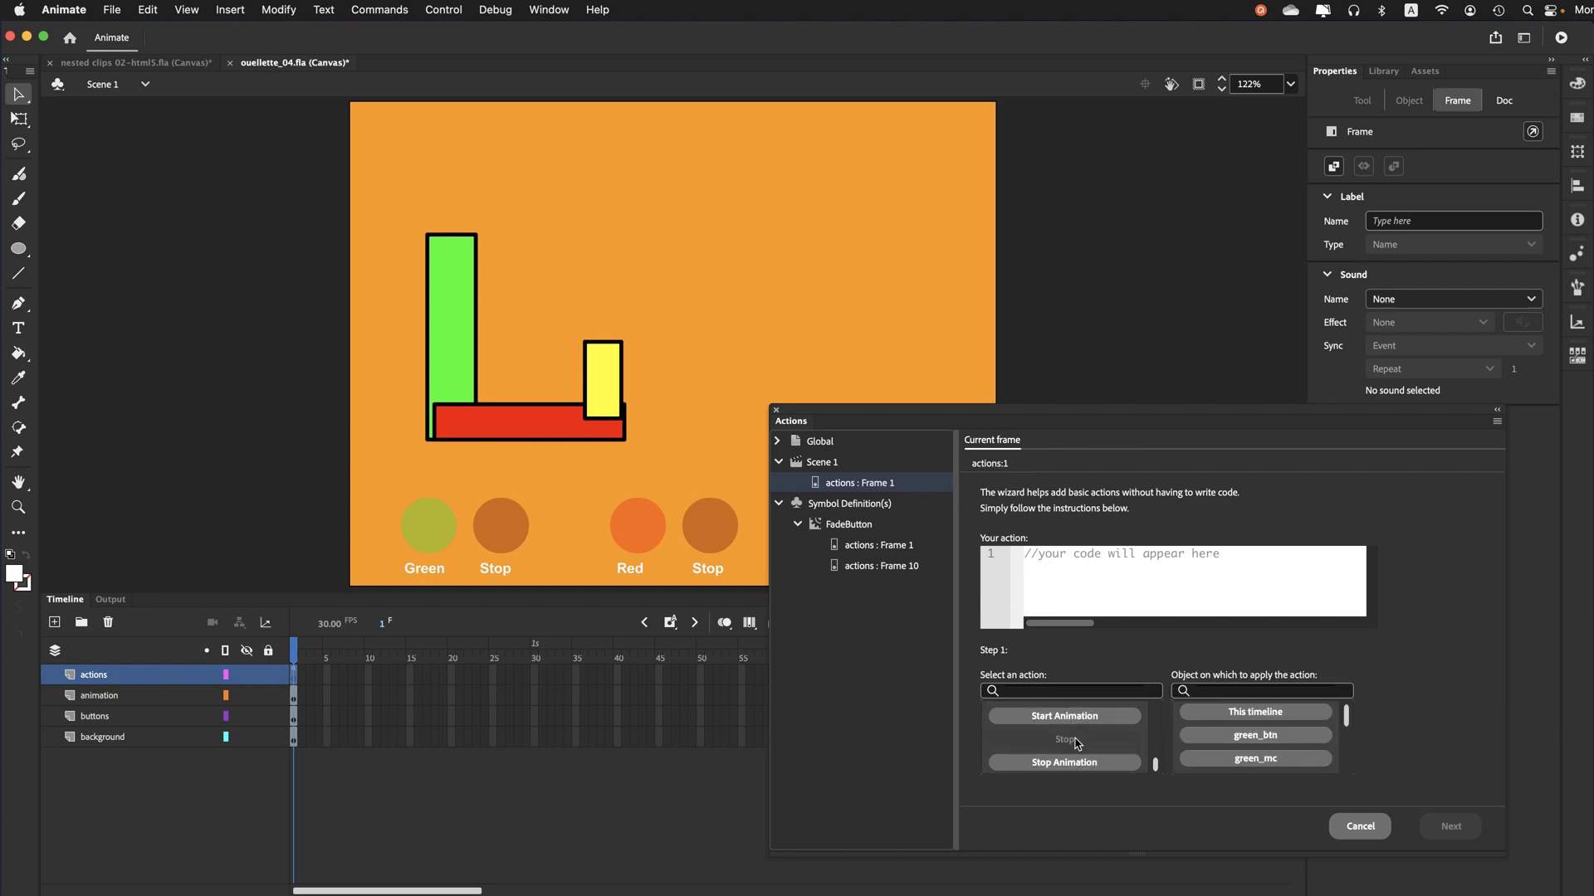
{"action": "left_click", "coordinate": [1295, 755]}
{"action": "left_click", "coordinate": [1451, 827]}
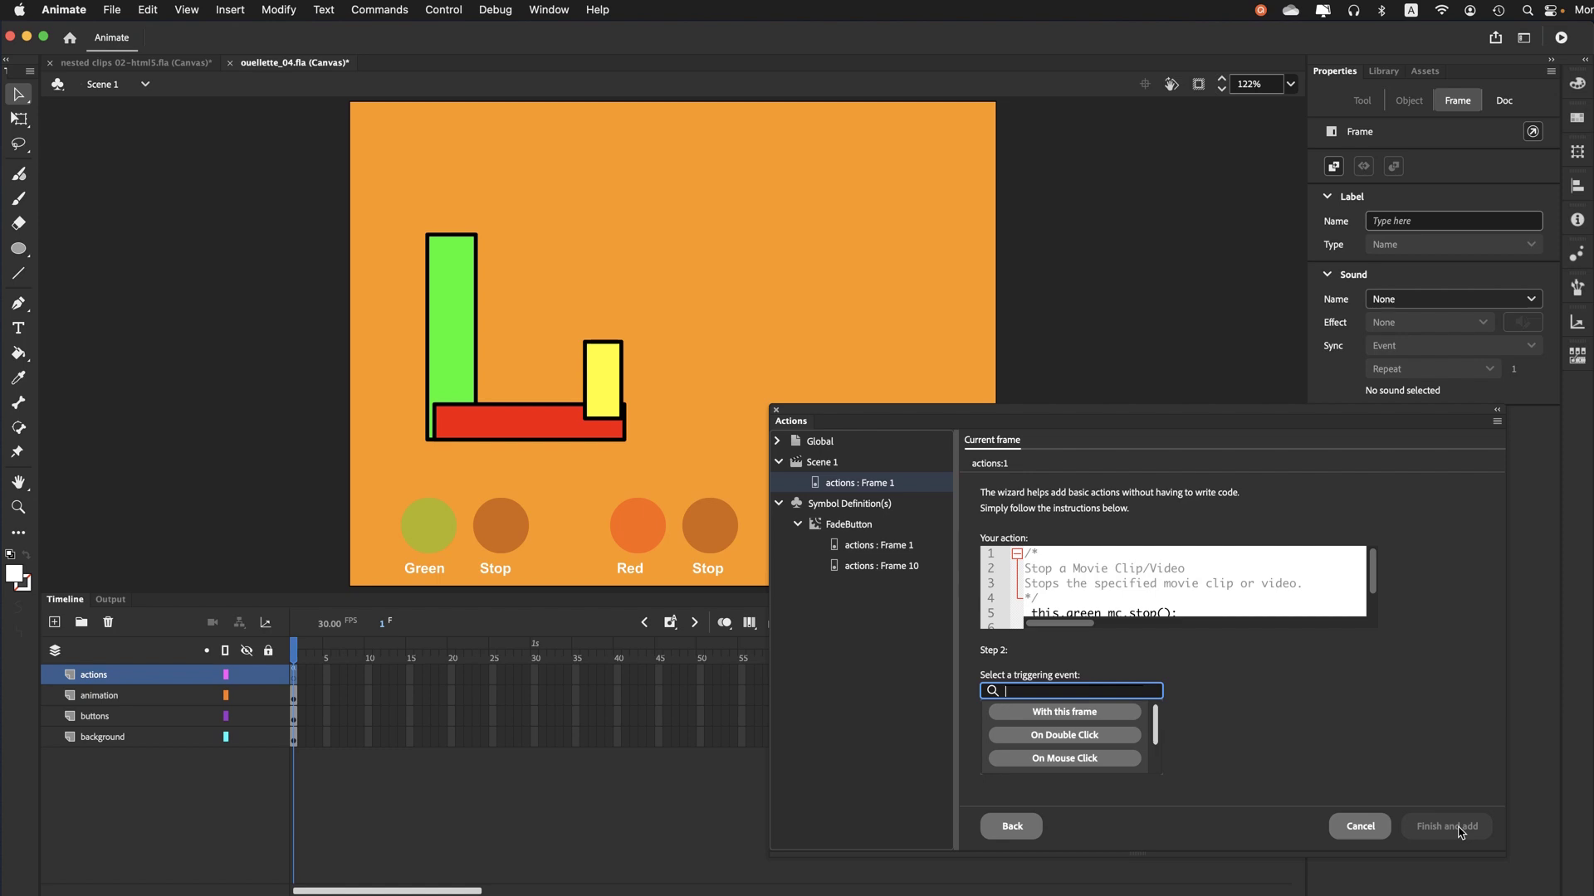
{"action": "left_click", "coordinate": [1111, 760]}
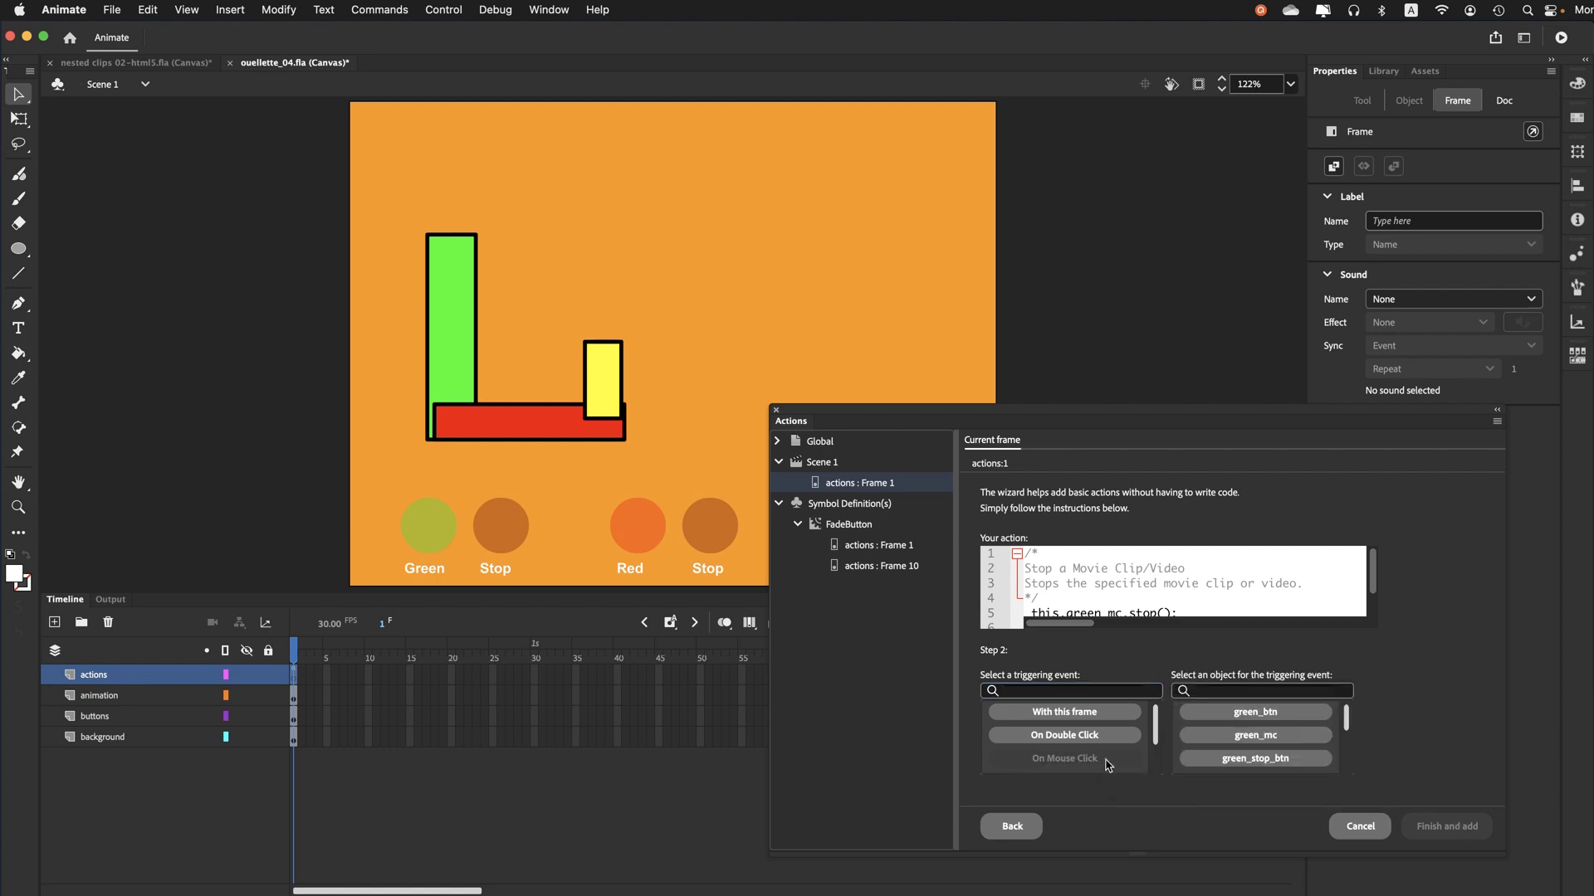
{"action": "left_click", "coordinate": [1226, 760]}
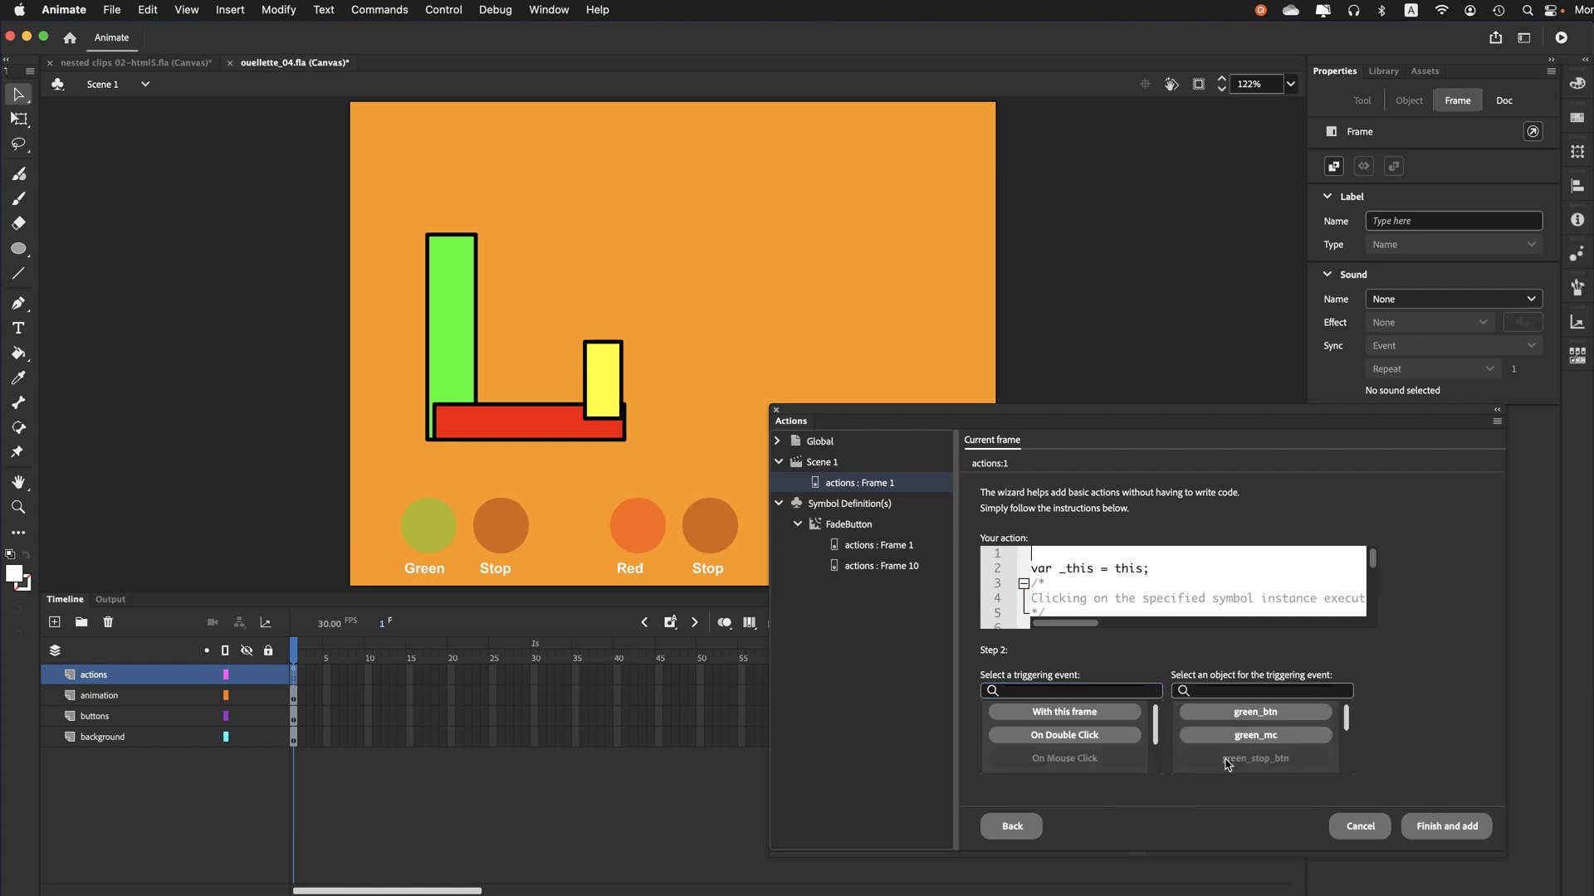
{"action": "left_click", "coordinate": [1431, 828]}
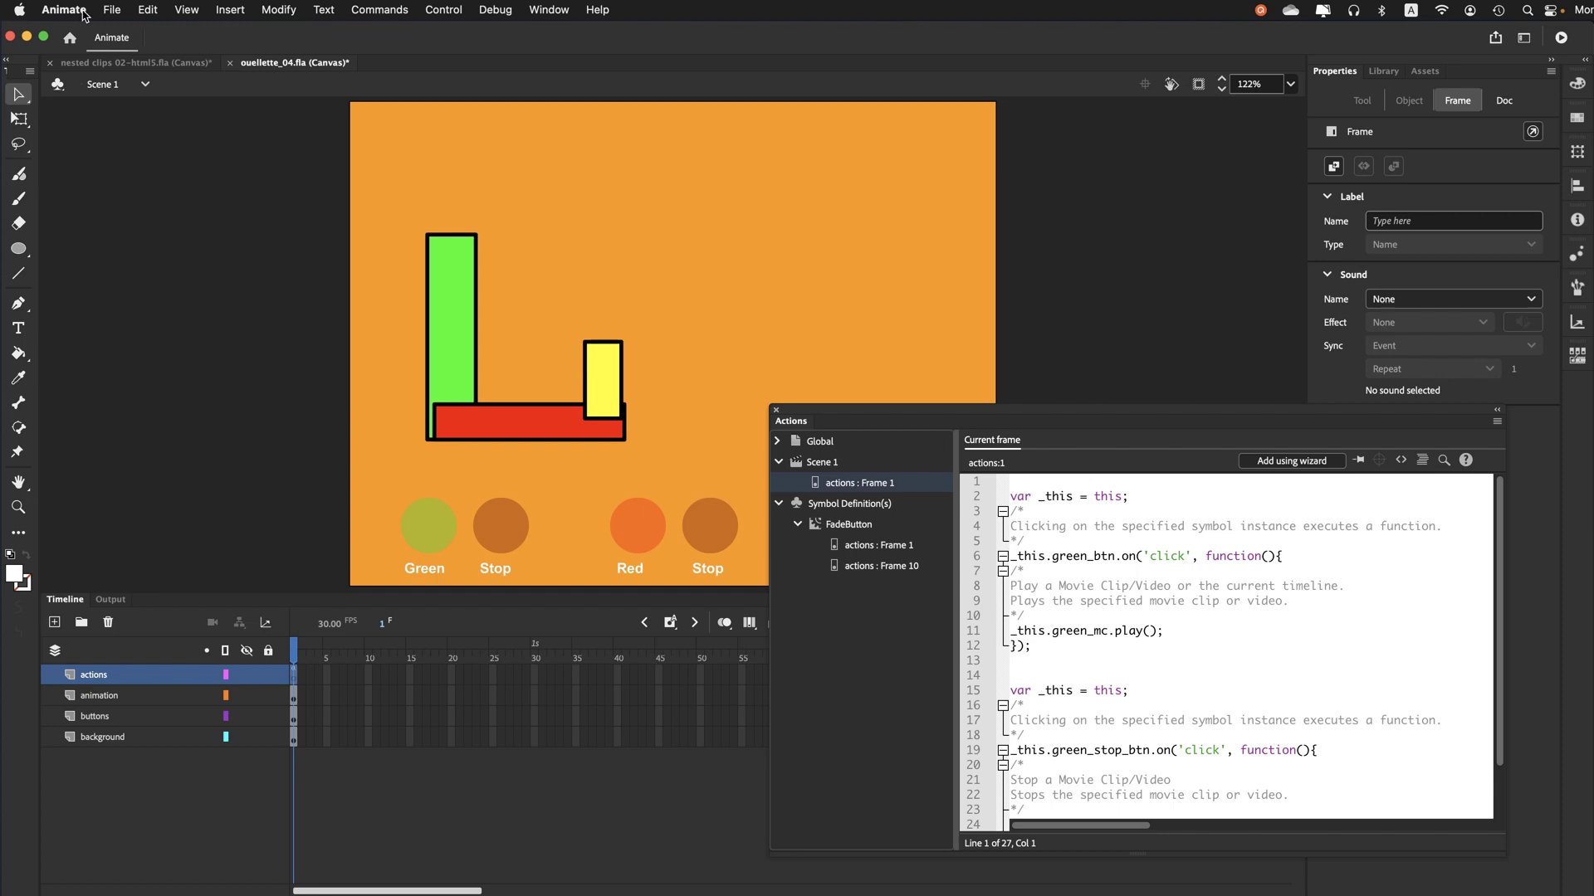
Save the document with the new green play and stop code, and clear the frame selection
{"action": "left_click", "coordinate": [109, 11]}
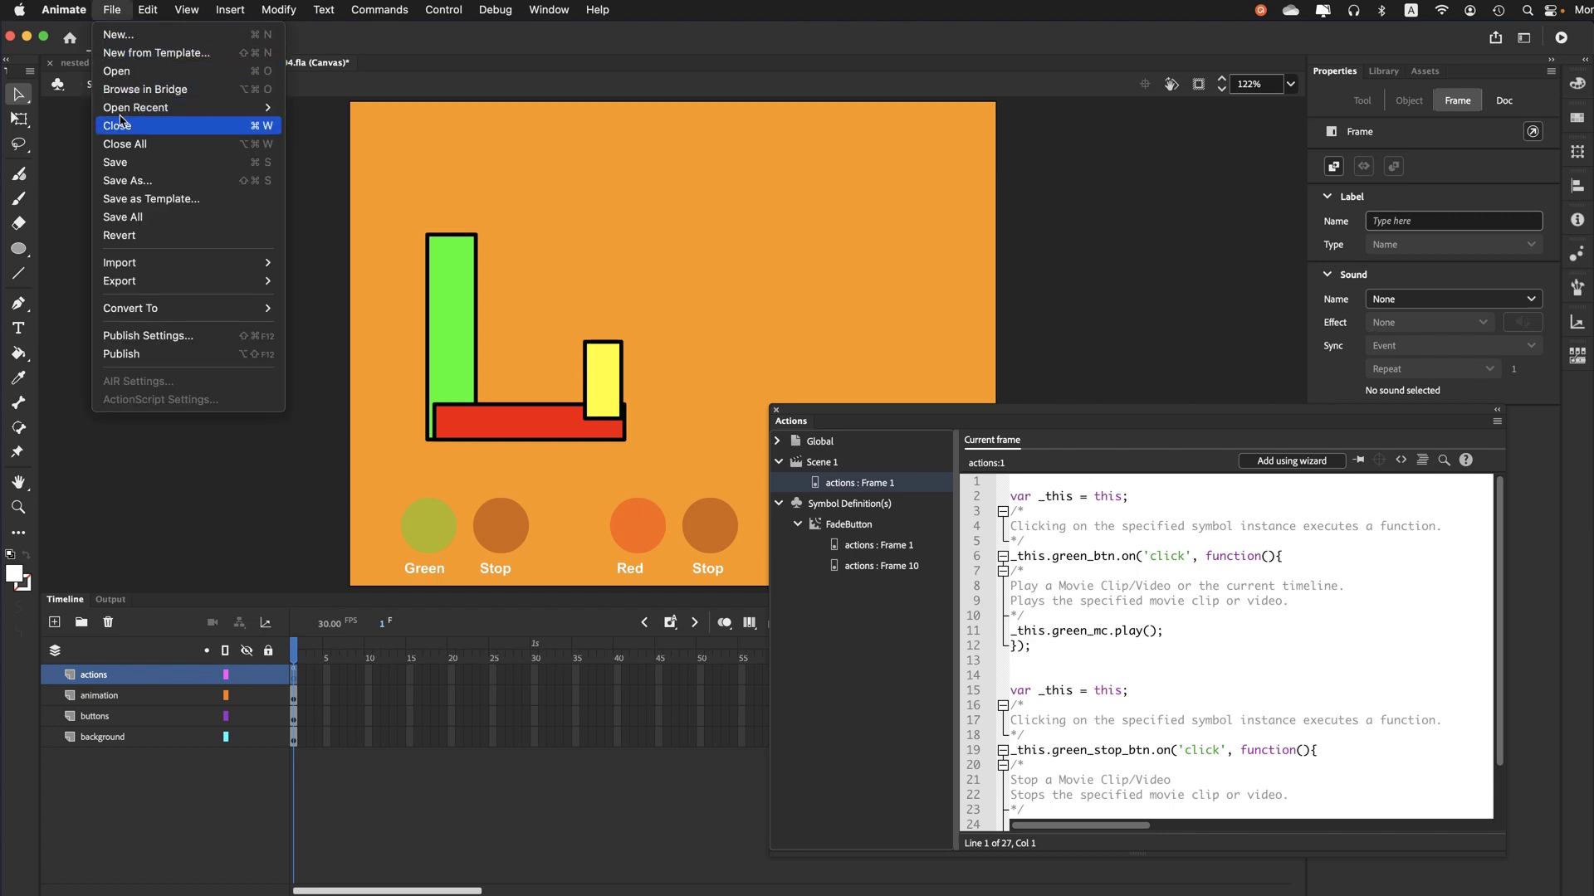
{"action": "left_click", "coordinate": [123, 166]}
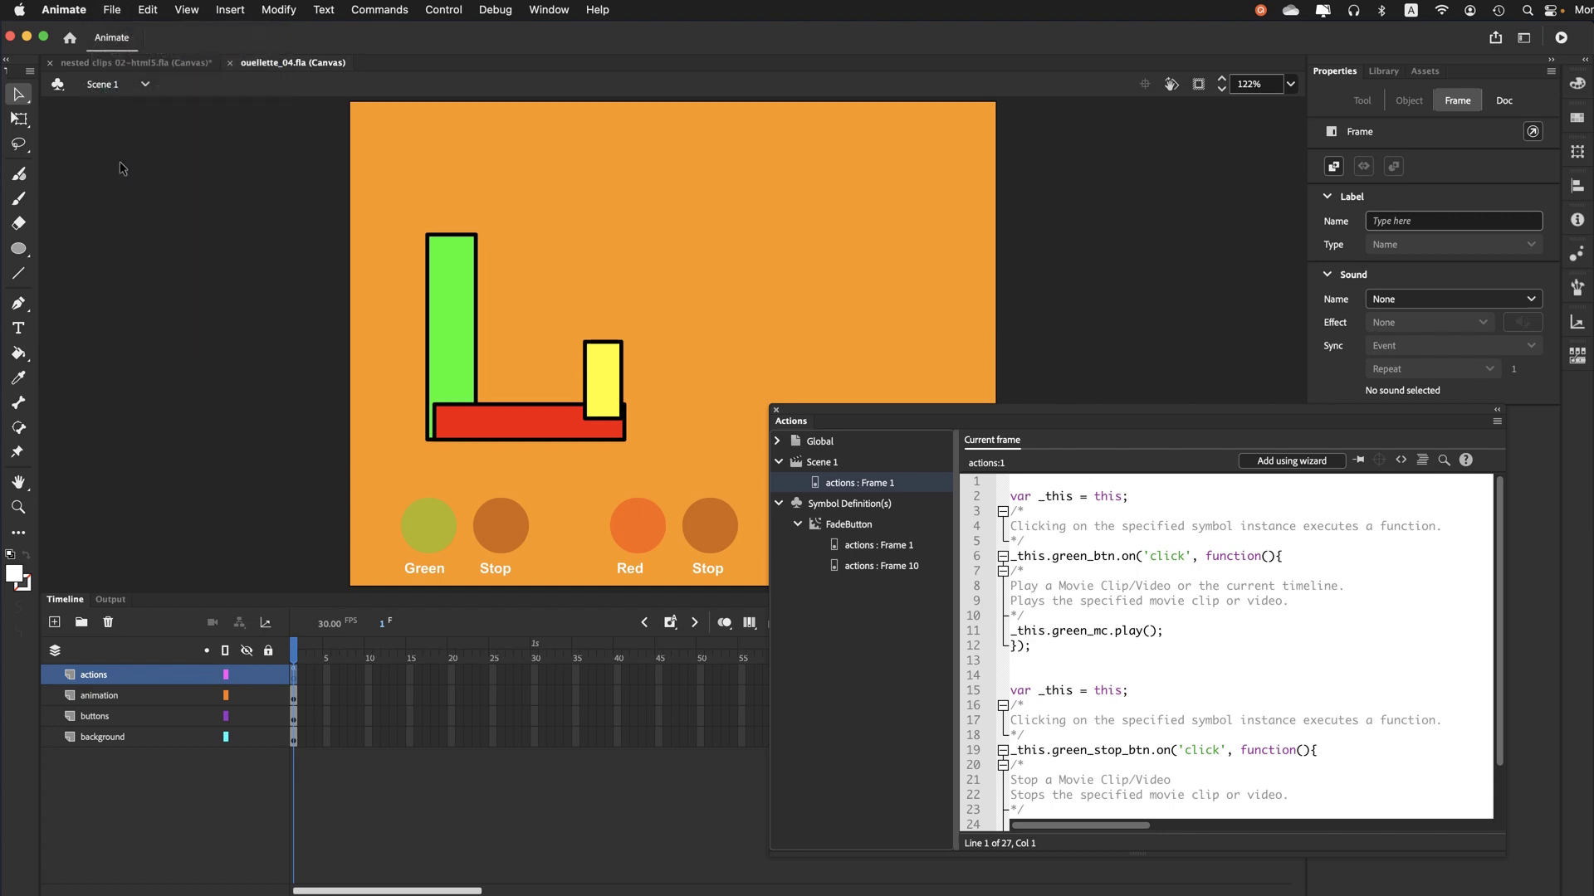
{"action": "left_click", "coordinate": [122, 168]}
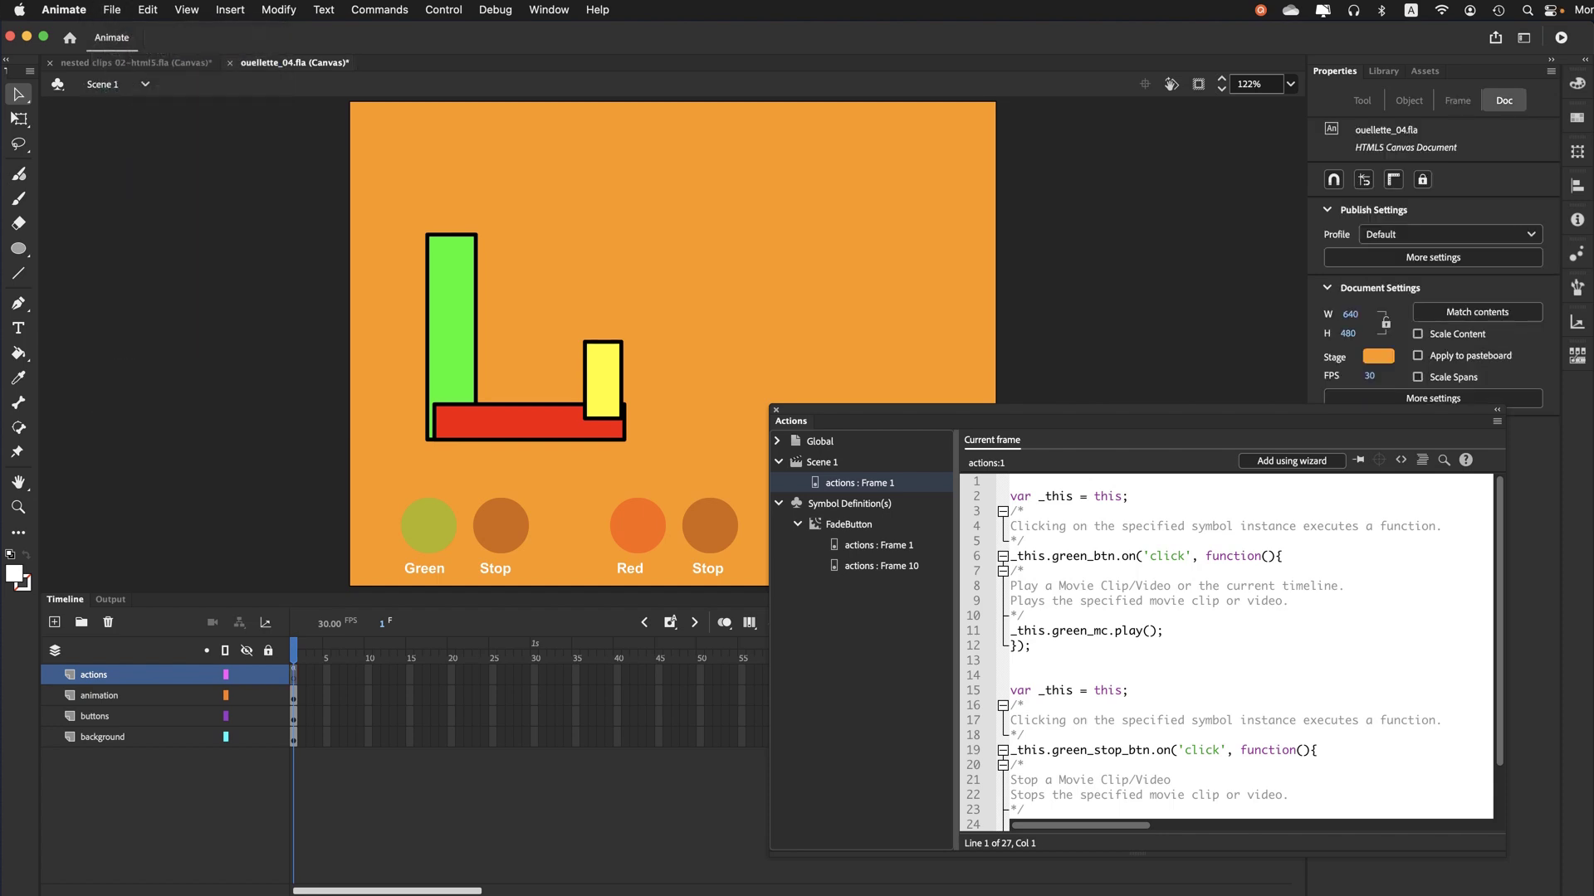
Test the movie in the browser, close the test page and return to Animate
{"action": "left_click", "coordinate": [1560, 39]}
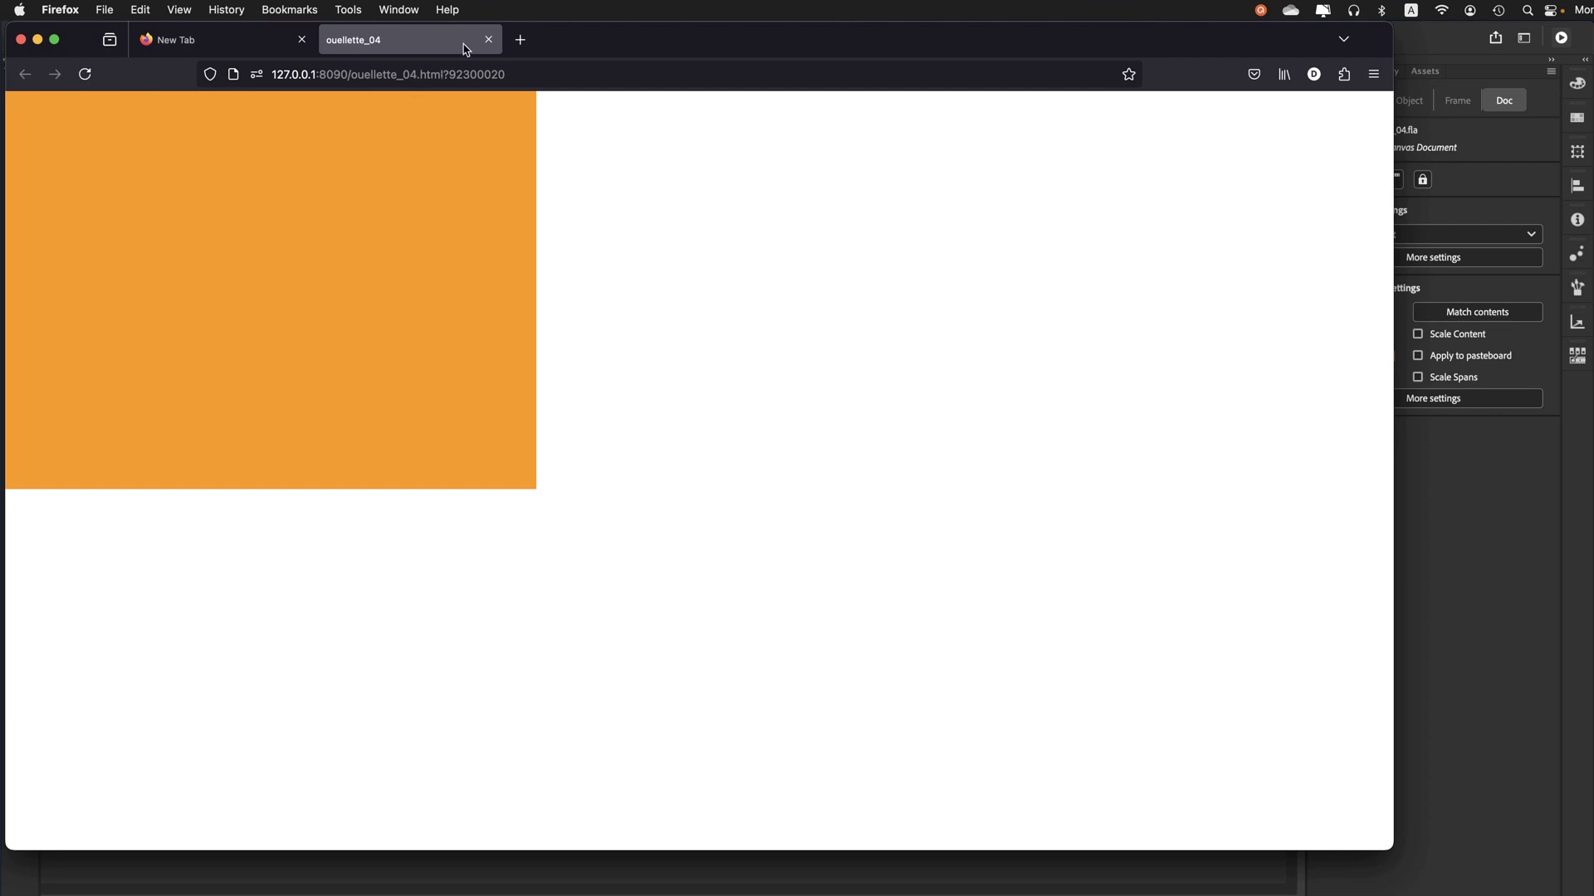
{"action": "left_click", "coordinate": [488, 39]}
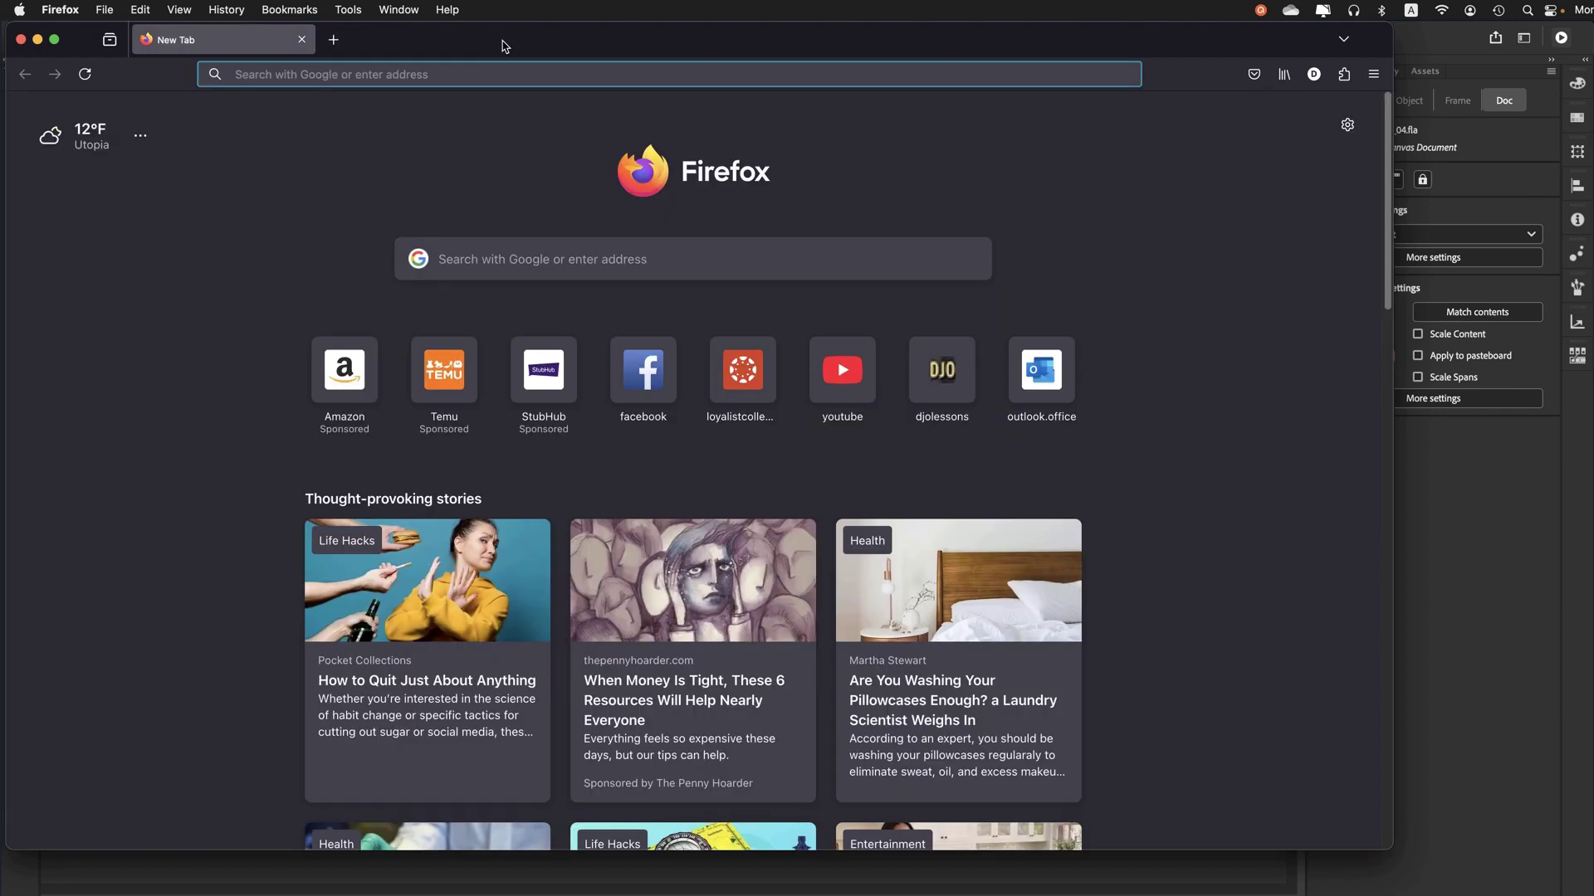
{"action": "key", "text": "super+Tab"}
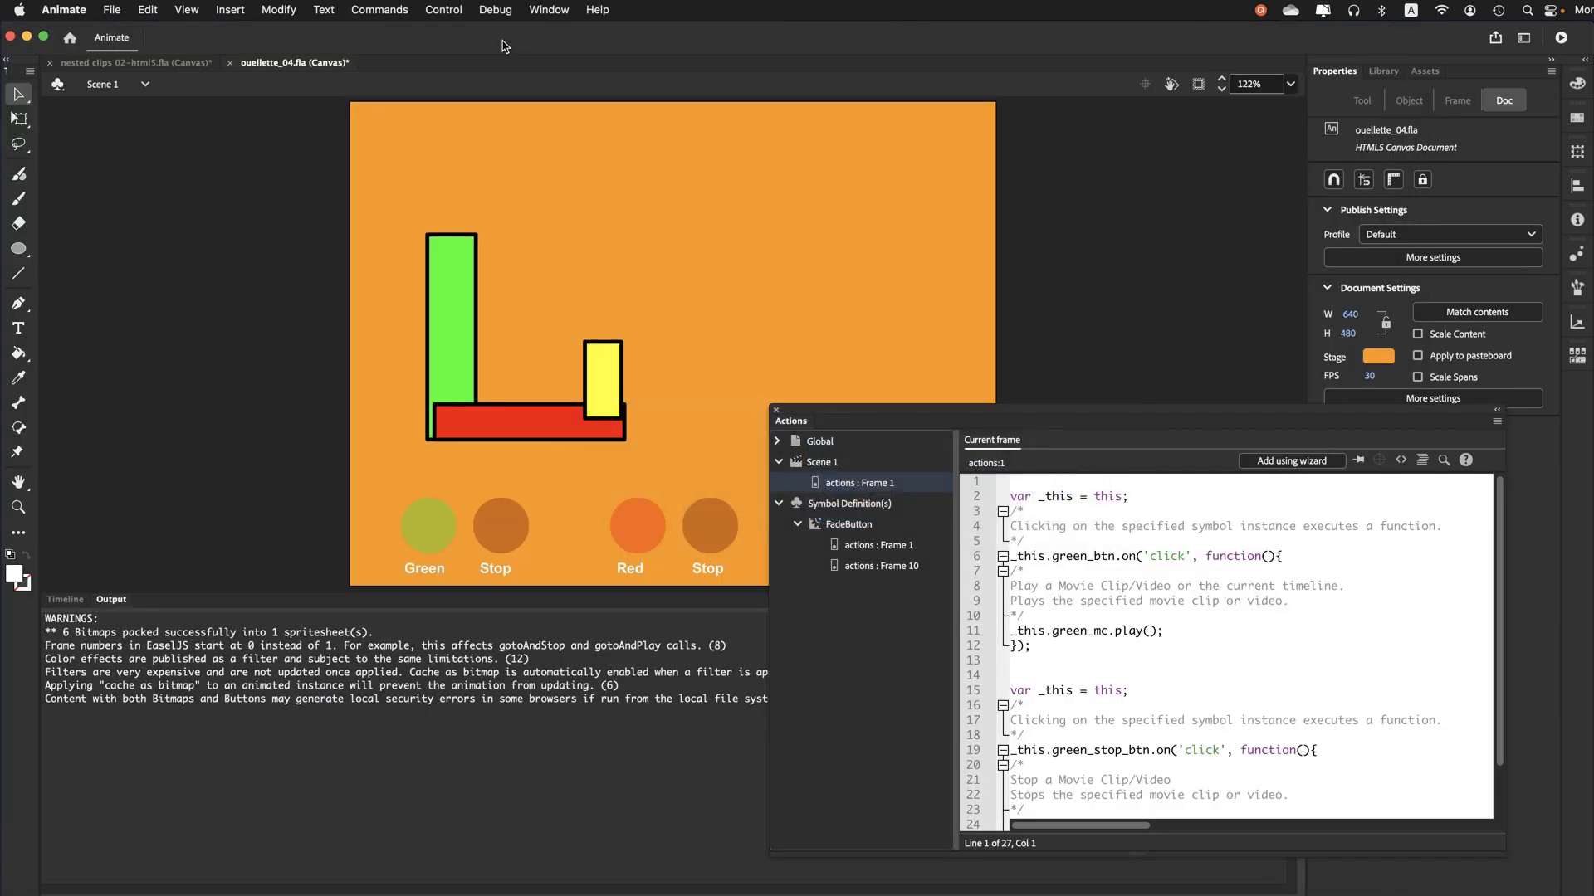
Inside the FadeButton symbol, move the first keyframe of the actions layer to frame 2 and save the document
{"action": "left_click", "coordinate": [66, 600]}
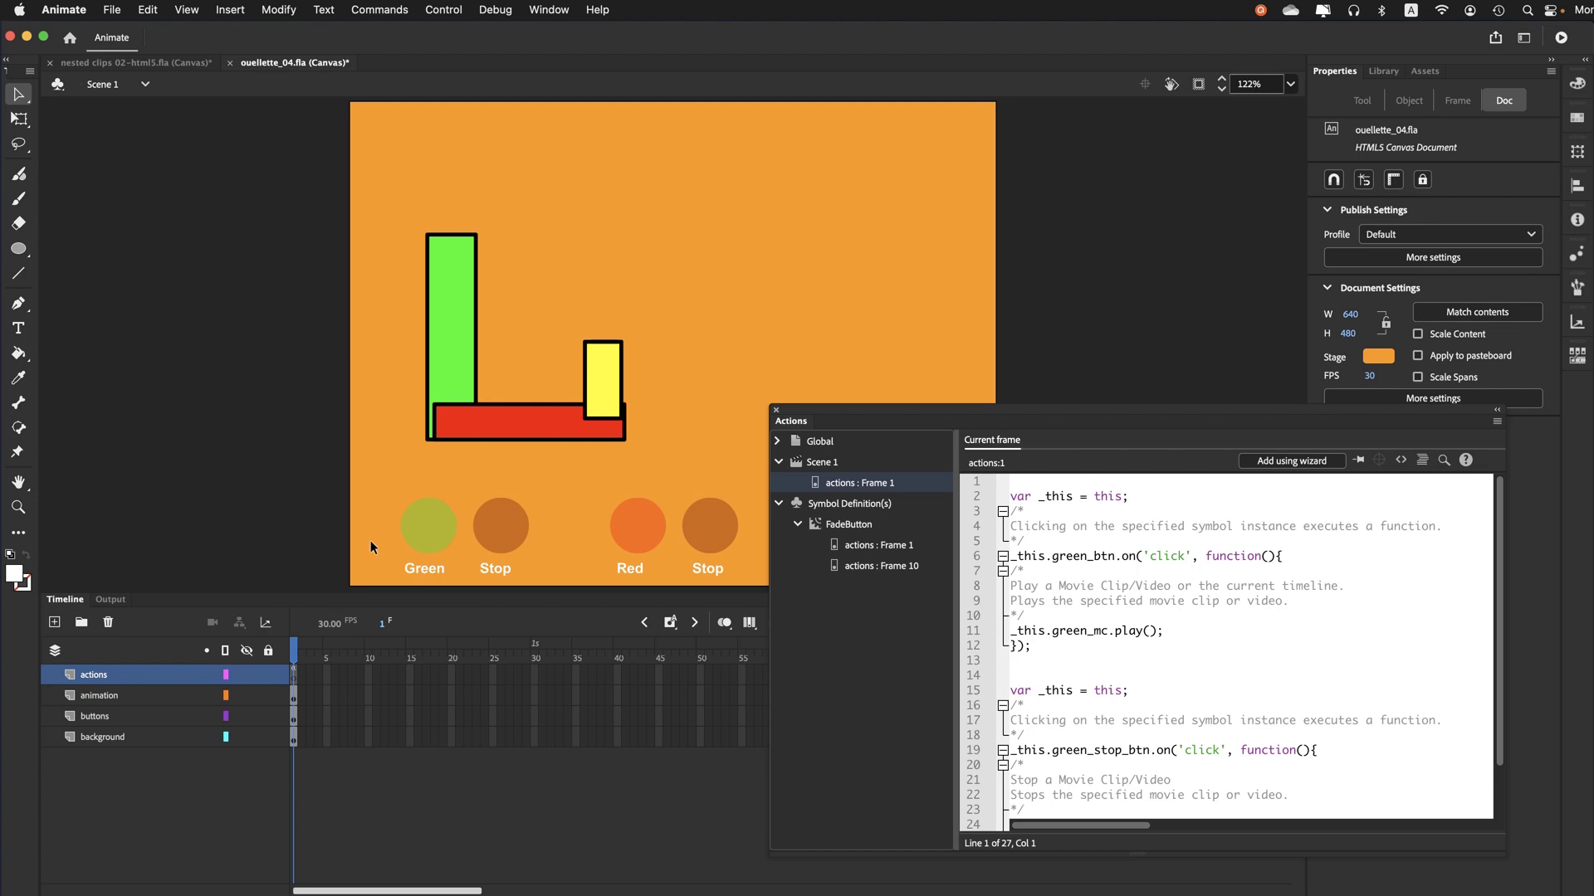
{"action": "double_click", "coordinate": [423, 531]}
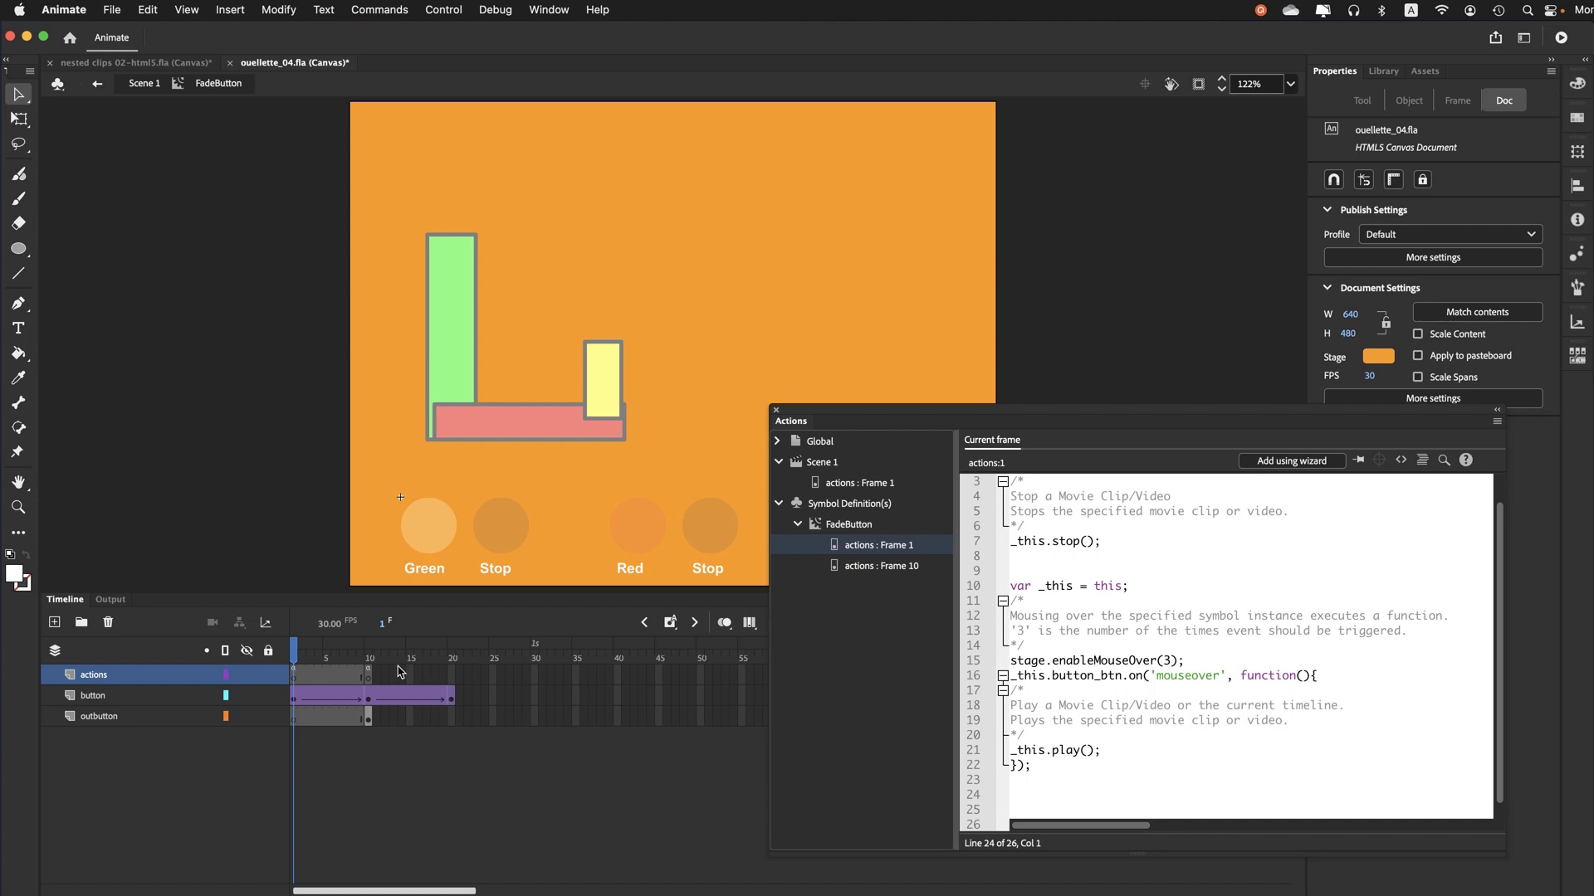
{"action": "left_click", "coordinate": [298, 678]}
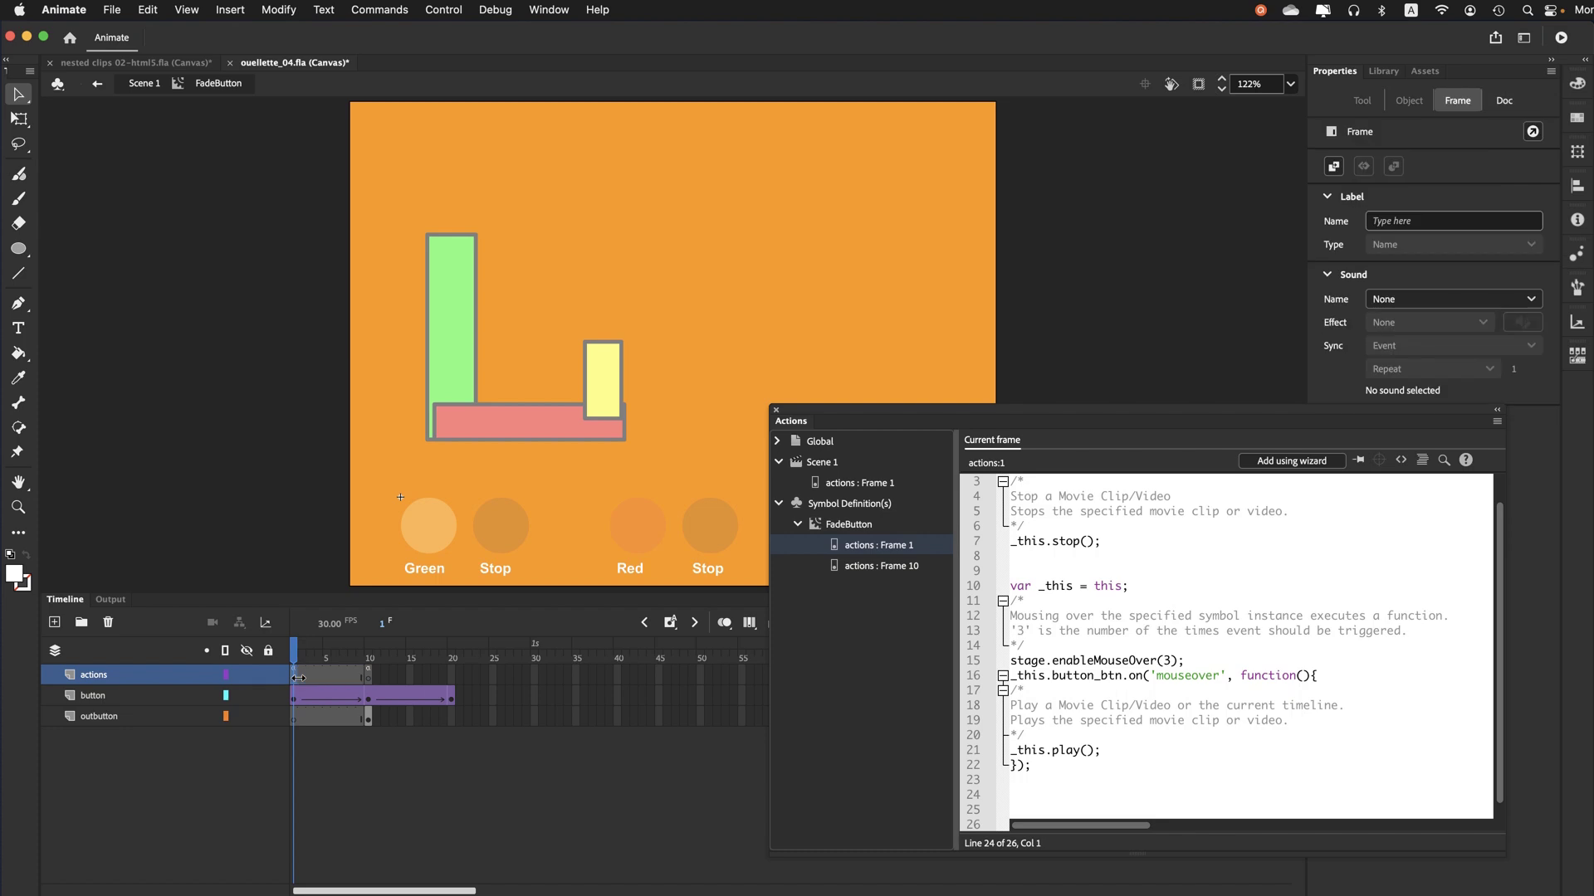
{"action": "left_click", "coordinate": [298, 678]}
{"action": "left_click_drag", "start_coordinate": [307, 678], "coordinate": [315, 678]}
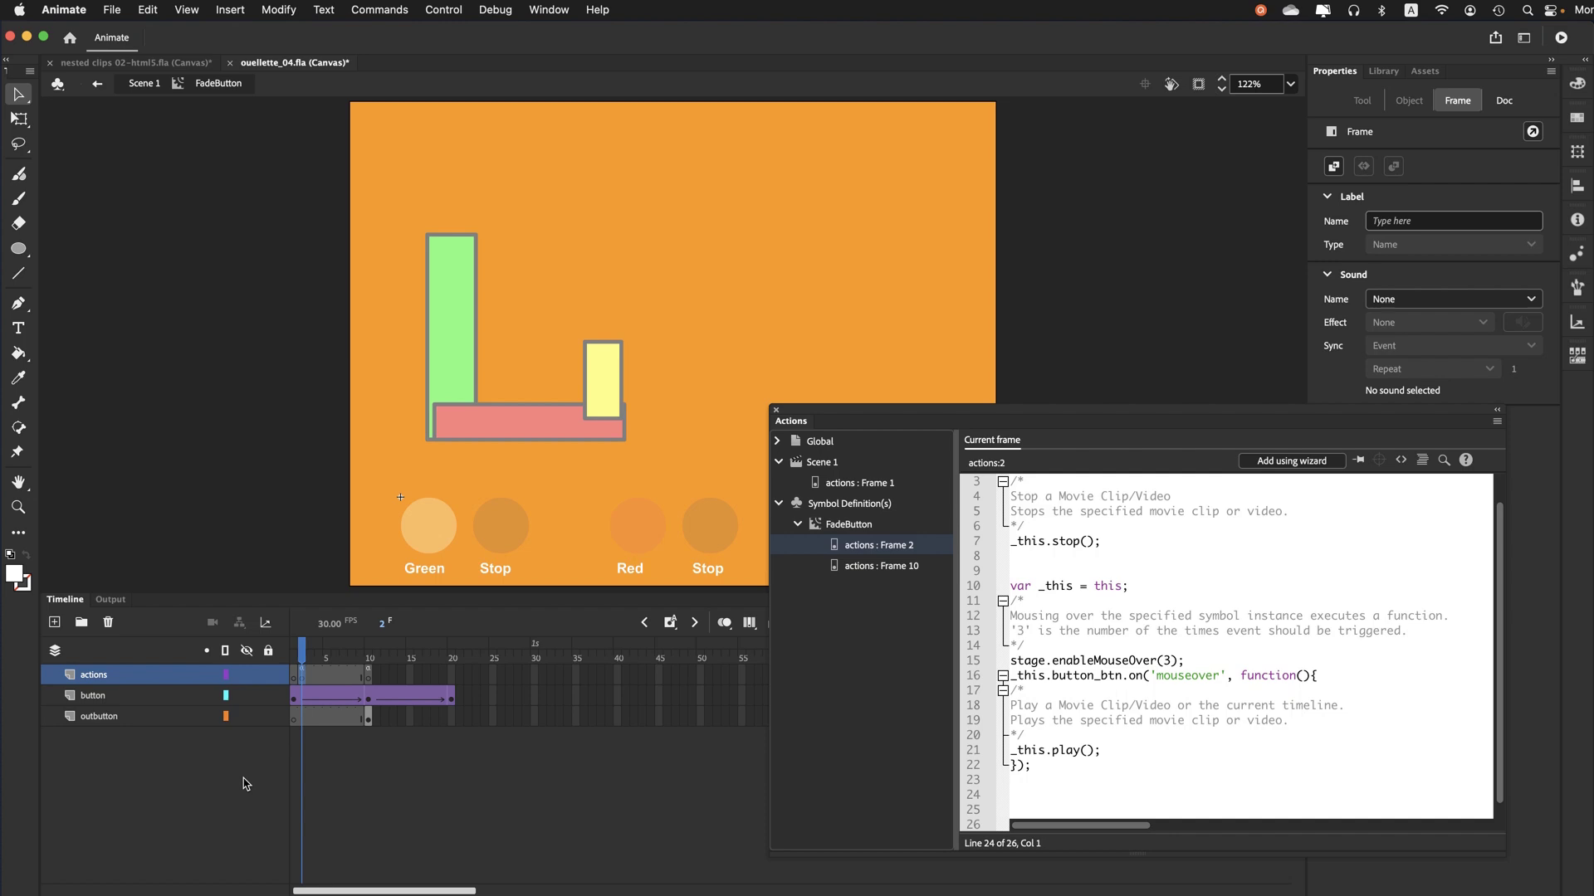
{"action": "left_click", "coordinate": [112, 10]}
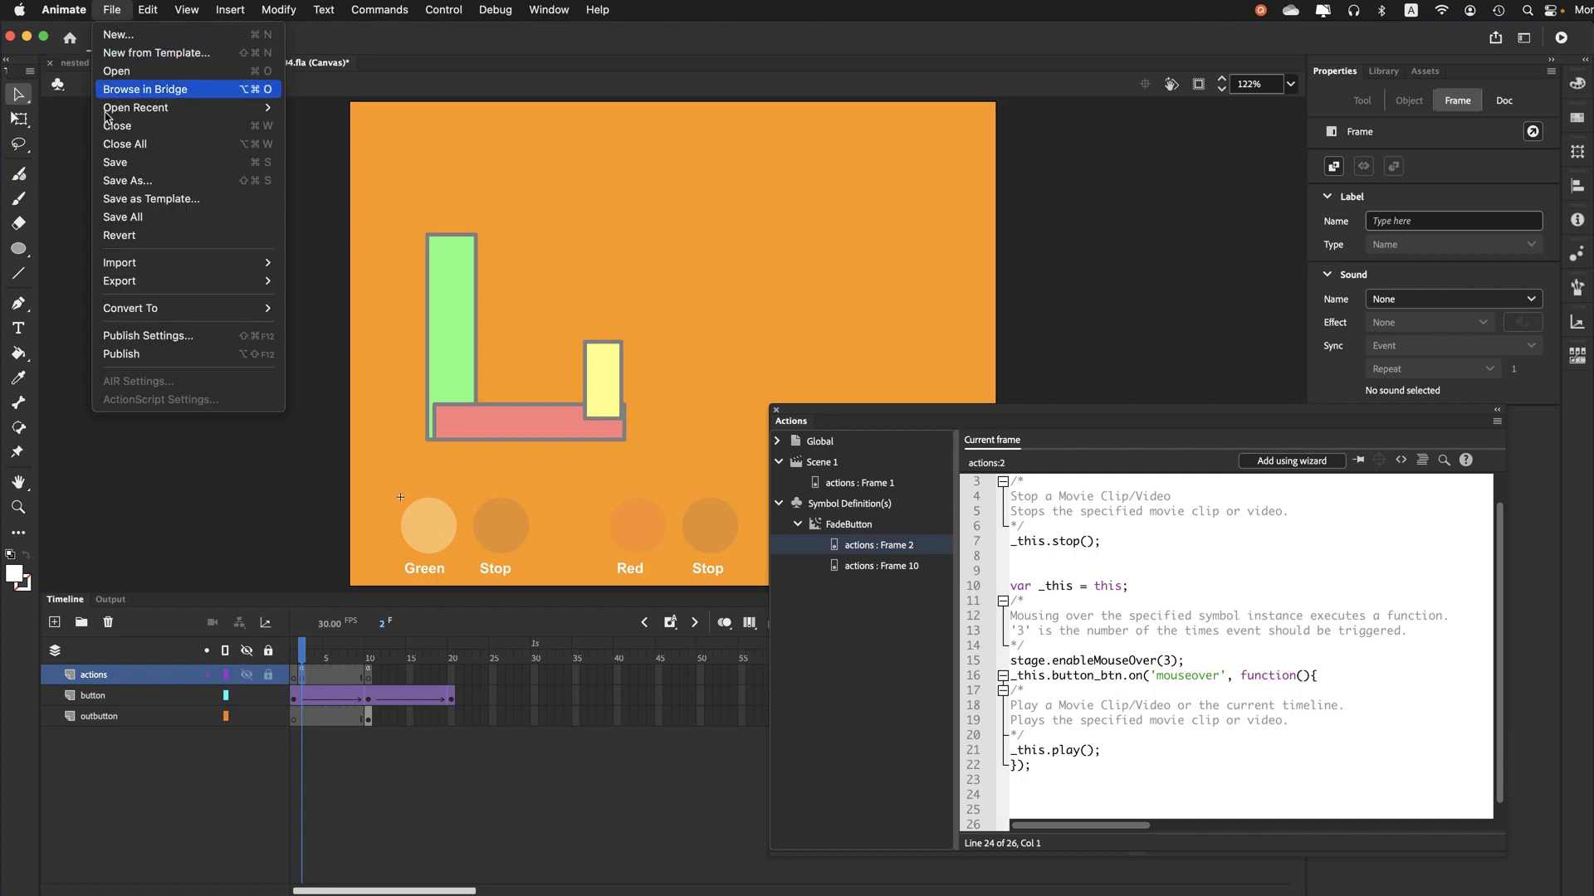
{"action": "left_click", "coordinate": [114, 163]}
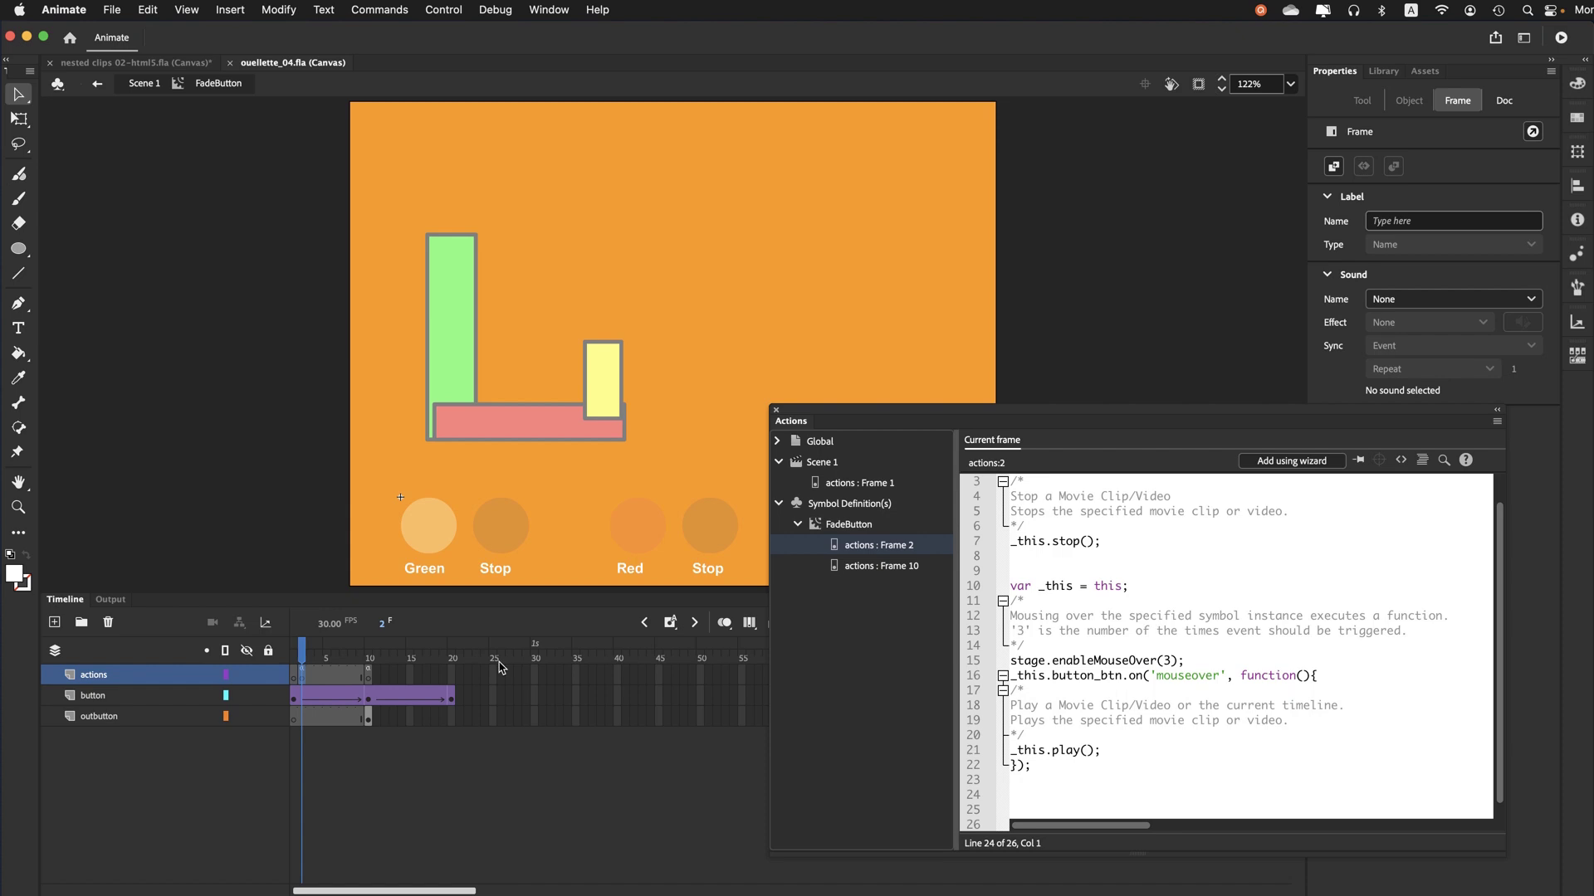
Test the movie in the browser and try the green animation's Stop button and its Green play button
{"action": "left_click", "coordinate": [1561, 39]}
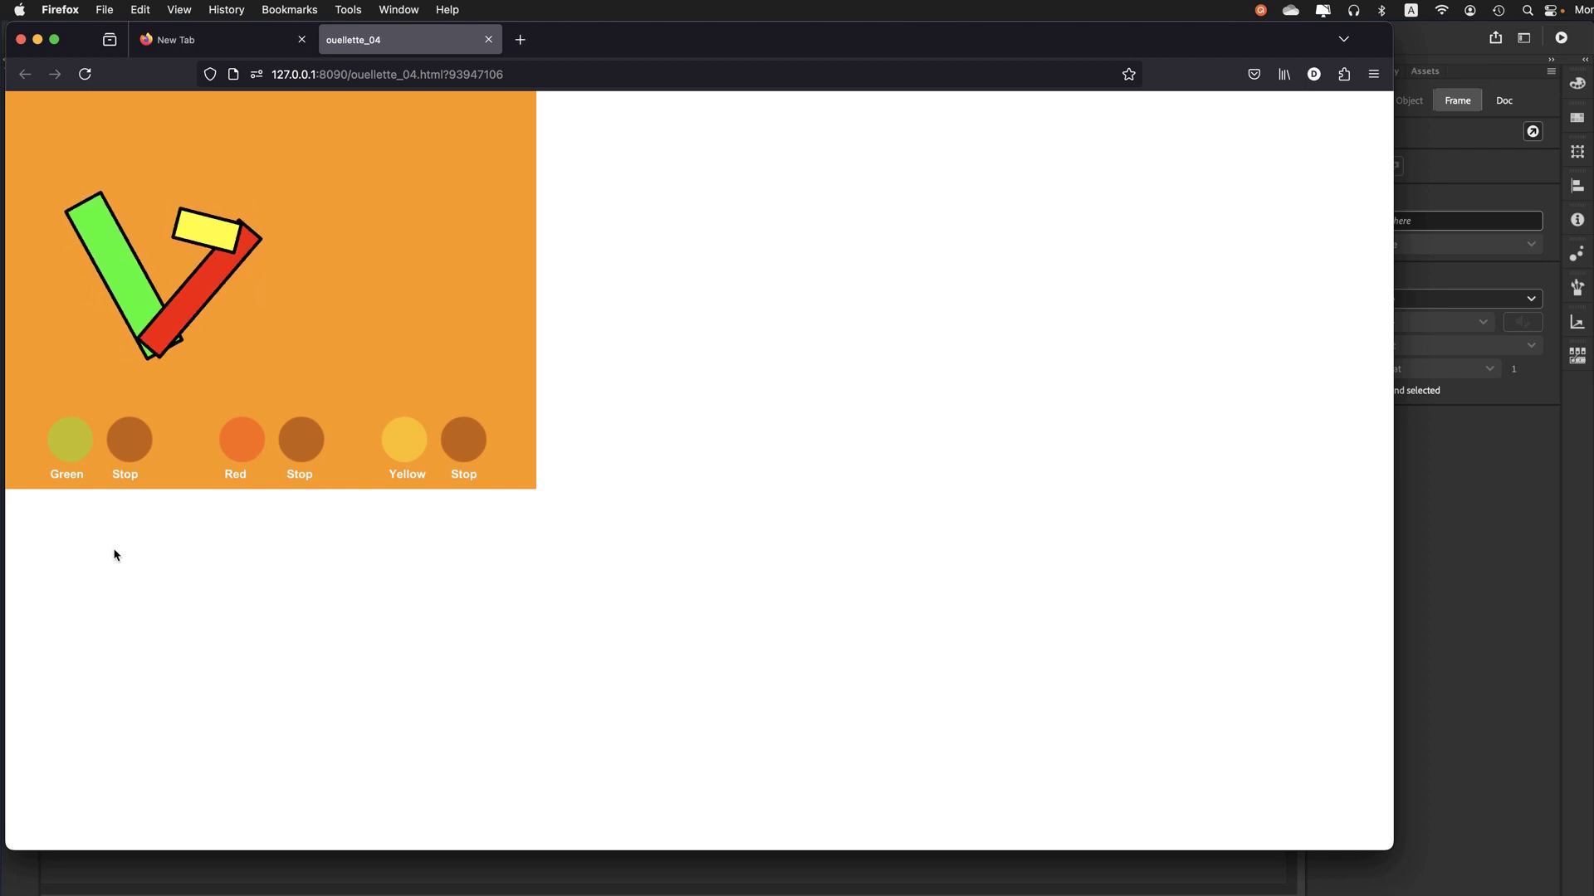
{"action": "left_click", "coordinate": [133, 444]}
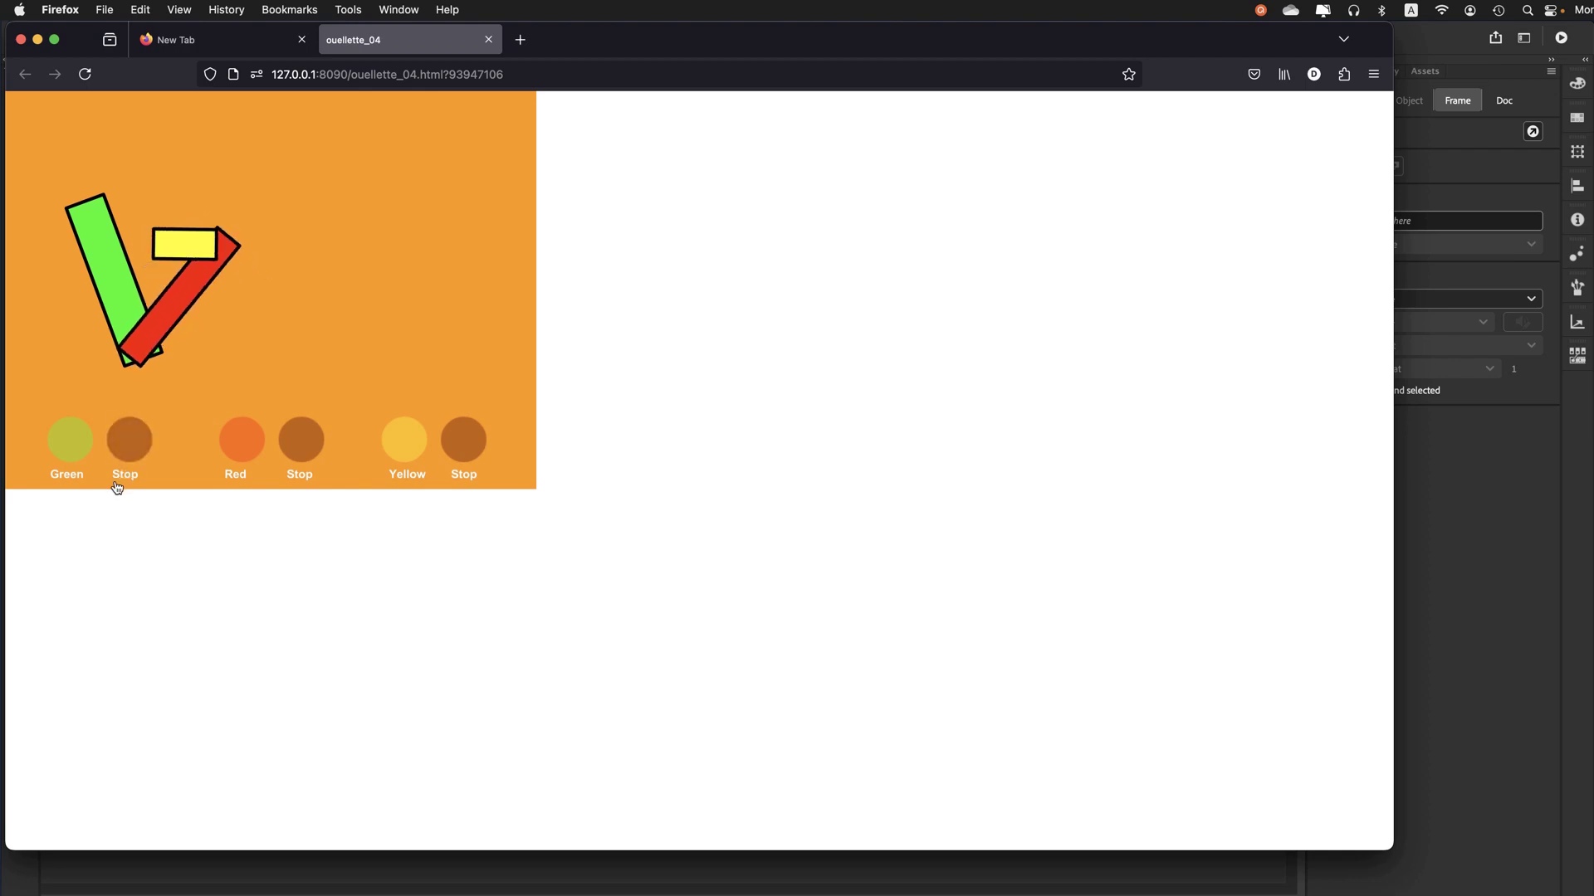
{"action": "left_click", "coordinate": [80, 453]}
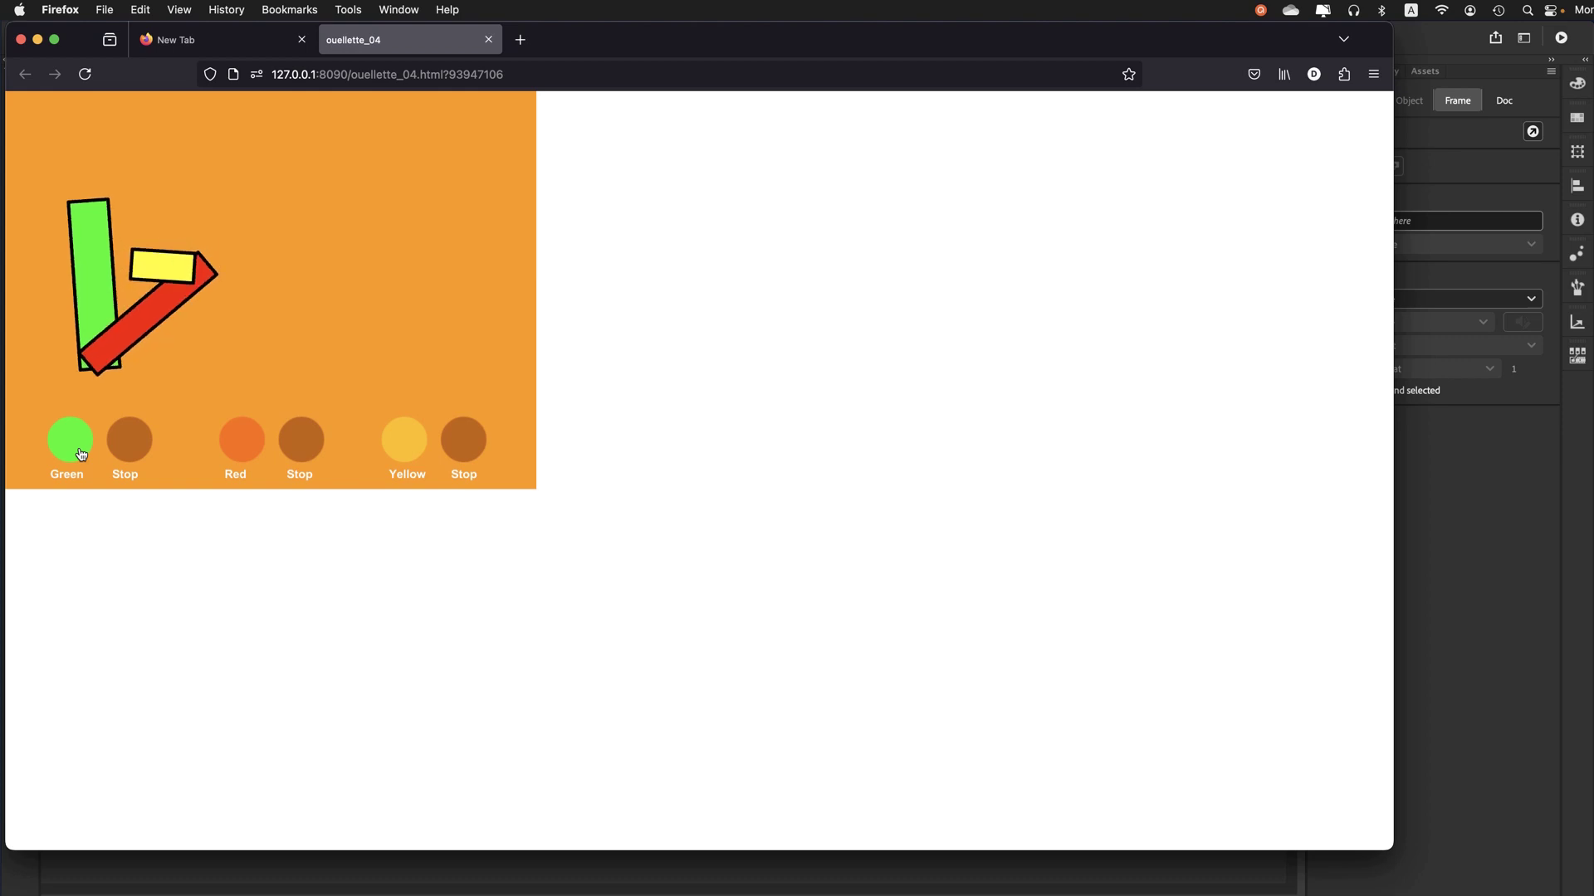
Stop the green animation with its Stop button, close the test page and return to Animate
{"action": "left_click", "coordinate": [126, 443]}
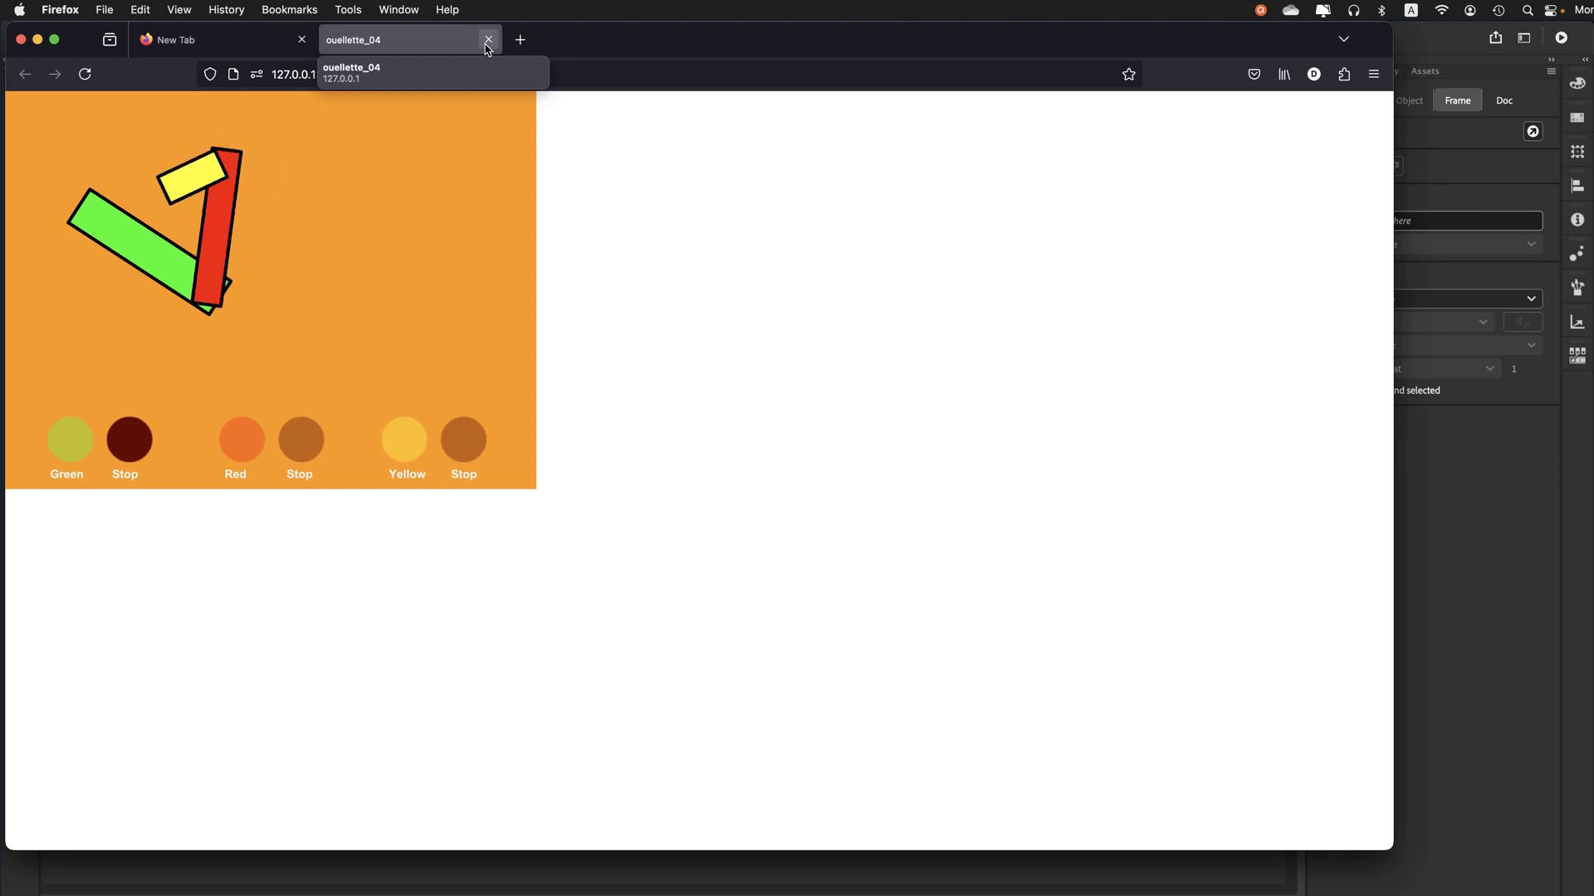
{"action": "left_click", "coordinate": [488, 40]}
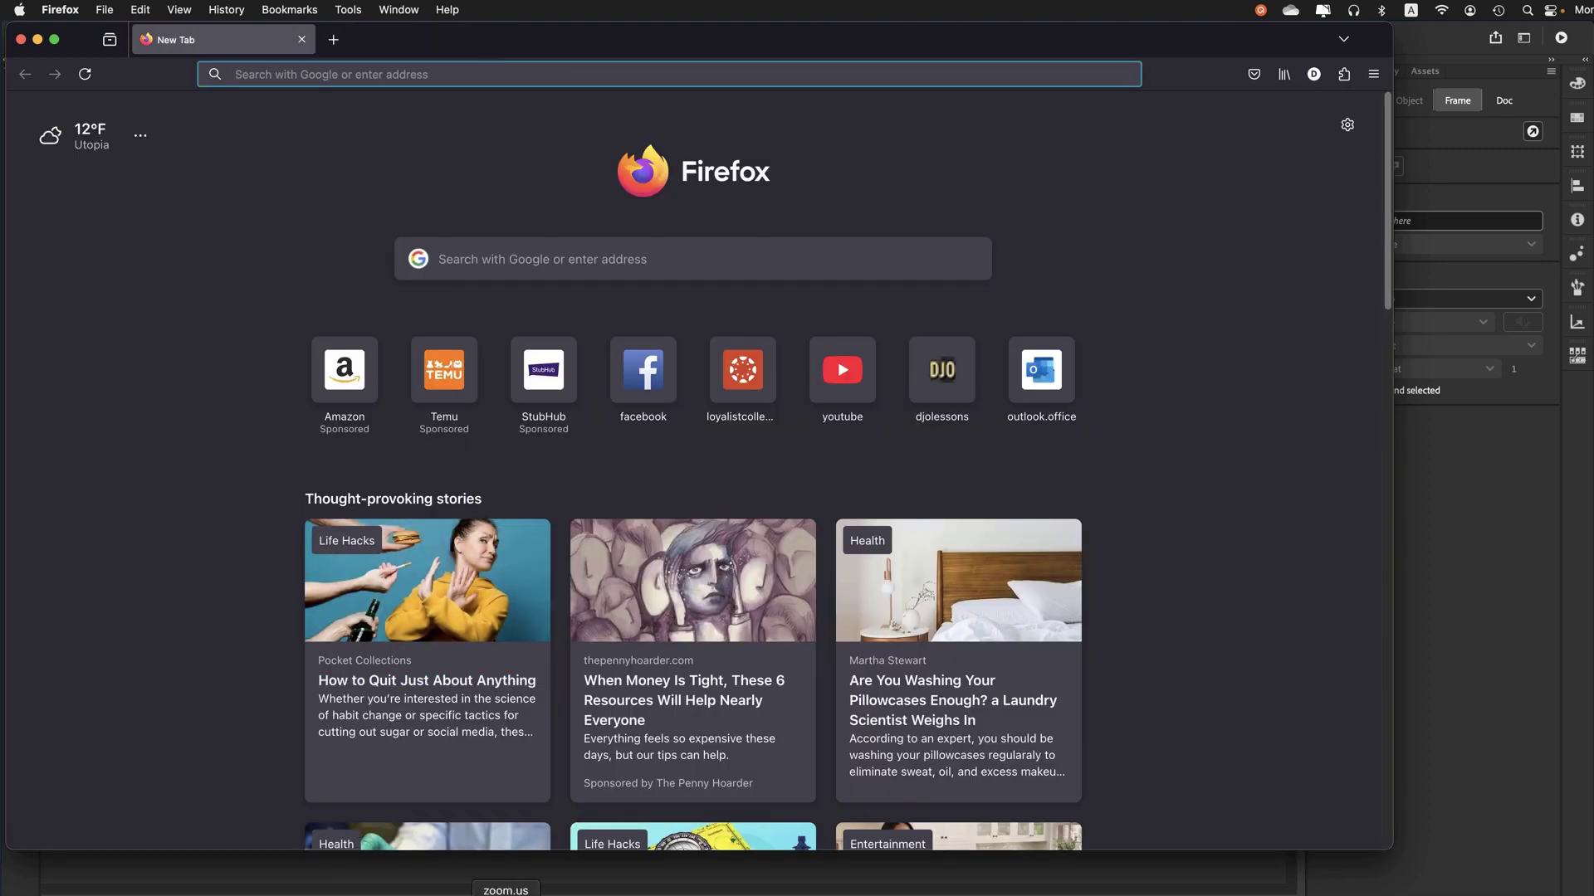
{"action": "left_click", "coordinate": [811, 894]}
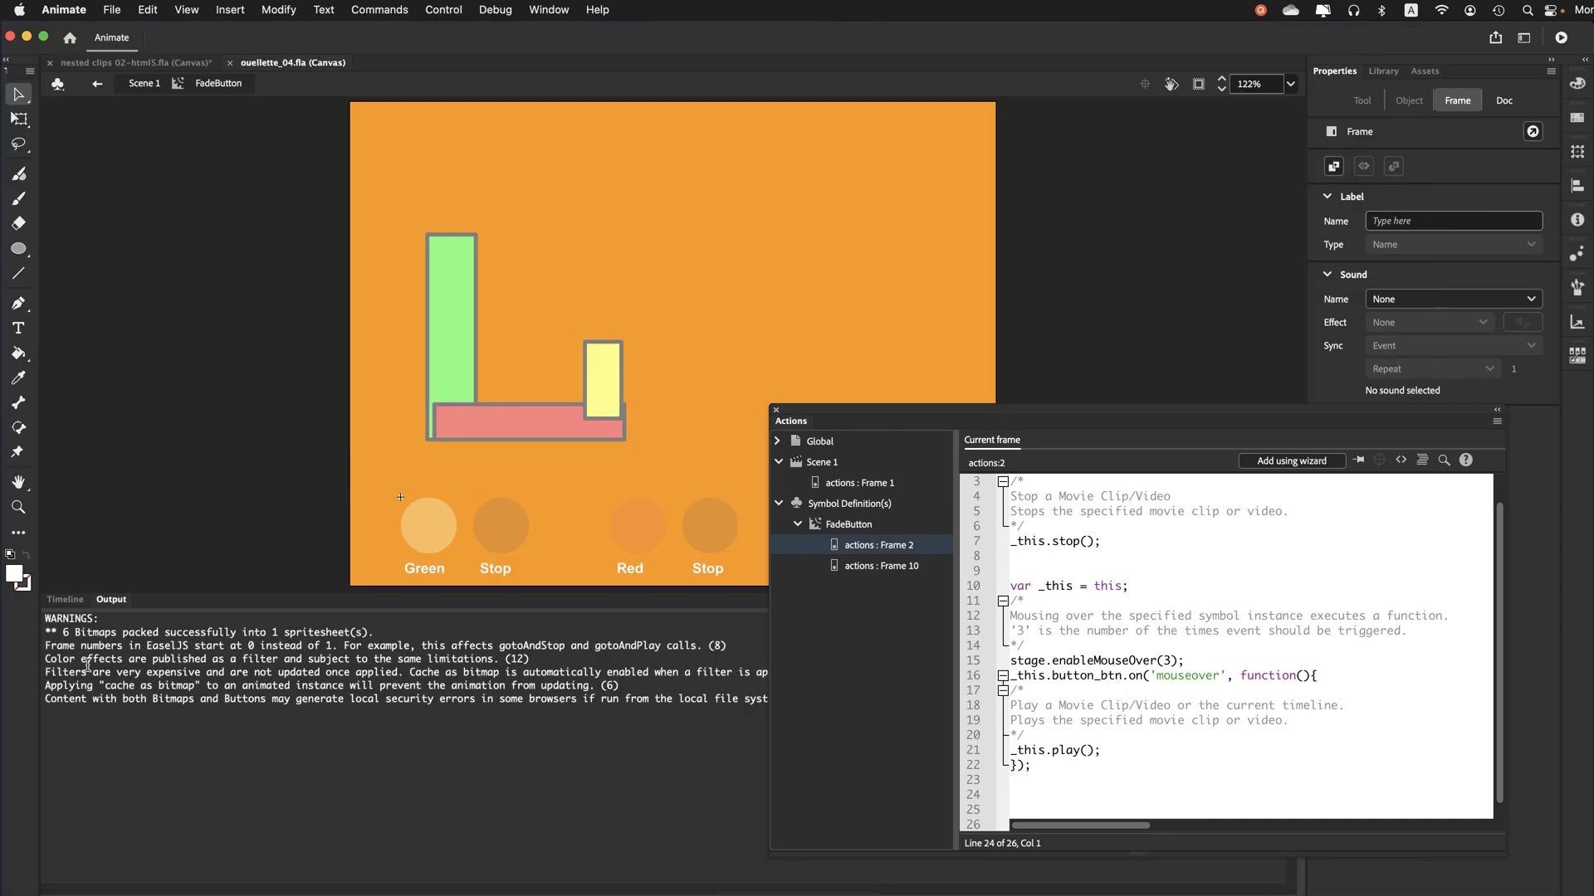
Show the timeline, return to Scene 1 and select frame 1 of the actions layer
{"action": "left_click", "coordinate": [76, 600]}
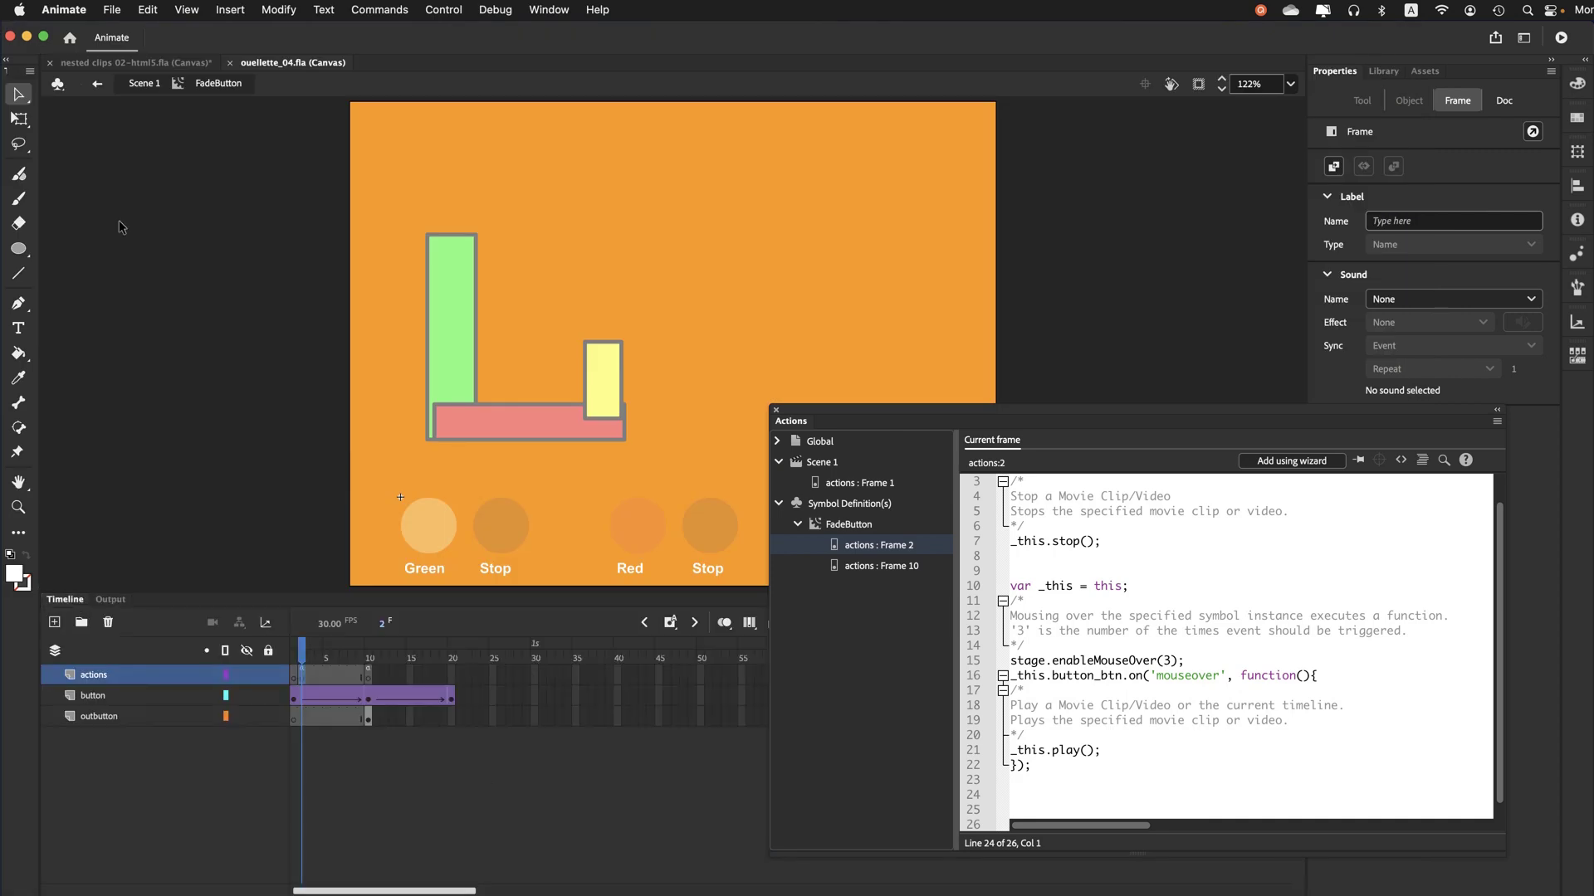
{"action": "left_click", "coordinate": [143, 84]}
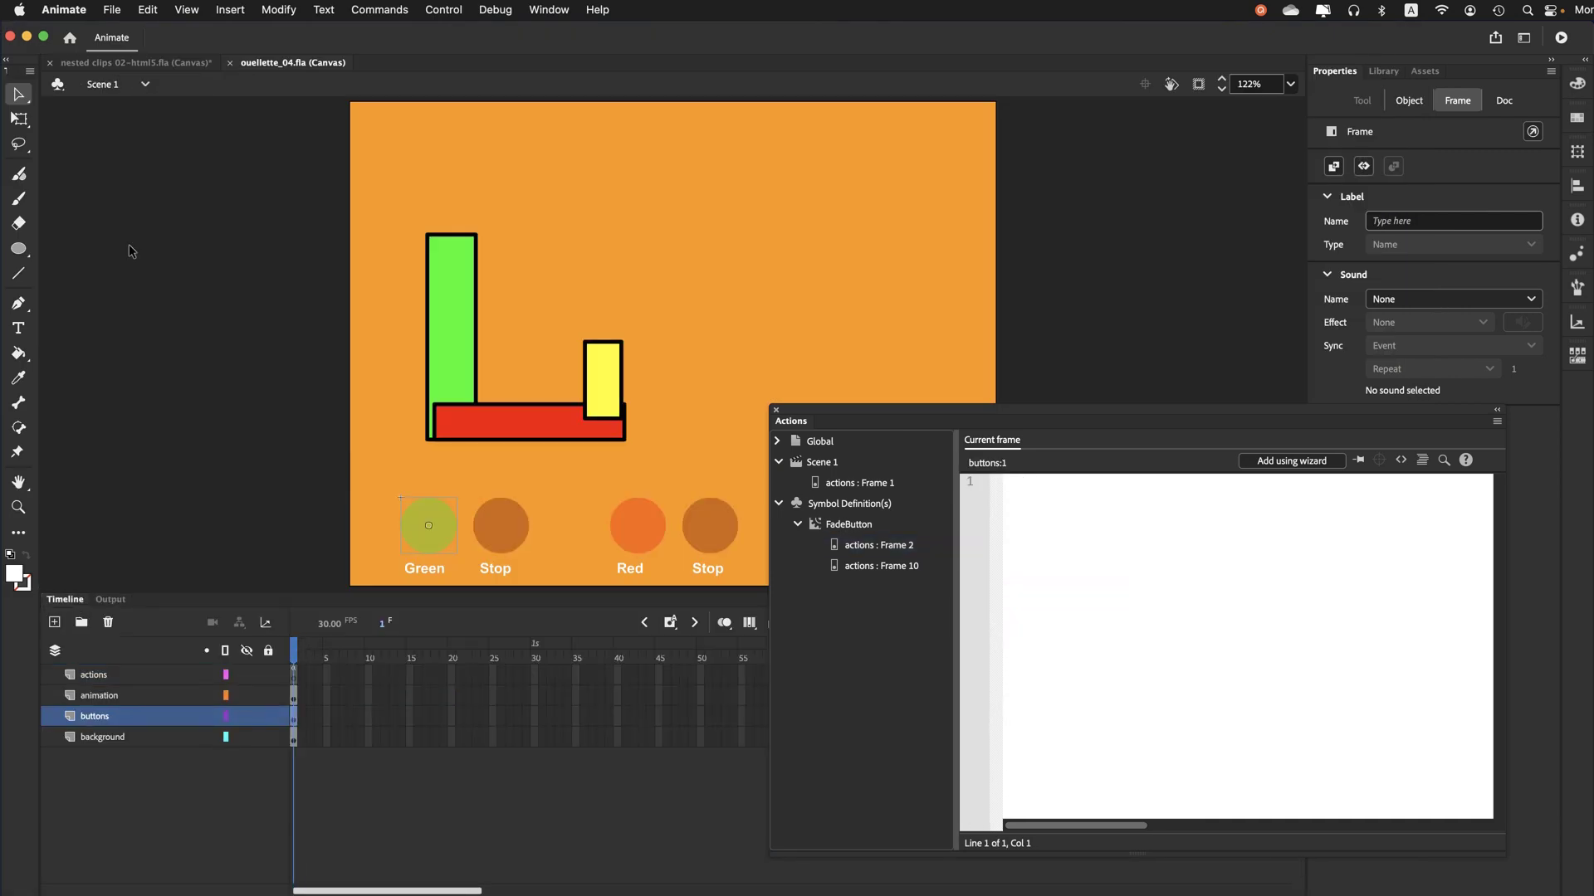
{"action": "left_click", "coordinate": [292, 677]}
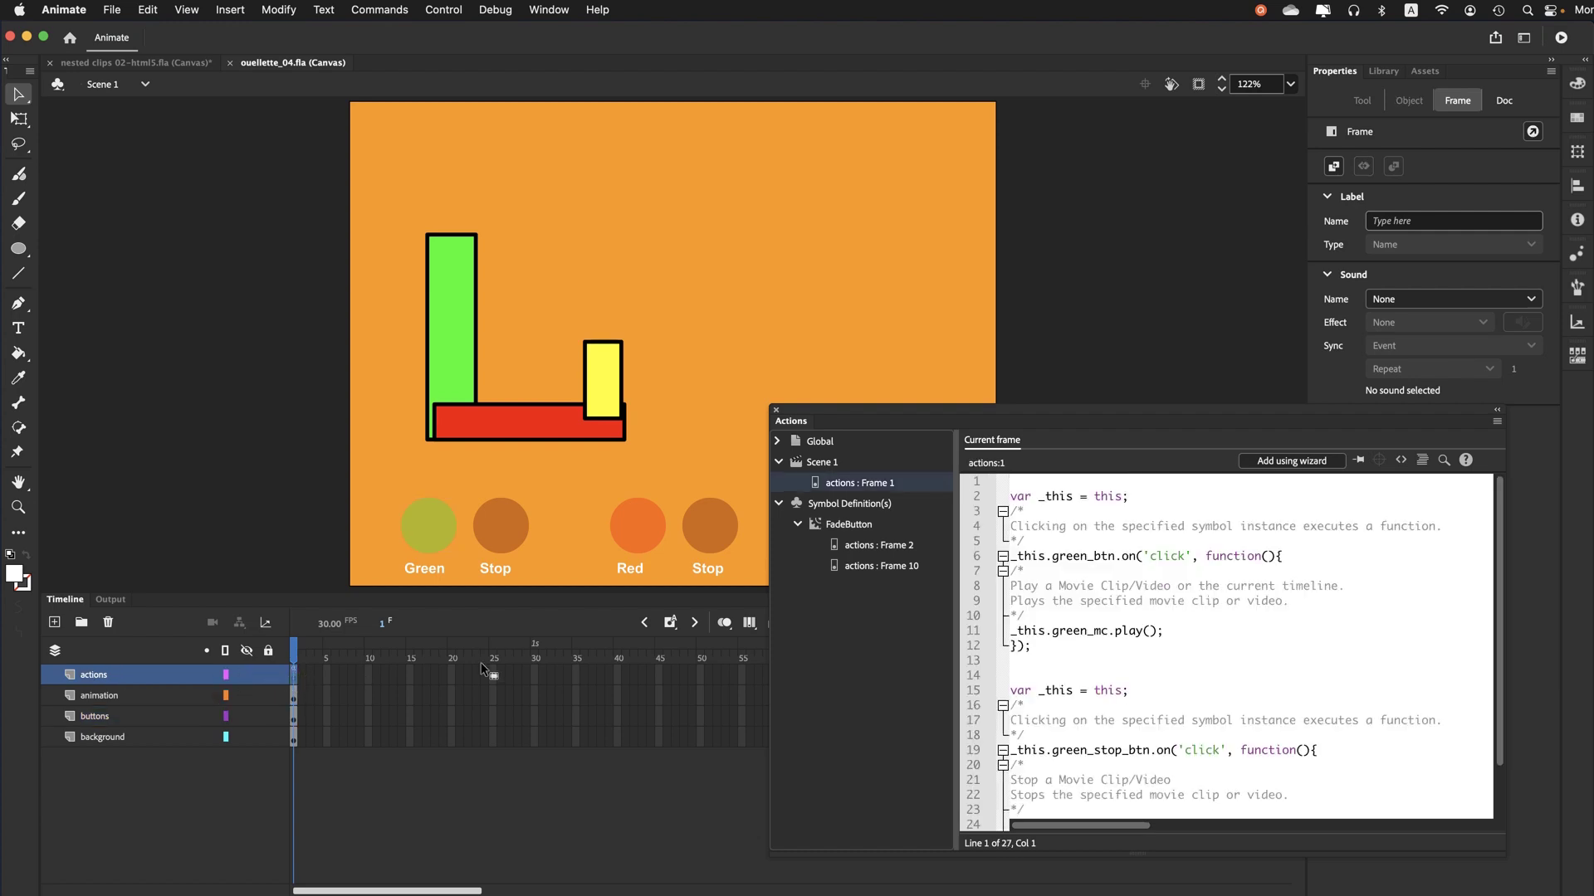
Start a new wizard action on the actions frame that applies Play to green_mc
{"action": "left_click", "coordinate": [1261, 465]}
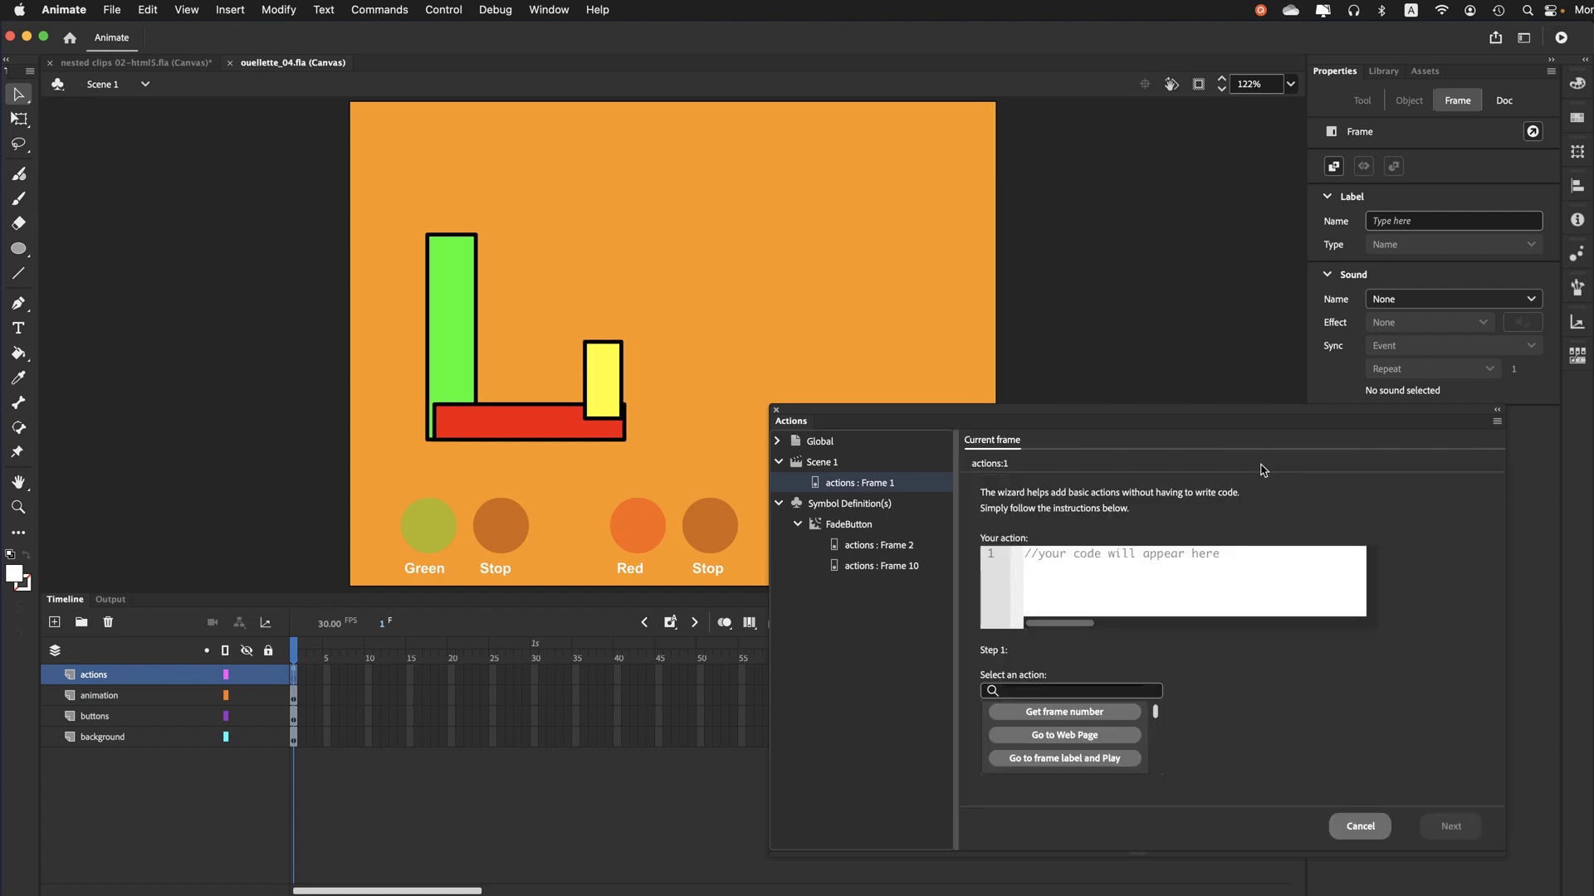
{"action": "scroll", "coordinate": [1078, 747], "scroll_direction": "down", "scroll_amount": 4}
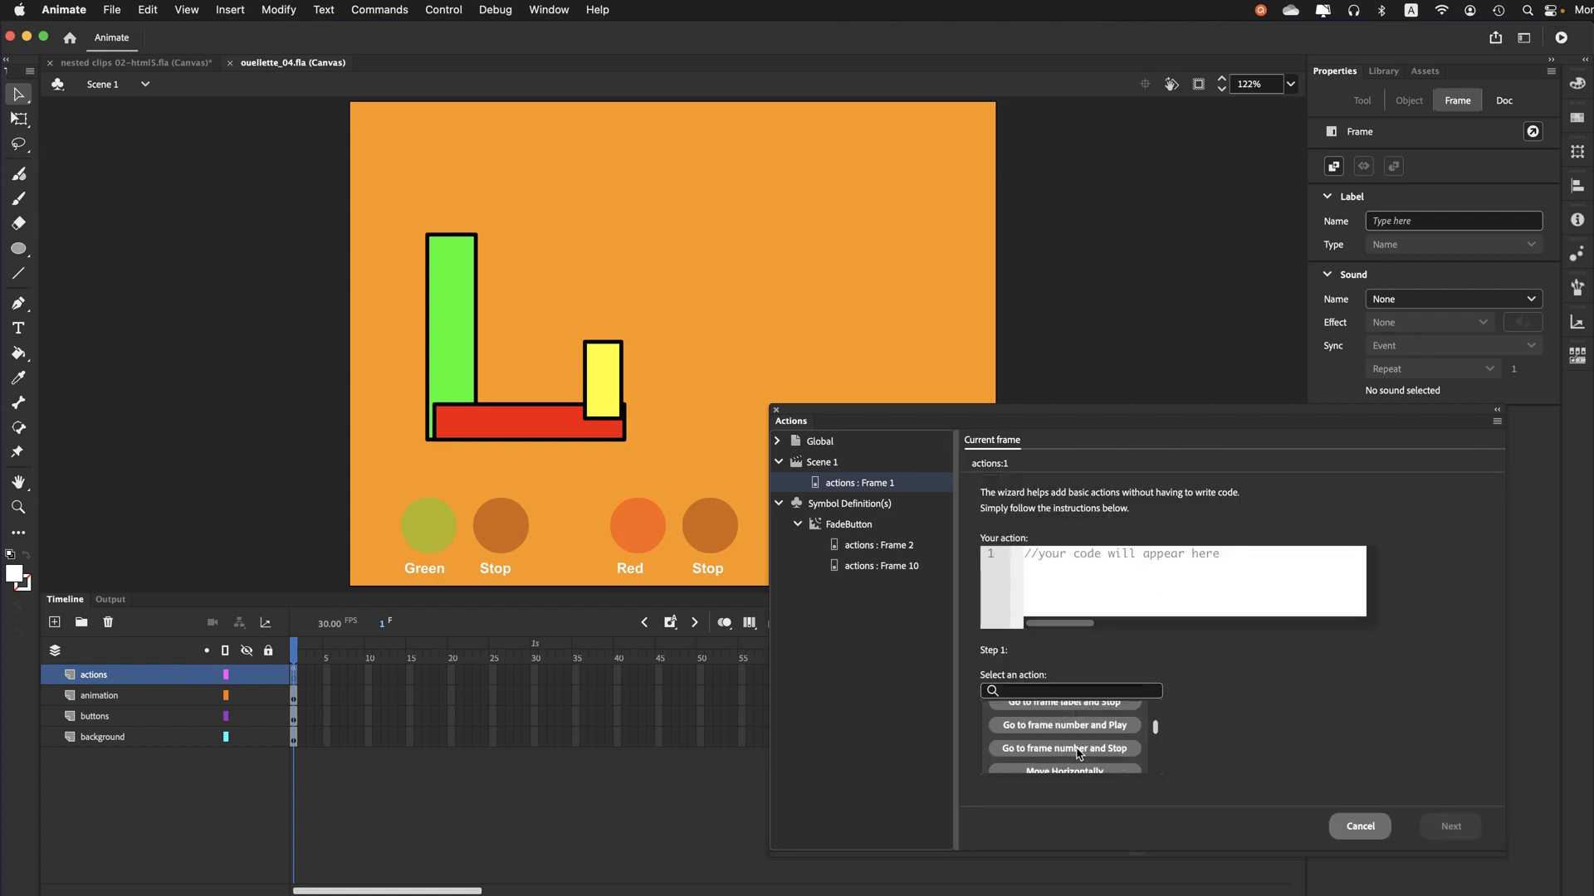
{"action": "scroll", "coordinate": [1077, 751], "scroll_direction": "down", "scroll_amount": 5}
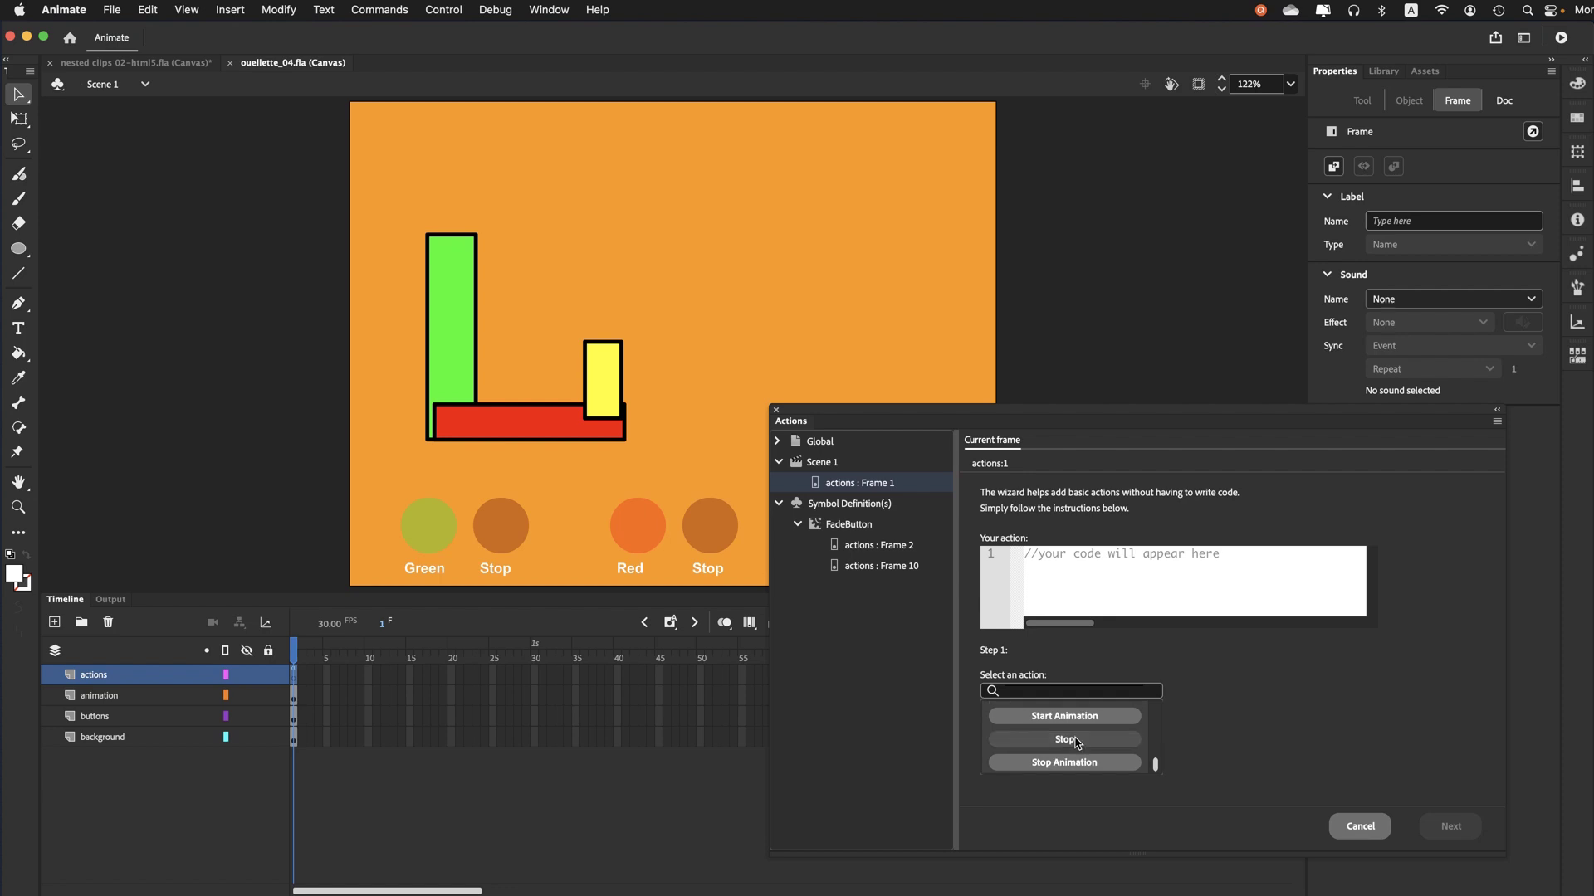
{"action": "scroll", "coordinate": [1077, 739], "scroll_direction": "up", "scroll_amount": 3}
{"action": "left_click", "coordinate": [1076, 727]}
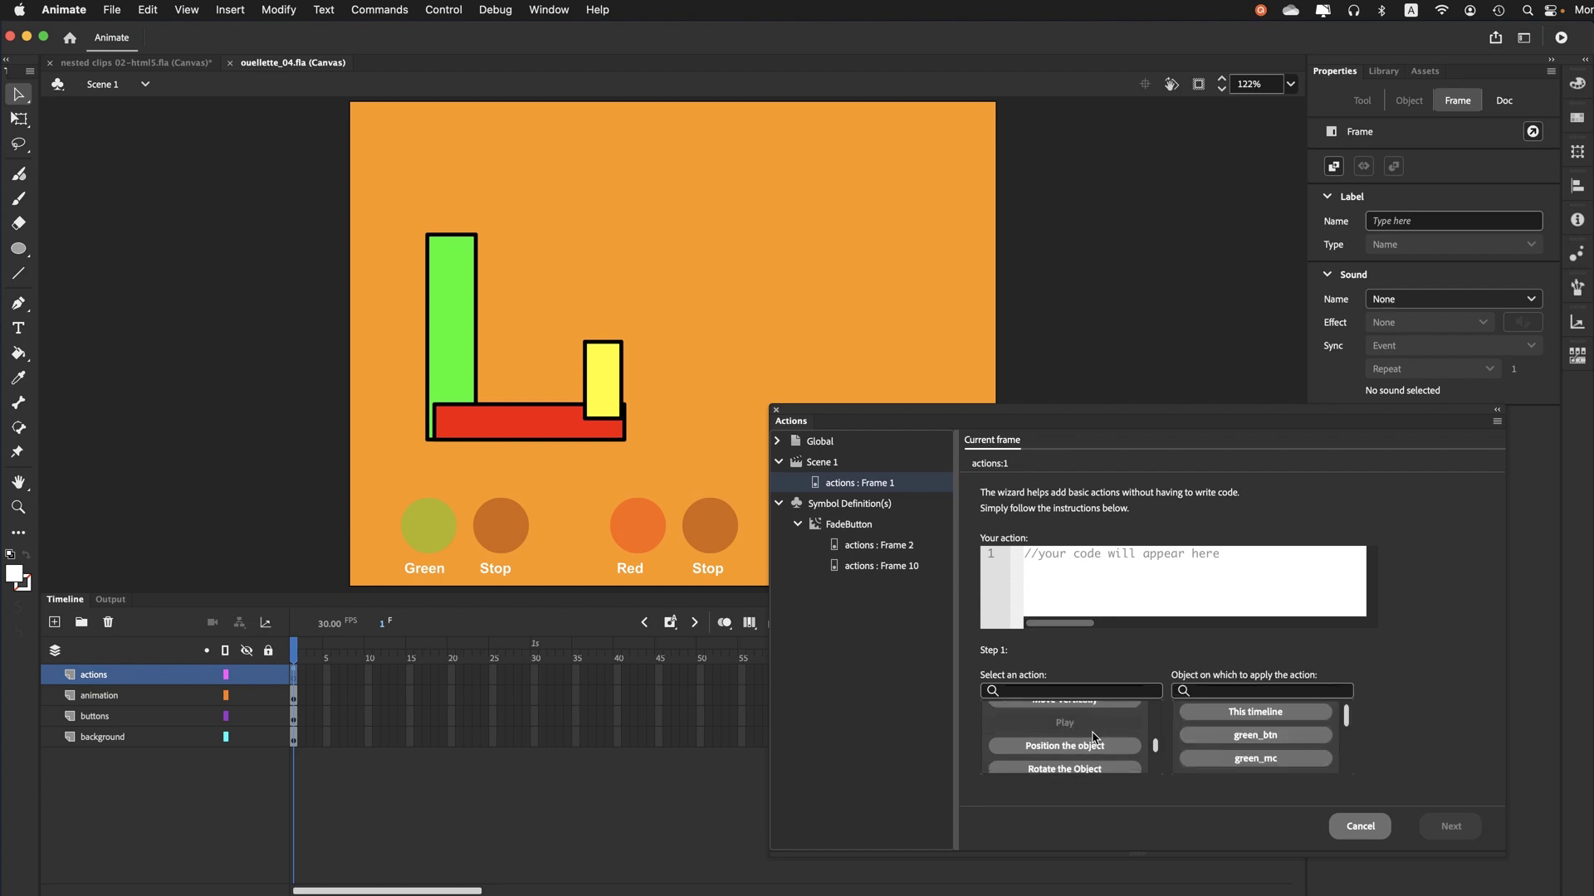
{"action": "left_click", "coordinate": [1239, 760]}
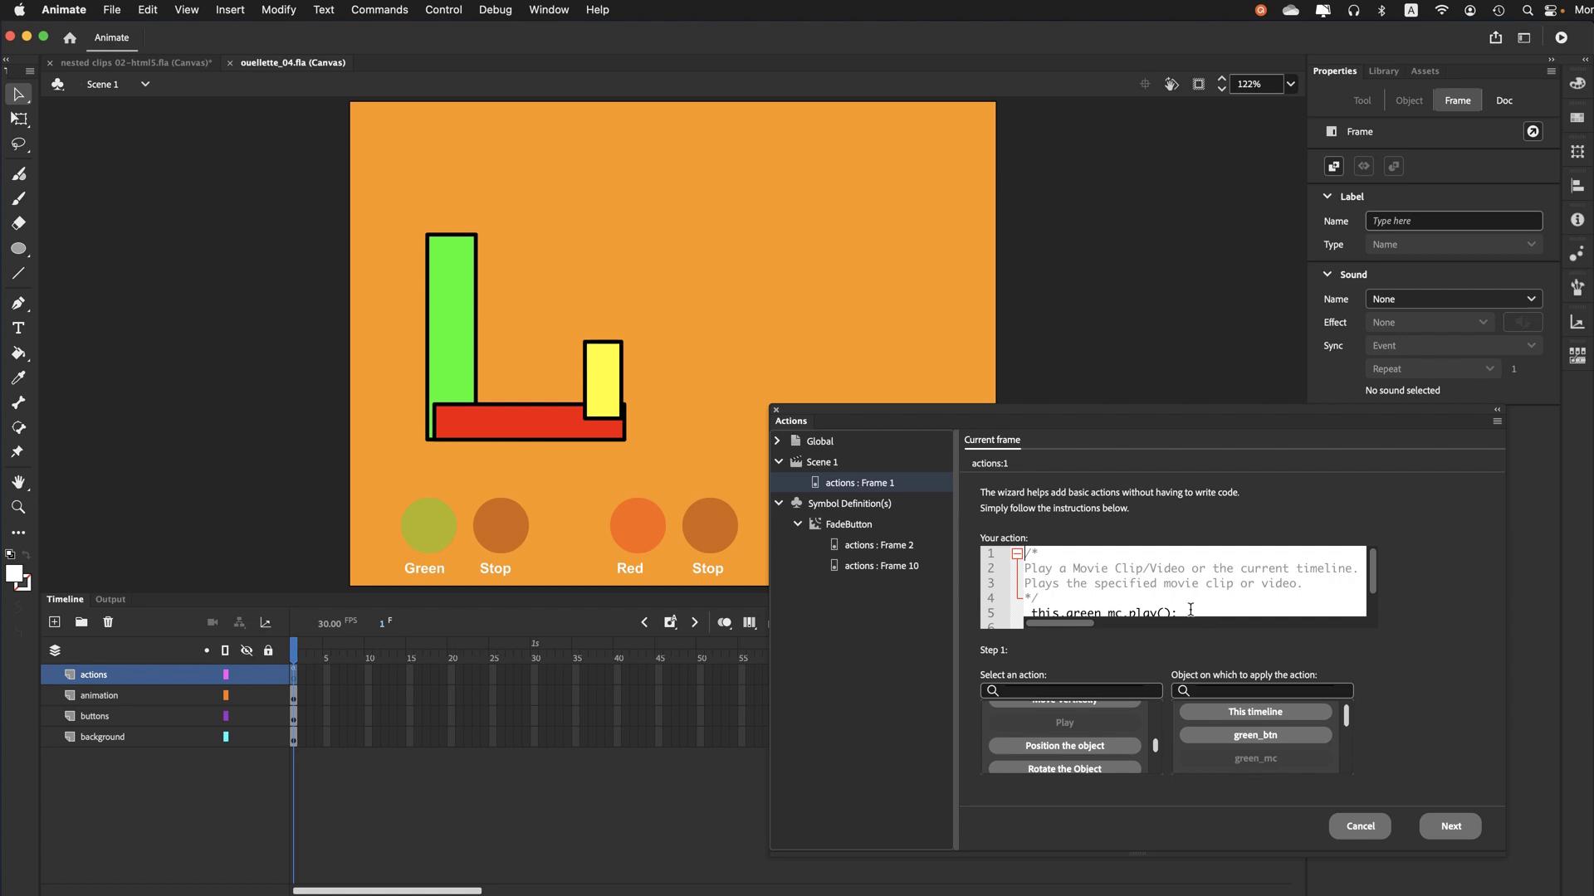
Edit the play code to target the nested red clip, so it reads _this.green_mc.red_mc.play();
{"action": "scroll", "coordinate": [1148, 616], "scroll_direction": "down", "scroll_amount": 1}
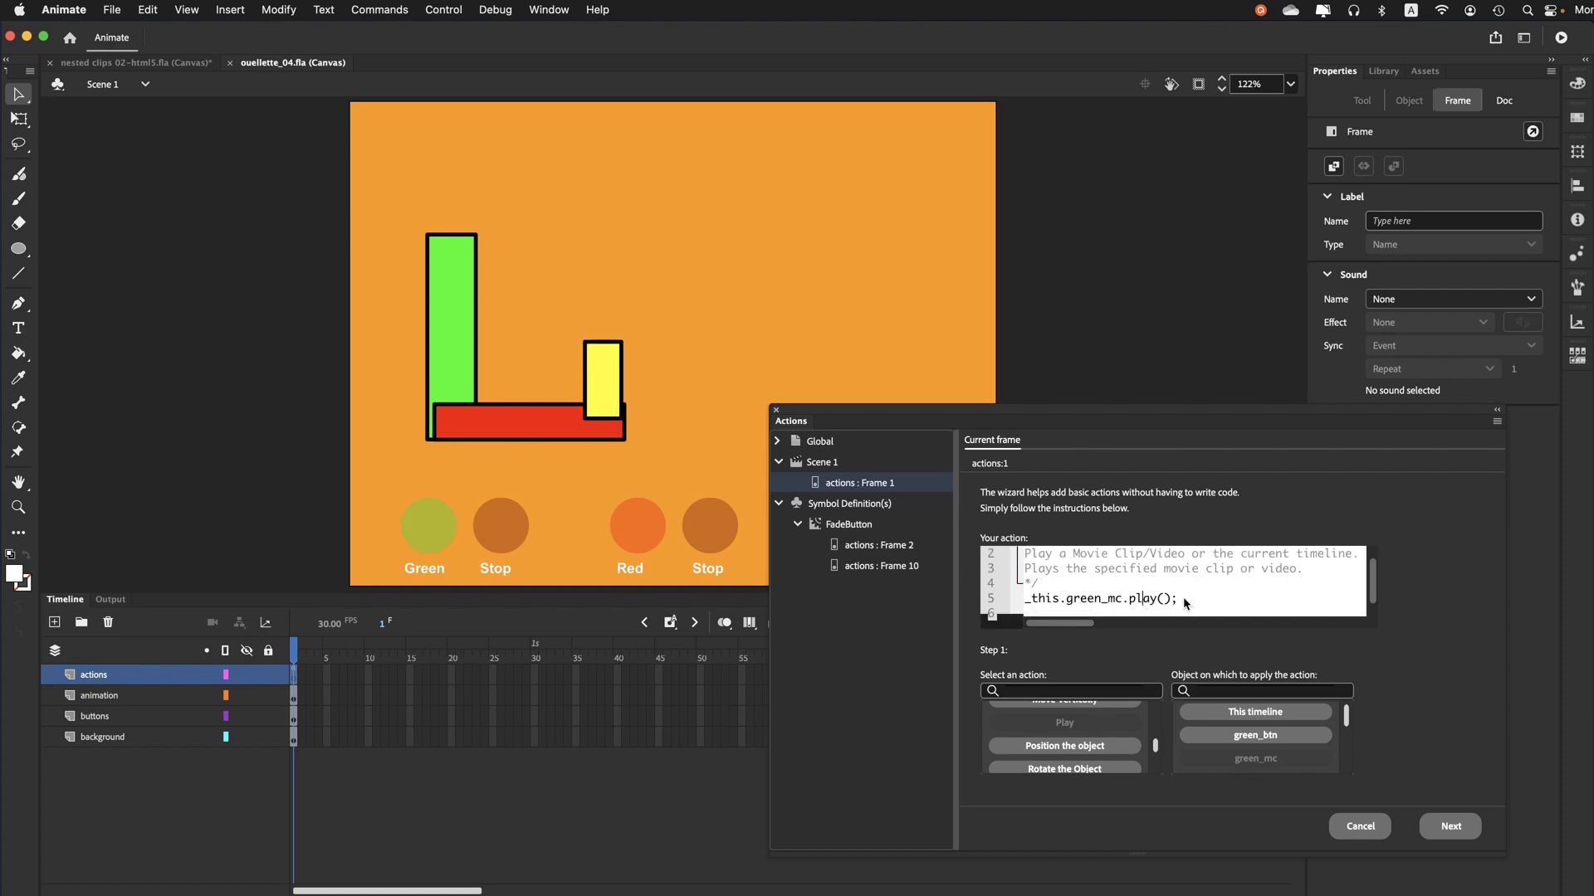
{"action": "left_click", "coordinate": [1128, 599]}
{"action": "type", "text": "red_"}
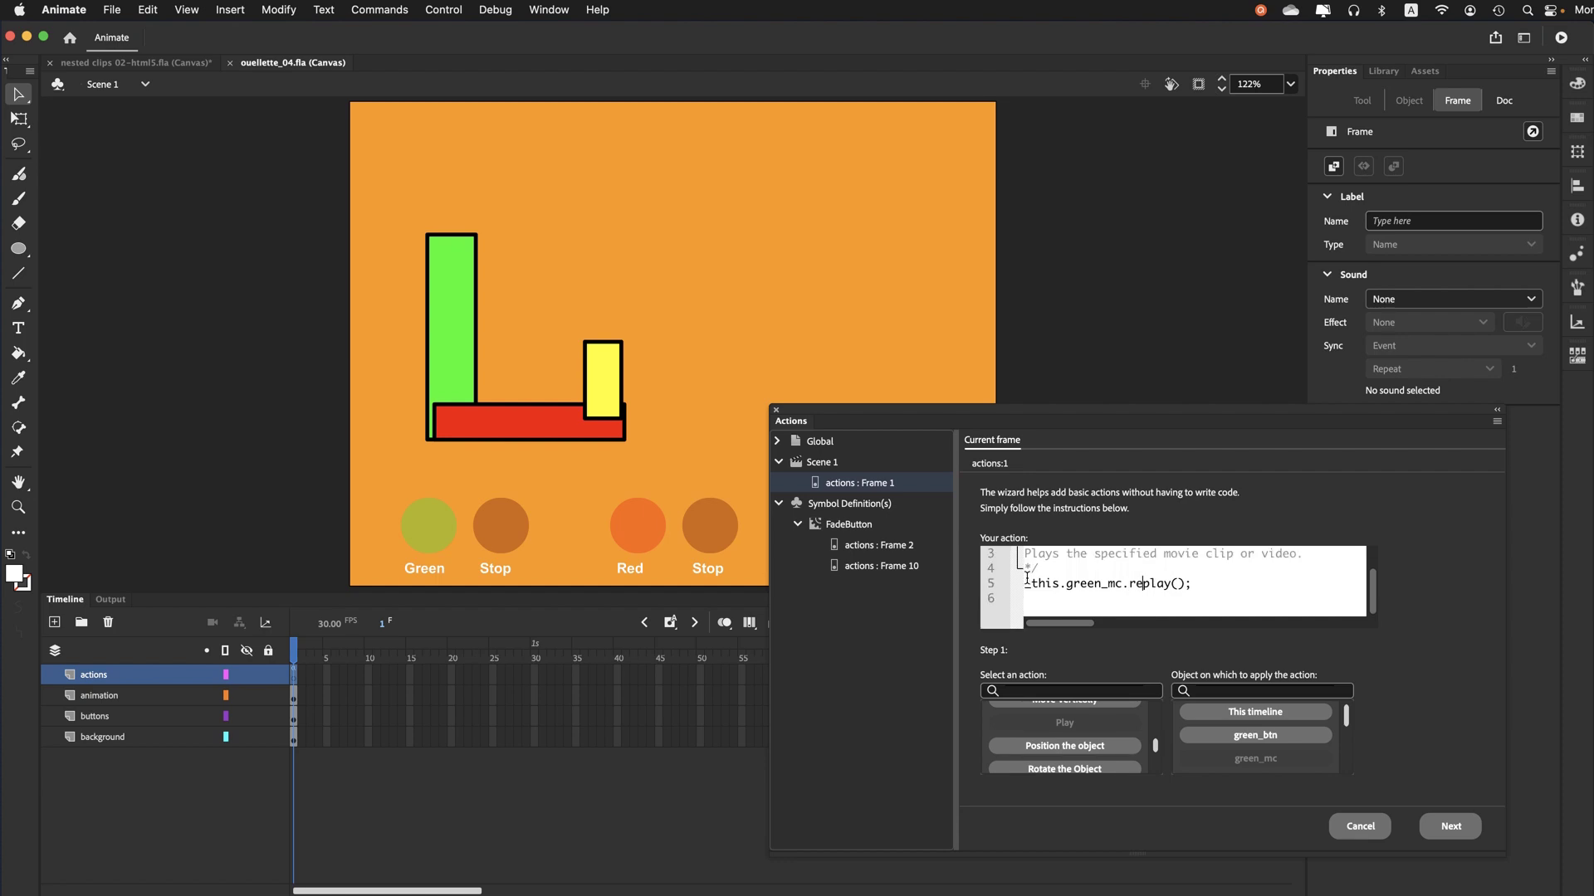
{"action": "type", "text": "mc."}
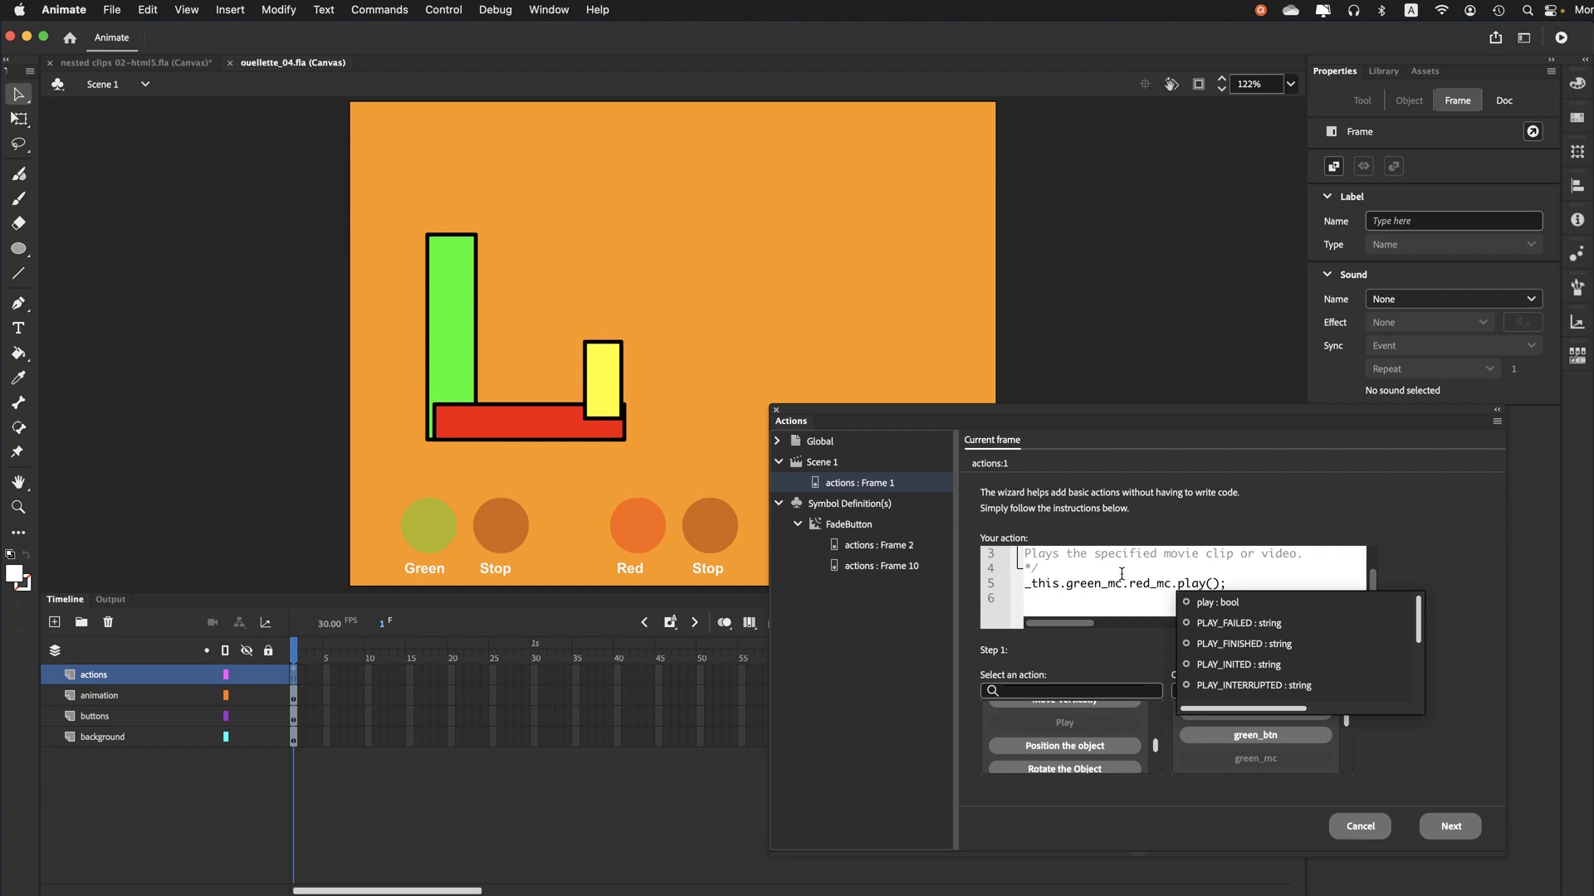
{"action": "left_click", "coordinate": [1285, 576]}
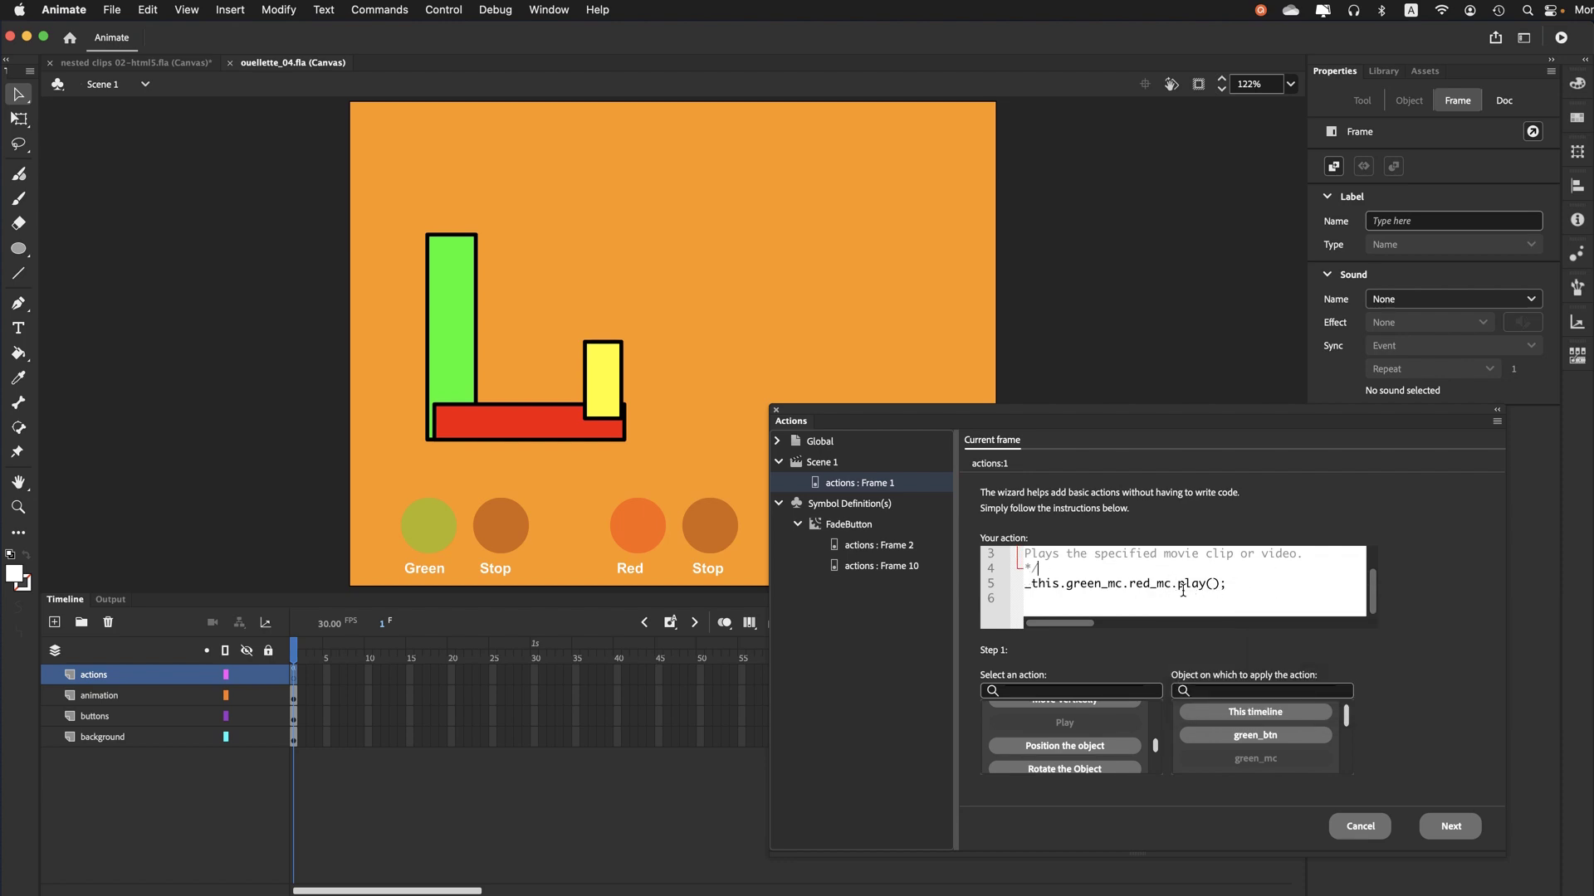
{"action": "left_click_drag", "start_coordinate": [1173, 585], "coordinate": [1066, 594]}
{"action": "left_click", "coordinate": [1135, 590]}
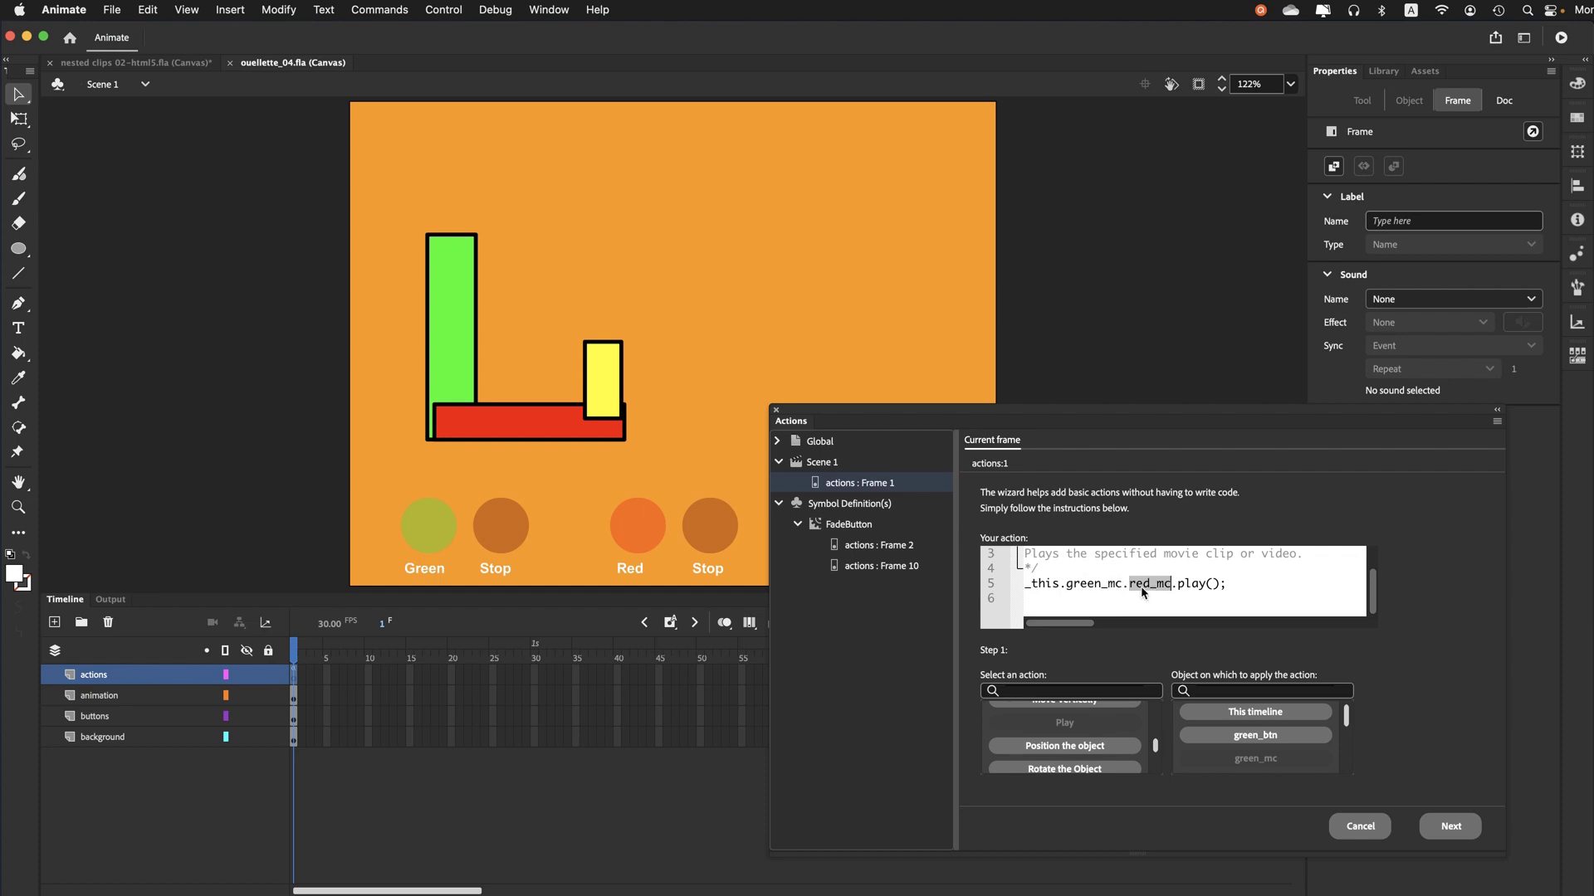
{"action": "left_click", "coordinate": [1095, 589]}
{"action": "double_click", "coordinate": [1191, 585]}
Trigger the red play action On Mouse Click of red_btn and add the code to the frame
{"action": "left_click", "coordinate": [1431, 831]}
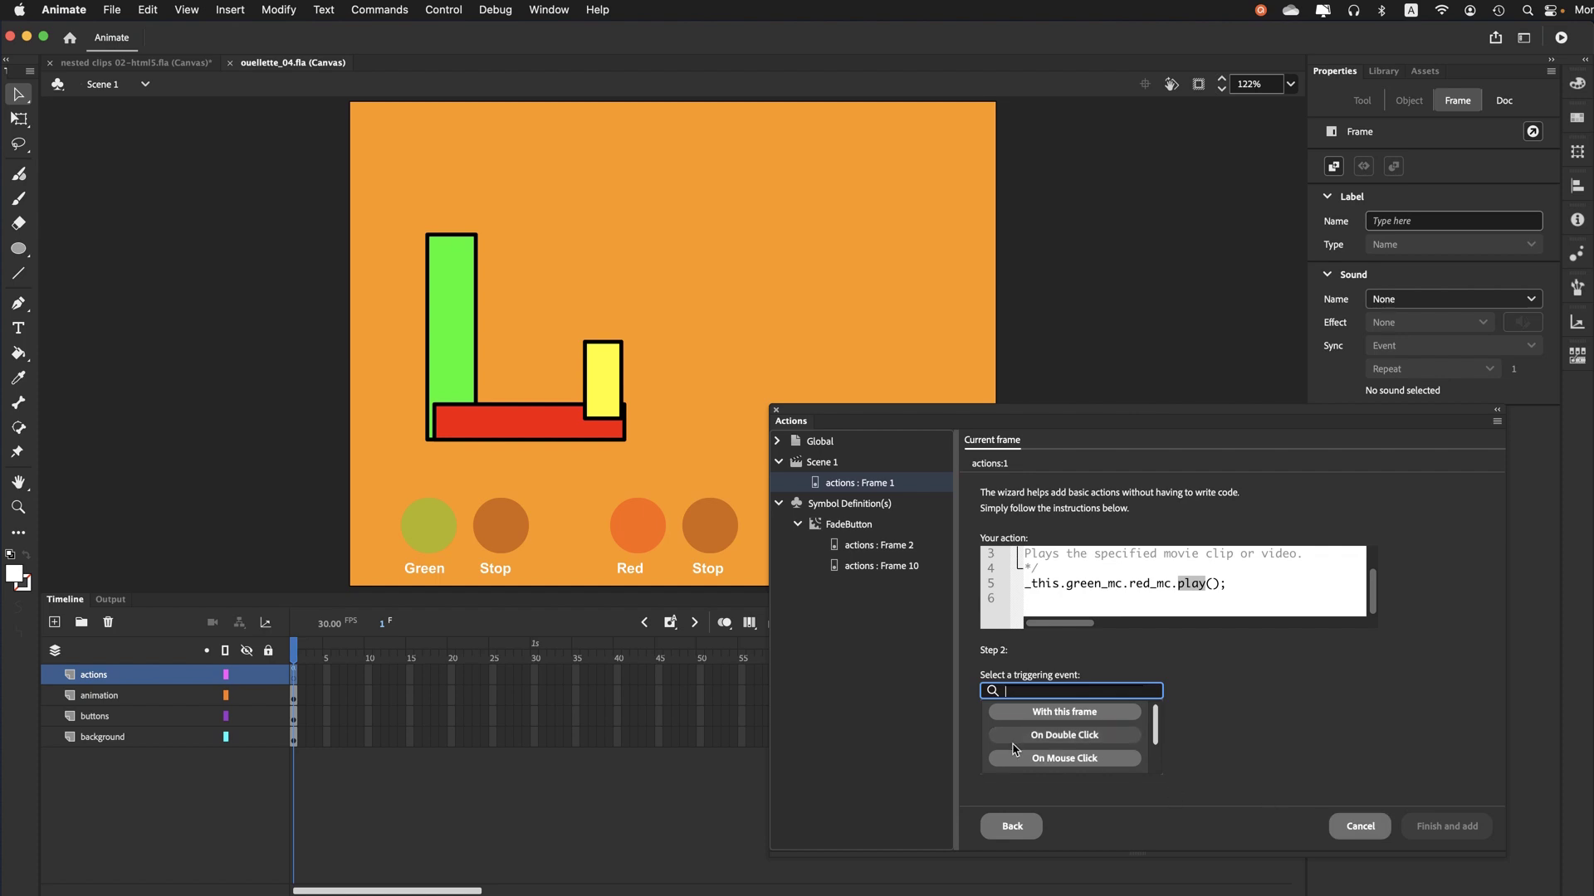
{"action": "left_click", "coordinate": [1025, 759]}
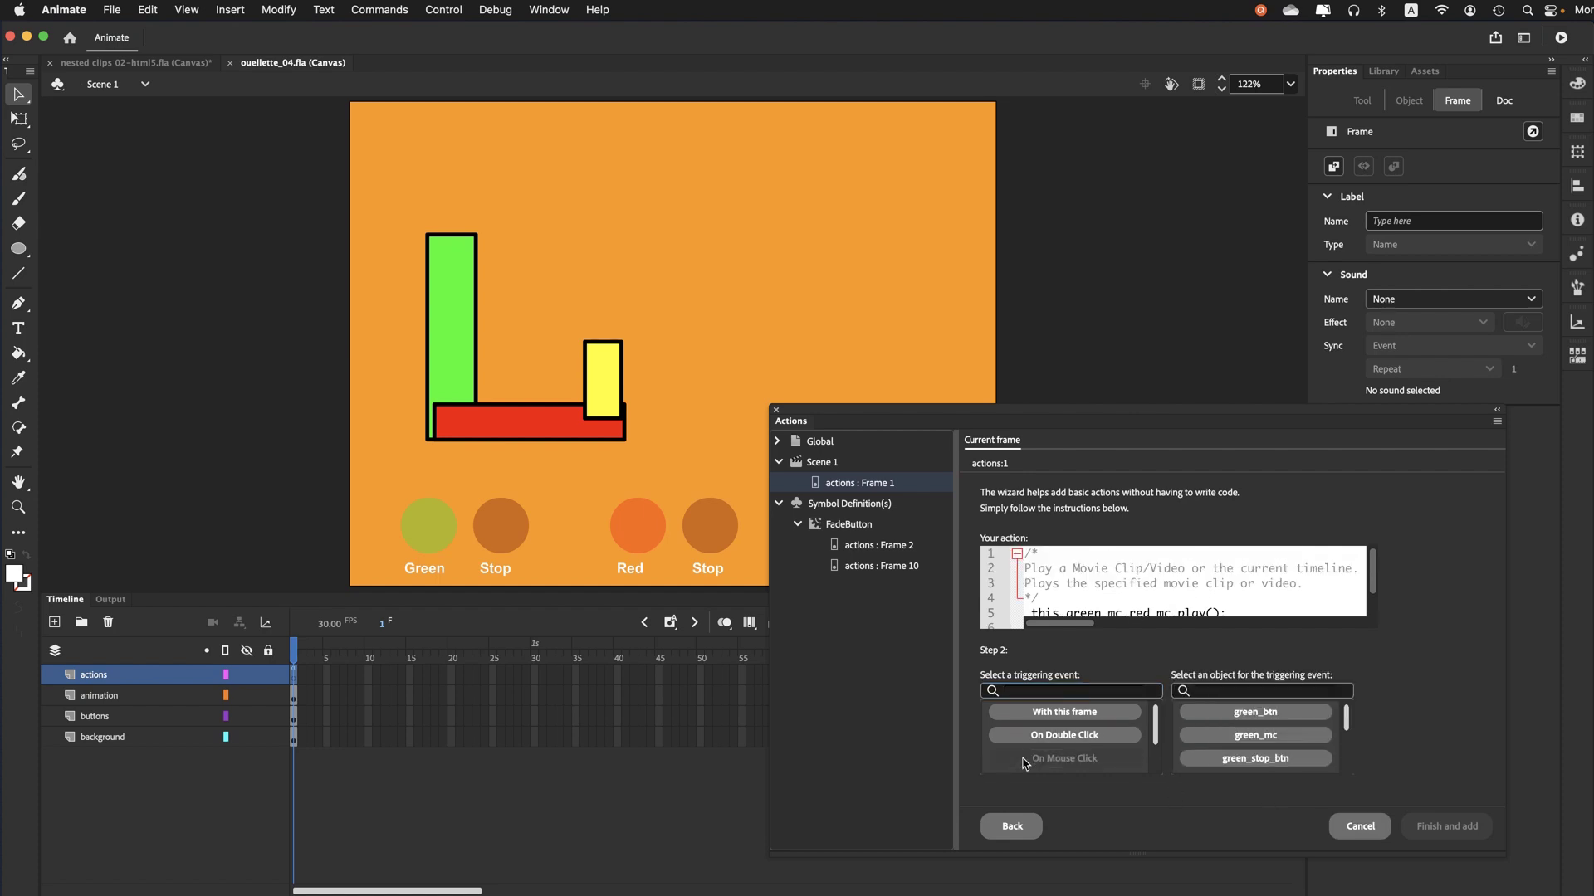
{"action": "scroll", "coordinate": [1242, 727], "scroll_direction": "down", "scroll_amount": 2}
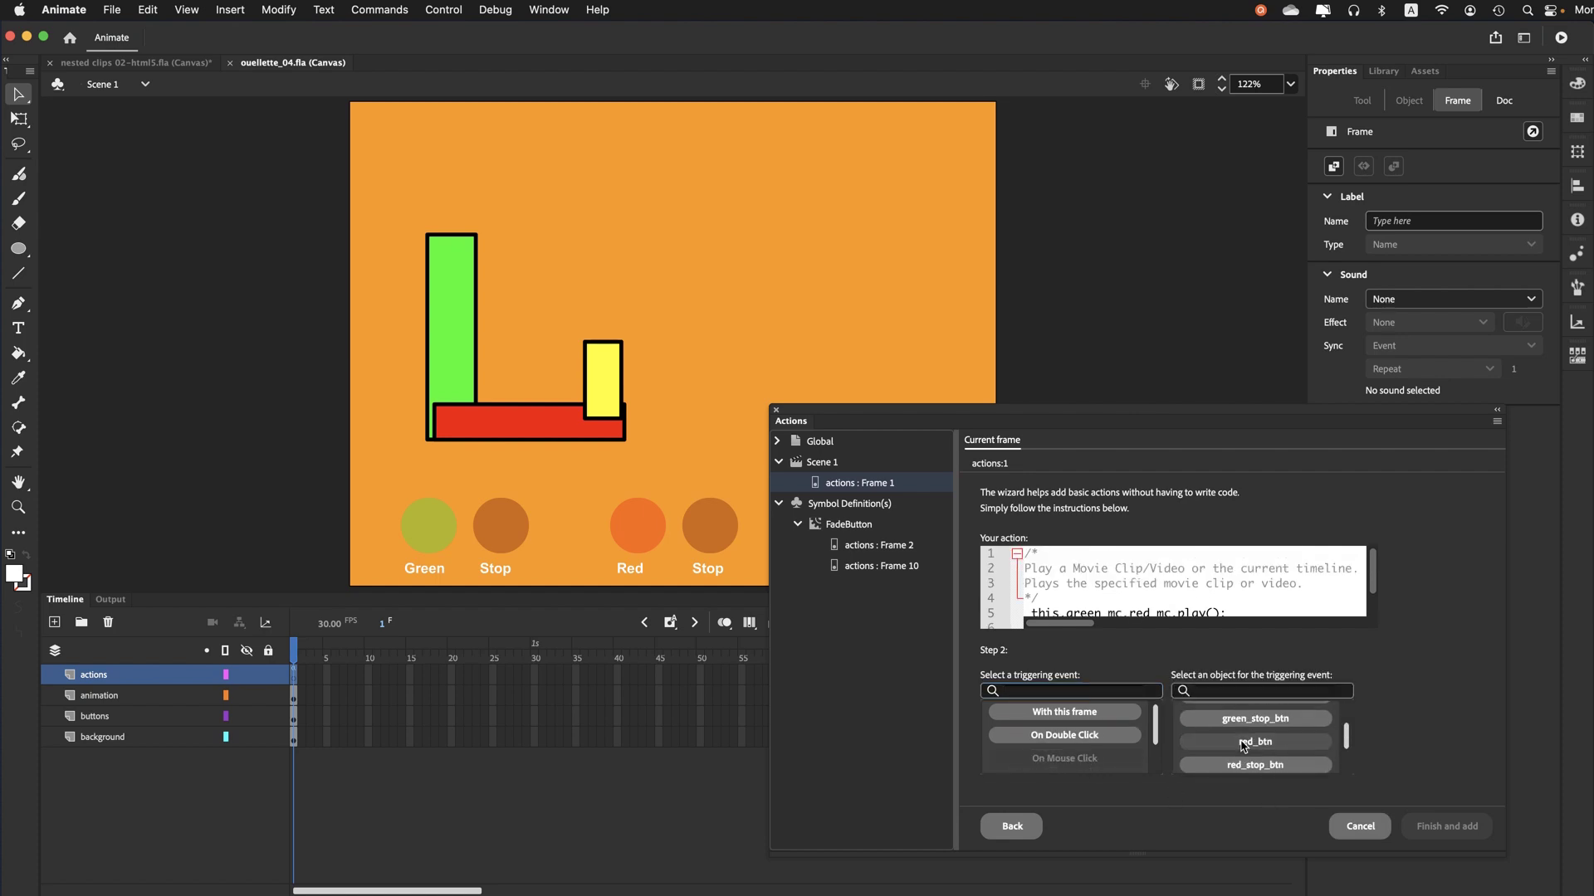
{"action": "left_click", "coordinate": [1253, 741]}
{"action": "left_click", "coordinate": [1424, 828]}
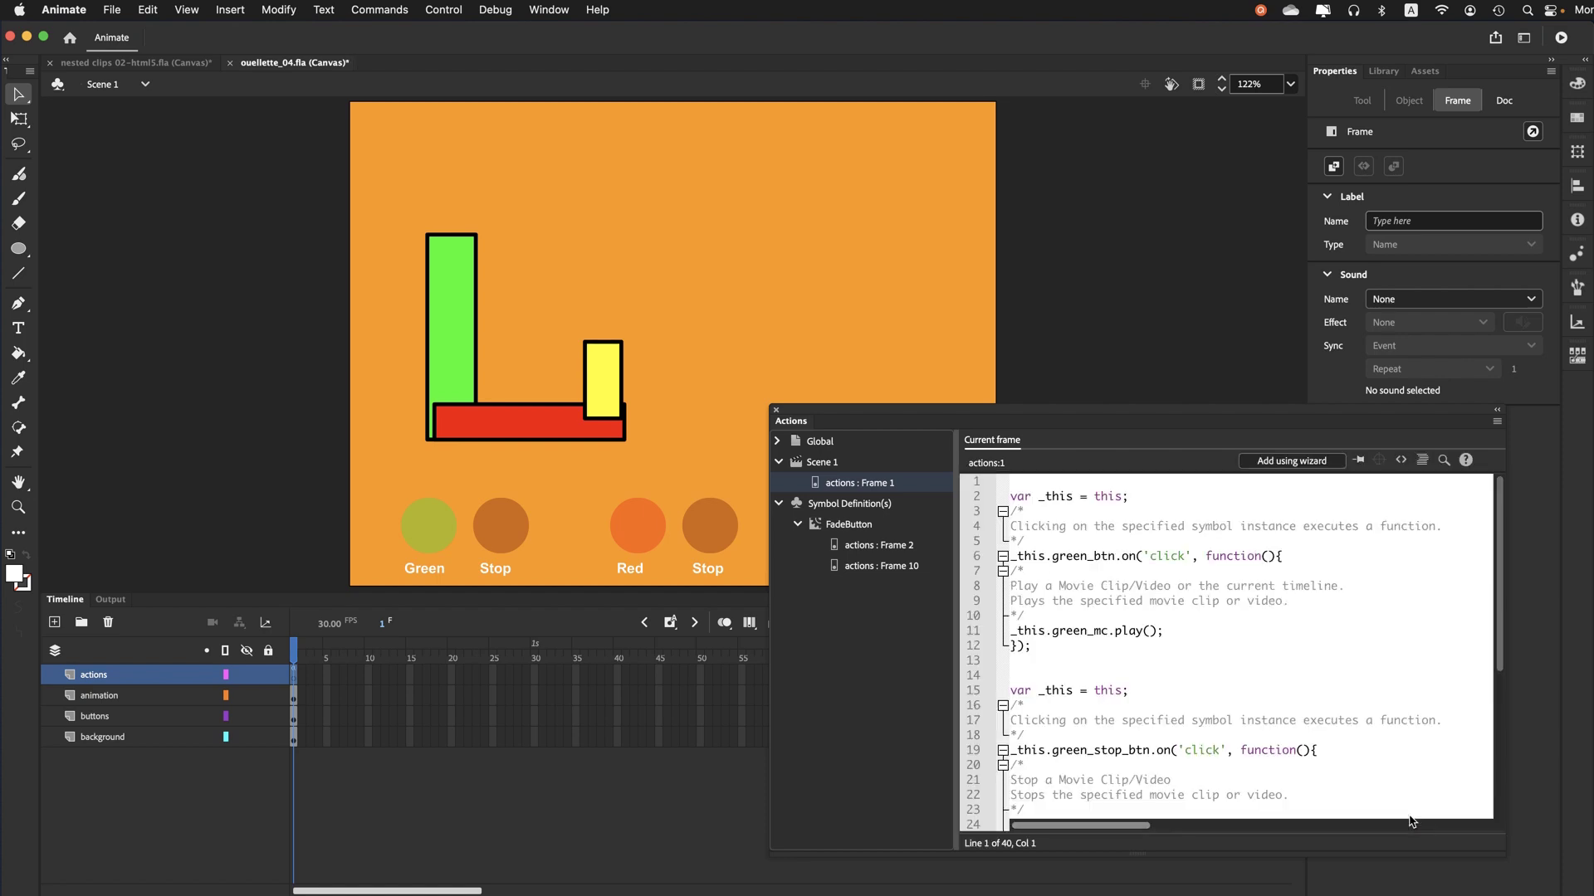
Create a wizard Stop action on green_mc and edit its code to _this.green_mc.red_mc.stop();
{"action": "left_click", "coordinate": [1265, 468]}
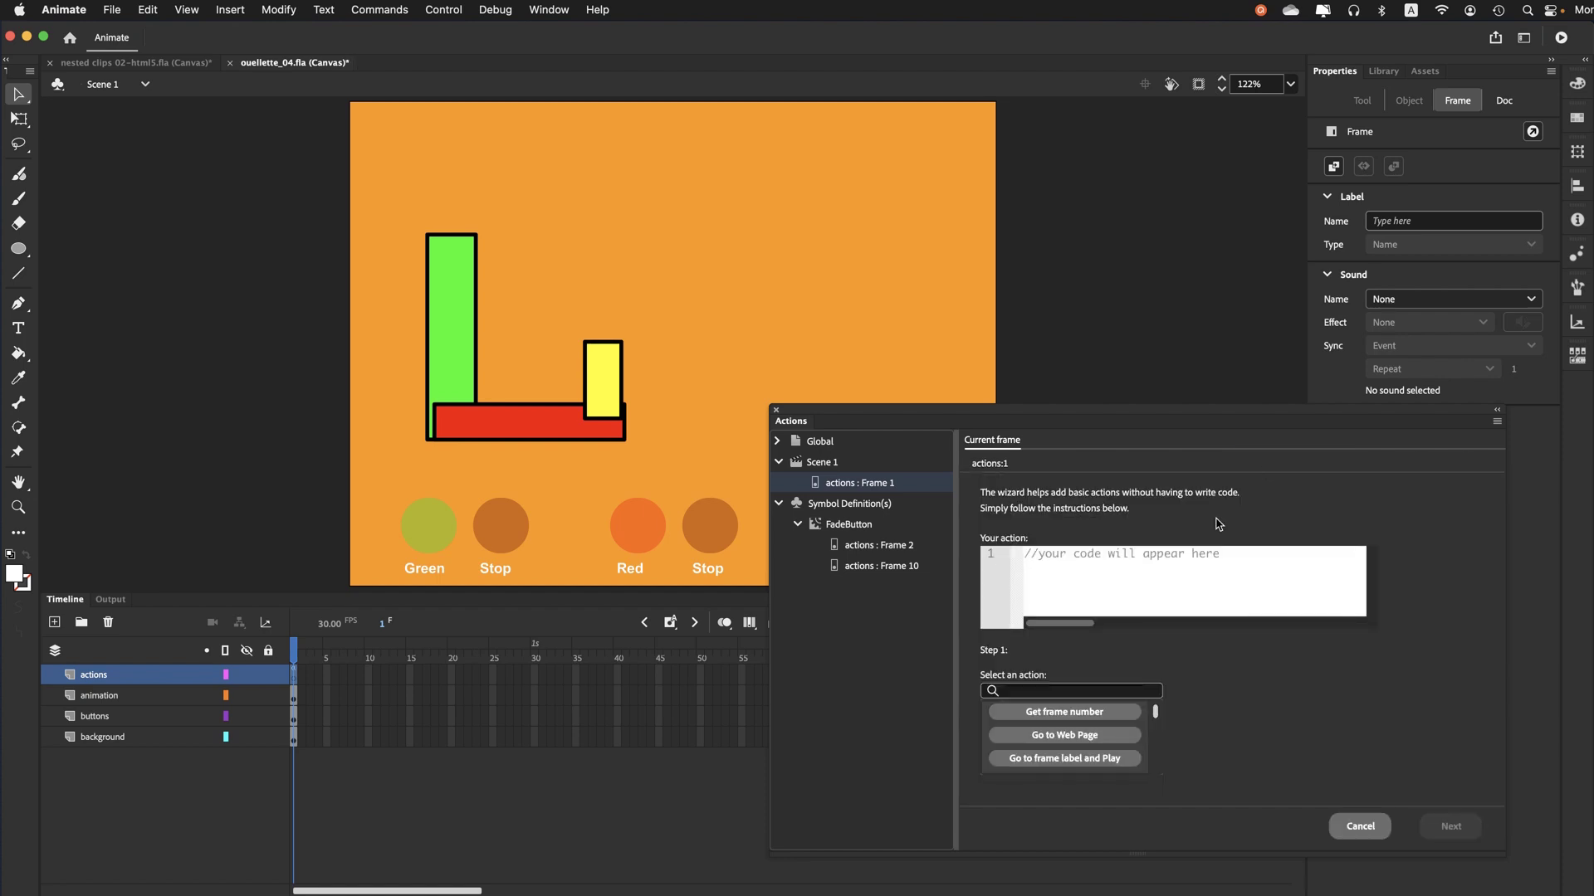
{"action": "scroll", "coordinate": [1071, 738], "scroll_direction": "down", "scroll_amount": 5}
{"action": "left_click", "coordinate": [1065, 739]}
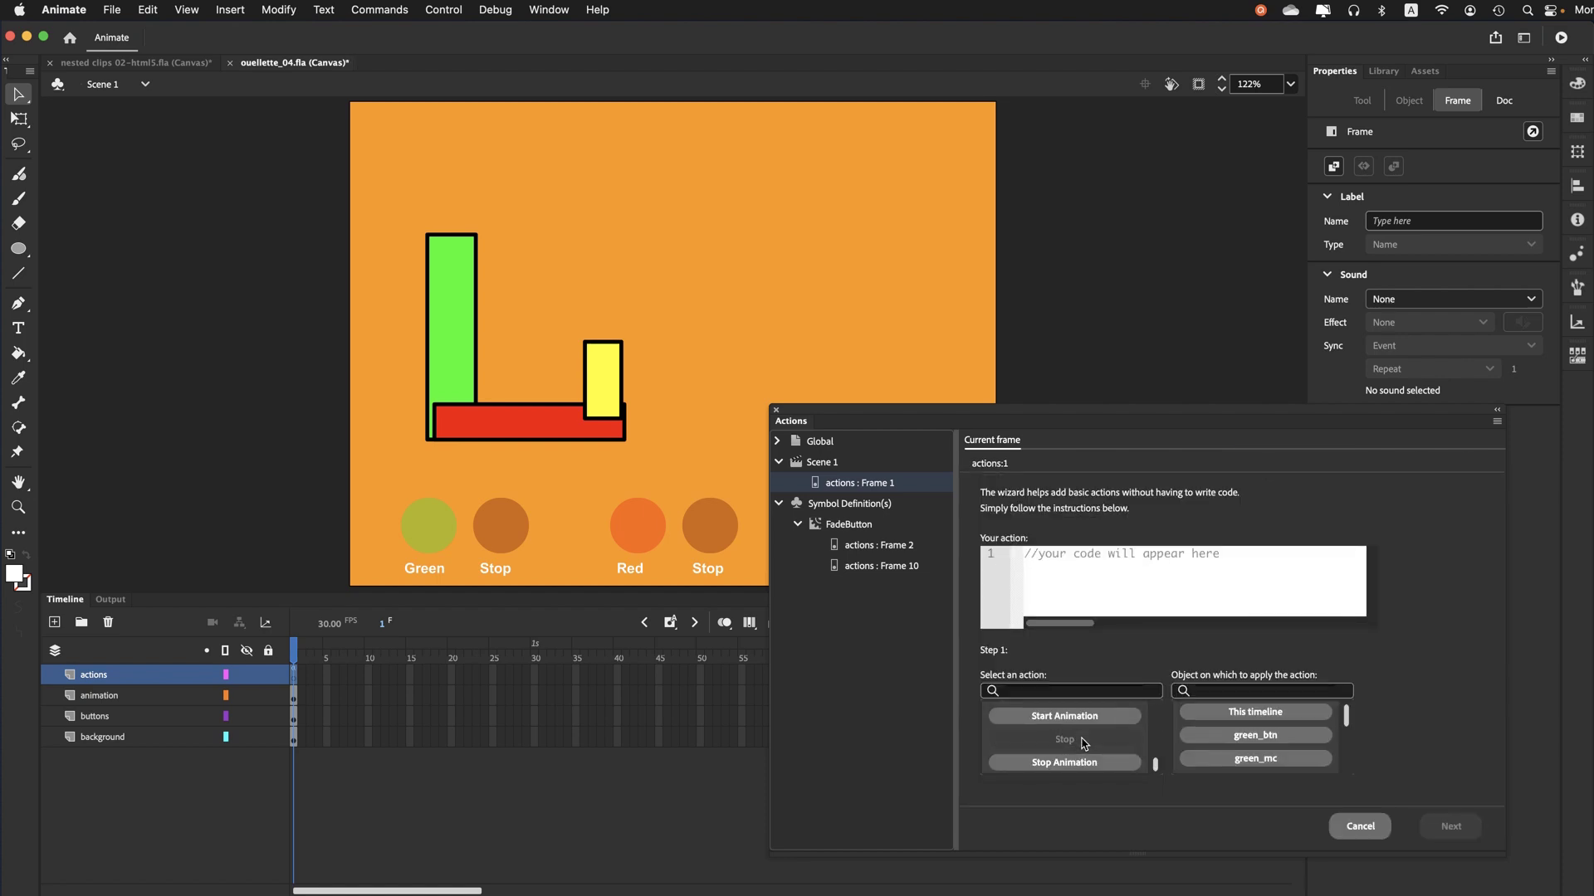
{"action": "left_click", "coordinate": [1233, 760]}
{"action": "scroll", "coordinate": [1130, 618], "scroll_direction": "down", "scroll_amount": 1}
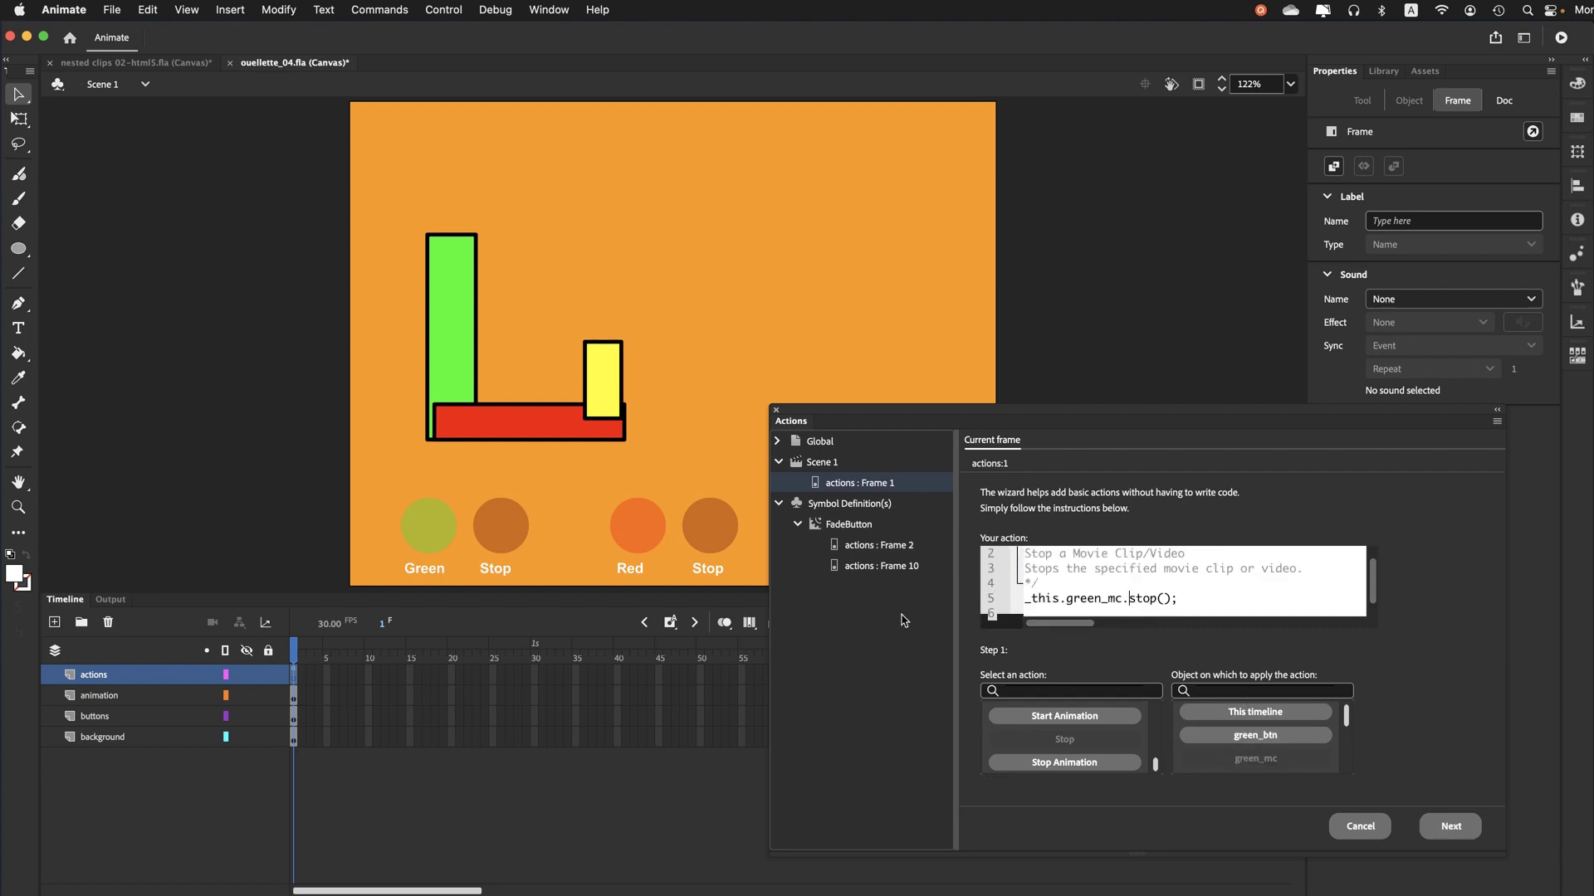
{"action": "type", "text": "red"}
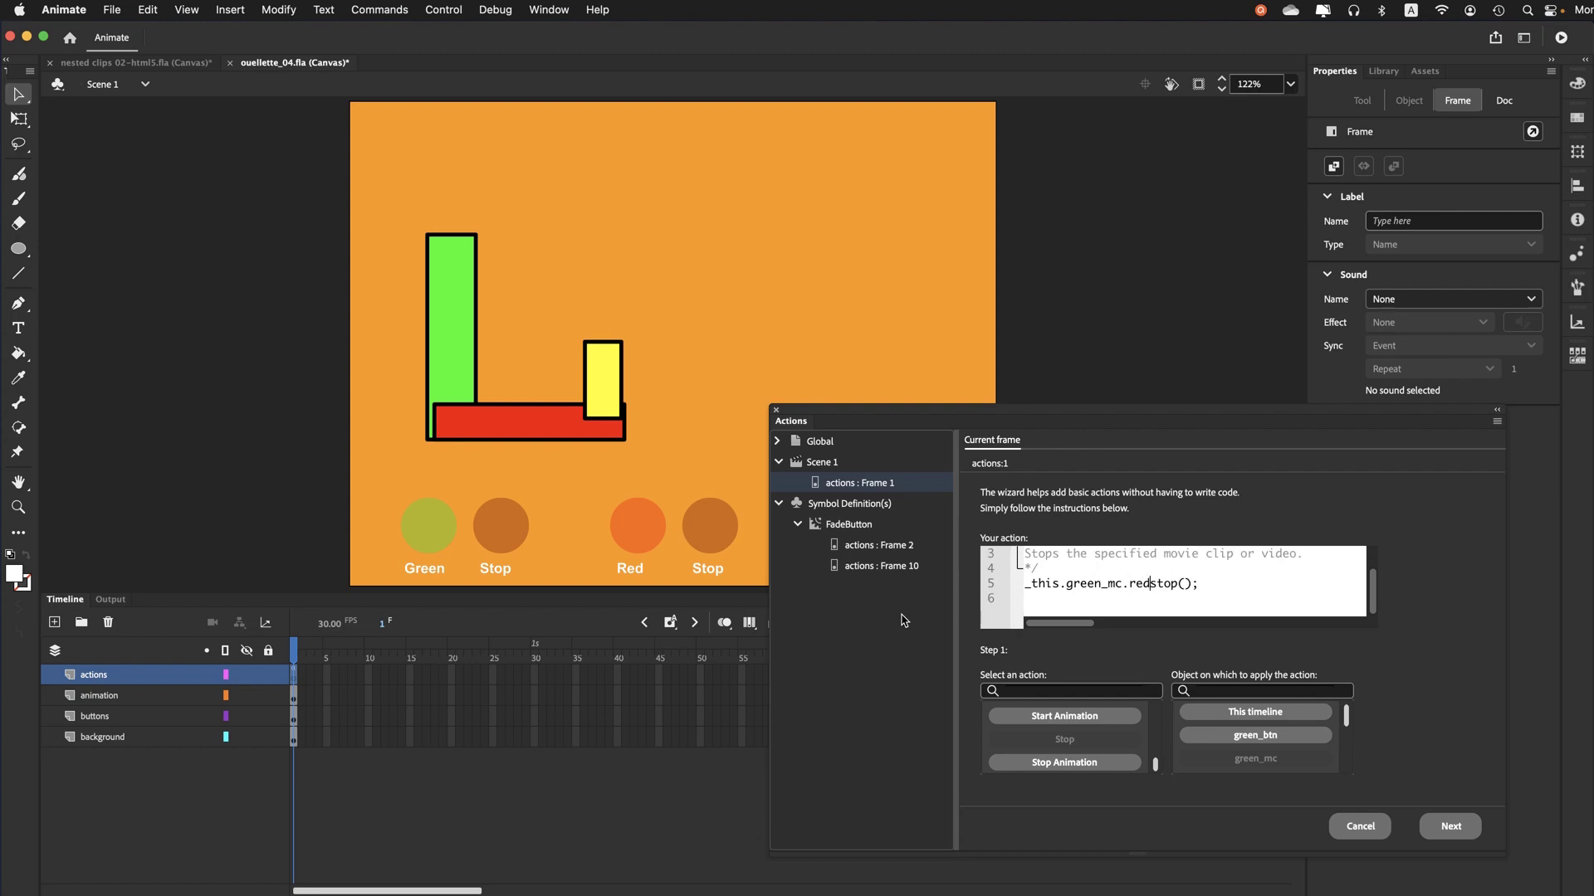
{"action": "type", "text": "_mc."}
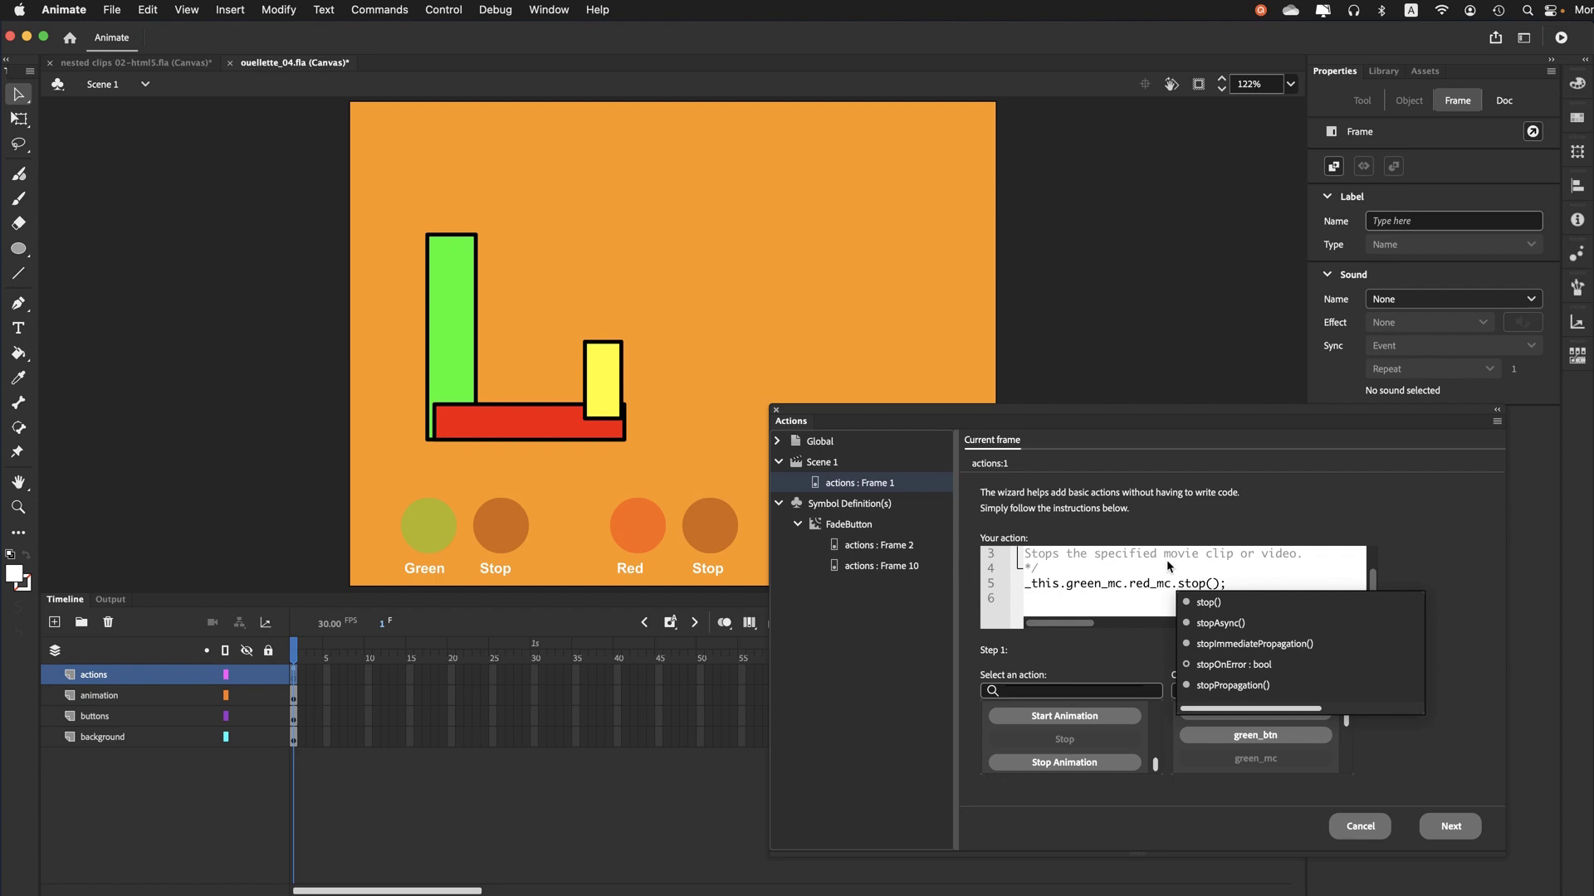
{"action": "left_click", "coordinate": [1181, 583]}
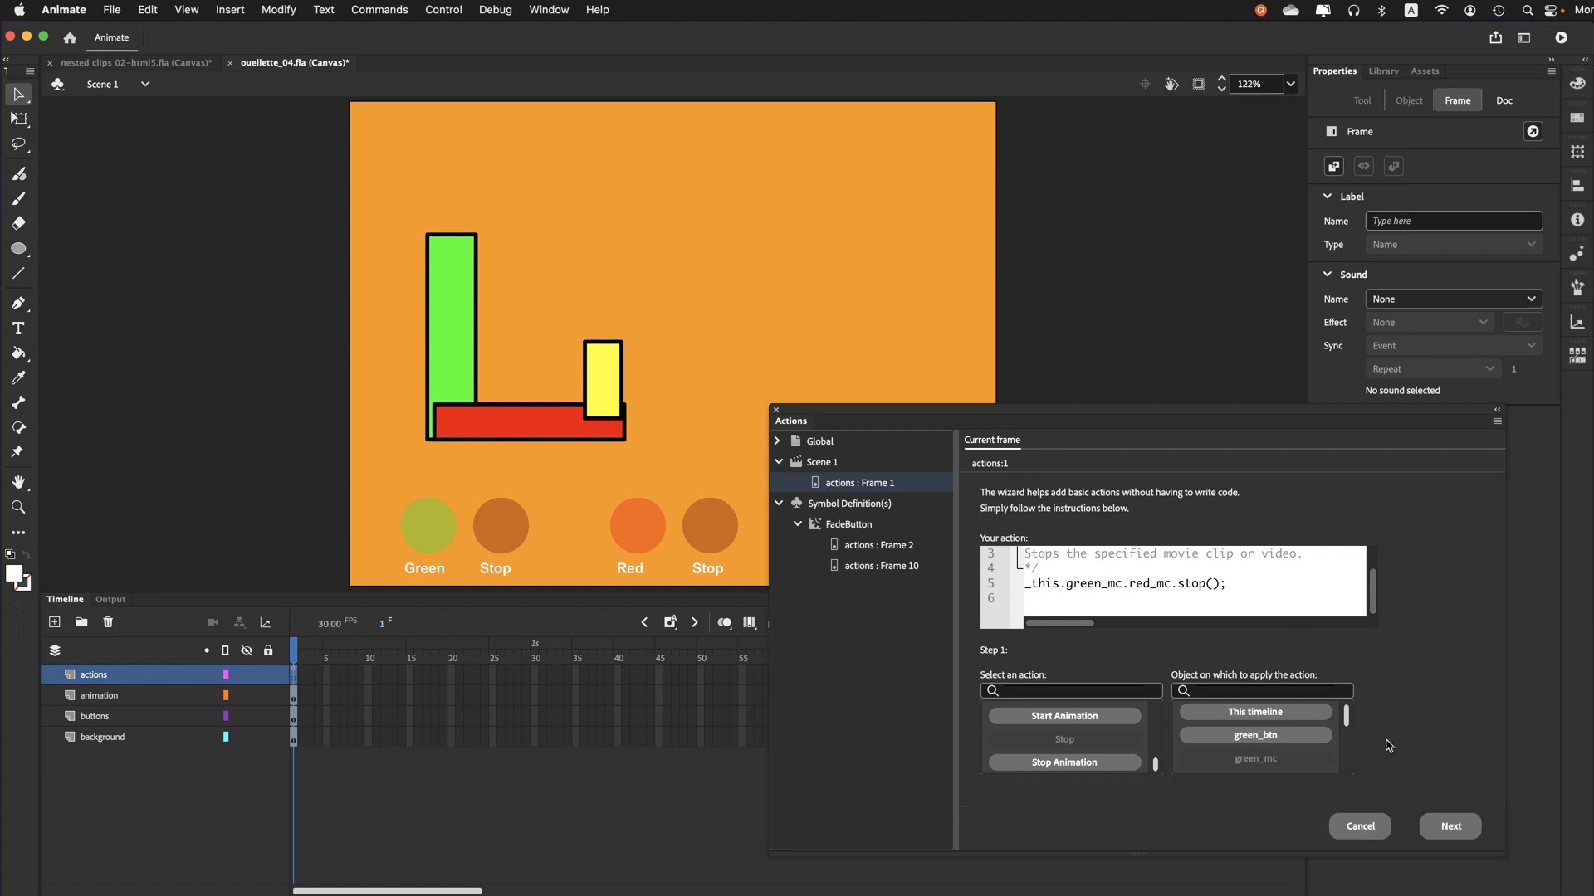
Trigger the red stop action On Mouse Click of red_stop_btn, add it to the frame and save the document
{"action": "left_click", "coordinate": [1450, 826]}
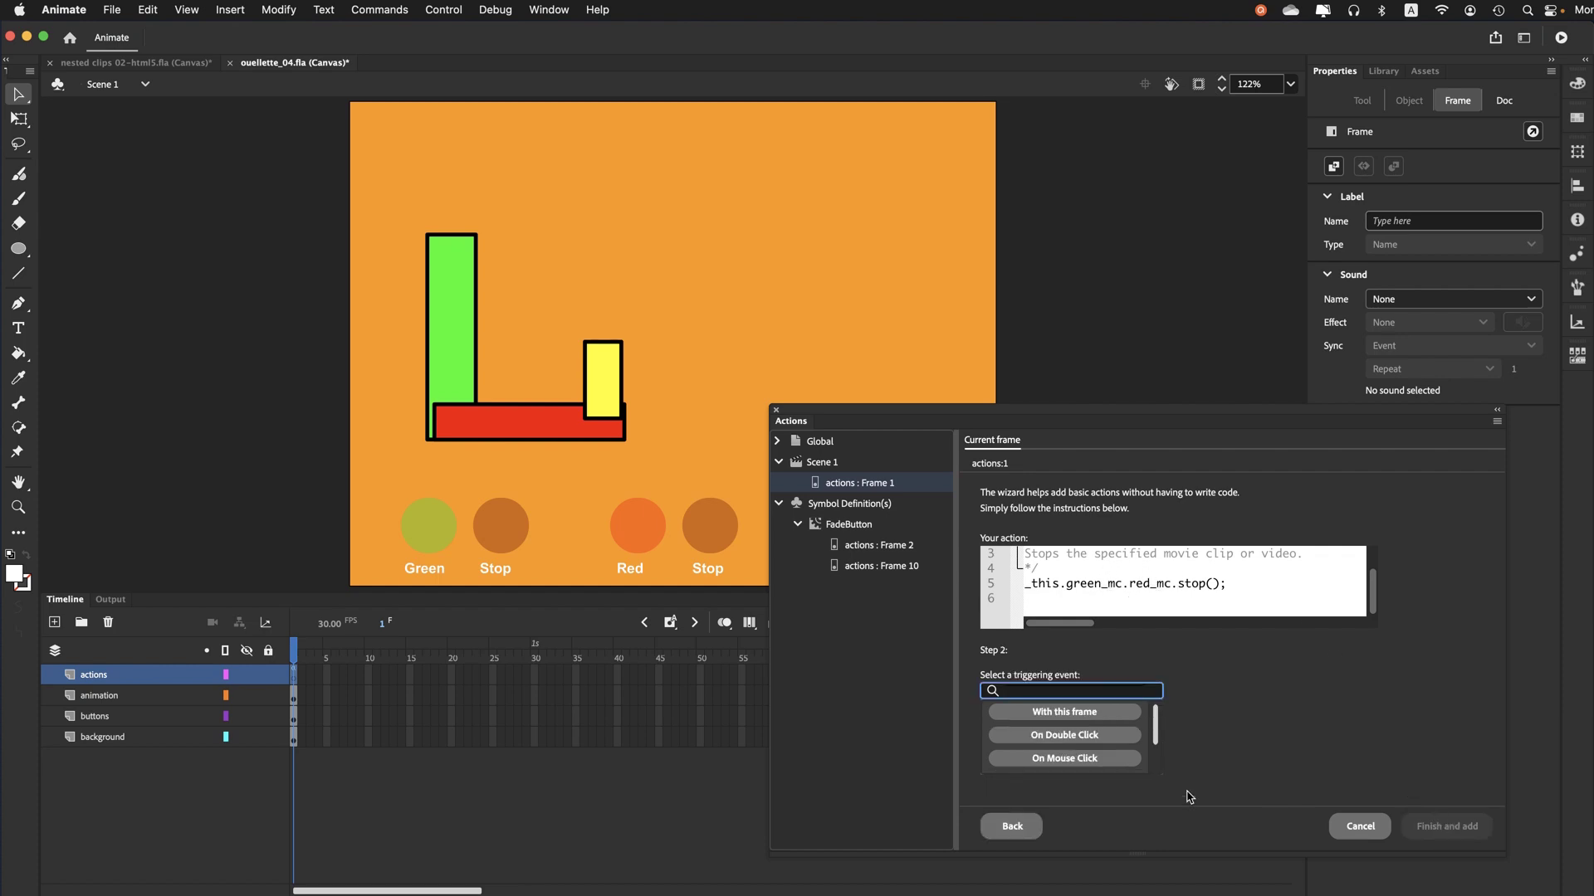
{"action": "left_click", "coordinate": [1104, 762]}
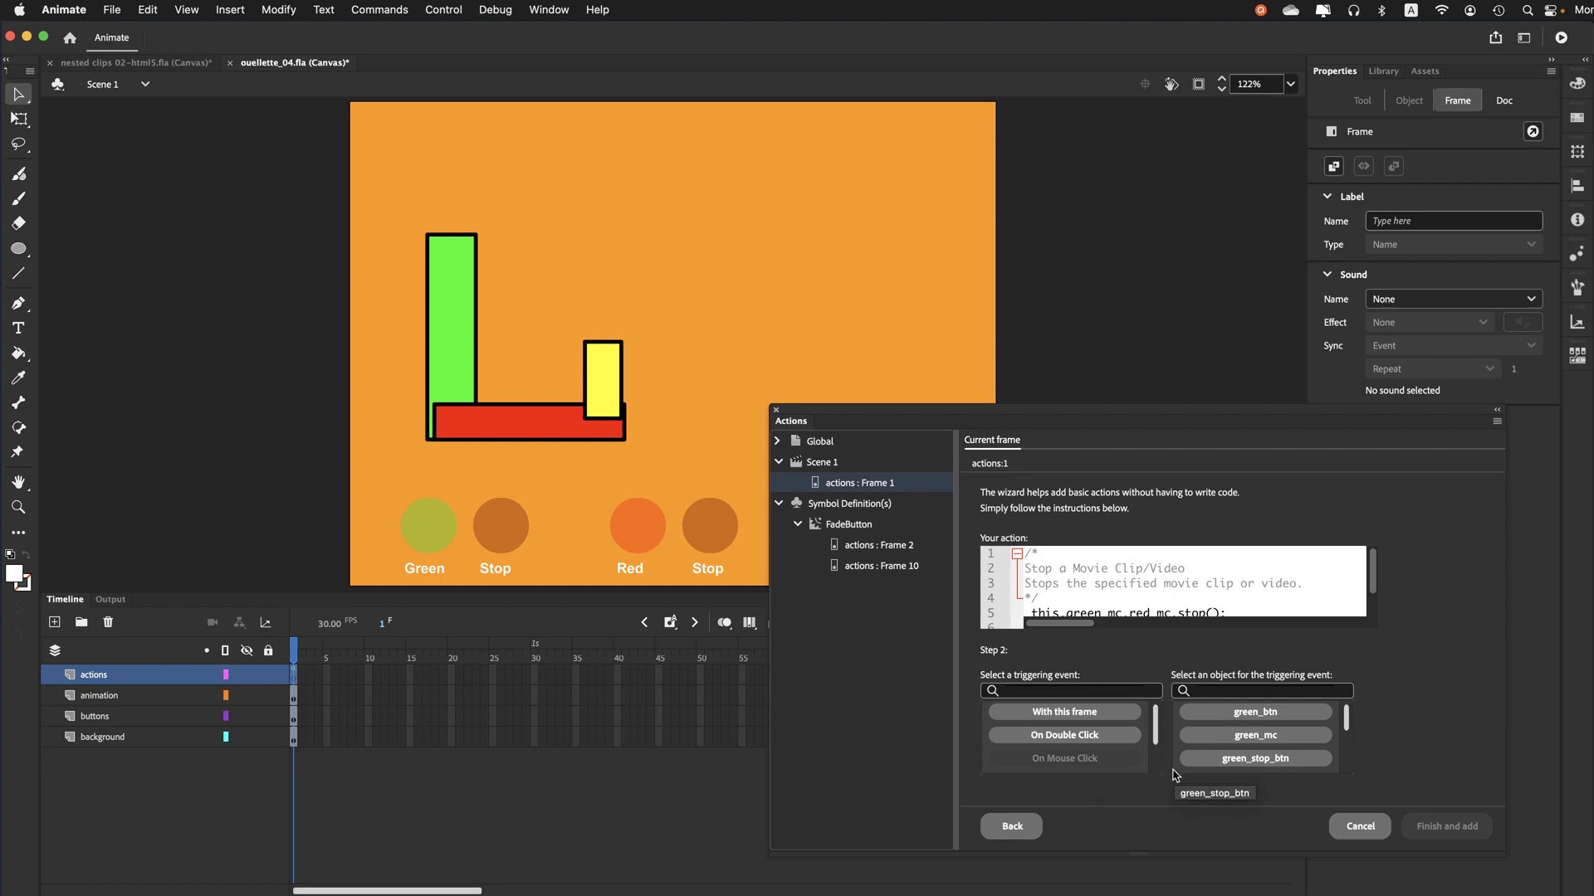
{"action": "scroll", "coordinate": [1212, 762], "scroll_direction": "down", "scroll_amount": 2}
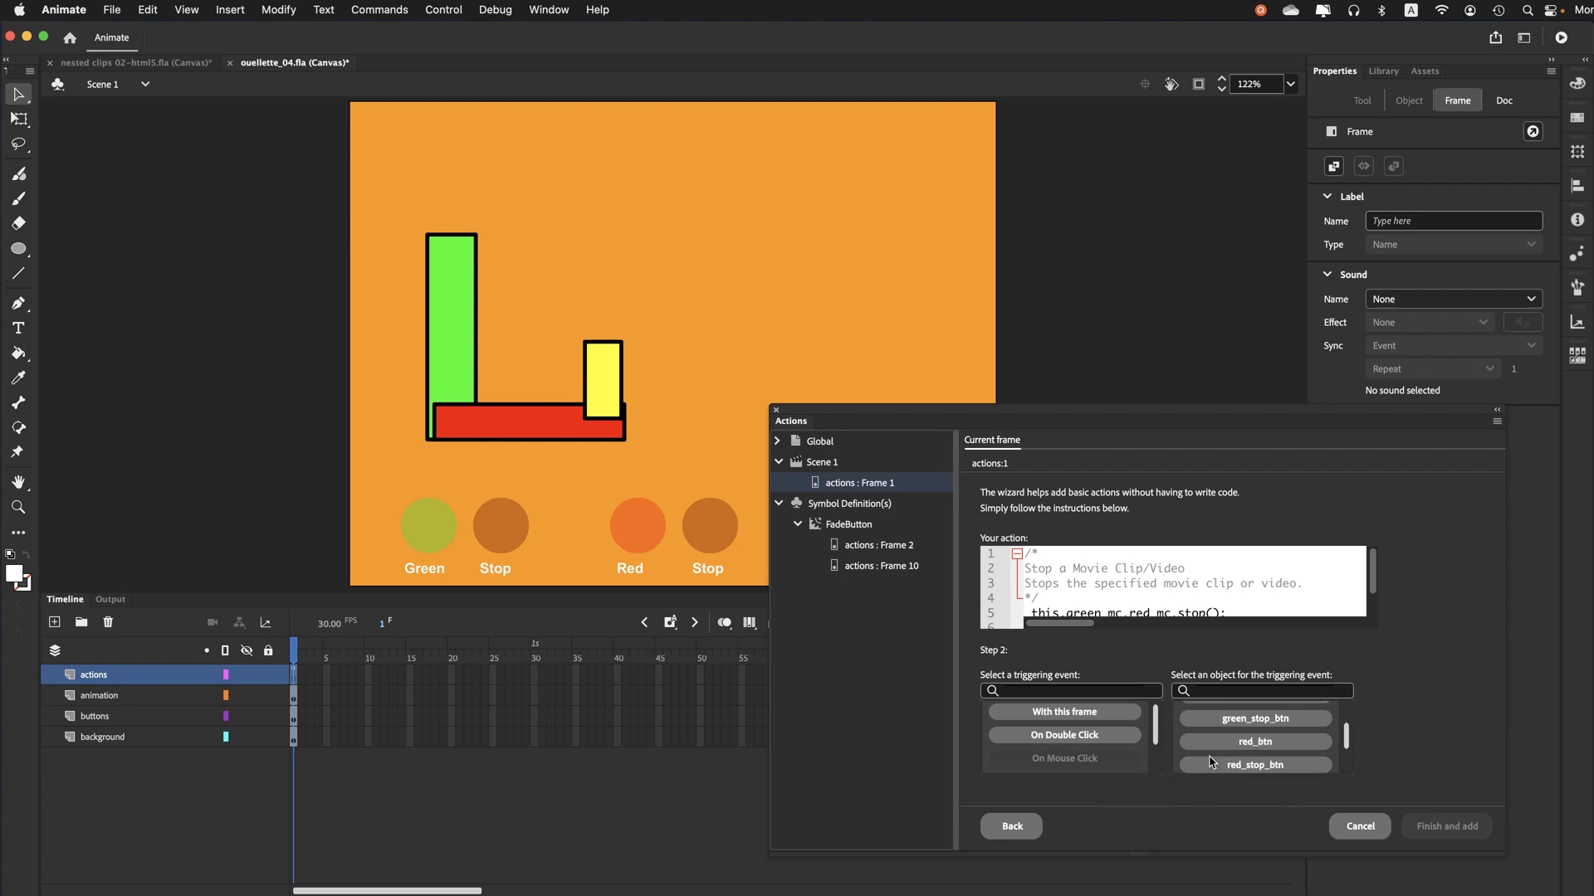
{"action": "left_click", "coordinate": [1212, 762]}
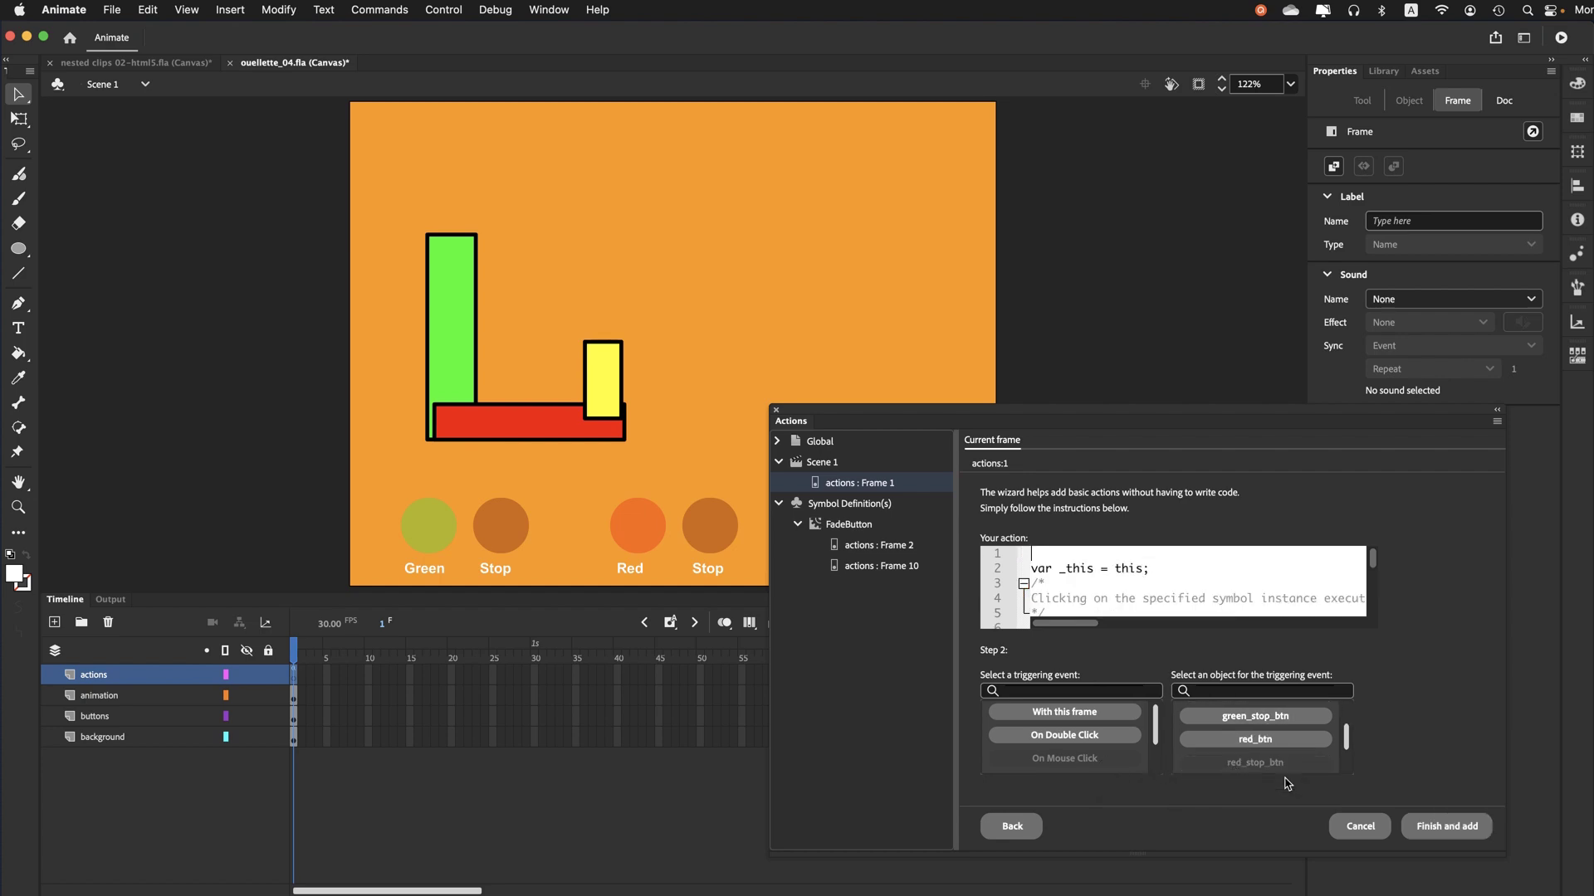
{"action": "left_click", "coordinate": [1469, 827]}
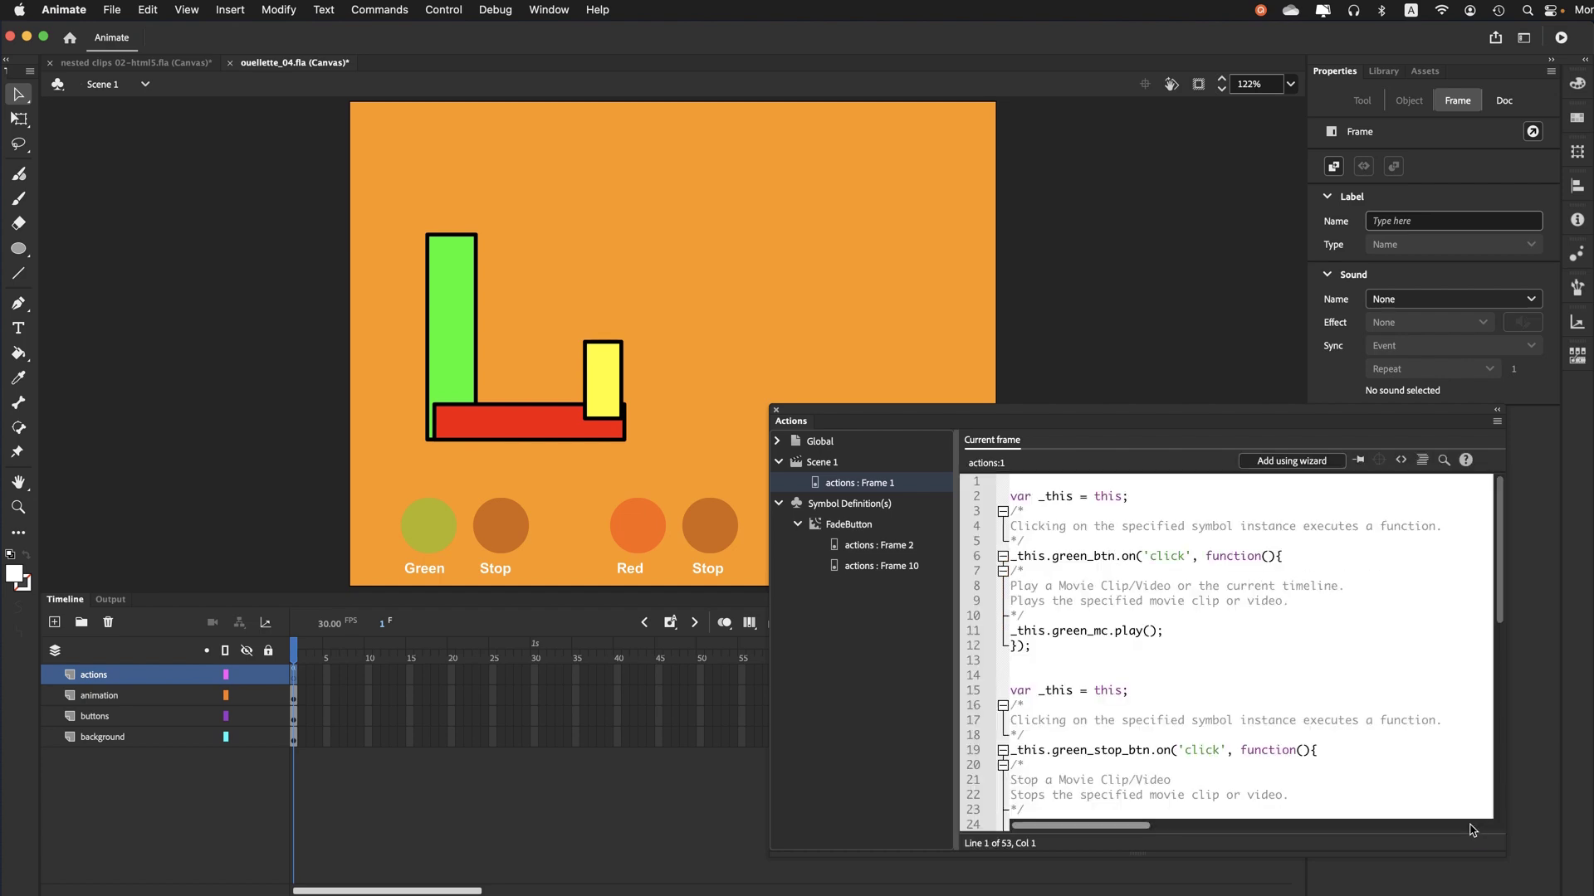
{"action": "left_click", "coordinate": [103, 9]}
{"action": "left_click", "coordinate": [127, 165]}
Create a wizard Play action on green_mc and edit its code to _this.green_mc.red_mc.yellow_mc.play();
{"action": "left_click", "coordinate": [1265, 468]}
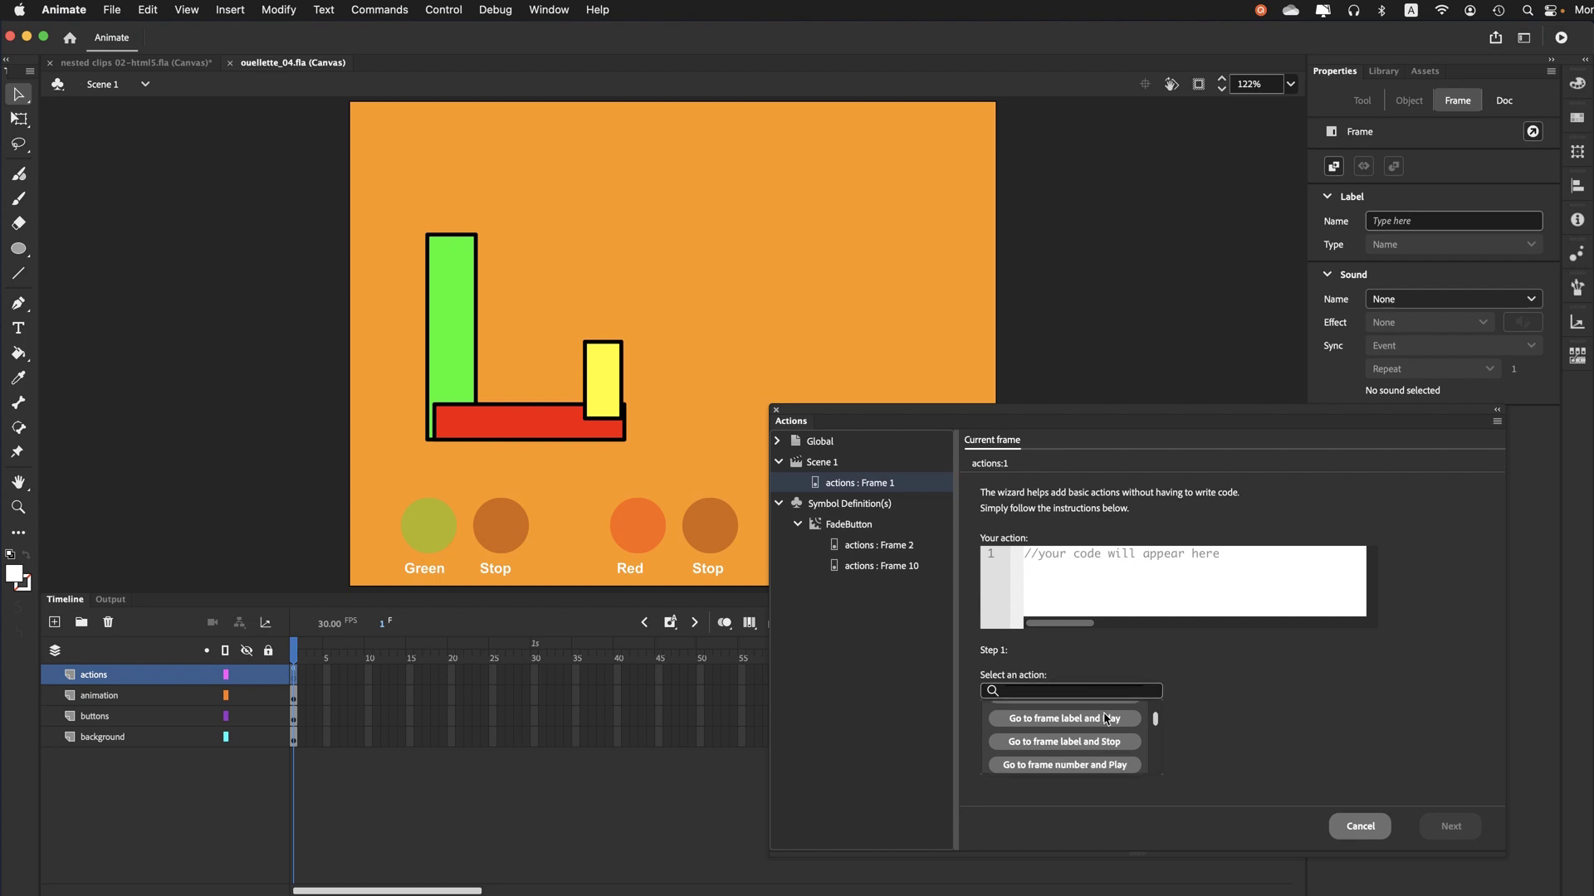
{"action": "scroll", "coordinate": [1104, 719], "scroll_direction": "down", "scroll_amount": 5}
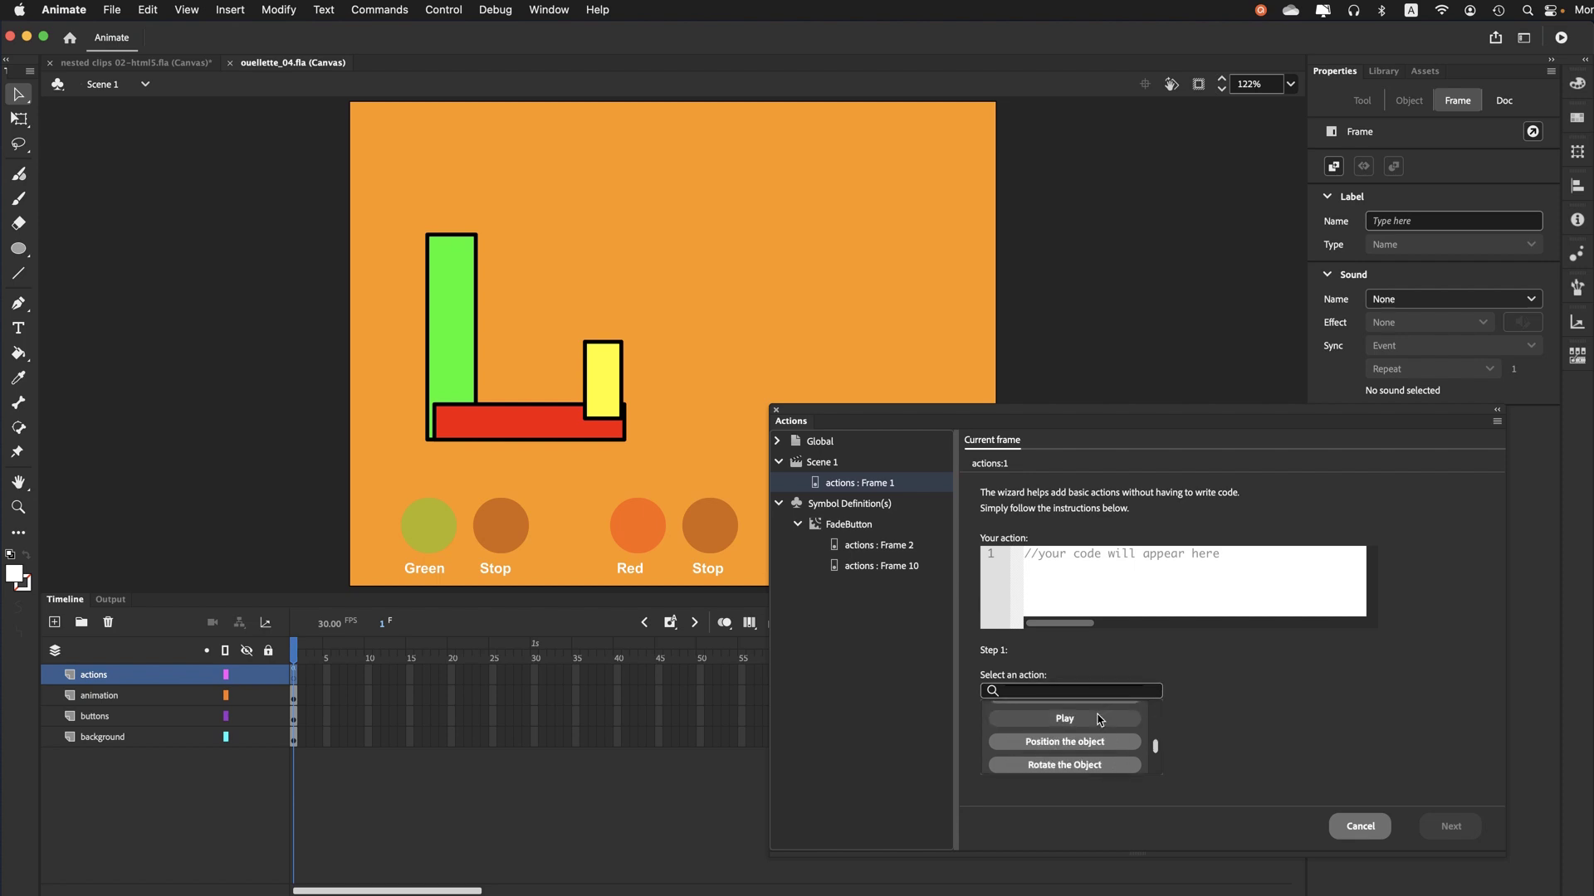
{"action": "left_click", "coordinate": [1100, 719]}
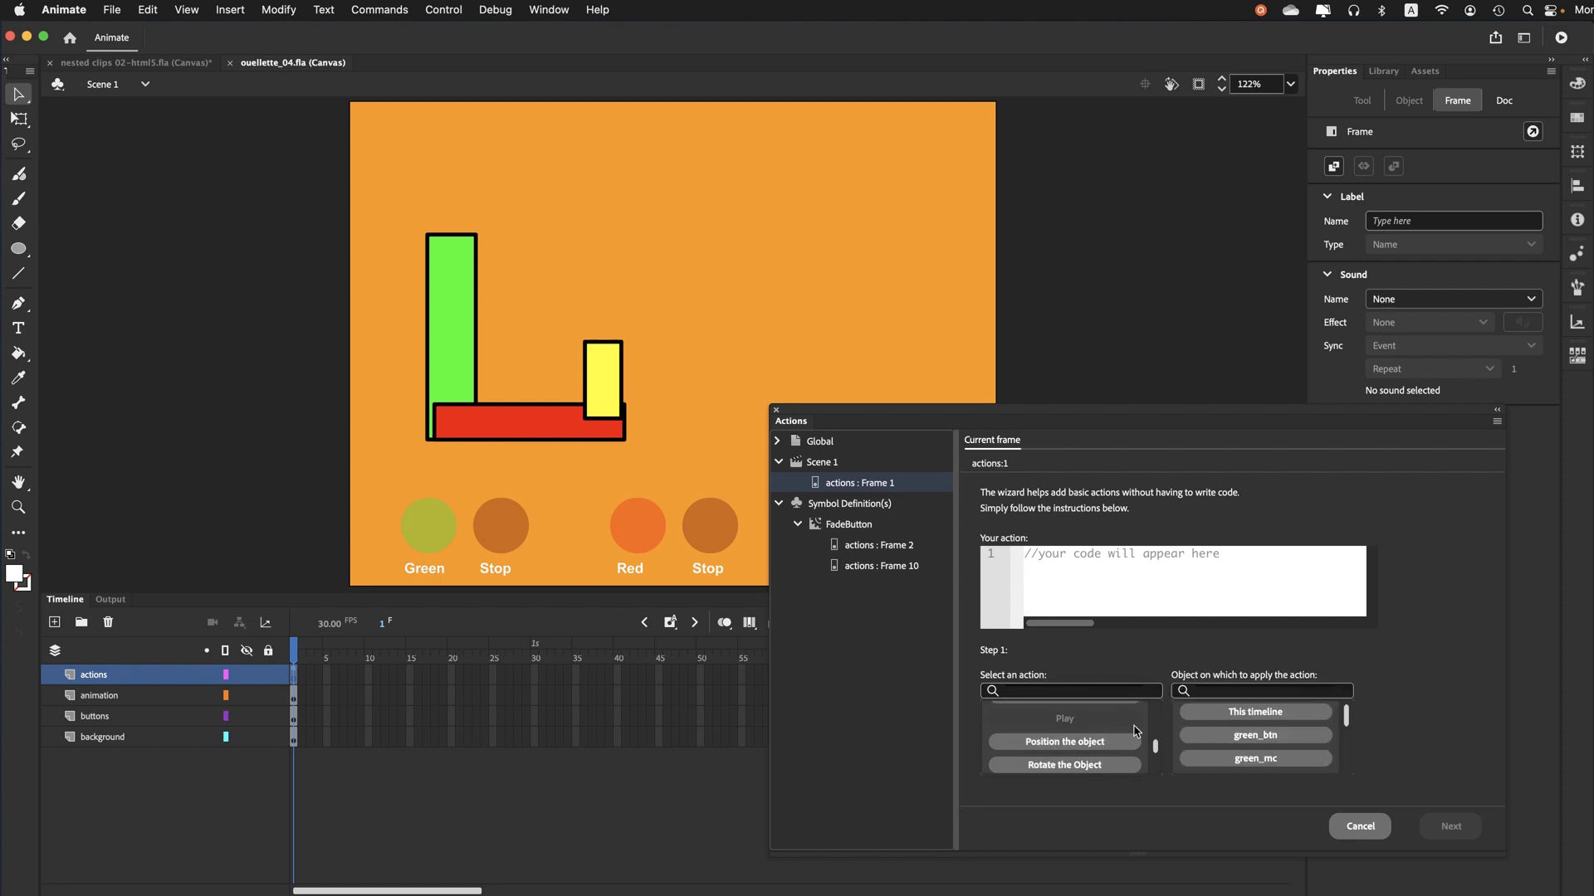
{"action": "left_click", "coordinate": [1283, 757]}
{"action": "left_click", "coordinate": [1131, 616]}
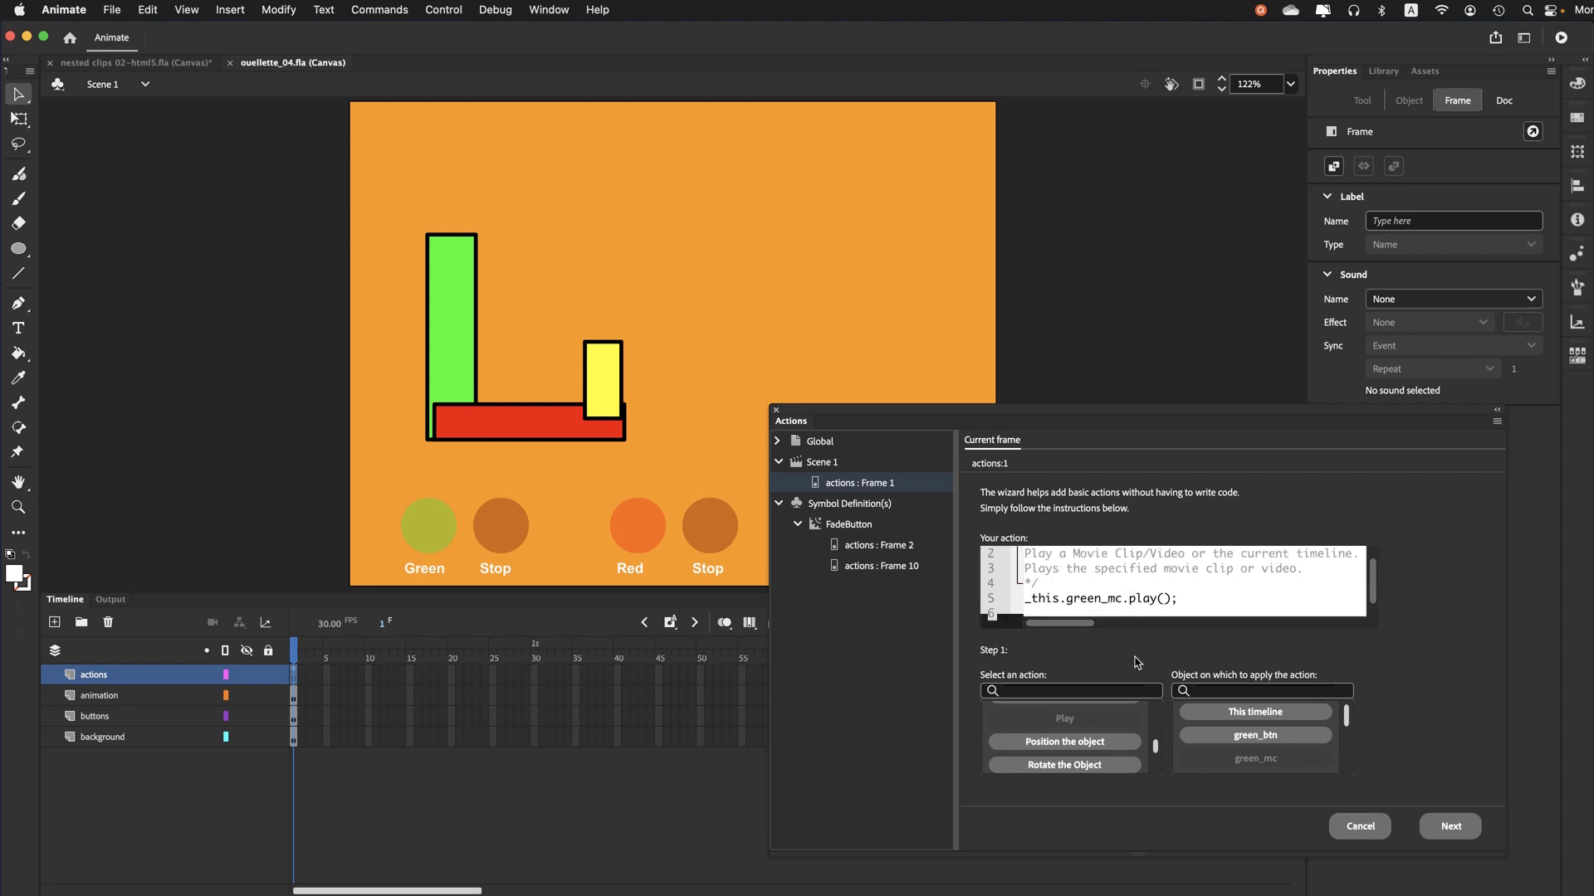
{"action": "type", "text": "red_mc"}
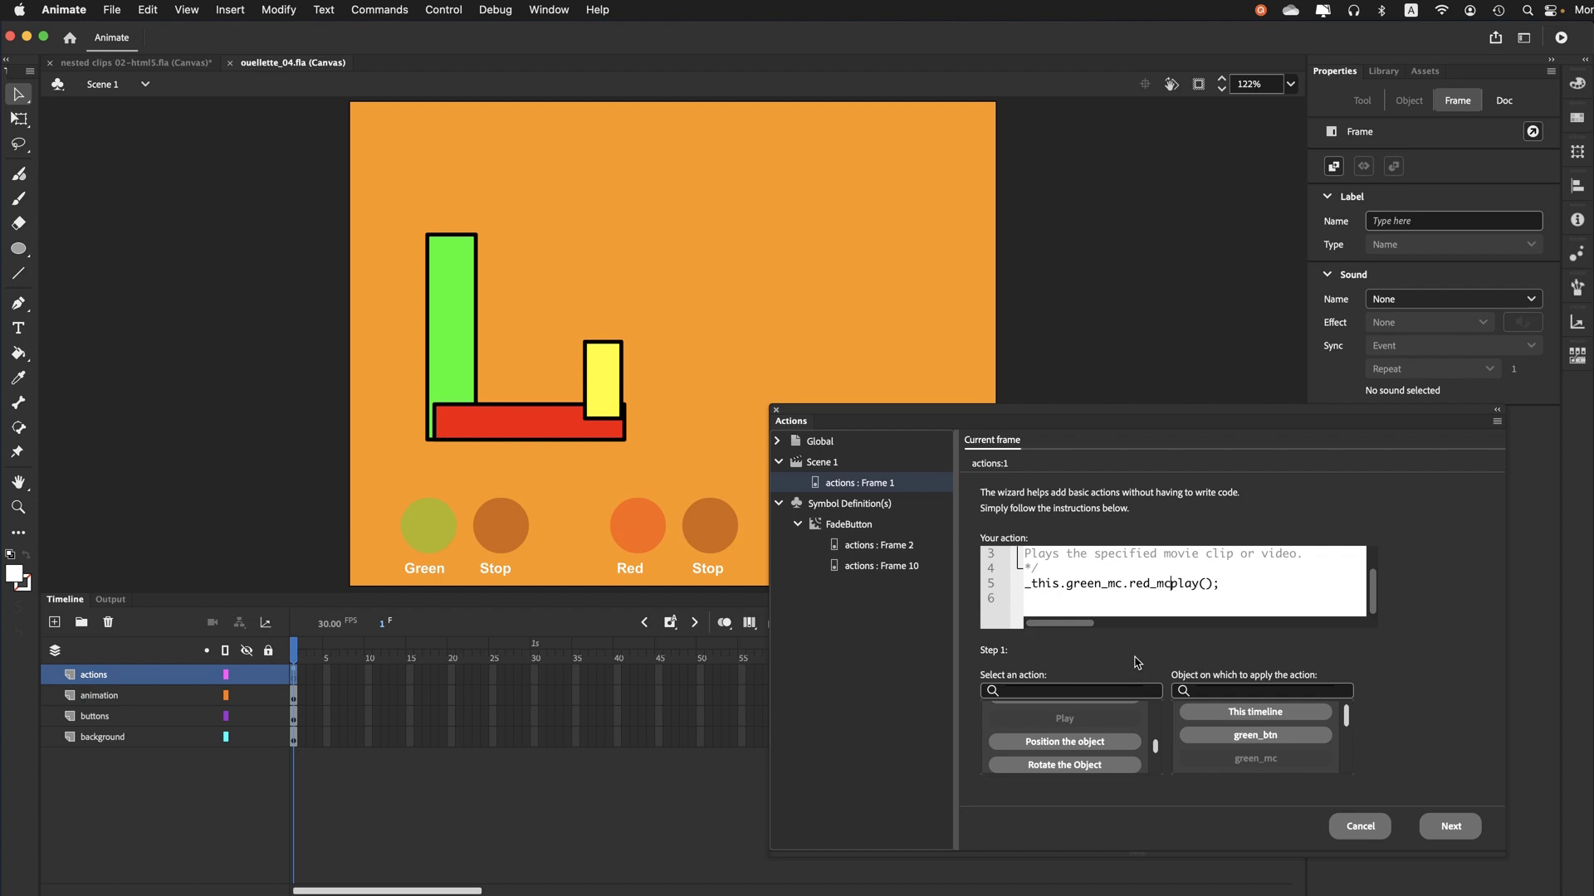
{"action": "type", "text": "."}
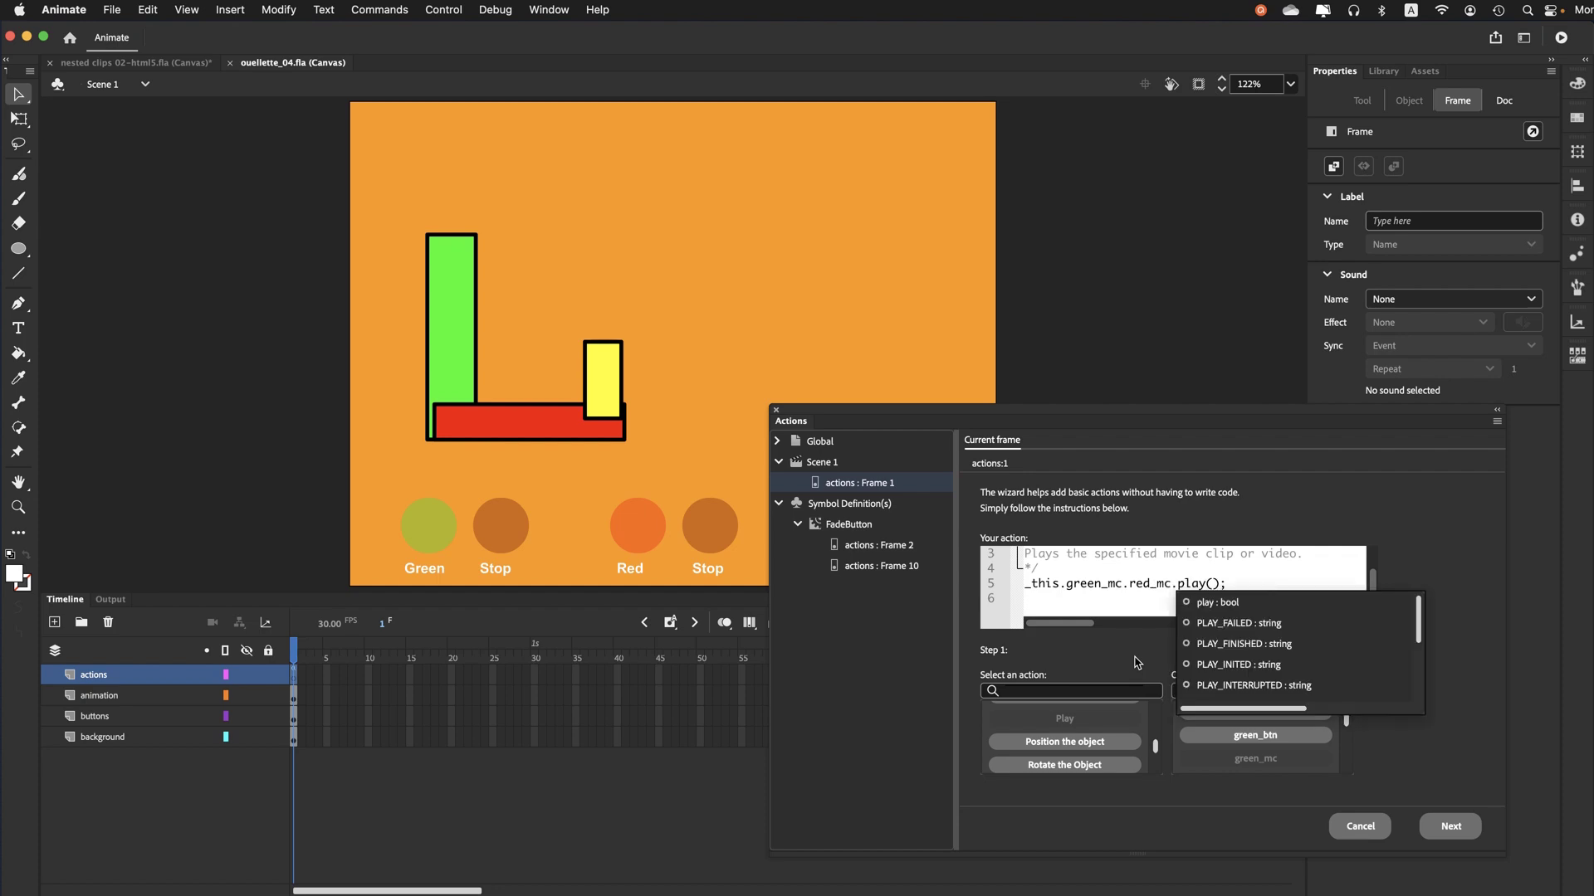
{"action": "type", "text": "yellow_mc."}
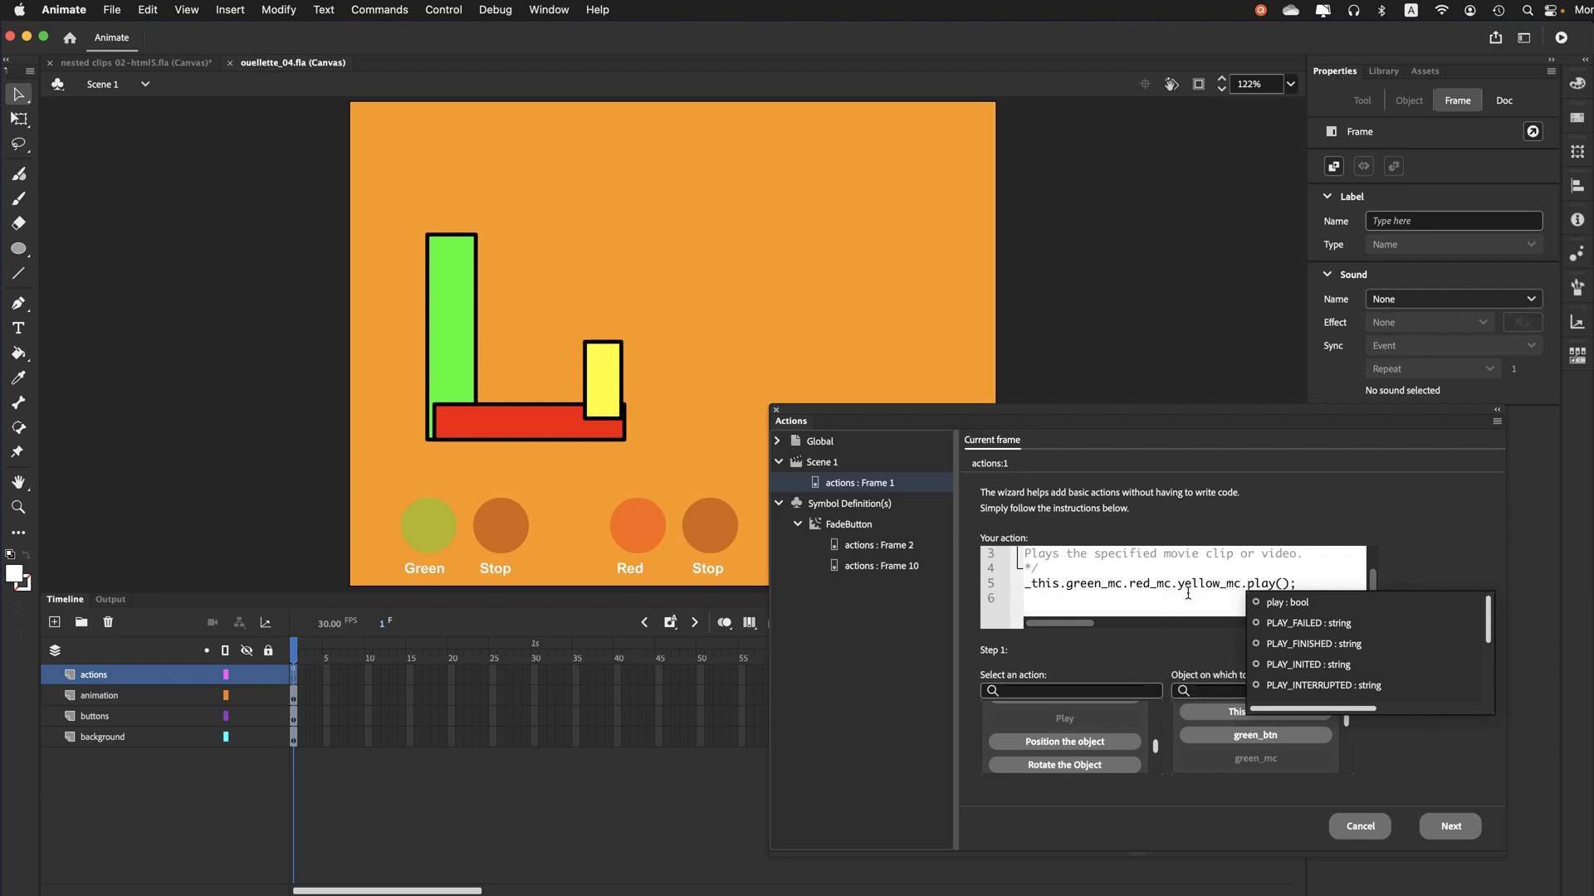
Trigger the yellow play action On Mouse Click of yellow_btn and add the code to the frame
{"action": "left_click", "coordinate": [1451, 828]}
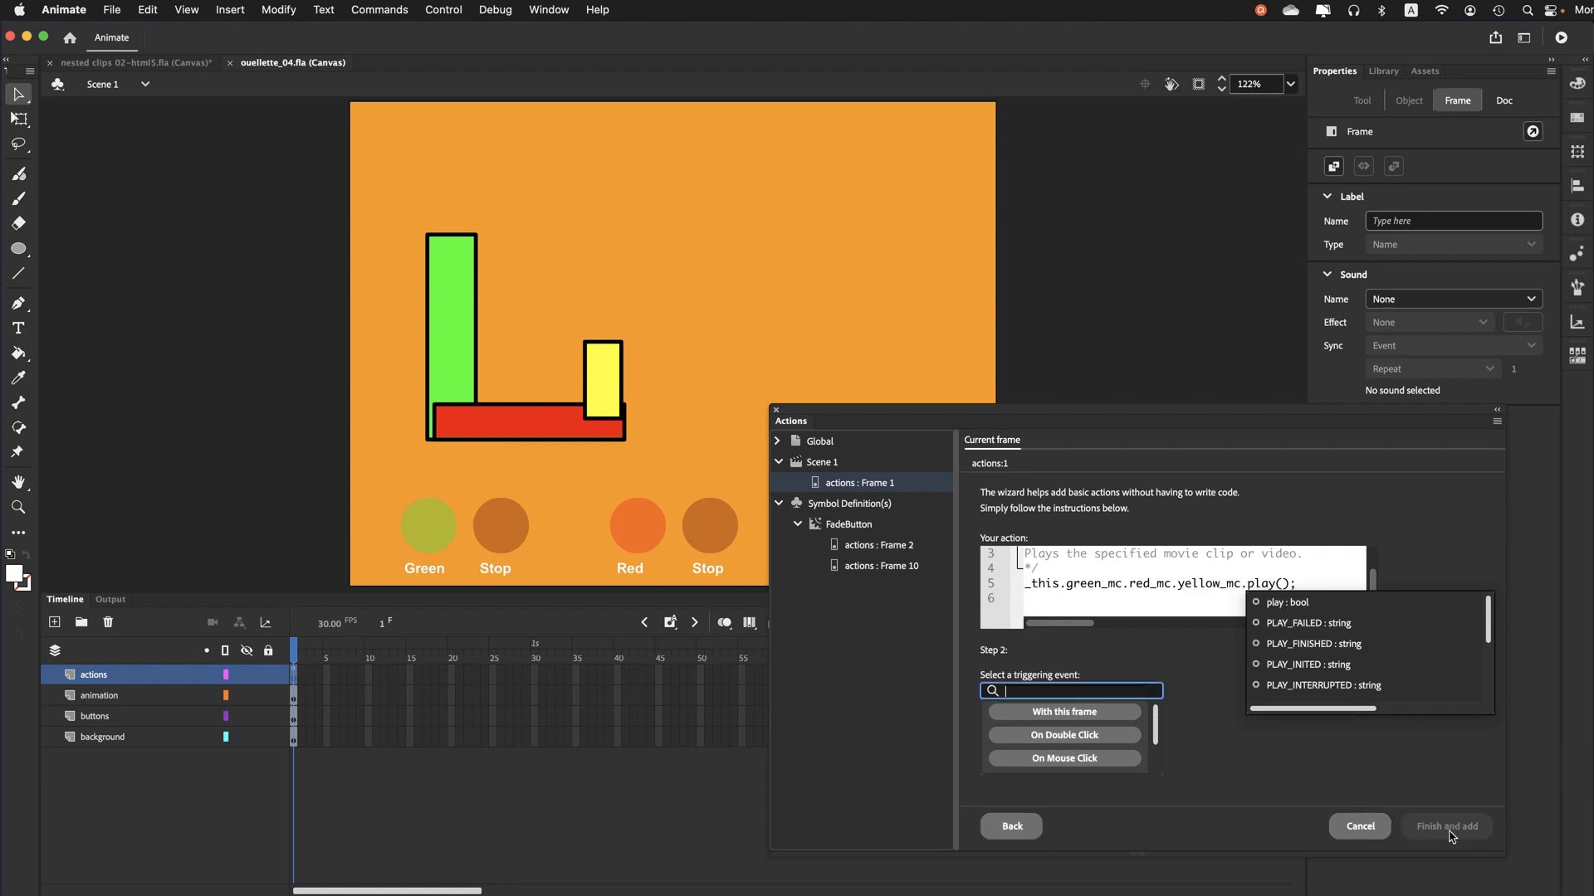
{"action": "left_click", "coordinate": [1122, 760]}
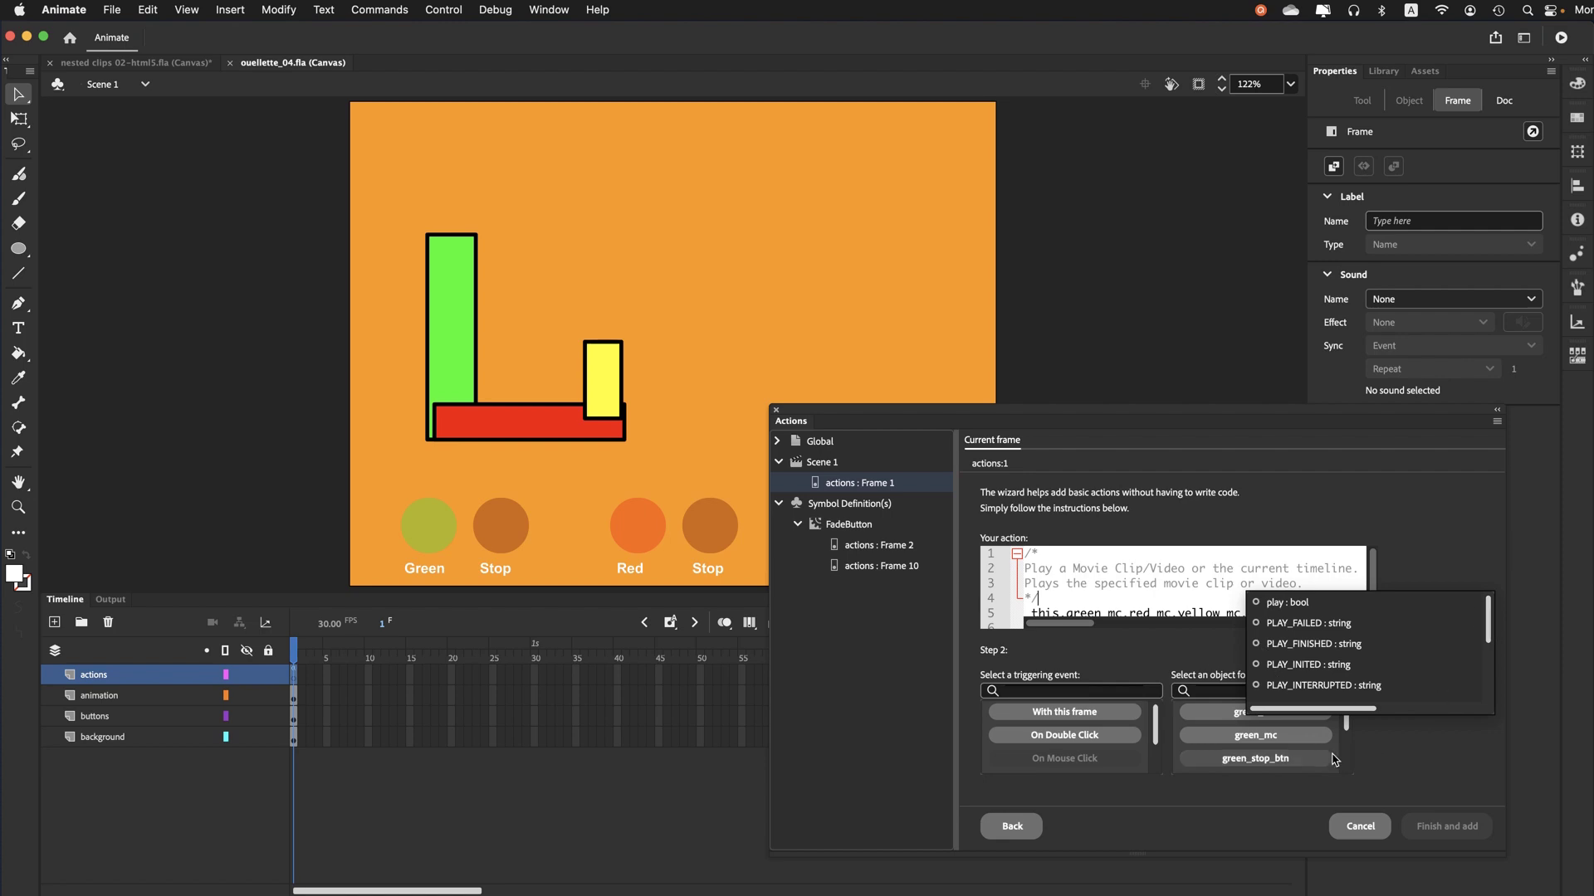
{"action": "scroll", "coordinate": [1245, 755], "scroll_direction": "down", "scroll_amount": 1}
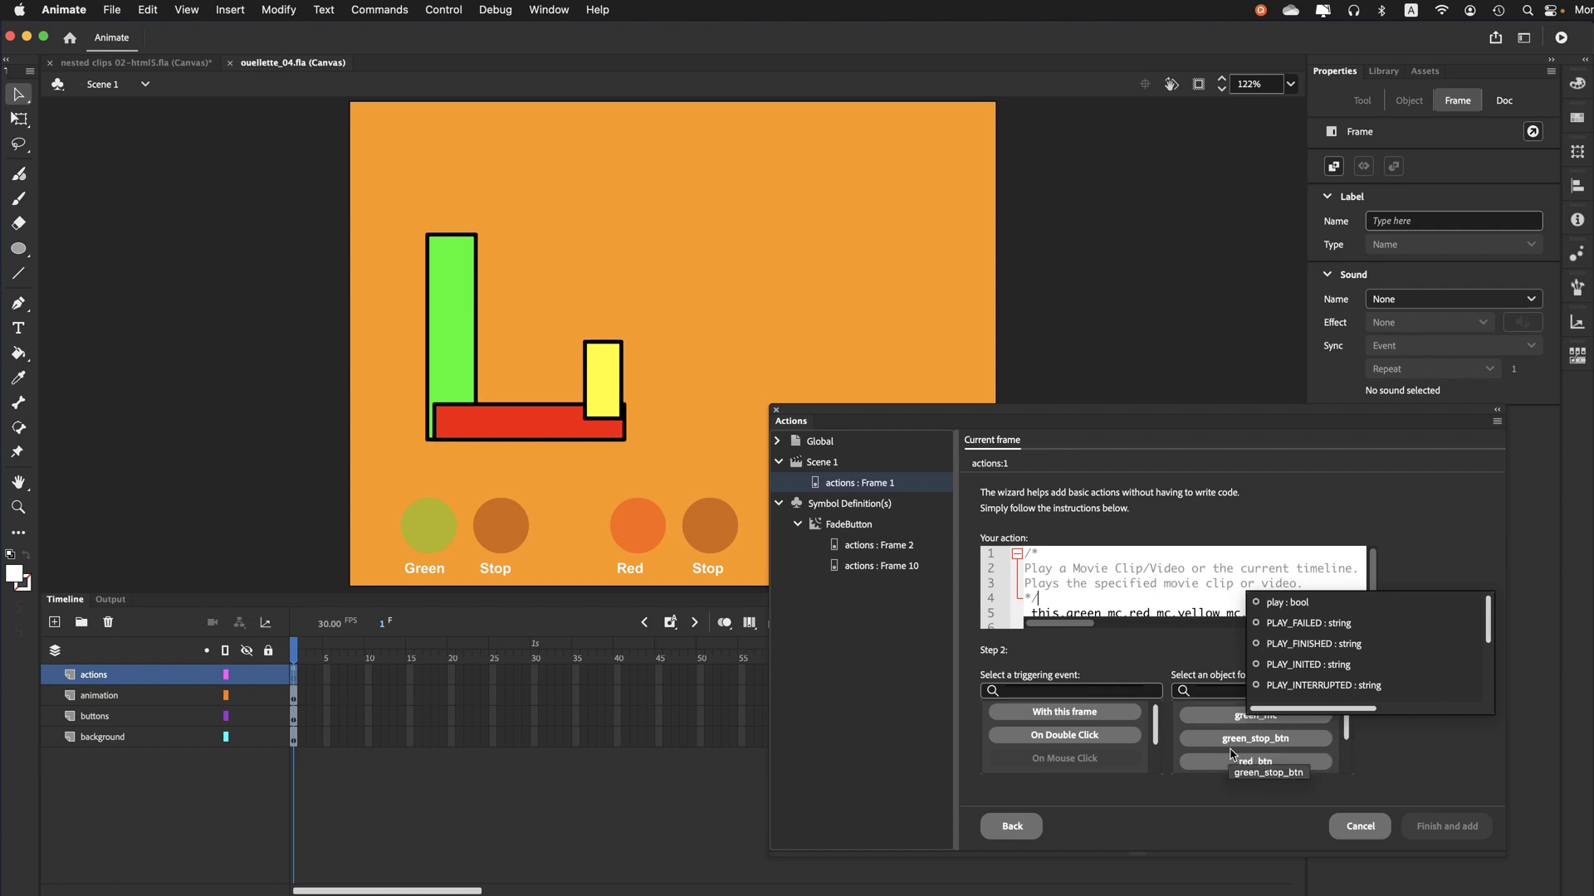
{"action": "scroll", "coordinate": [1232, 754], "scroll_direction": "down", "scroll_amount": 2}
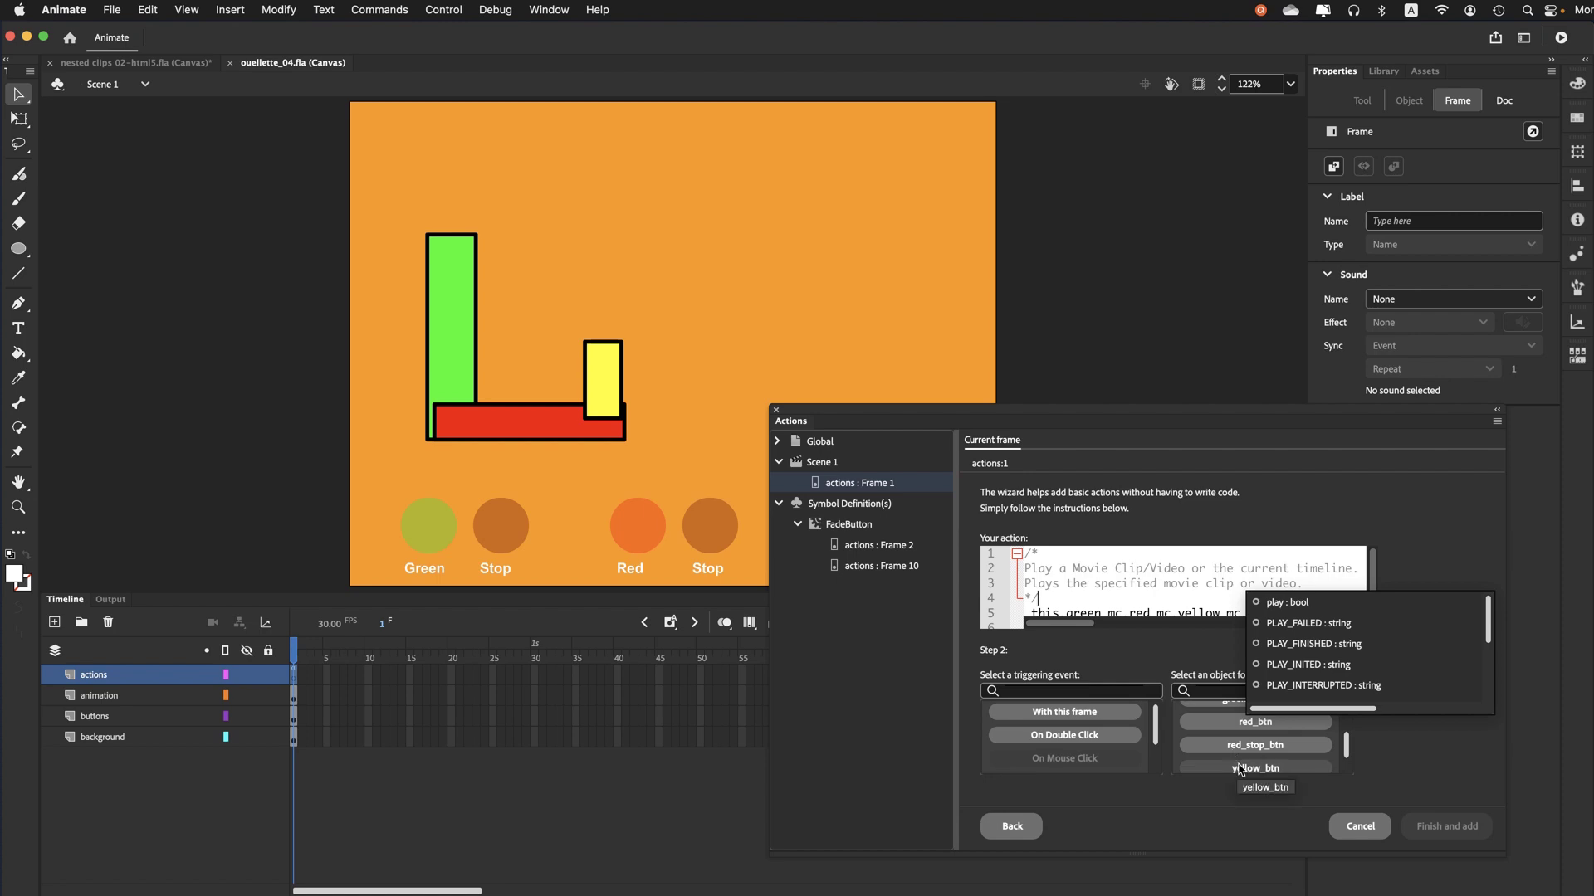
{"action": "left_click", "coordinate": [1255, 768]}
{"action": "left_click", "coordinate": [1447, 826]}
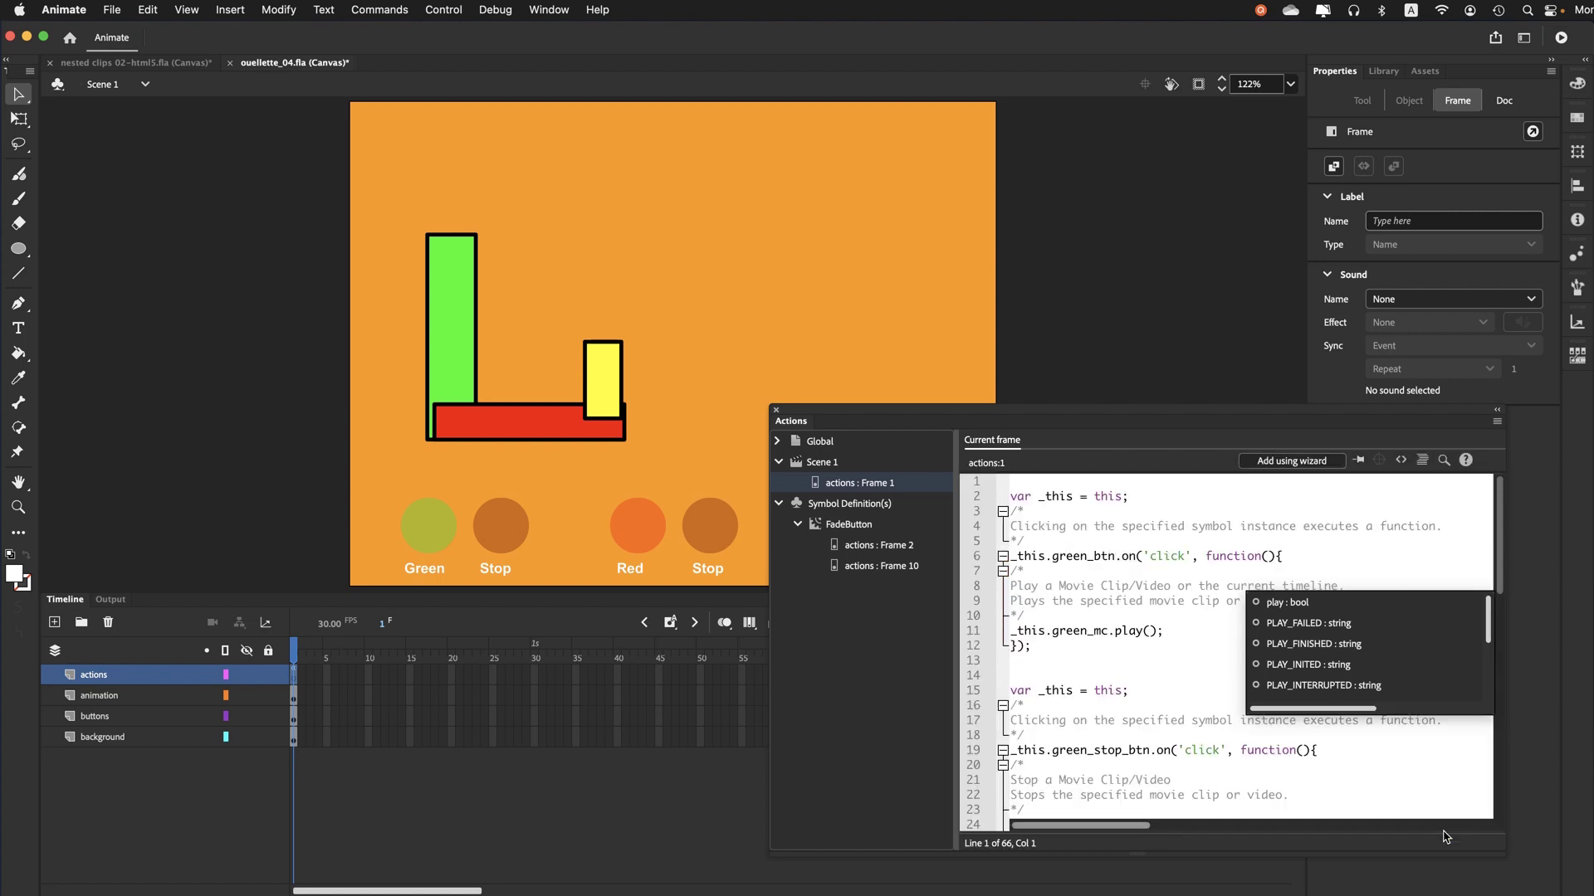
Dismiss the leftover code hint list covering the script and reposition the Actions window
{"action": "left_click", "coordinate": [1182, 707]}
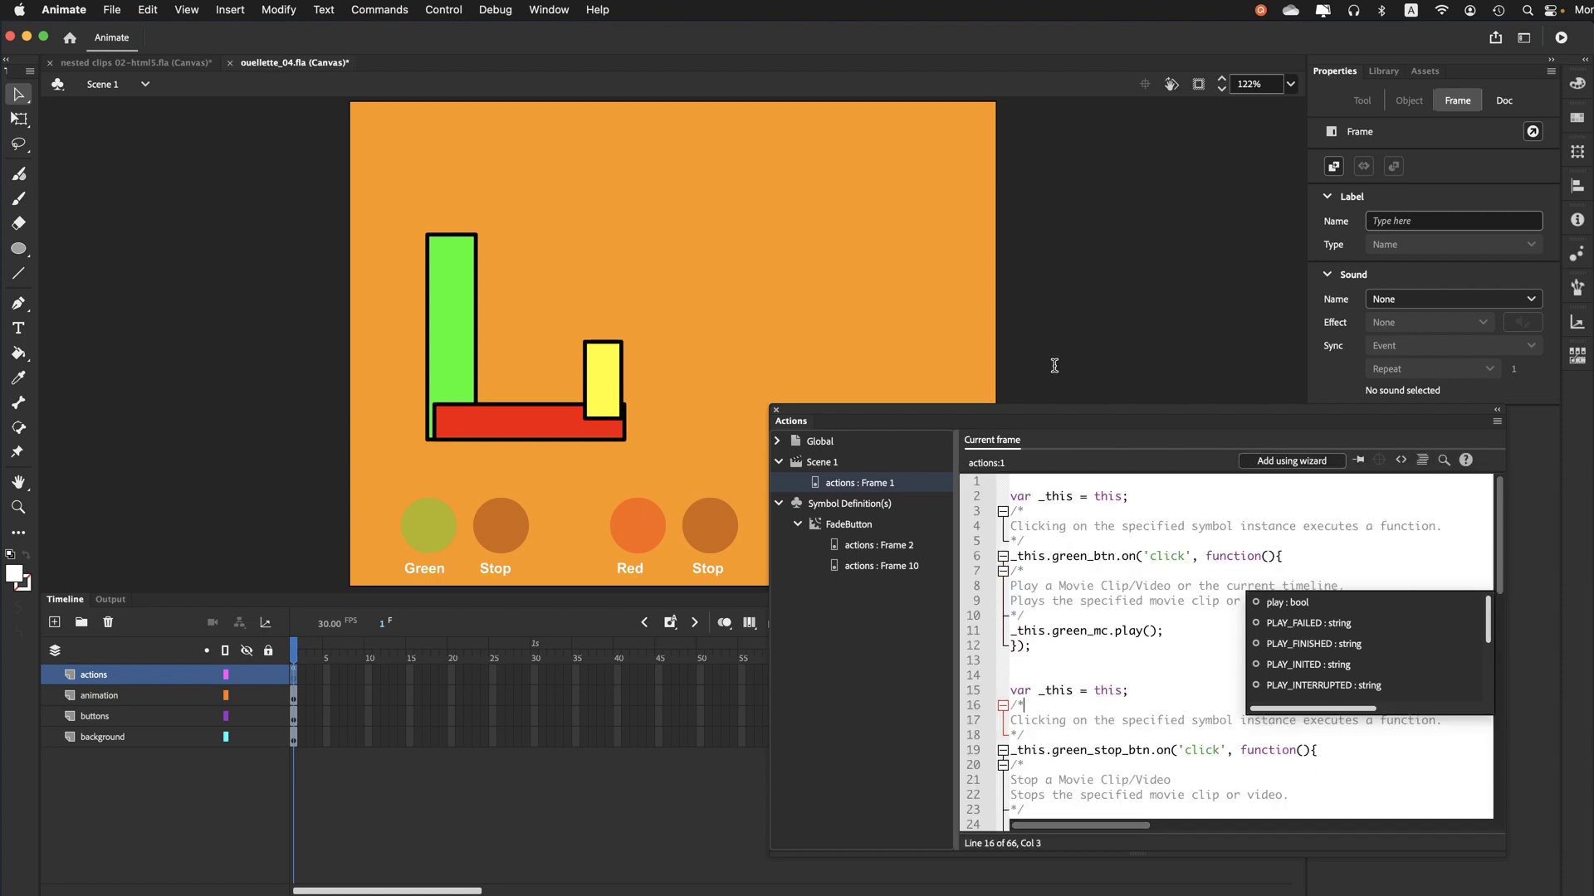
{"action": "left_click_drag", "start_coordinate": [1076, 412], "coordinate": [1065, 327]}
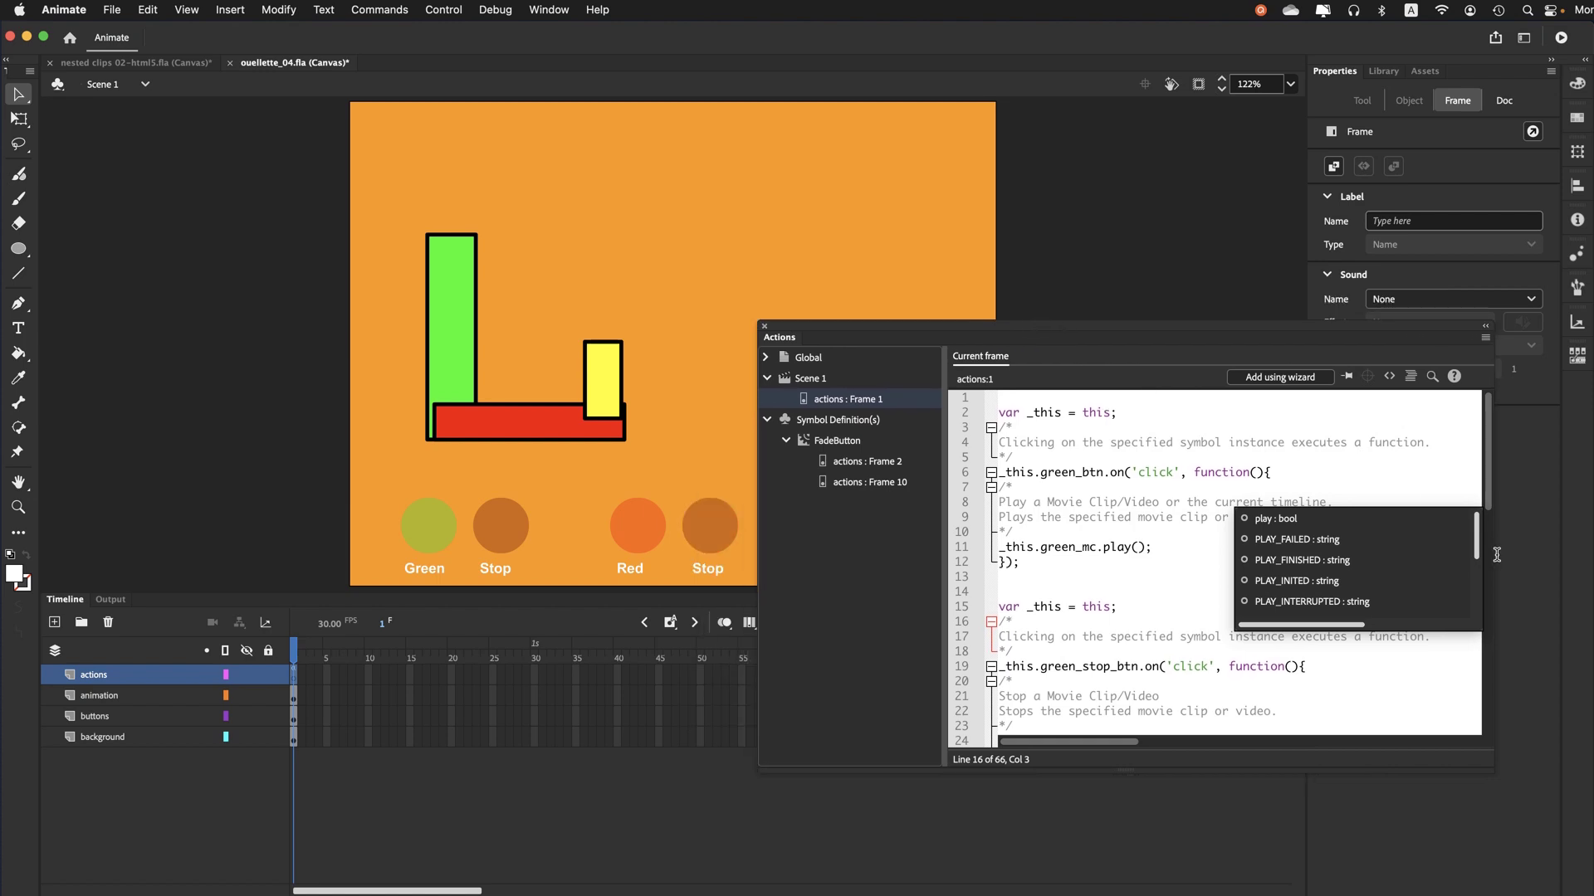
{"action": "scroll", "coordinate": [1479, 527], "scroll_direction": "down", "scroll_amount": 2}
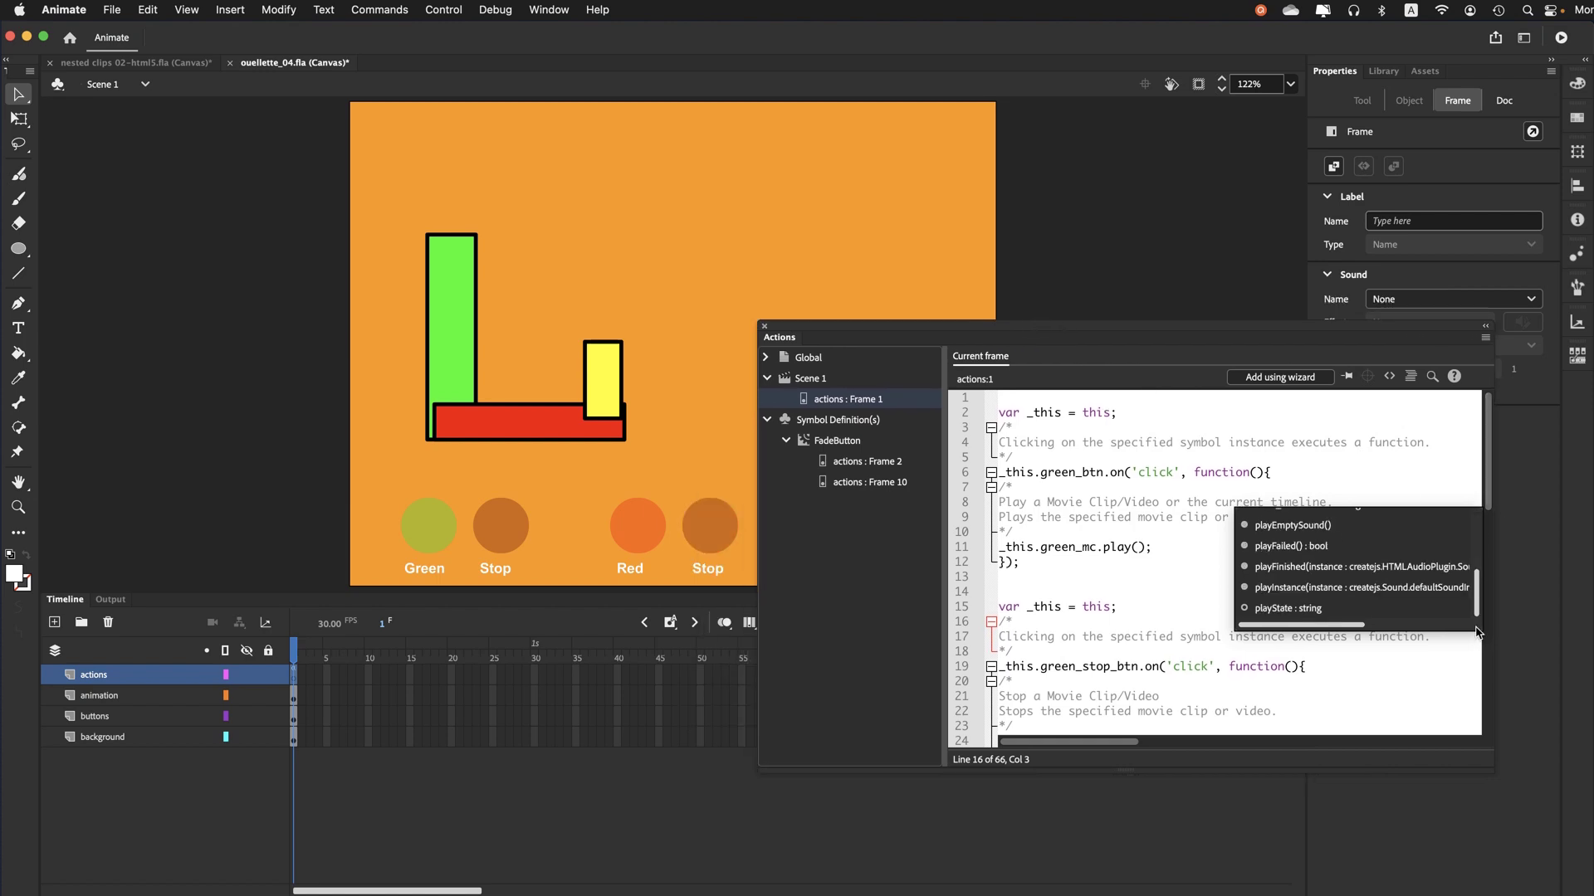
{"action": "left_click", "coordinate": [1463, 649]}
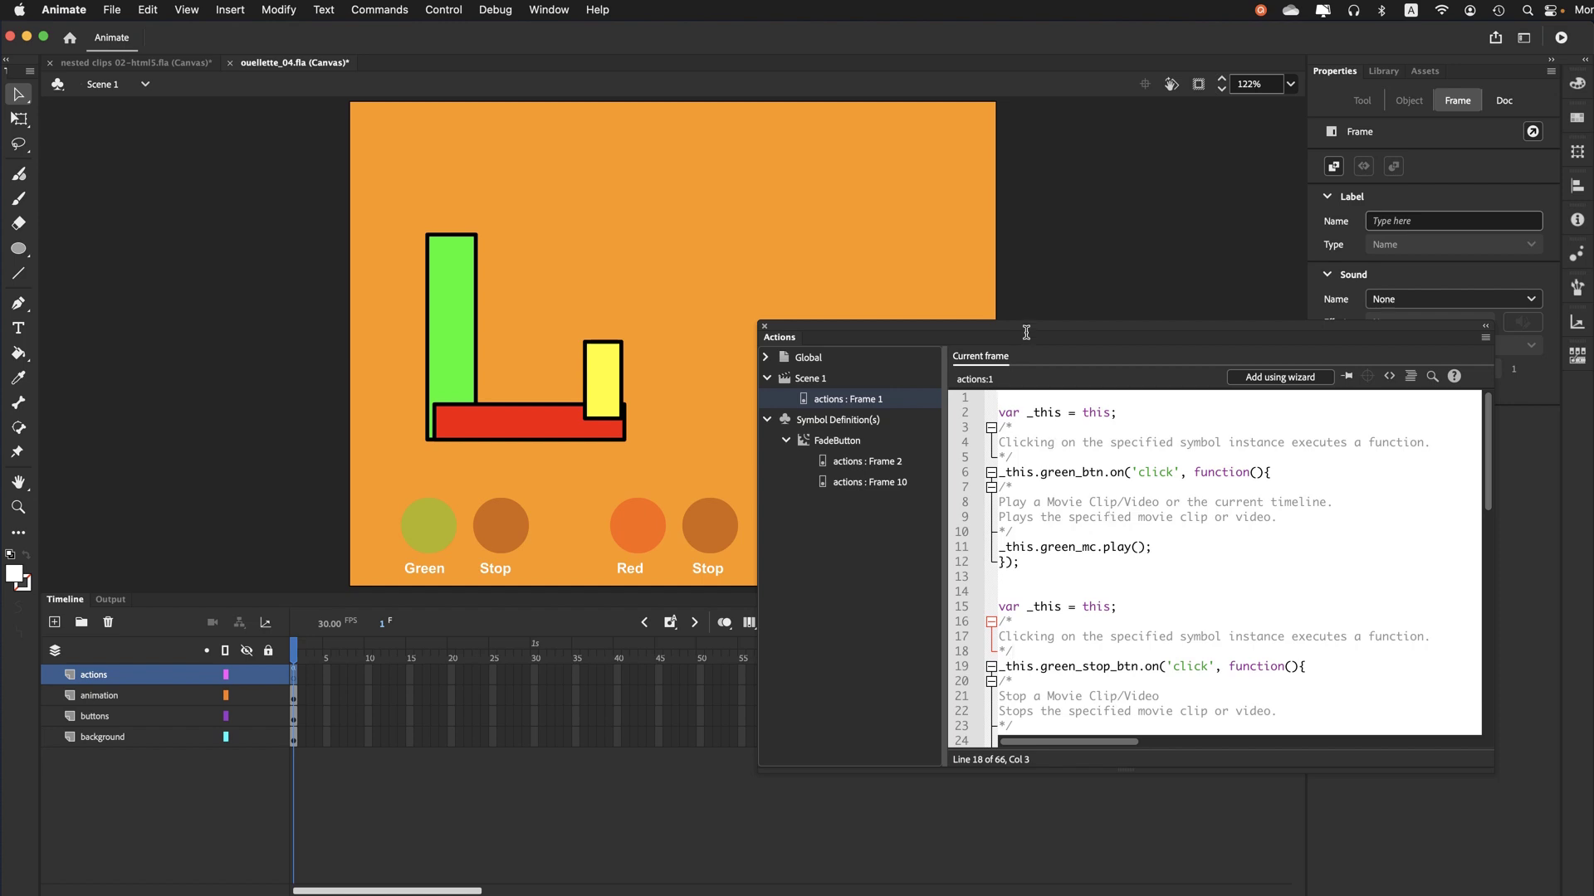
{"action": "left_click_drag", "start_coordinate": [1025, 331], "coordinate": [1107, 429]}
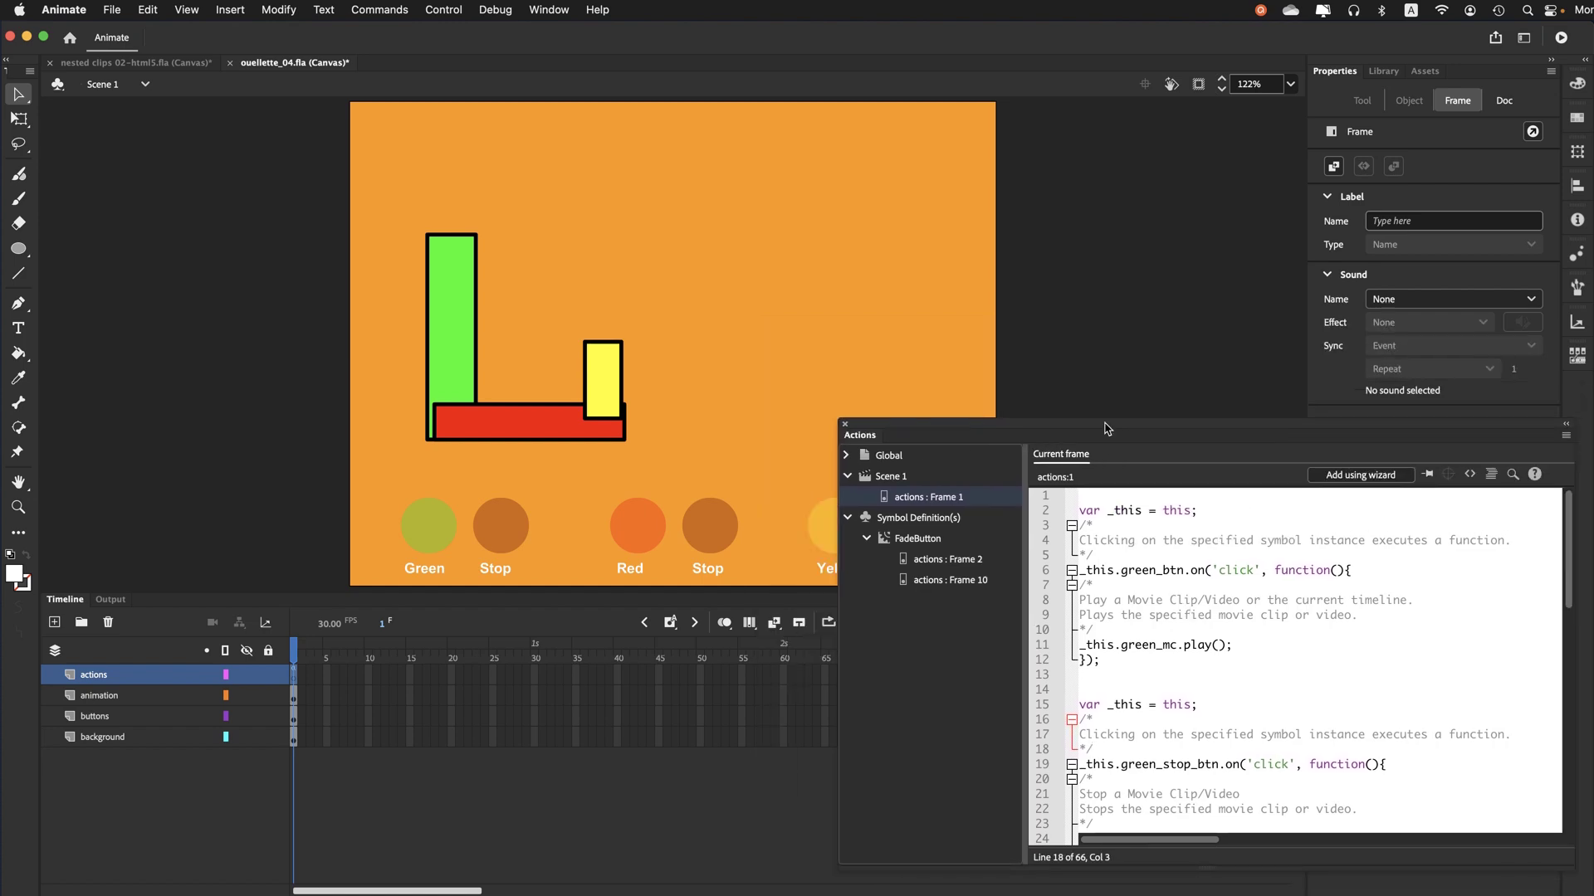
Create a wizard Stop action on green_mc and edit its code to _this.green_mc.red_mc.yellow_mc.stop();
{"action": "left_click", "coordinate": [1328, 478]}
{"action": "scroll", "coordinate": [1142, 753], "scroll_direction": "down", "scroll_amount": 5}
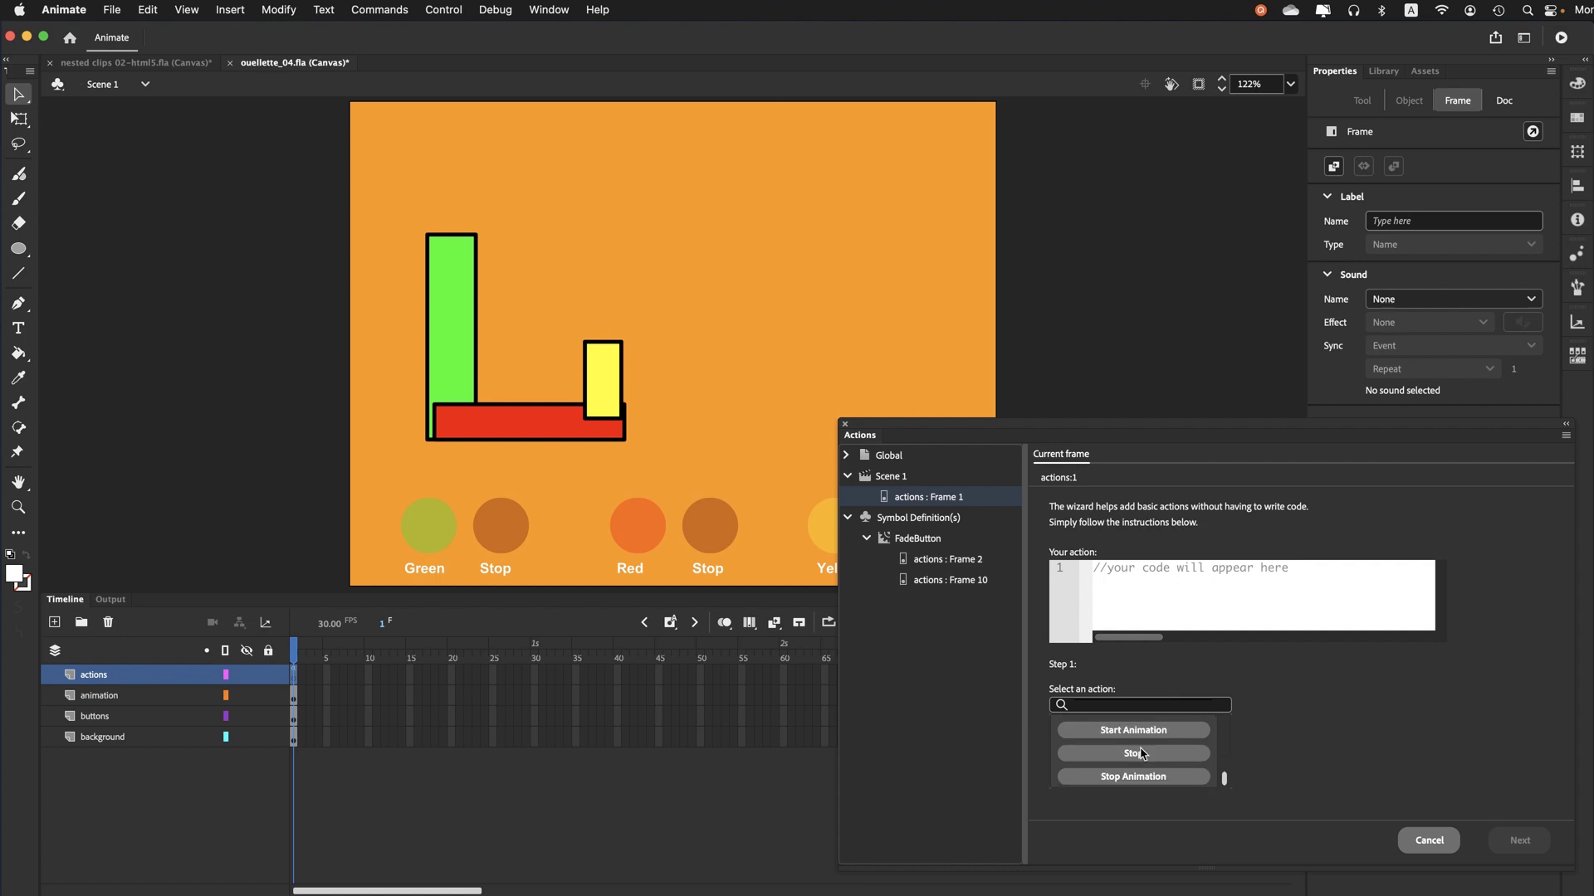
{"action": "left_click", "coordinate": [1143, 753]}
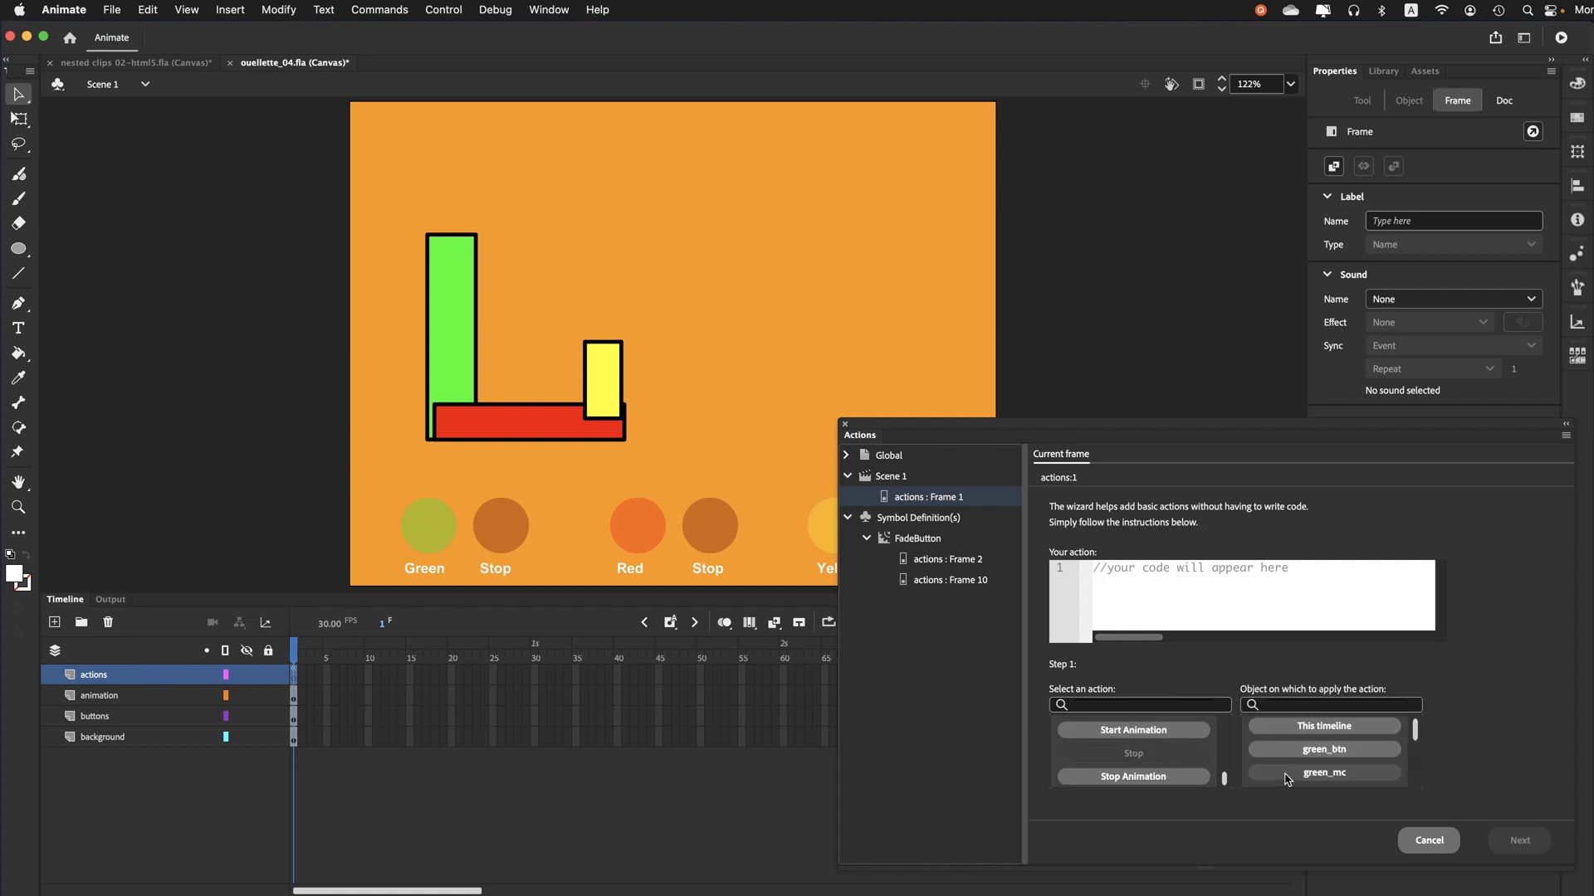
{"action": "left_click", "coordinate": [1353, 771]}
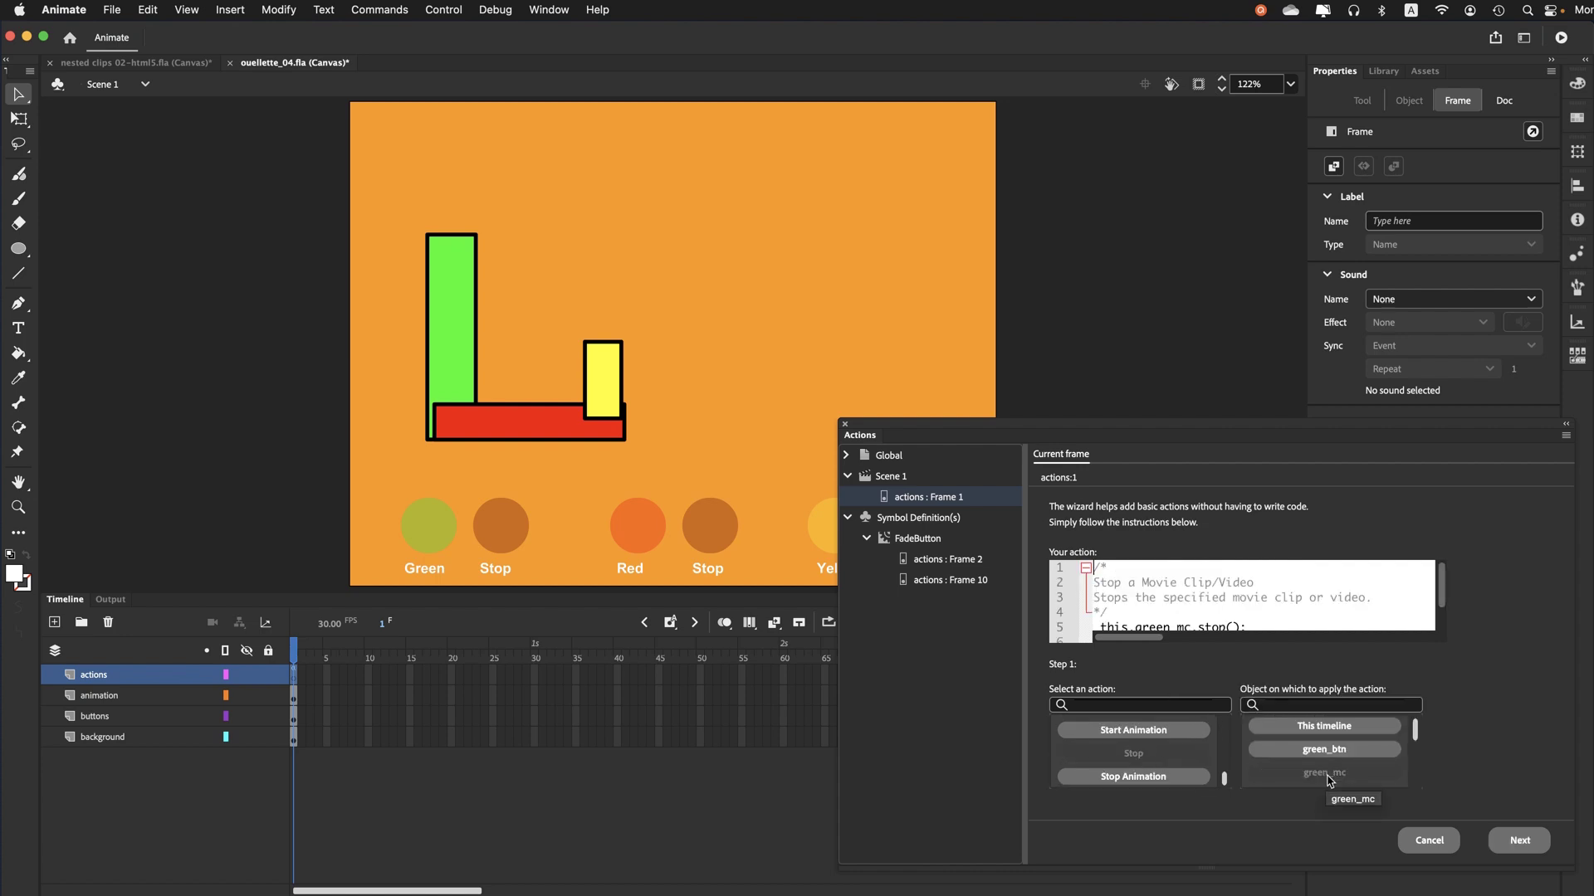
{"action": "left_click", "coordinate": [1195, 627]}
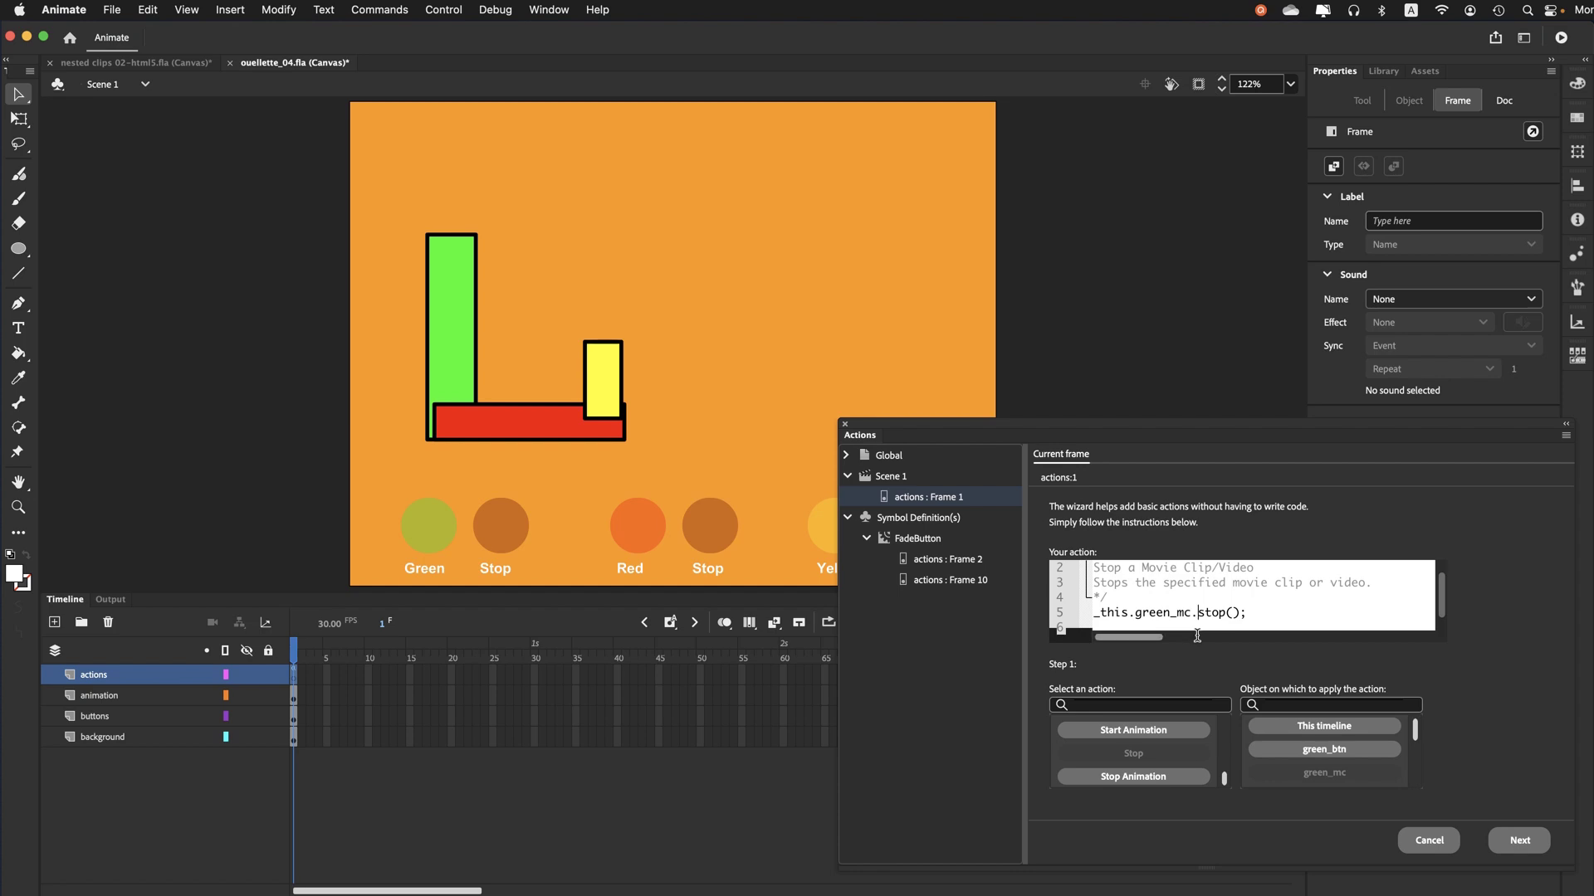
{"action": "type", "text": "red_m"}
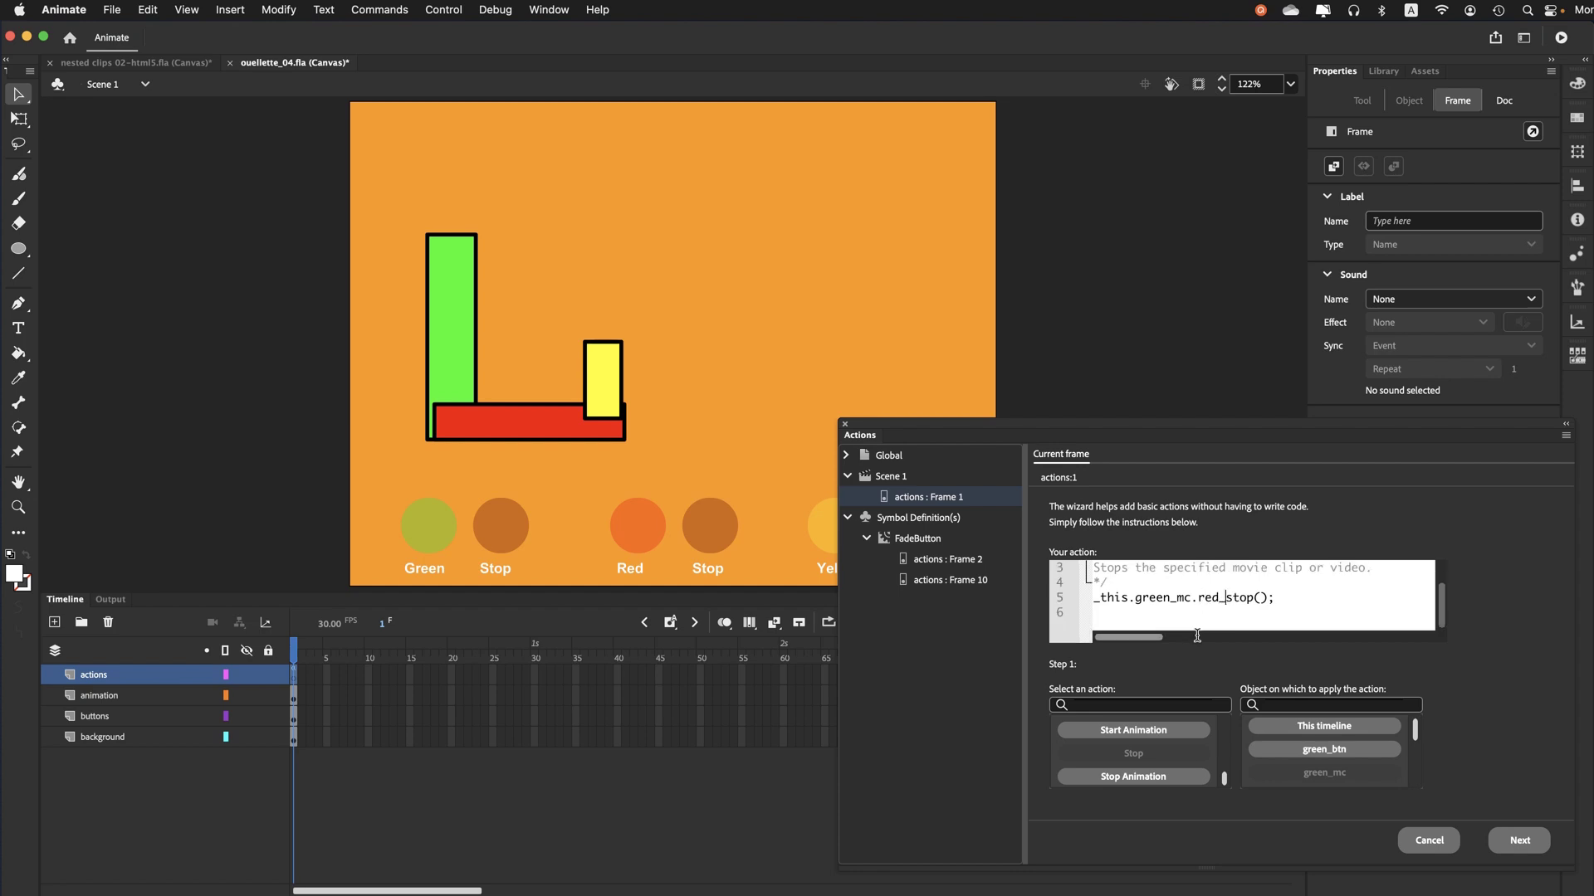
{"action": "type", "text": "c."}
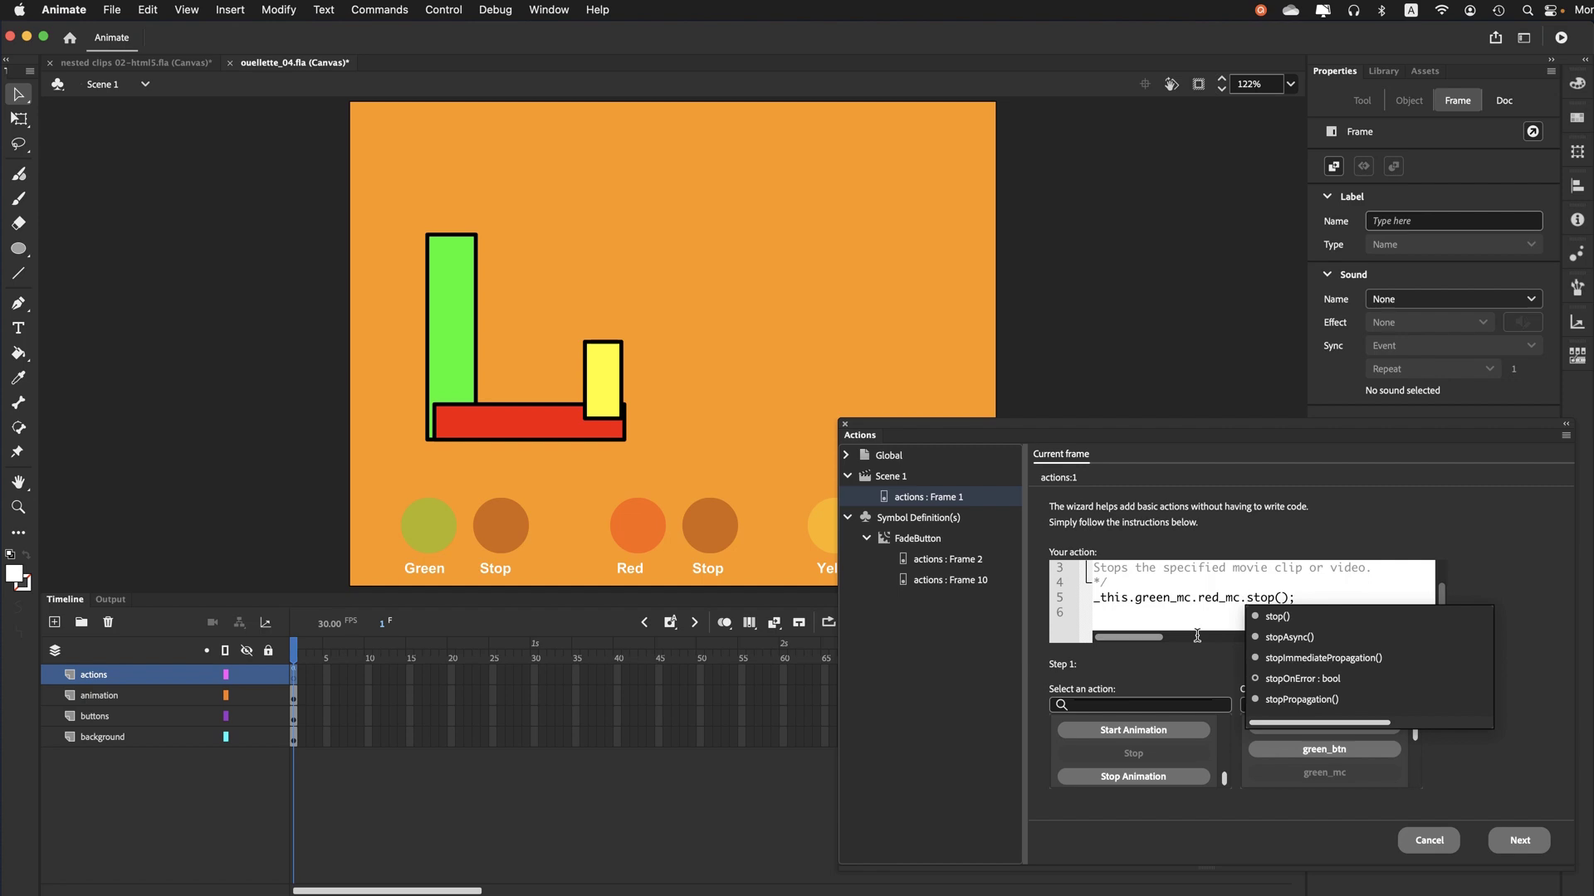
{"action": "type", "text": "yellow_mc."}
{"action": "left_click", "coordinate": [1199, 599]}
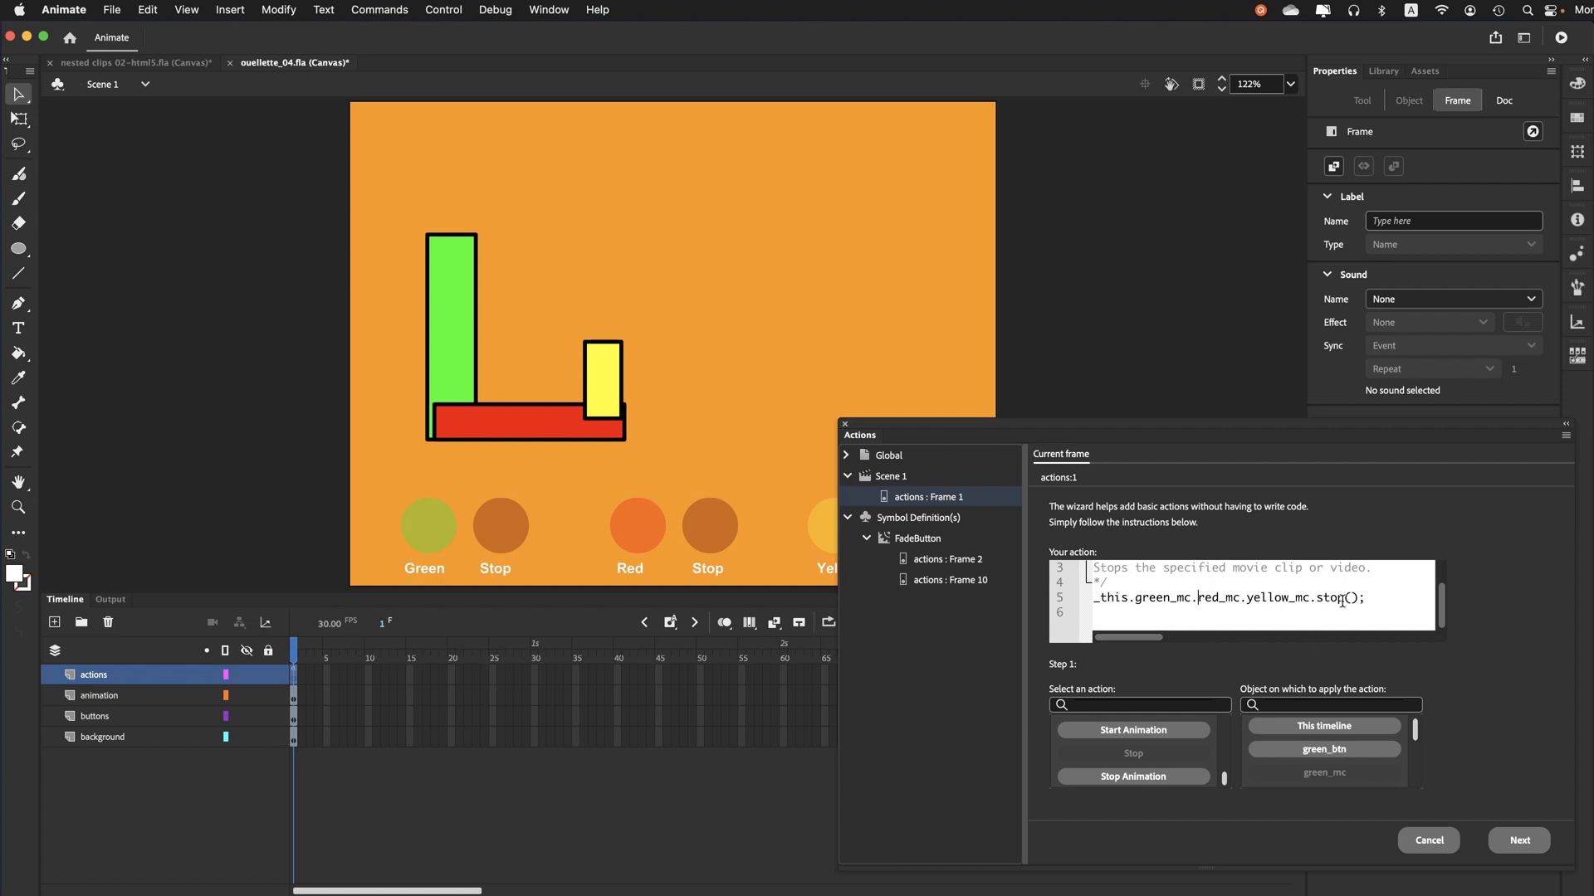
Trigger the yellow stop action On Mouse Click of yellow_stop_btn, add it to the frame and save the document
{"action": "left_click", "coordinate": [1518, 840]}
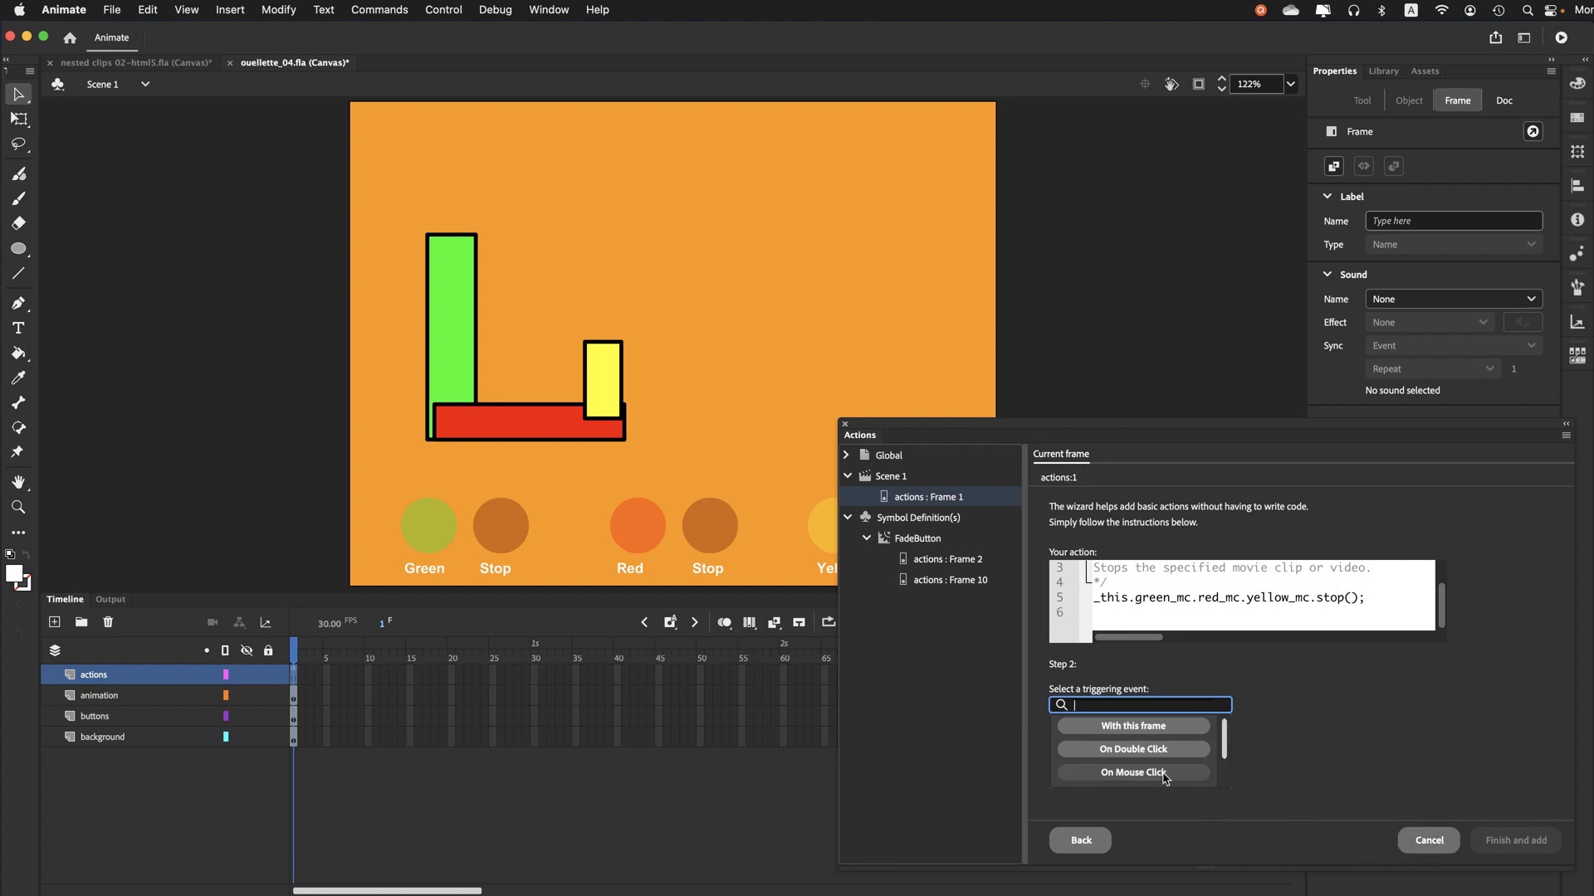
{"action": "left_click", "coordinate": [1198, 773]}
{"action": "scroll", "coordinate": [1279, 757], "scroll_direction": "down", "scroll_amount": 3}
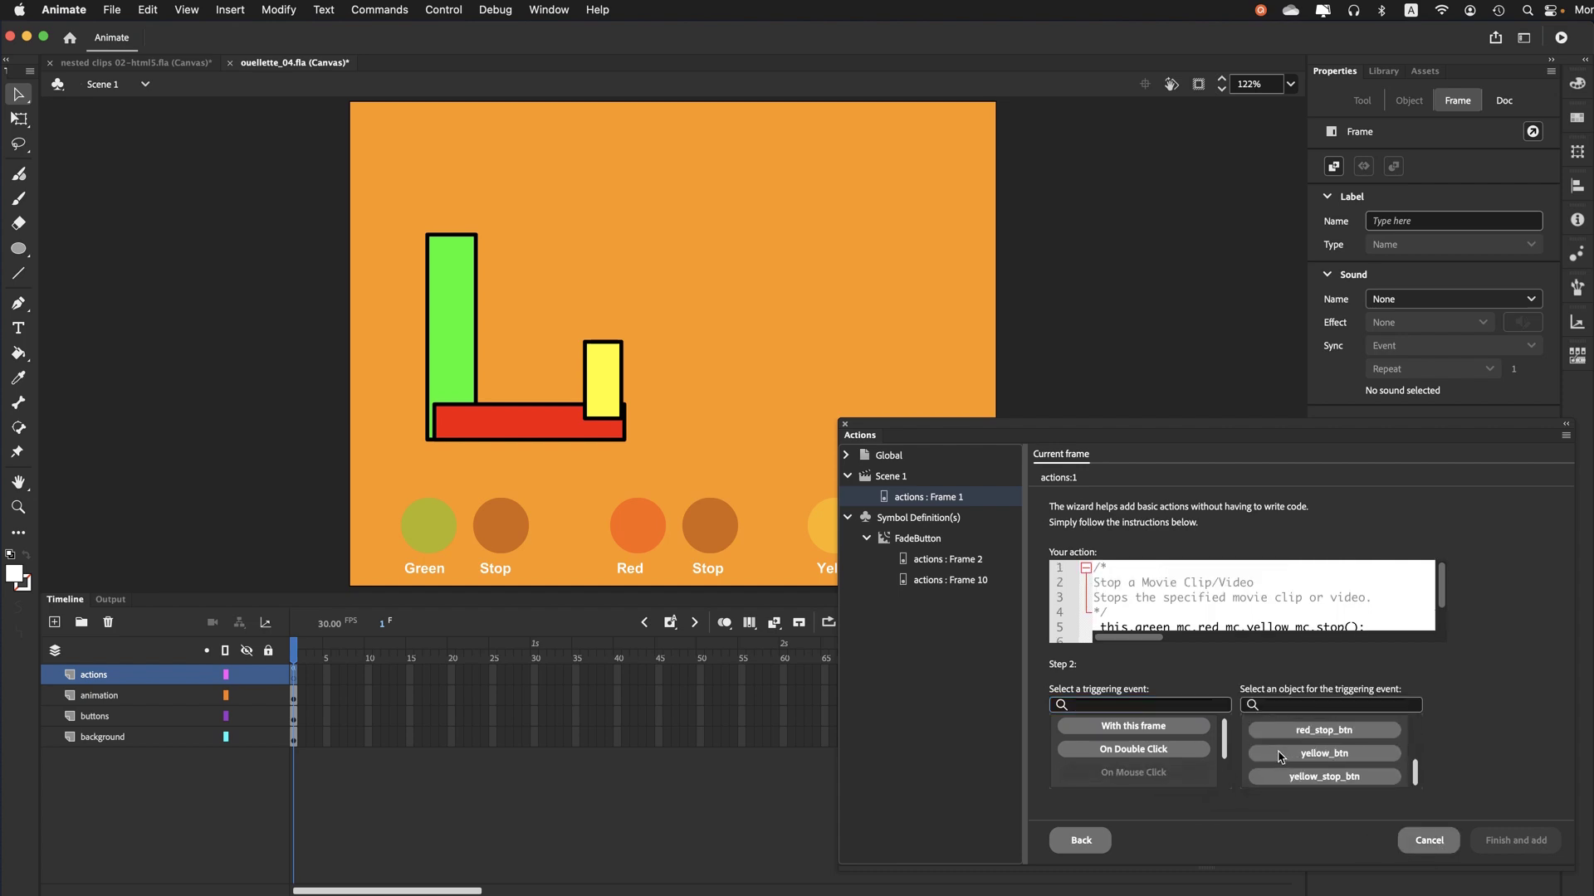
{"action": "left_click", "coordinate": [1309, 777]}
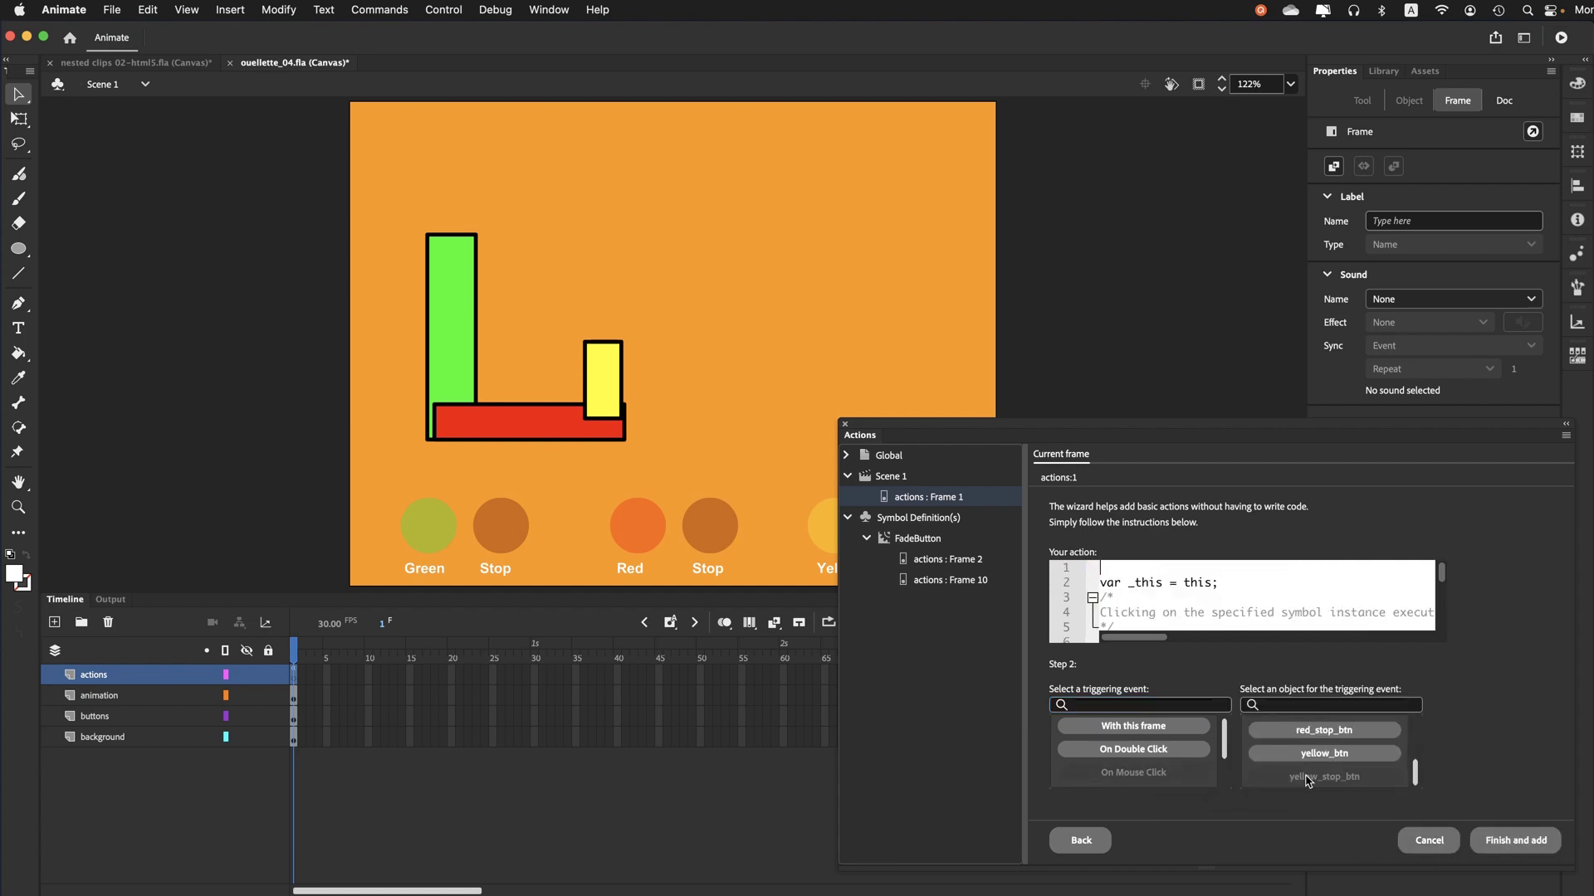
{"action": "left_click", "coordinate": [1508, 844]}
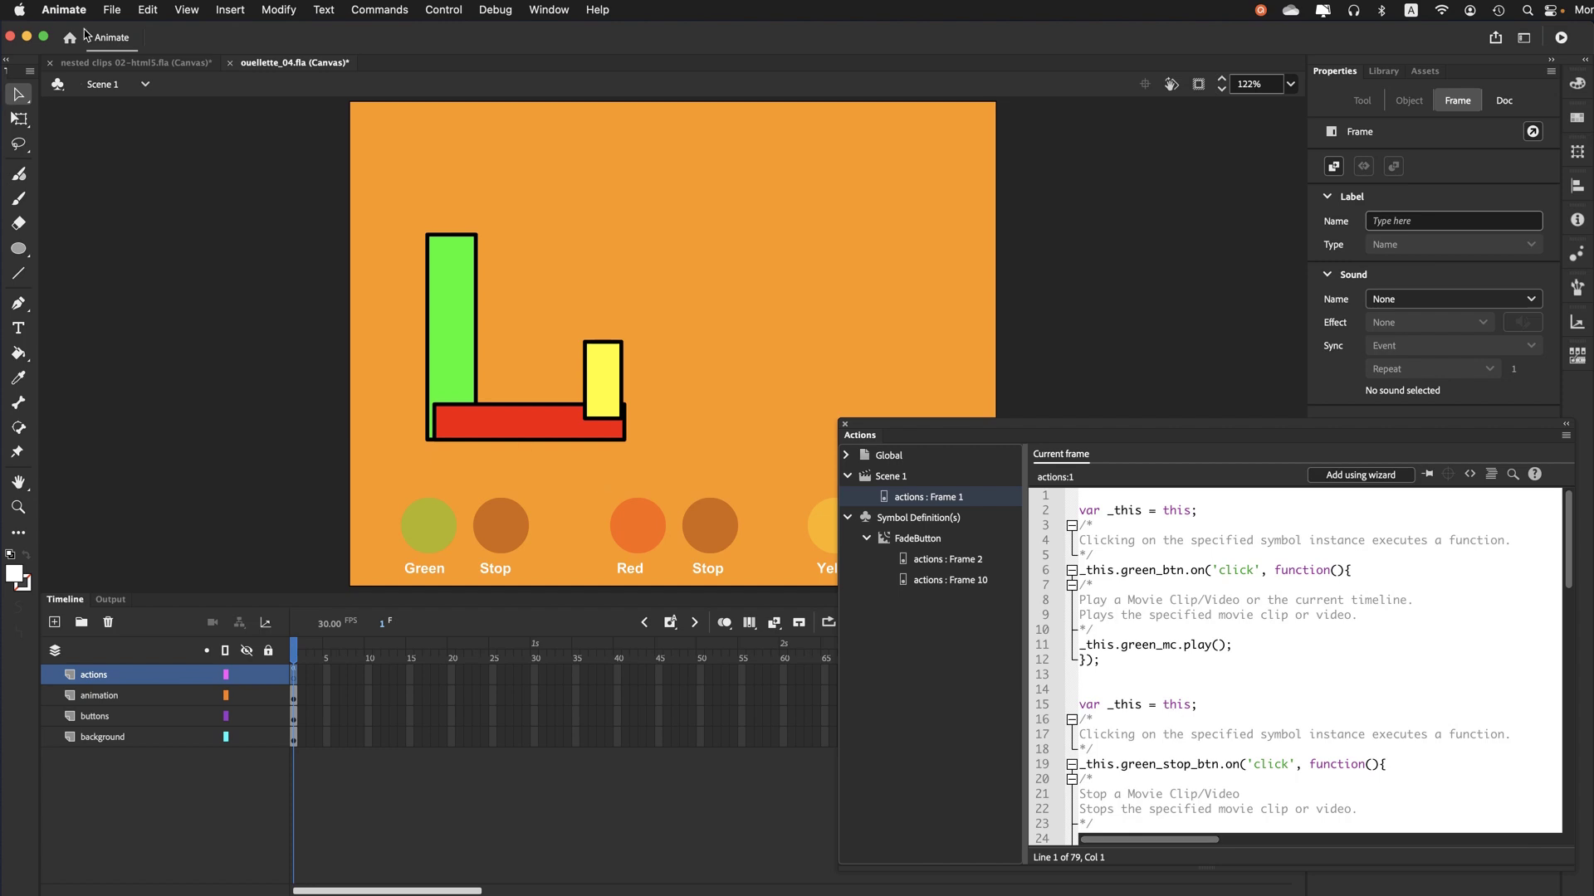
{"action": "left_click", "coordinate": [113, 9]}
{"action": "left_click", "coordinate": [249, 166]}
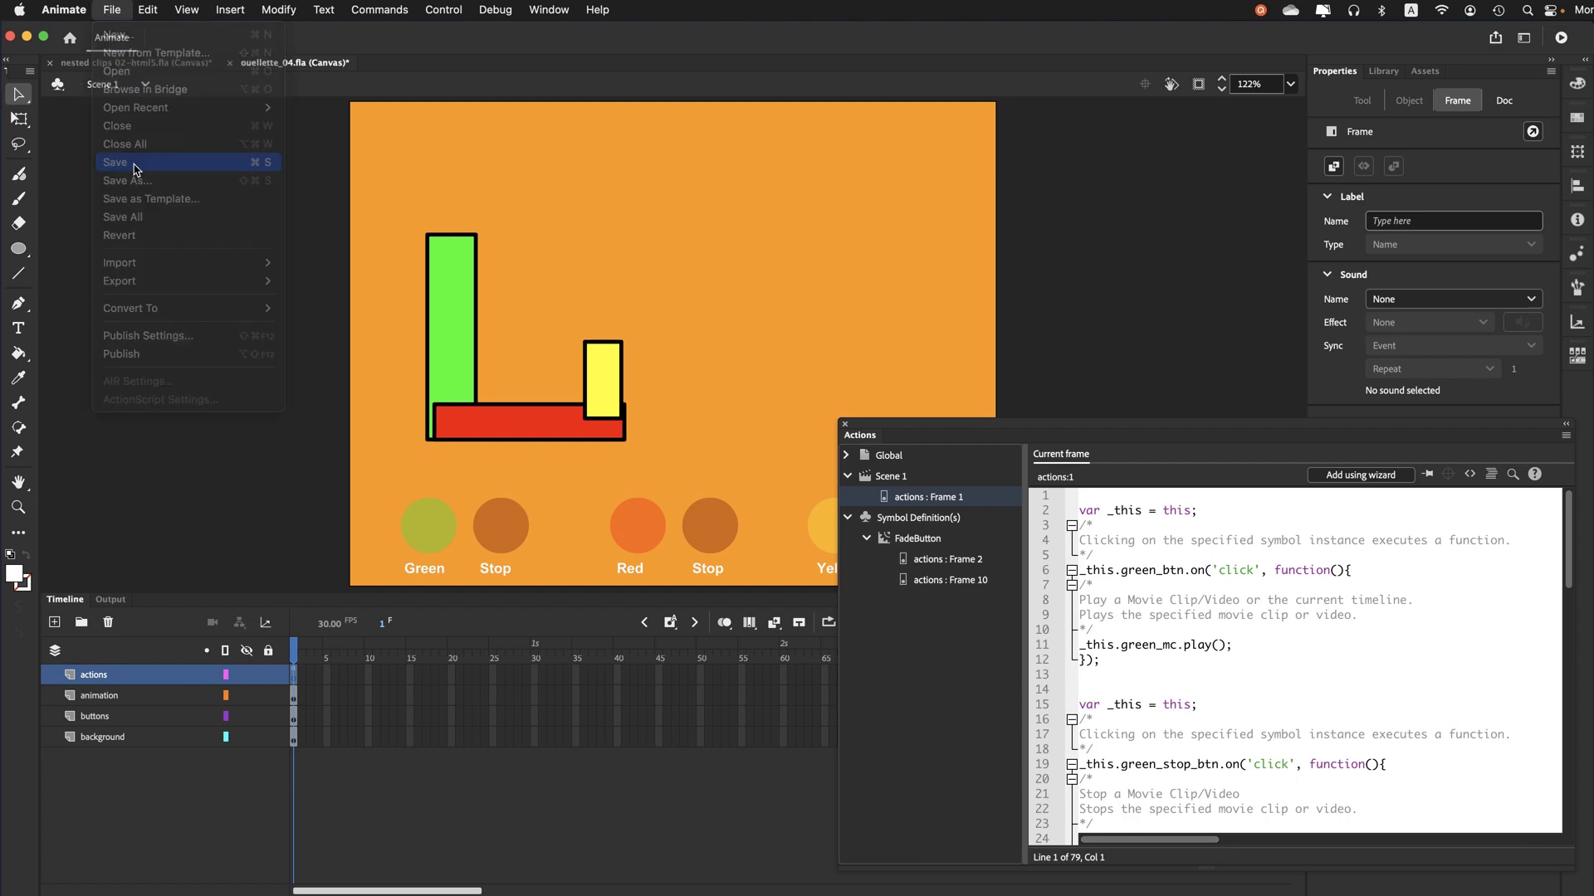
Test the movie in the browser, trying the green stop button and the red and yellow play and stop buttons
{"action": "left_click", "coordinate": [1561, 38]}
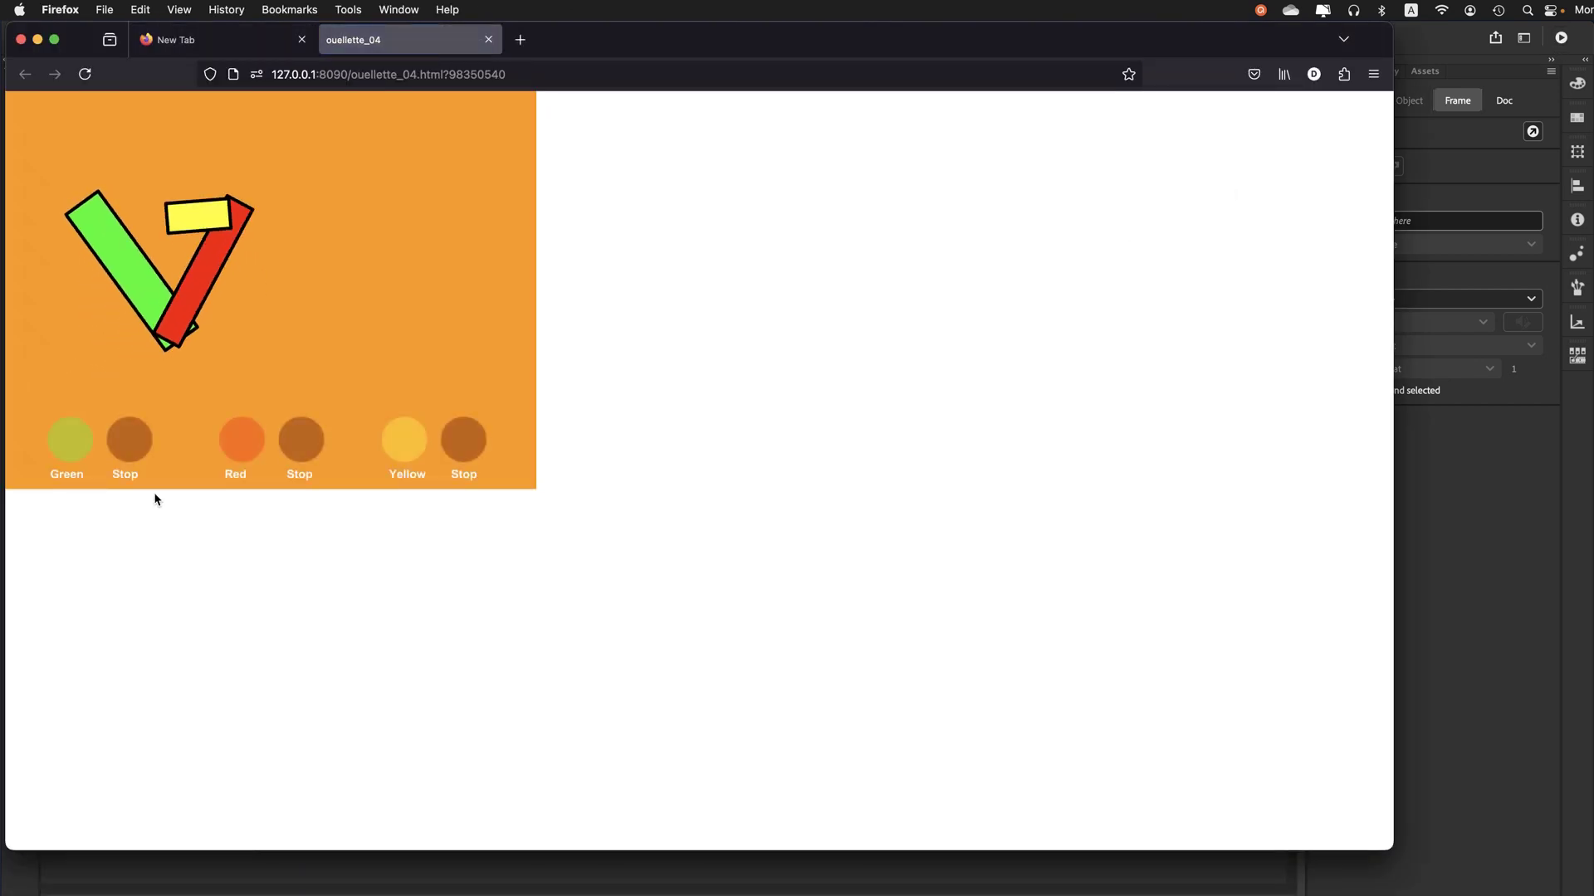
{"action": "left_click", "coordinate": [131, 455]}
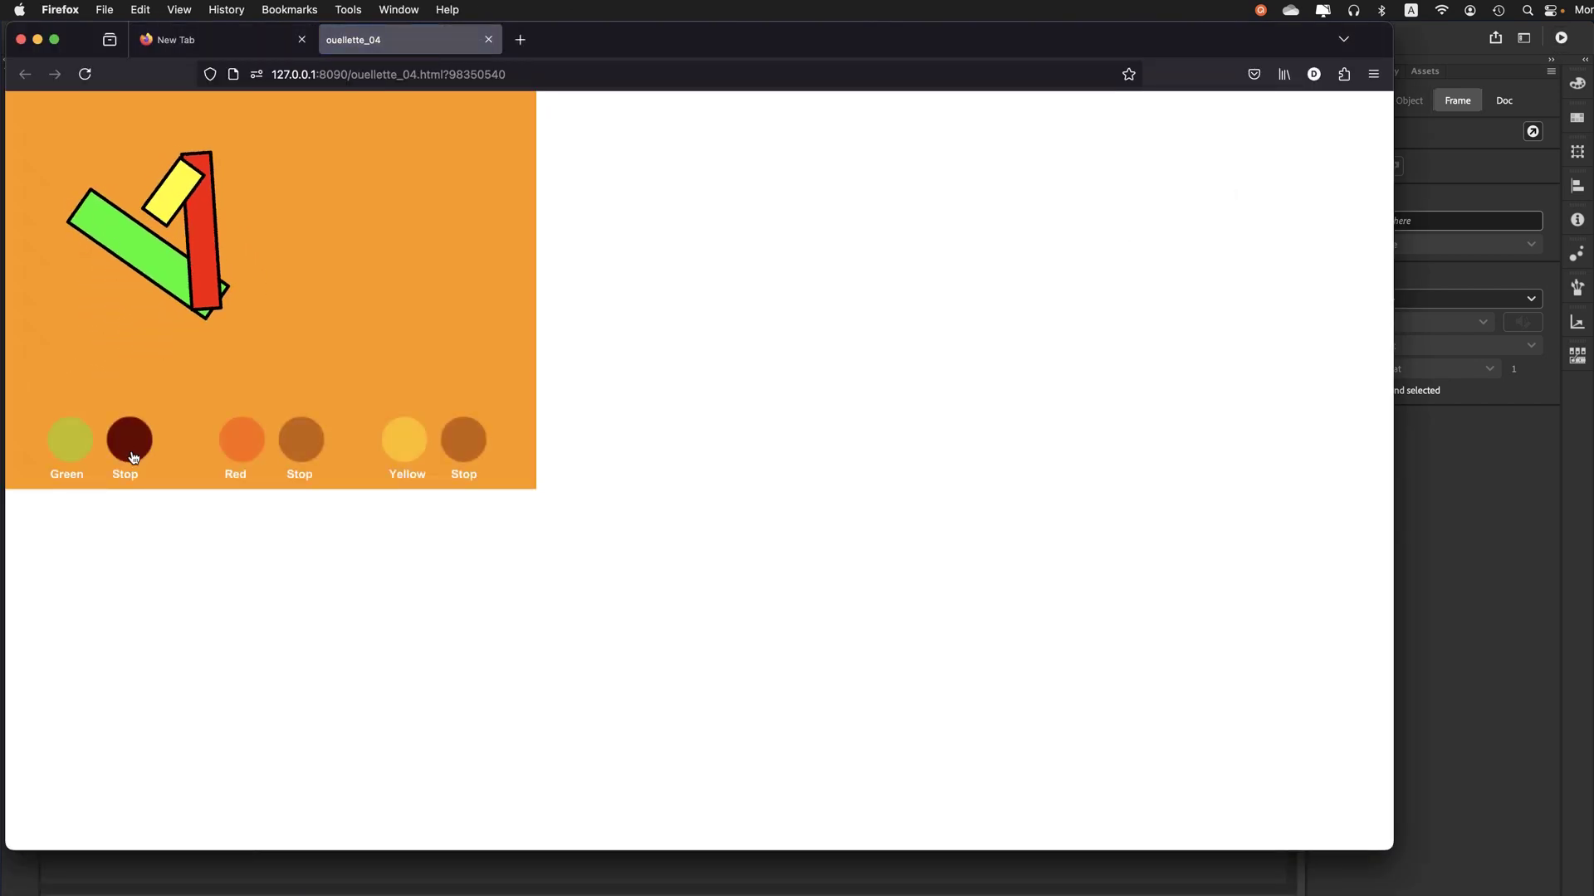
{"action": "left_click", "coordinate": [246, 448]}
{"action": "left_click", "coordinate": [286, 448]}
{"action": "left_click", "coordinate": [248, 447]}
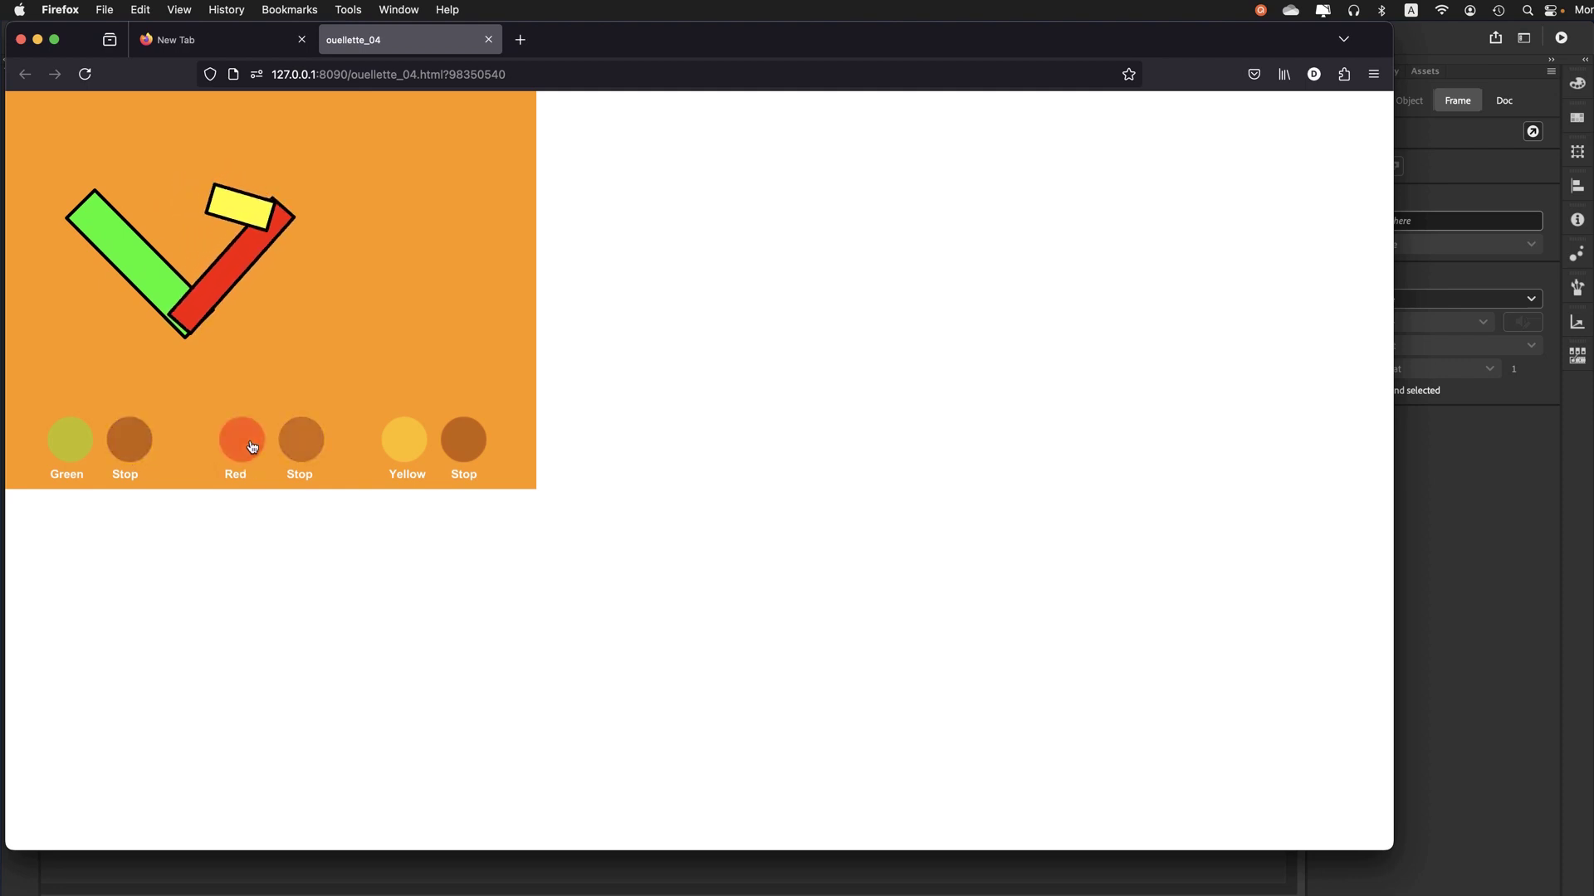
{"action": "left_click", "coordinate": [302, 448]}
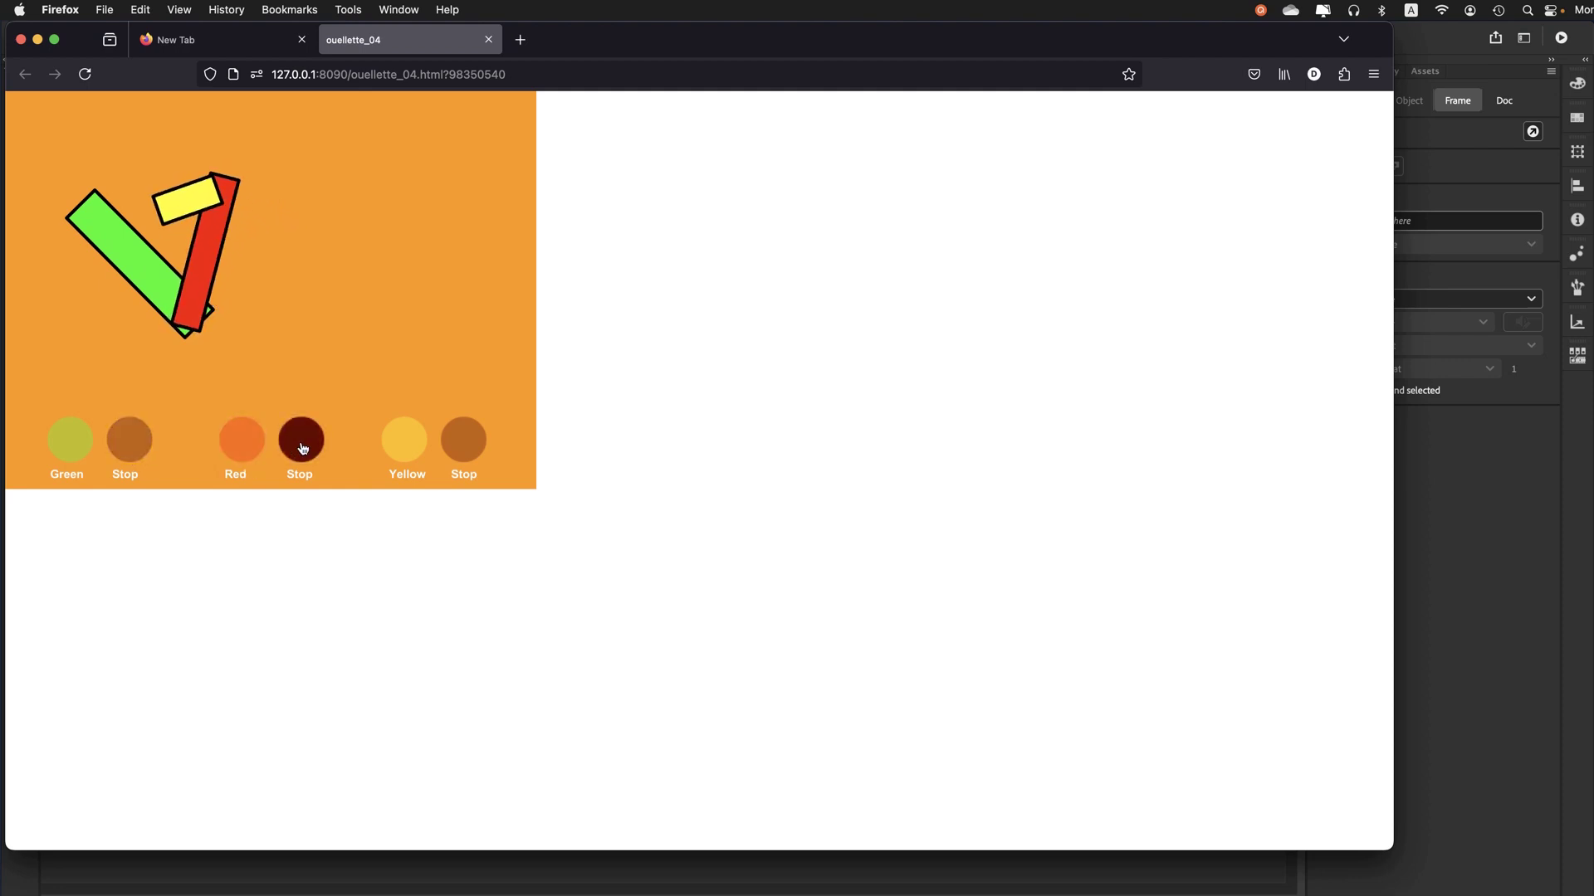
{"action": "left_click", "coordinate": [466, 453]}
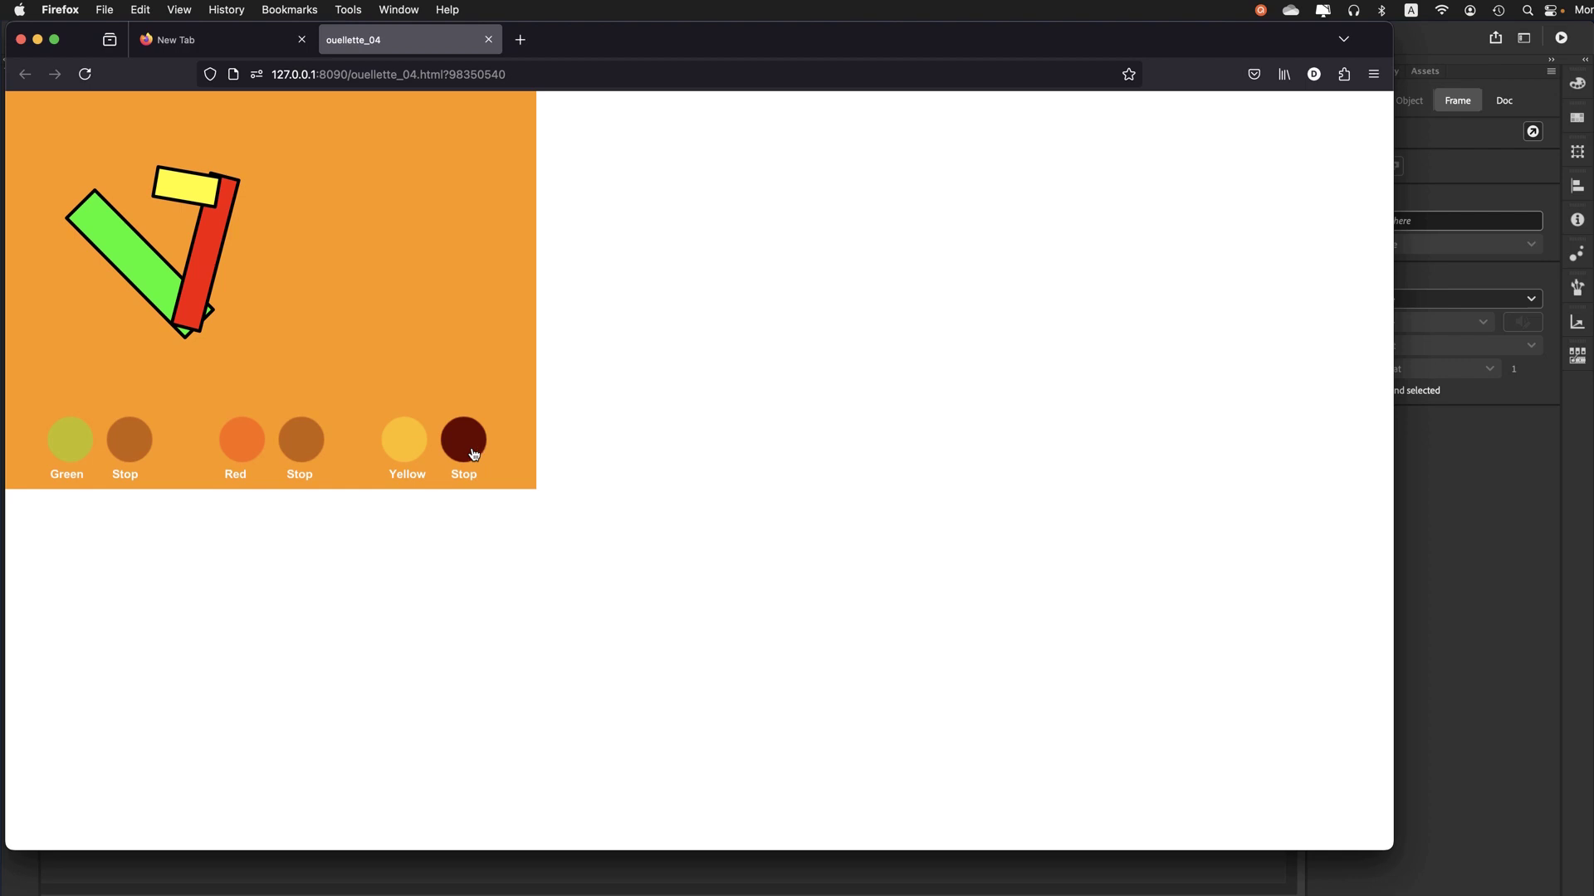
{"action": "left_click", "coordinate": [395, 453]}
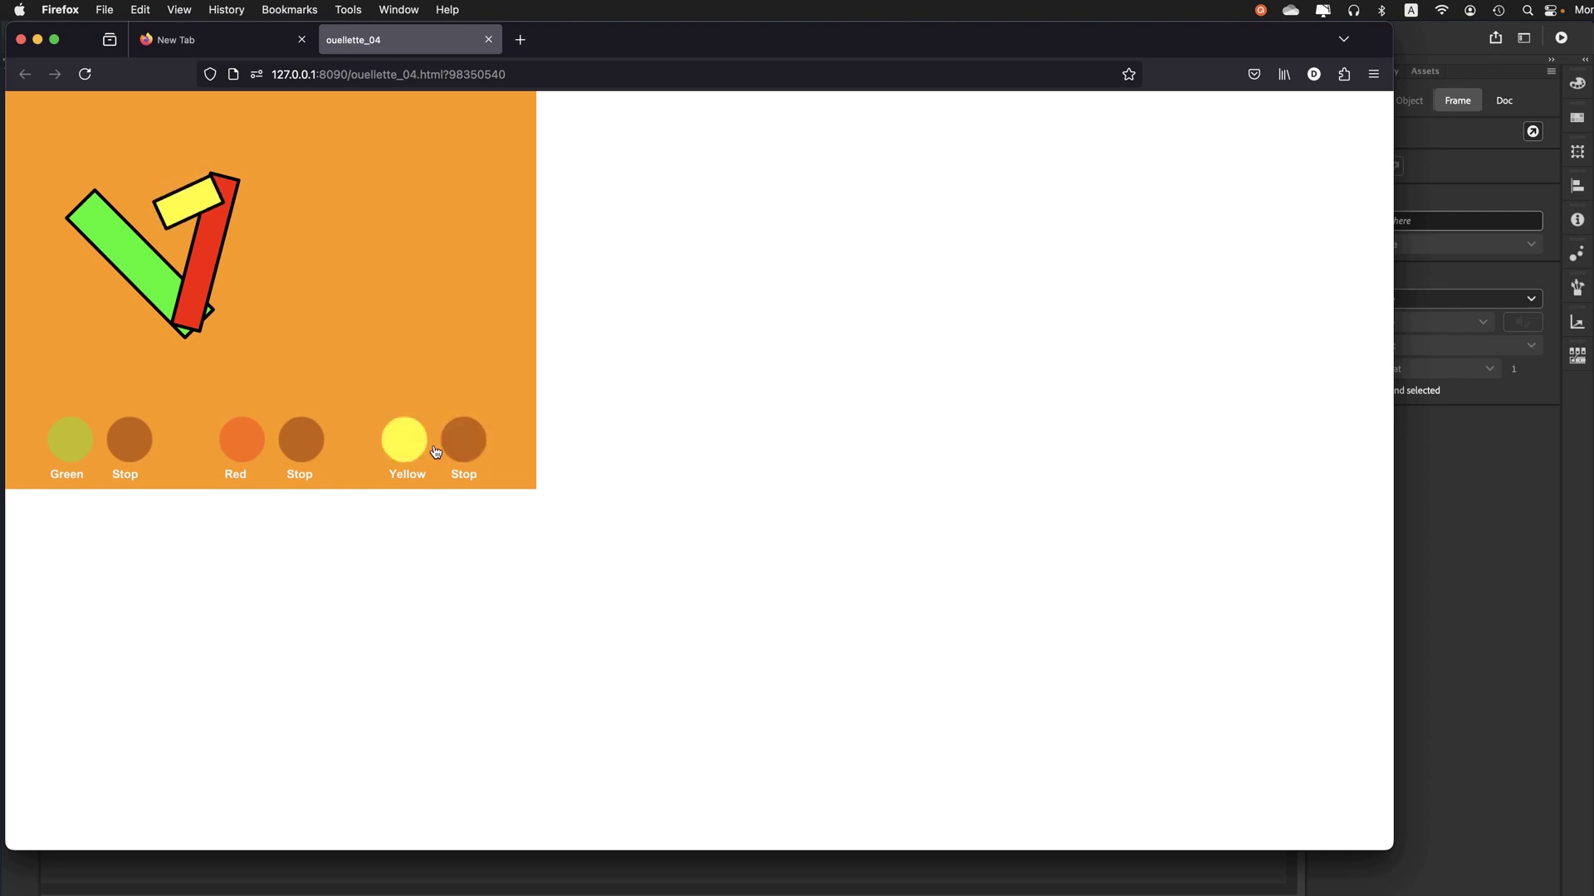
Test the red play and stop buttons, followed by the green stop and play buttons, in the browser preview
{"action": "left_click", "coordinate": [248, 450]}
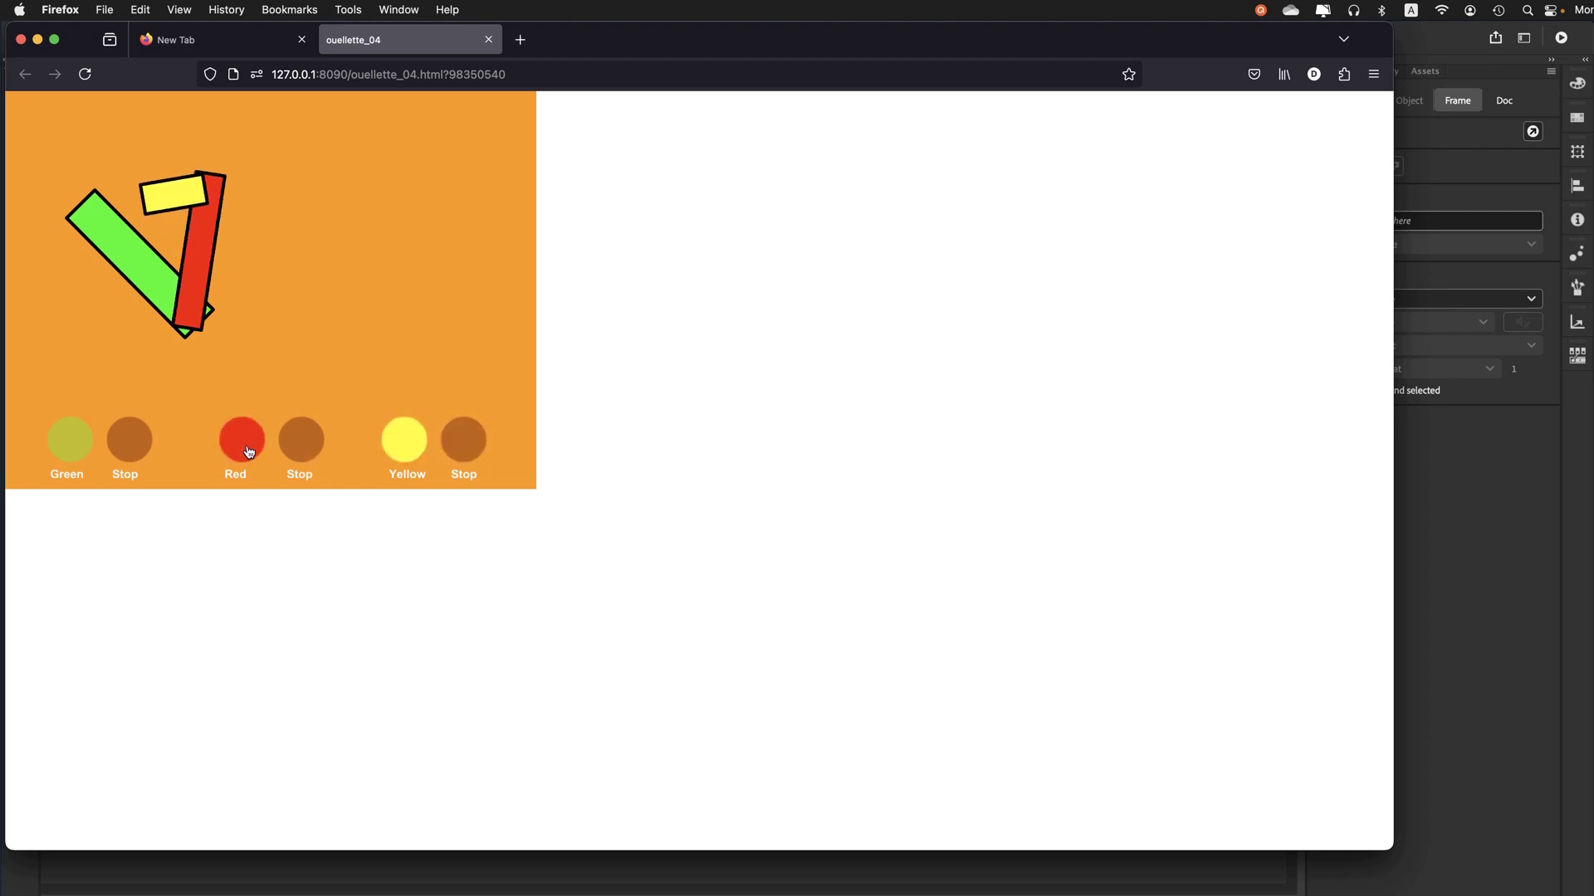
{"action": "left_click", "coordinate": [299, 447]}
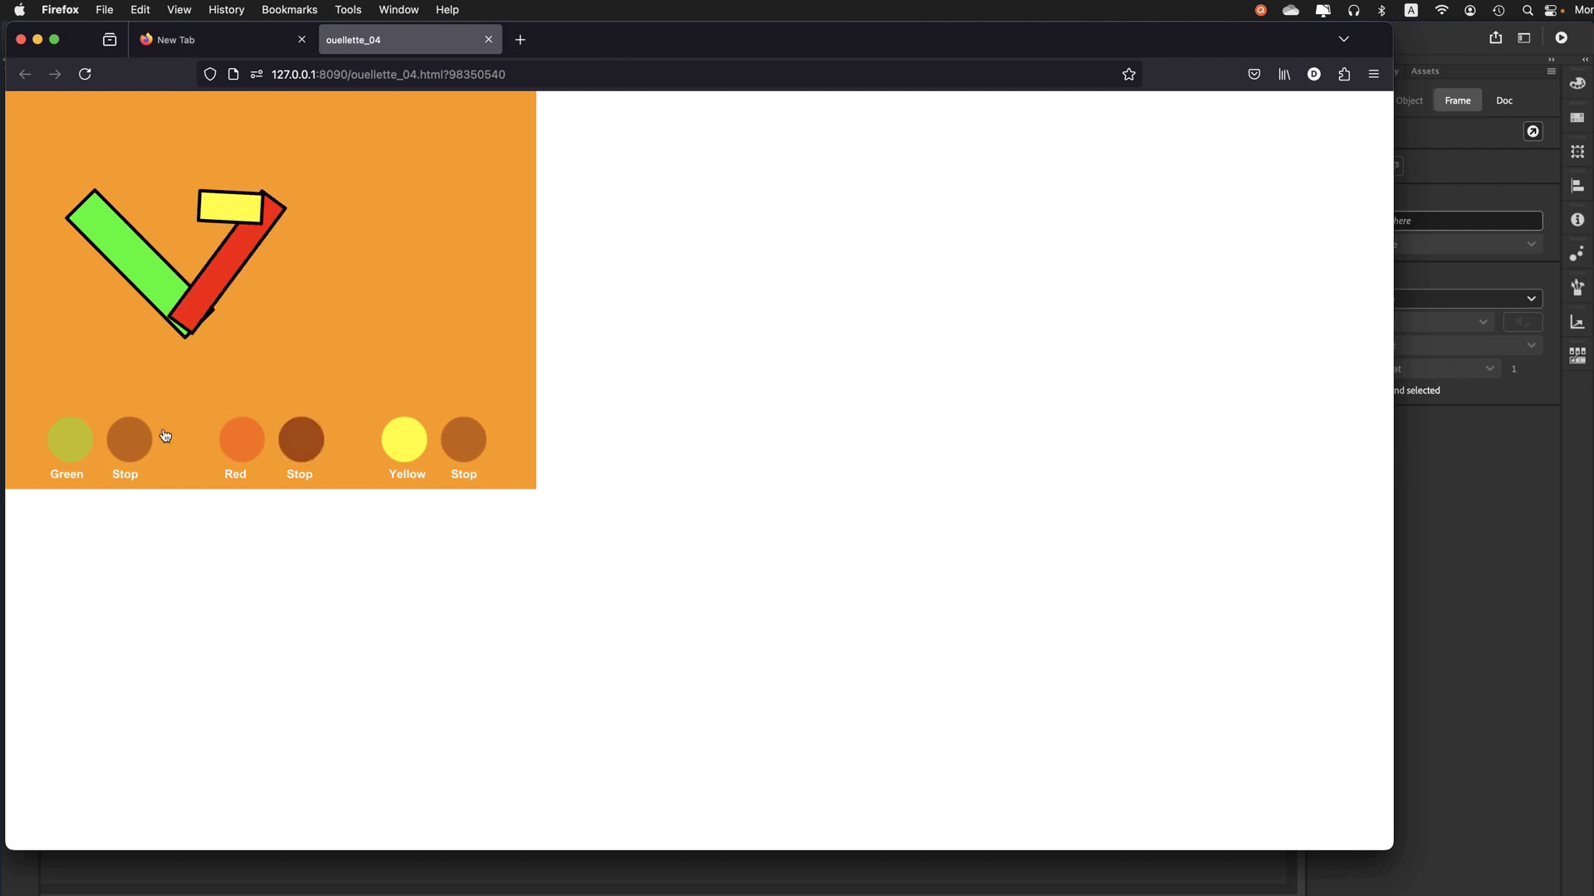
{"action": "left_click", "coordinate": [130, 442]}
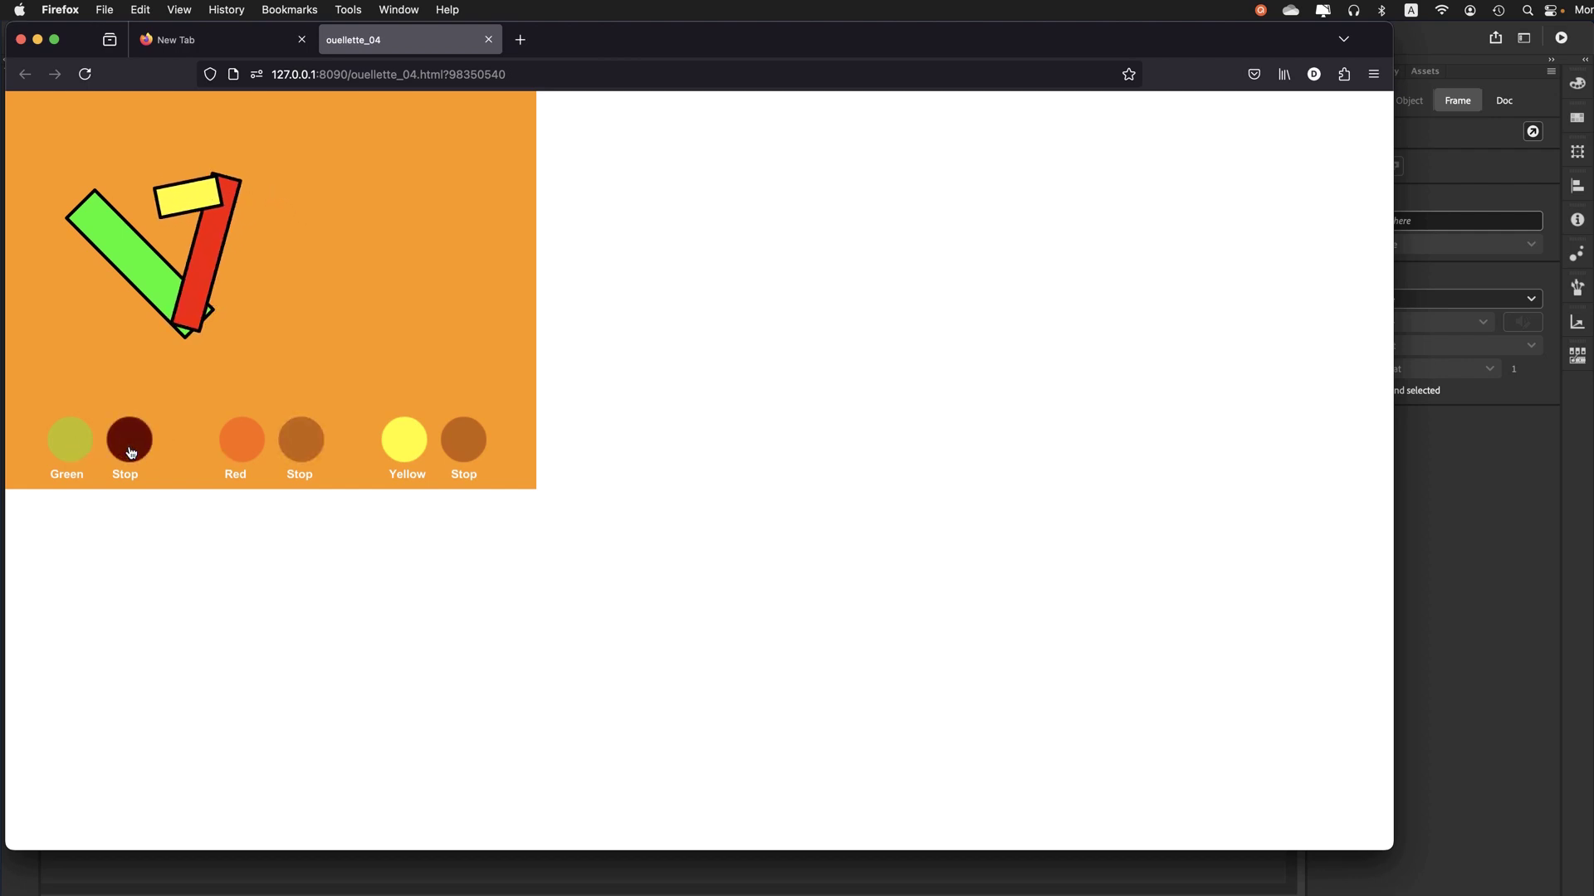
{"action": "left_click", "coordinate": [70, 441]}
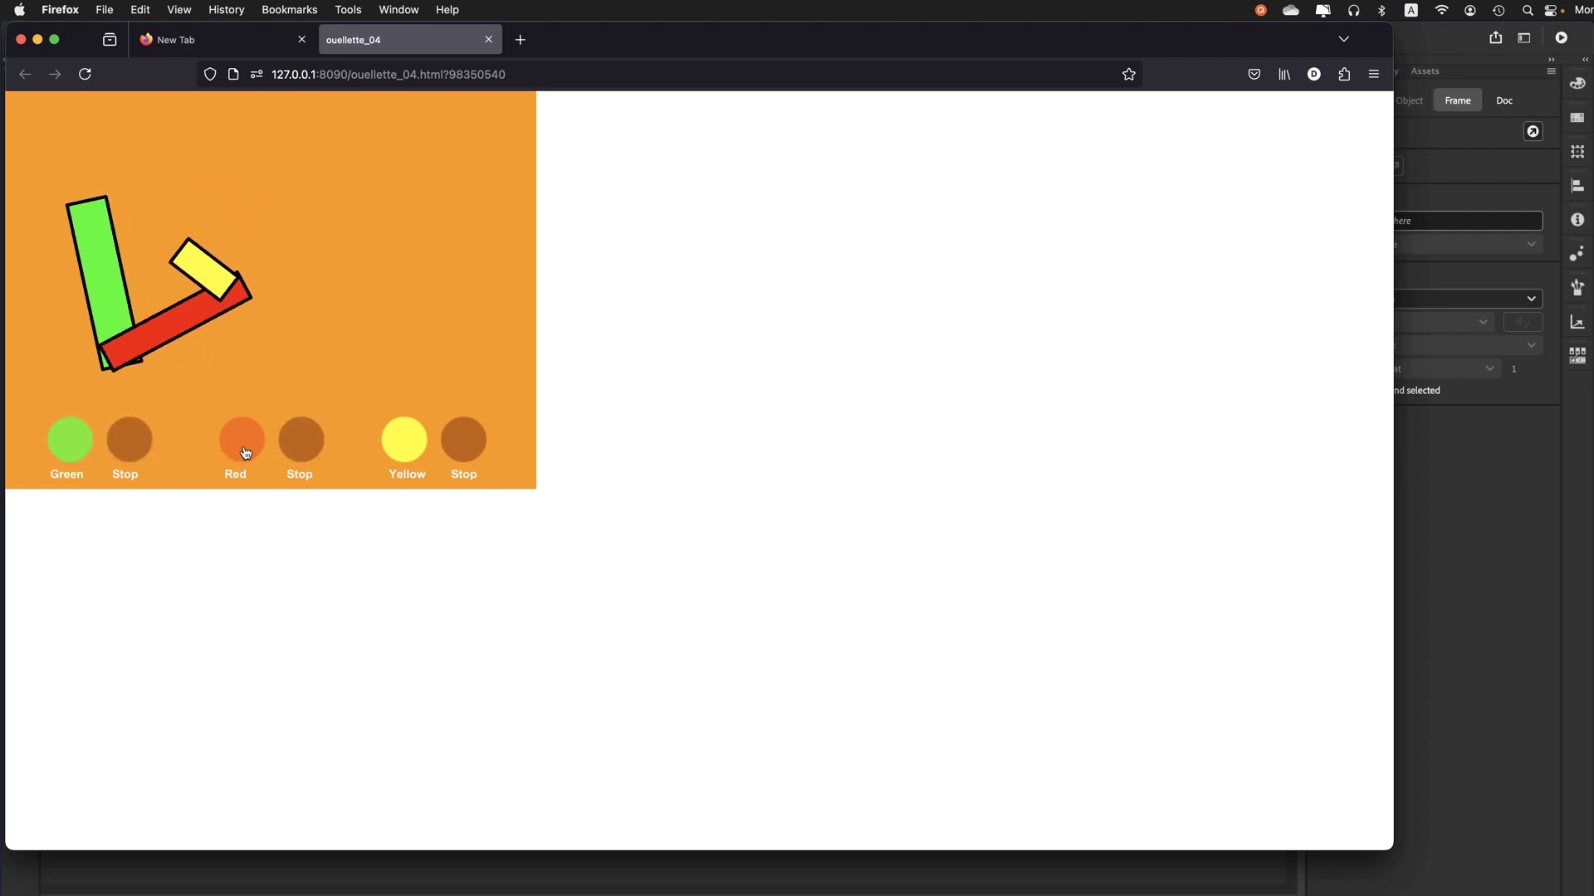
Test the stop buttons of the red, yellow and green bars until all three are halted
{"action": "left_click", "coordinate": [290, 450]}
{"action": "left_click", "coordinate": [459, 445]}
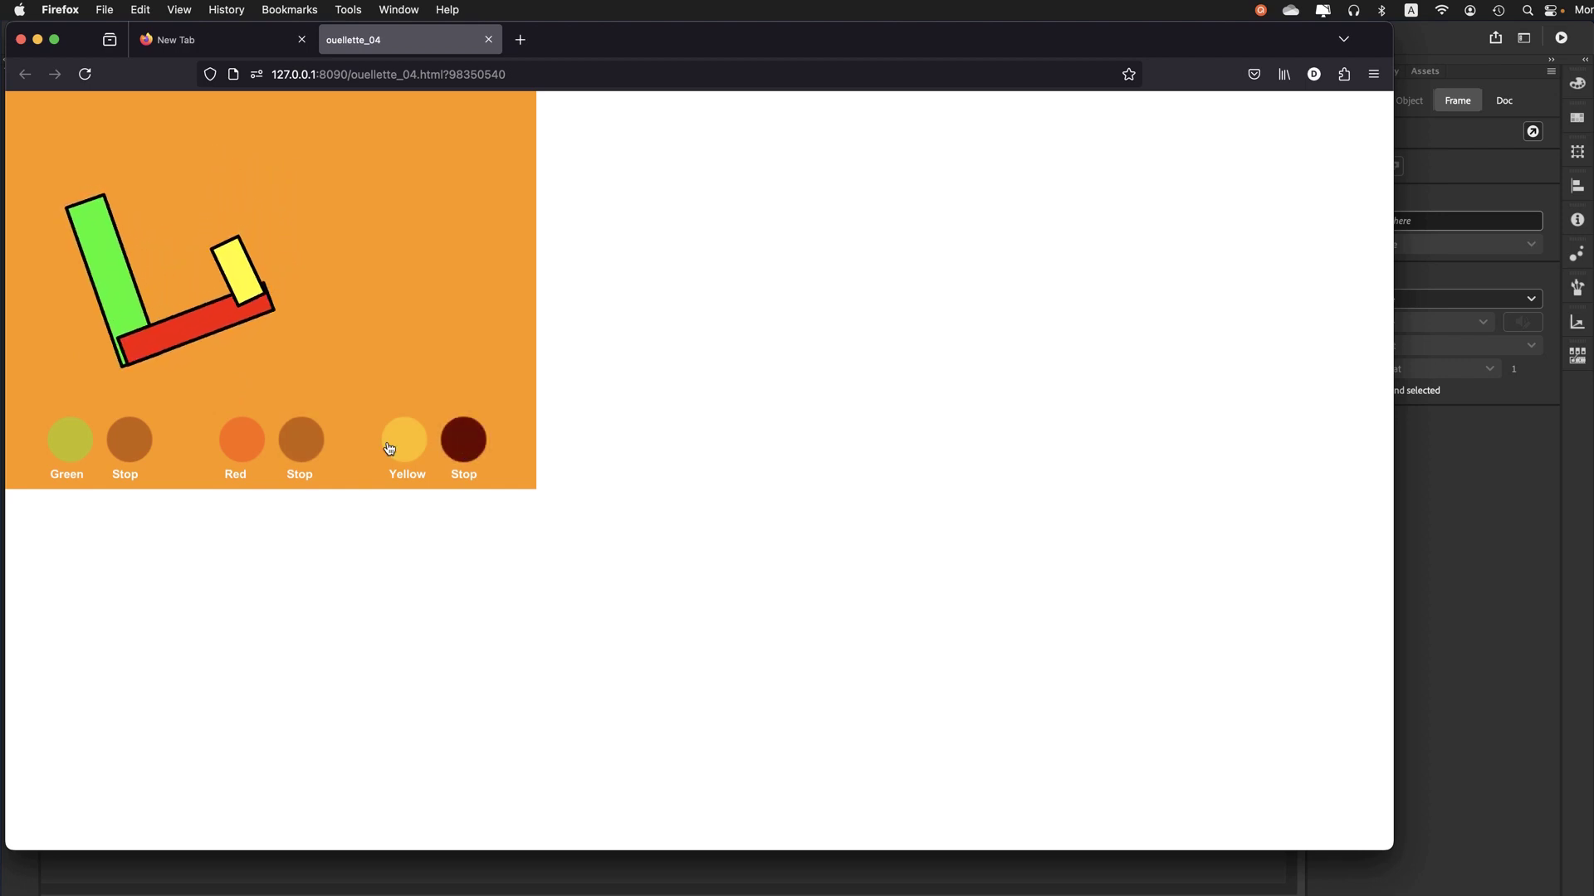
{"action": "left_click", "coordinate": [129, 440]}
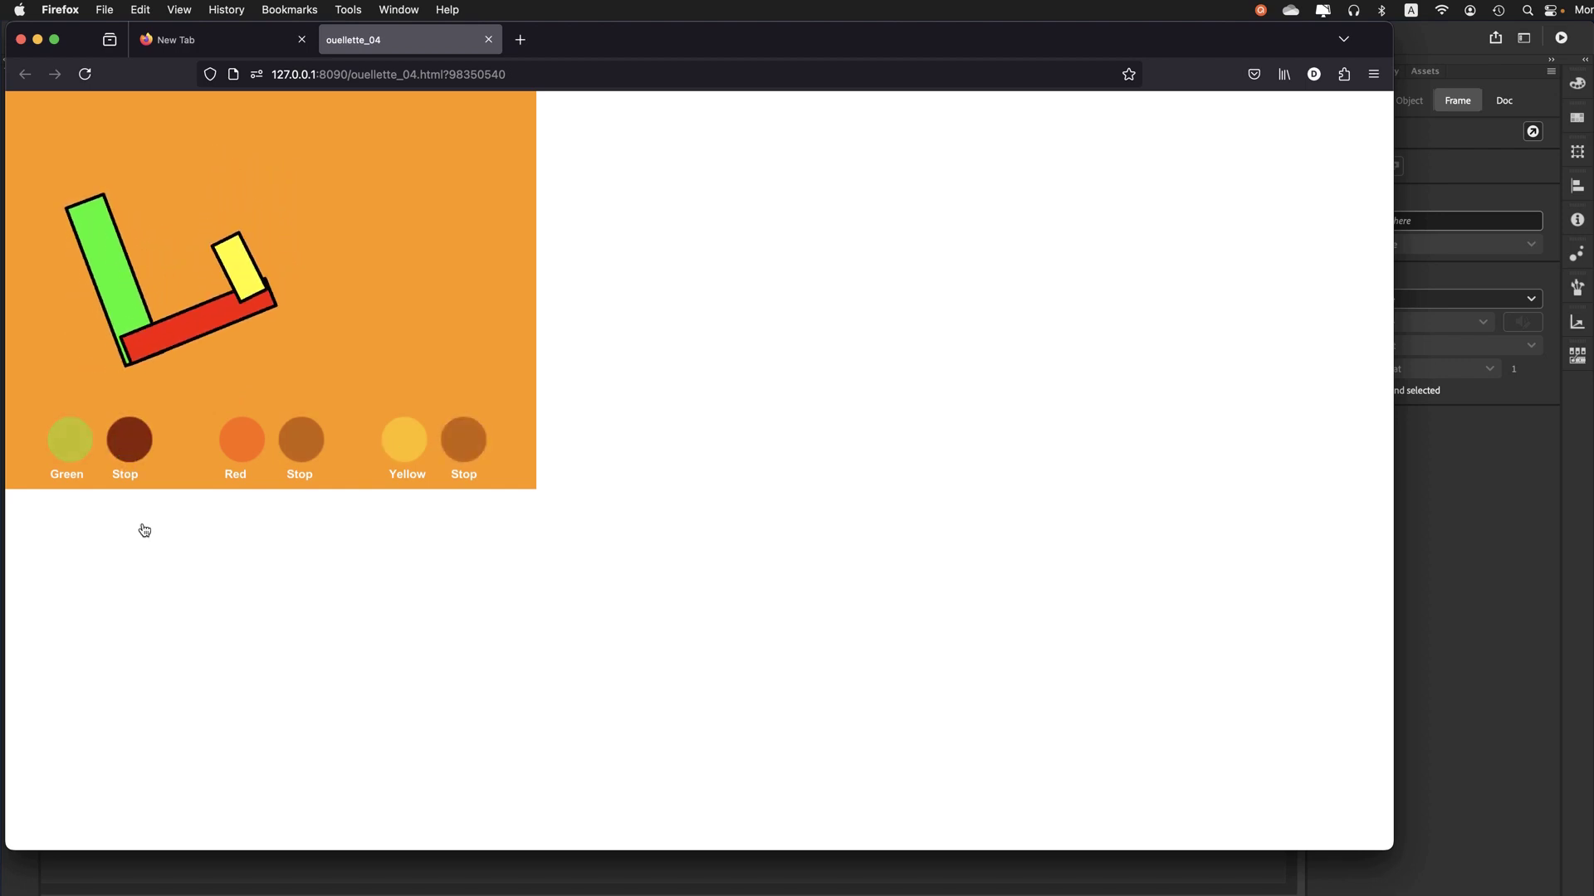
{"action": "left_click", "coordinate": [129, 440]}
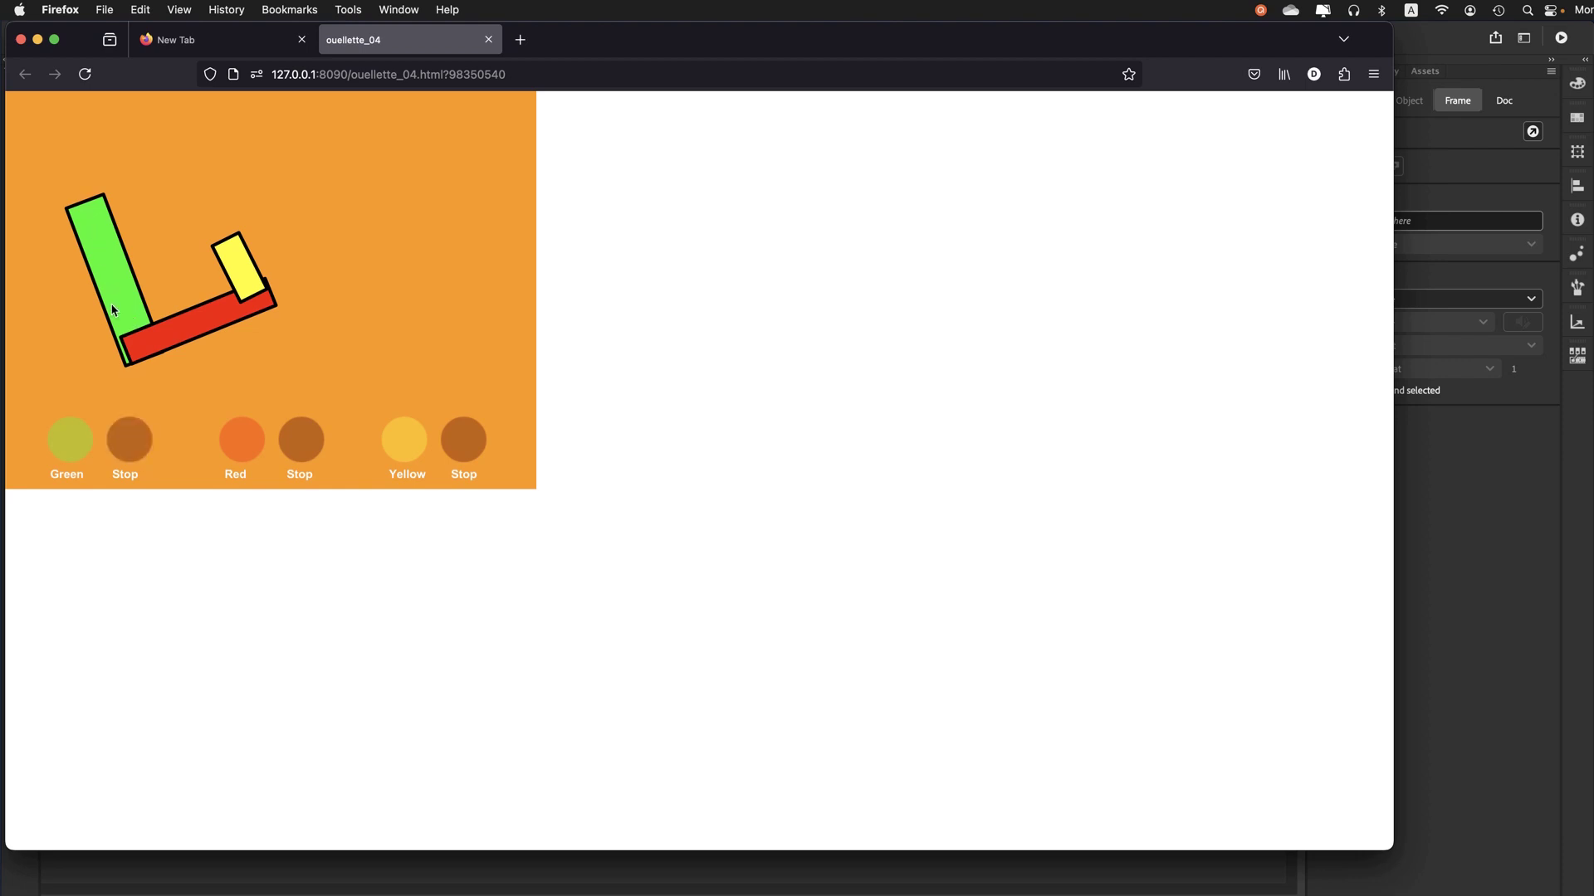
{"action": "left_click", "coordinate": [299, 440]}
{"action": "left_click", "coordinate": [448, 440]}
{"action": "left_click", "coordinate": [144, 448]}
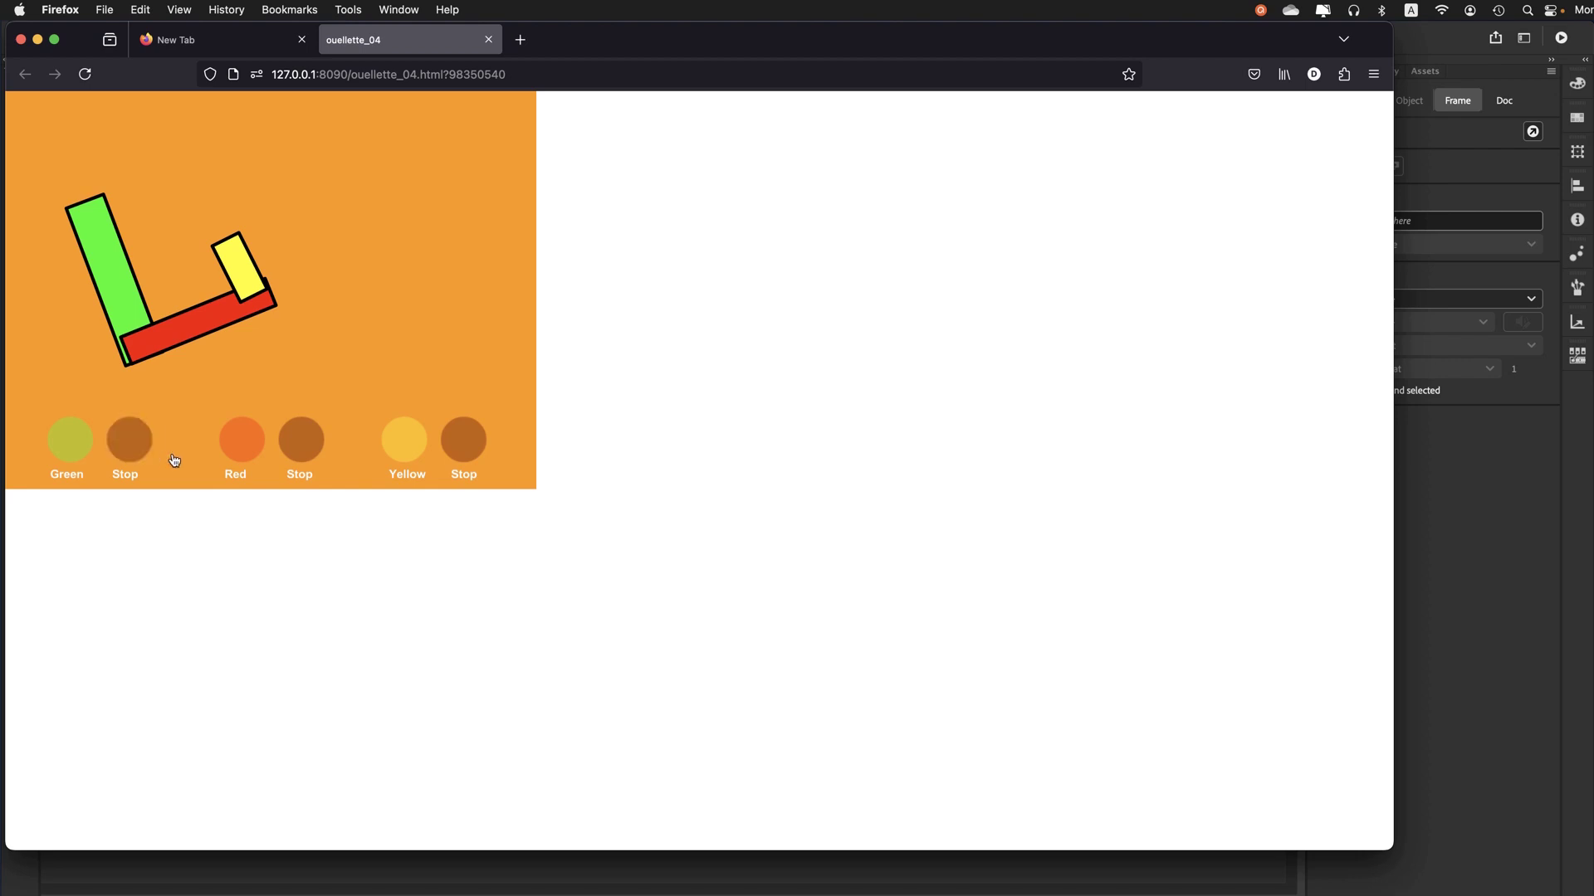